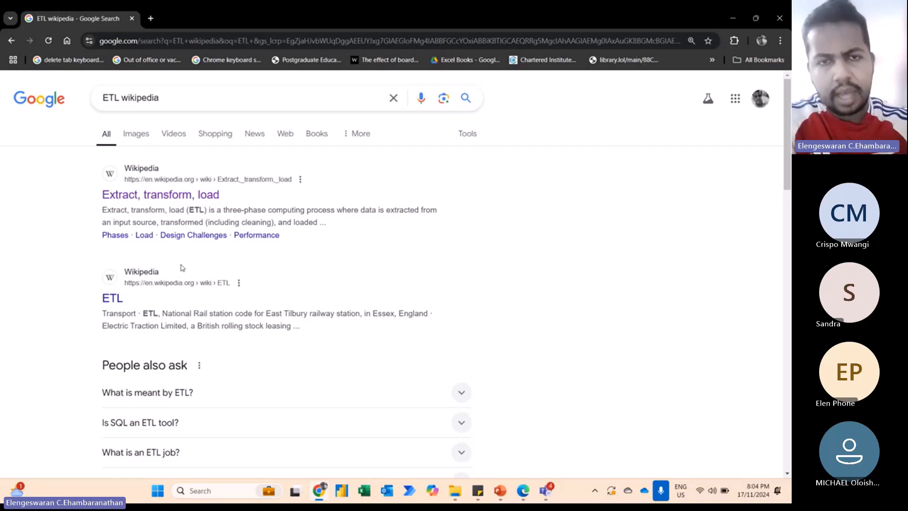
Switch to File Explorer and open the BMW_Pricelist_pm PDF from the 10th November 2024 subfolder
key("alt+Tab")
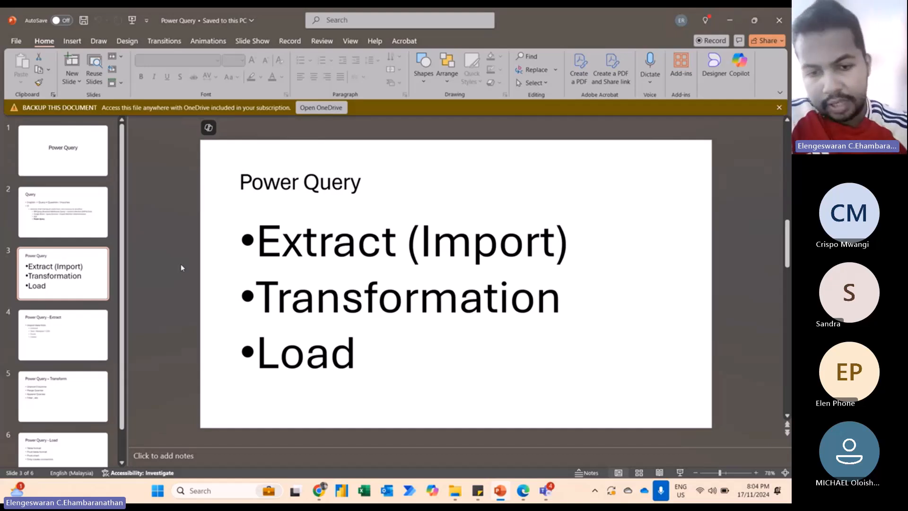
mouse_move(458, 494)
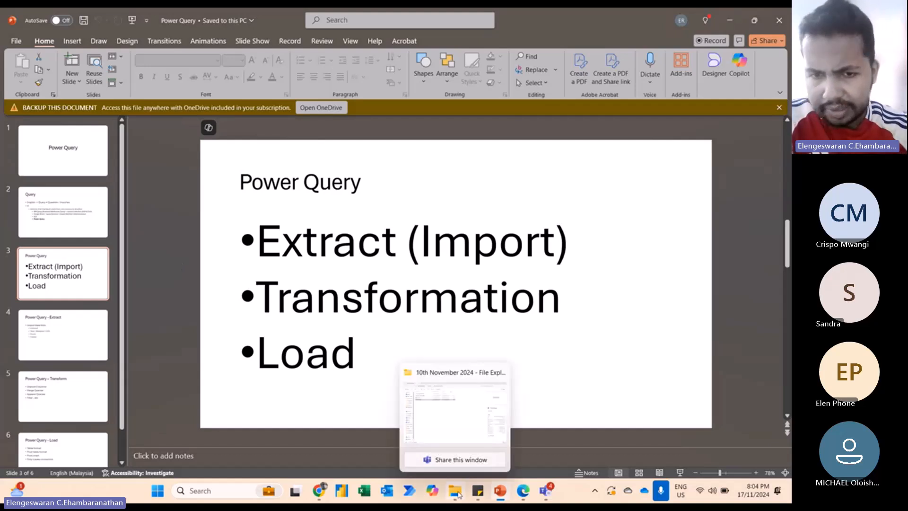
left_click(440, 430)
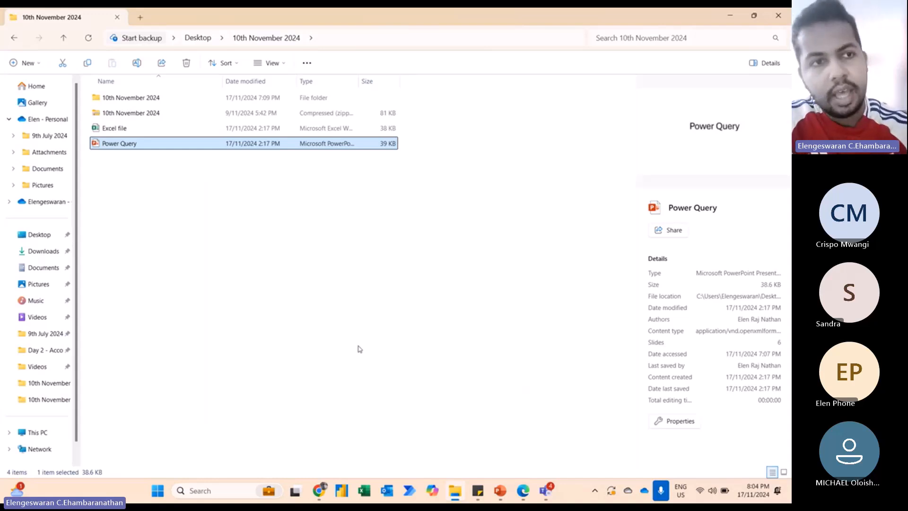
double_click(110, 101)
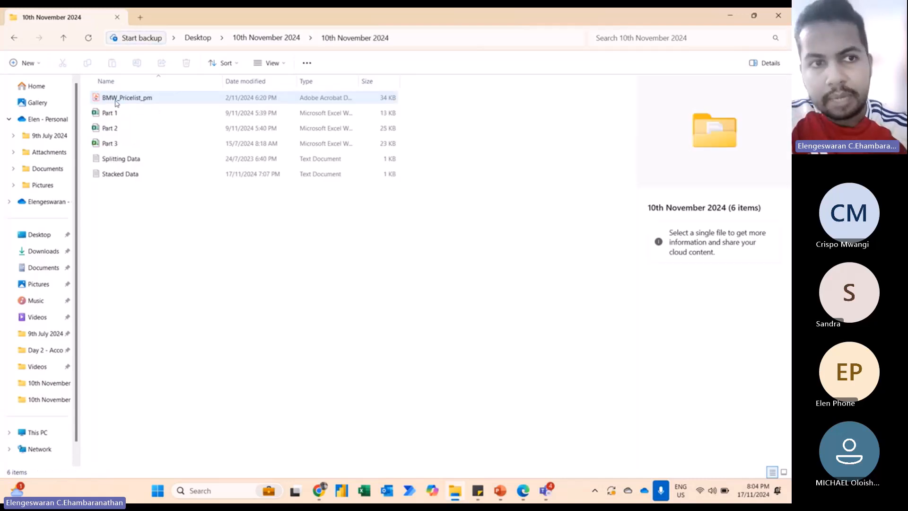
left_click(125, 101)
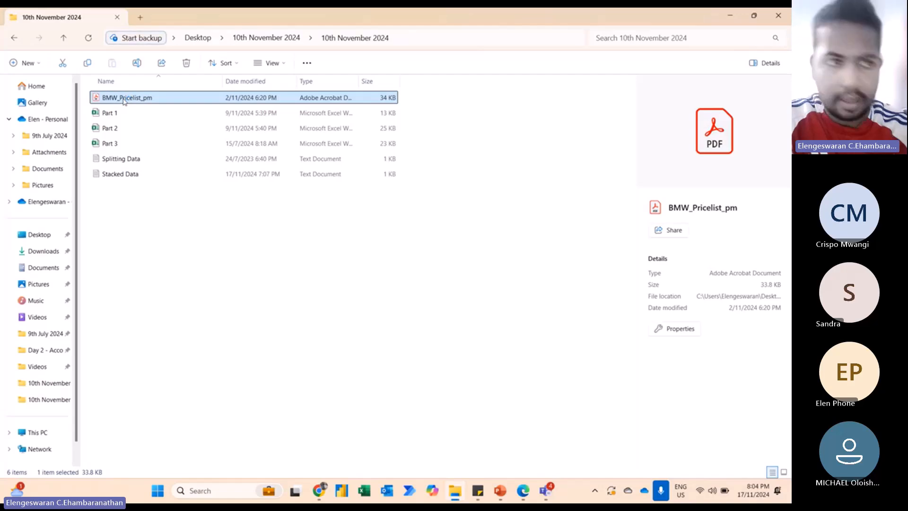
double_click(124, 101)
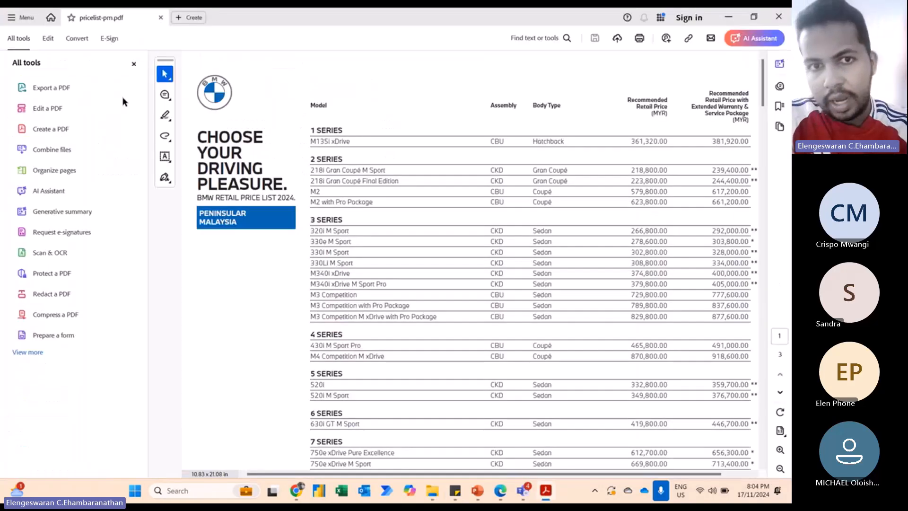
Hide the list of PDF tools and highlight the 1 SERIES heading in the price list briefly
left_click(134, 64)
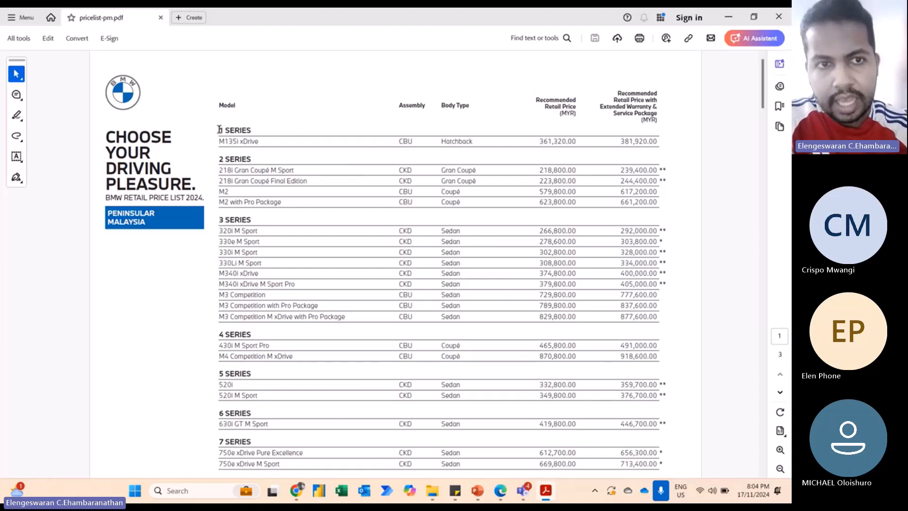
left_click_drag(219, 129, 254, 130)
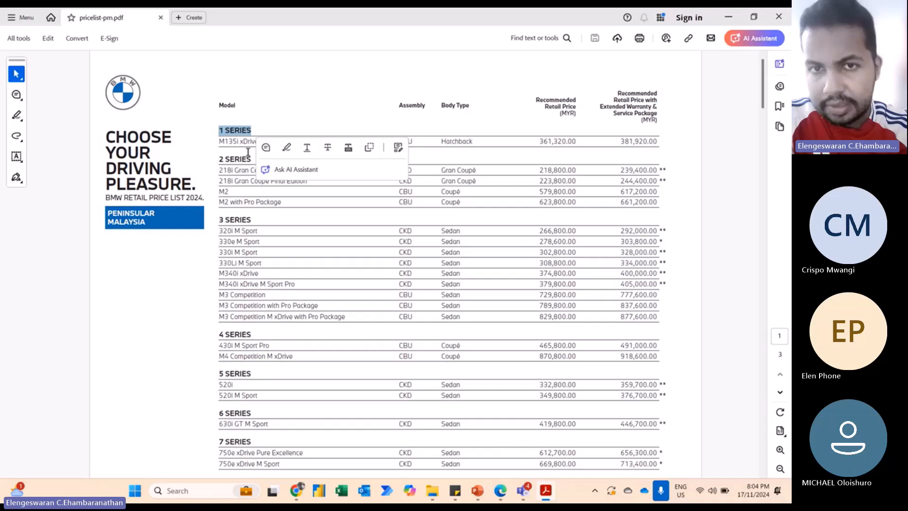
left_click(248, 151)
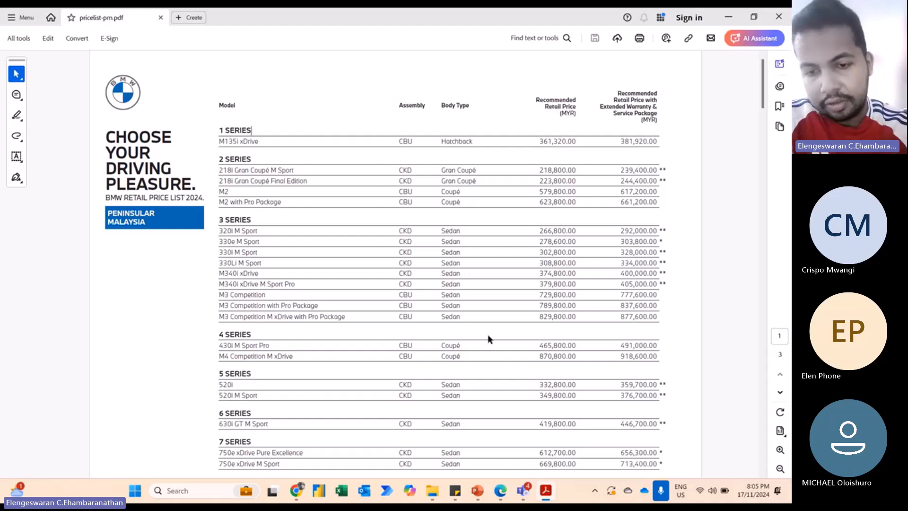
Switch to Sticky Notes and write "1. Import data from PDF to Excel file" as the blank note's first line
mouse_move(455, 491)
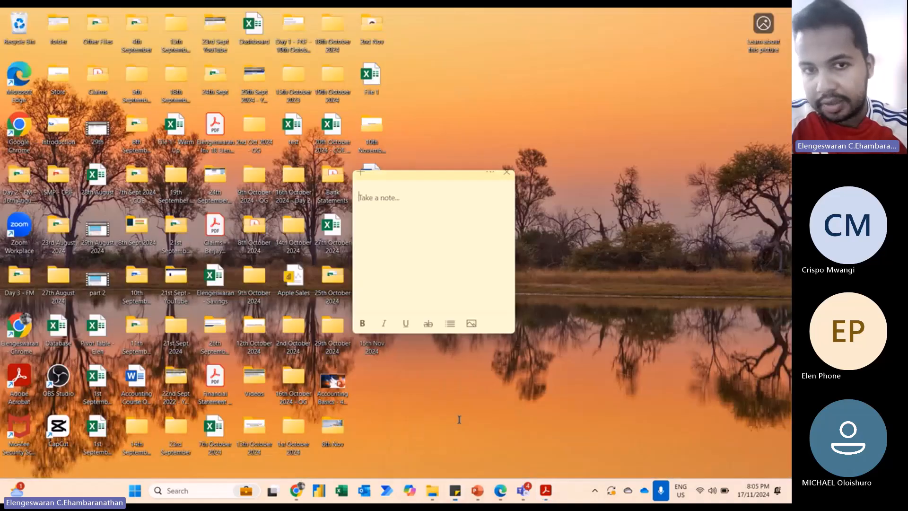
left_click(460, 422)
type("1.")
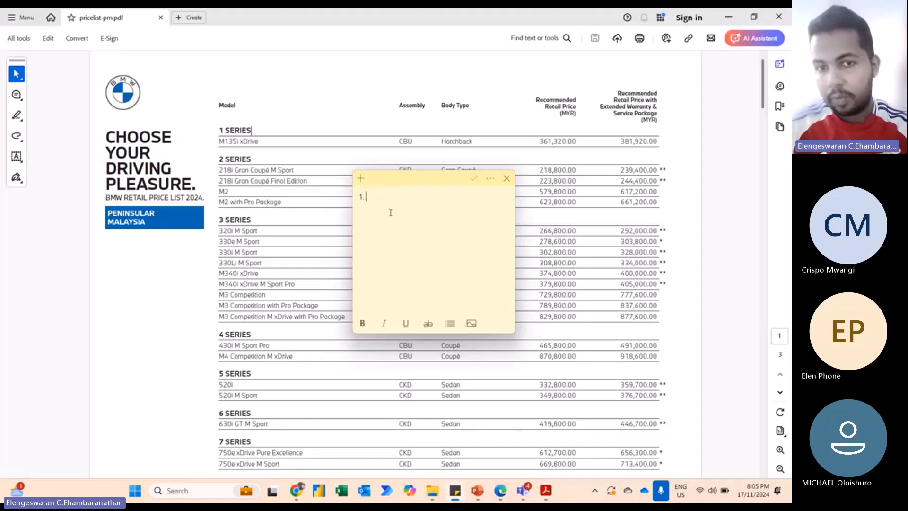
key("Caps_Lock")
type("I")
key("Caps_Lock")
type("MPO")
key("BackSpace")
key("BackSpace")
key("BackSpace")
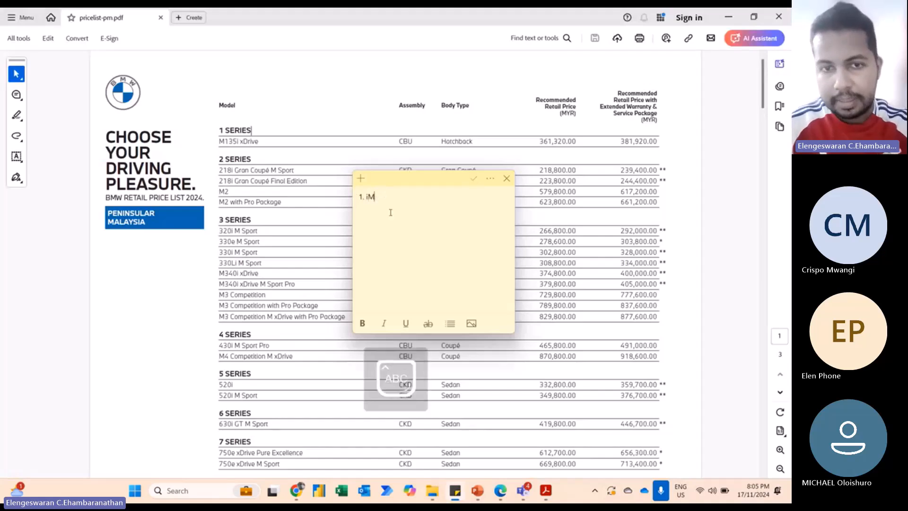
key("Caps_Lock")
type("mport dat")
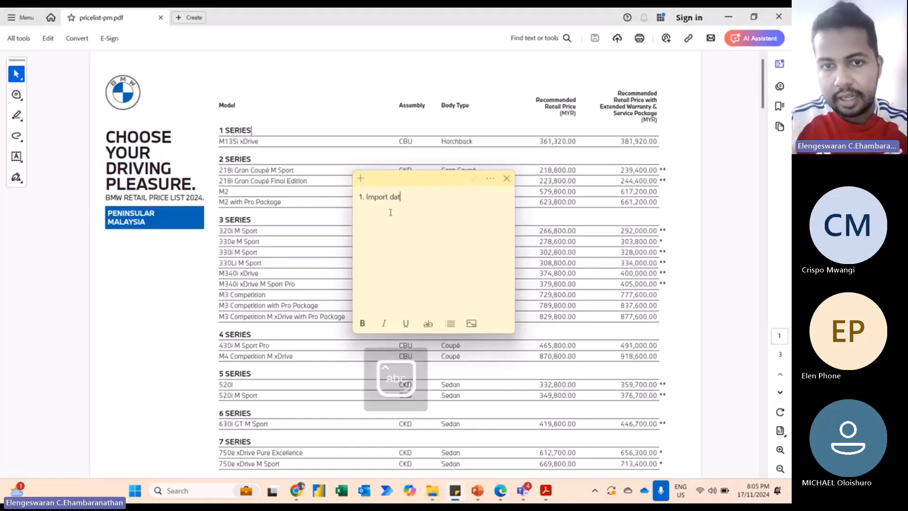
type("a from PDF to")
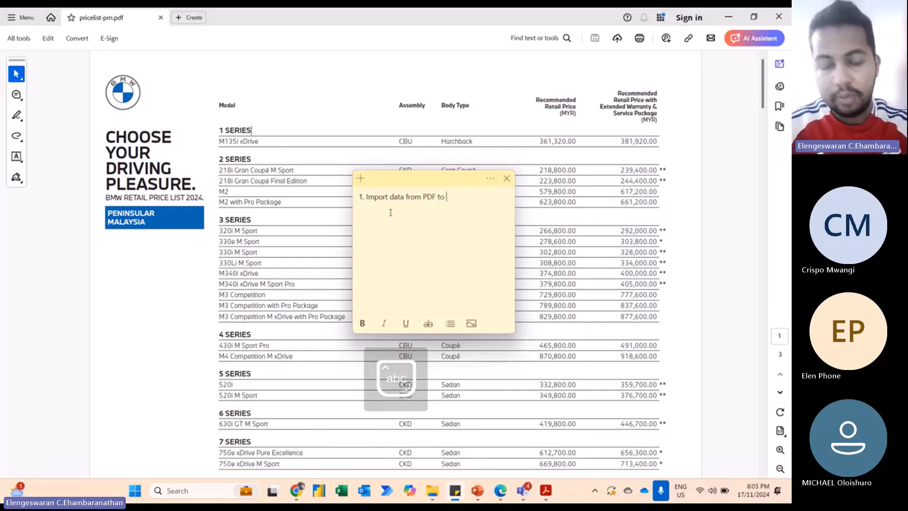
key("Caps_Lock")
type("E")
key("Caps_Lock")
type("xcel file")
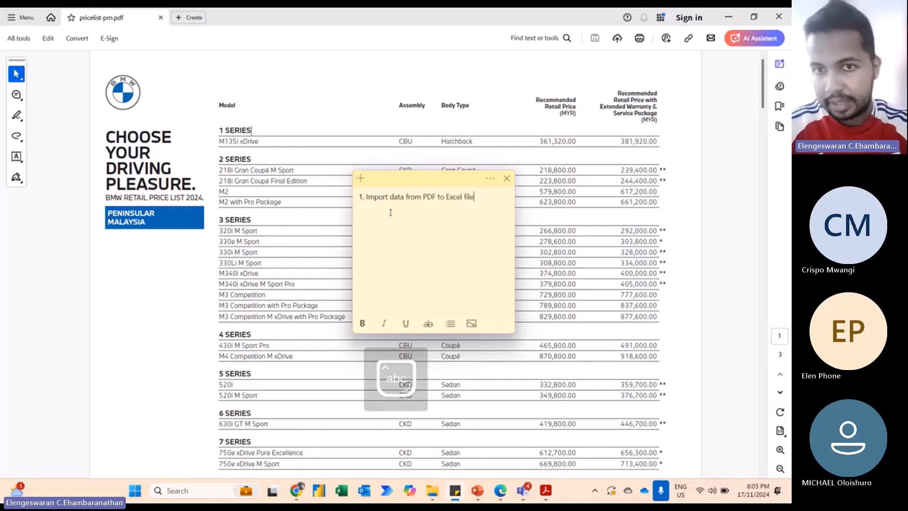
Add a second numbered line reading "2. Data transformation" to the note
key("Return")
type("2.")
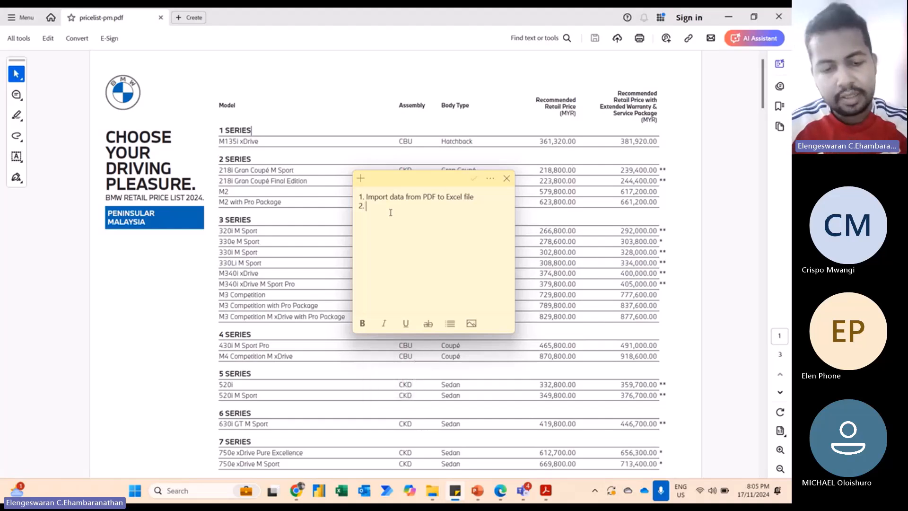
key("Caps_Lock")
type("D")
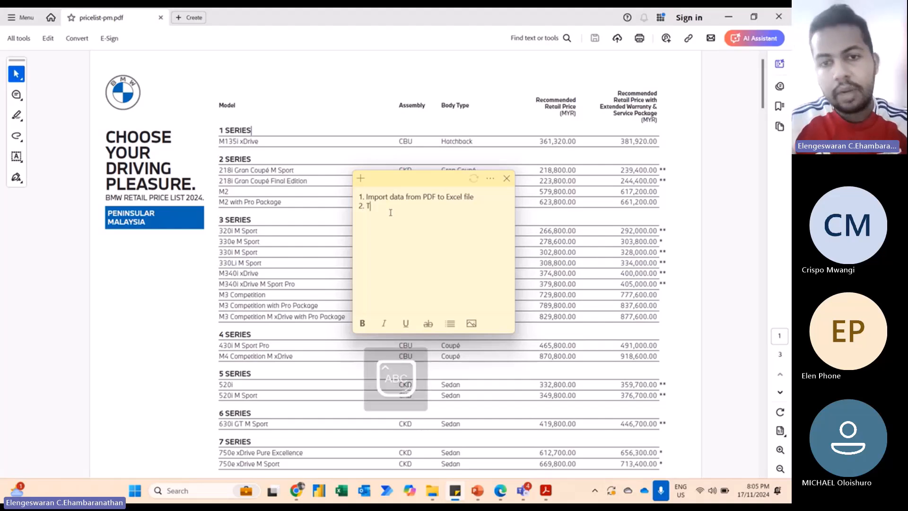
key("Caps_Lock")
type("ata tr")
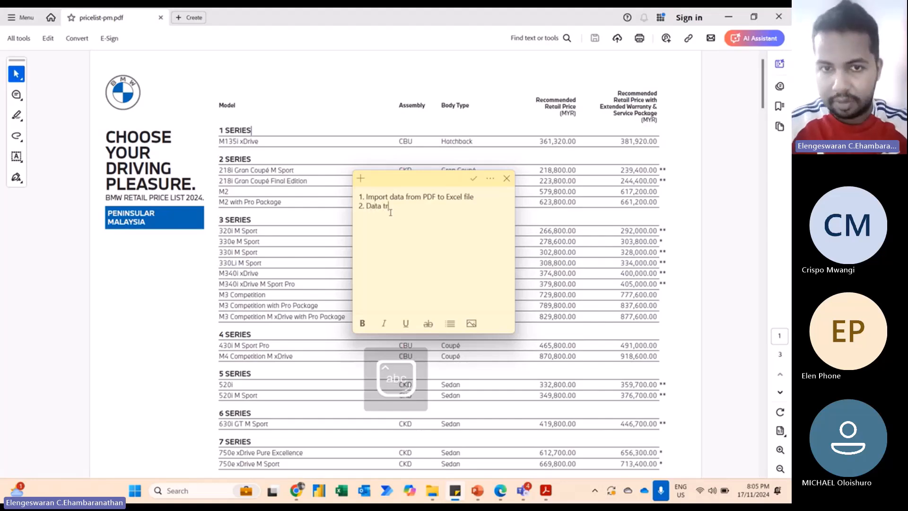
type("ansformation")
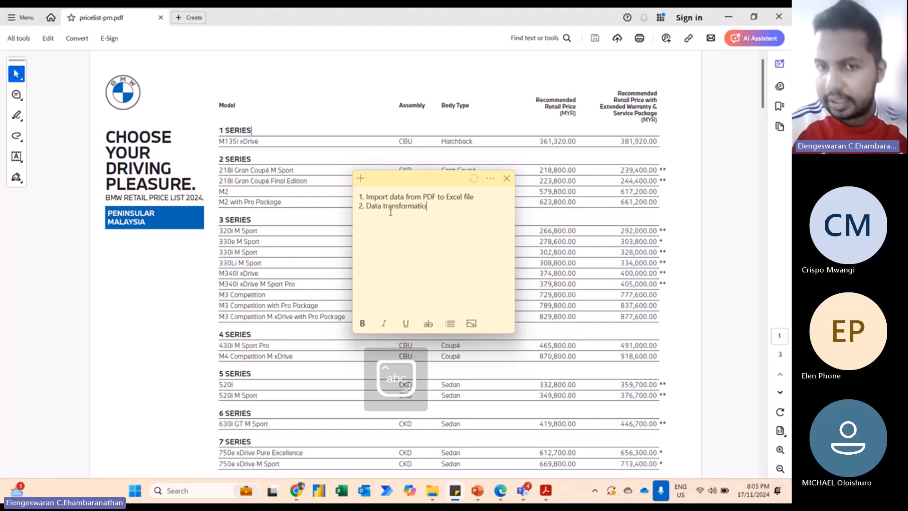
Add the sub-item "- 1 column - BWM Products" under the data transformation line
key("Return")
type("-")
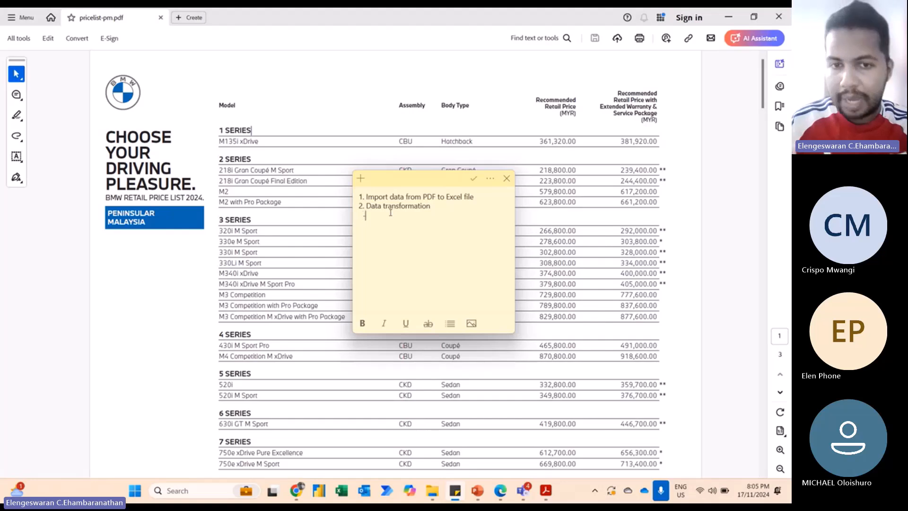
type(" 1 co")
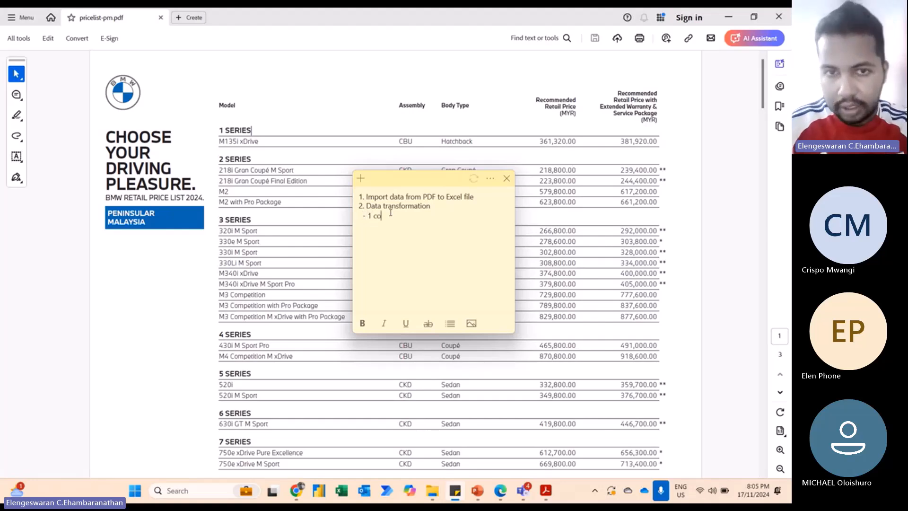
type("lumn - ")
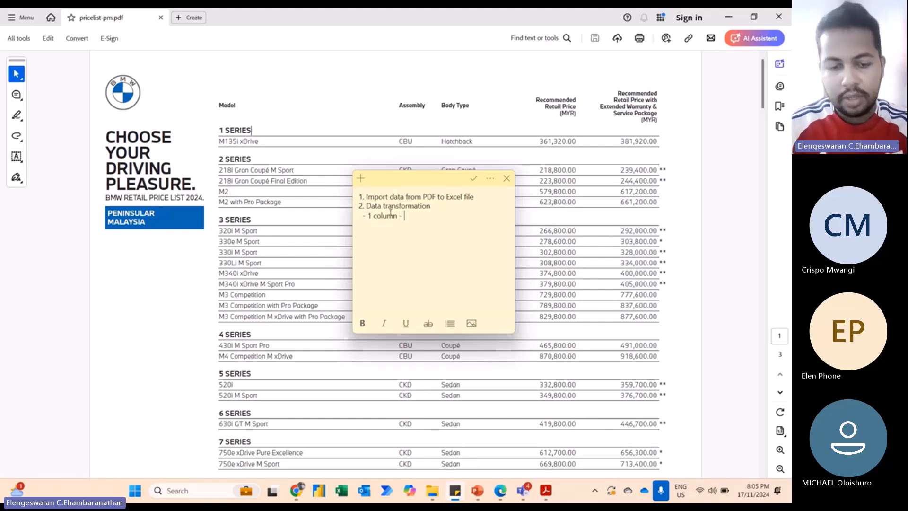
type("BWM Pr")
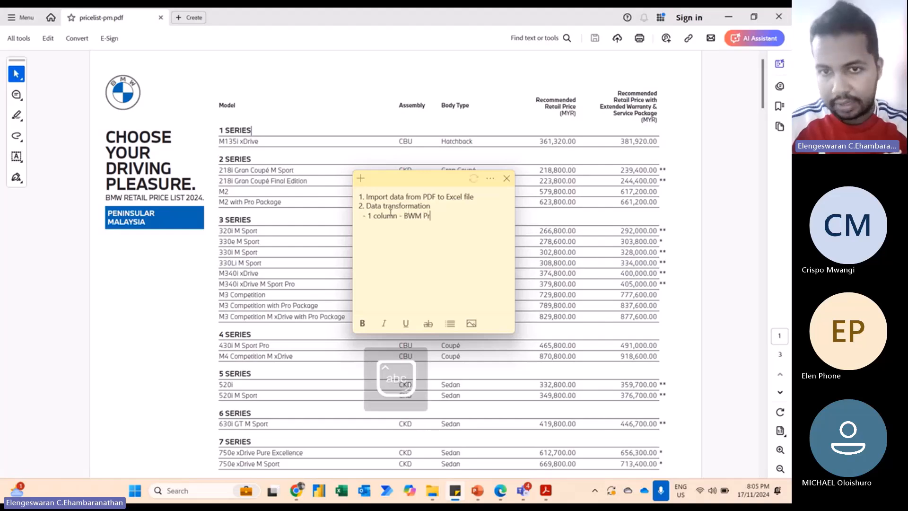
type("oducts")
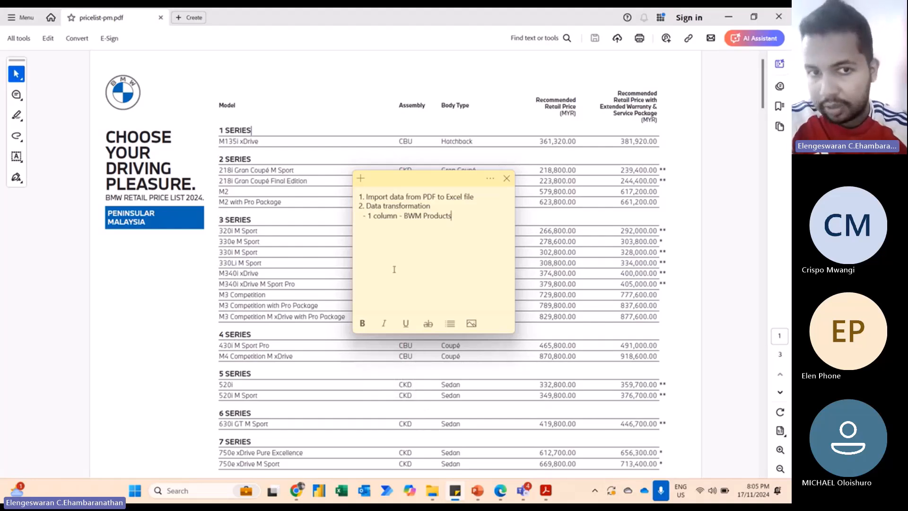
Examine how the series headings and car models share the Model column in the PDF price list
left_click_drag(219, 128, 293, 237)
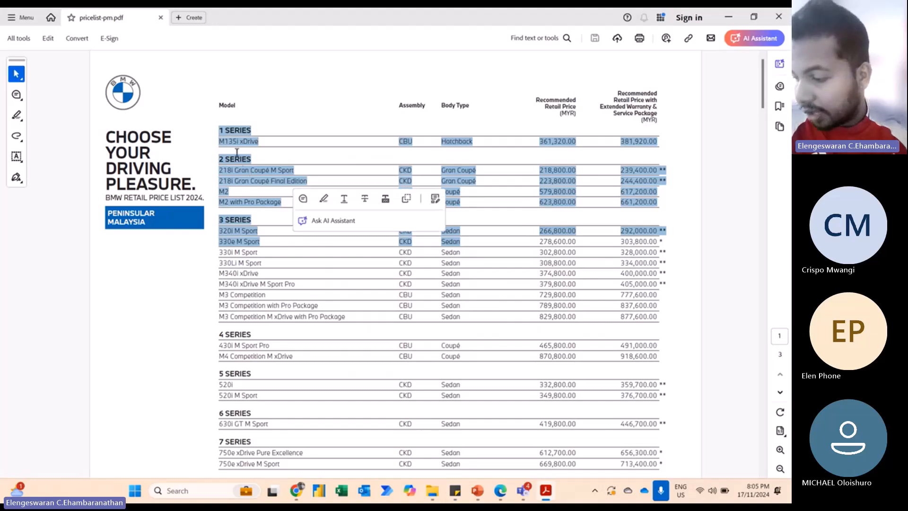
left_click(291, 161)
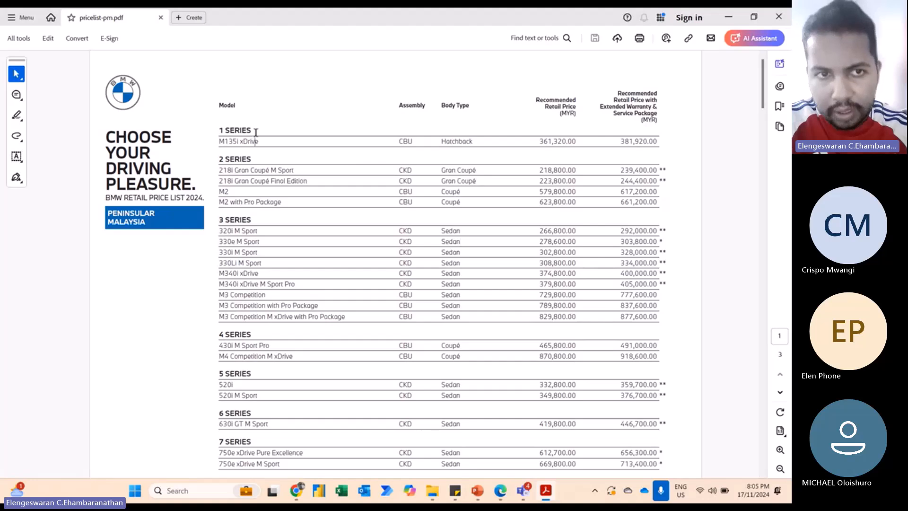
left_click_drag(259, 141, 219, 129)
left_click(216, 163)
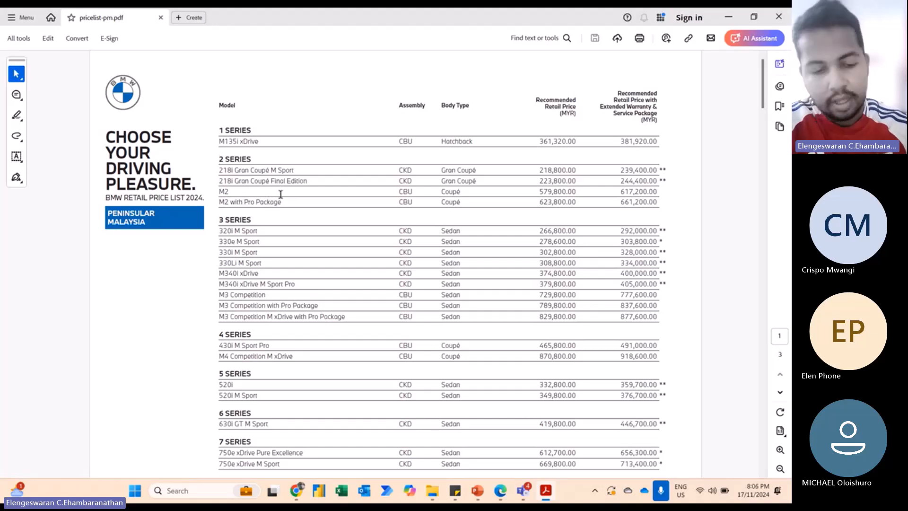
Return to the sticky note and add the sub-item "- 1 column - BMW car models"
key("alt+Tab")
key("Return")
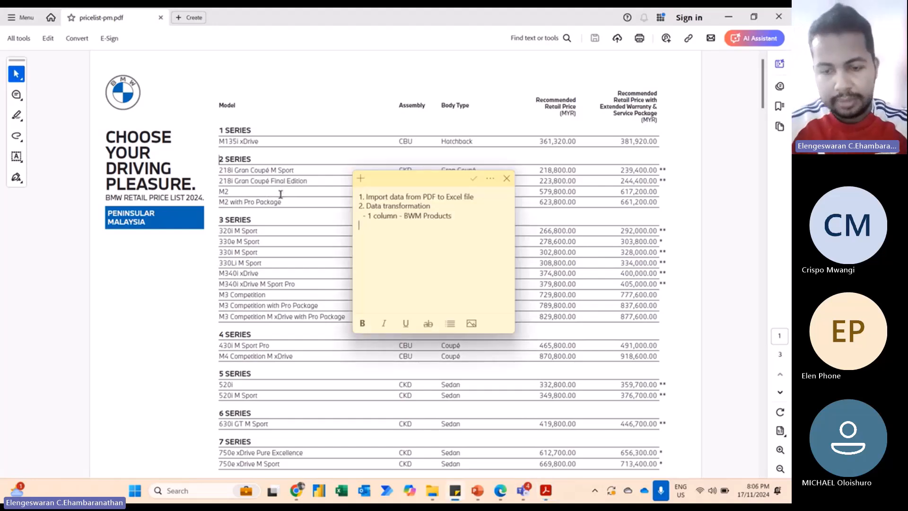
type("- 1 col")
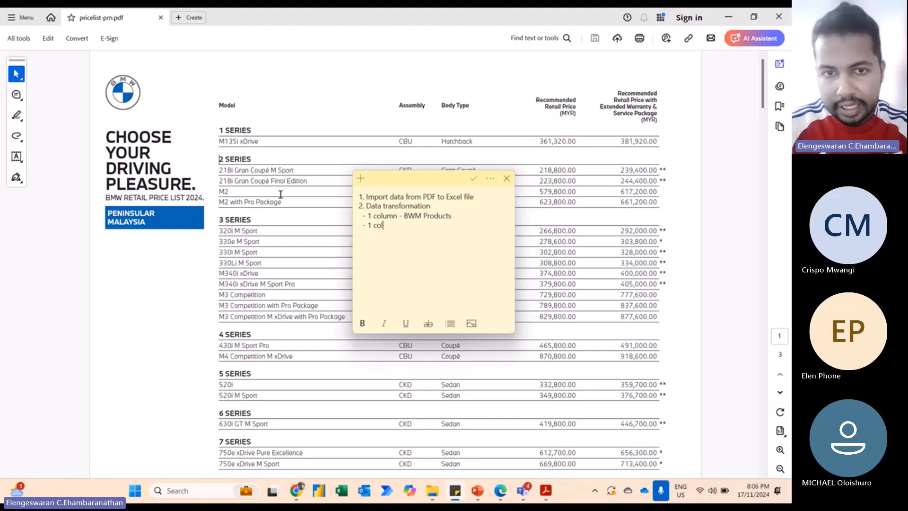
type("umn - BMW")
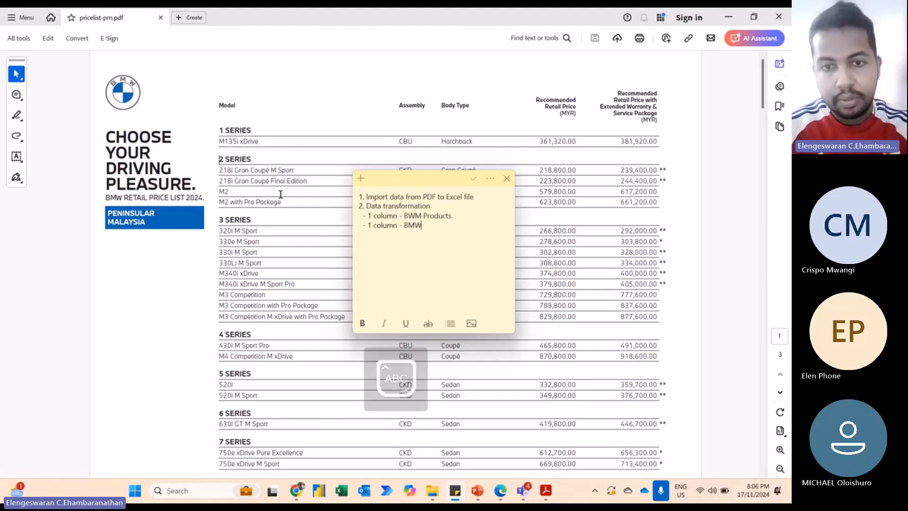
type(" car models")
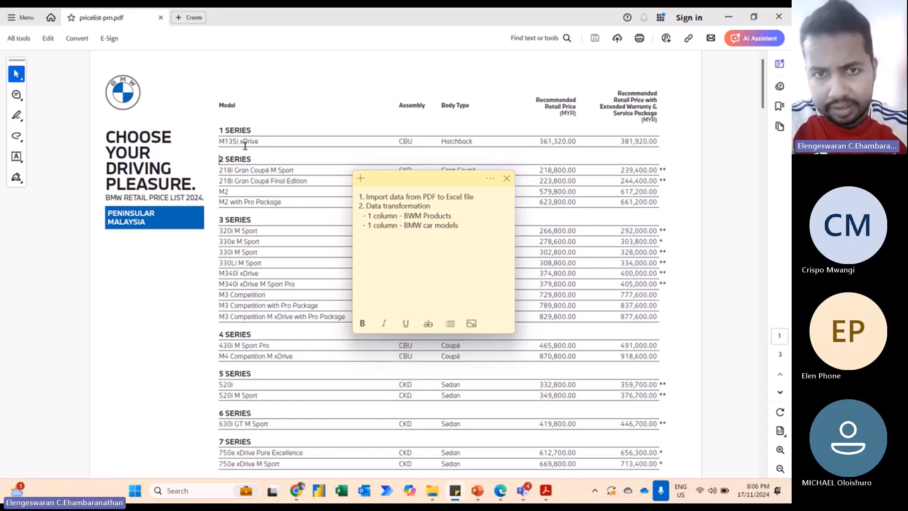
Add a third sub-item reading "- 1 column - spec" below the car models line
type("-")
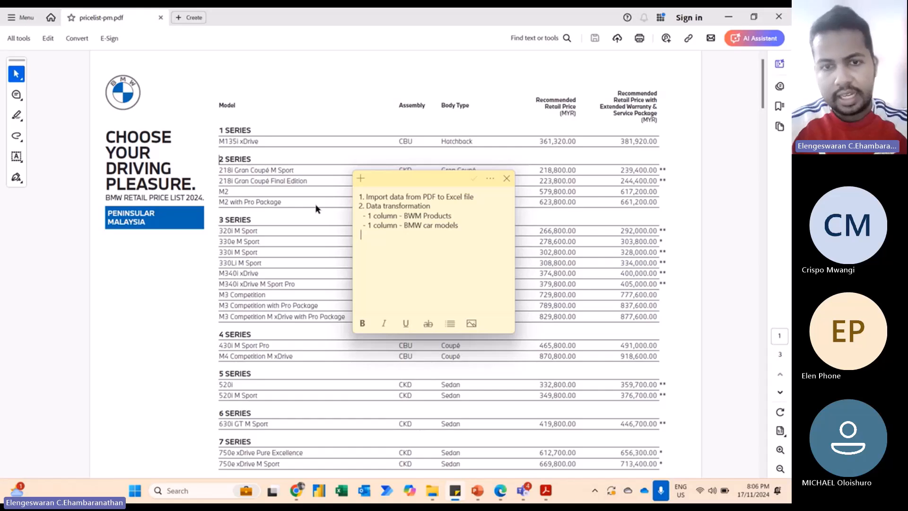
type(" 1")
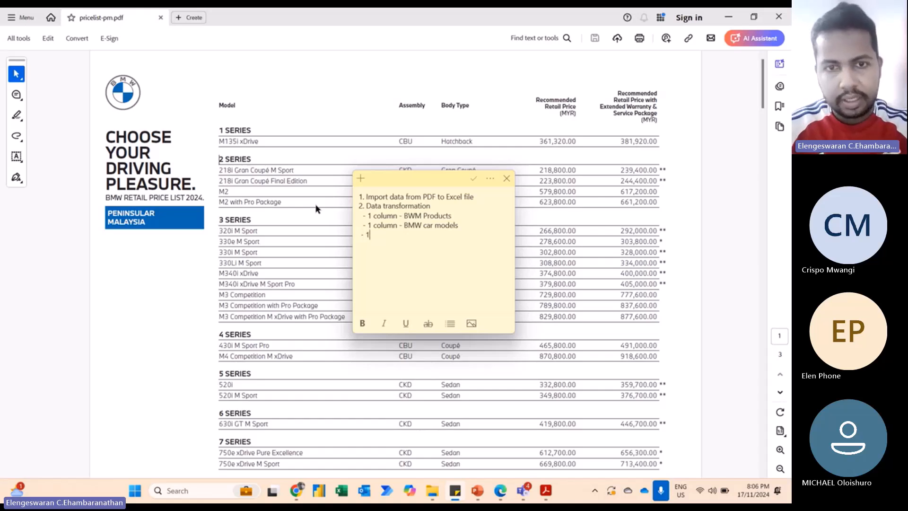
type(" colum")
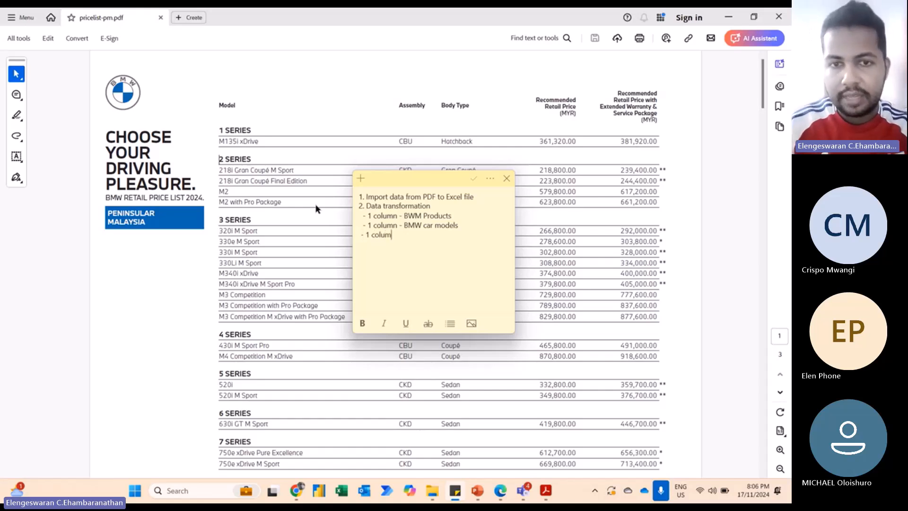
type("n - spec")
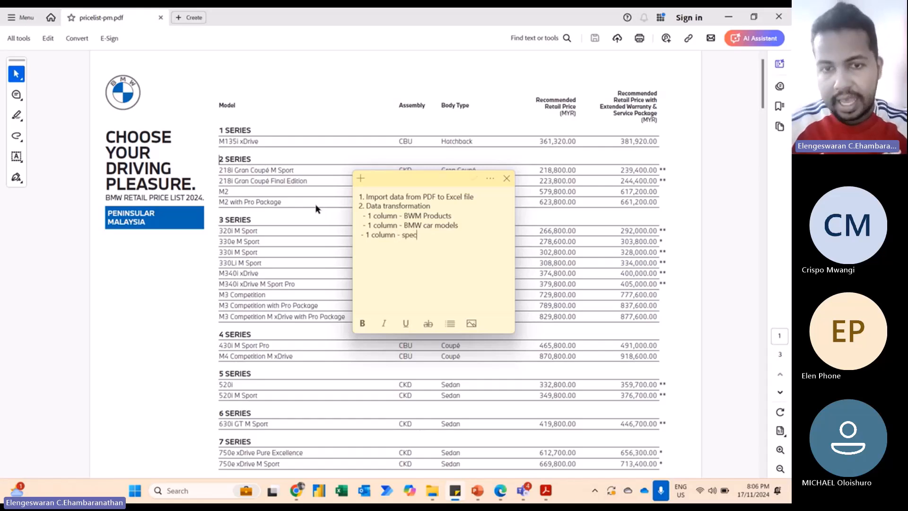
Add a fourth sub-item reading "- 1 retail price" below the spec line of the sticky note
key("Return")
type("-")
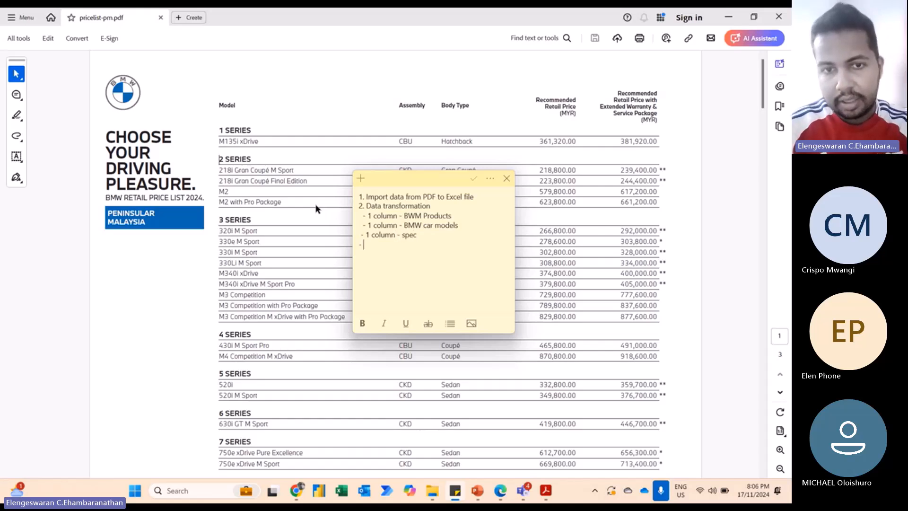
type(" retail price")
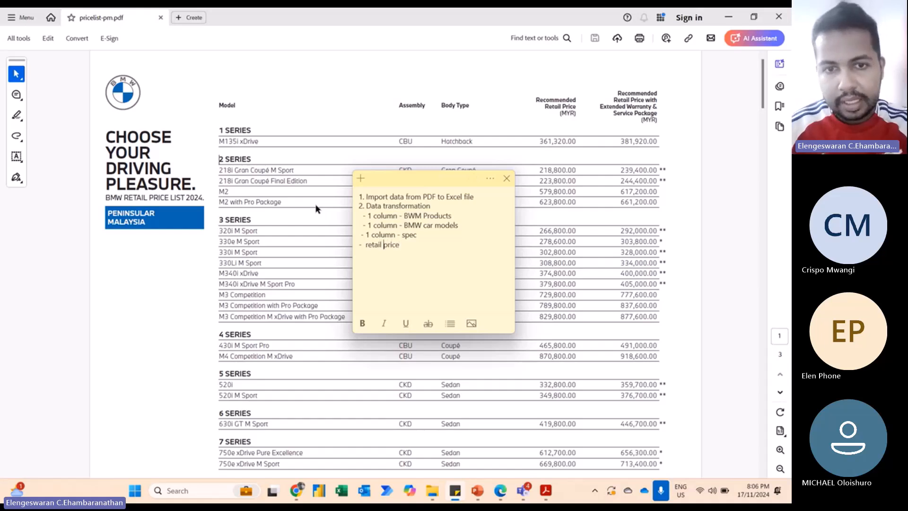
key("ctrl+Left")
type("1")
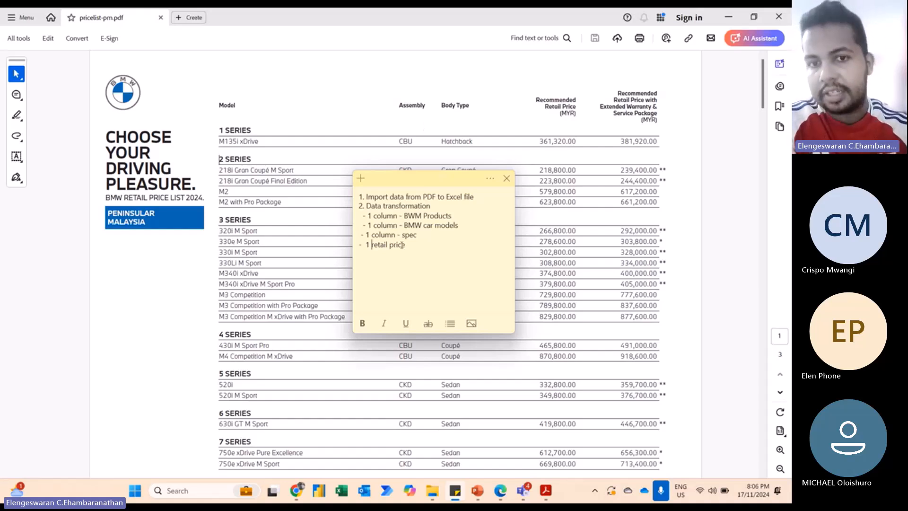
Add the line "3. load into pivot table ... average price for bmw product" below the retail price item
left_click(424, 250)
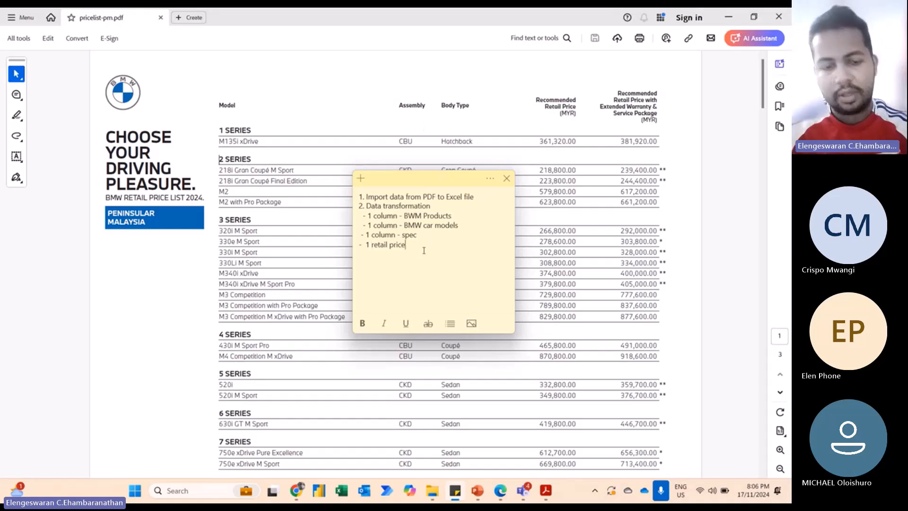
key("Return")
type("3. load ")
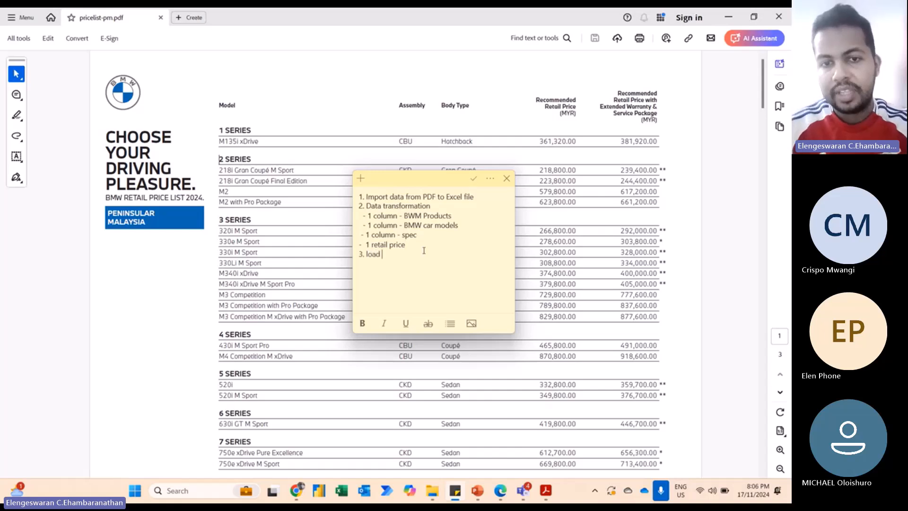
type("into privo")
key("BackSpace")
key("BackSpace")
key("BackSpace")
key("BackSpace")
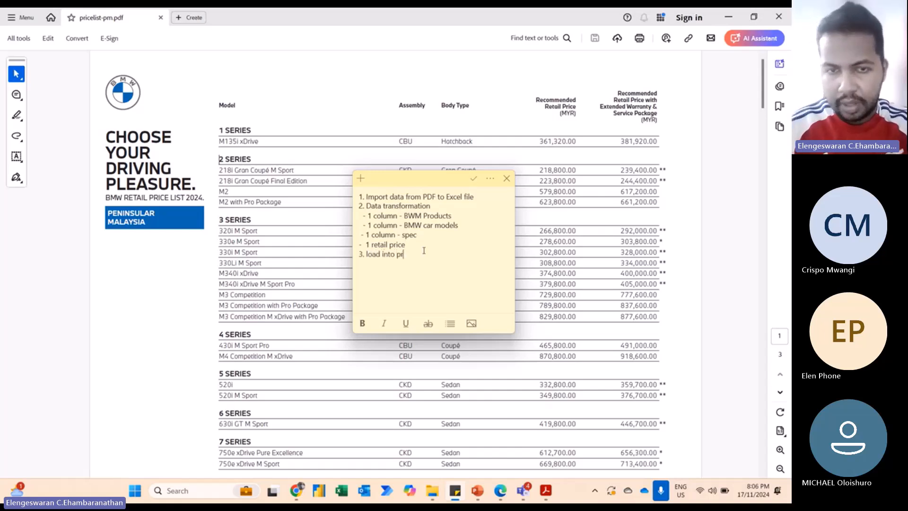
type("ivot table ")
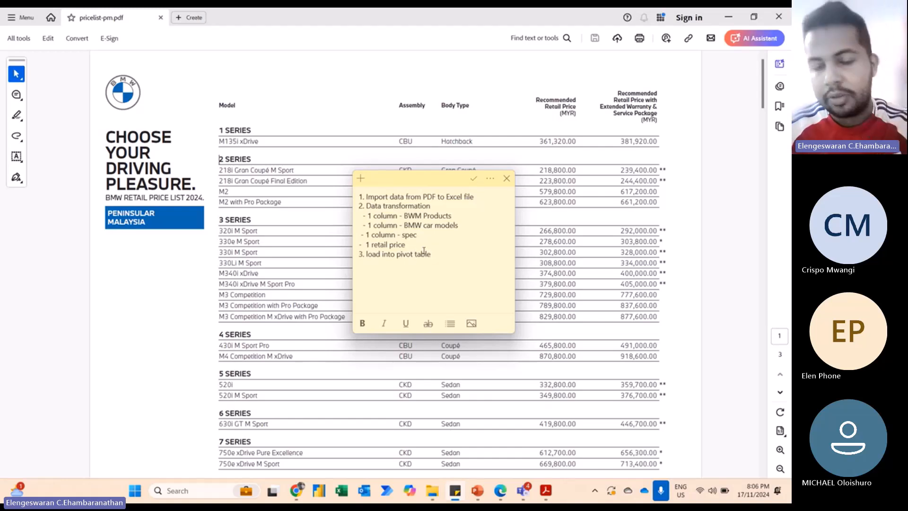
type("... ave")
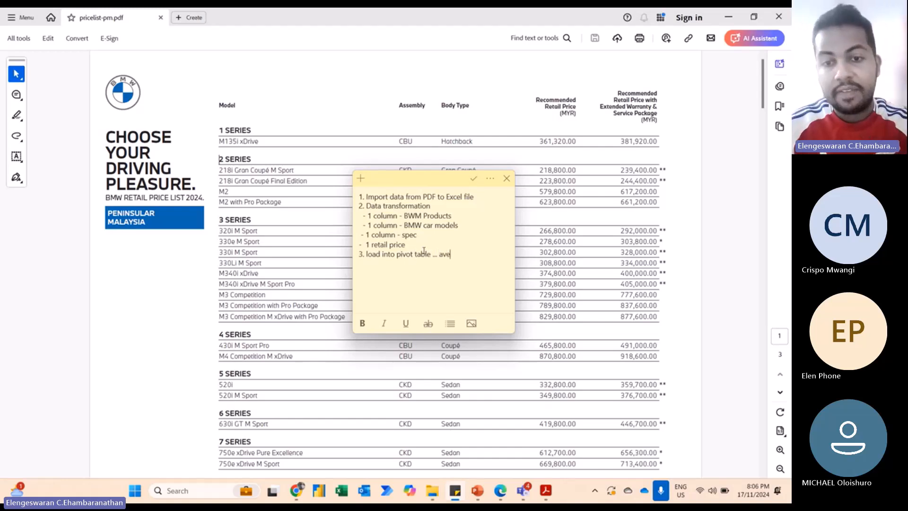
type("rage price for ")
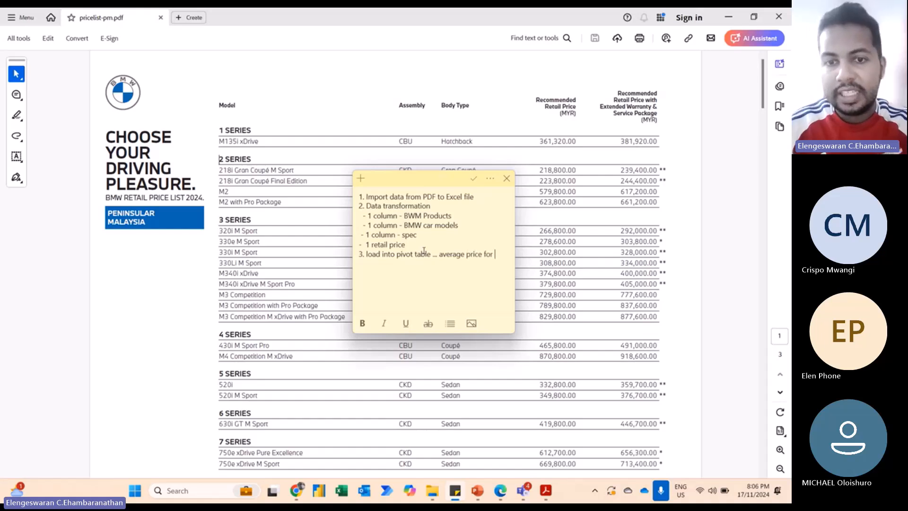
type("b")
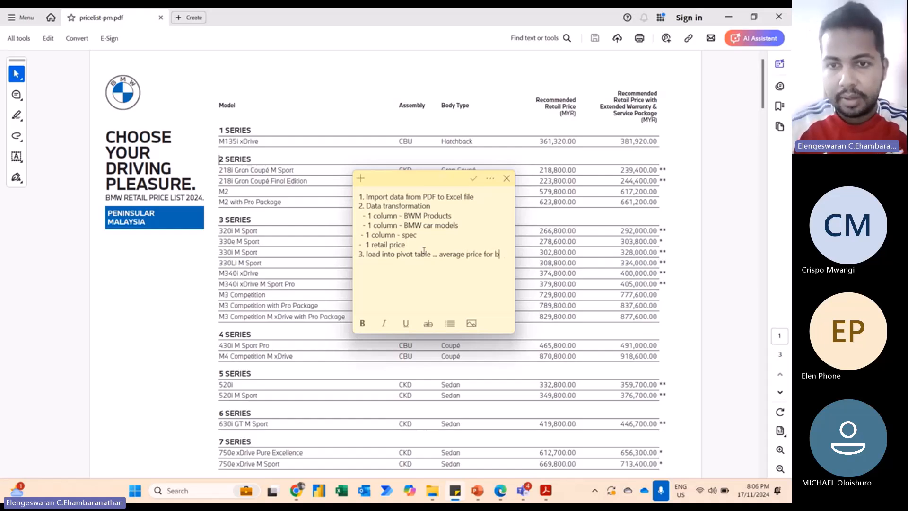
type("mw product")
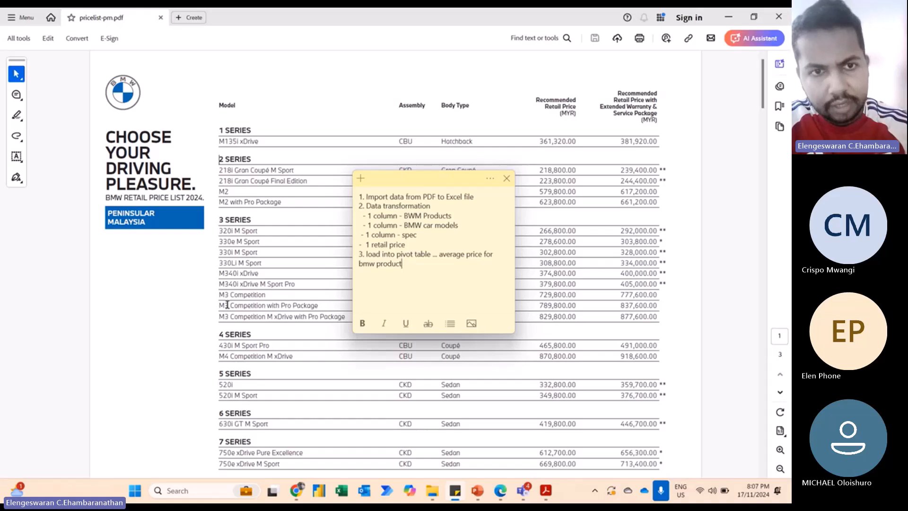
Switch to Excel and create a blank workbook
key("alt+Tab")
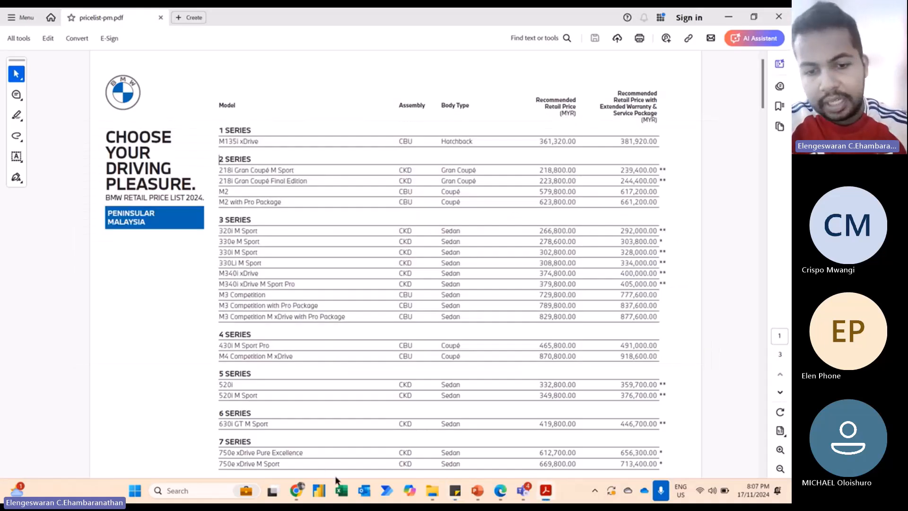
left_click(341, 492)
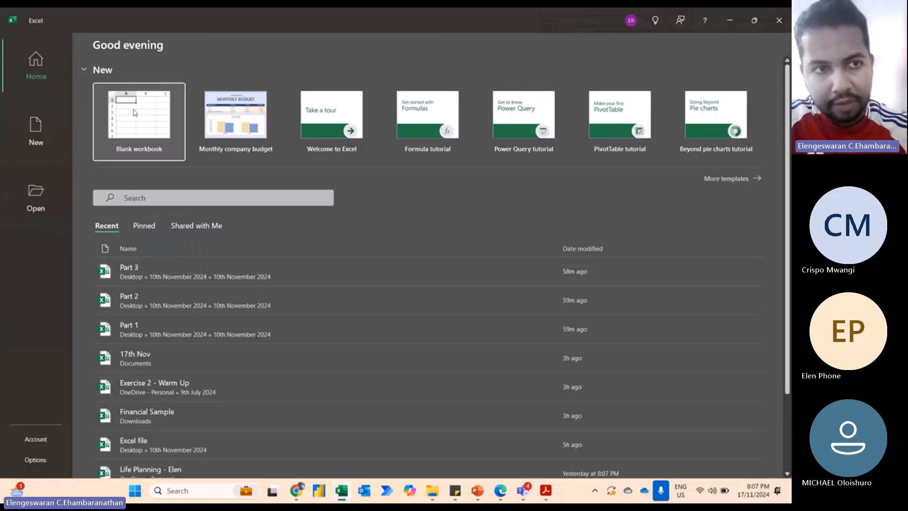
left_click(135, 113)
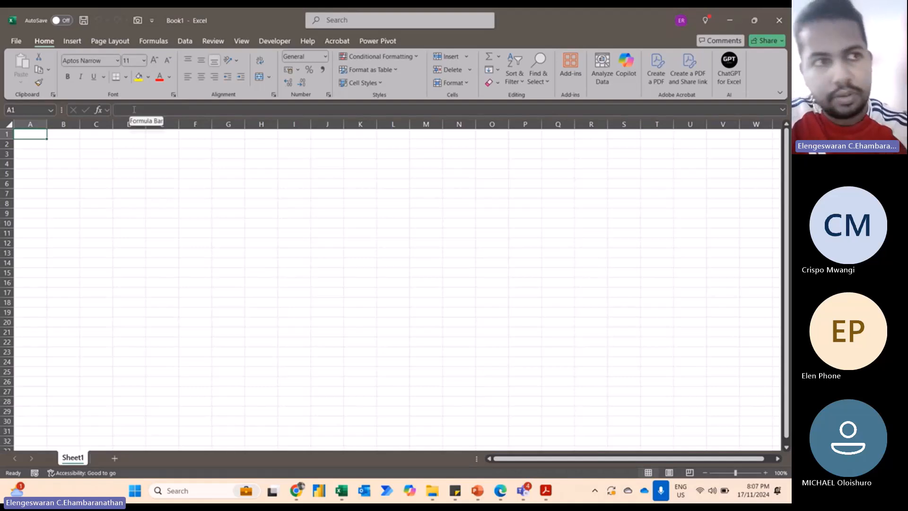
Check which Excel product and version are installed in the account information, then return to the sheet
left_click(16, 41)
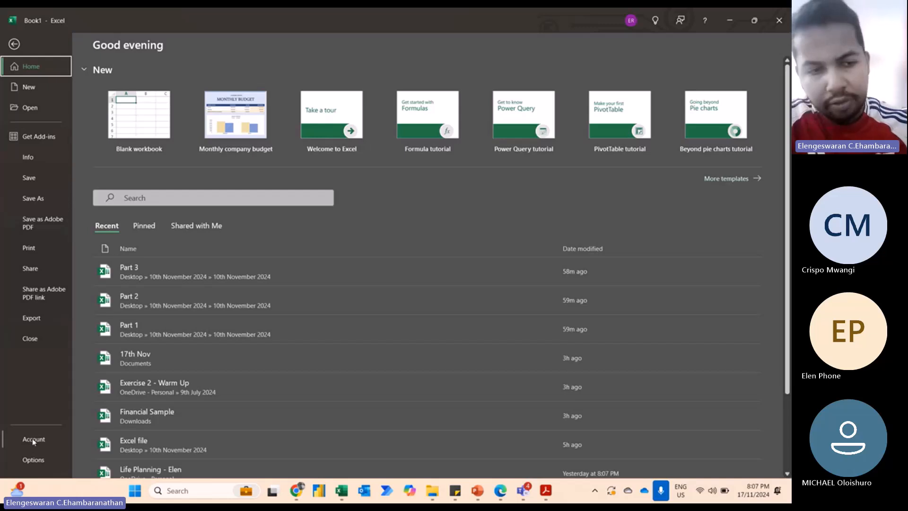
left_click(33, 440)
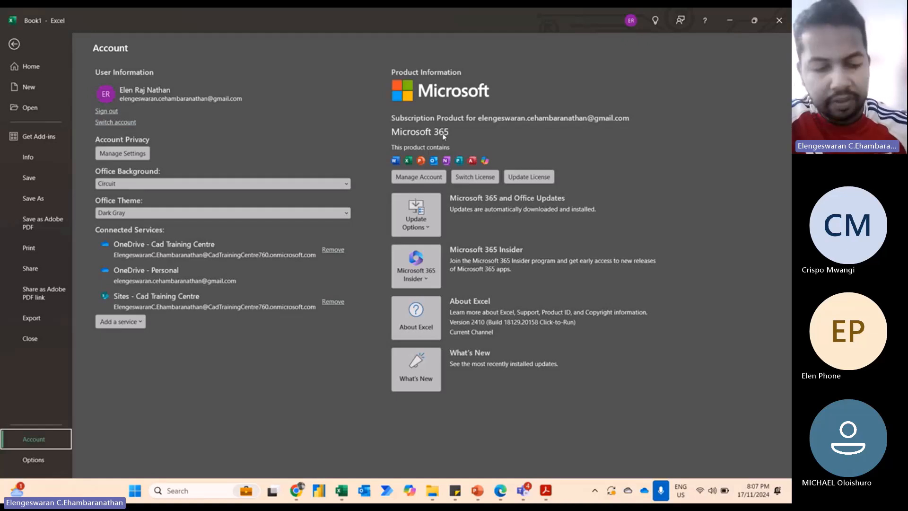
key("Escape")
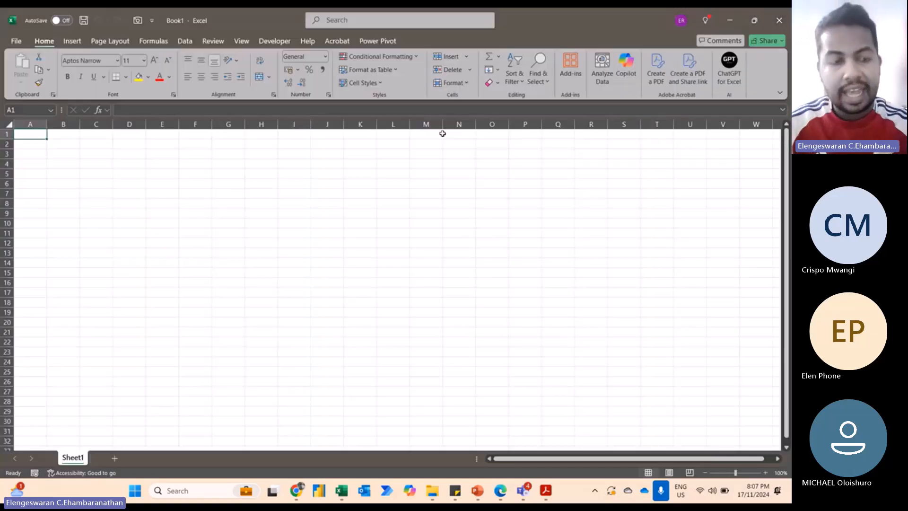
Enter "excel 2019" in cell A1 and "excel 2016" in cell A2
type("excel 2019")
key("Return")
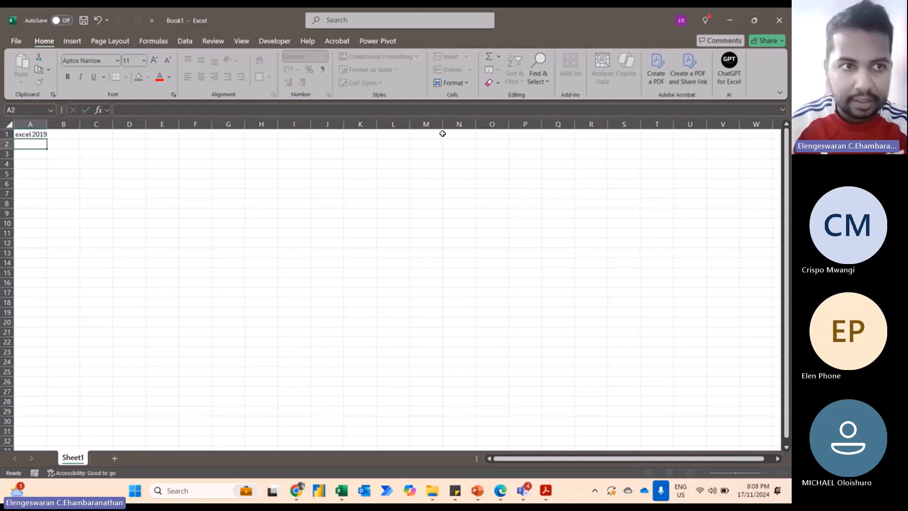
type("excel 2019")
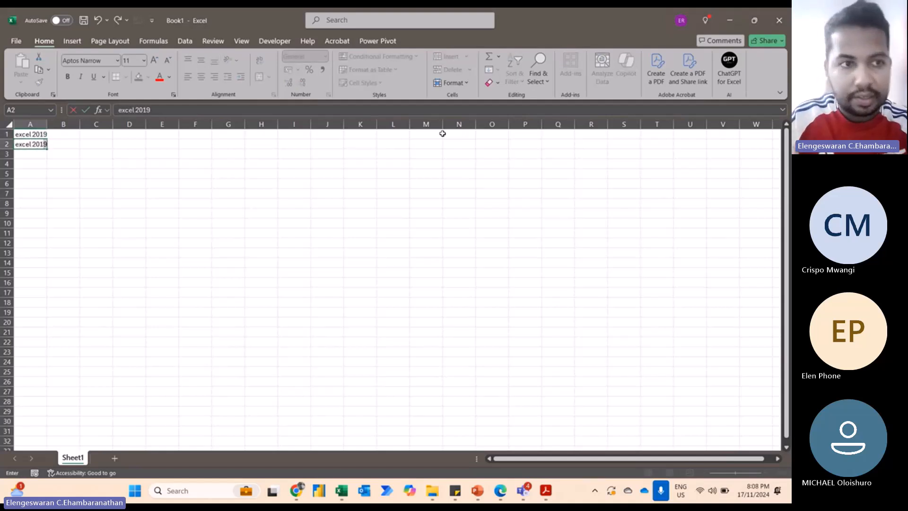
type("6")
key("Return")
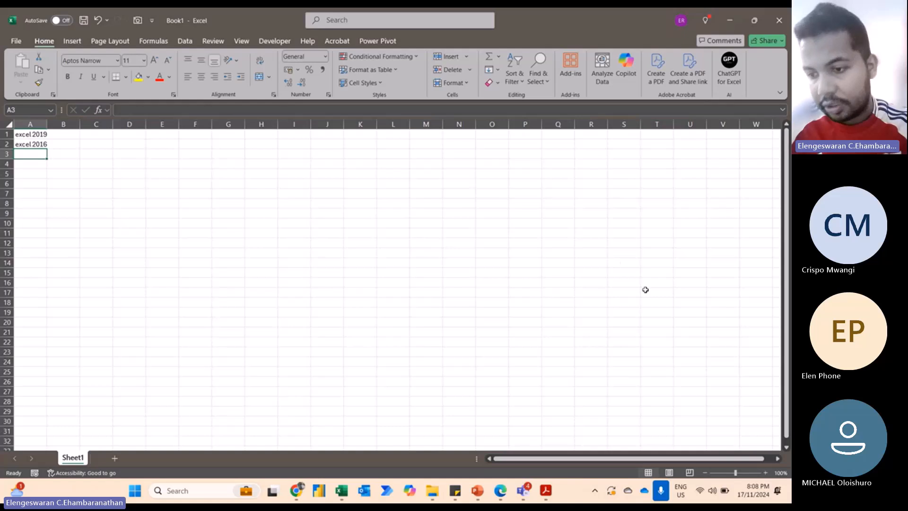
Replace the entry in cell A1 with "excel 2021" and the entry in cell A2 with "excel 365"
left_click(780, 472)
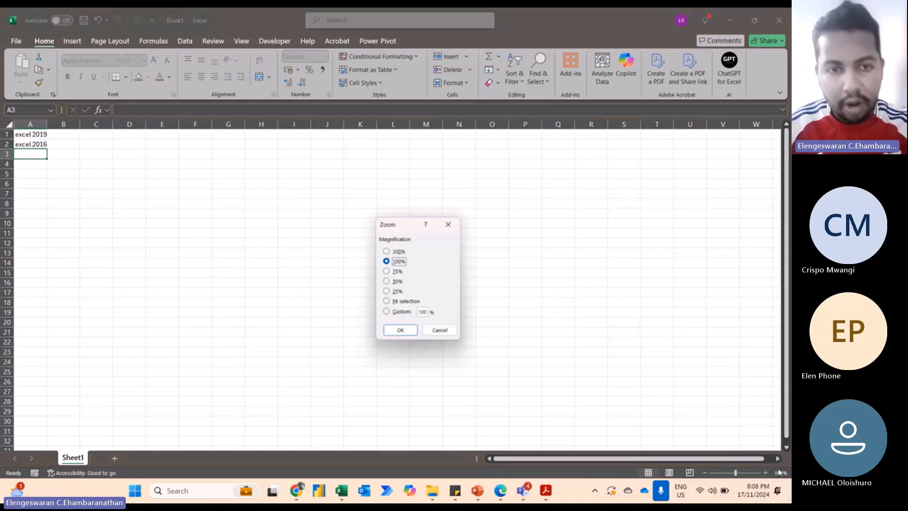
key("alt+f")
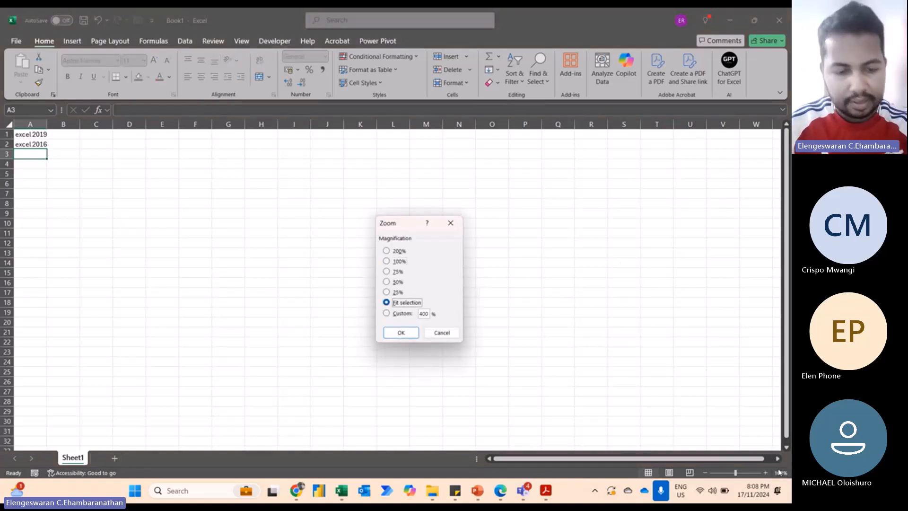
key("Return")
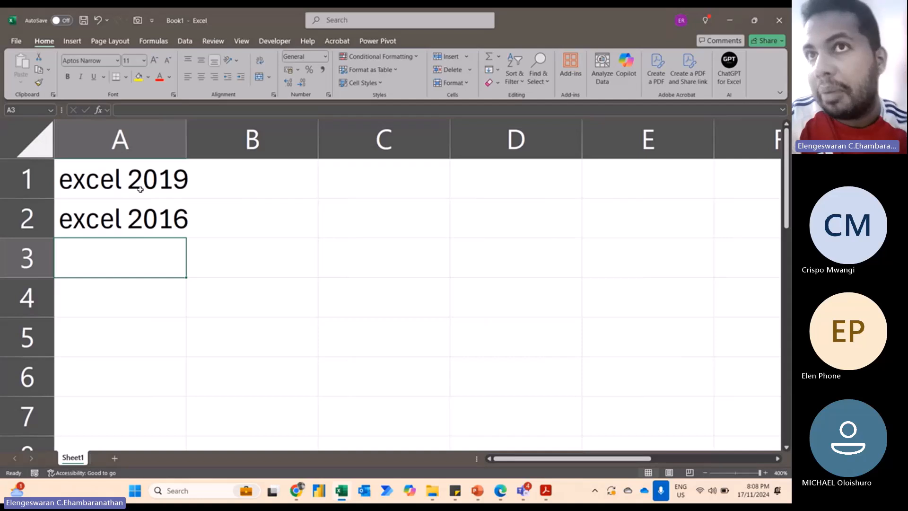
key("Up")
key("Up")
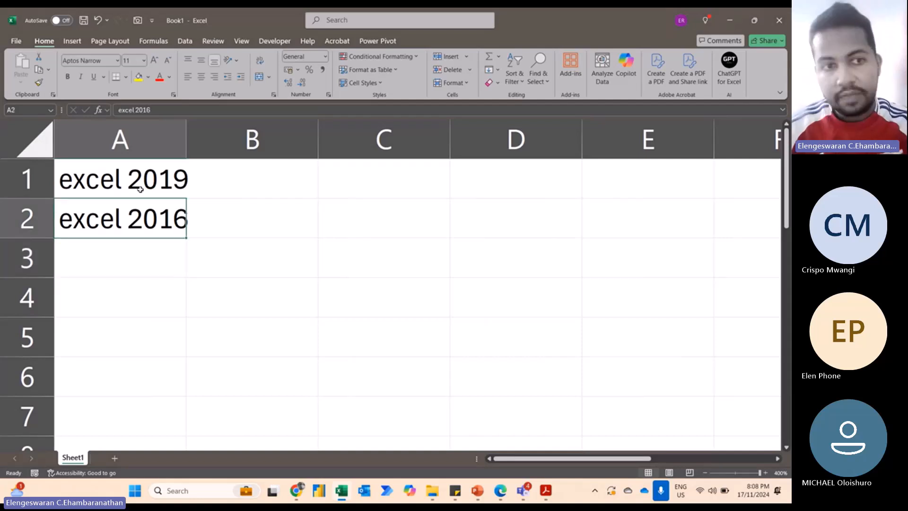
type("excel 2021")
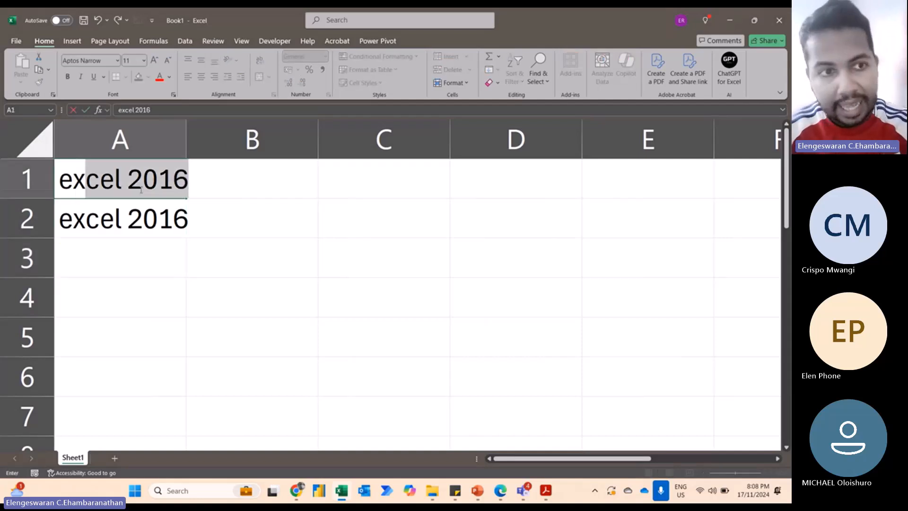
key("Return")
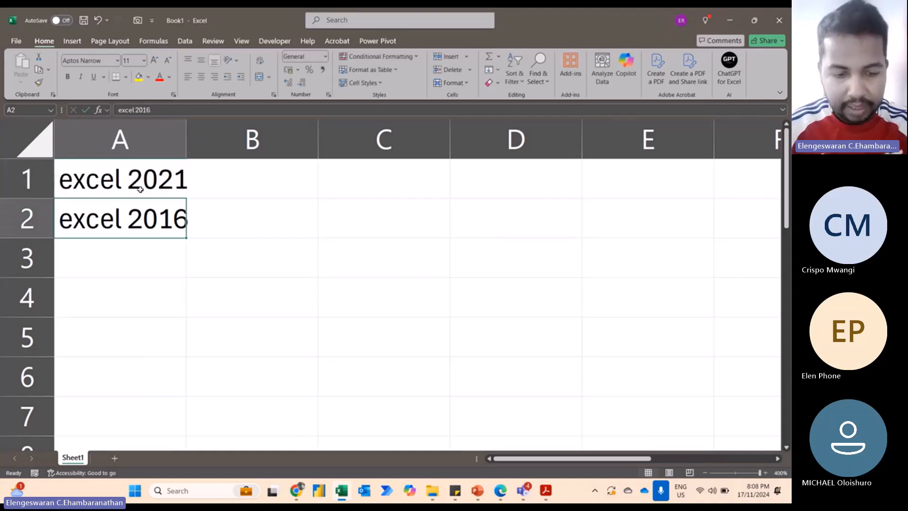
type("excel 365")
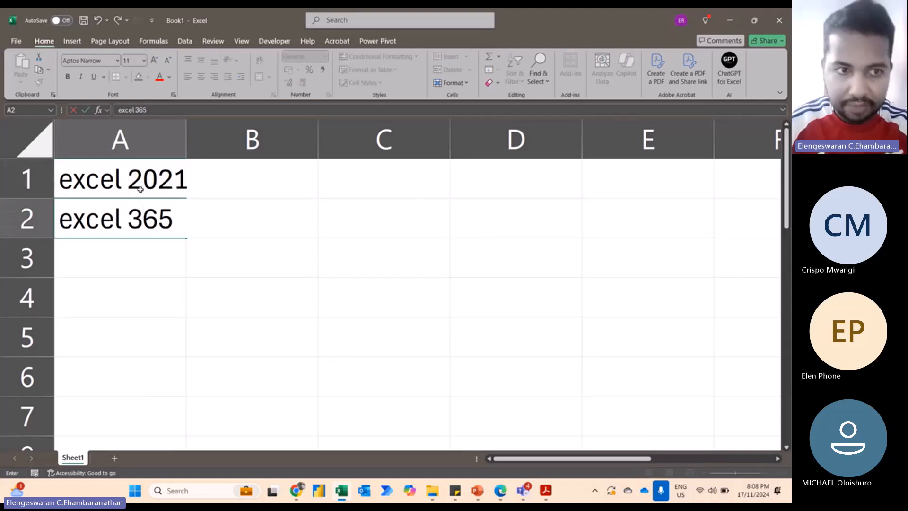
key("Return")
Enter the instructions "1. click data" in cell C2 and "2. click get data" in cell C3
key("Up")
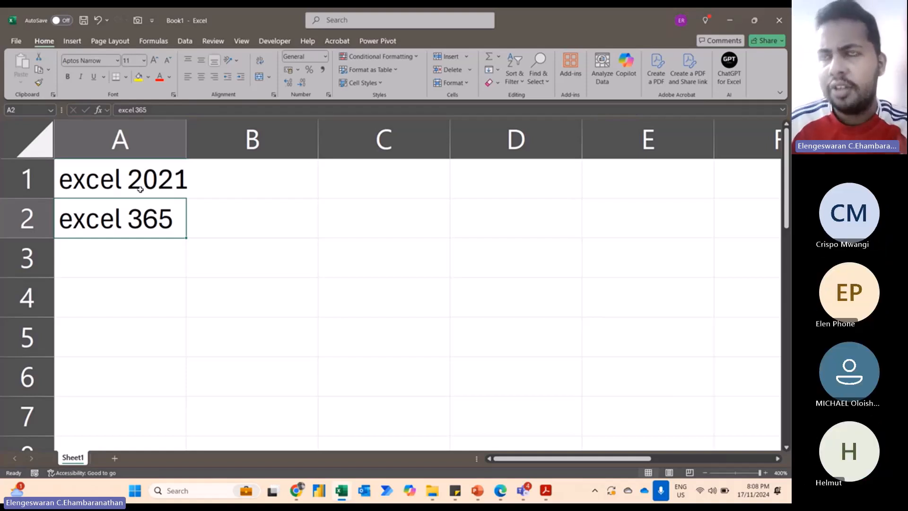
key("Right")
key("Right")
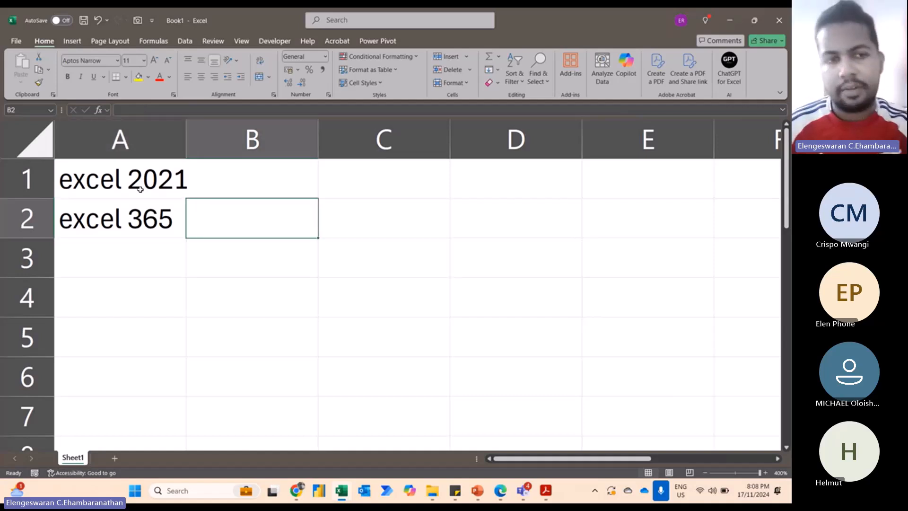
type("1.")
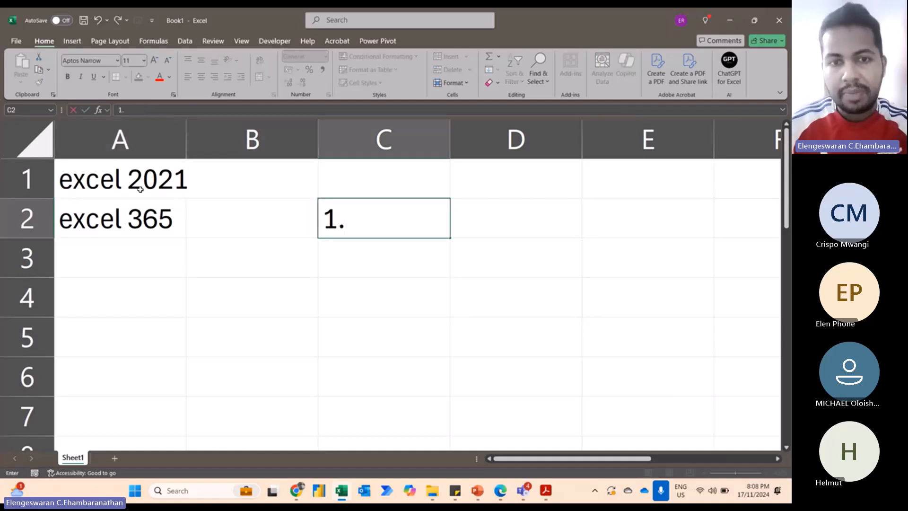
type(" click data")
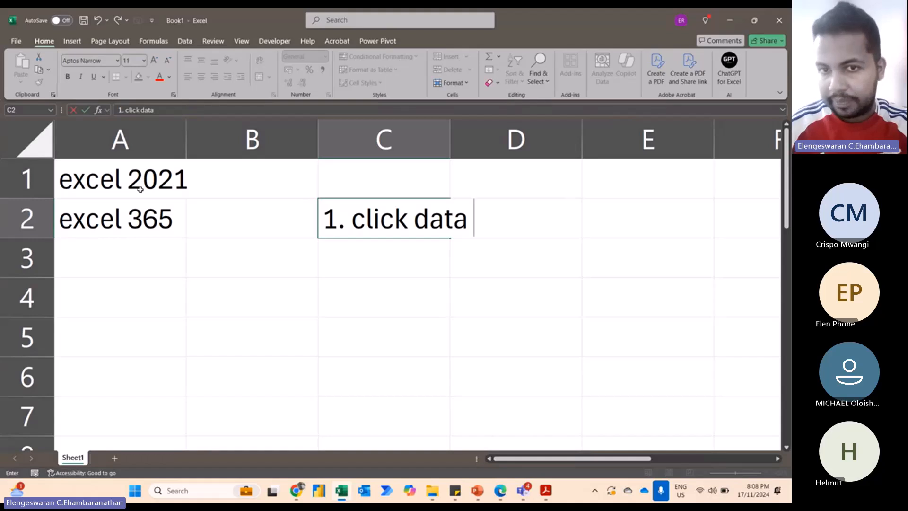
key("Return")
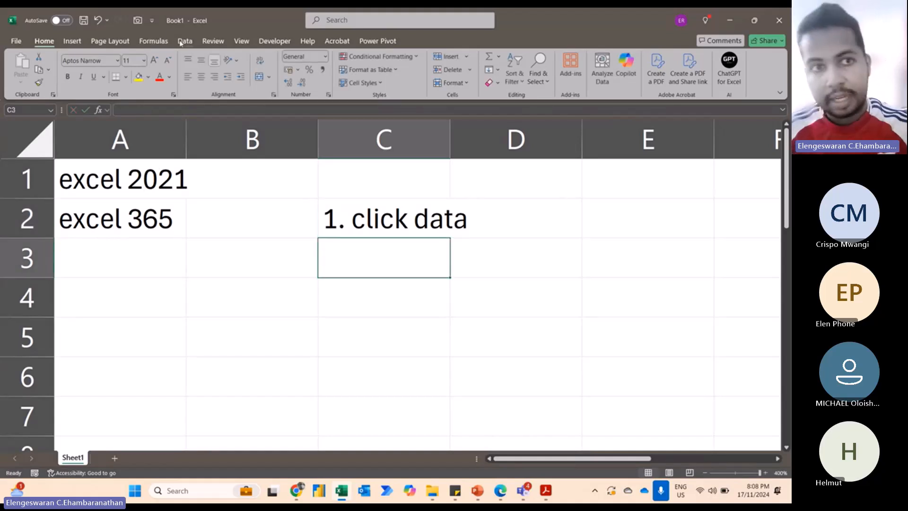
type("2")
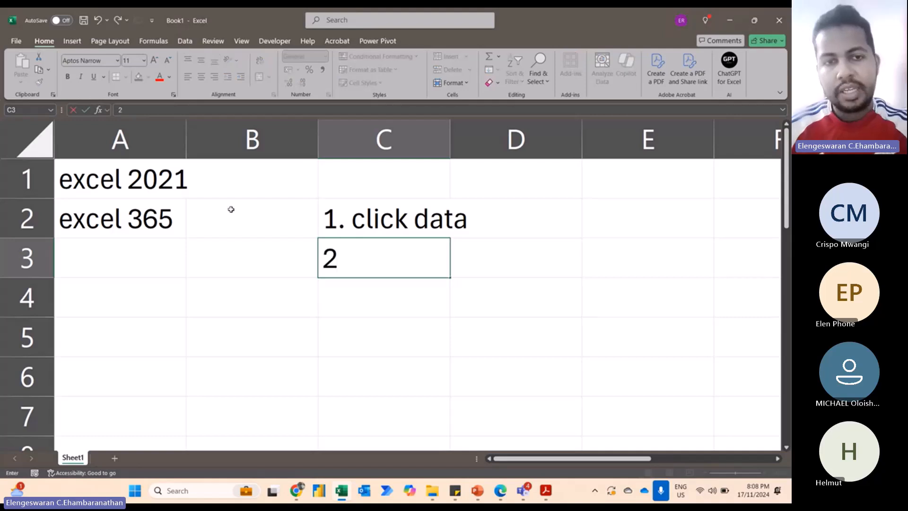
type(". click")
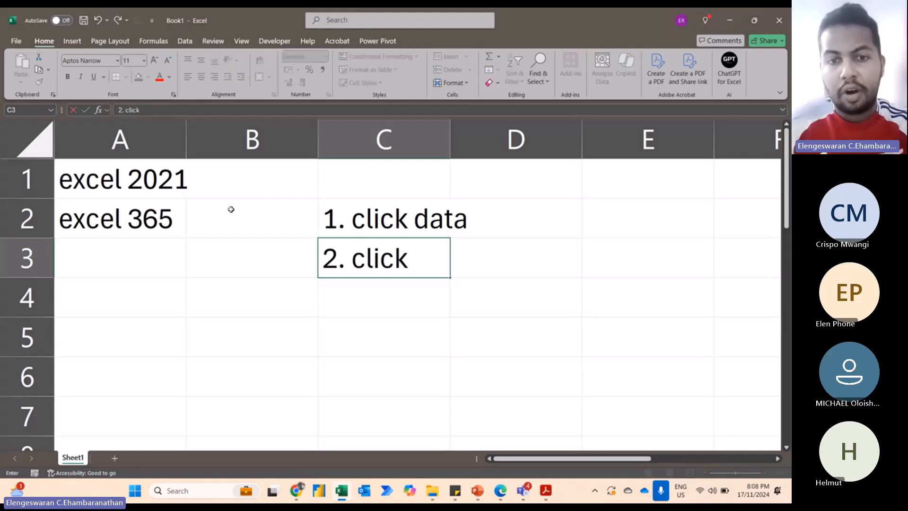
type(" get data")
key("Return")
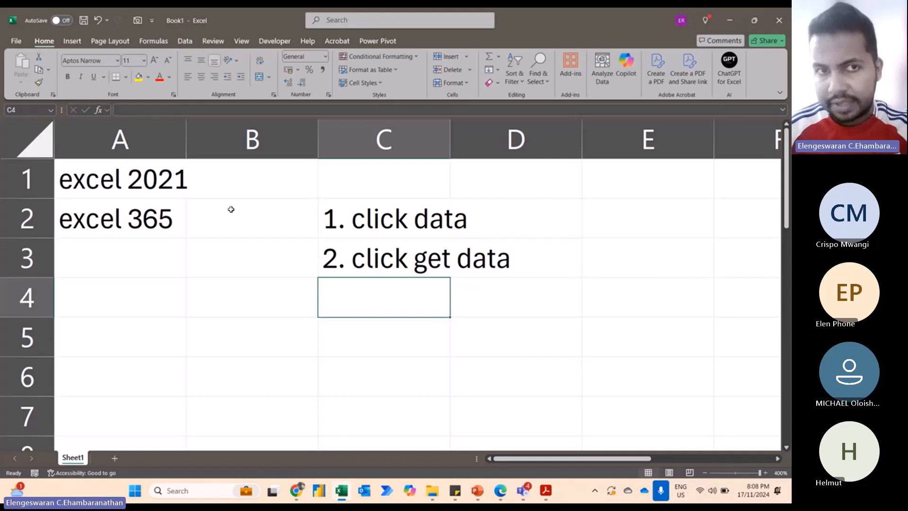
Add the instruction "3. click from file" in cell C4
left_click(184, 42)
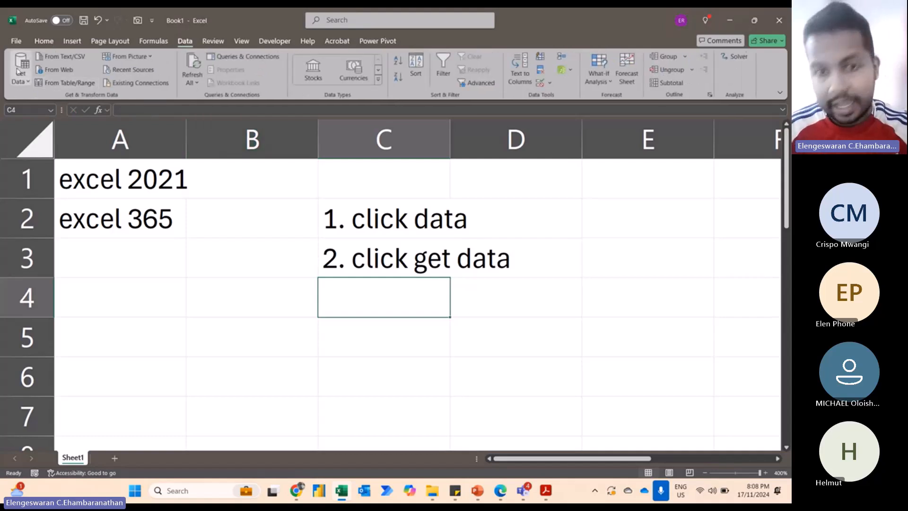
type("3")
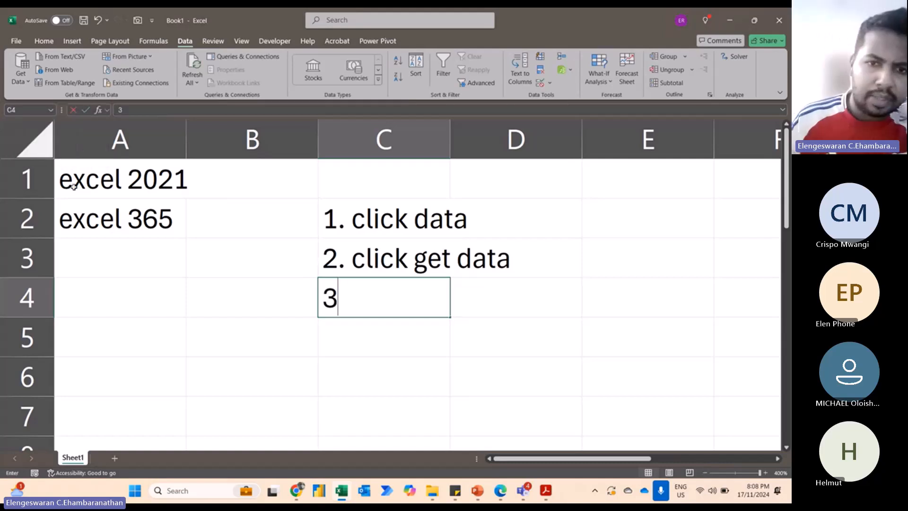
type(". cl")
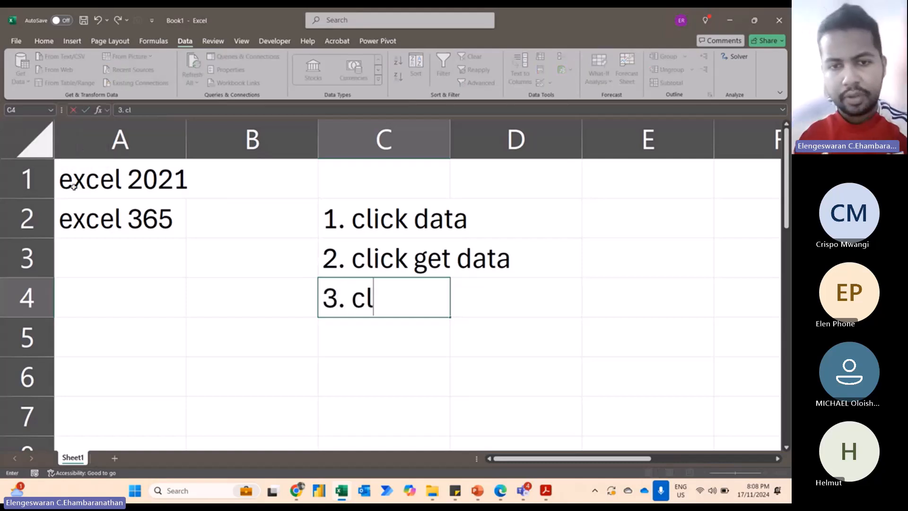
type("ick from file")
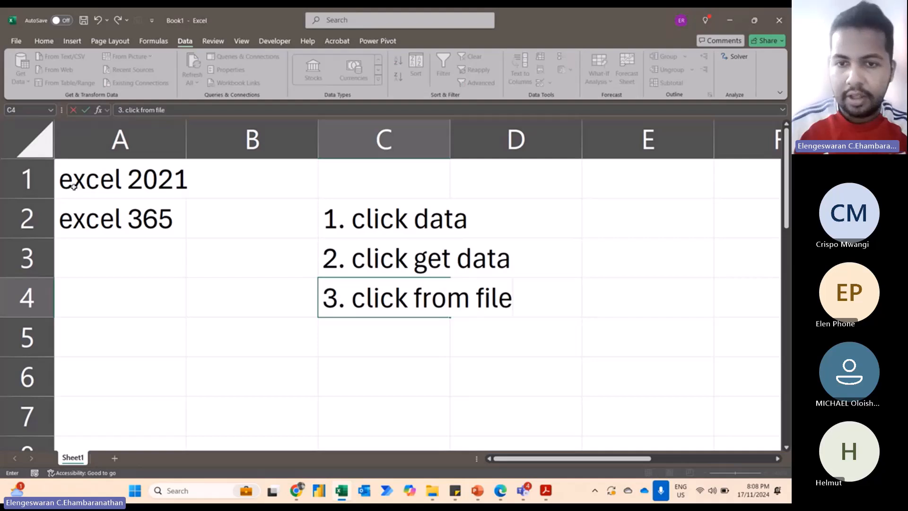
key("Return")
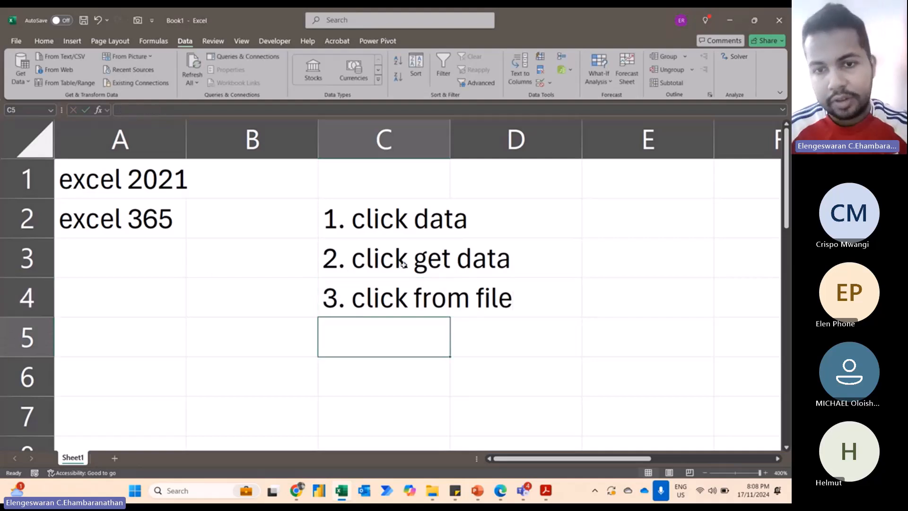
Check the file source options for getting data and enter "4. click PDF" in cell C5
left_click(21, 74)
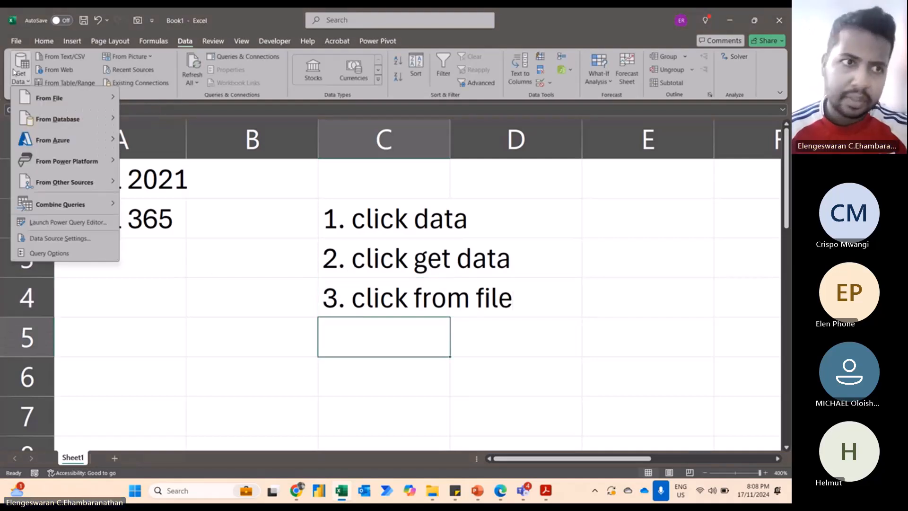
mouse_move(42, 106)
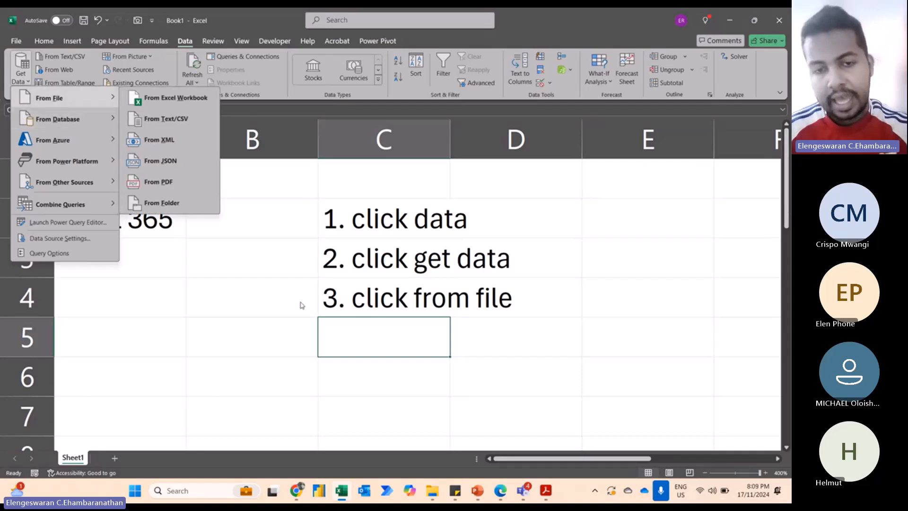
left_click(336, 328)
type("4. click")
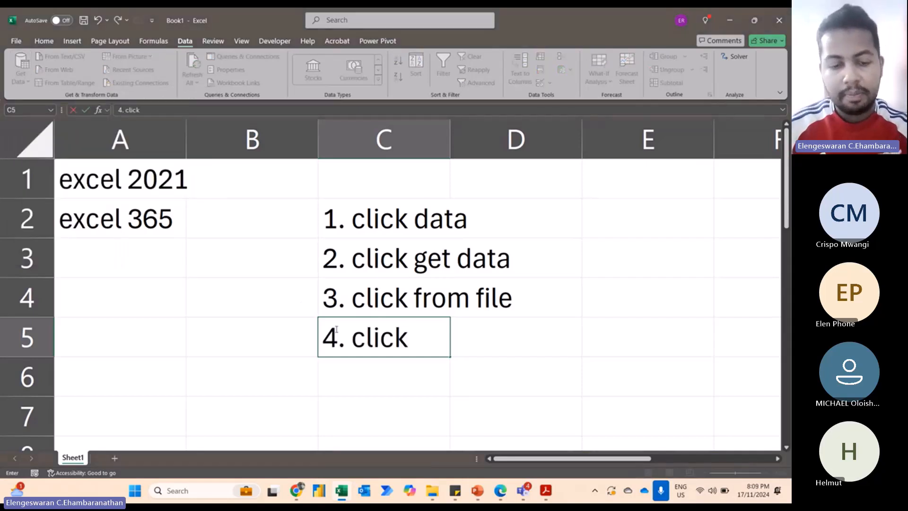
key("Caps_Lock")
type("PDF")
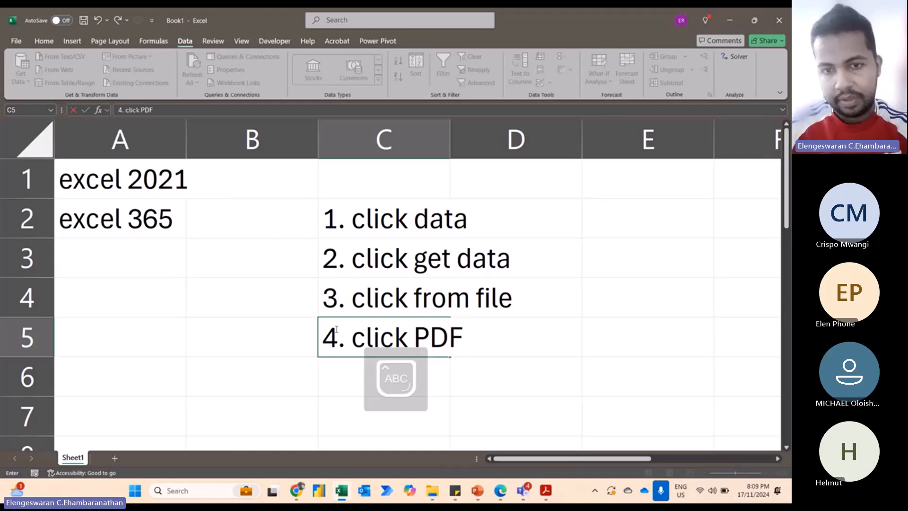
key("Return")
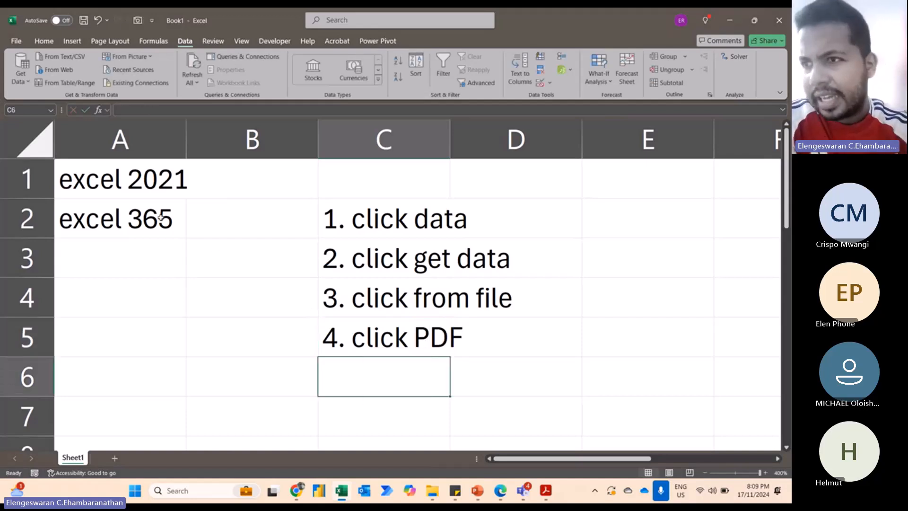
Start importing data from the PDF file BMW_Pricelist_pm in the 10th November 2024 folder
left_click(21, 70)
mouse_move(103, 104)
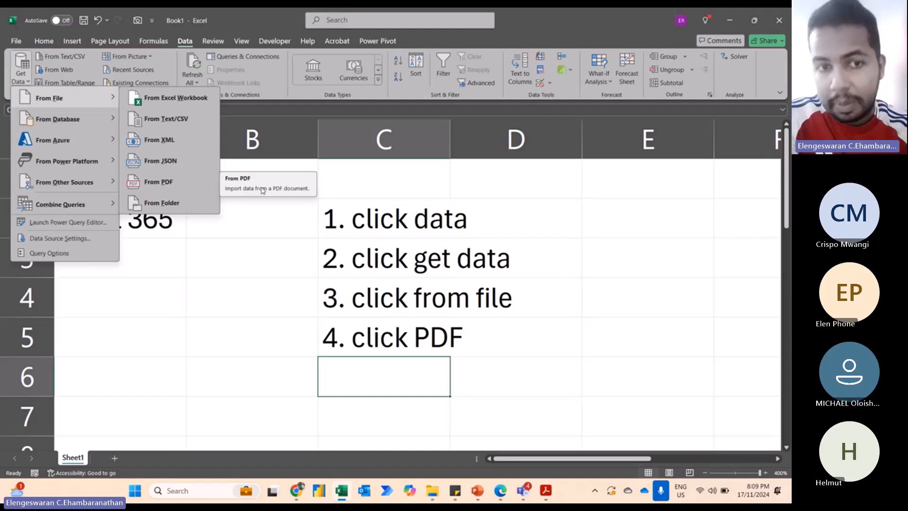
left_click(172, 185)
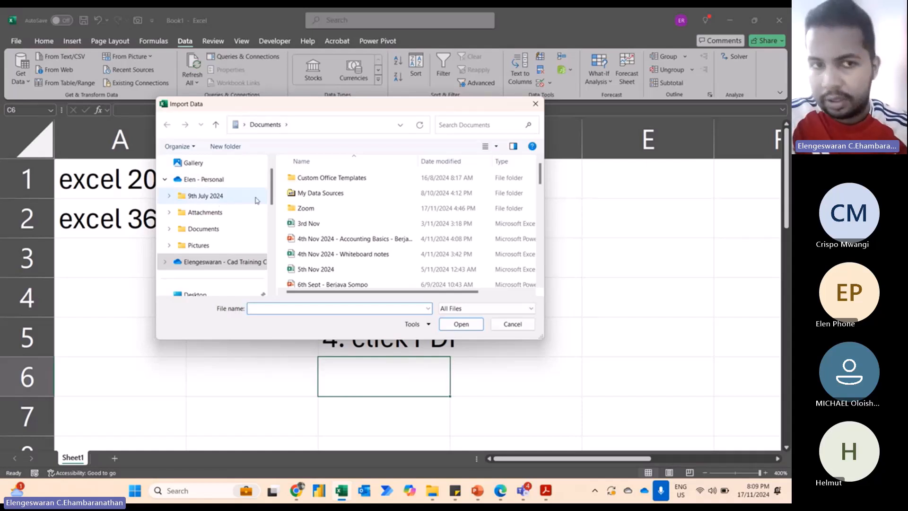
left_click_drag(272, 192, 273, 240)
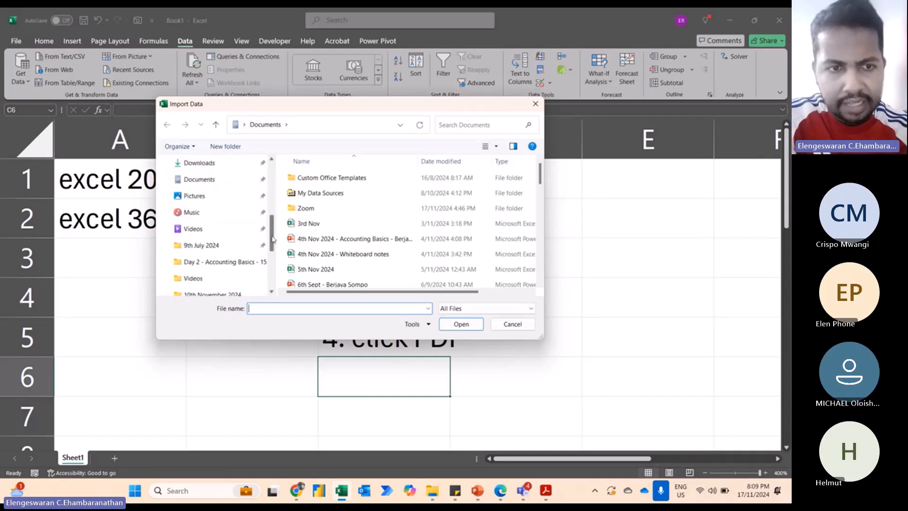
left_click(212, 295)
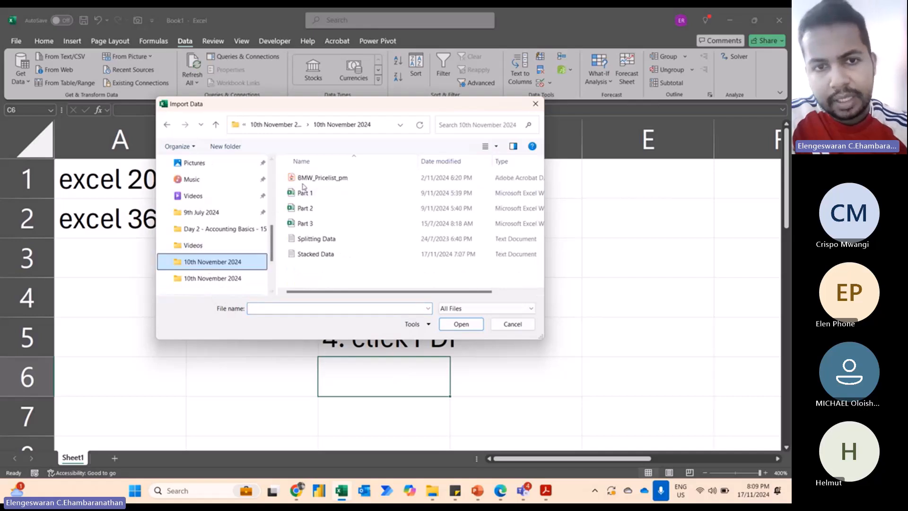
left_click(303, 181)
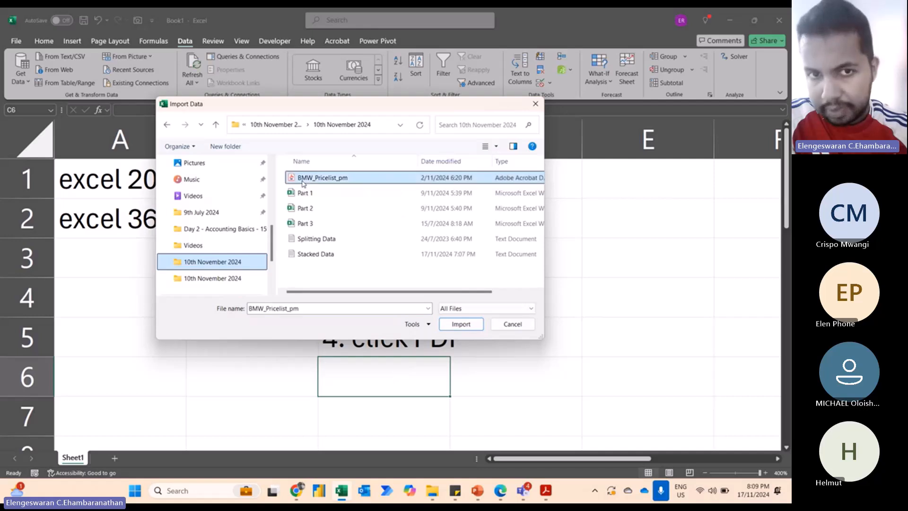
left_click(455, 329)
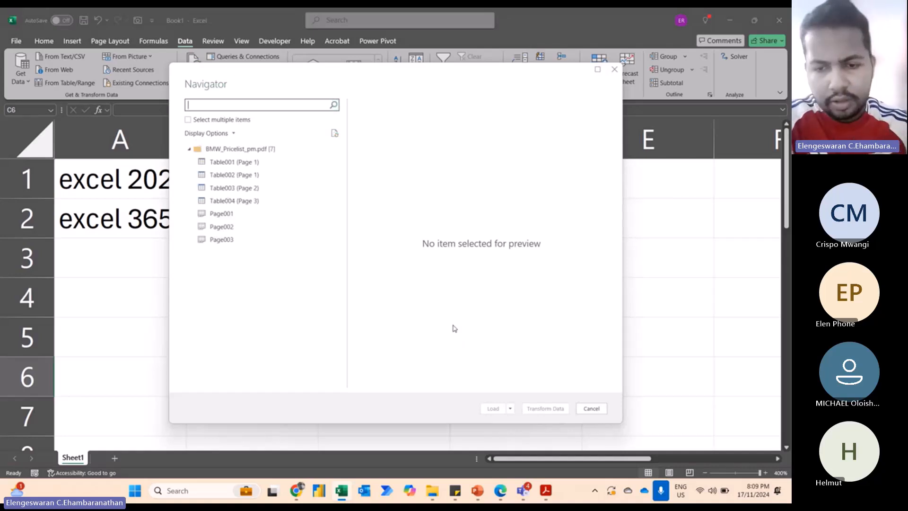
Look through all pages of the price list PDF in Acrobat and return to the import navigator in Excel
left_click(546, 489)
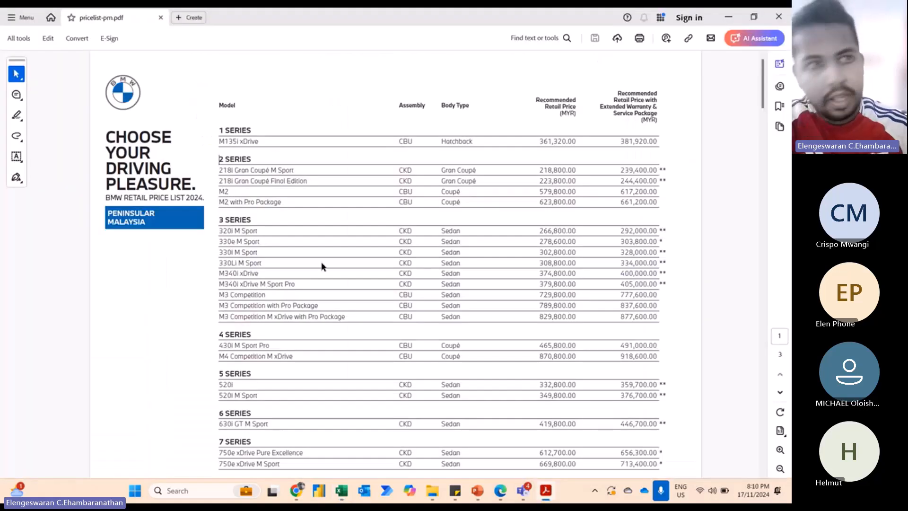
scroll(221, 184, "down", 15)
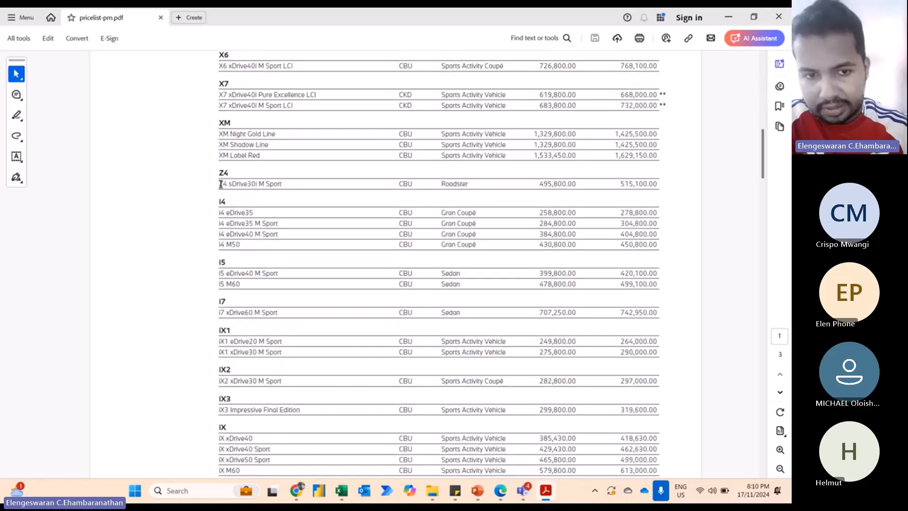
scroll(221, 183, "down", 10)
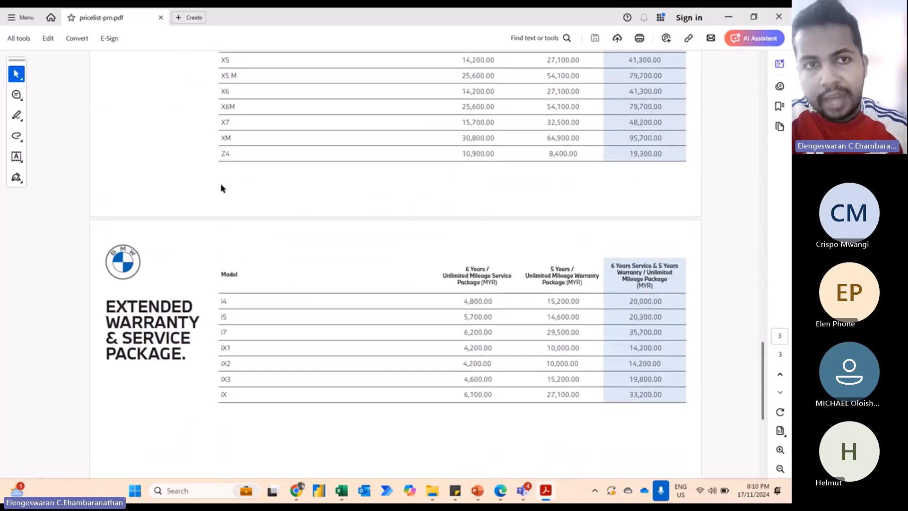
scroll(220, 184, "up", 20)
scroll(220, 184, "up", 3)
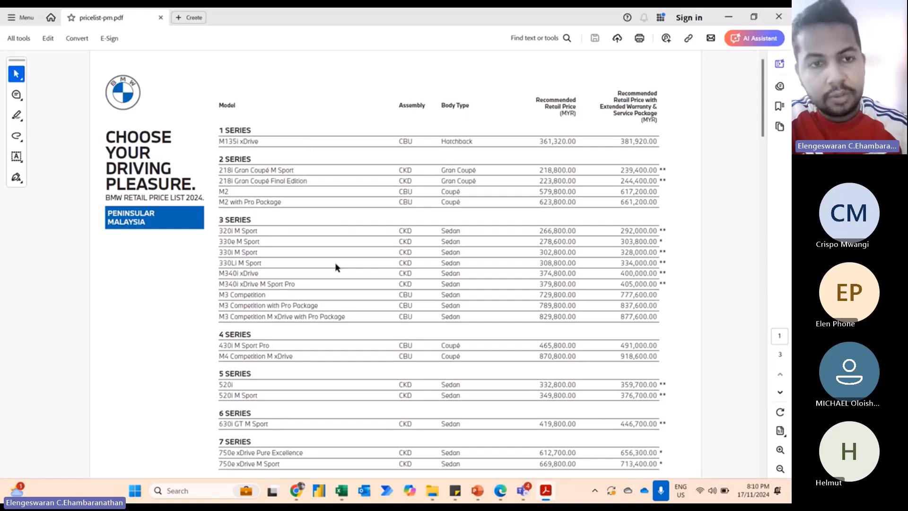
key("alt+Tab")
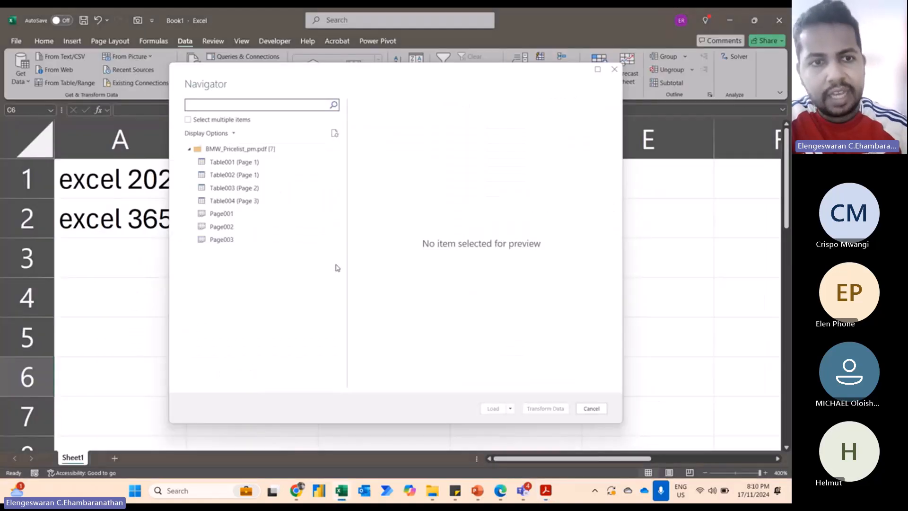
Preview Page001 of the PDF and load it into the workbook
left_click(216, 214)
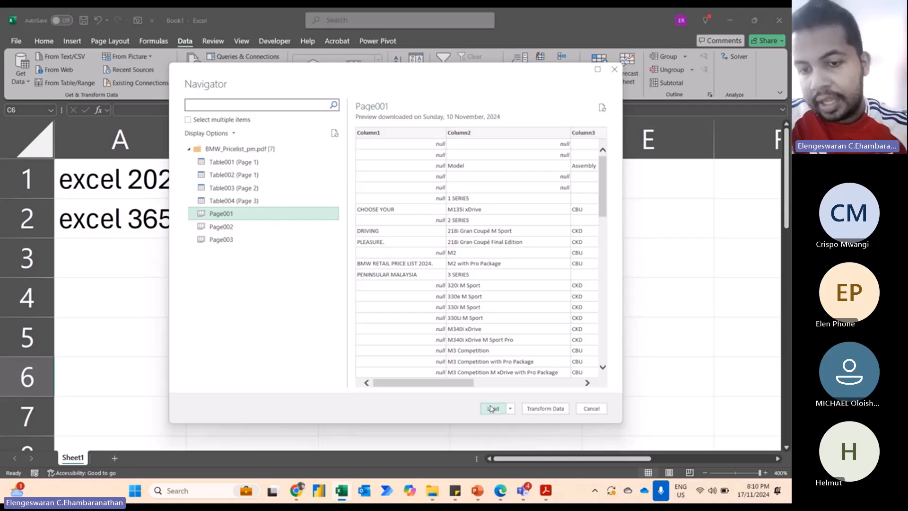
left_click(511, 408)
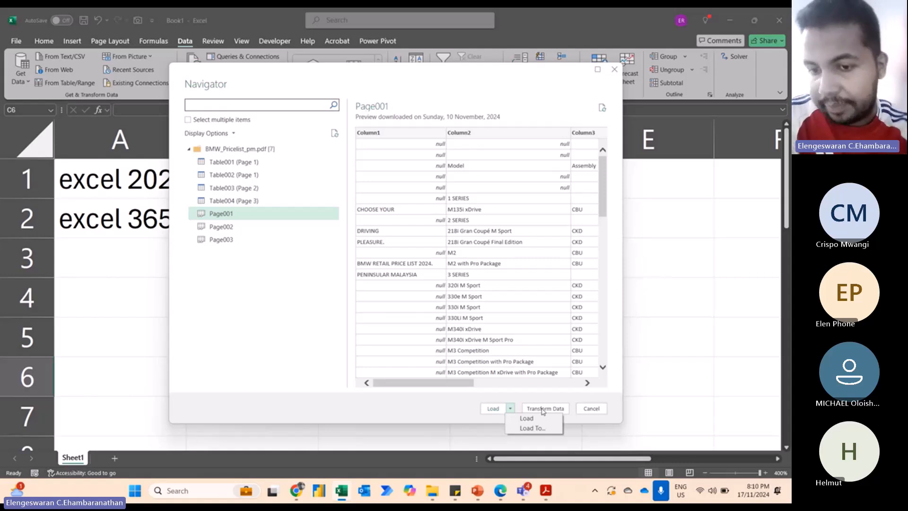
left_click(537, 396)
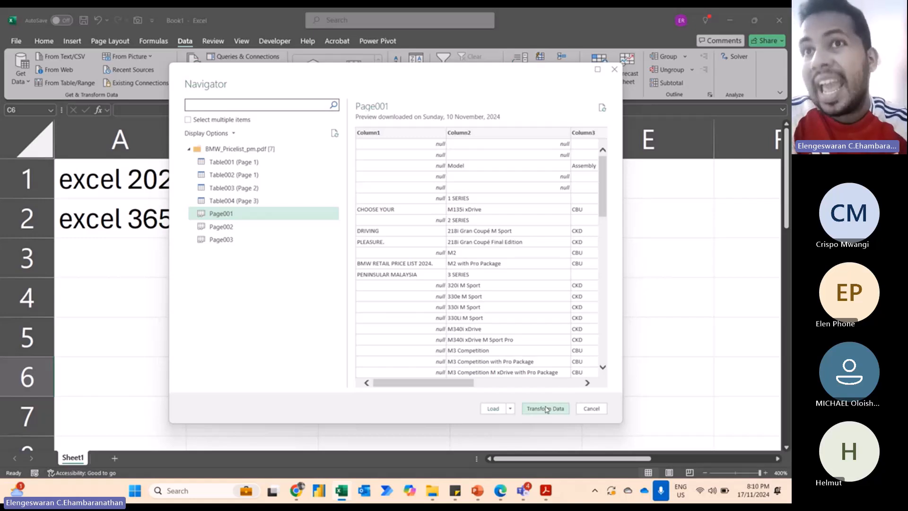
left_click(493, 410)
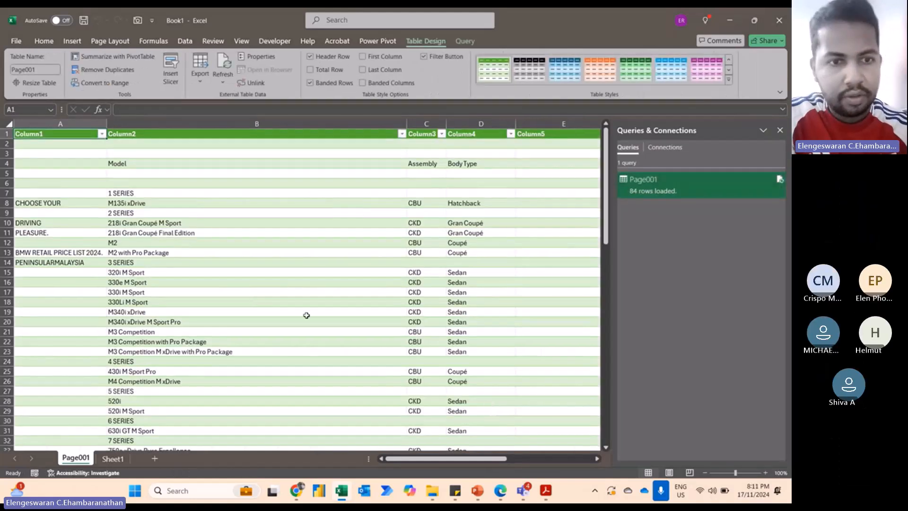
Compare the original price list in Acrobat with the rows loaded on the Page001 sheet in Excel
left_click(544, 490)
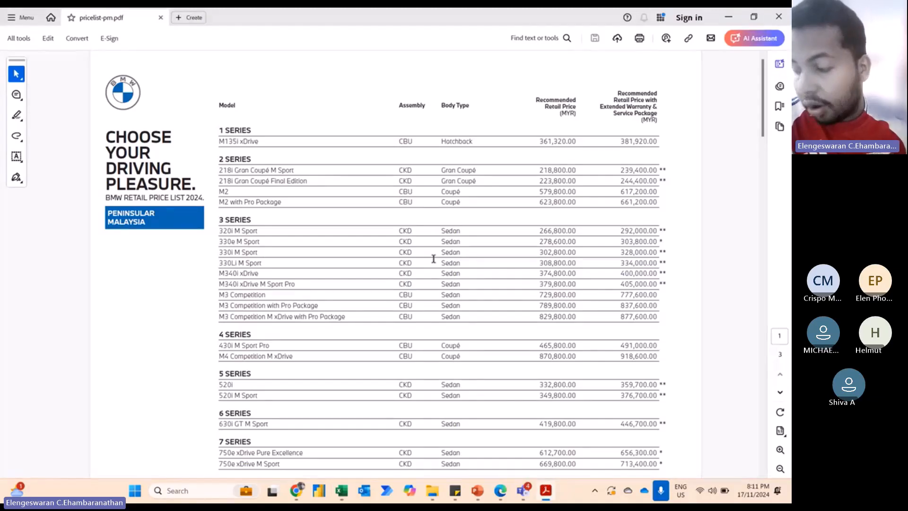
key("alt+Tab")
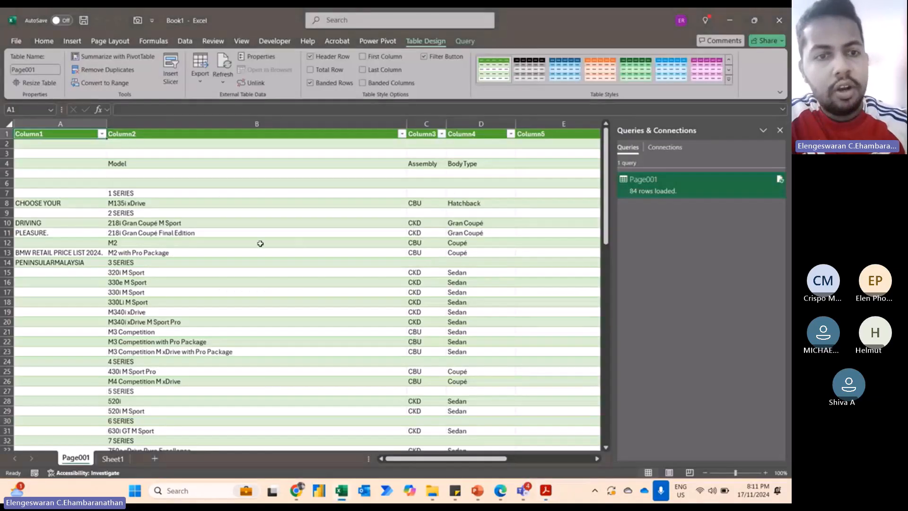
scroll(260, 243, "down", 2)
scroll(260, 243, "down", 14)
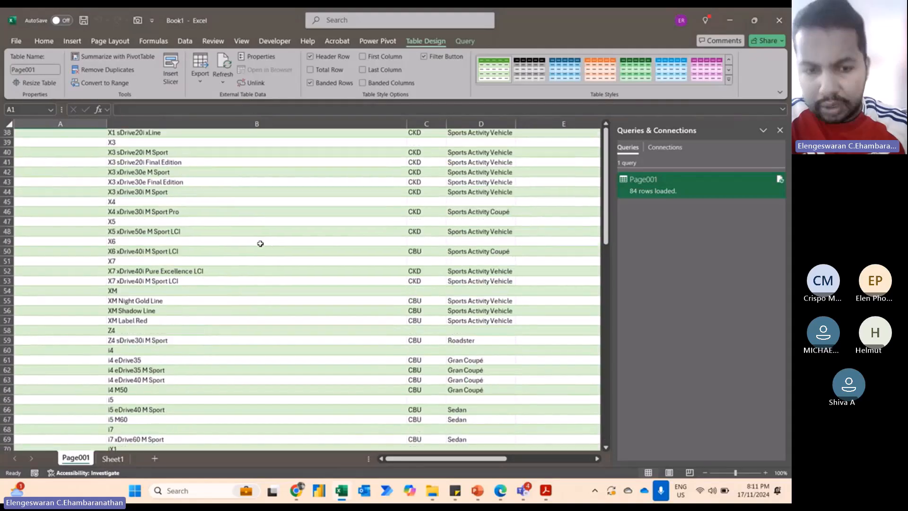
scroll(260, 244, "up", 16)
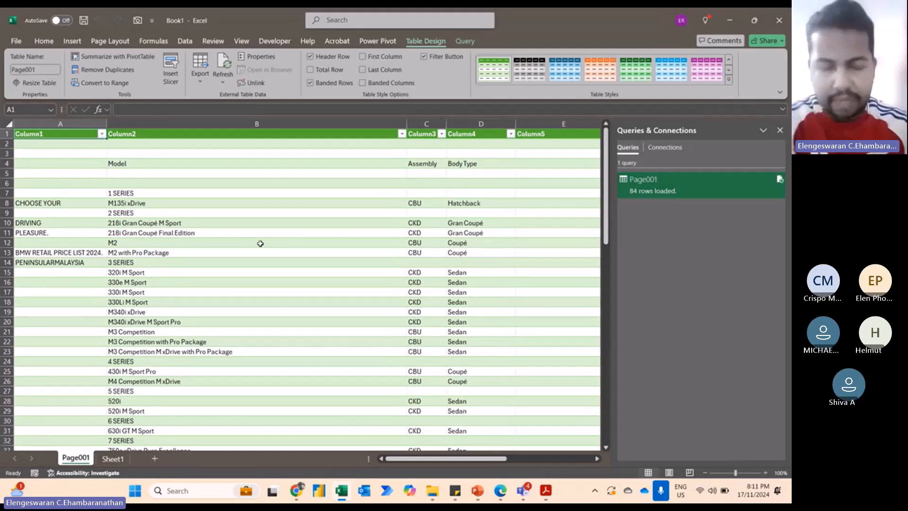
Review the planned import, transformation and pivot table tasks in the sticky note and return to the workbook
key("alt+Tab")
key("alt+Tab")
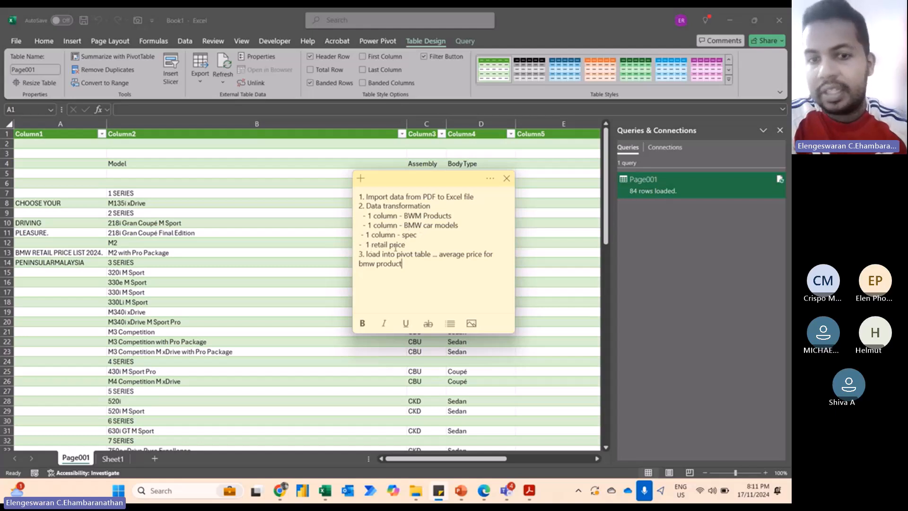
left_click(265, 186)
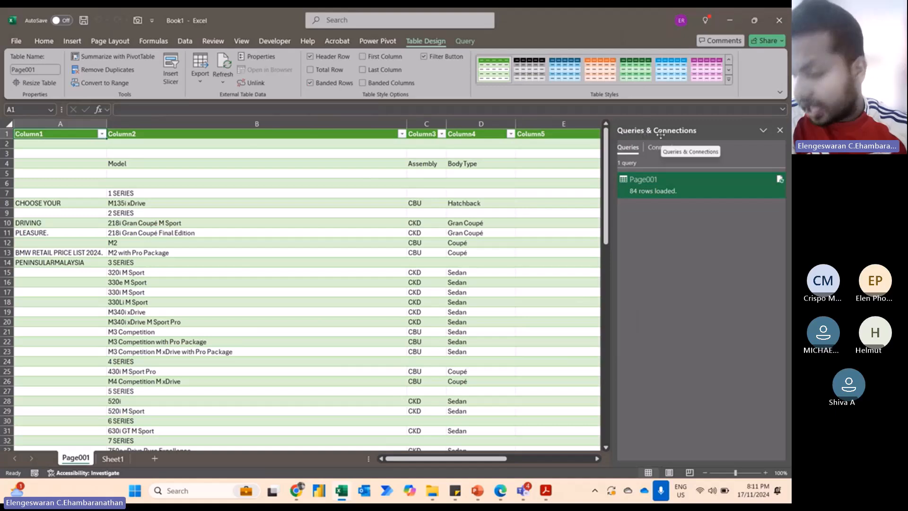
Hide the workbook's Queries & Connections list and show it again
mouse_move(661, 177)
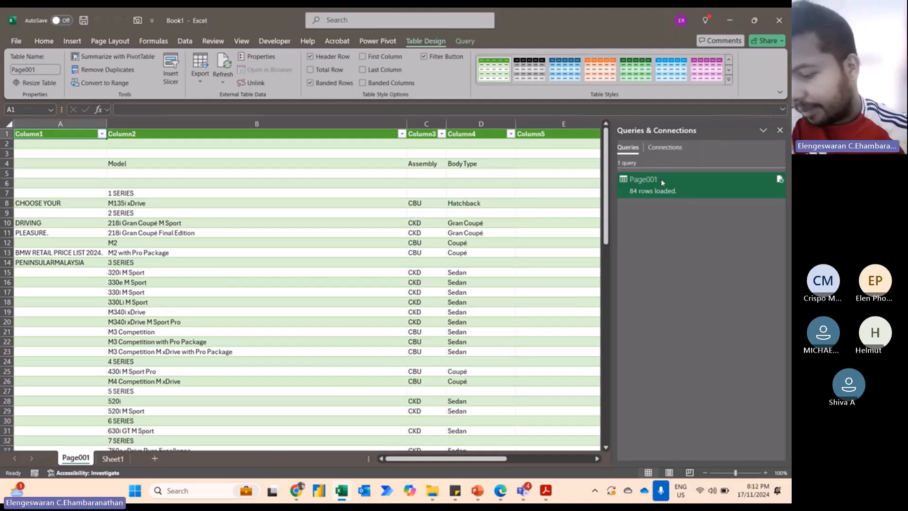
left_click(779, 130)
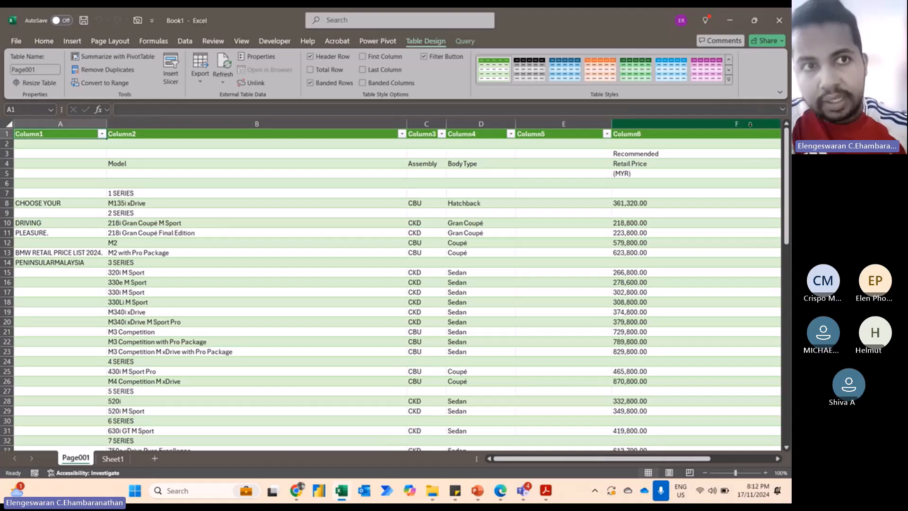
left_click(240, 41)
left_click(185, 41)
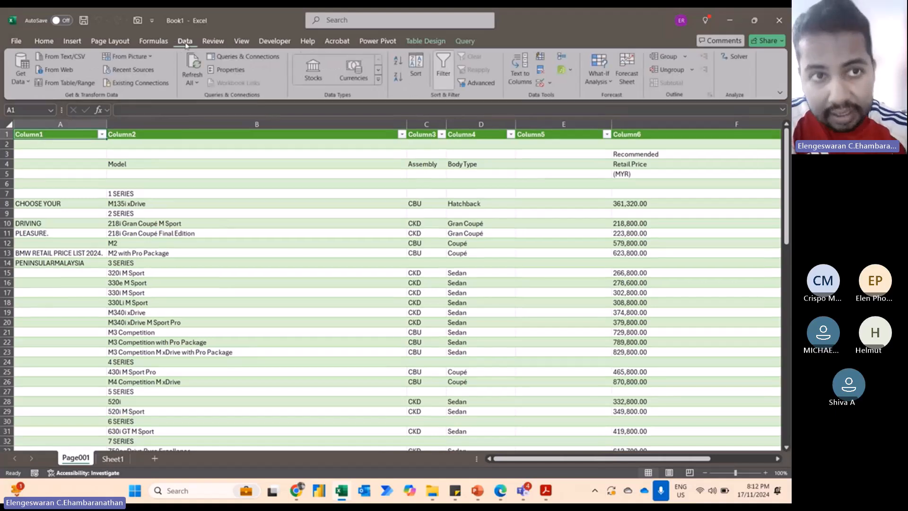
left_click(228, 57)
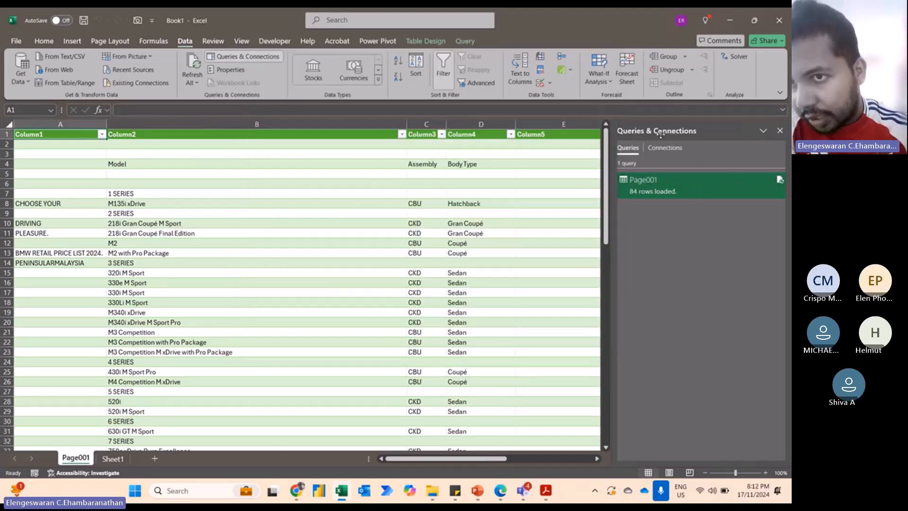
Open the Page001 query for editing in the Power Query Editor
mouse_move(662, 198)
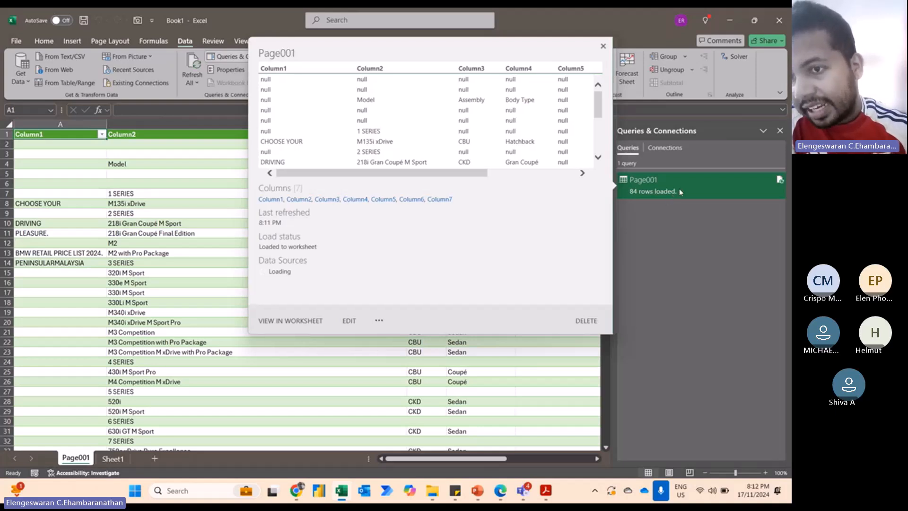
right_click(680, 191)
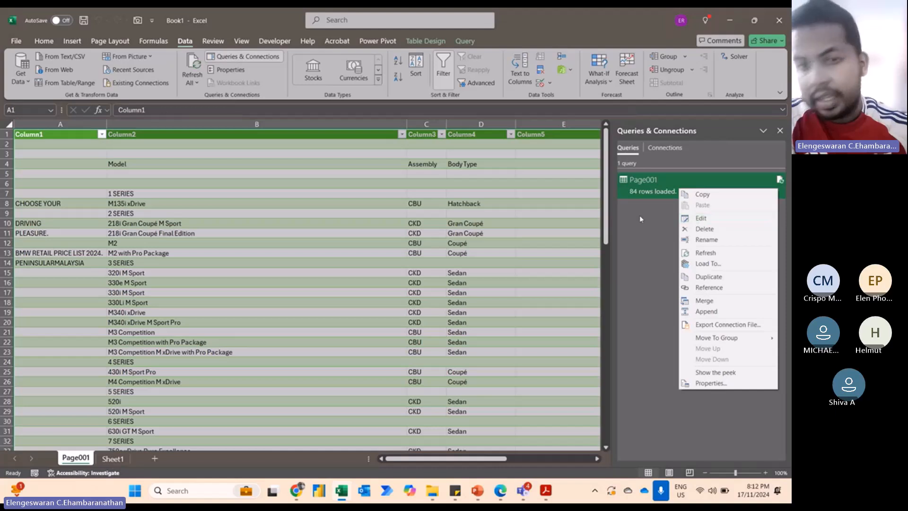
left_click(326, 164)
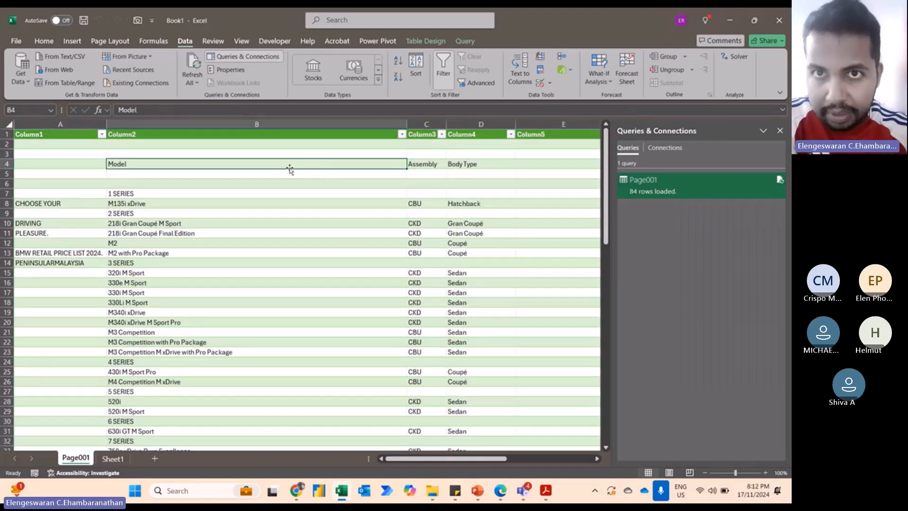
left_click(471, 42)
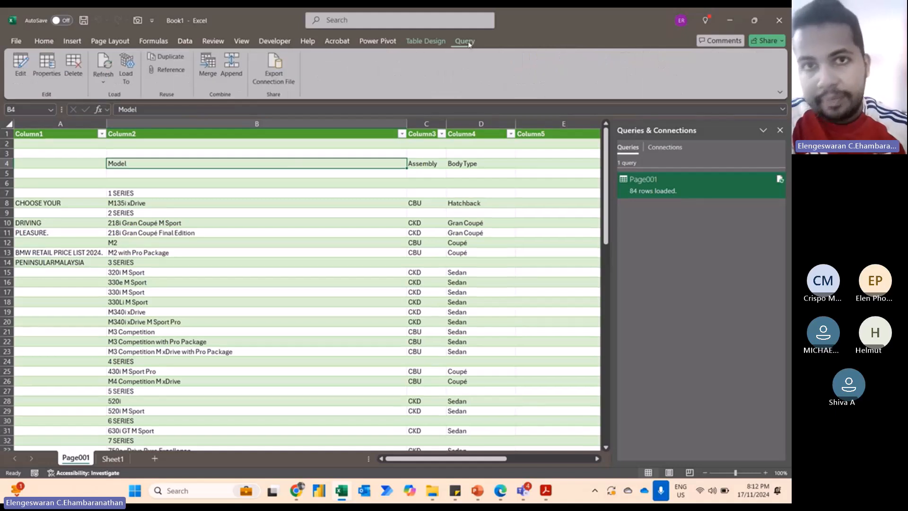
left_click(18, 71)
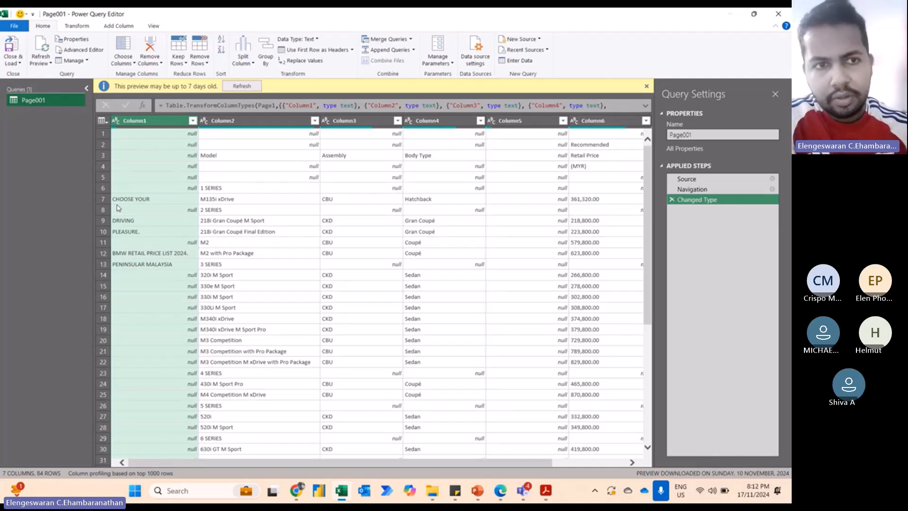
Check the distinct values in Column1 and remove that column from the query
left_click(193, 121)
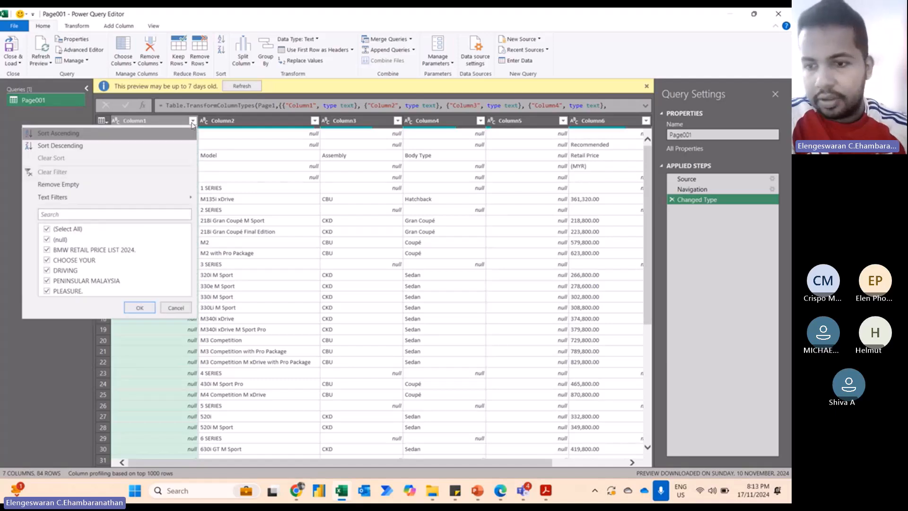
left_click(193, 122)
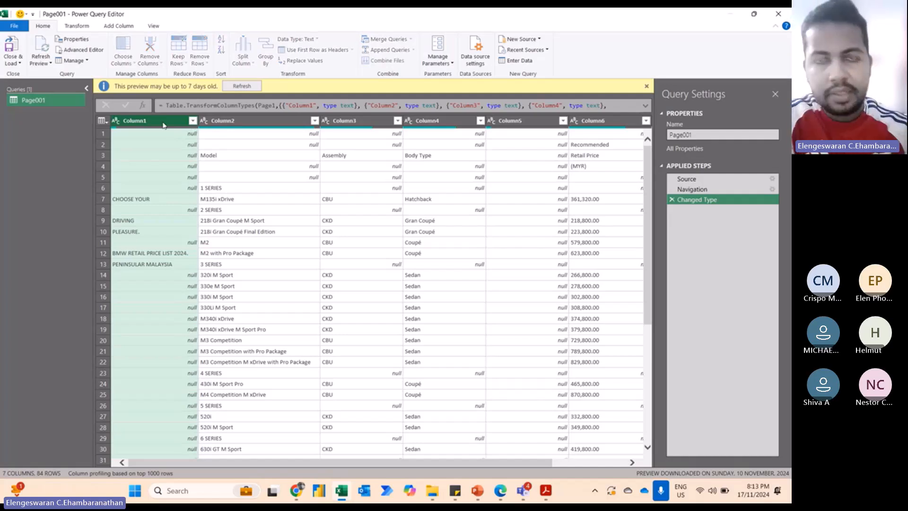
key("Delete")
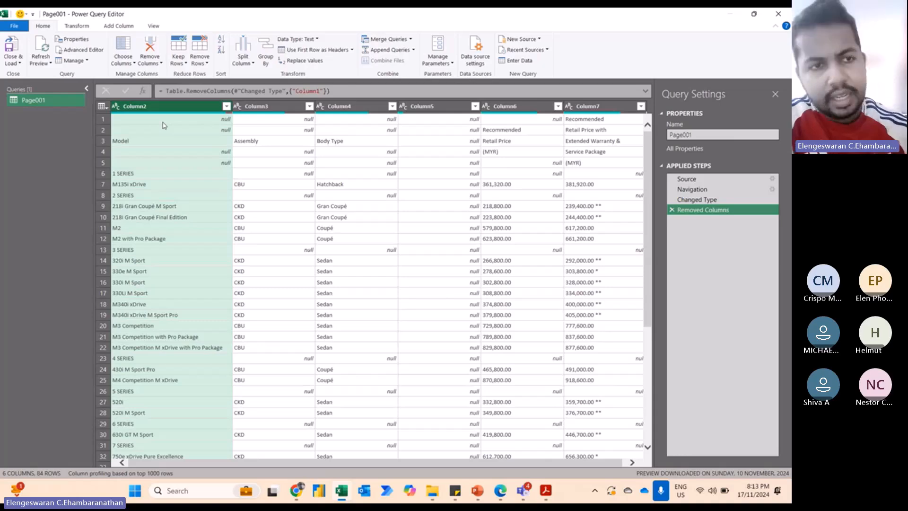
Inspect the terms-and-conditions text at the end of the table and remove the bottom 4 rows
scroll(158, 189, "down", 6)
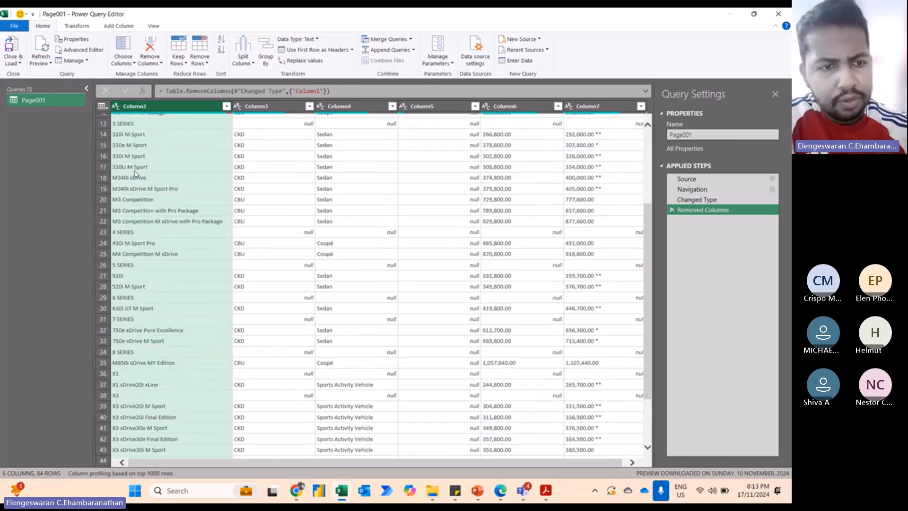
scroll(142, 179, "up", 6)
scroll(137, 175, "down", 11)
scroll(136, 173, "down", 7)
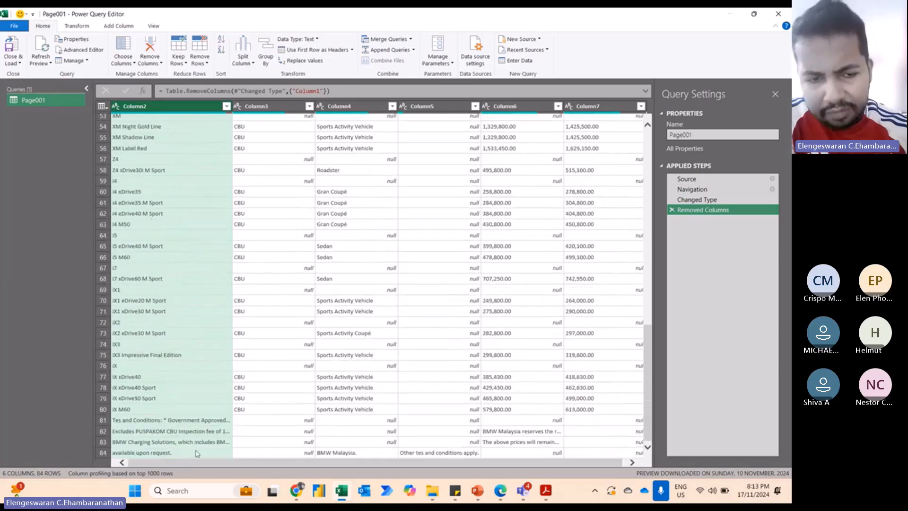
left_click(159, 451)
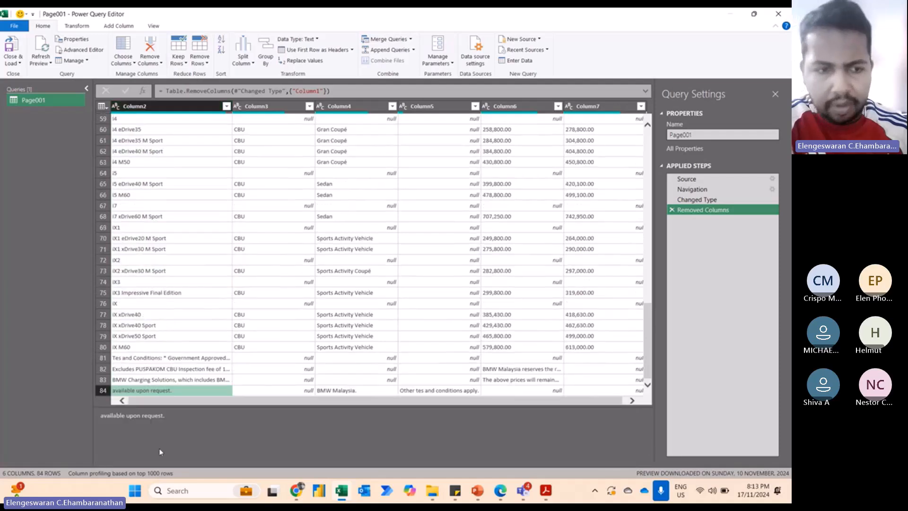
left_click(129, 381)
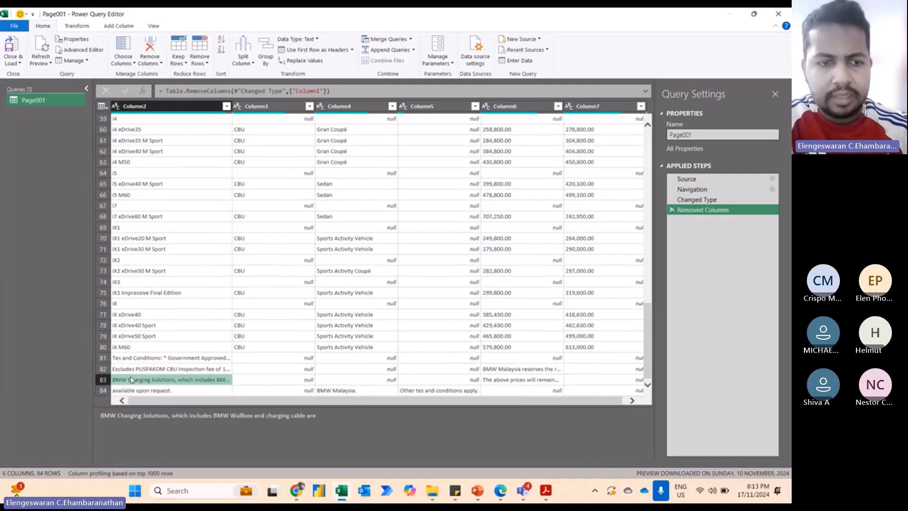
left_click(138, 370)
left_click(131, 360)
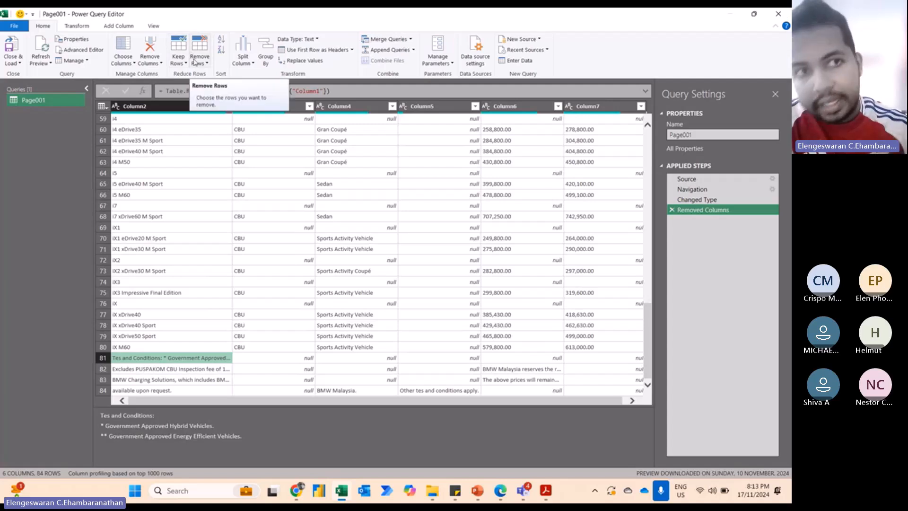
left_click(199, 63)
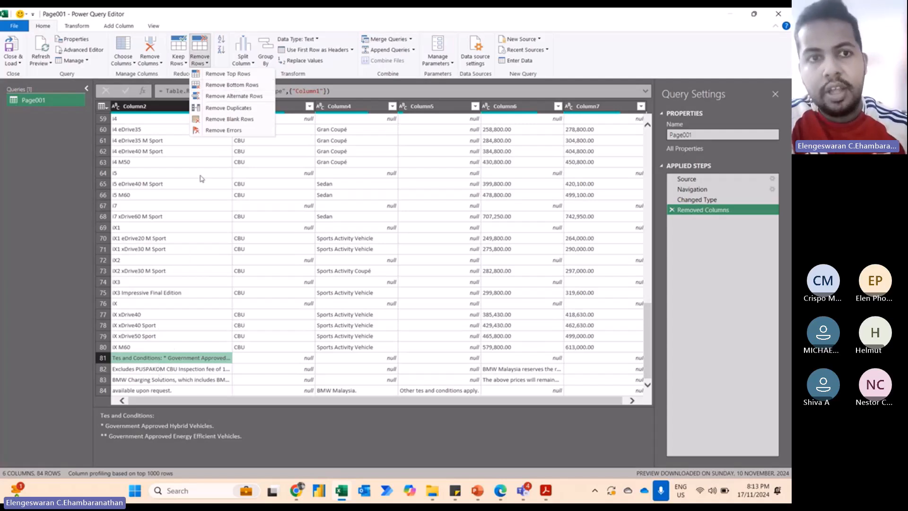
left_click(221, 89)
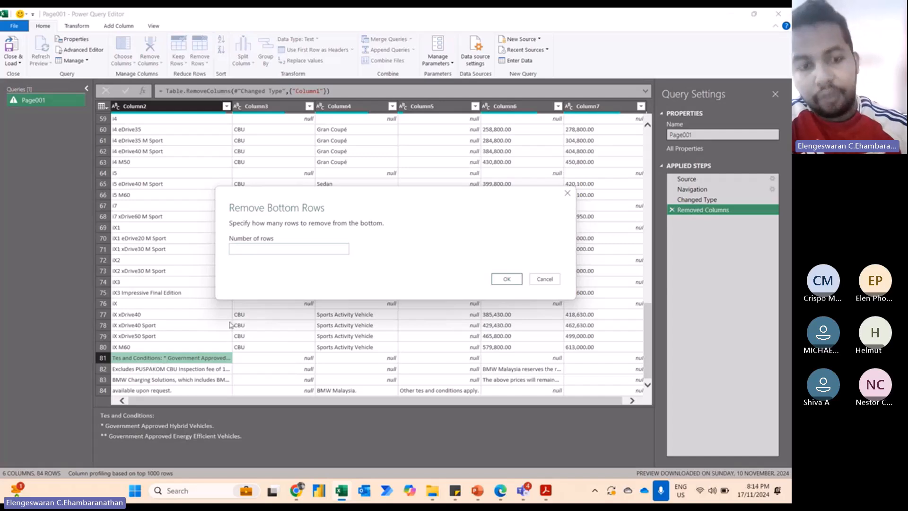
type("4")
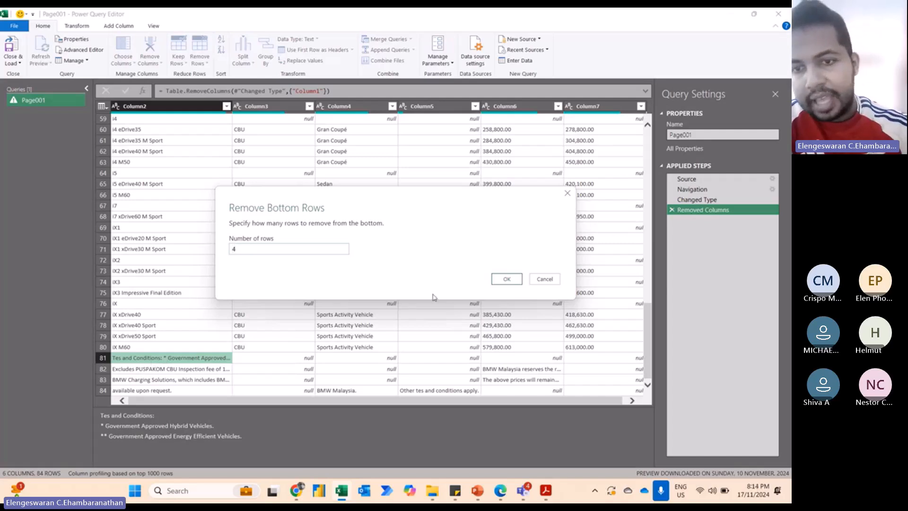
left_click(506, 279)
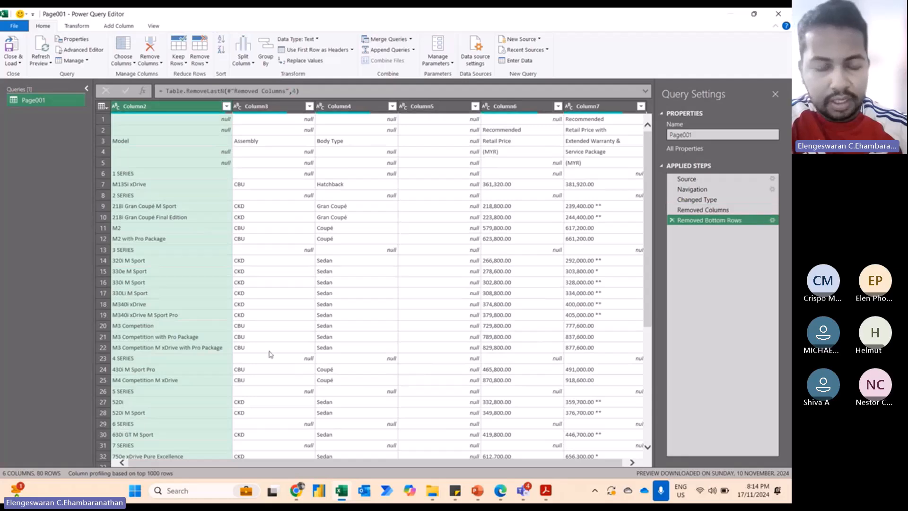
scroll(270, 353, "down", 15)
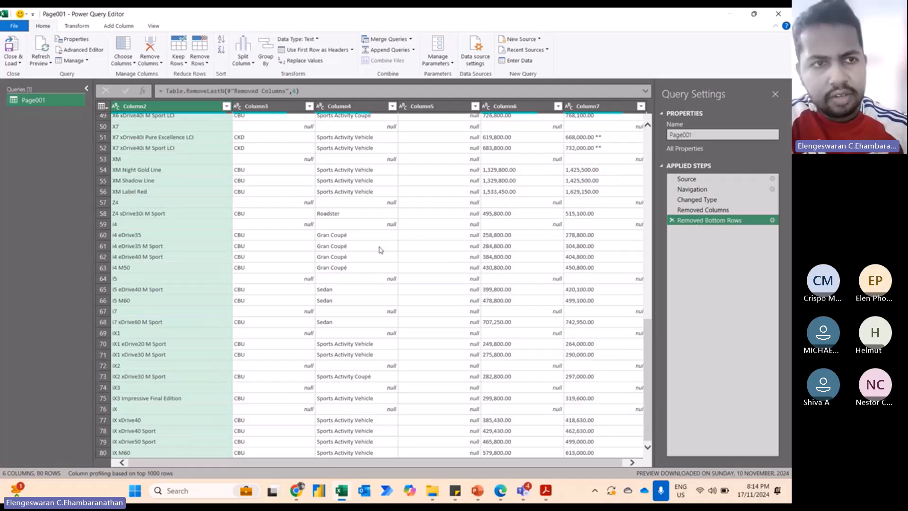
Inspect the heading rows above 1 SERIES and remove the top 5 rows from the table
scroll(378, 249, "up", 15)
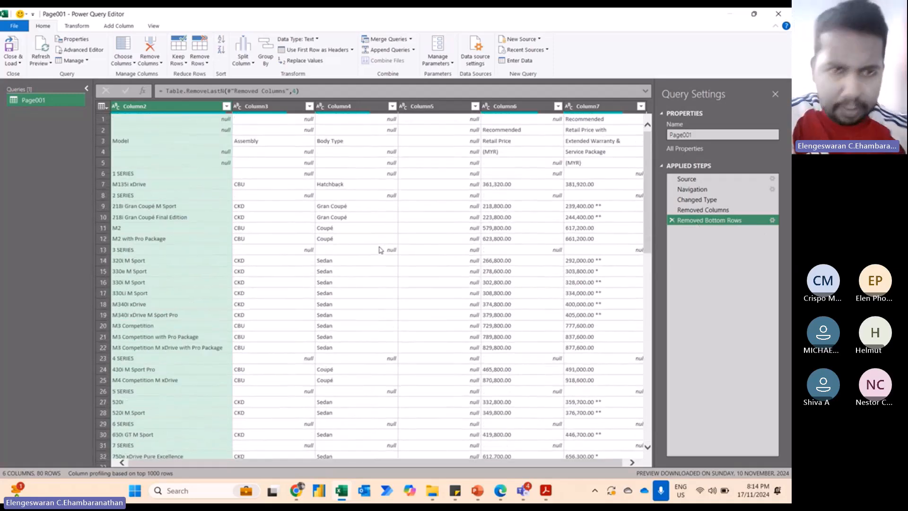
left_click(103, 120)
left_click(103, 130)
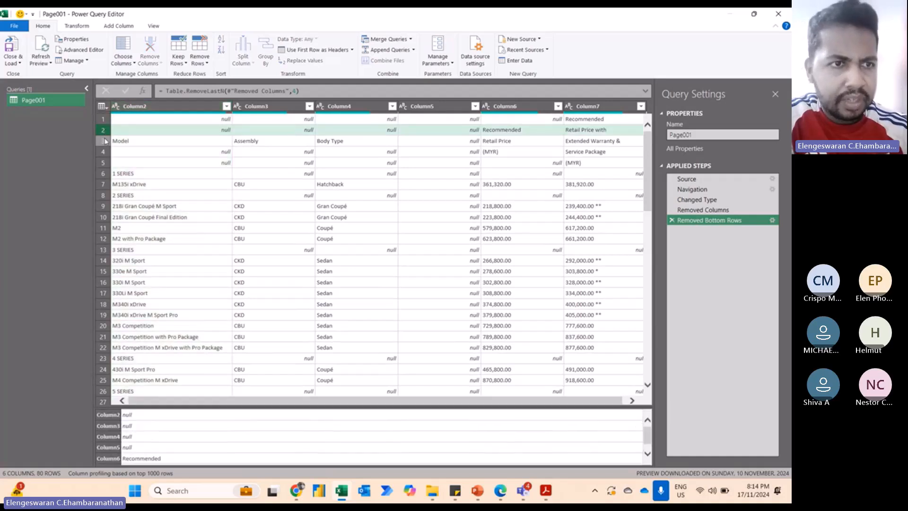
left_click(104, 141)
left_click(104, 152)
left_click(104, 163)
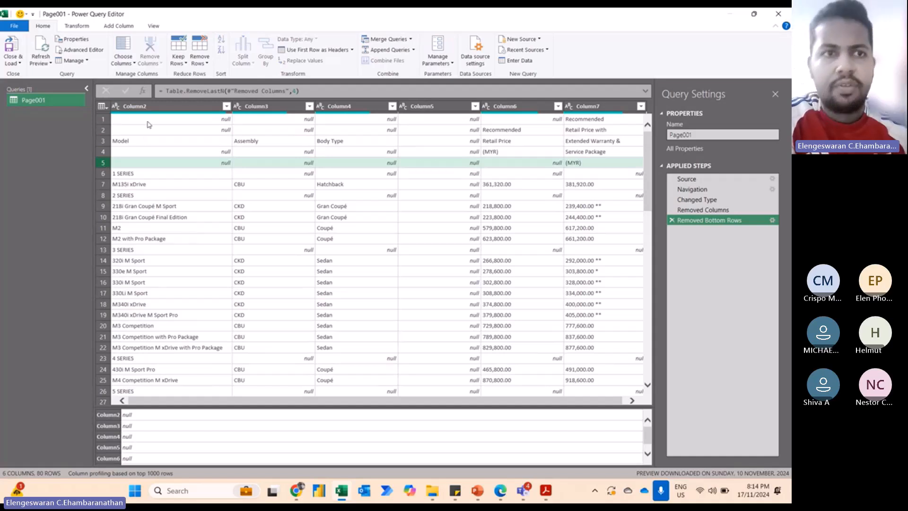
left_click(199, 63)
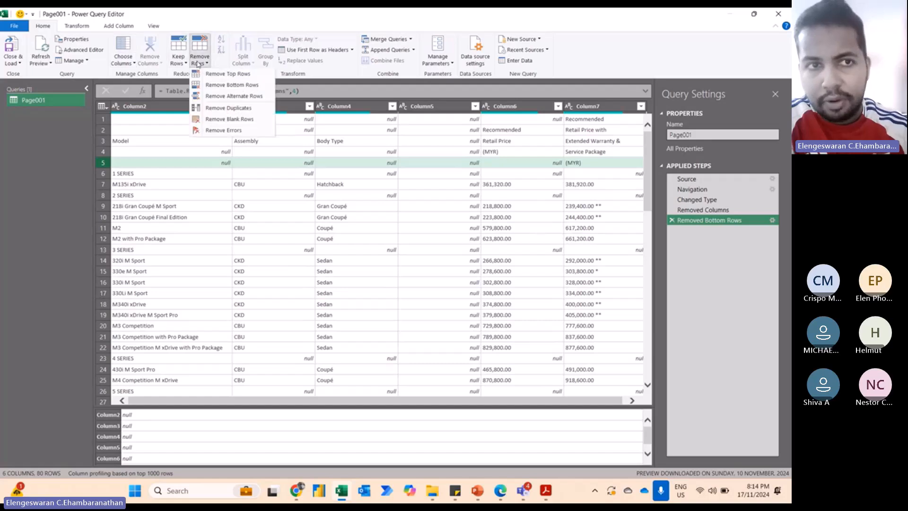
left_click(225, 74)
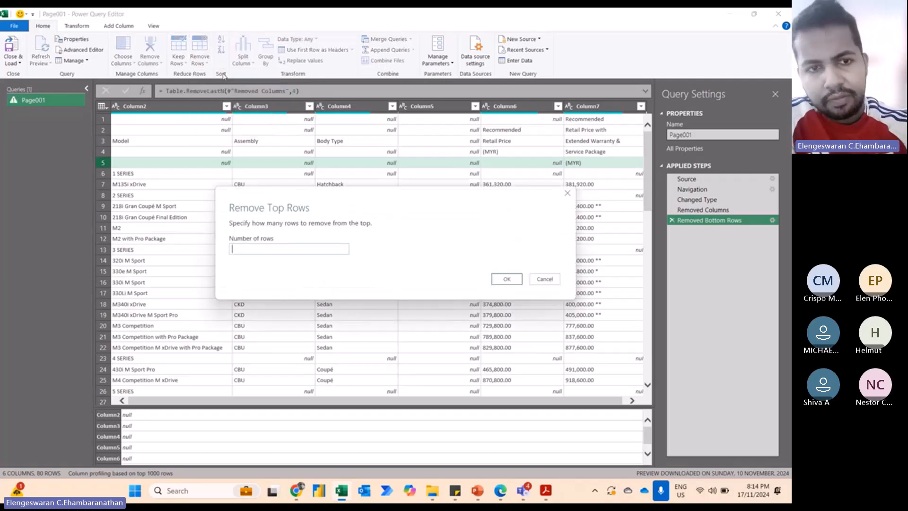
type("5")
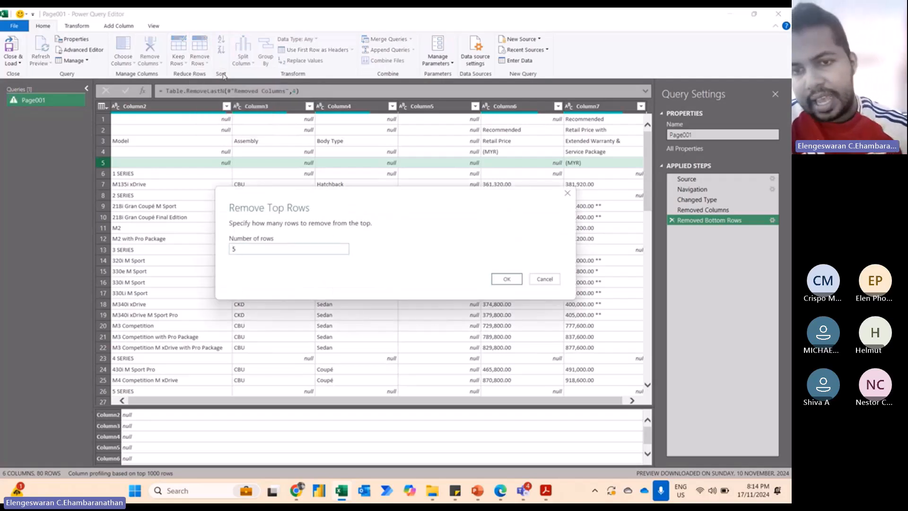
left_click(503, 279)
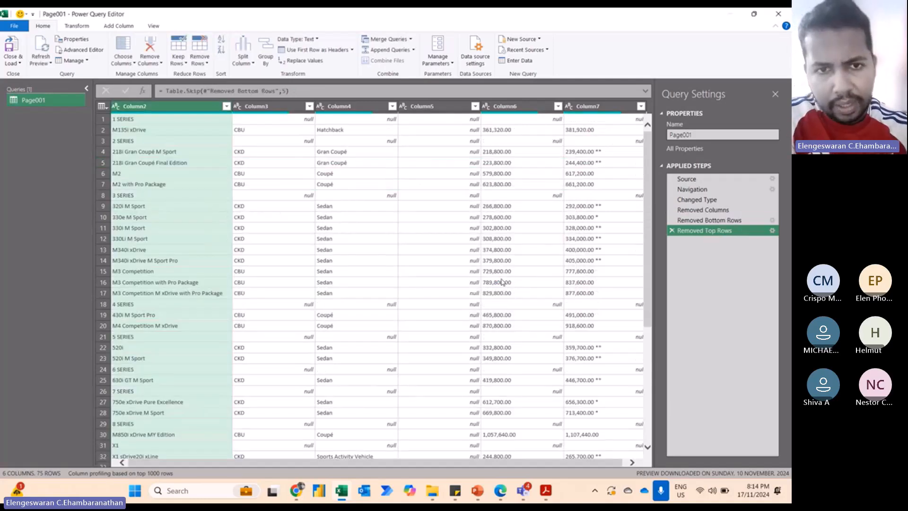
Consult the planned columns in the sticky note and remove Column5 and Column7 from the query
key("alt+Tab")
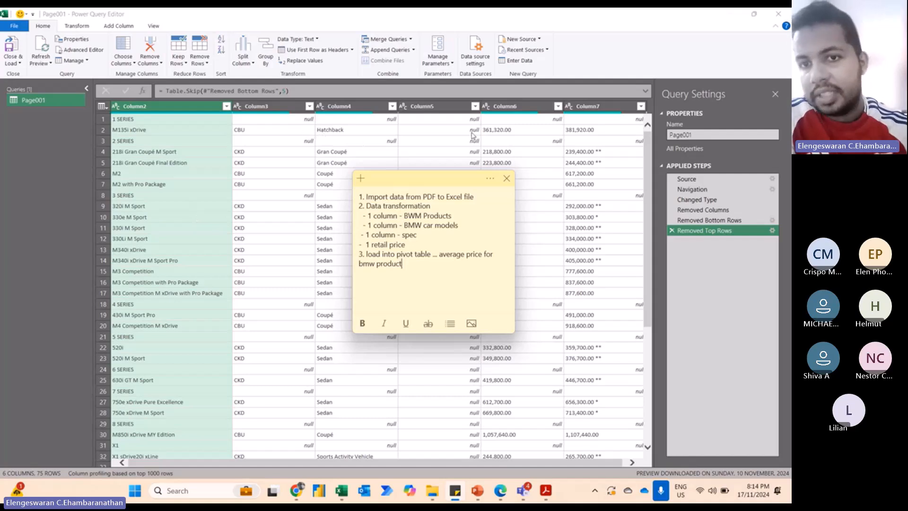
left_click(279, 140)
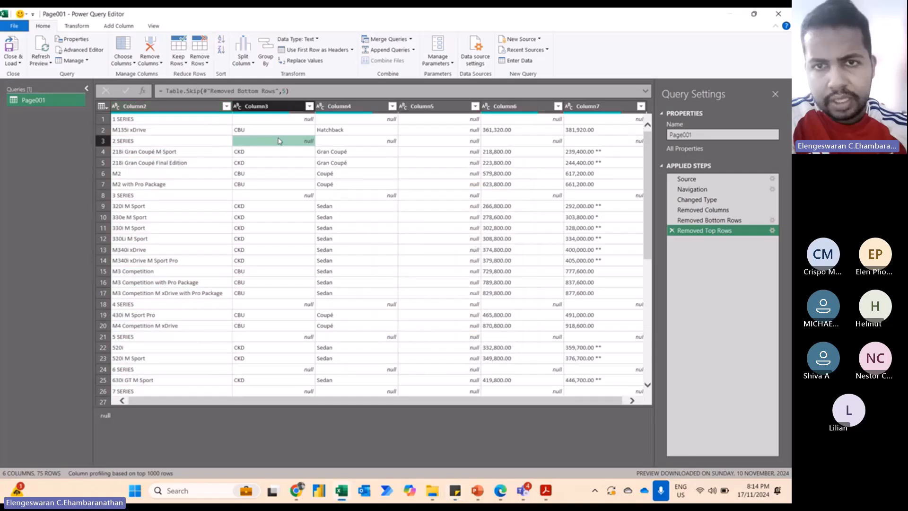
left_click(432, 106)
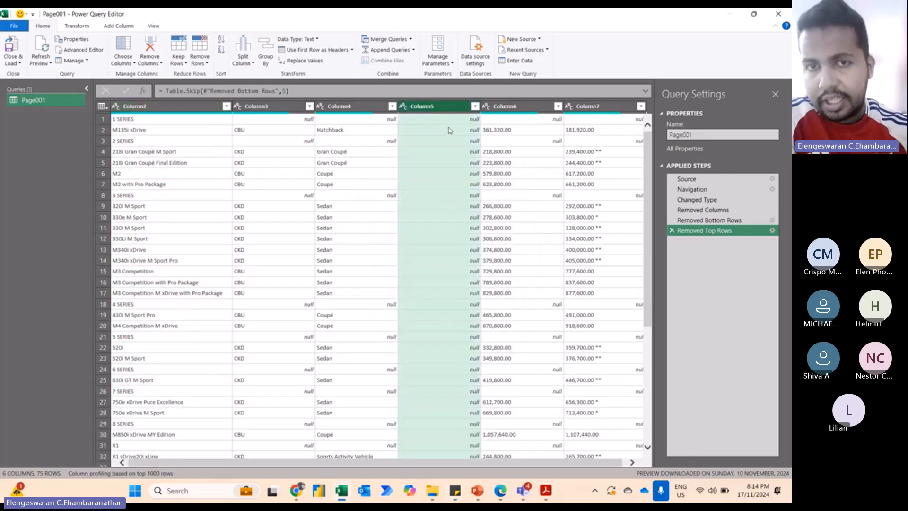
right_click(435, 110)
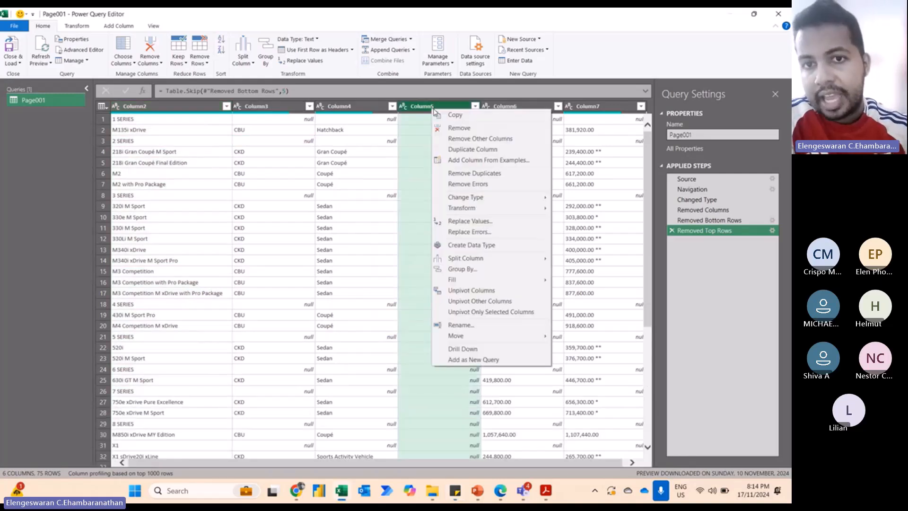
left_click(417, 107)
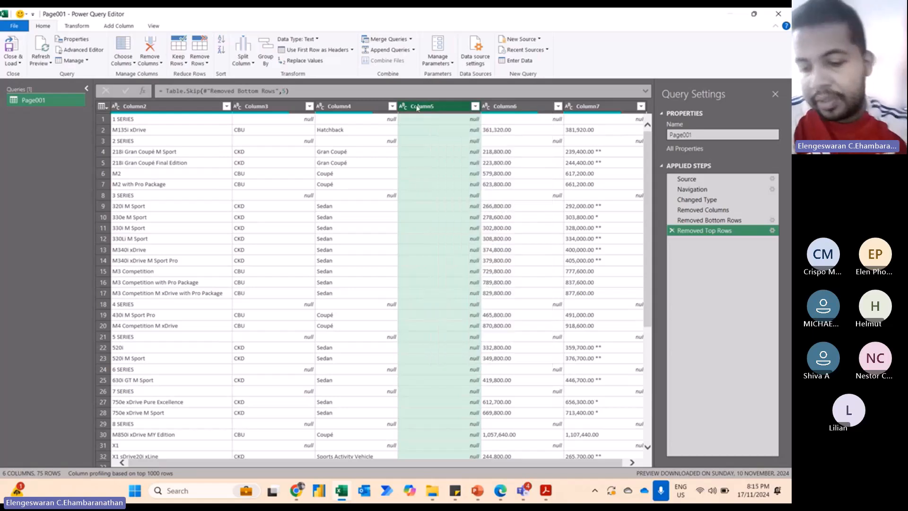
key("Delete")
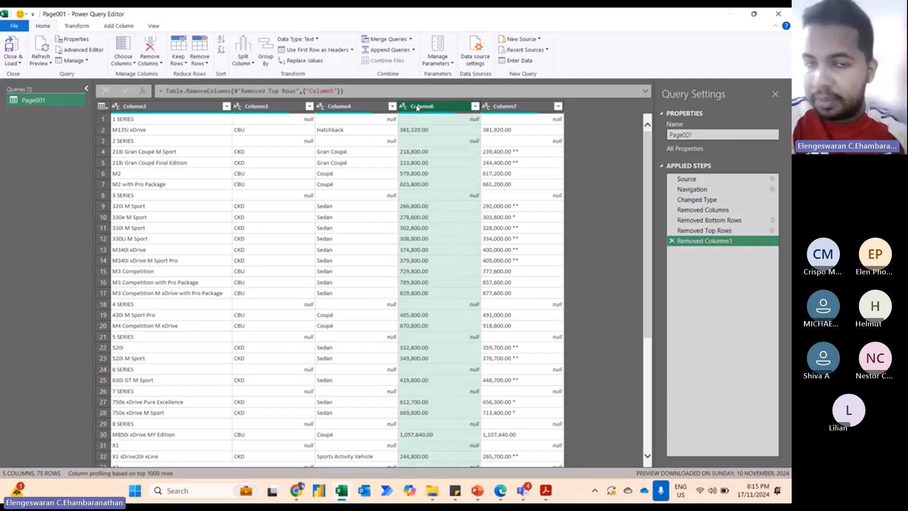
left_click(494, 108)
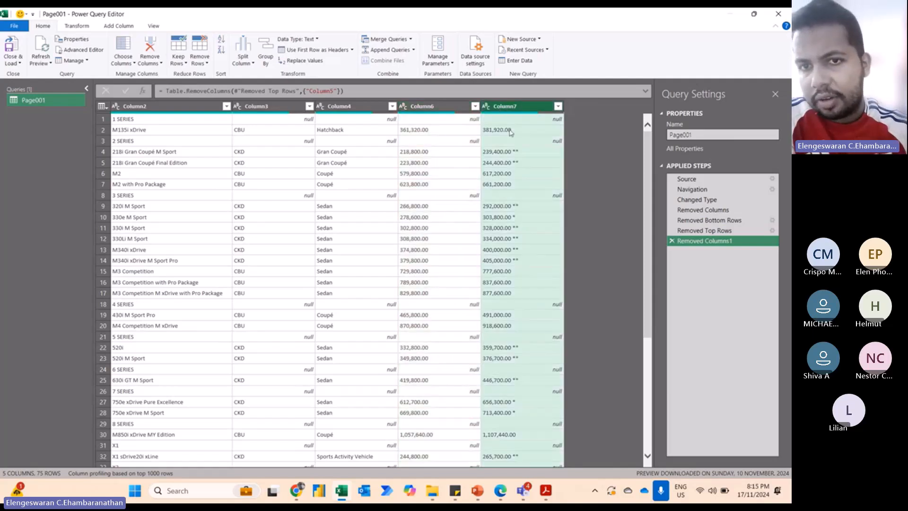
key("Delete")
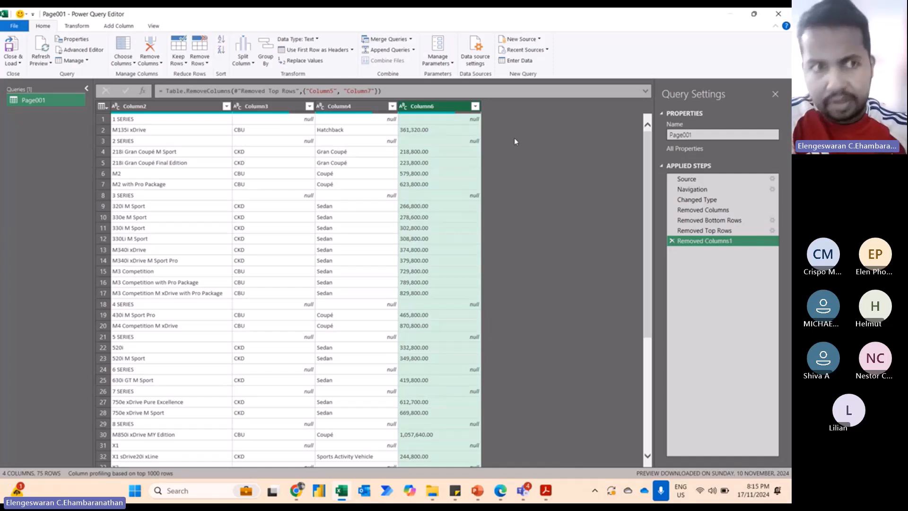
Compare the series heading rows in Column2, such as 1 SERIES to 3 SERIES, with their entries in Column3
left_click(134, 122)
left_click(129, 141)
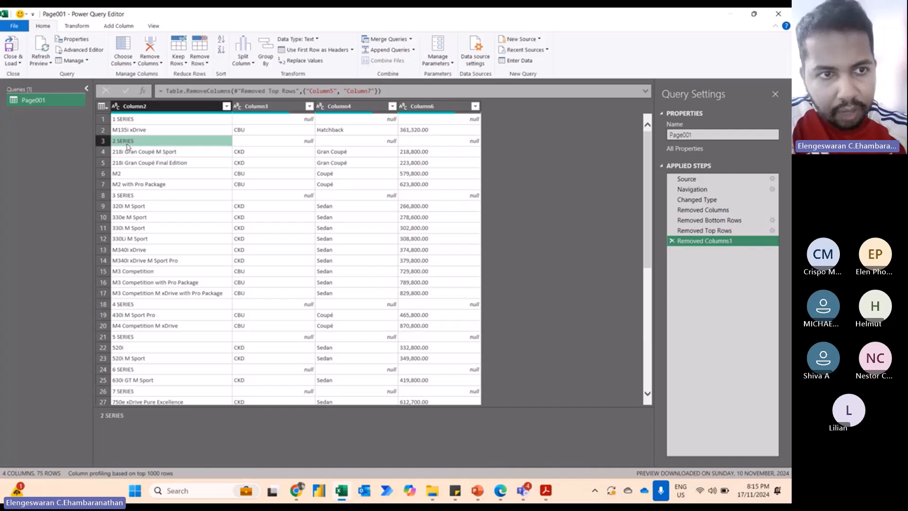
left_click(129, 197)
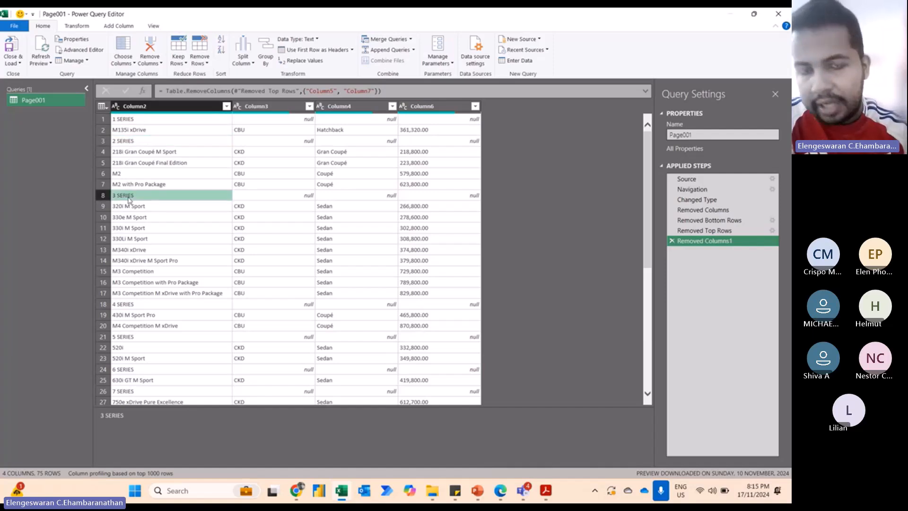
left_click(309, 122)
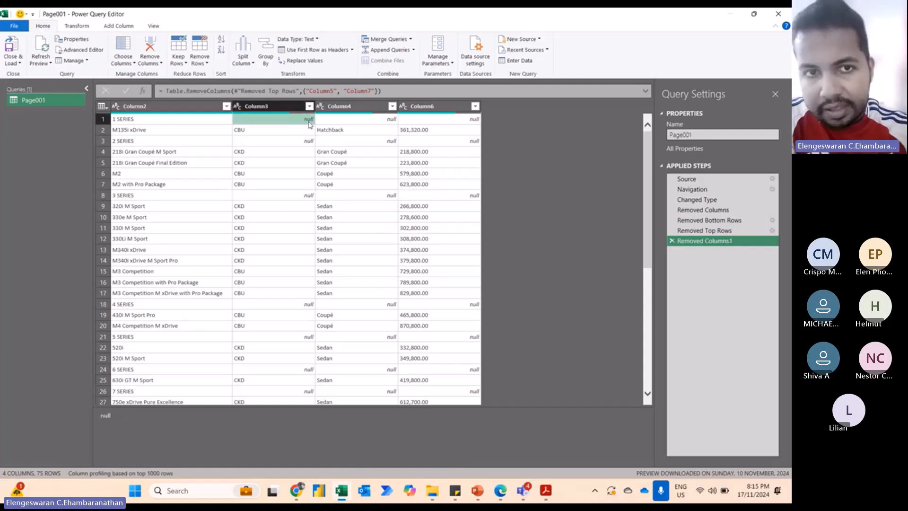
left_click(153, 121)
left_click(309, 142)
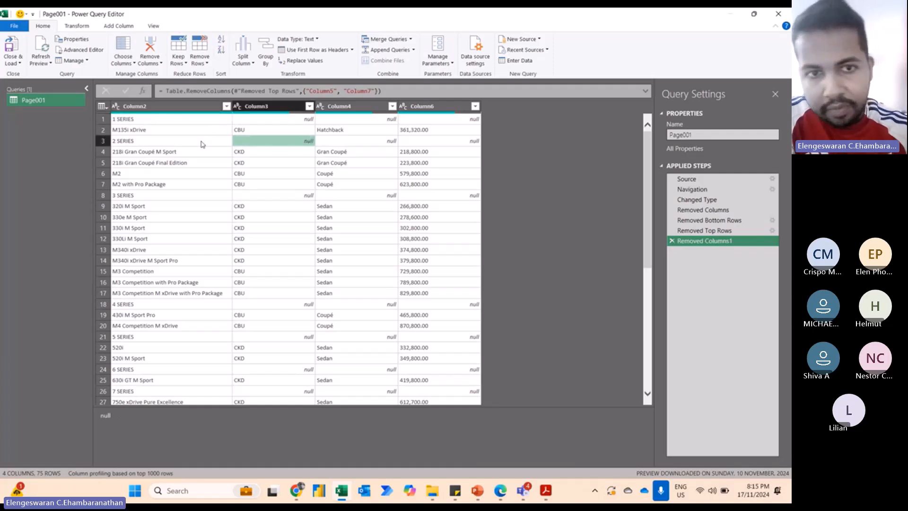
left_click(239, 198)
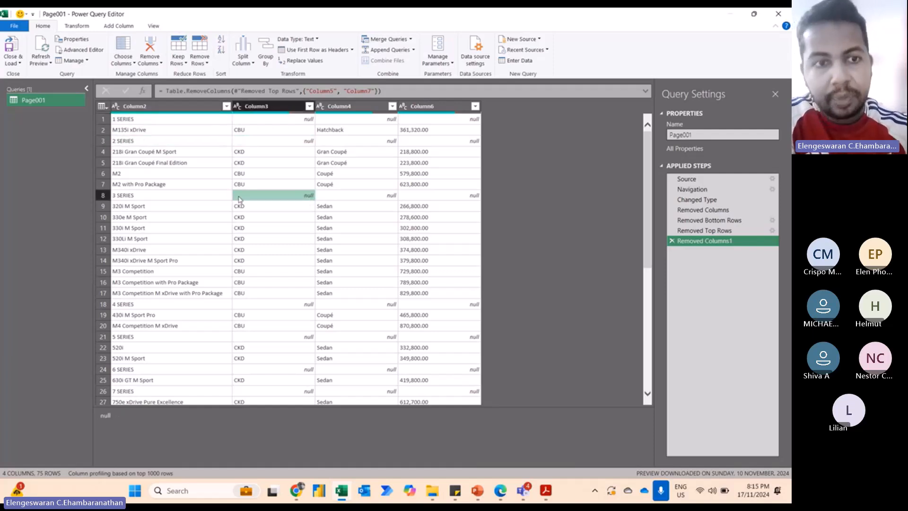
left_click(199, 201)
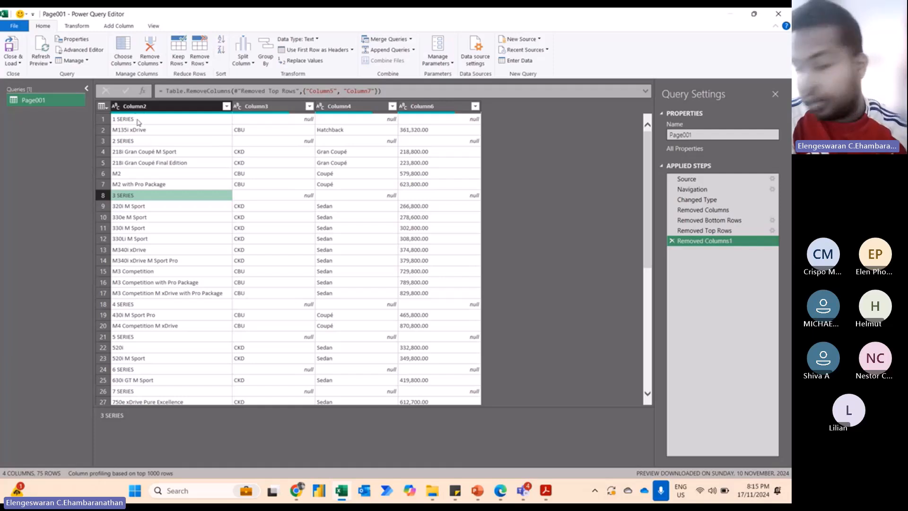
Start a conditional column whose condition is that Column3 equals null, written in lowercase
left_click(114, 26)
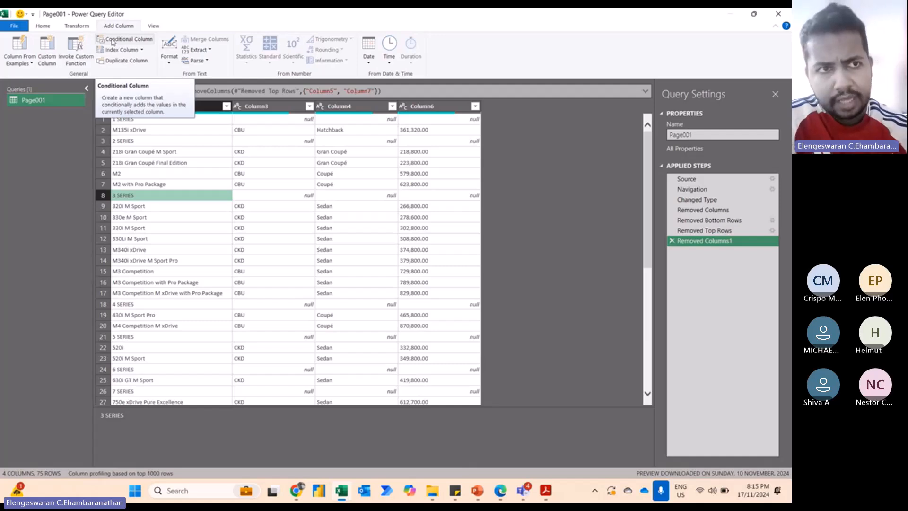
left_click(113, 42)
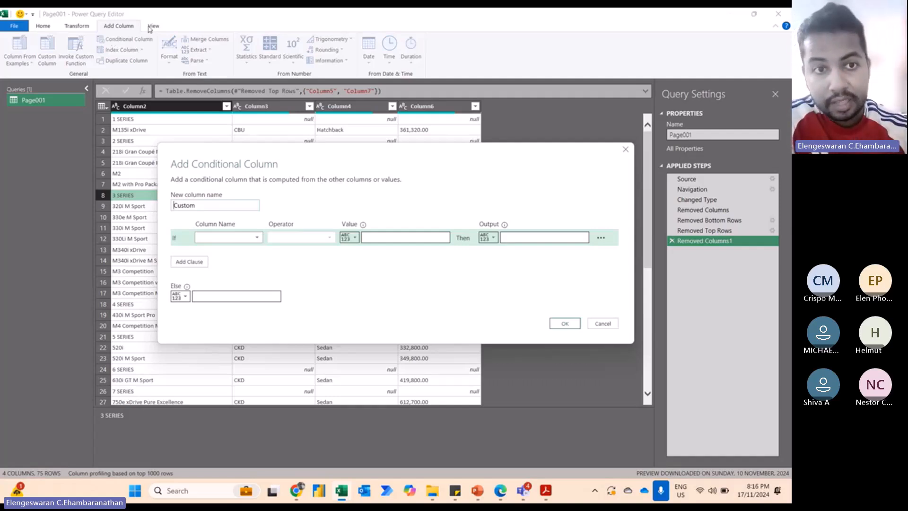
left_click(245, 238)
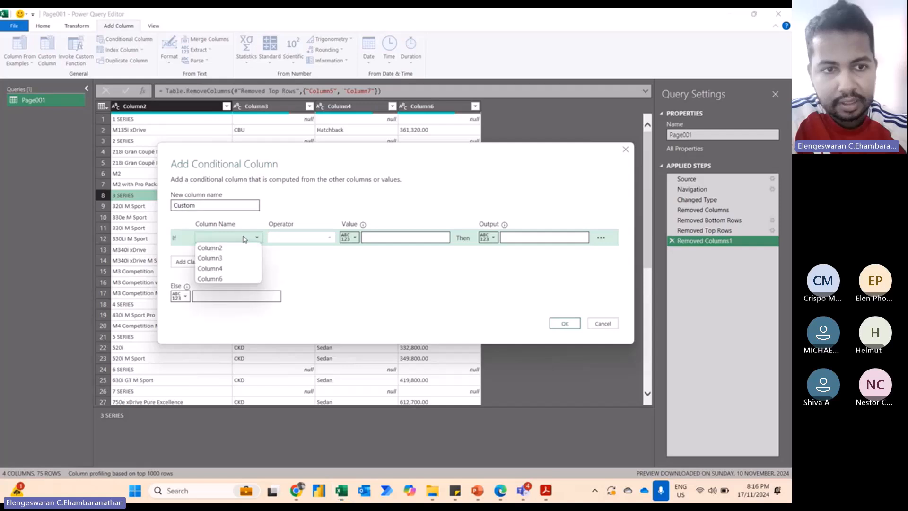
left_click(230, 258)
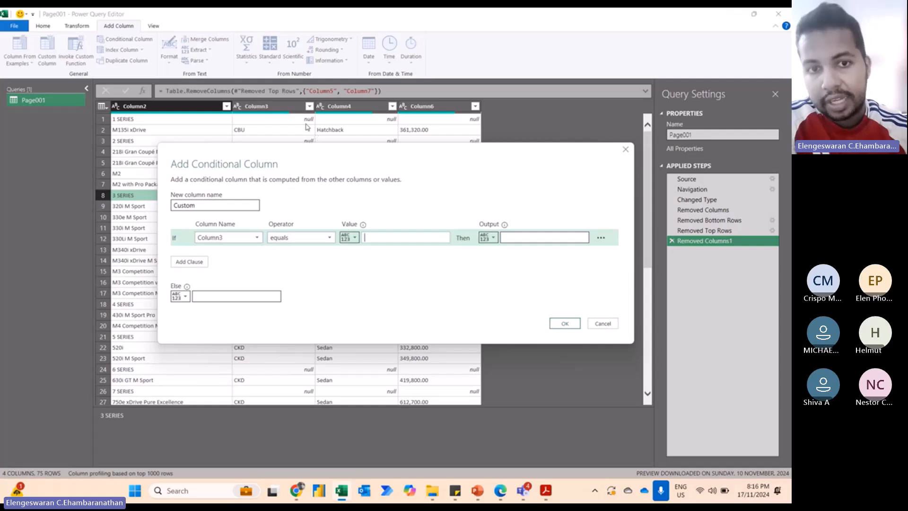
type("NULL")
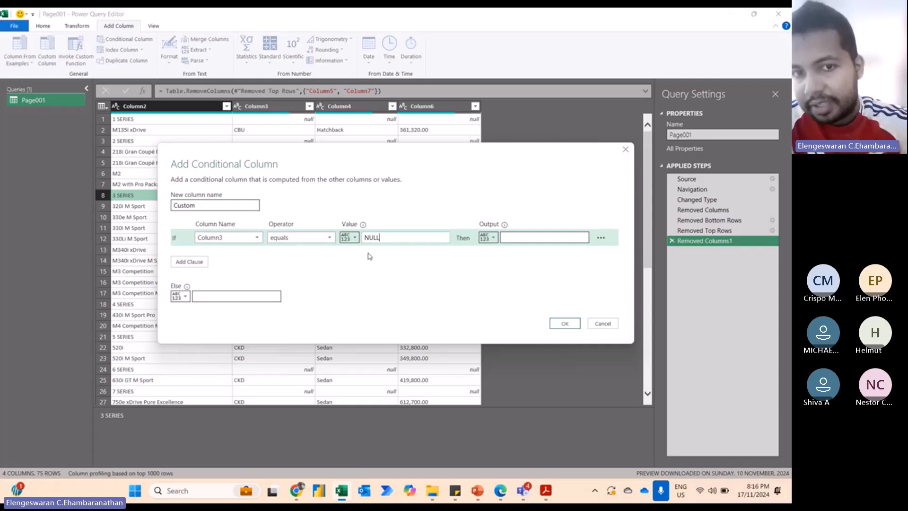
key("BackSpace")
key("BackSpace")
key("BackSpace")
key("BackSpace")
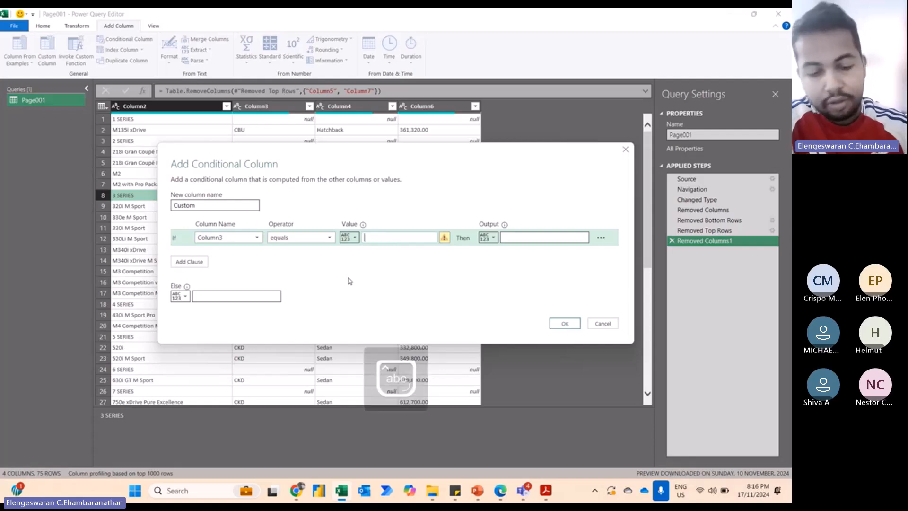
type("null")
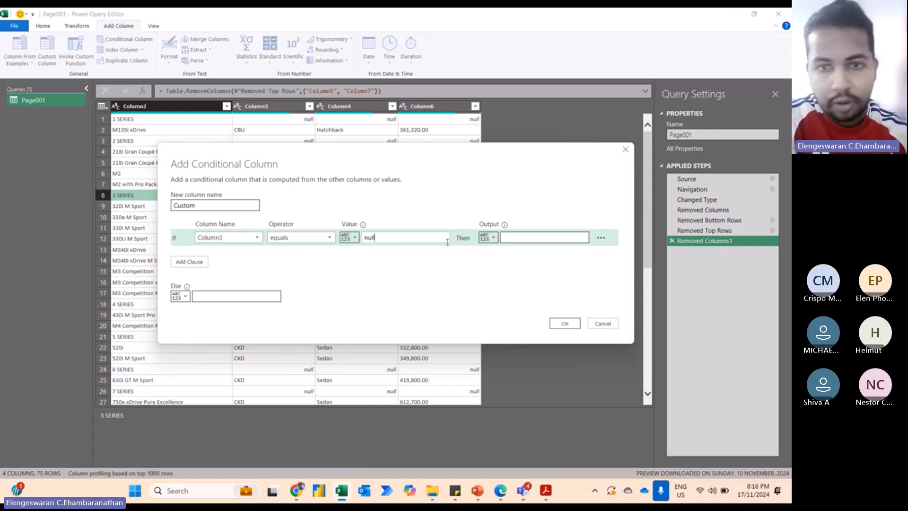
Have the conditional column output the Column2 value when the condition is met and null otherwise, and add it to the query
left_click(490, 237)
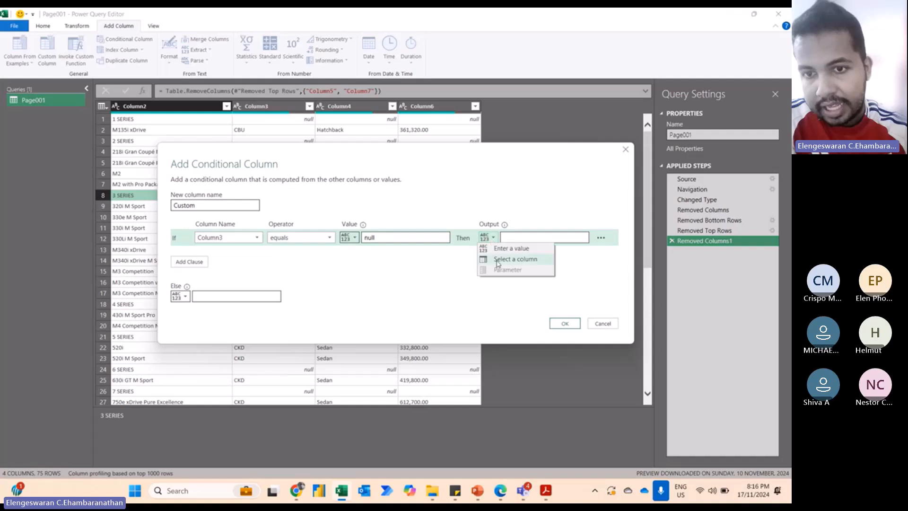
left_click(497, 264)
left_click(530, 239)
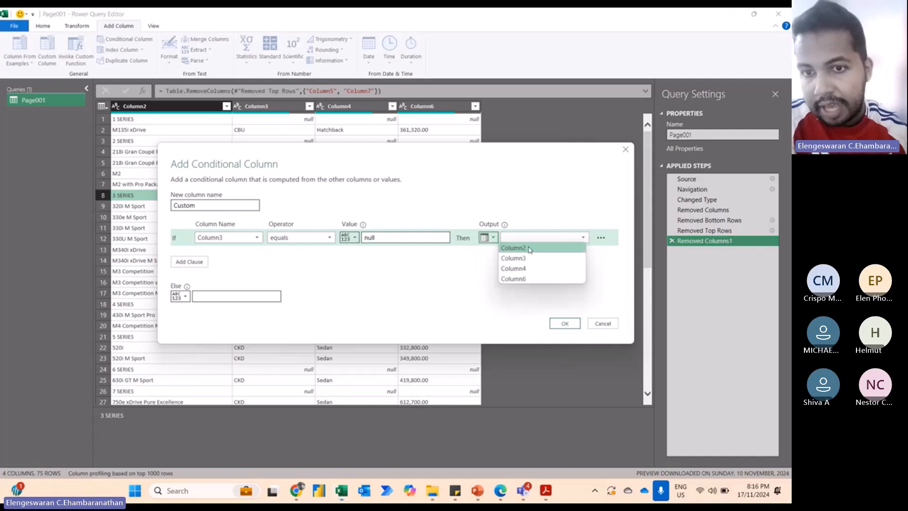
left_click(529, 248)
left_click(209, 294)
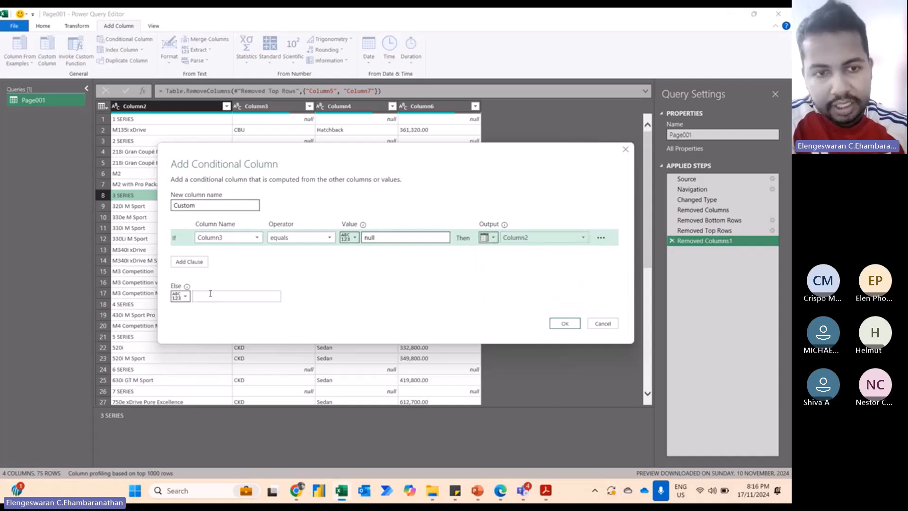
type("null")
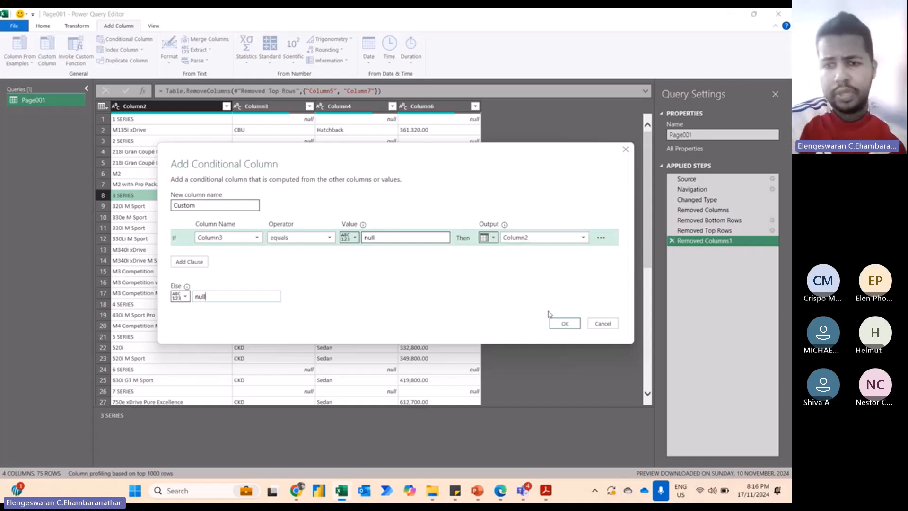
left_click(567, 323)
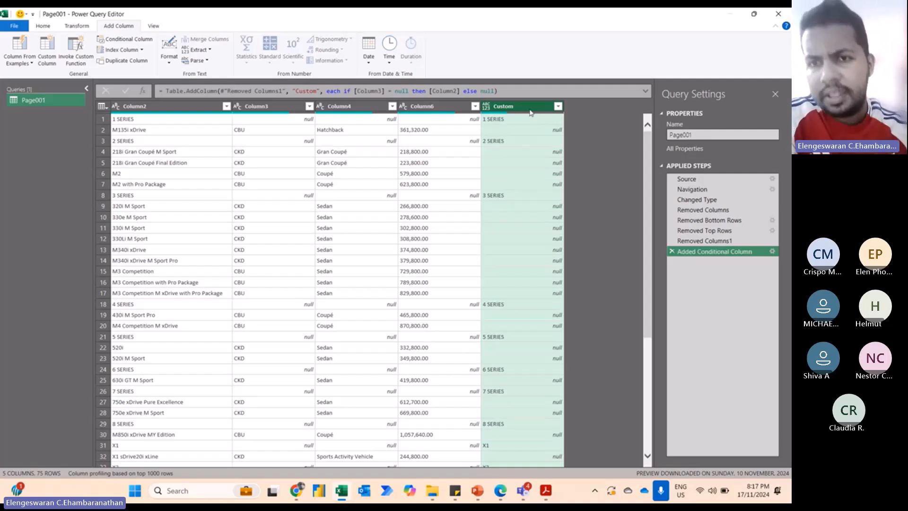
Move the Custom column to the beginning of the table and fill its series names down
mouse_move(526, 111)
left_mouse_down()
mouse_move(407, 112)
mouse_move(531, 122)
left_mouse_up()
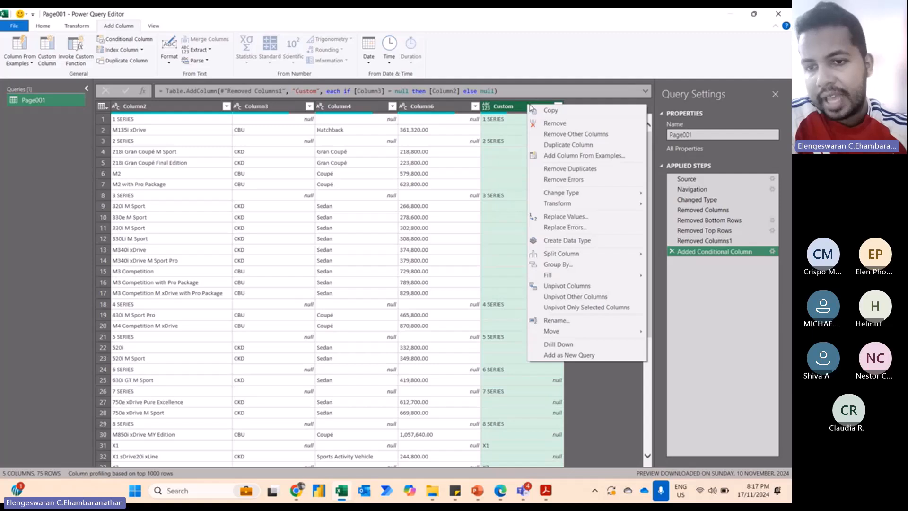
mouse_move(558, 334)
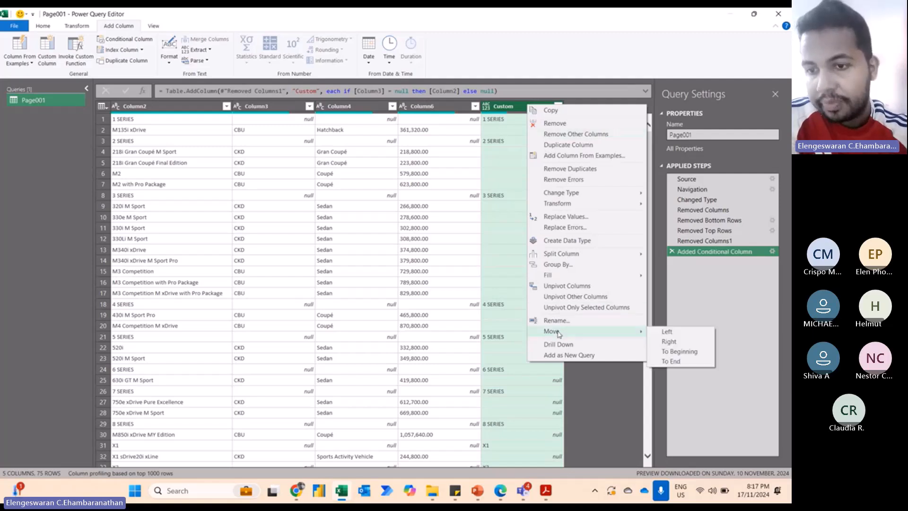
left_click(664, 352)
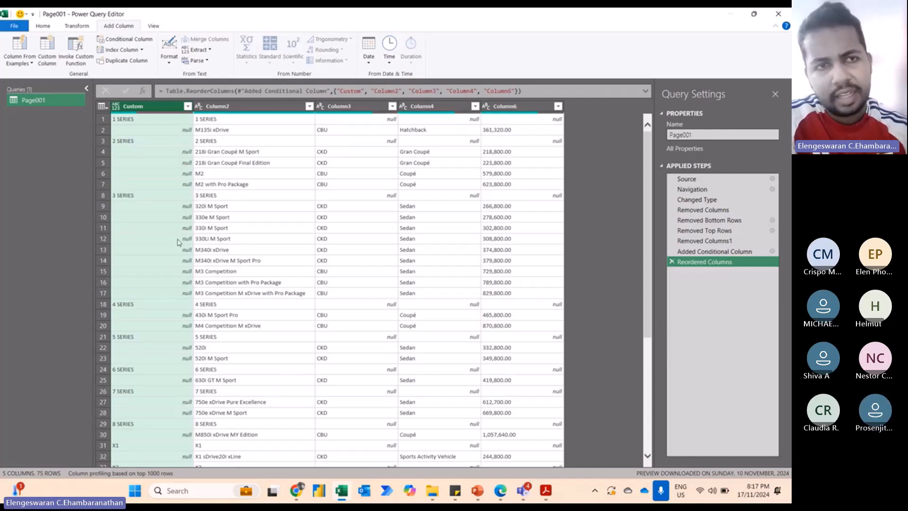
right_click(156, 111)
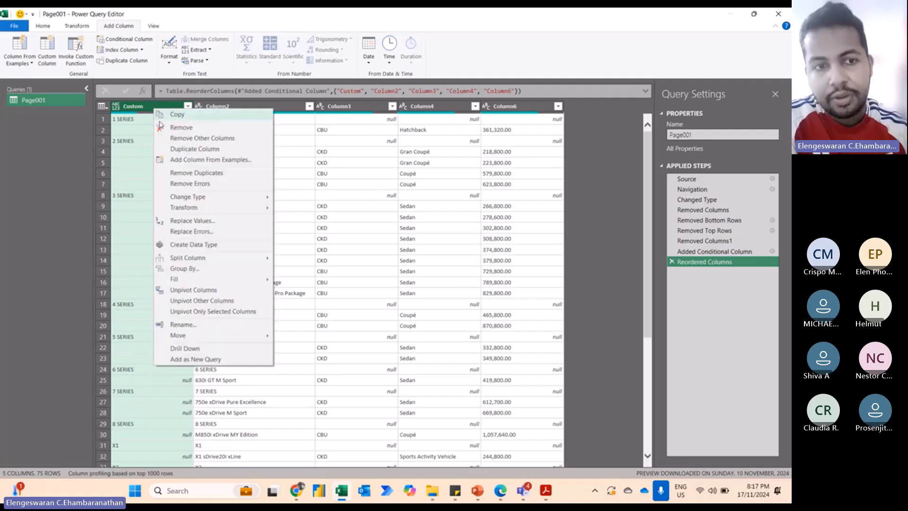
mouse_move(179, 281)
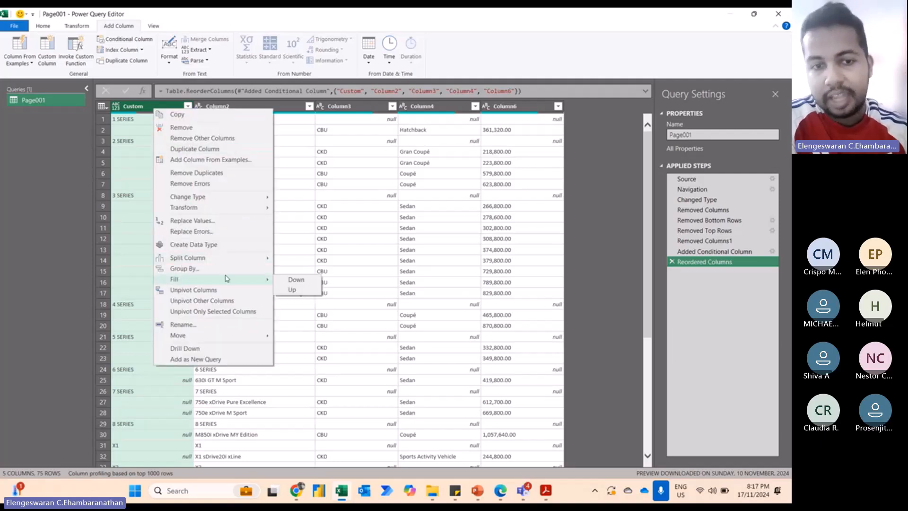
left_click(294, 280)
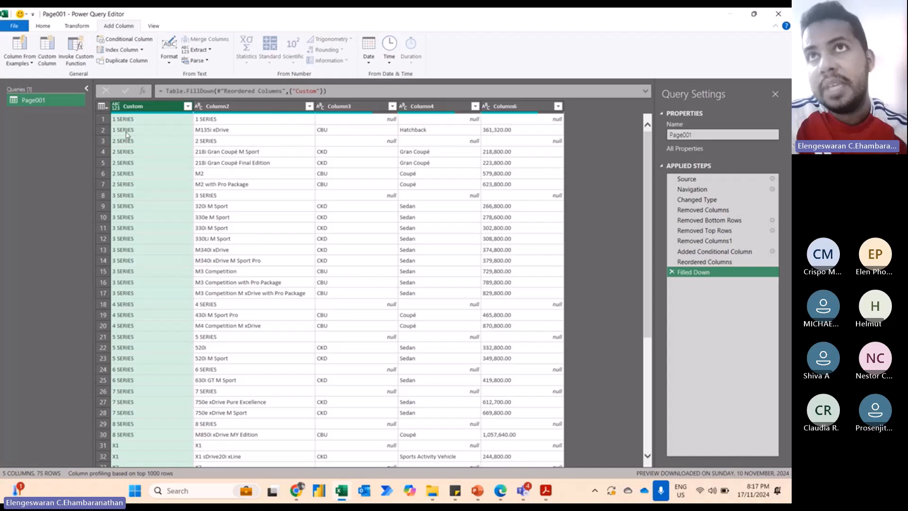
Rename the Custom column as BMW Car Products and Column2 as Models
double_click(132, 107)
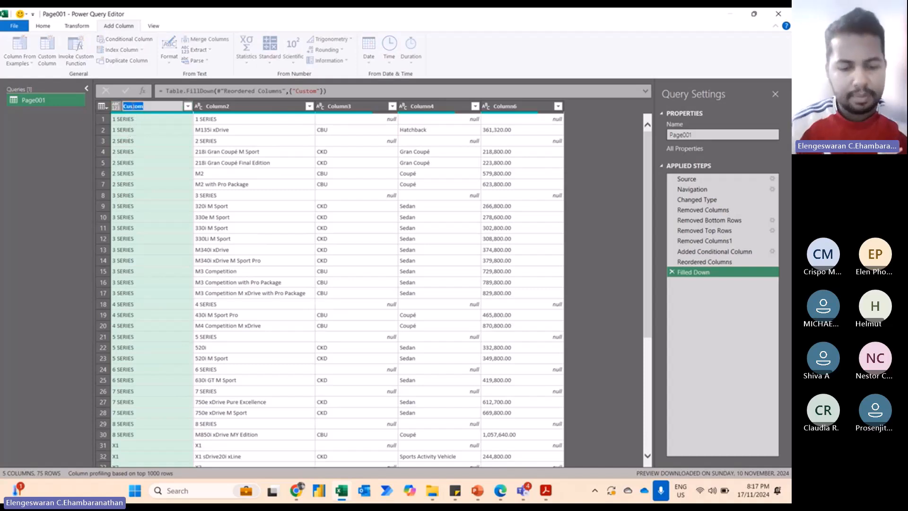
type("BMW Car")
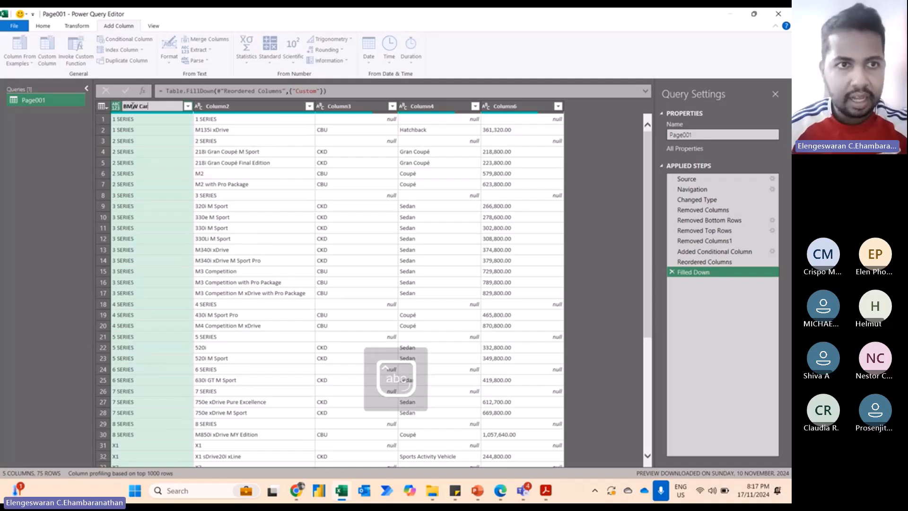
type(" Products")
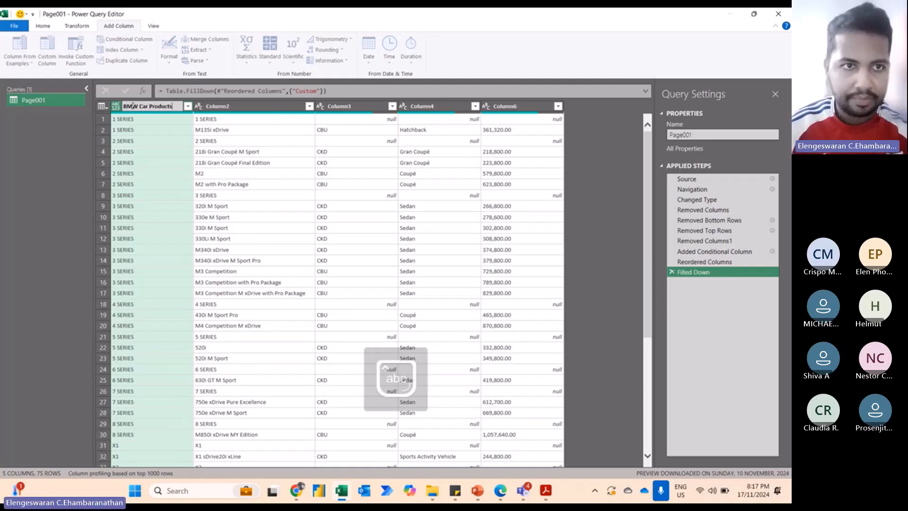
key("Return")
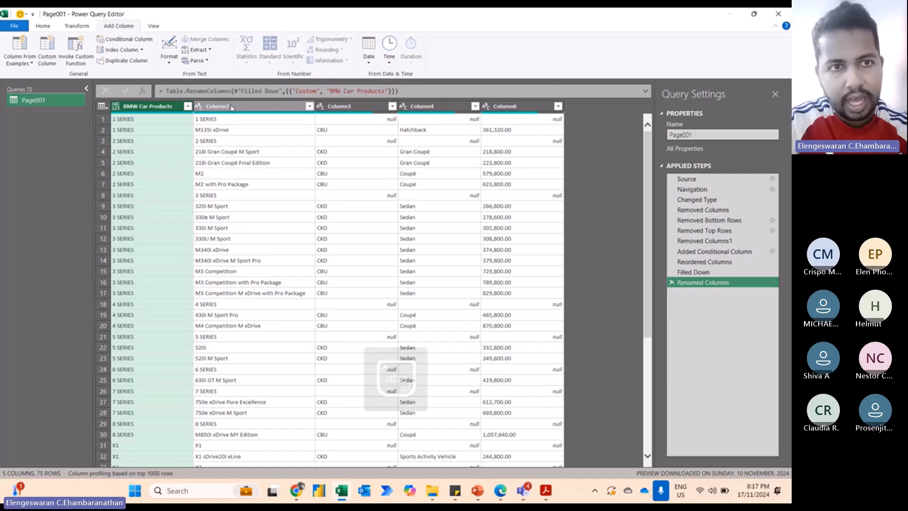
double_click(232, 108)
type("Models")
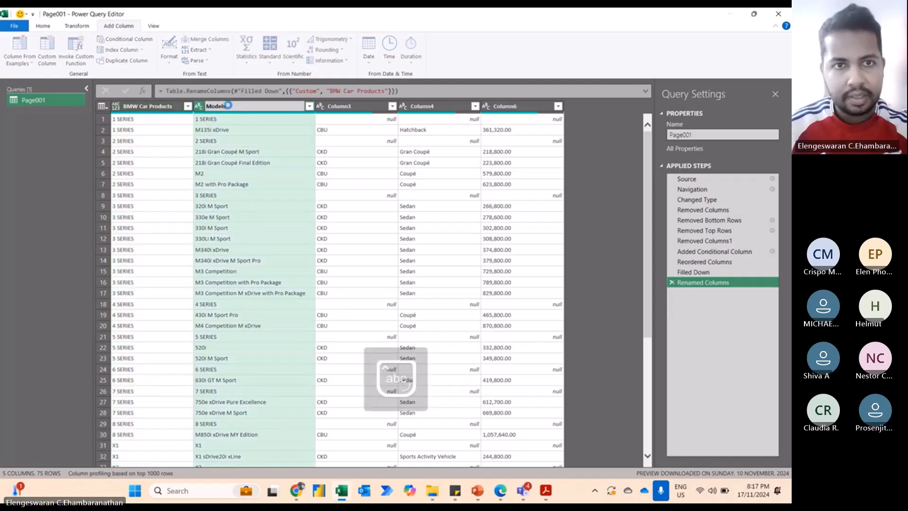
key("Return")
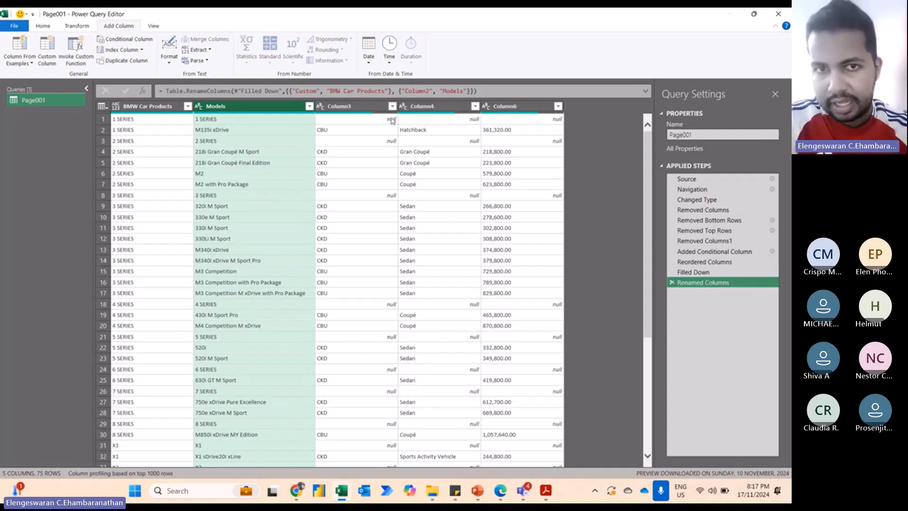
Filter the null rows out of Column3, keeping only the CBU and CKD rows
left_click(392, 119)
left_click(390, 142)
left_click(389, 195)
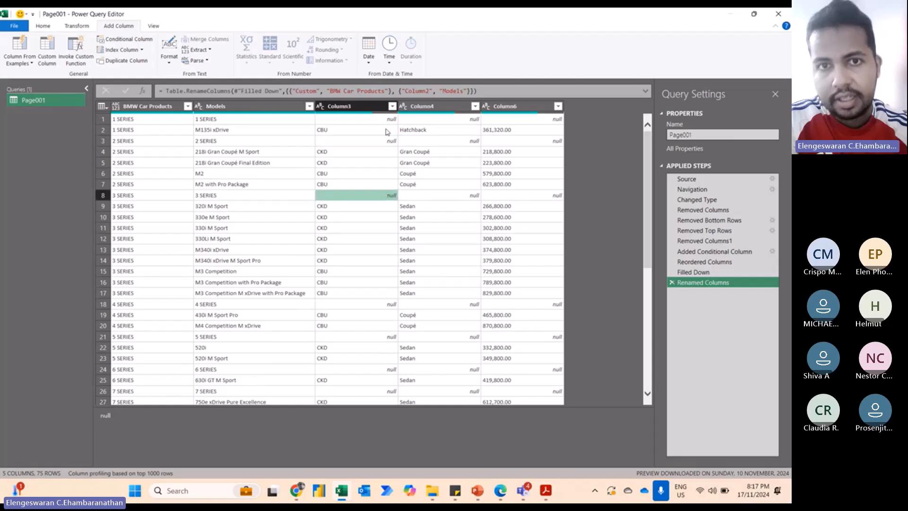
left_click(393, 107)
left_click(393, 107)
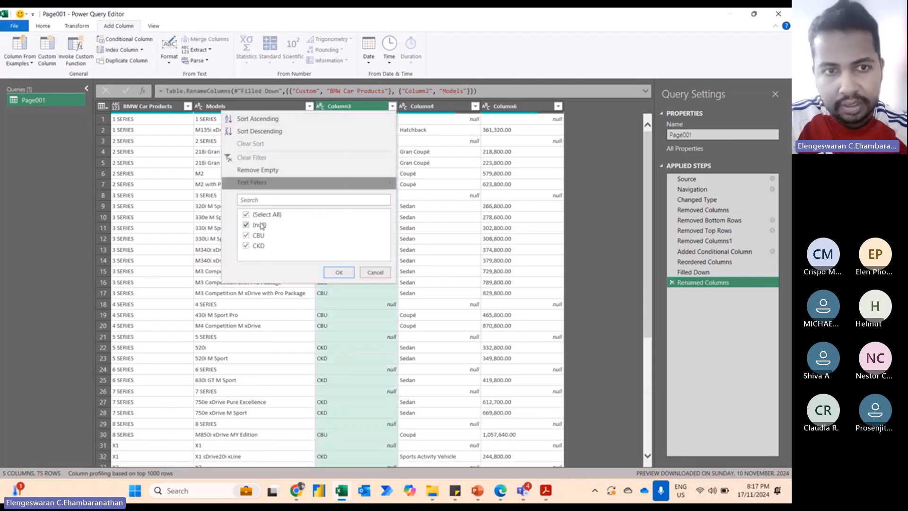
left_click(246, 225)
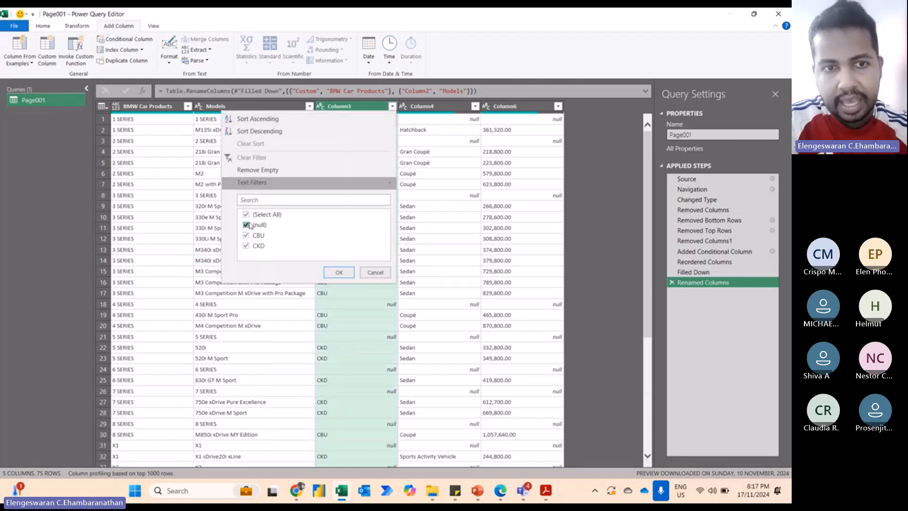
left_click(339, 273)
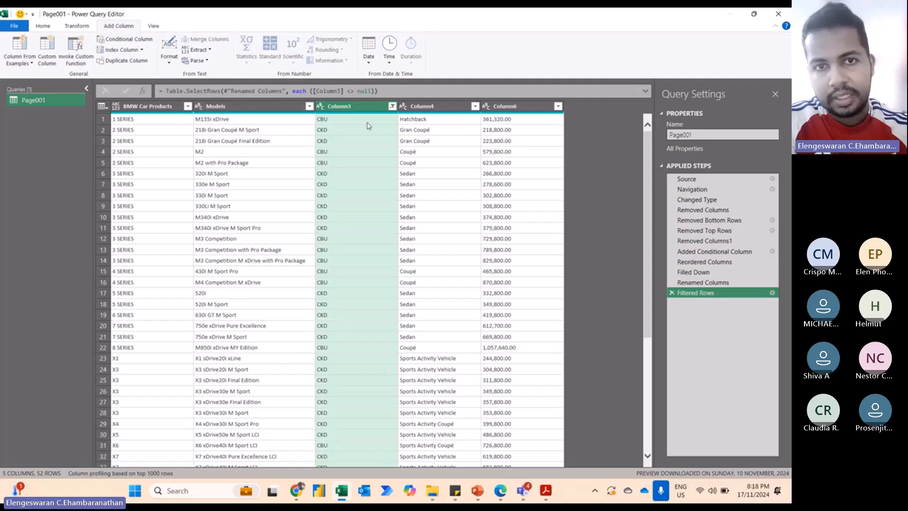
Merge Column3 and Column4 into one column using a custom separator of a space and a hyphen
left_click(416, 107, "ctrl")
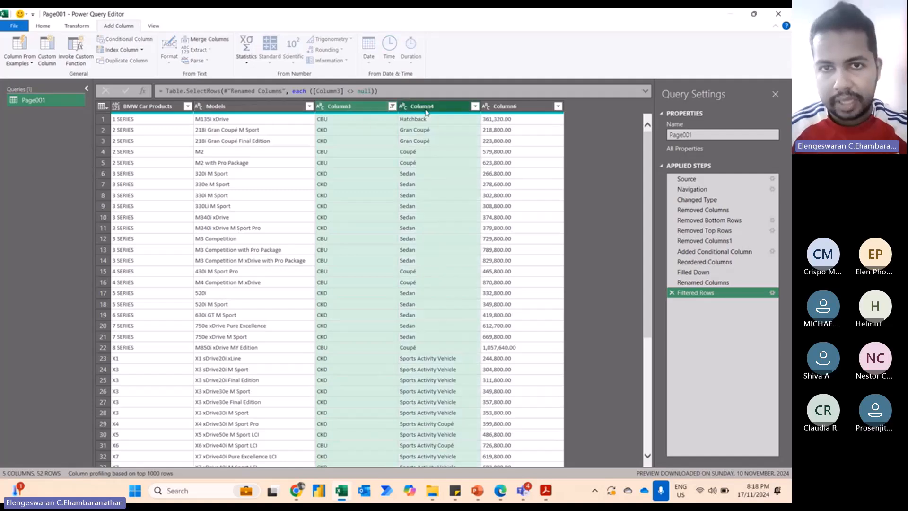
left_click(73, 24)
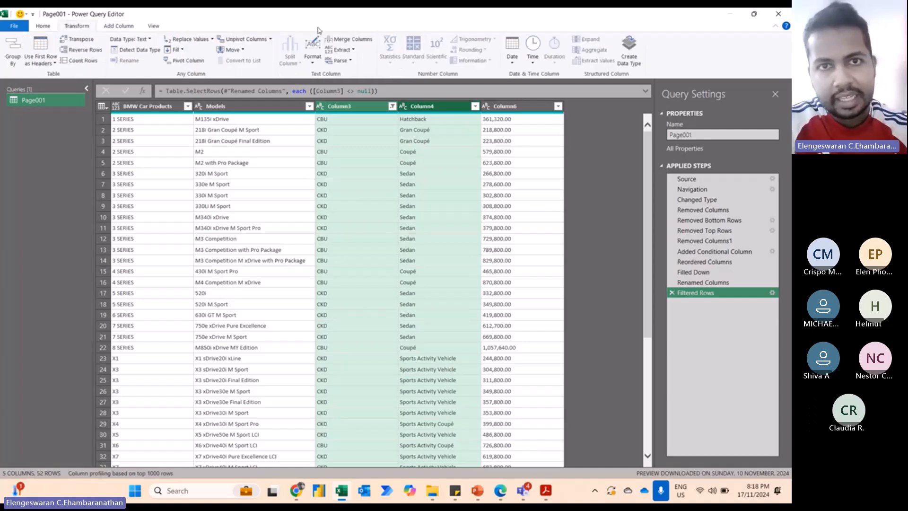
left_click(344, 40)
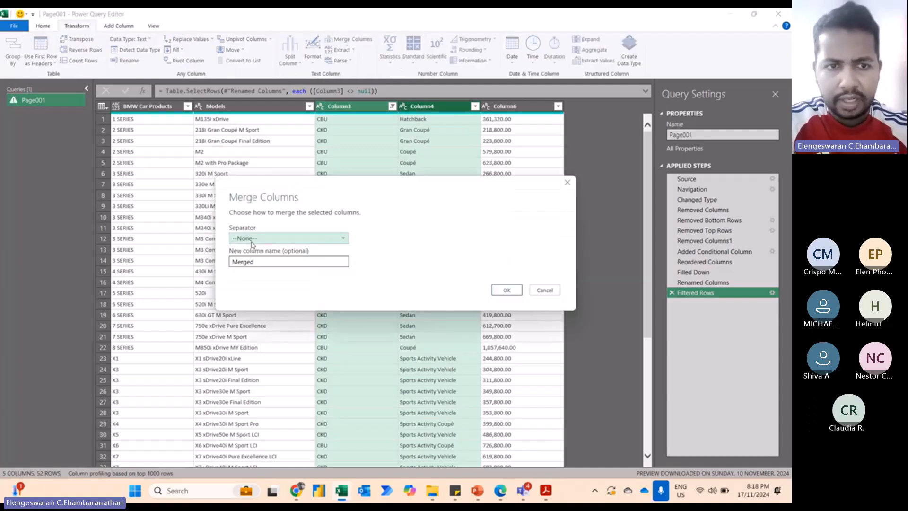
left_click(251, 244)
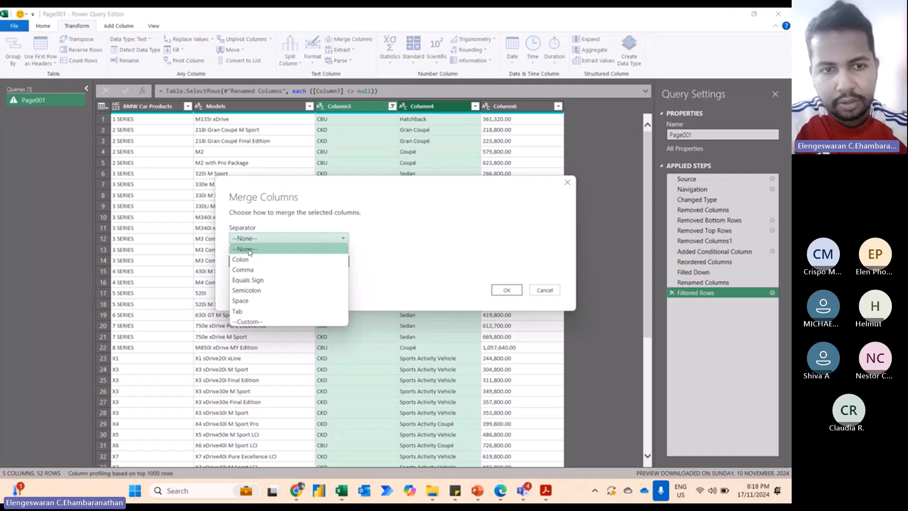
left_click(241, 322)
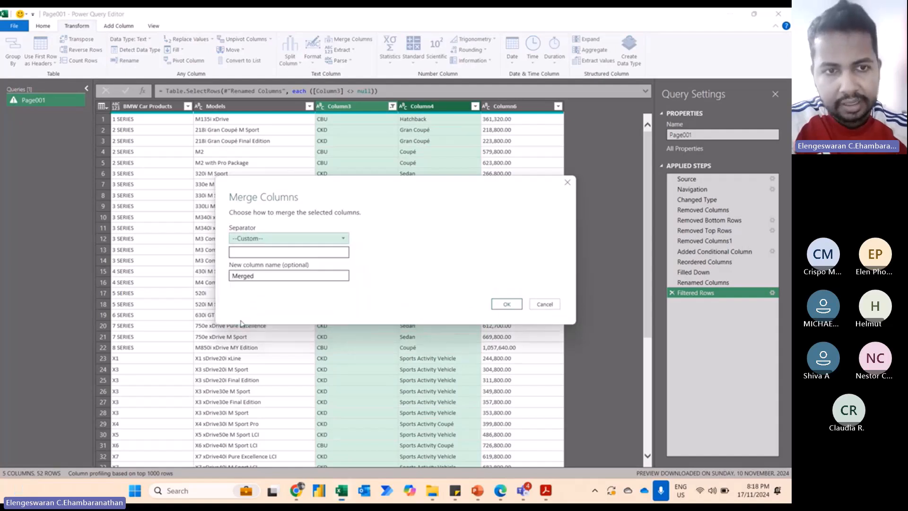
left_click(240, 253)
type("-")
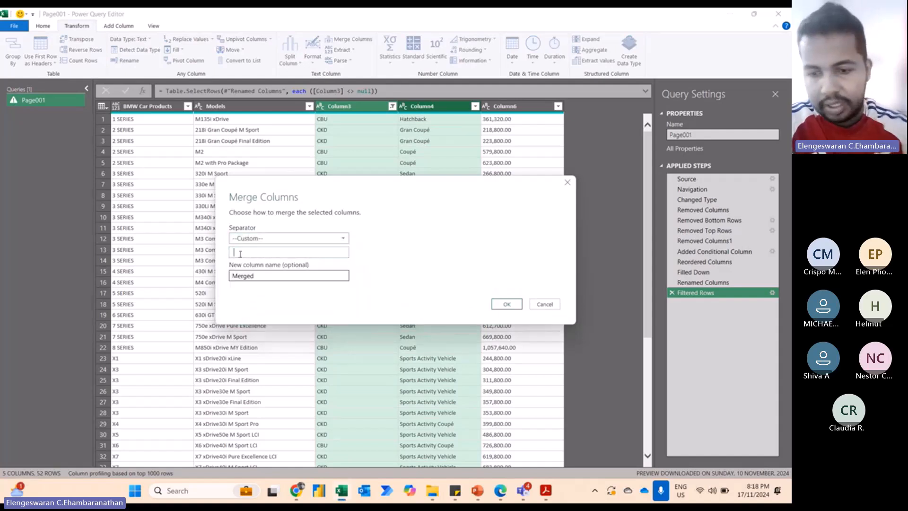
left_click(518, 305)
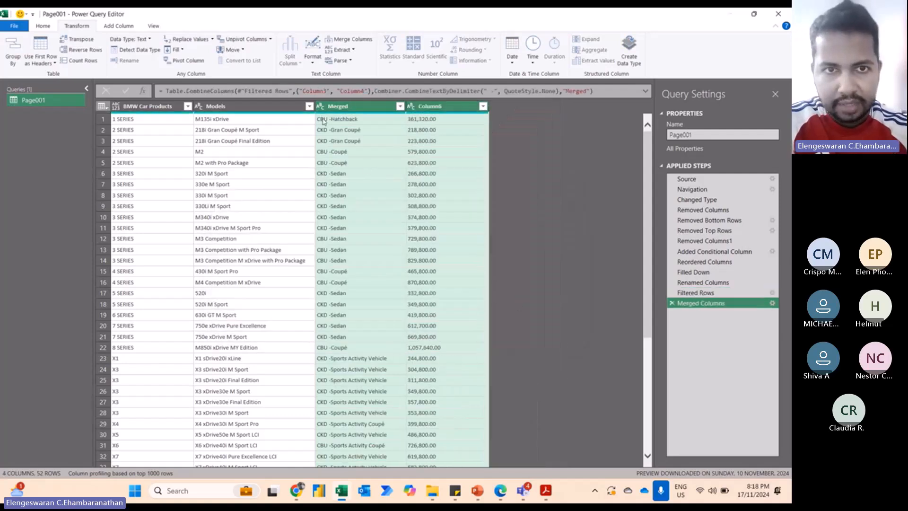
Rename Column6 as RM
double_click(432, 108)
type("RM")
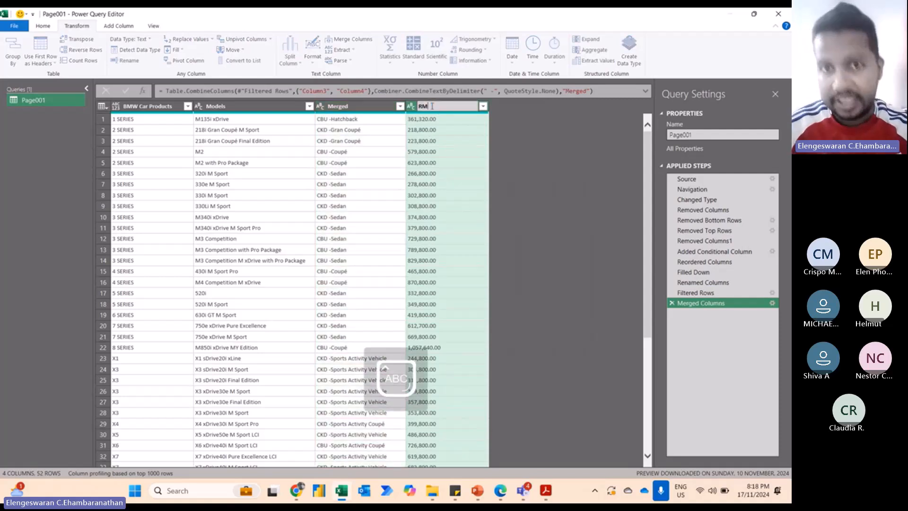
key("Return")
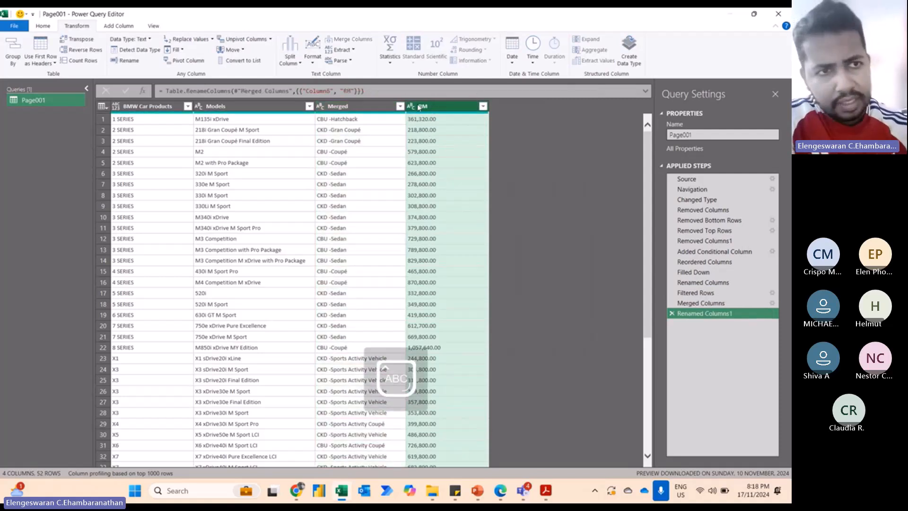
Set the data type of BMW Car Products to Text and of RM to Whole Number
left_click(117, 106)
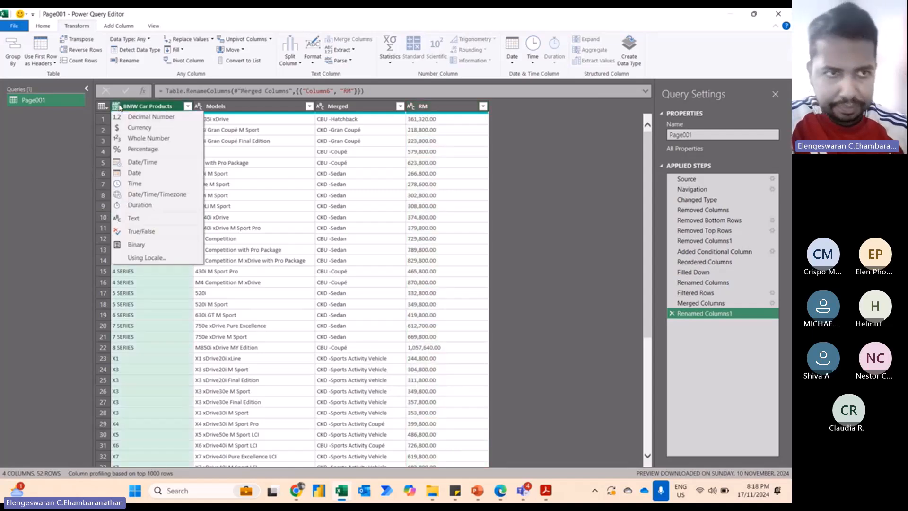
left_click(130, 218)
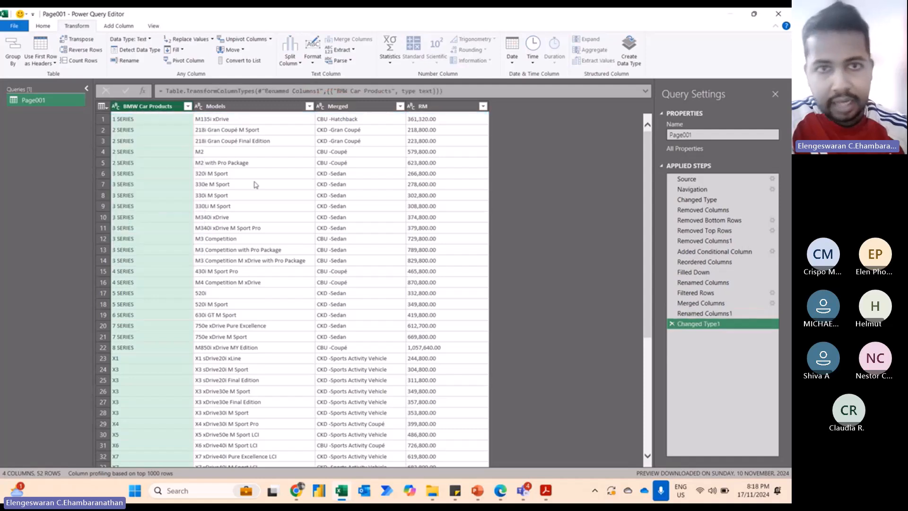
left_click(414, 109)
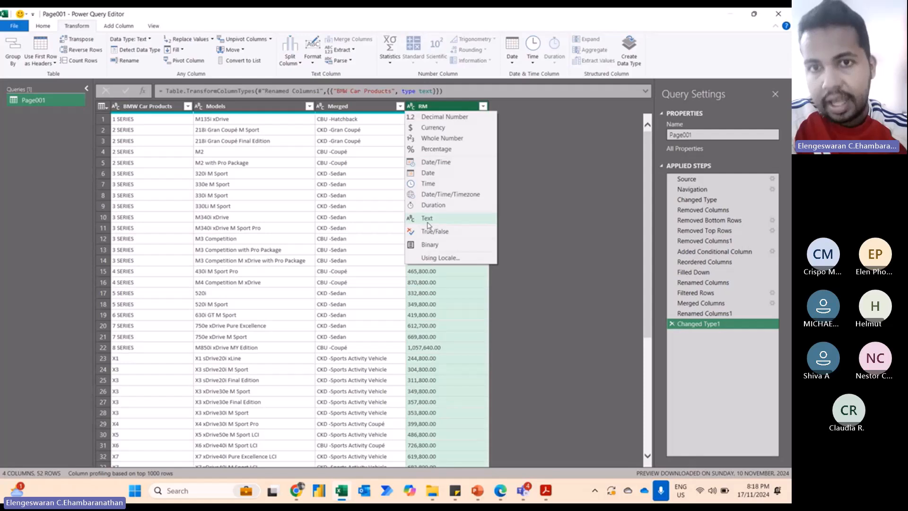
left_click(437, 138)
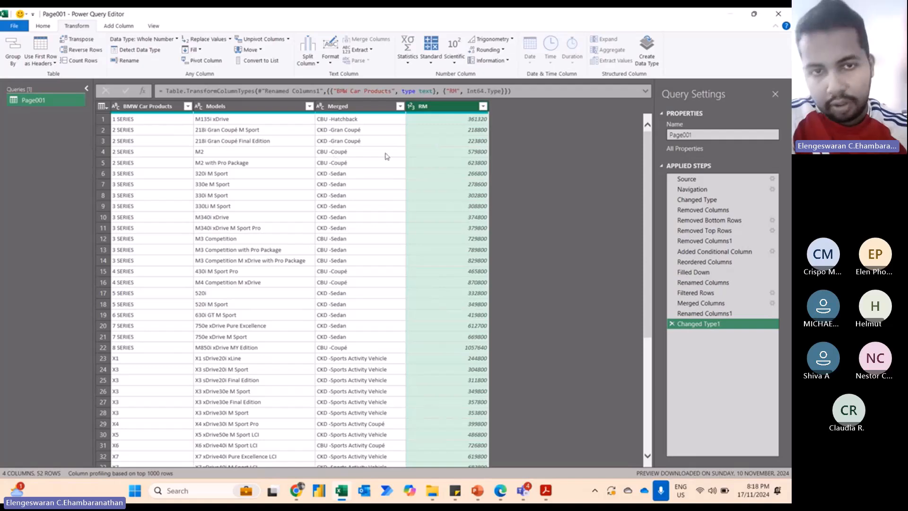
Check the column names in the task note, rename the Merged column as Spec, and close and load the query into the workbook
key("alt+Tab")
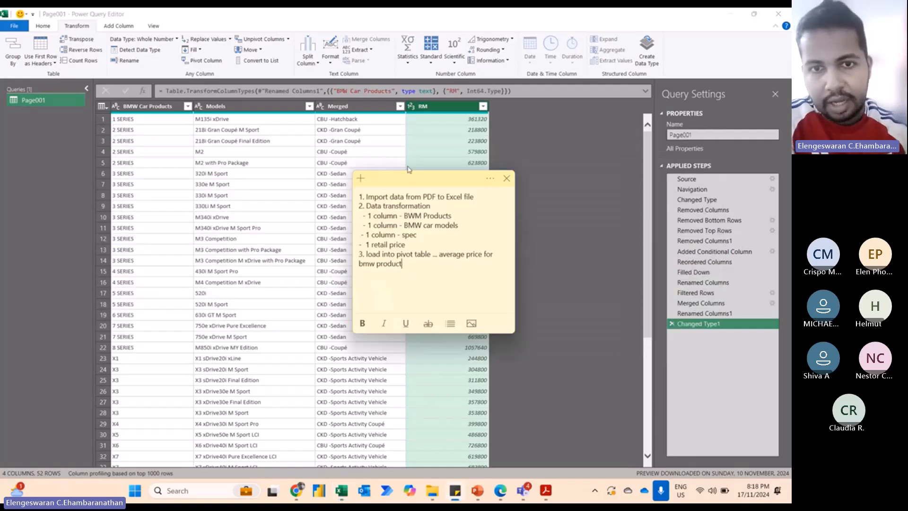
left_click_drag(410, 178, 504, 160)
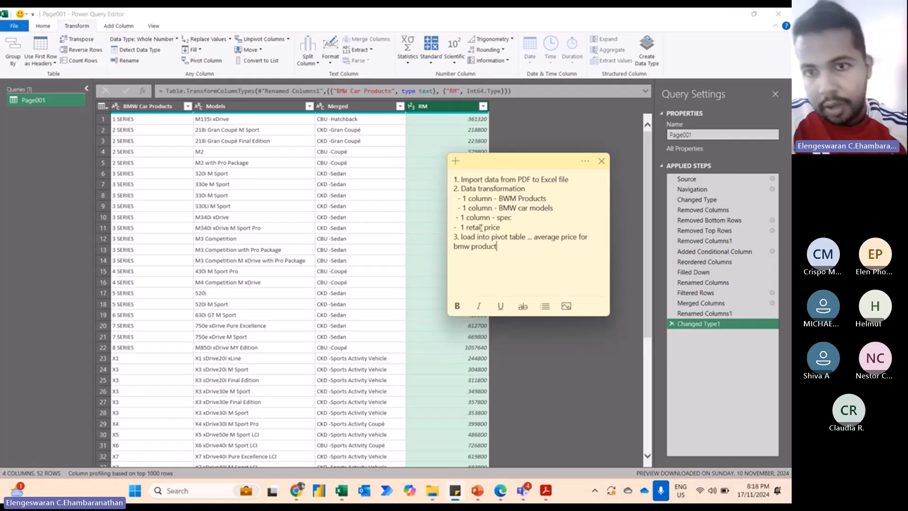
left_click(344, 107)
double_click(344, 107)
key("Caps_Lock")
type("S")
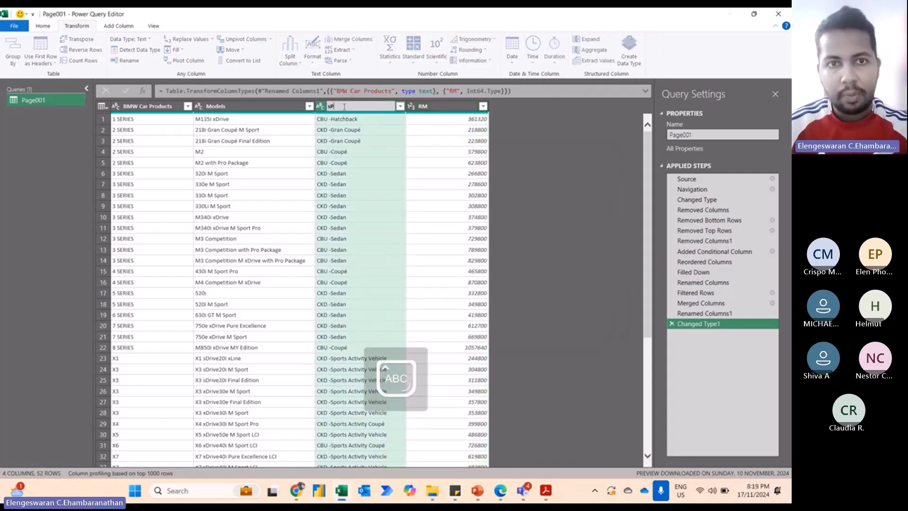
key("Caps_Lock")
type("pec")
key("Return")
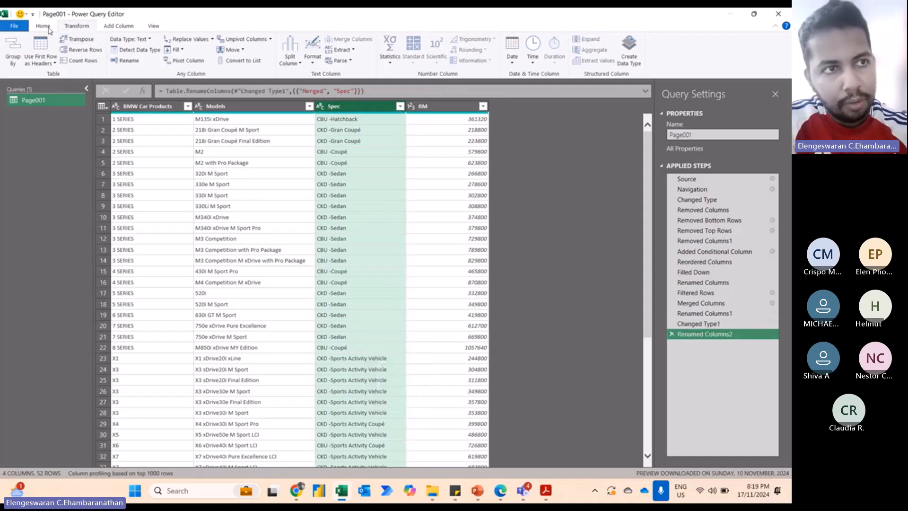
left_click(47, 27)
left_click(16, 46)
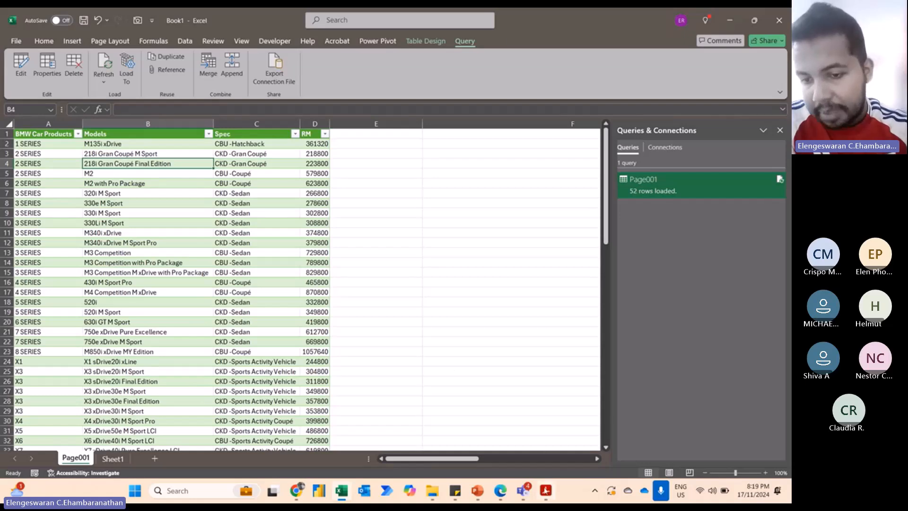
Compare the loaded table with the price list PDF and the requirements in the task note
left_click(545, 492)
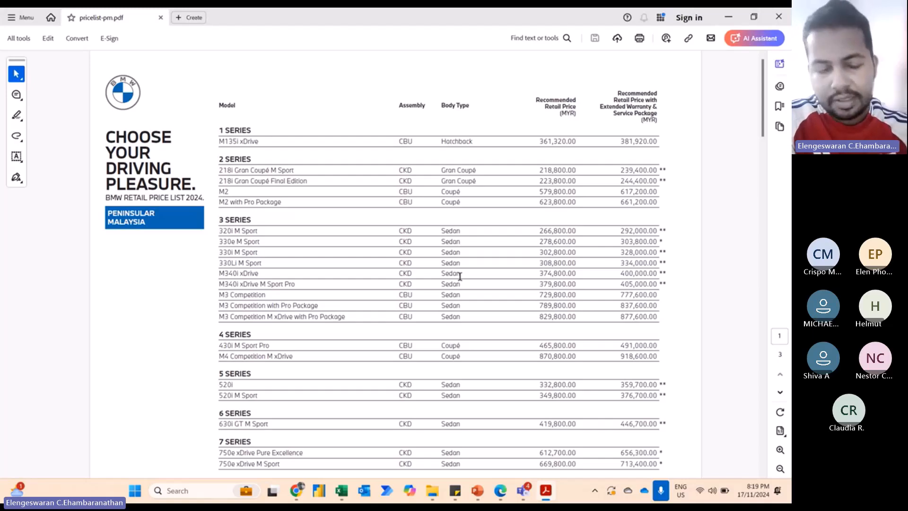
key("alt+Tab")
key("alt+Tab")
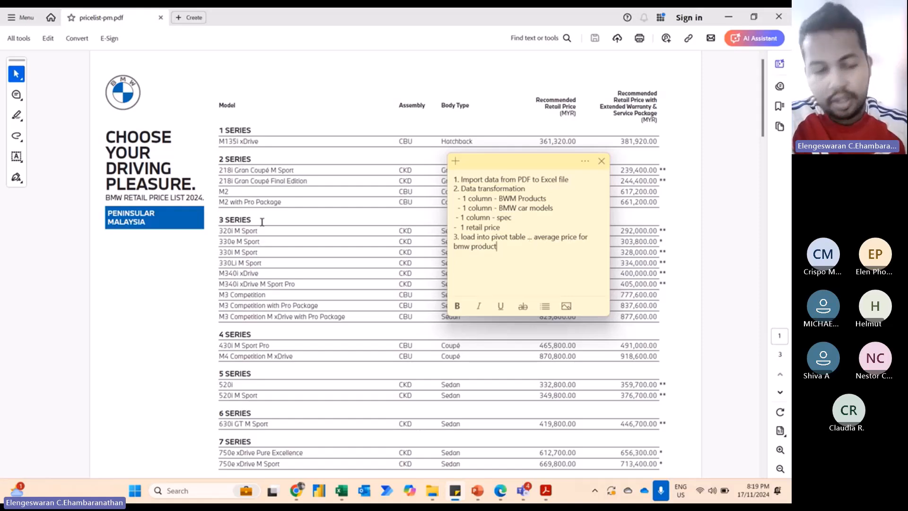
key("alt+Tab")
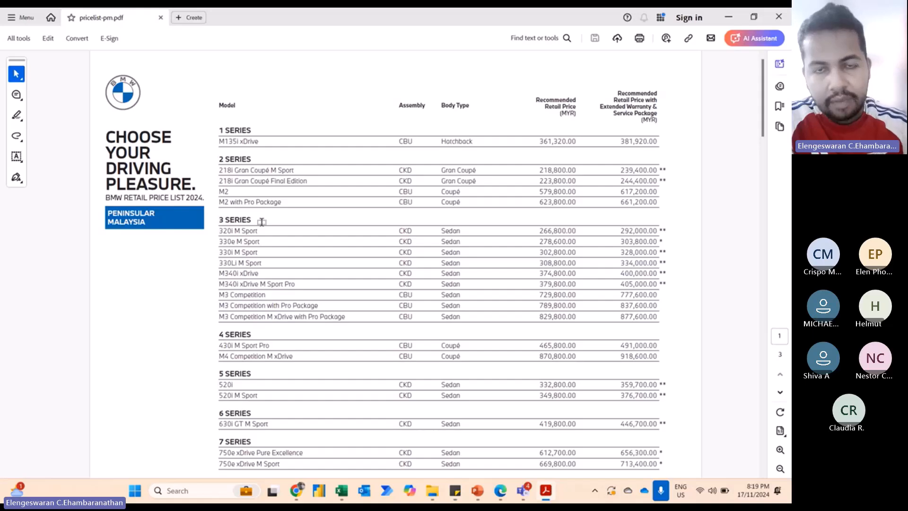
key("alt+Tab")
key("Tab")
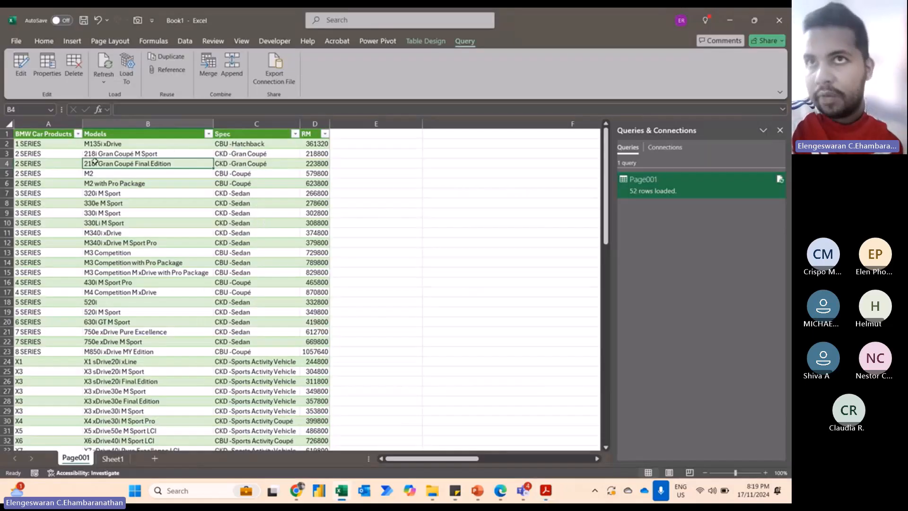
Change the Page001 query's load destination to a PivotTable Report, accepting deletion of the existing table
right_click(663, 192)
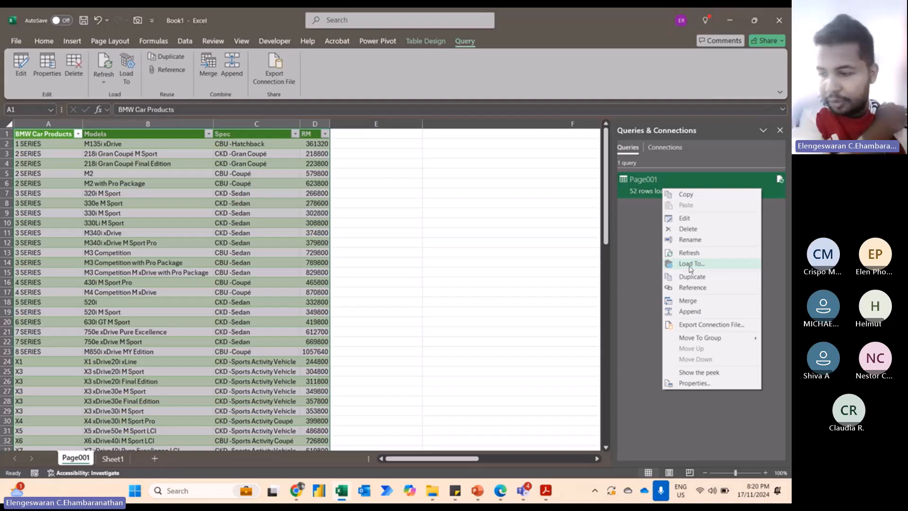
left_click(689, 266)
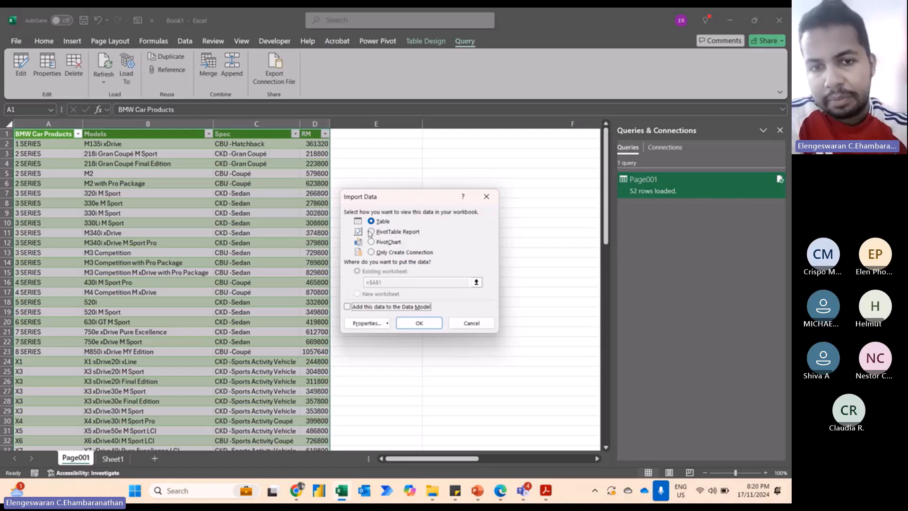
left_click(373, 232)
left_click(417, 324)
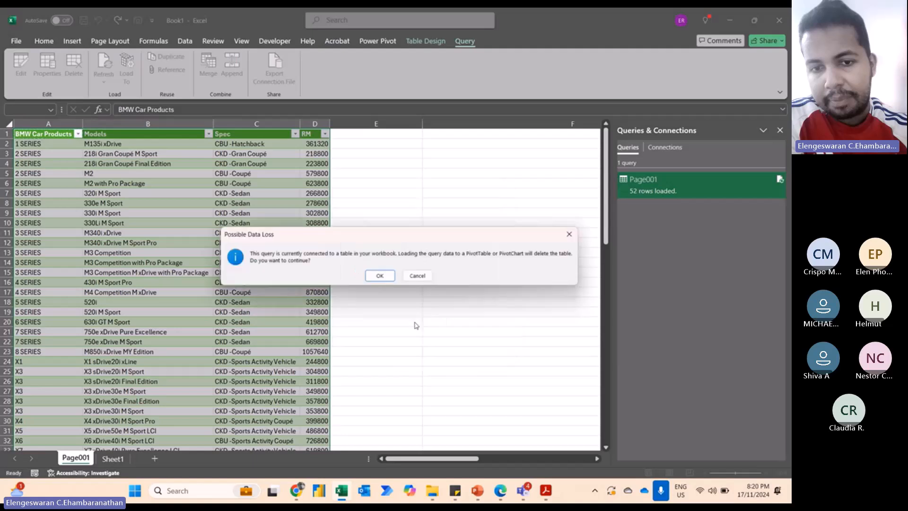
left_click(380, 276)
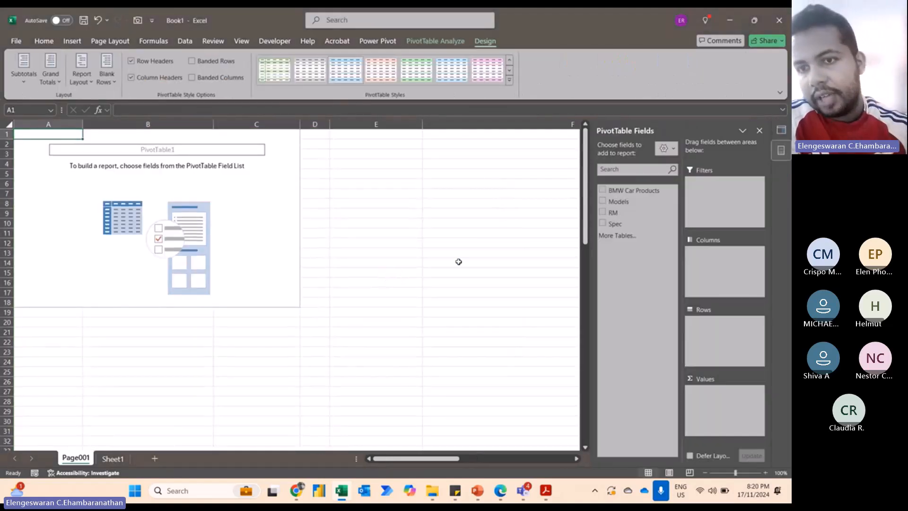
Add BMW Car Products as pivot table rows and RM as values, and check the task note for the required calculation
left_click(603, 192)
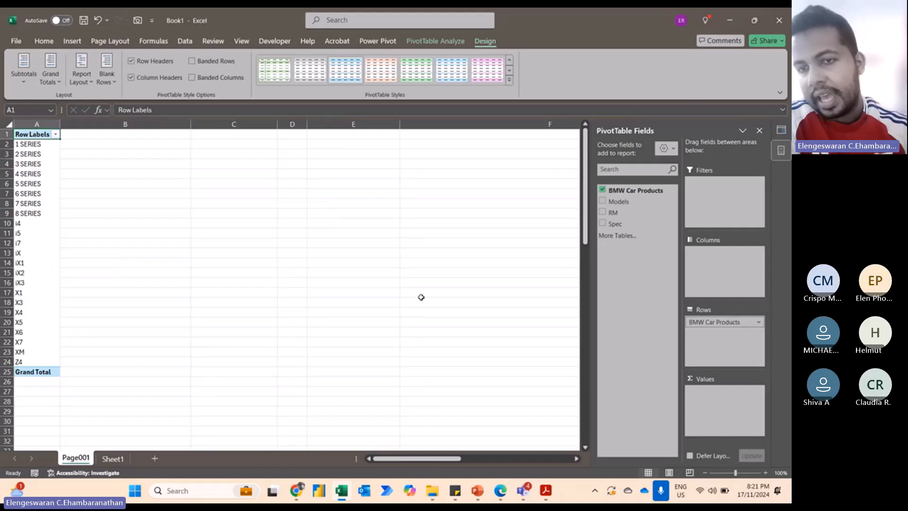
left_click(603, 214)
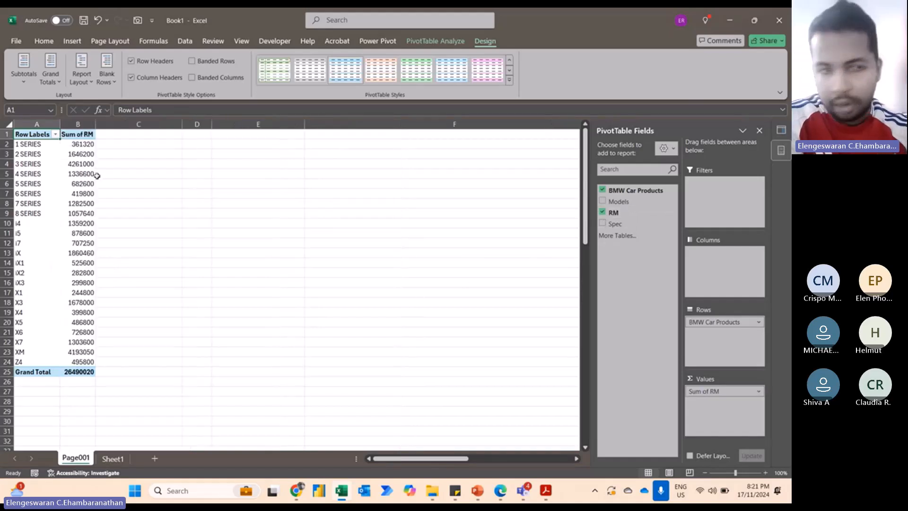
key("alt+Tab")
key("Tab")
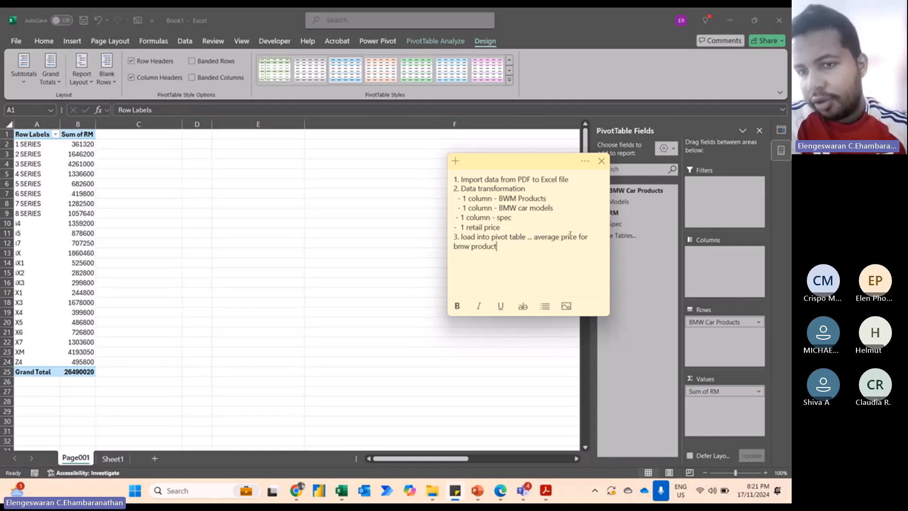
left_click(707, 398)
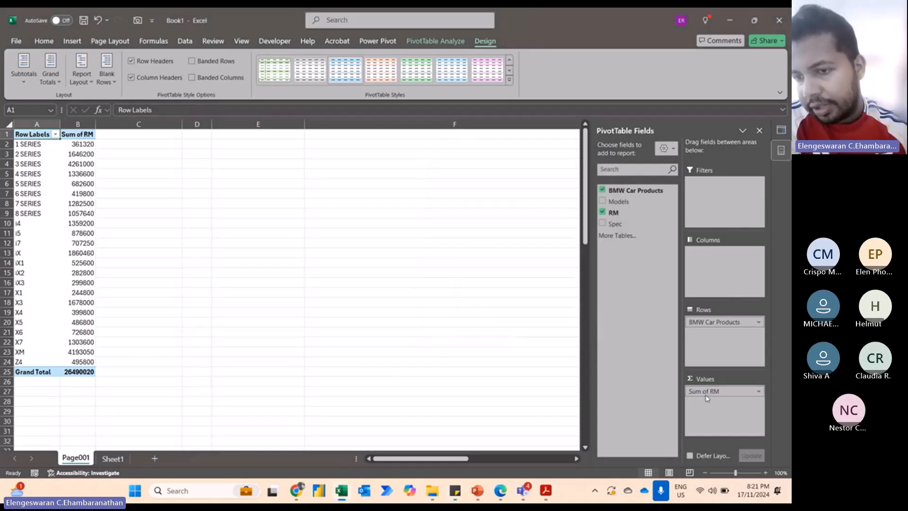
left_click(704, 392)
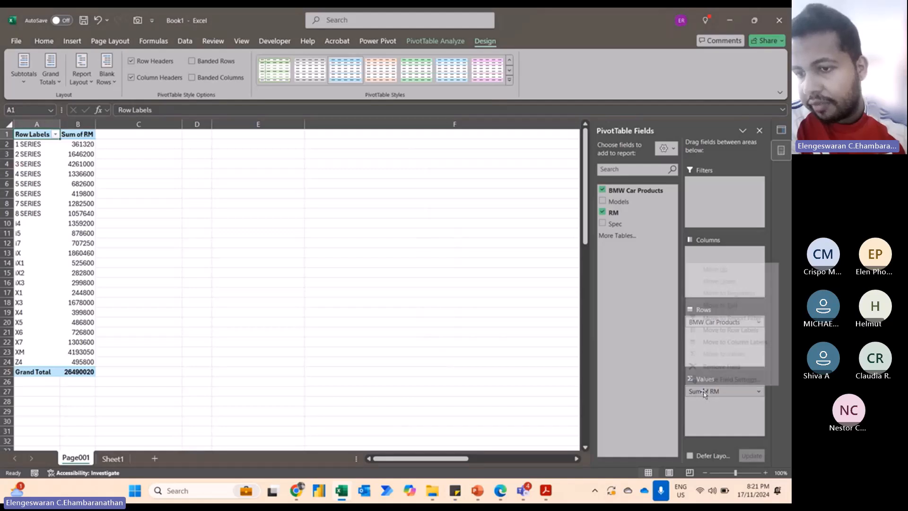
left_click(717, 380)
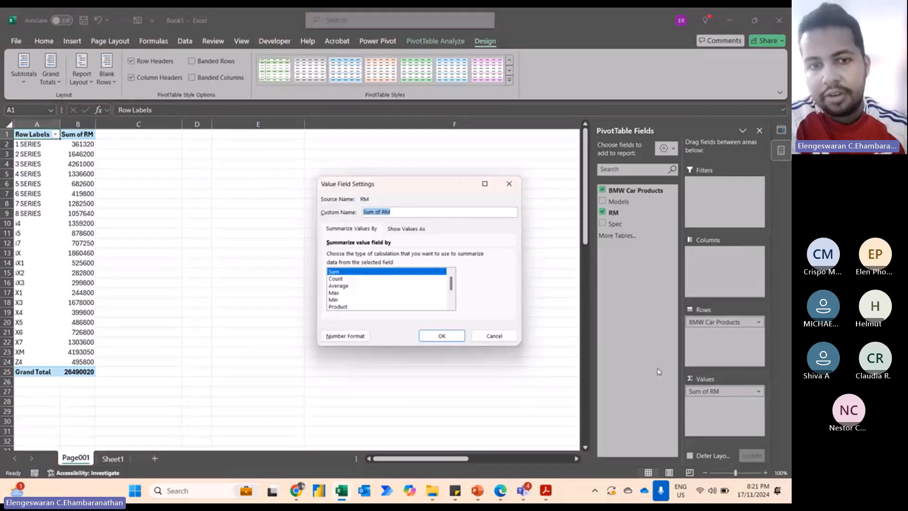
left_click(339, 286)
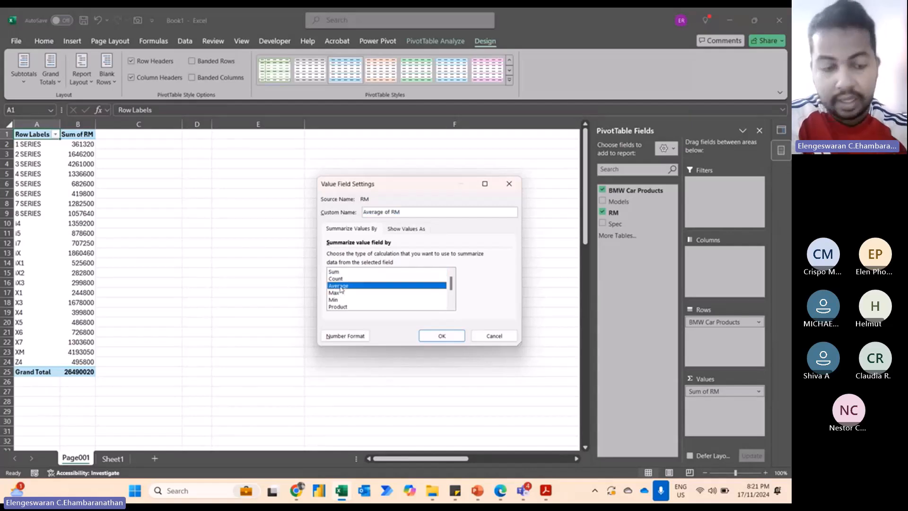
key("Escape")
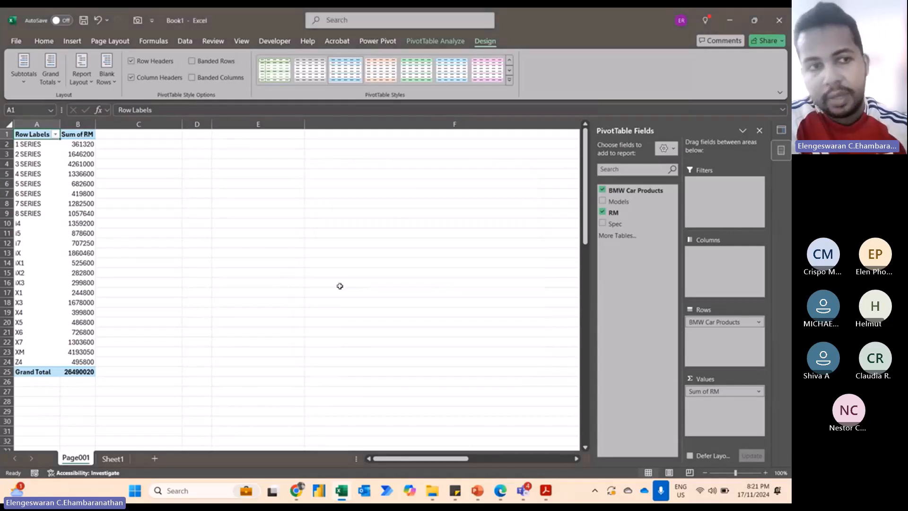
Summarize the RM values in the pivot table by Average
right_click(77, 148)
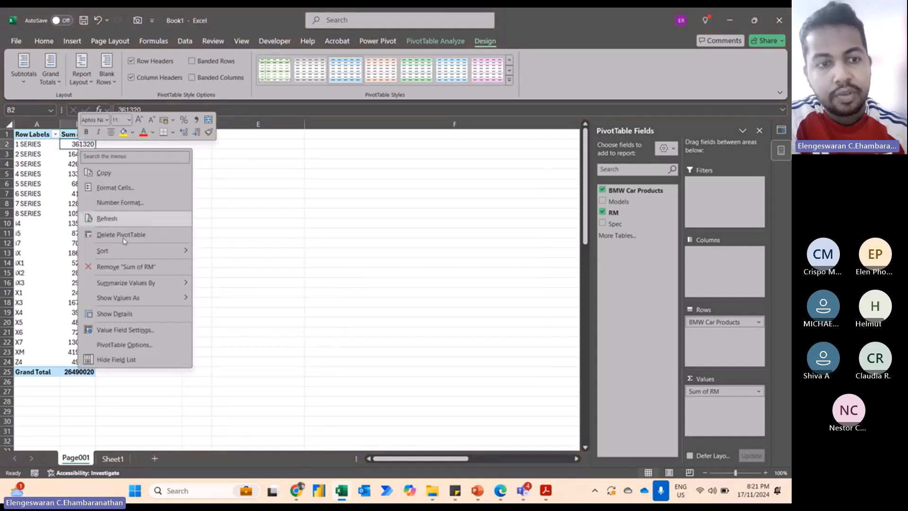
mouse_move(118, 289)
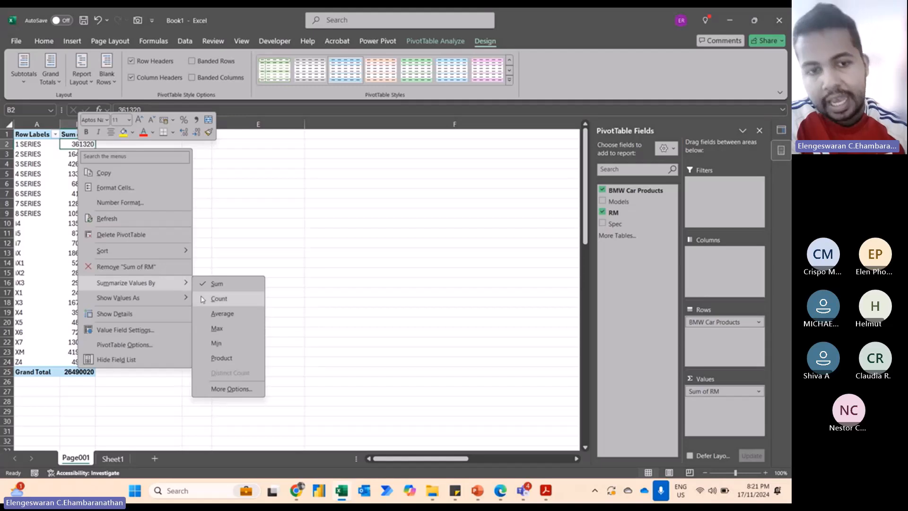
left_click(220, 314)
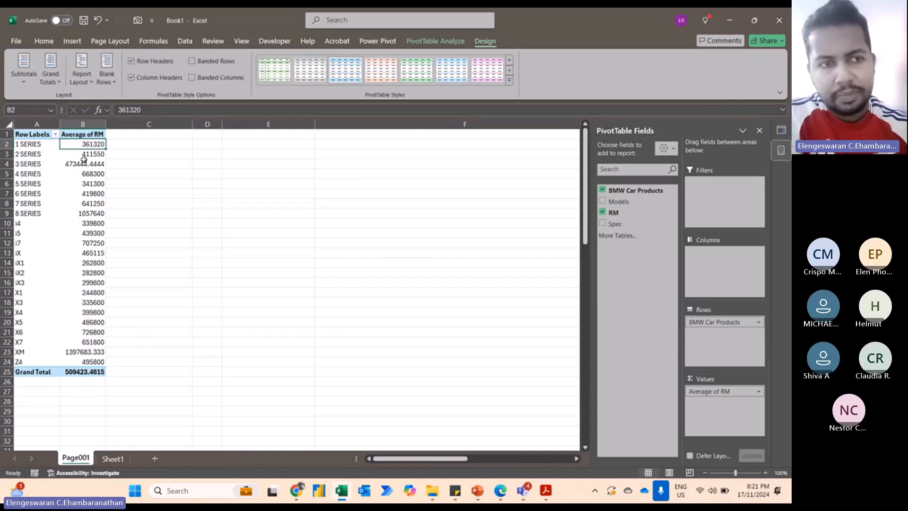
mouse_move(88, 246)
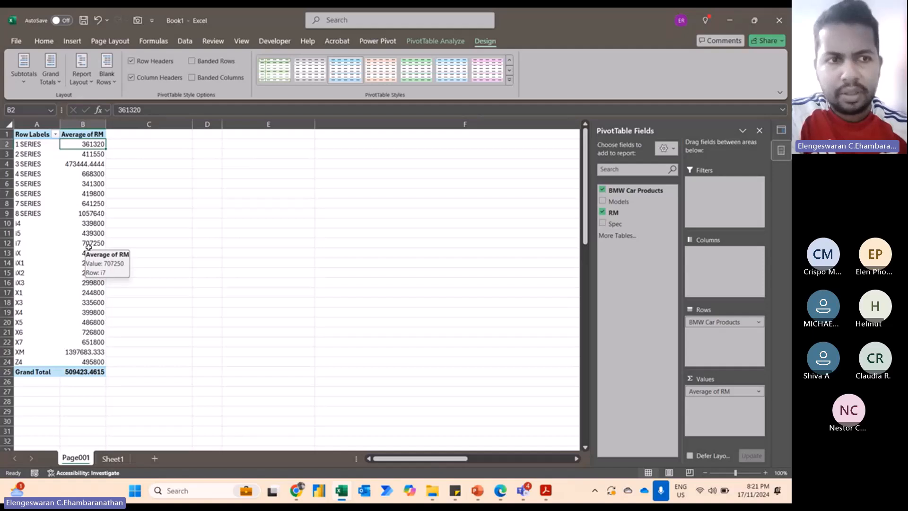
Format the pivot table's average prices as Accounting with 0 decimal places and no currency symbol
mouse_move(85, 152)
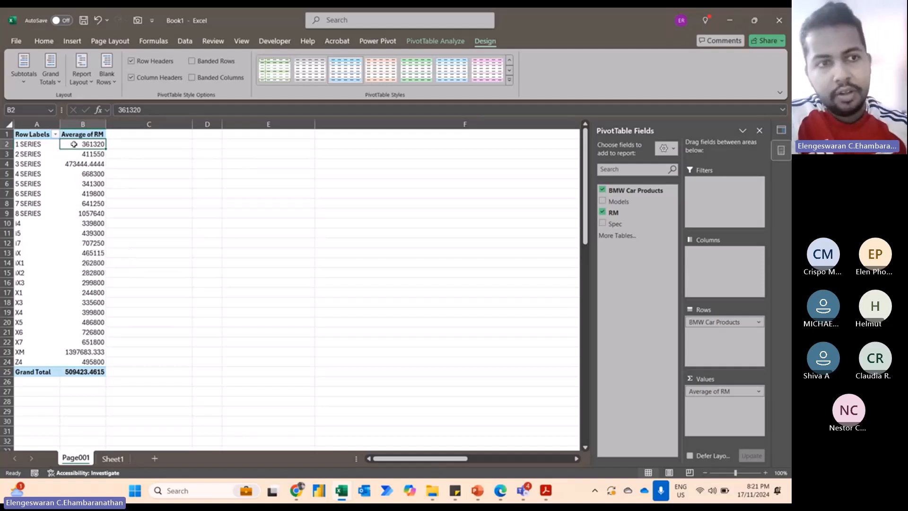
right_click(75, 144)
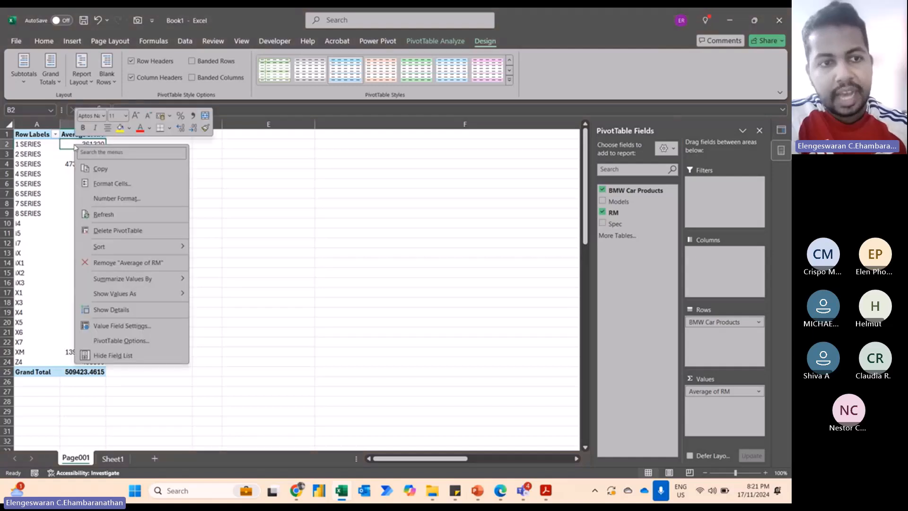
left_click(105, 198)
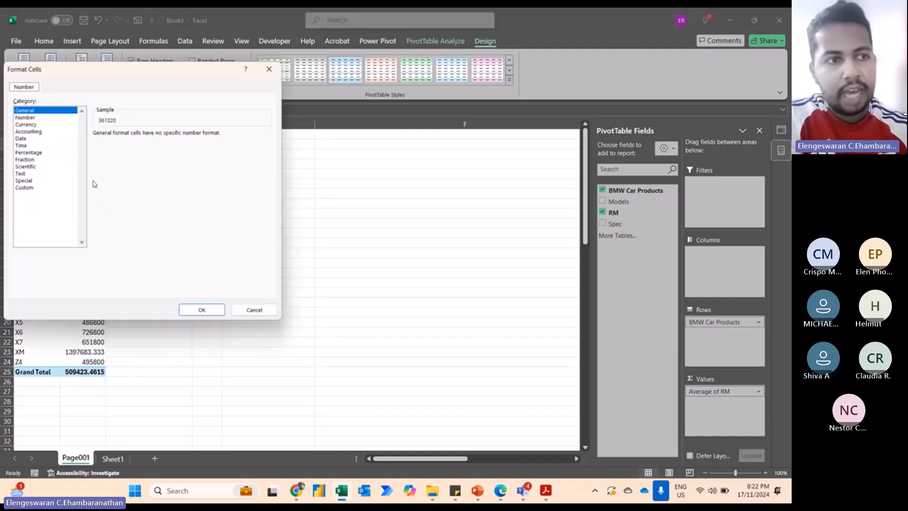
left_click(41, 132)
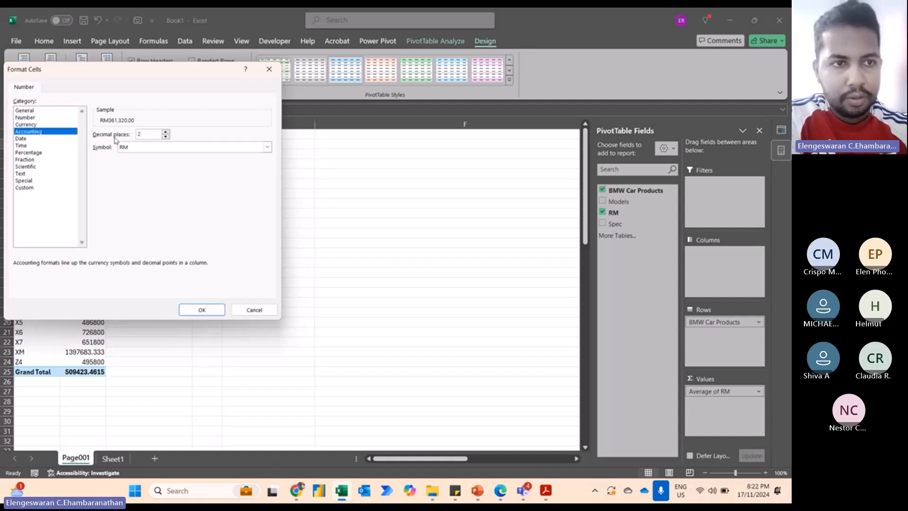
left_click(166, 137)
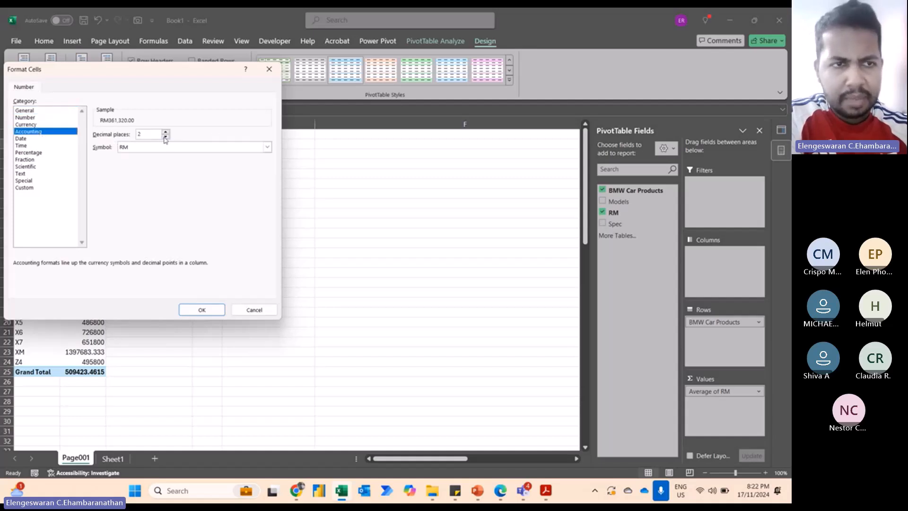
left_click(165, 137)
left_click(140, 148)
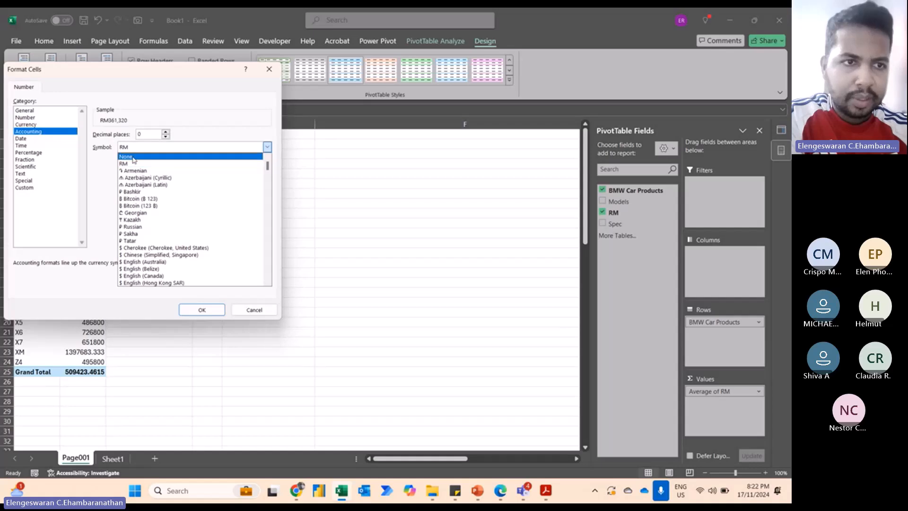
left_click(134, 158)
left_click(210, 309)
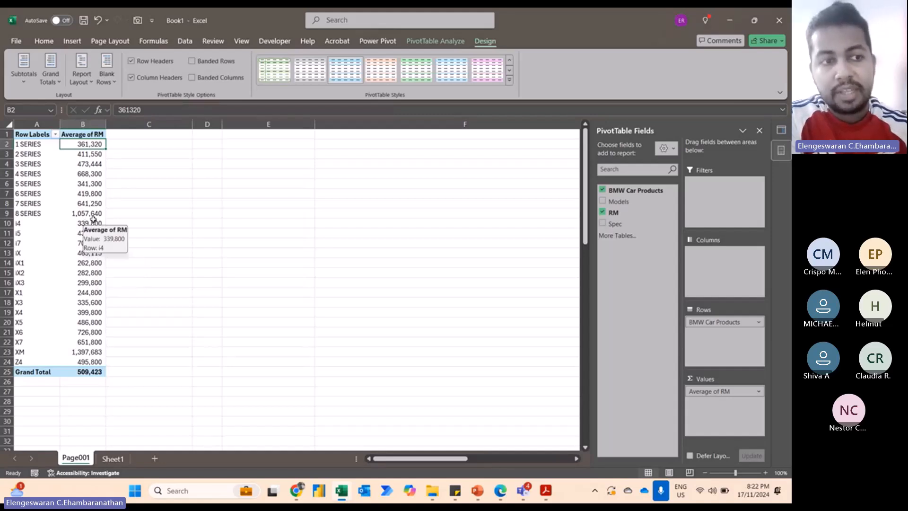
Sort the pivot table's average prices from largest to smallest and select the lowest product average
right_click(79, 147)
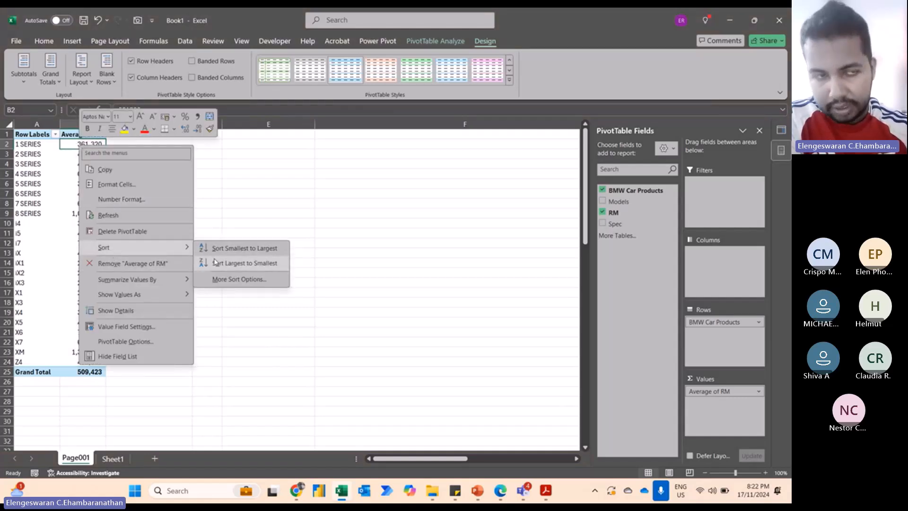
left_click(214, 260)
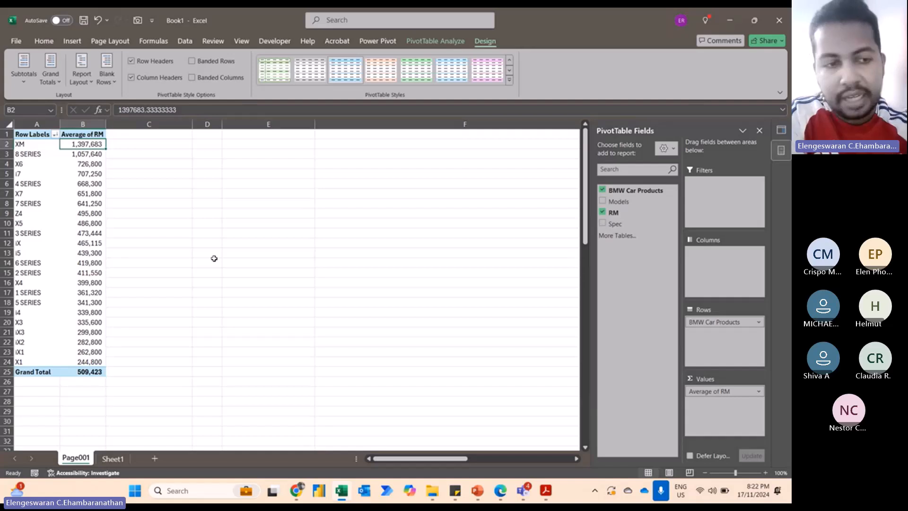
left_click(89, 361)
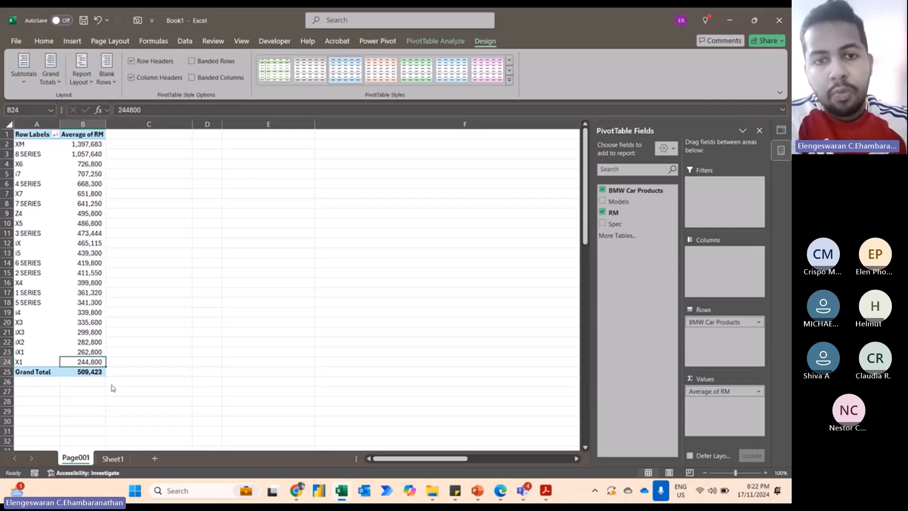
Compare the averaged pivot table with the original BMW price list PDF
key("alt+Tab")
key("Tab")
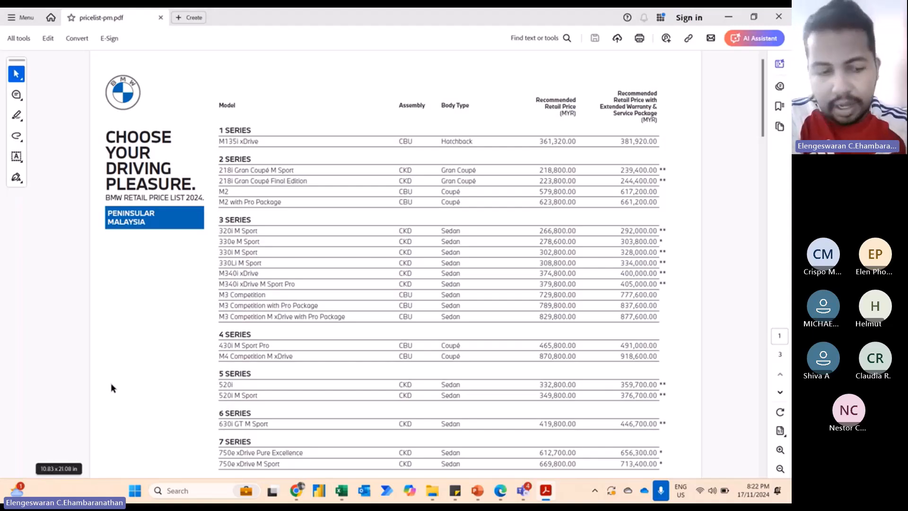
key("alt+Tab")
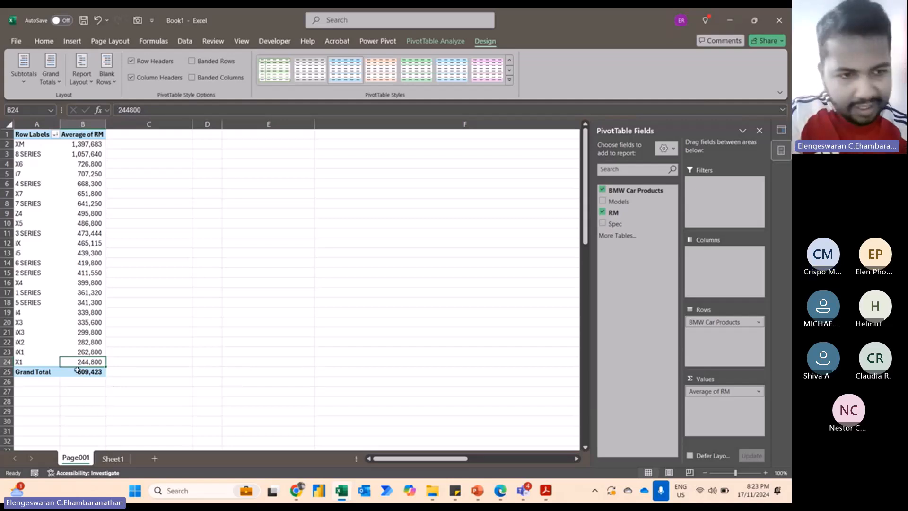
mouse_move(77, 369)
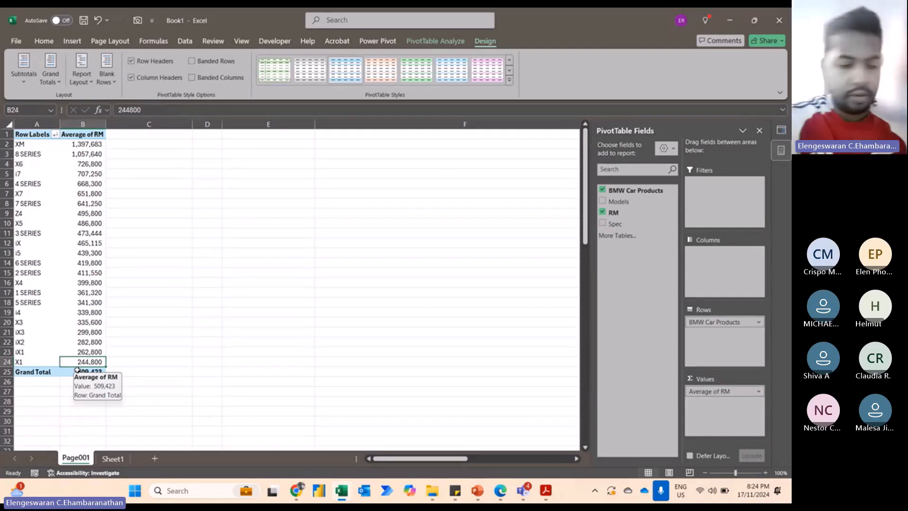
Switch to File Explorer, open the Stacked Data text file in the 10th November 2024 folder, and examine how its transactions are laid out
key("alt+Tab")
key("alt+Tab")
key("alt+Tab")
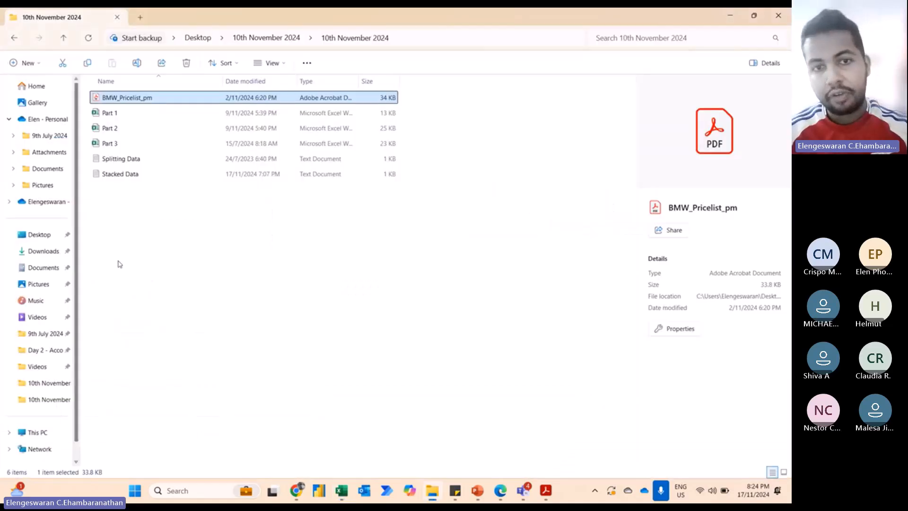
left_click(262, 175)
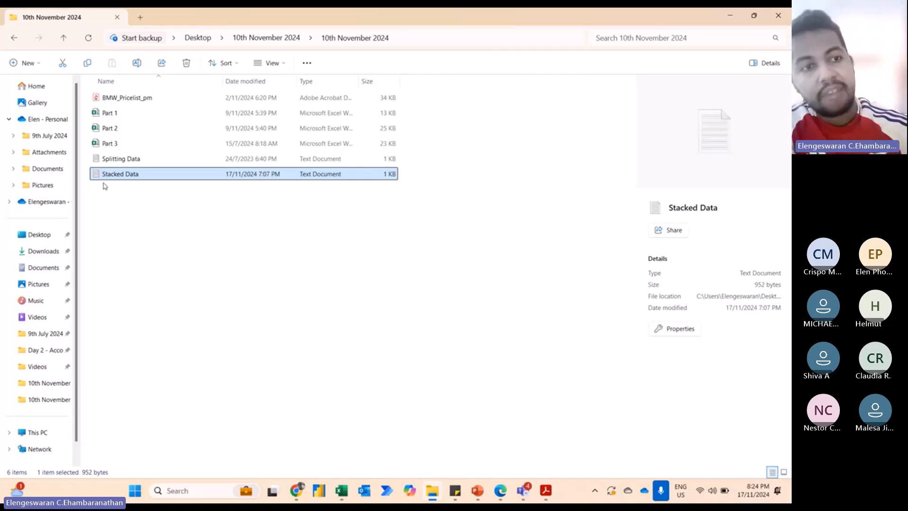
double_click(127, 175)
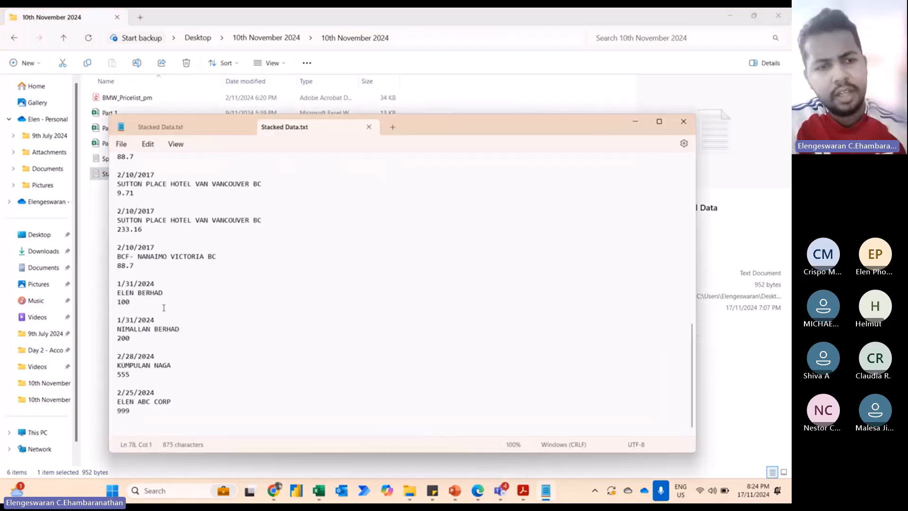
scroll(164, 308, "up", 1)
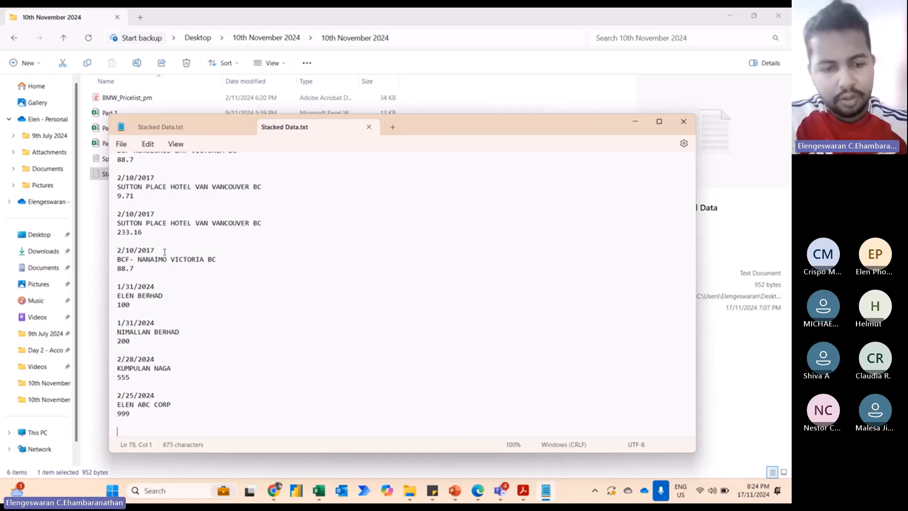
key("alt+F4")
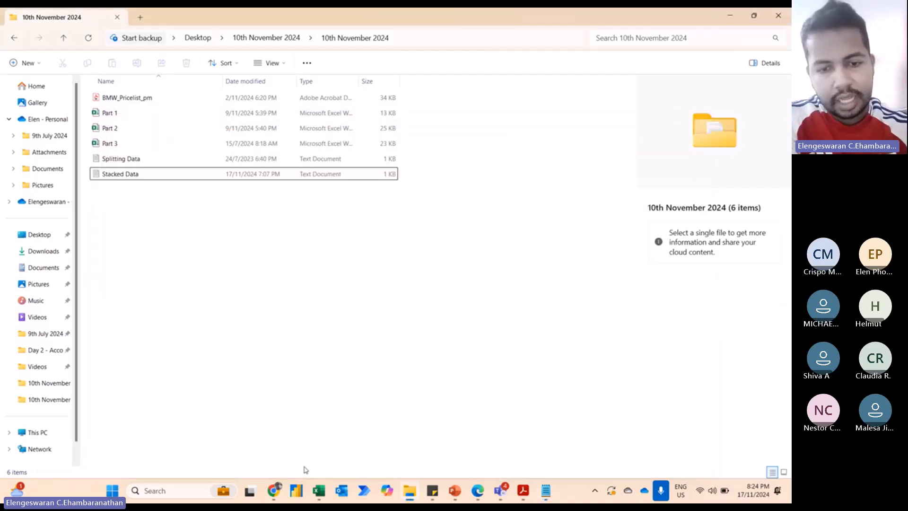
Switch back to Excel, import the Stacked Data text file, and load it directly into the workbook
left_click(319, 490)
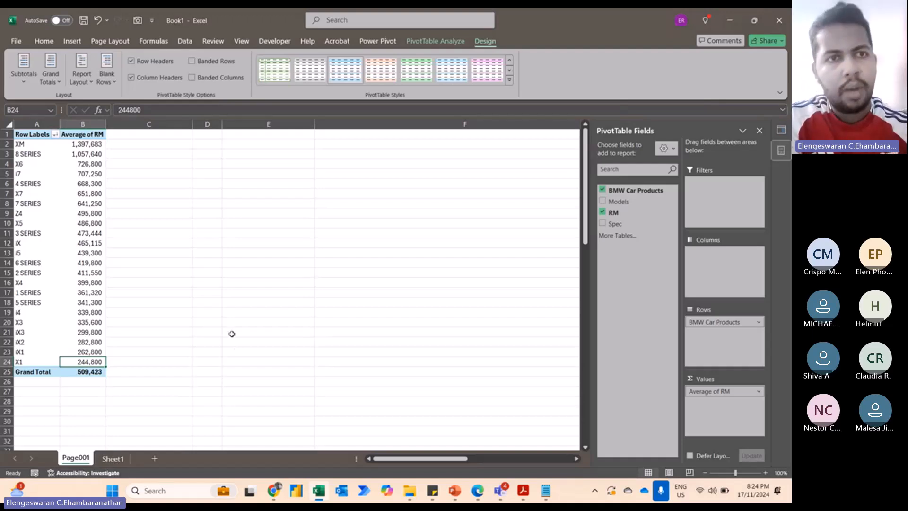
left_click(183, 40)
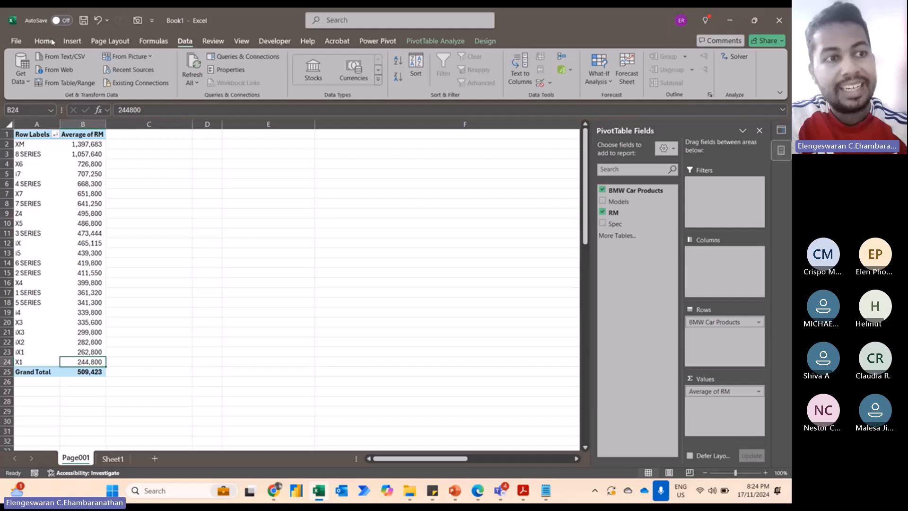
left_click(25, 74)
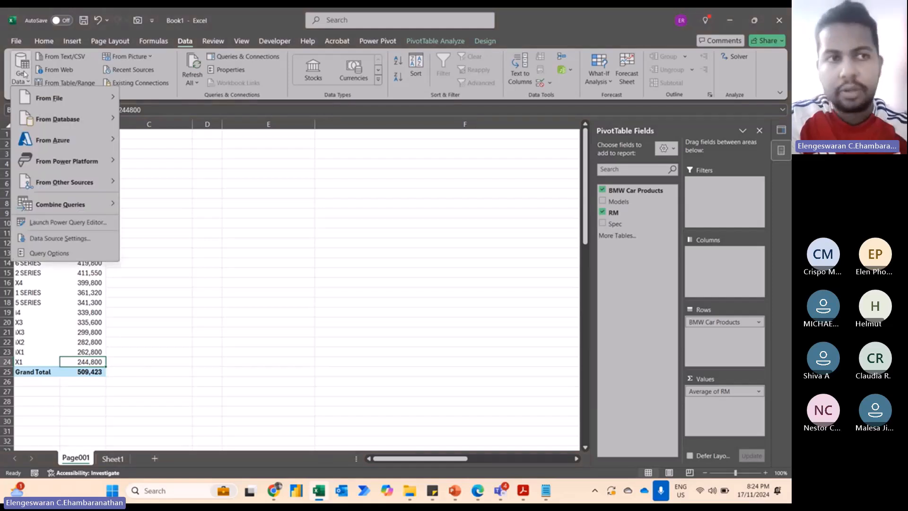
mouse_move(51, 102)
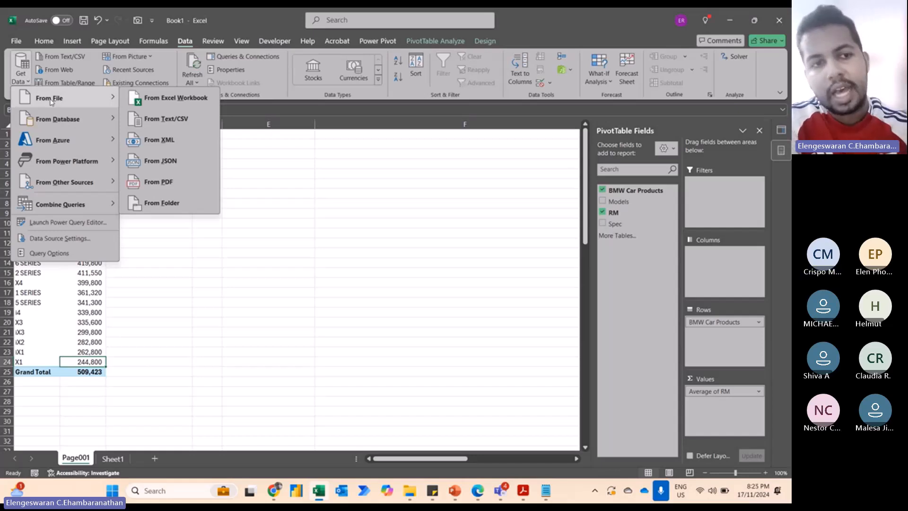
left_click(176, 121)
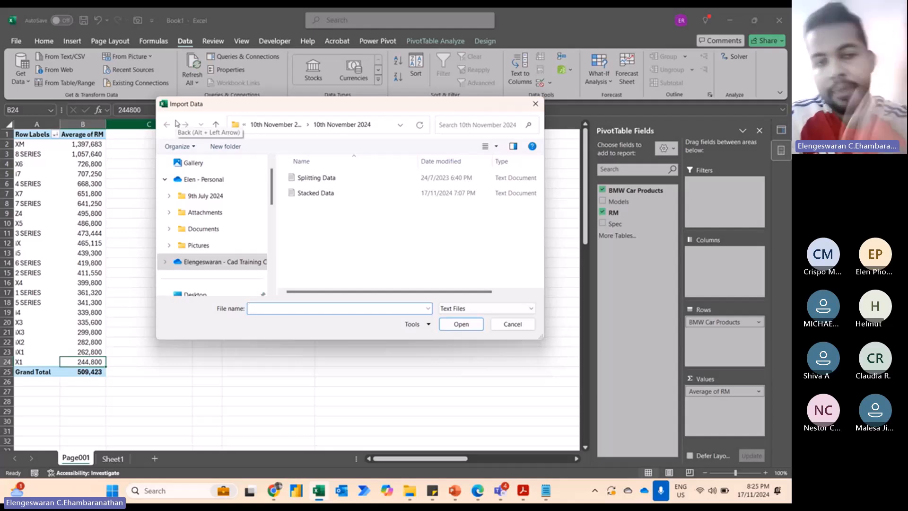
left_click(306, 193)
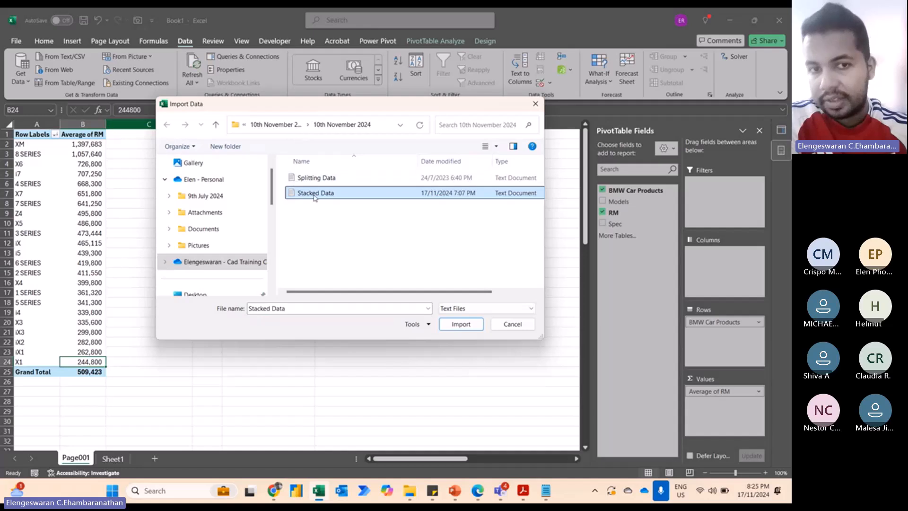
left_click(456, 326)
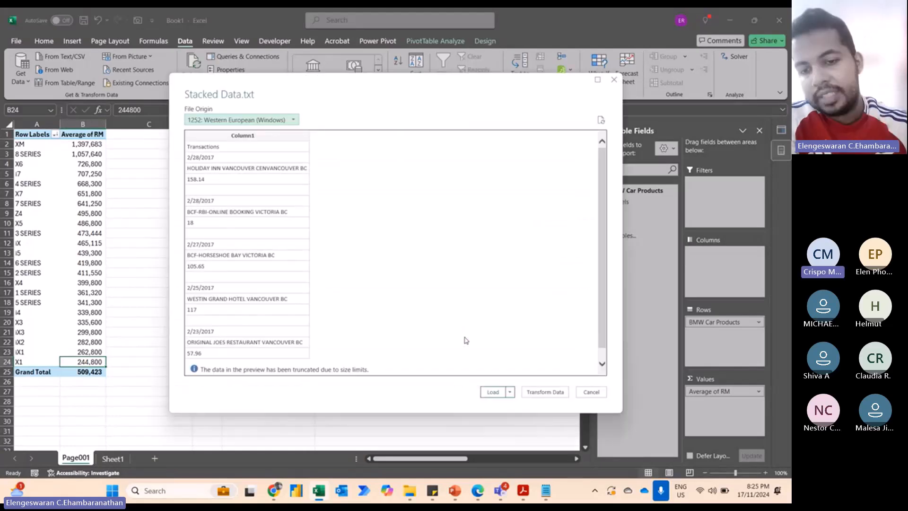
left_click(493, 391)
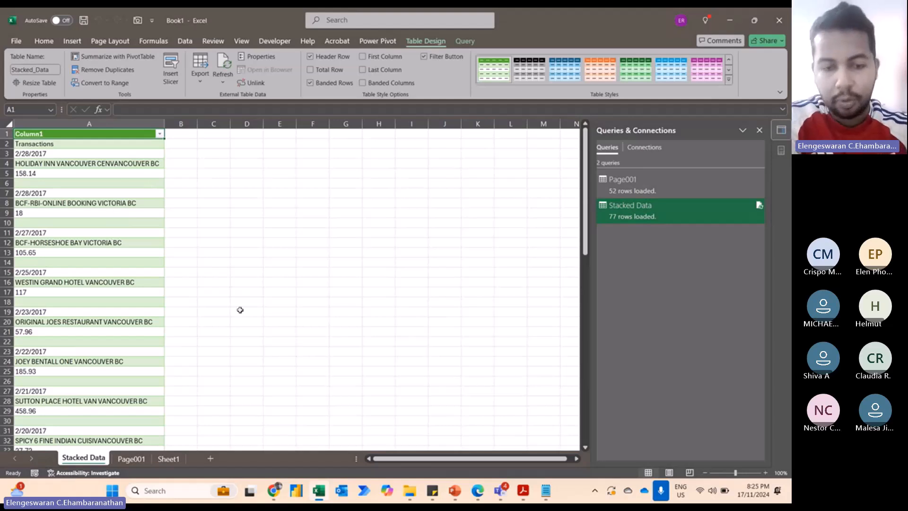
Compare the loaded Stacked Data table with its source text file, then close the file and inspect the single column's stacked records
left_click(545, 490)
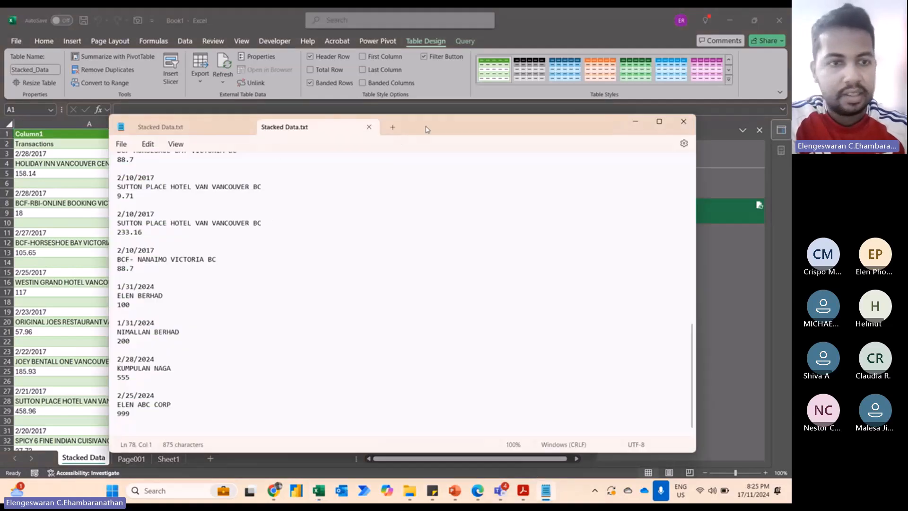
left_click_drag(427, 129, 477, 132)
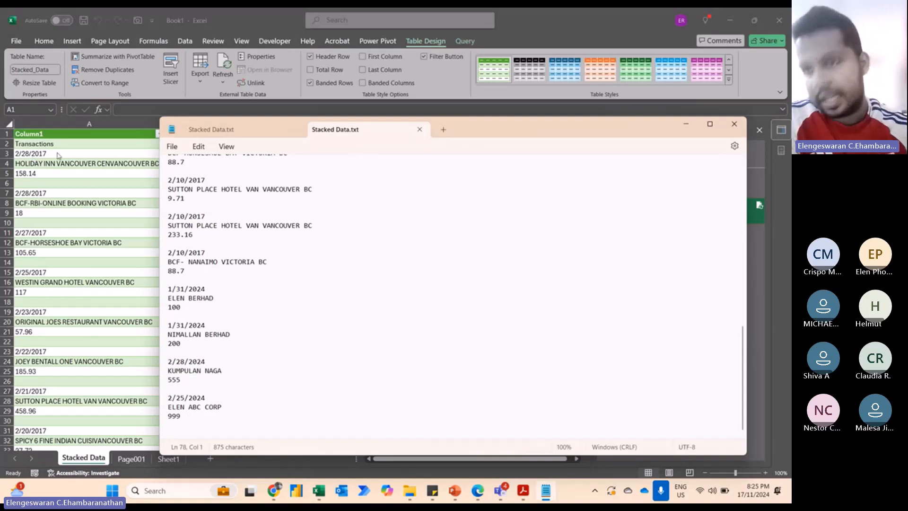
left_click(734, 124)
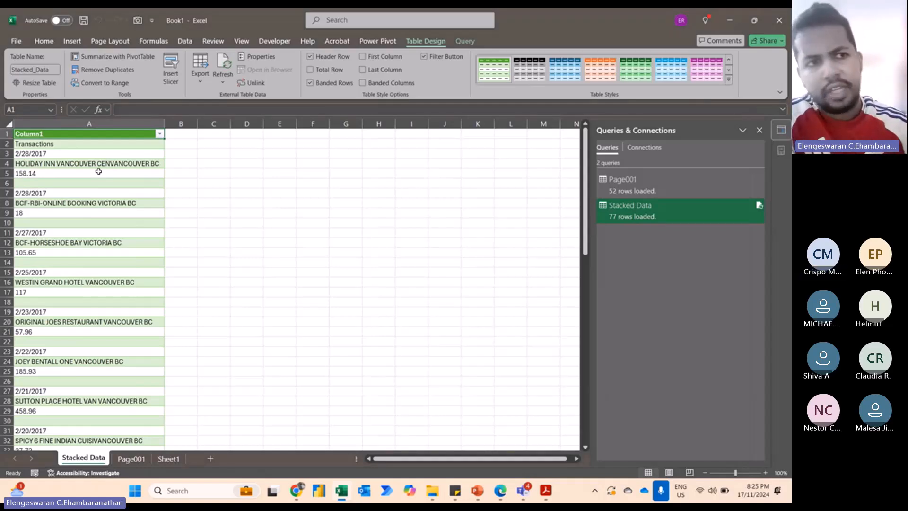
left_click(96, 123)
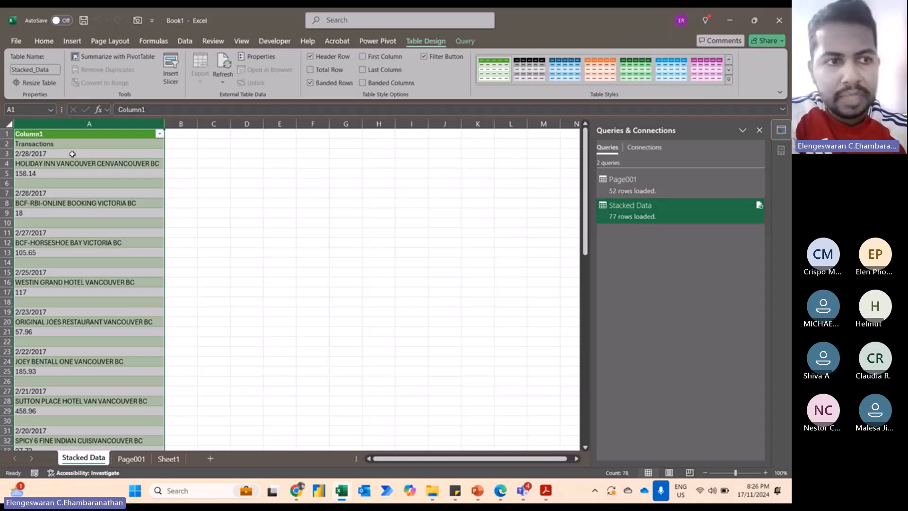
left_click(72, 154)
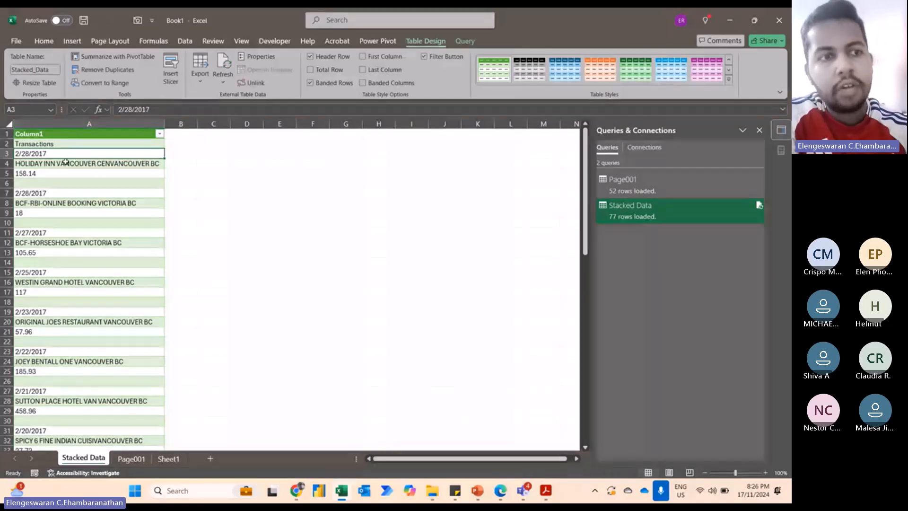
Open the Stacked Data query for editing in Power Query and promote its first row to headers
left_click(55, 163)
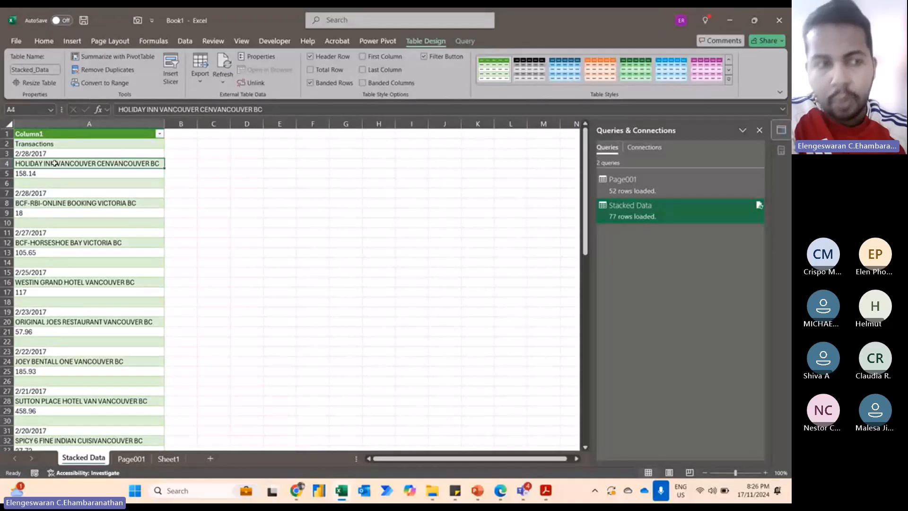
left_click(40, 173)
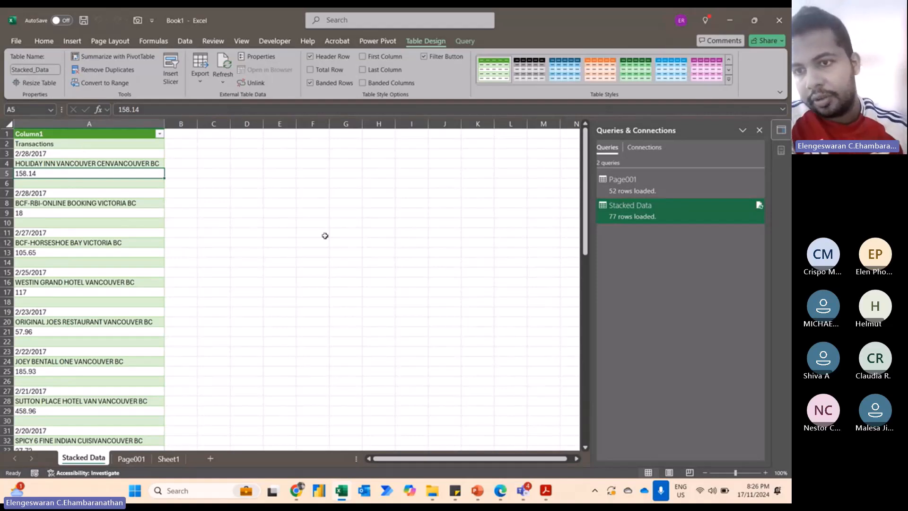
right_click(622, 217)
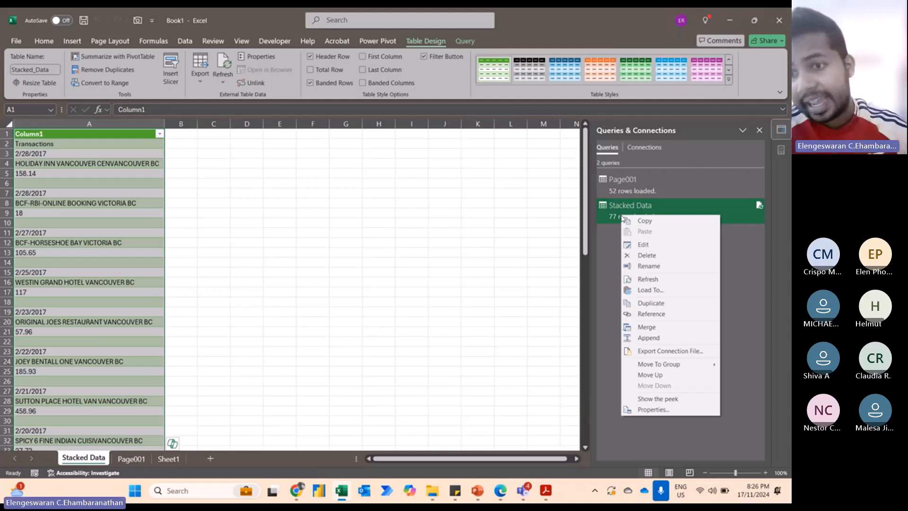
left_click(644, 245)
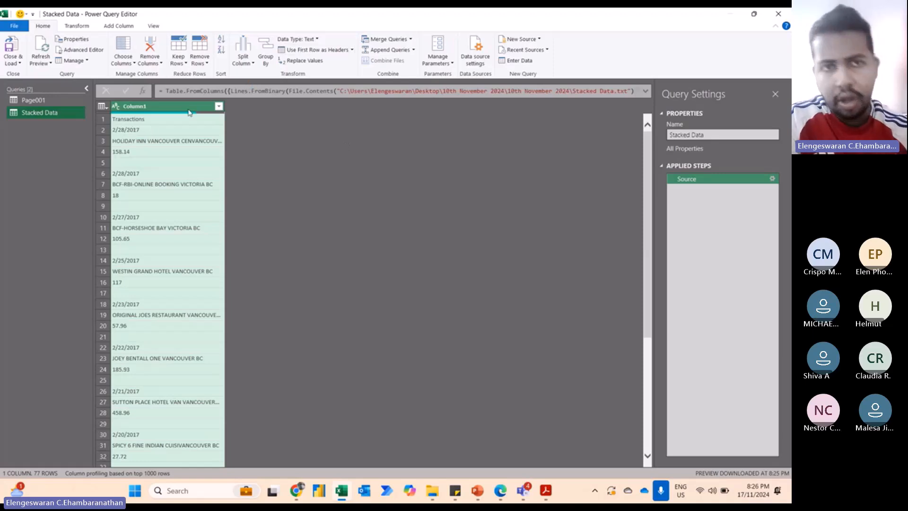
left_click(304, 51)
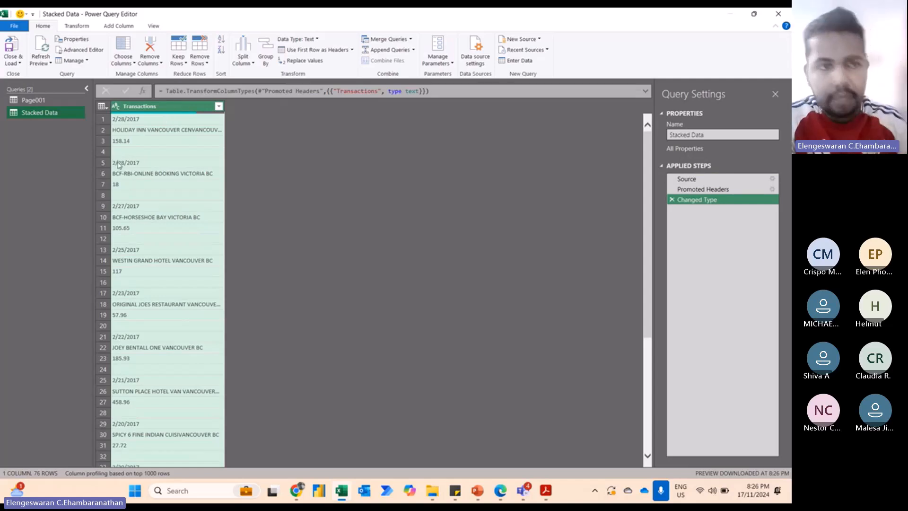
Examine the repeating date, description and amount pattern of the first three records in the Transactions column
left_click(133, 119)
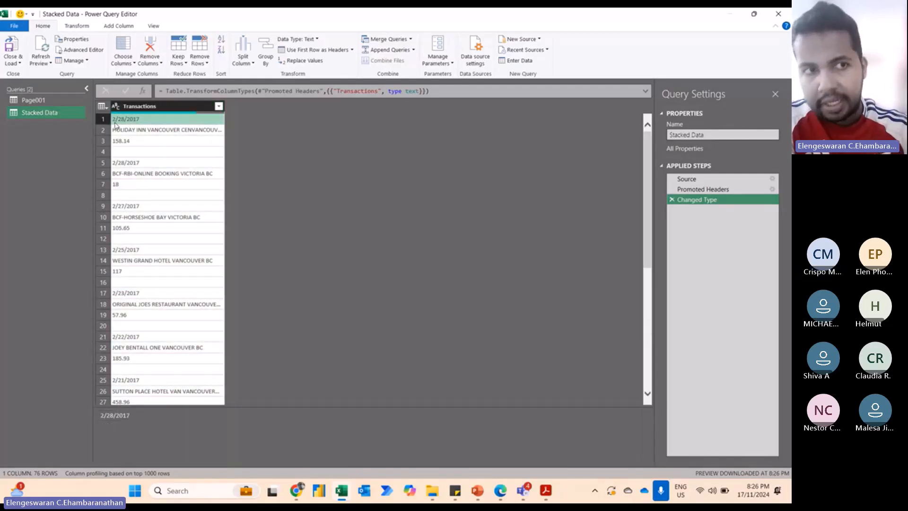
left_click(131, 135)
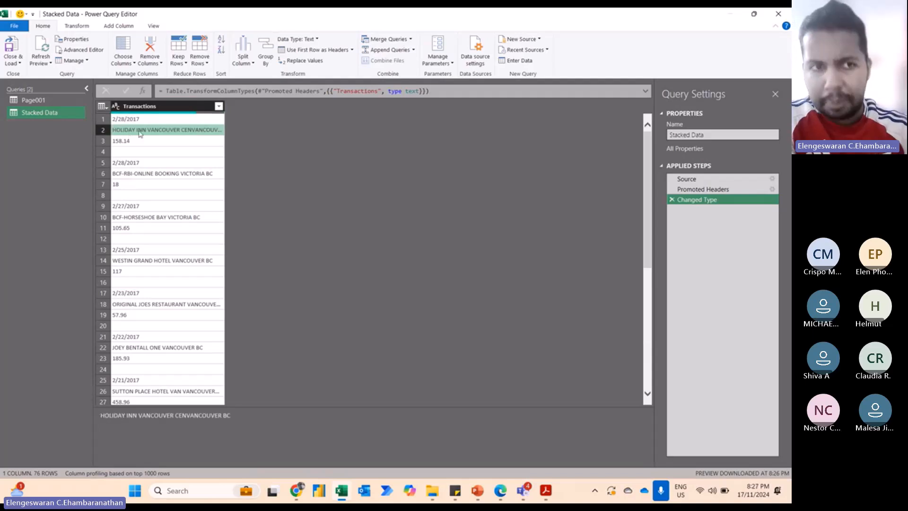
left_click(125, 144)
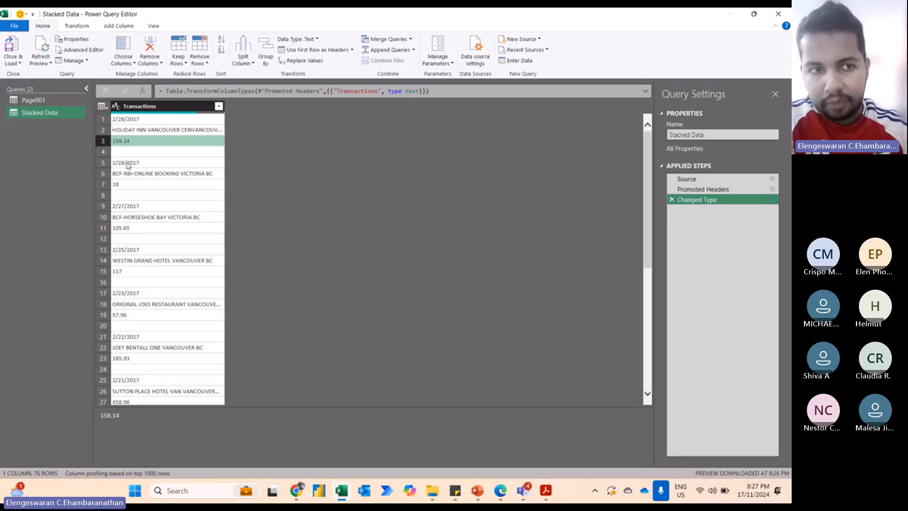
left_click(127, 164)
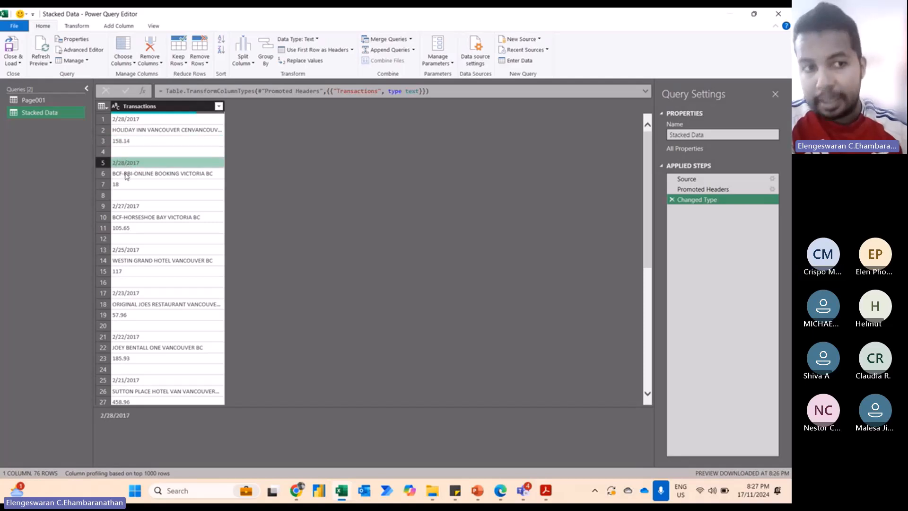
left_click(127, 175)
left_click(126, 186)
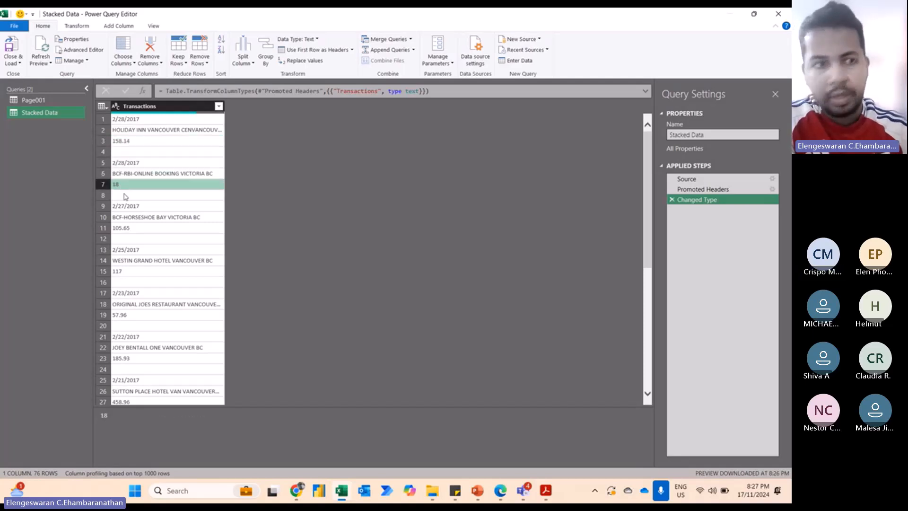
left_click(127, 207)
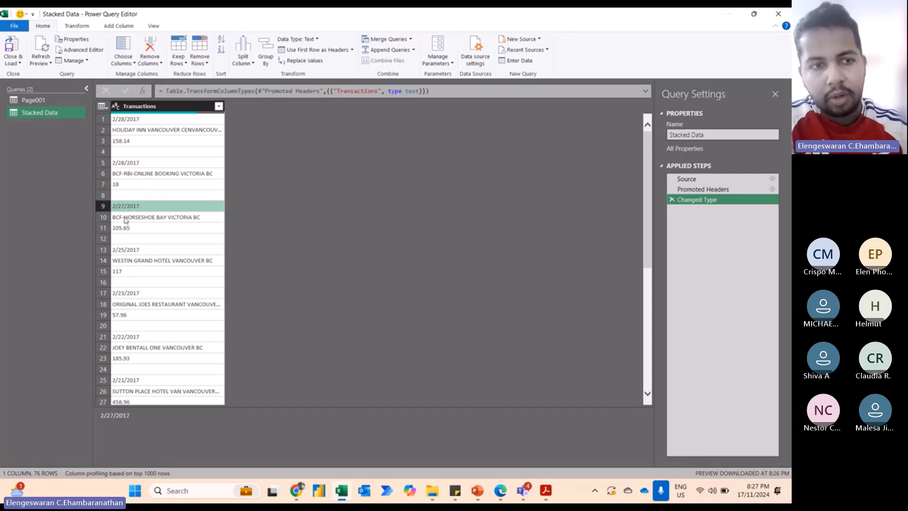
left_click(125, 218)
left_click(125, 229)
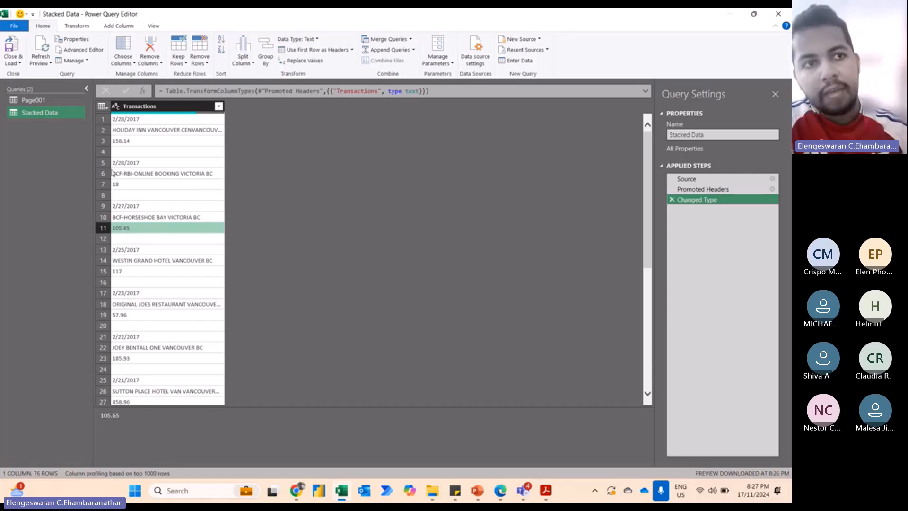
Add an index column starting at 0 to the Stacked Data query
left_click(113, 26)
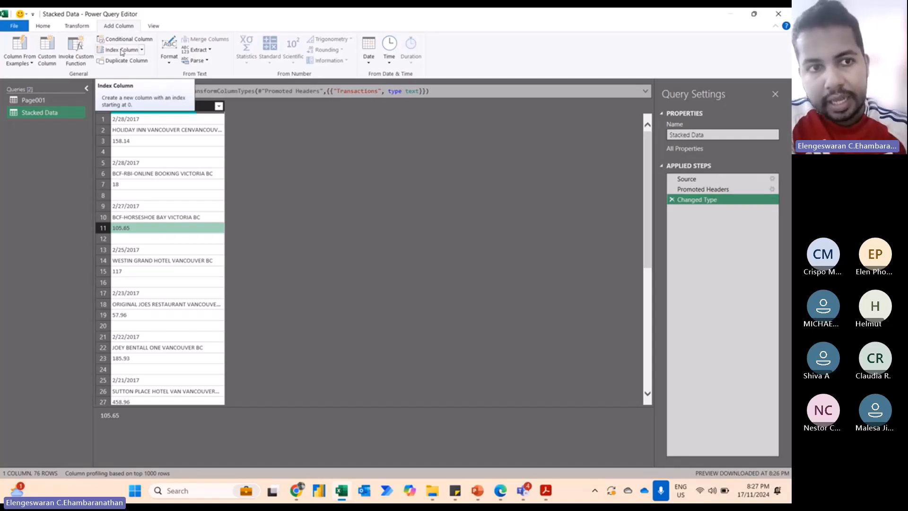
left_click(122, 51)
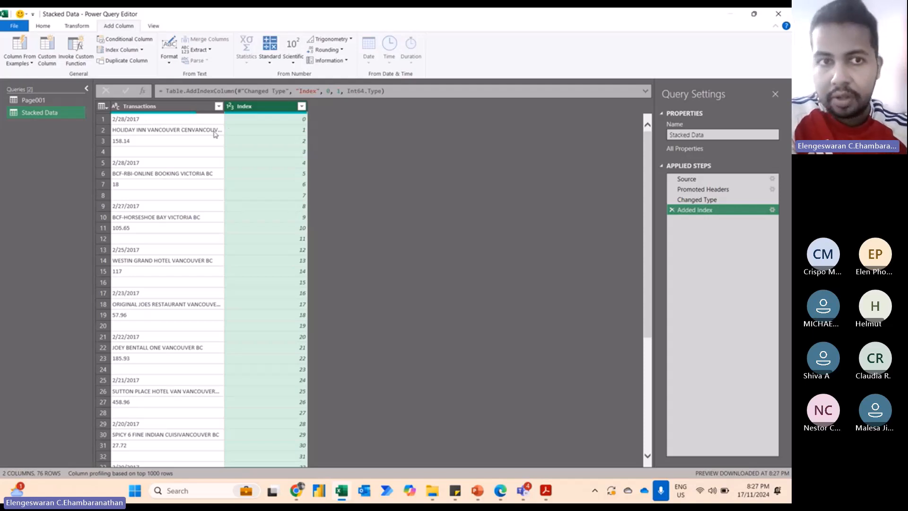
mouse_move(248, 126)
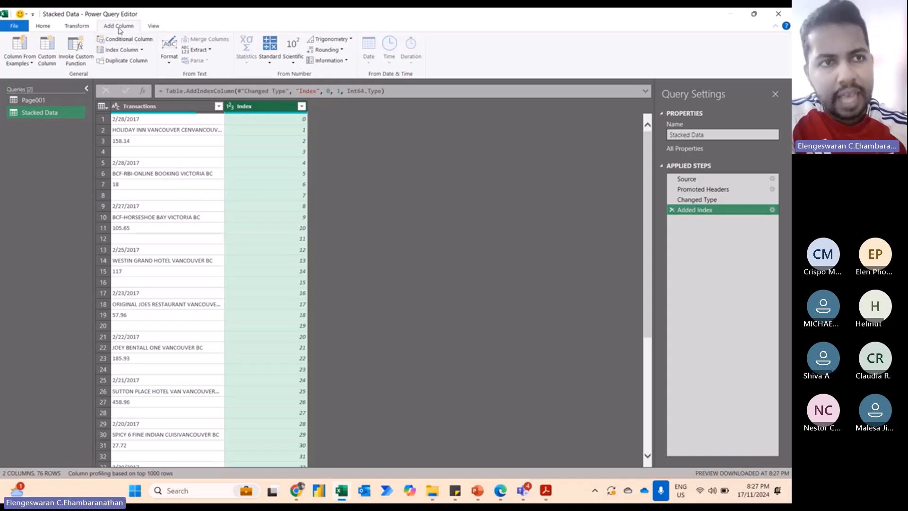
Add an integer-division column that divides Index by 4, and check how it groups the stacked records
left_click(272, 64)
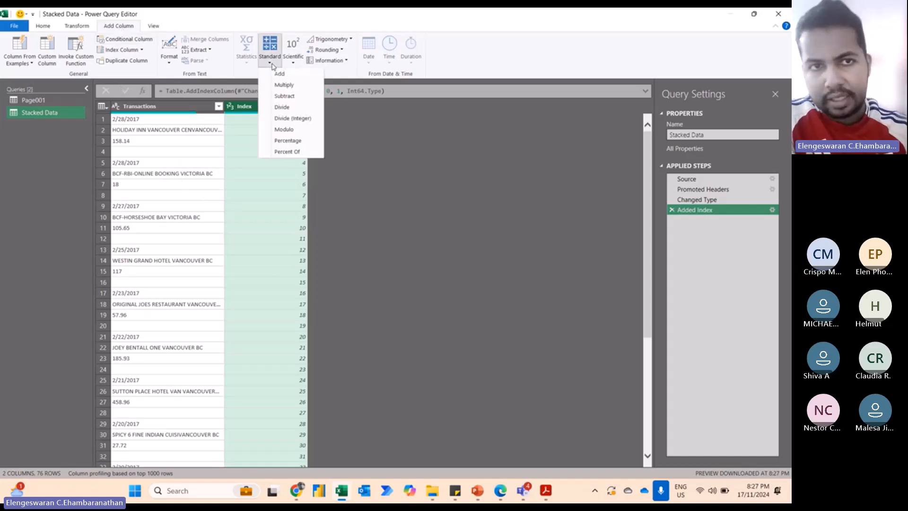
left_click(242, 108)
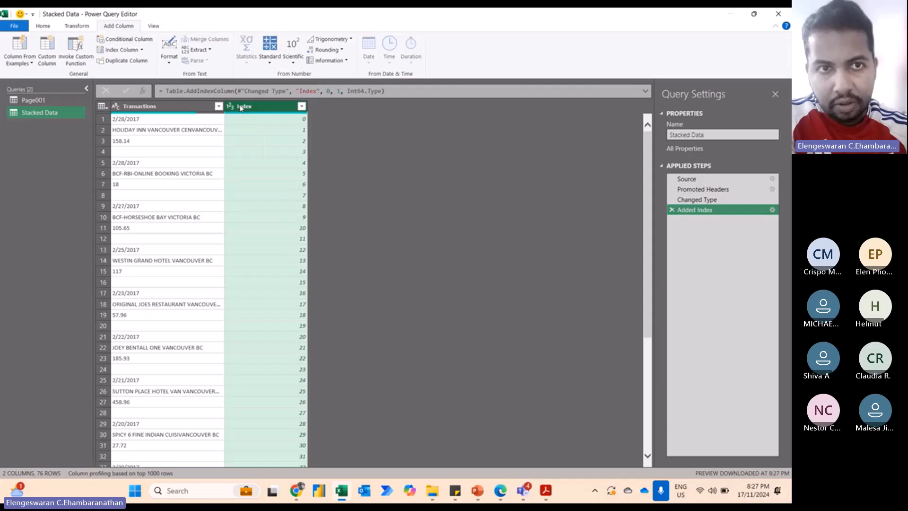
left_click(273, 63)
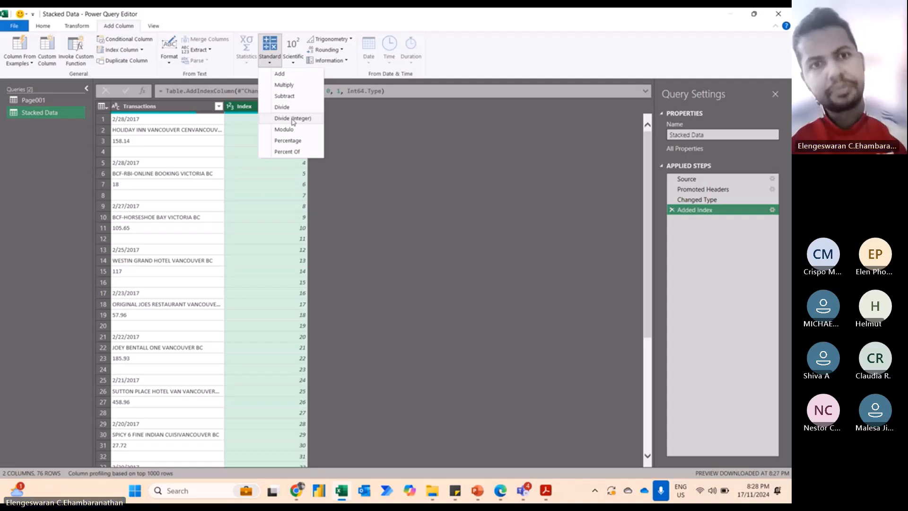
left_click(294, 122)
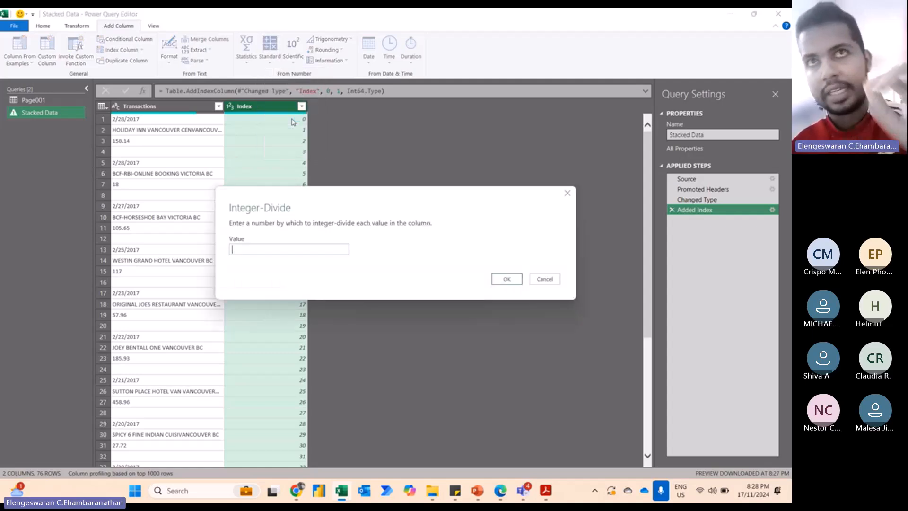
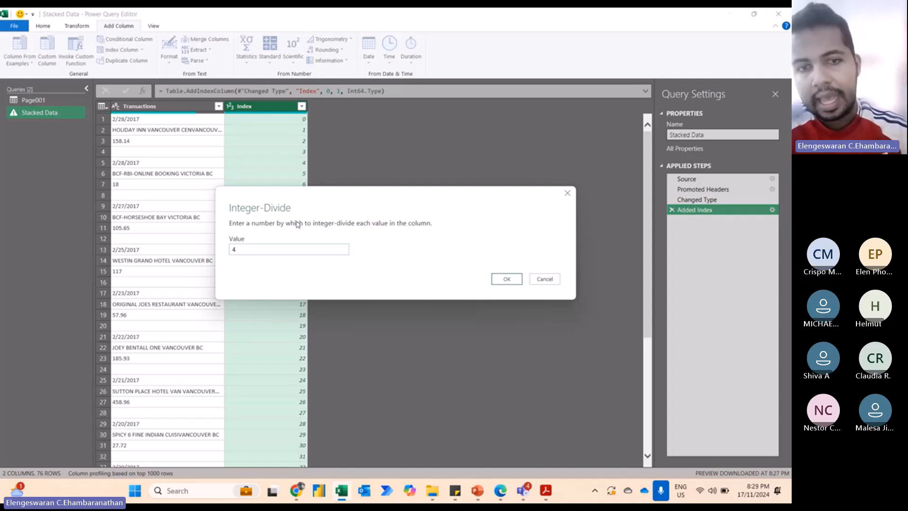
left_click(508, 279)
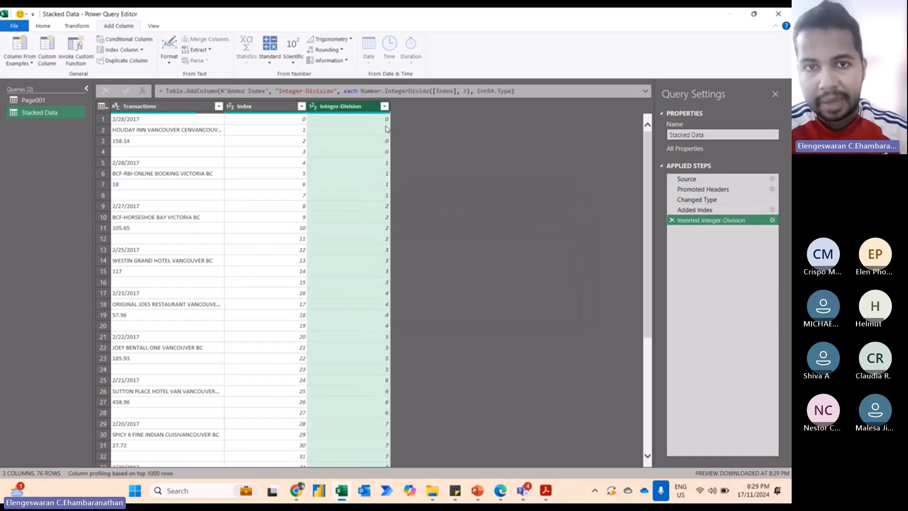
left_click(376, 119)
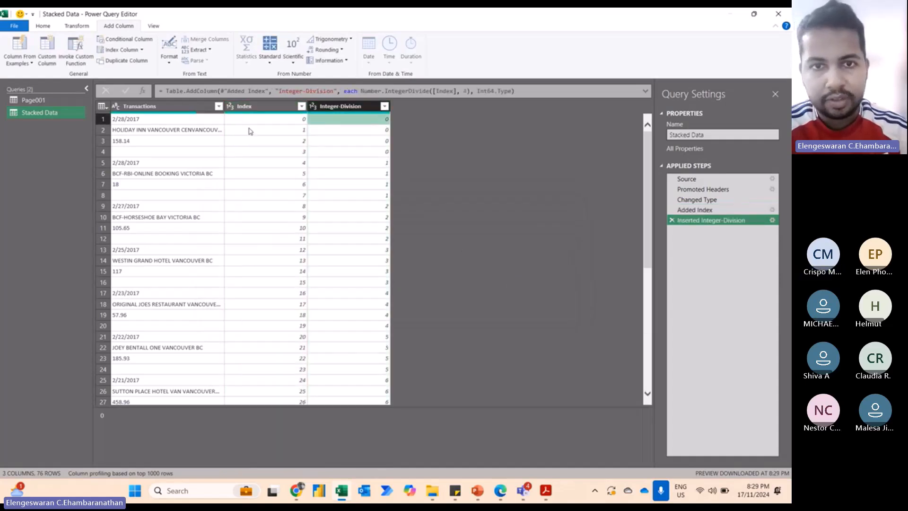
left_click(370, 164)
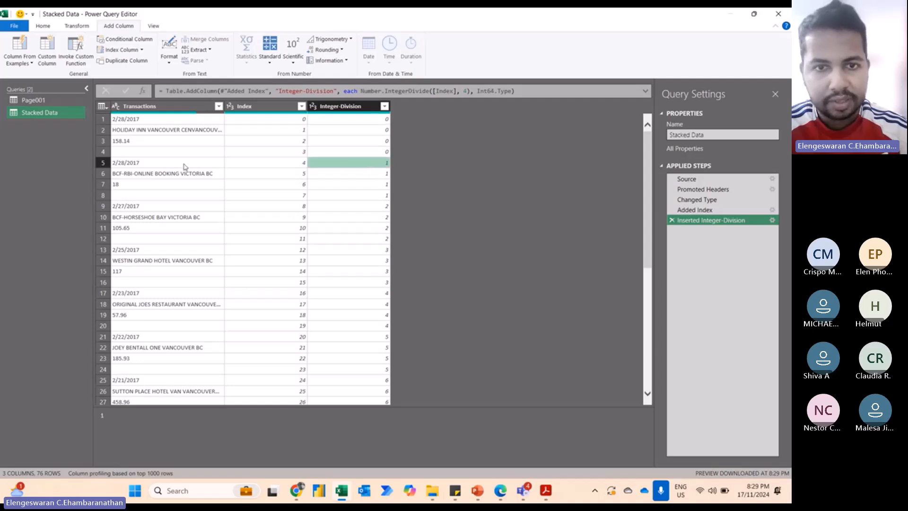
left_click(336, 208)
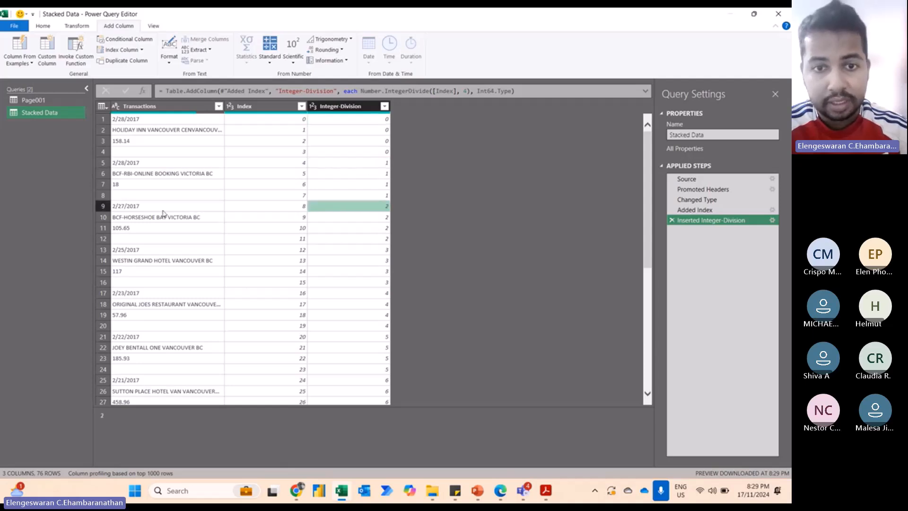
left_click(345, 255)
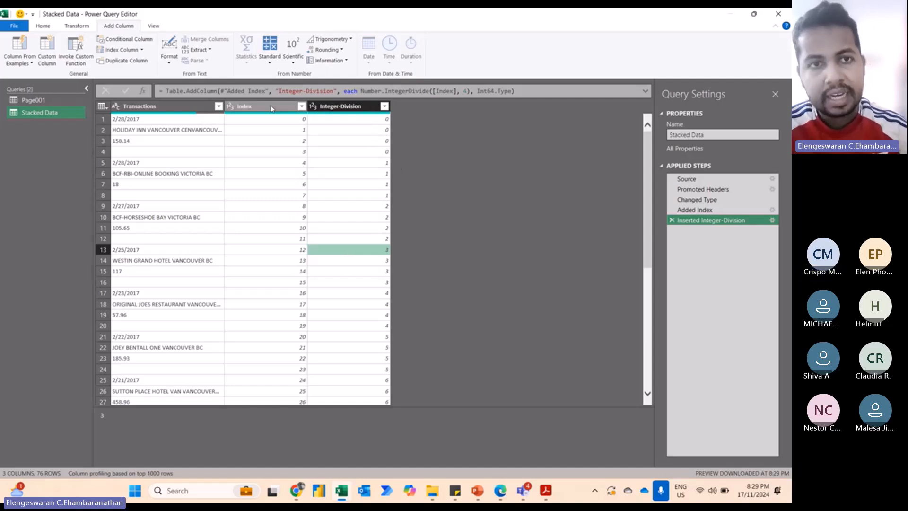
Transform the Index column in place with Modulo 4, and check the remainders against the transaction rows
left_click(266, 106)
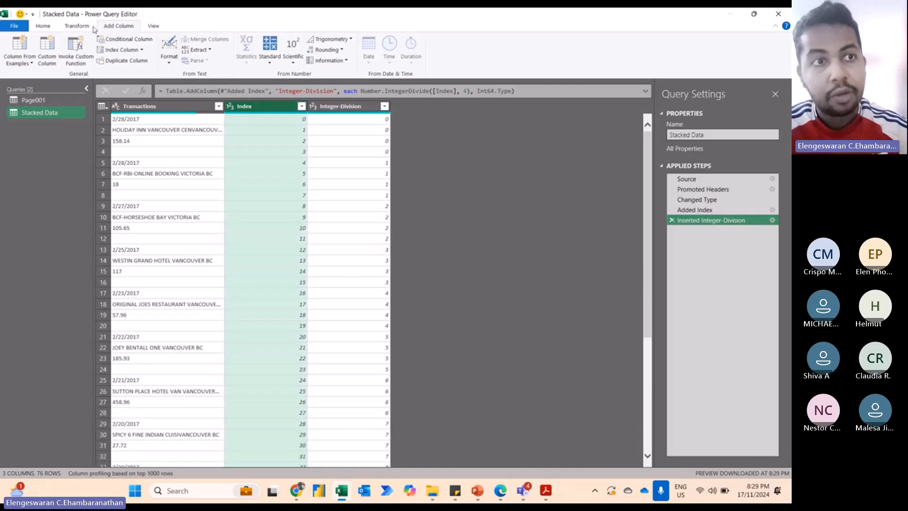
left_click(77, 28)
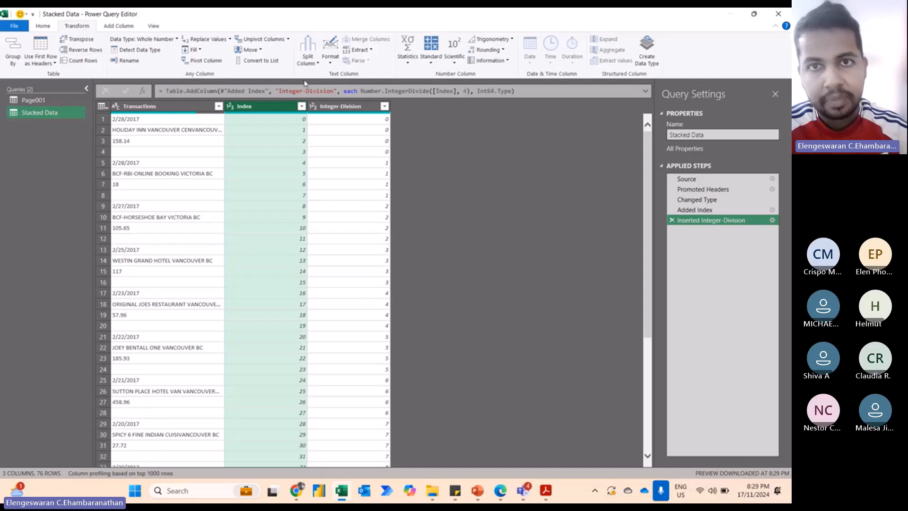
left_click(432, 65)
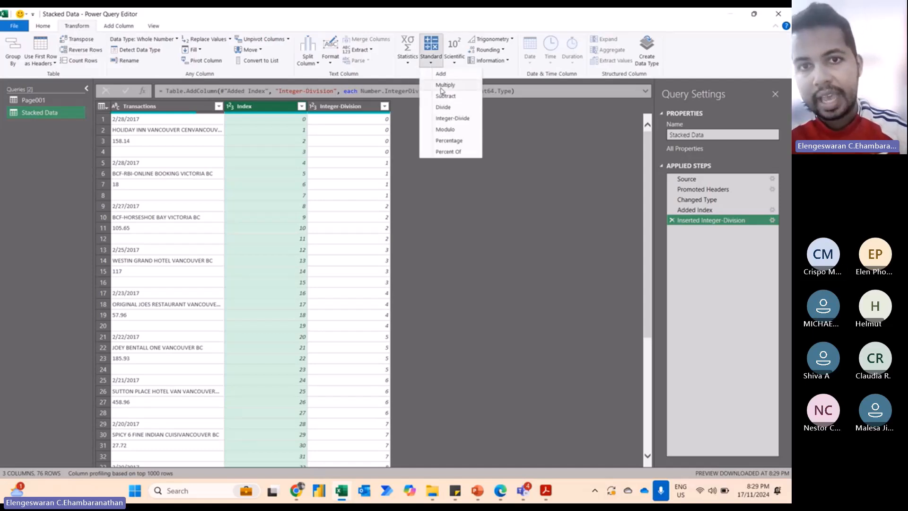
left_click(440, 130)
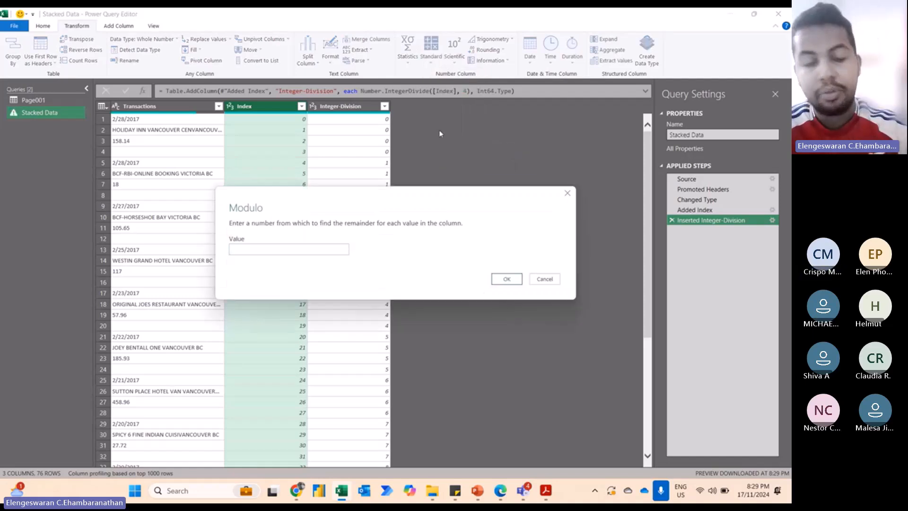
type("4")
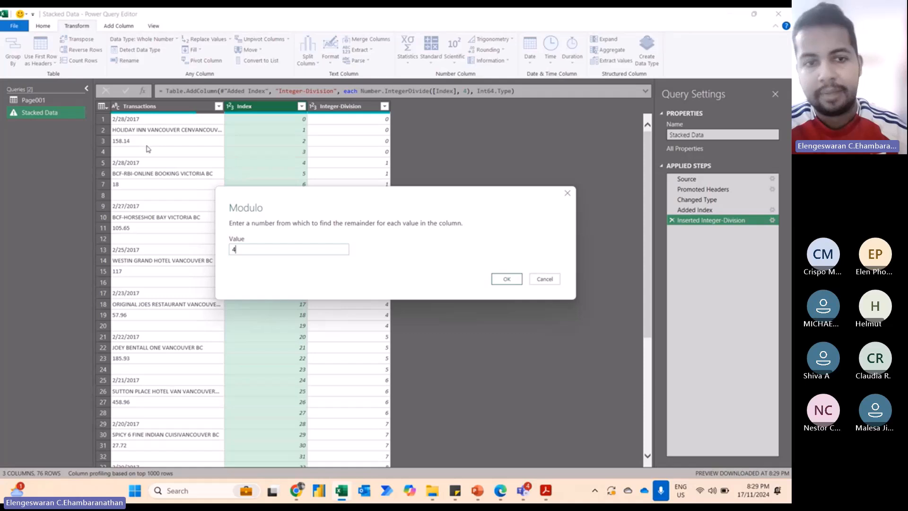
left_click(502, 279)
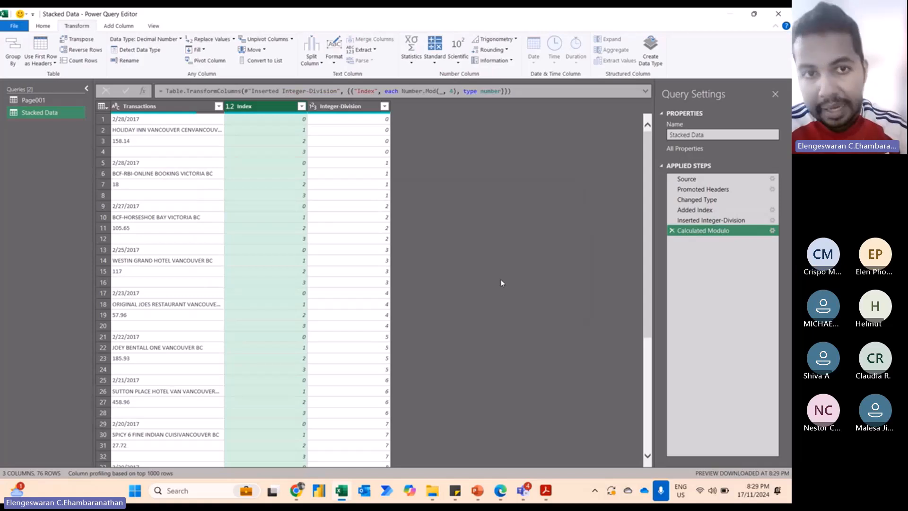
left_click(300, 121)
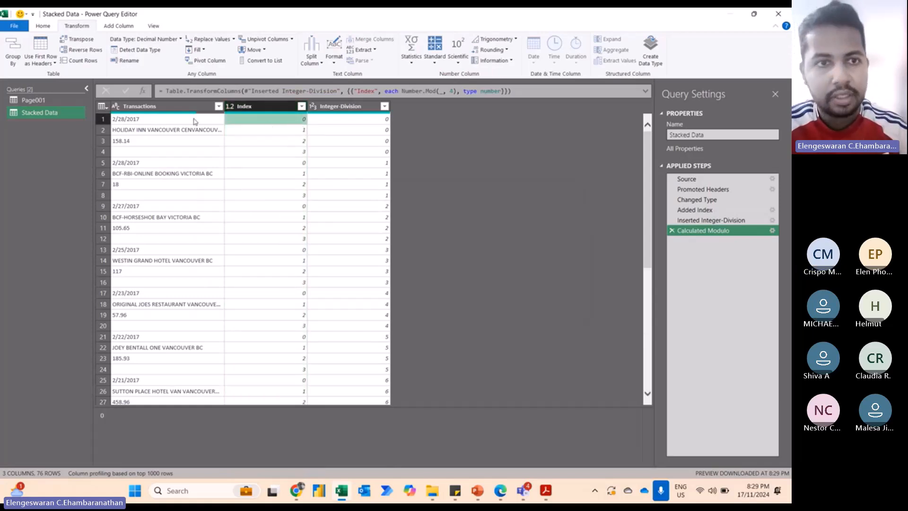
left_click(255, 131)
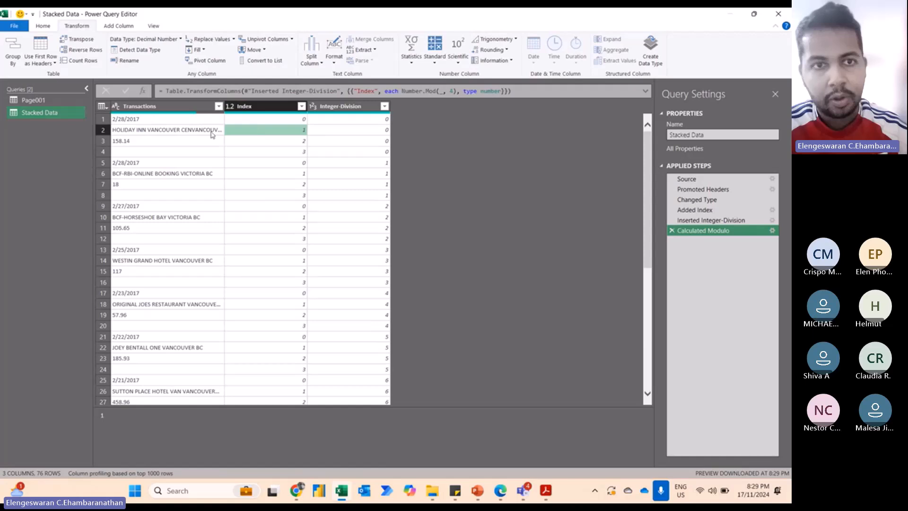
left_click(232, 152)
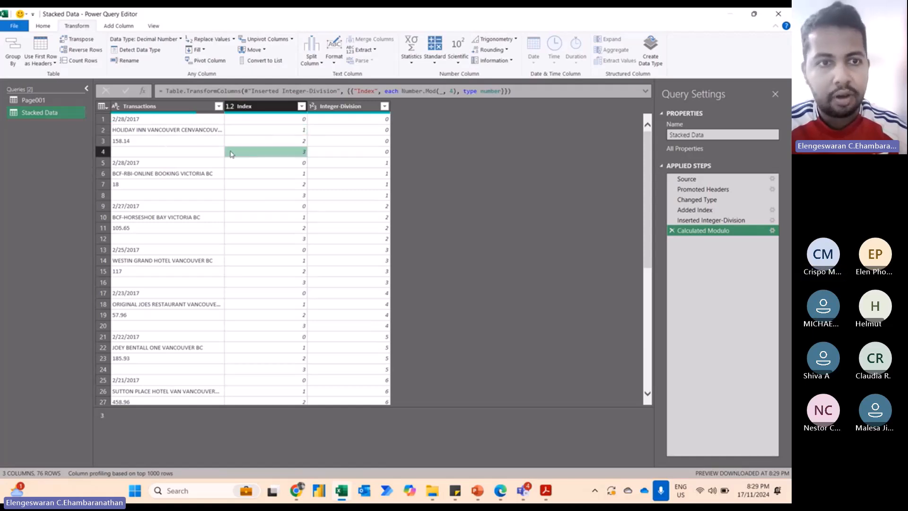
left_click(238, 162)
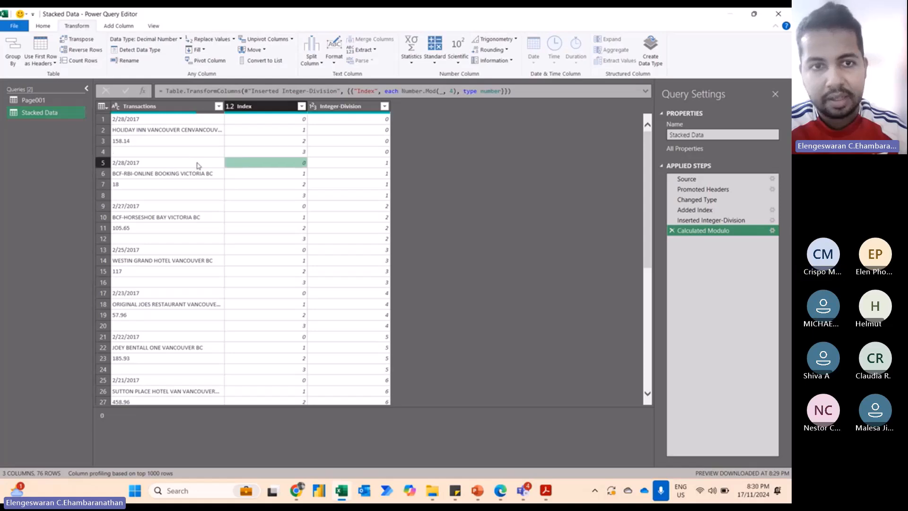
Pivot the Index column with Transactions as the values column and the aggregate function set to Don't Aggregate
left_click(265, 174)
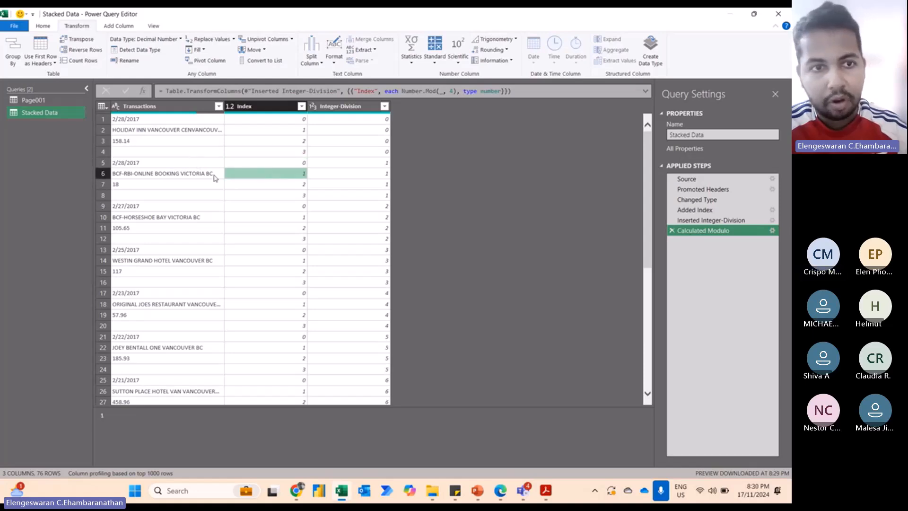
left_click(250, 186)
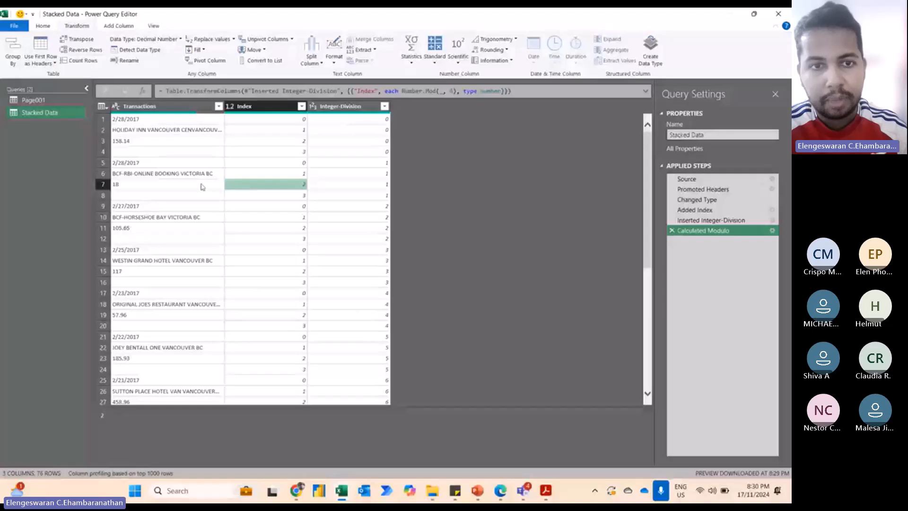
left_click(243, 195)
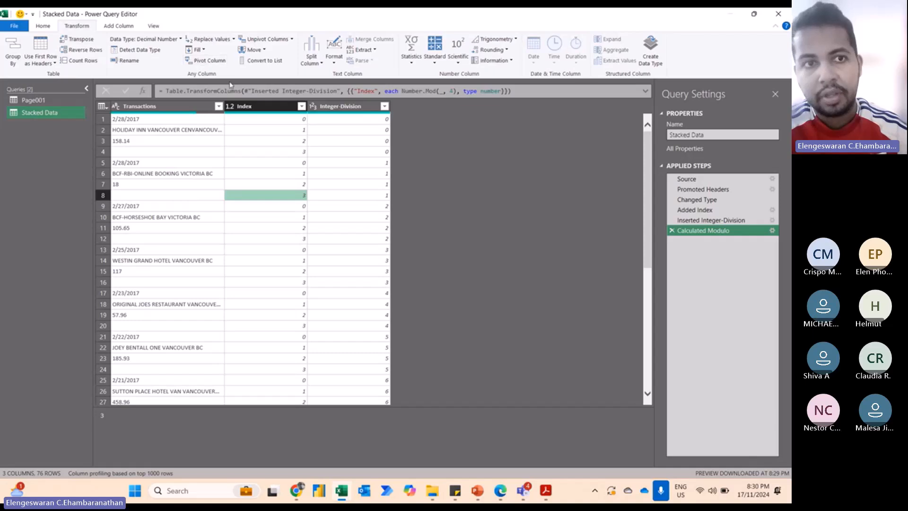
left_click(253, 106)
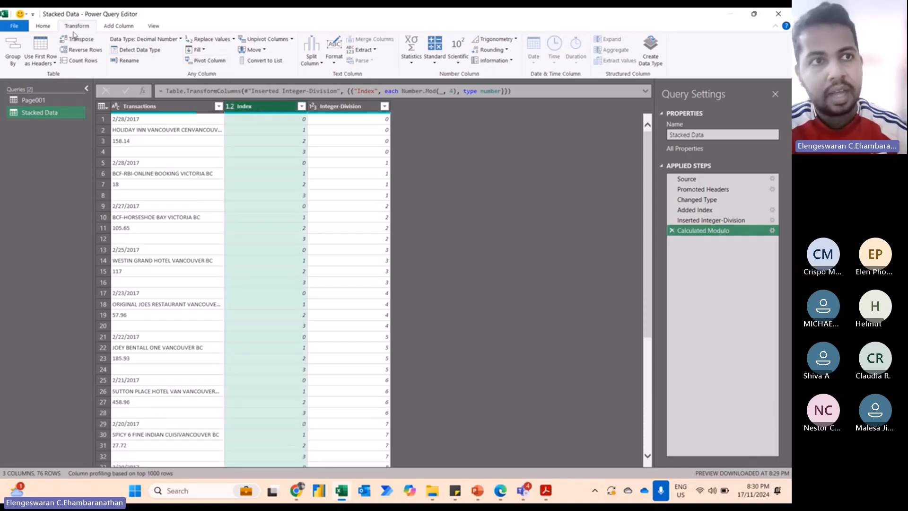
left_click(209, 61)
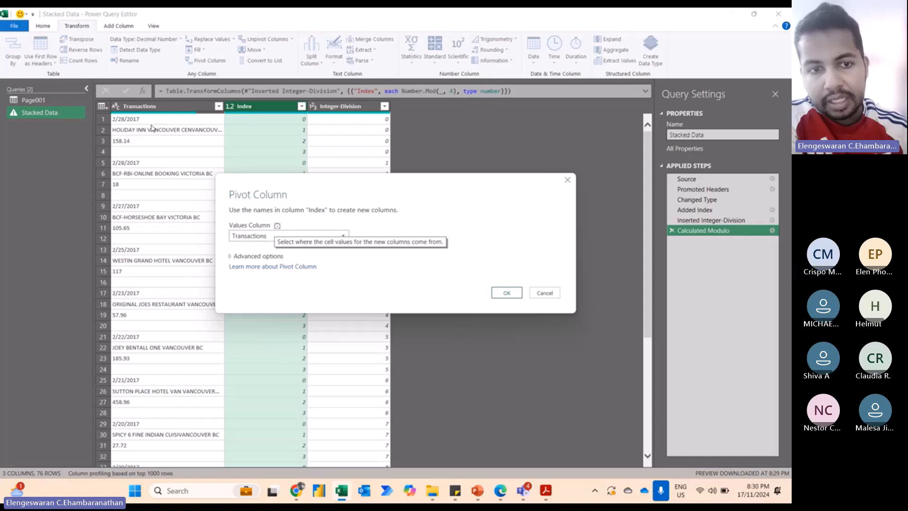
left_click(230, 256)
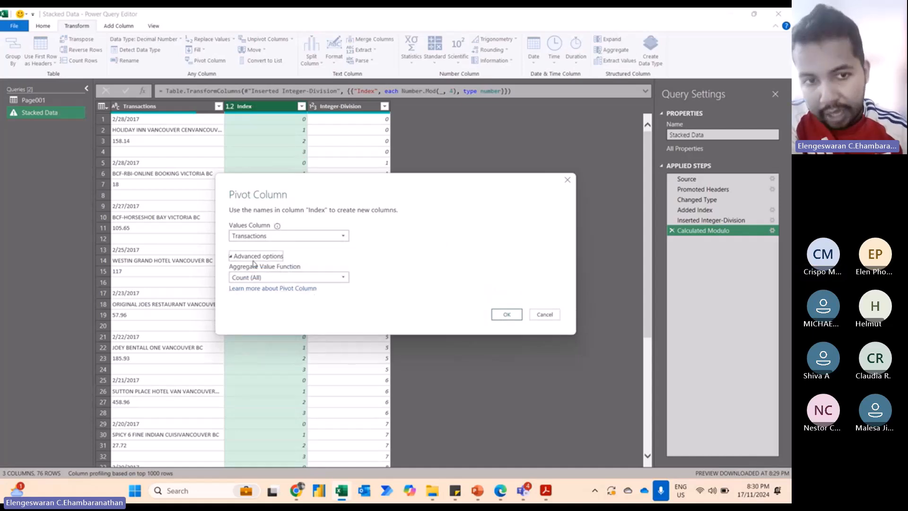
left_click(260, 276)
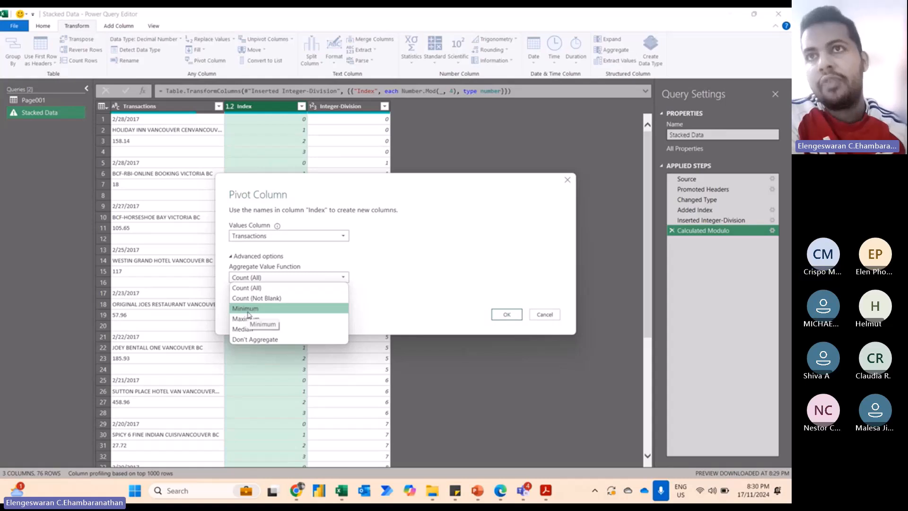
left_click(269, 340)
left_click(508, 315)
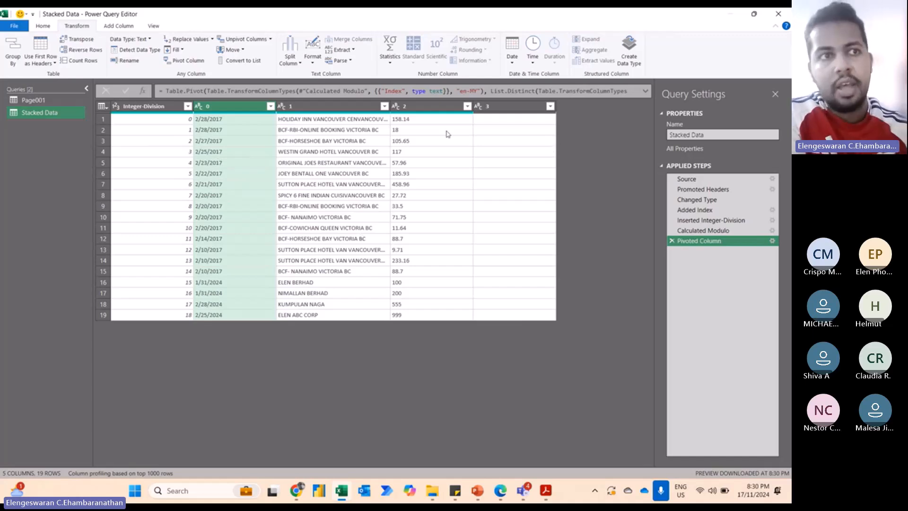
Keep only columns 0, 1 and 2 of the pivoted table, removing the Integer-Division column and column 3
left_click(45, 29)
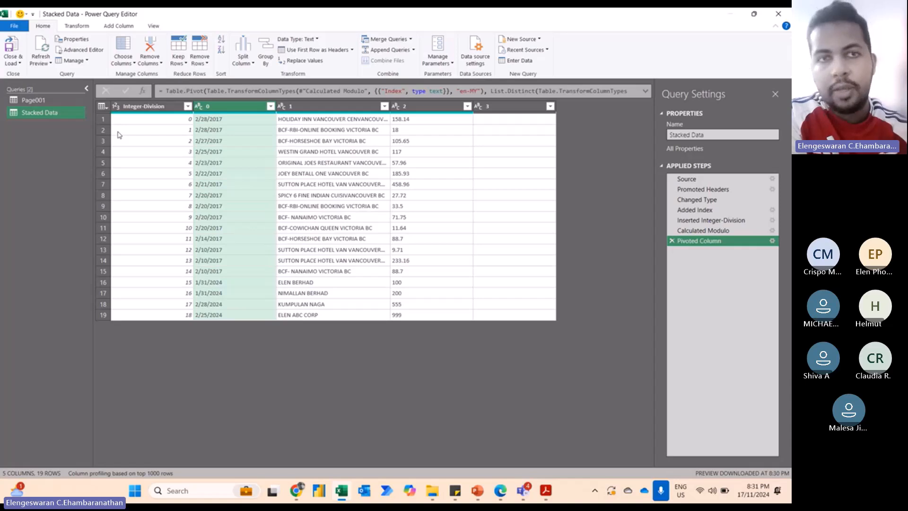
left_click(151, 106)
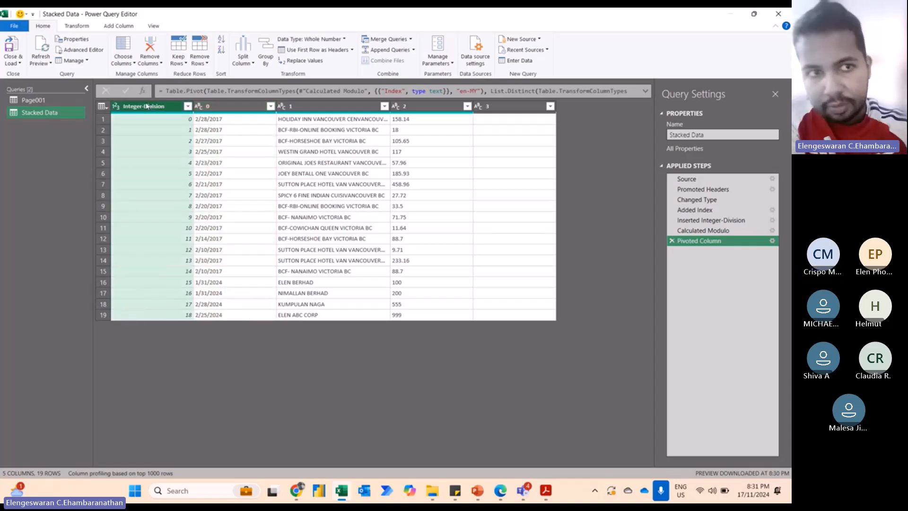
left_click(516, 106)
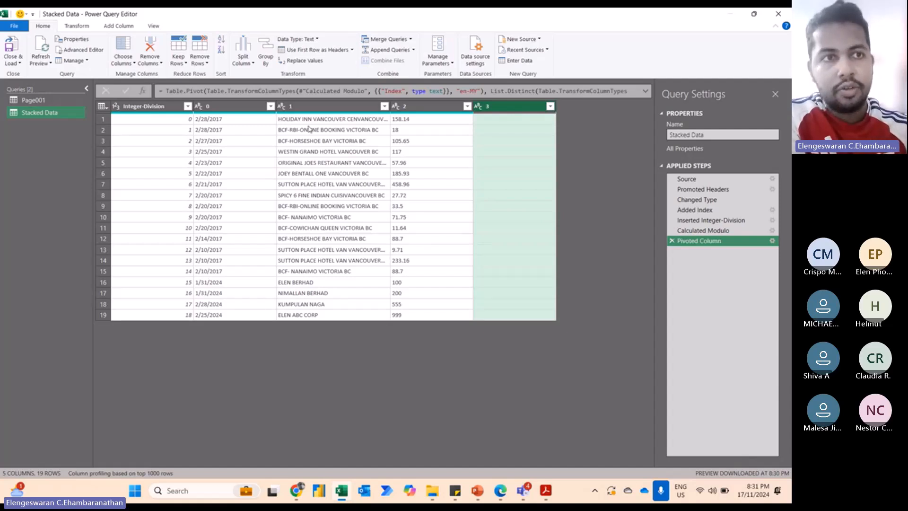
left_click(127, 48)
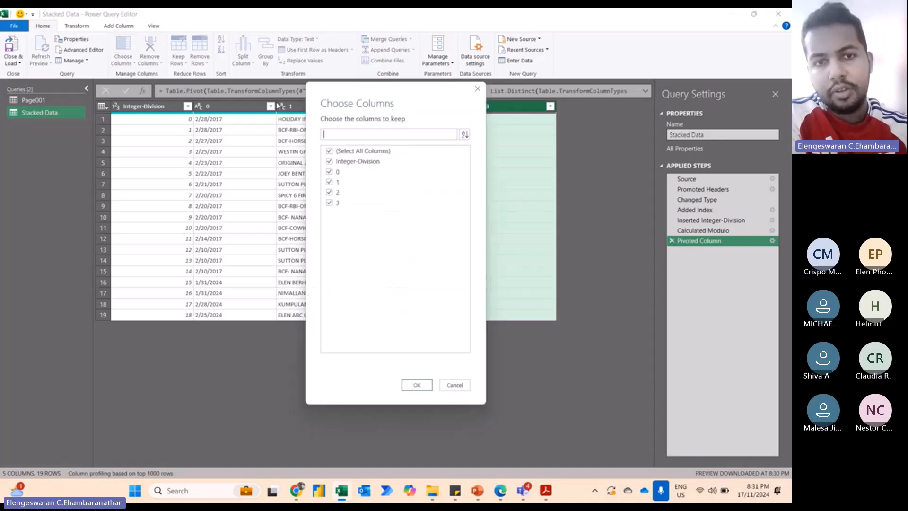
left_click(328, 152)
left_click_drag(330, 89, 577, 110)
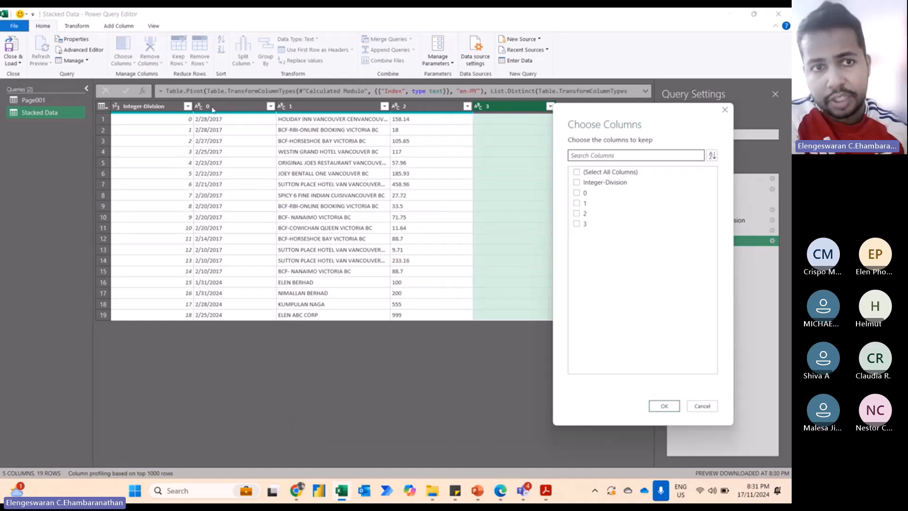
left_click(578, 195)
left_click(578, 204)
left_click(577, 214)
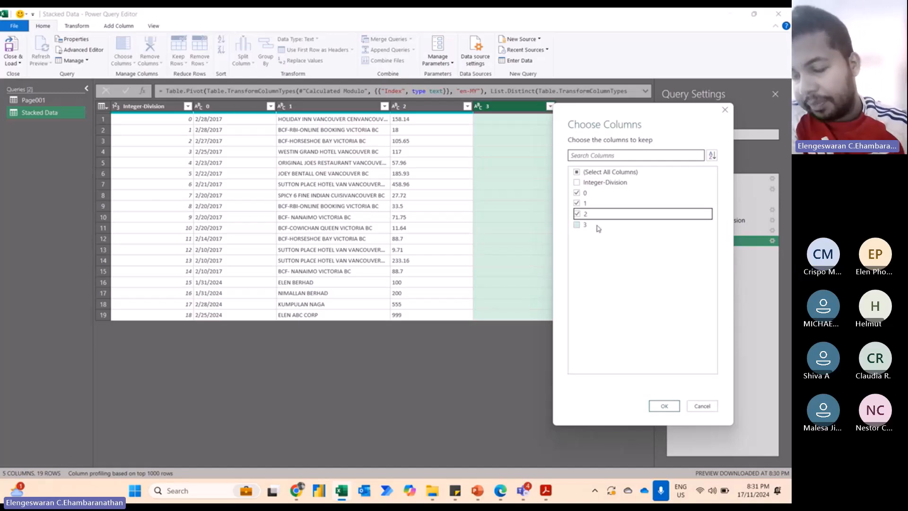
left_click(663, 406)
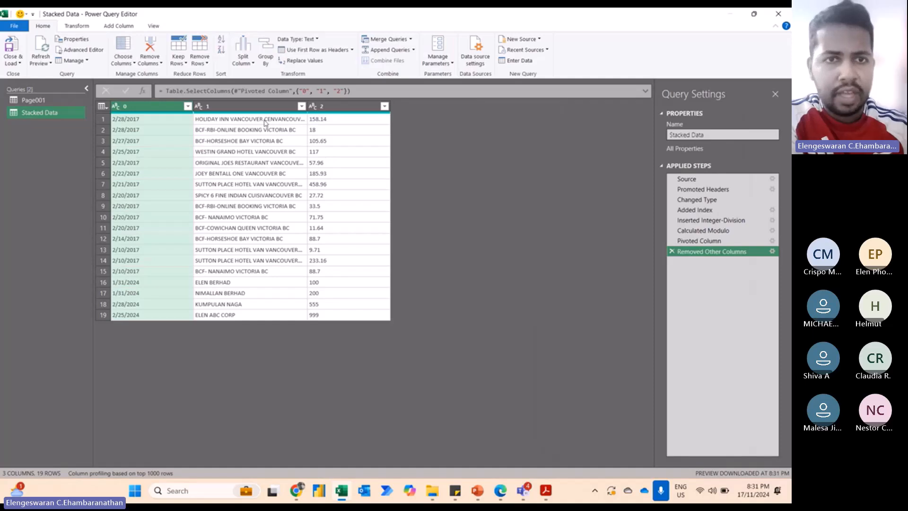
Rename column 2, which holds the transaction values, as Amount
left_click(331, 106)
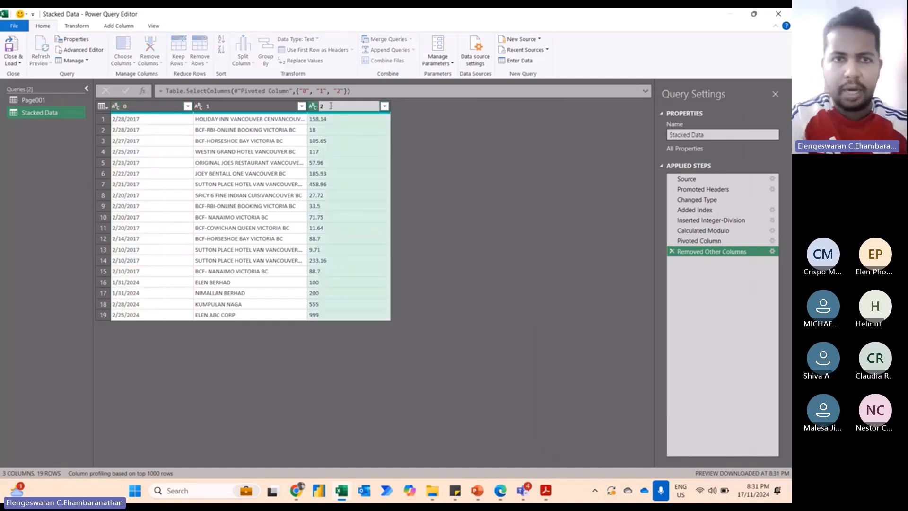
key("Caps_Lock")
key("Caps_Lock")
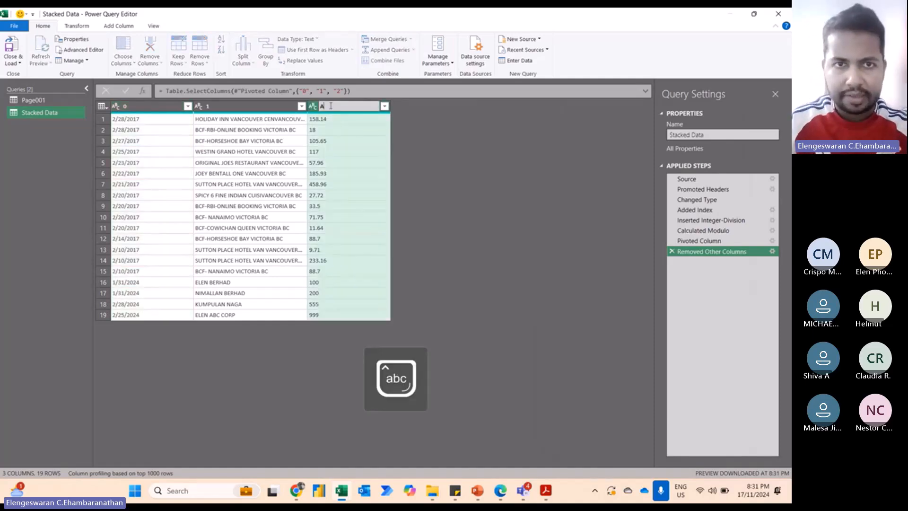
type("Amount")
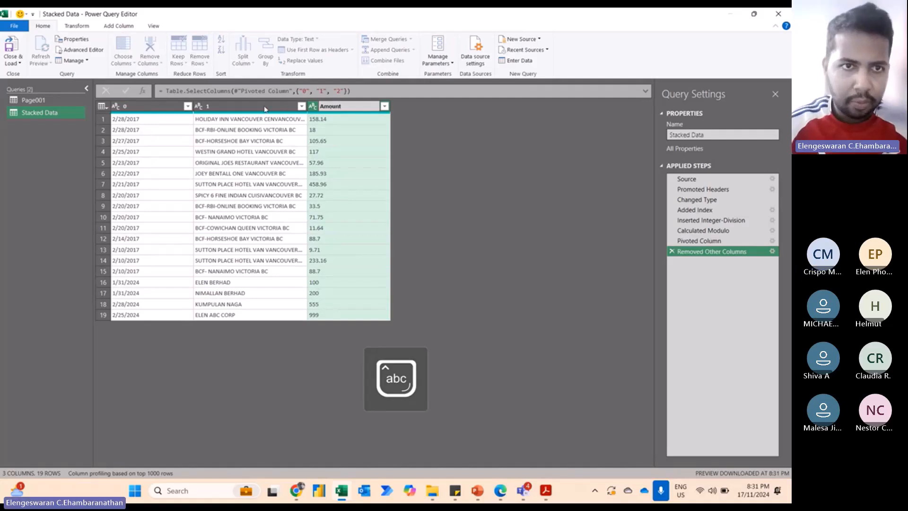
Rename column 1, which holds the transaction descriptions, as Company Name
double_click(265, 106)
key("Caps_Lock")
type("C")
key("Caps_Lock")
type("ompany")
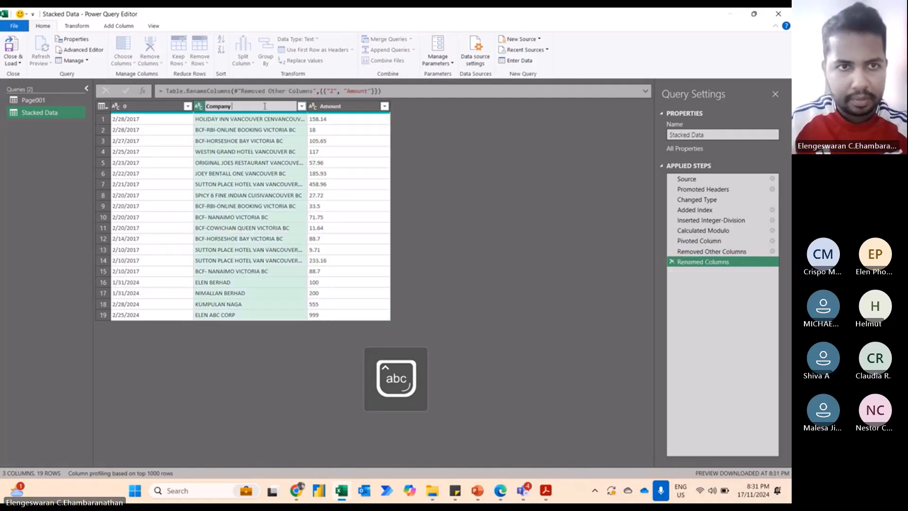
key("Caps_Lock")
type("N")
key("Caps_Lock")
type("ame")
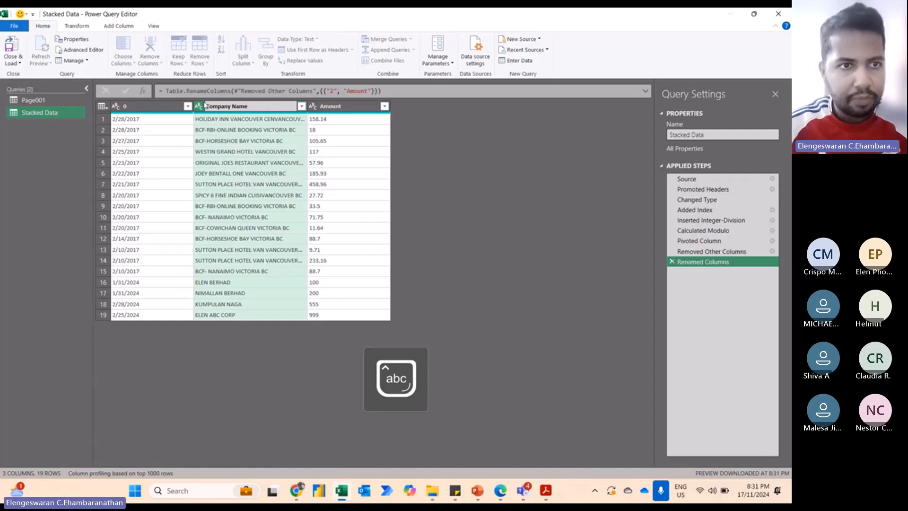
key("Return")
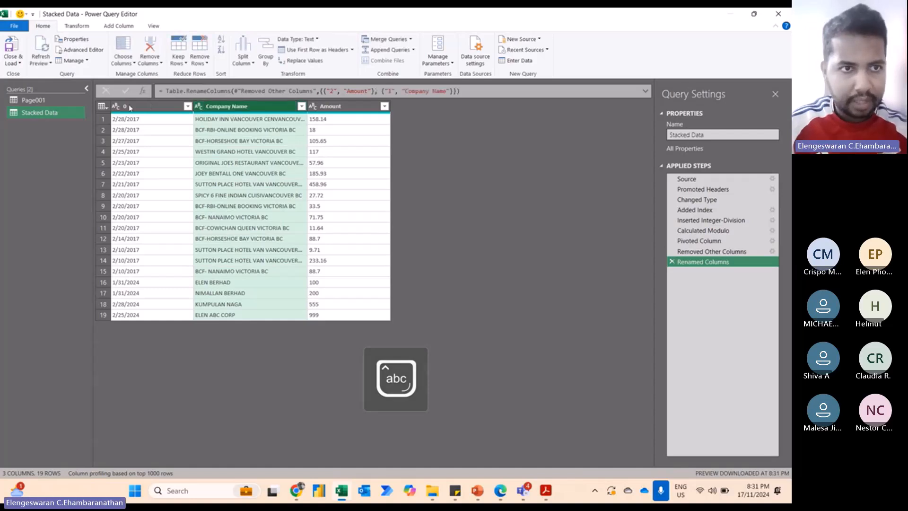
Rename column 0, which holds the transaction dates, as Date
double_click(128, 106)
key("Caps_Lock")
type("D")
key("Caps_Lock")
type("ate")
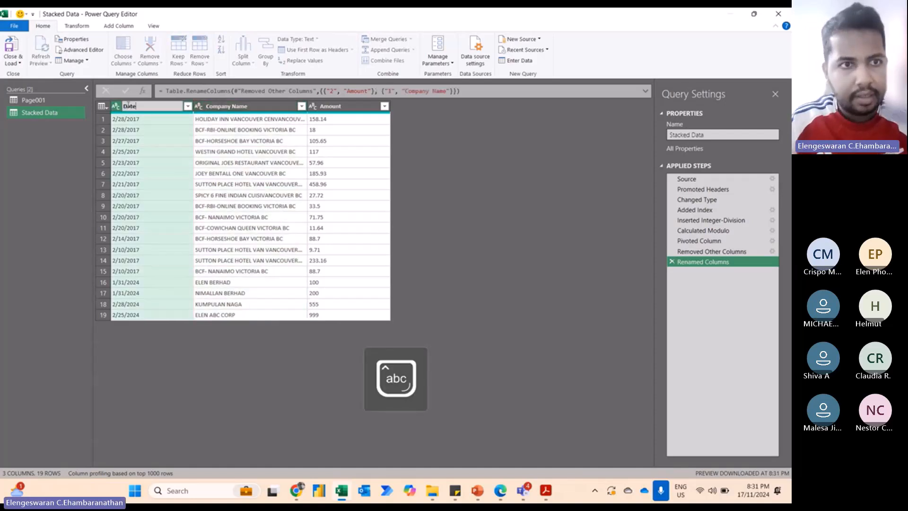
key("Return")
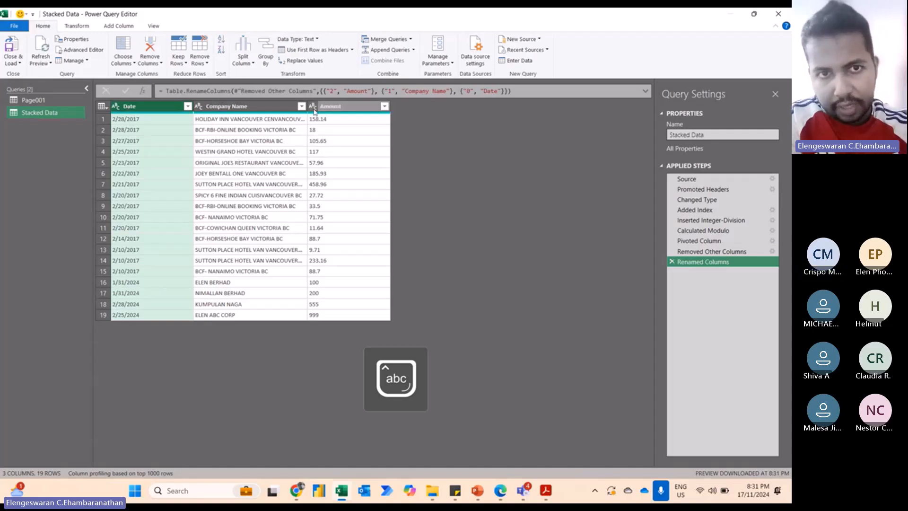
Open the data type choices for the Amount column
left_click(313, 106)
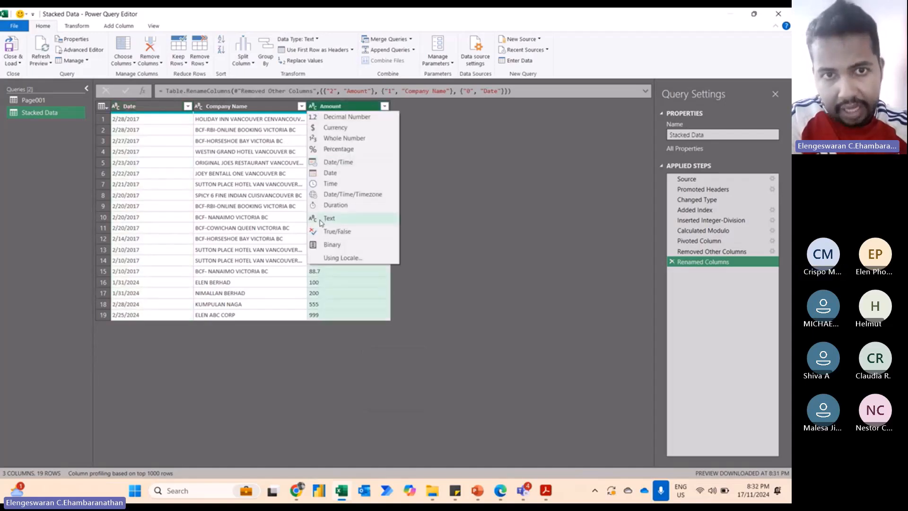
Try to set the Amount column to Whole Number and the Date column to Date, and delete that type-change step
left_click(345, 138)
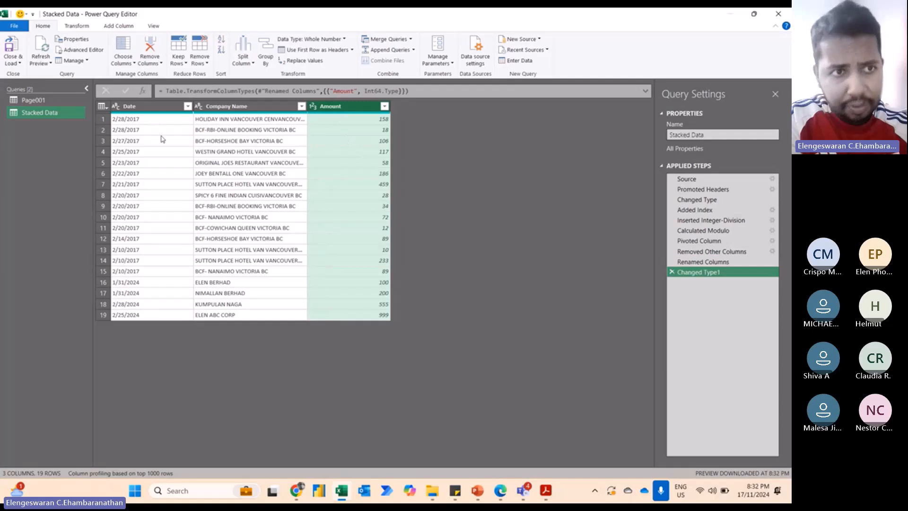
left_click(116, 106)
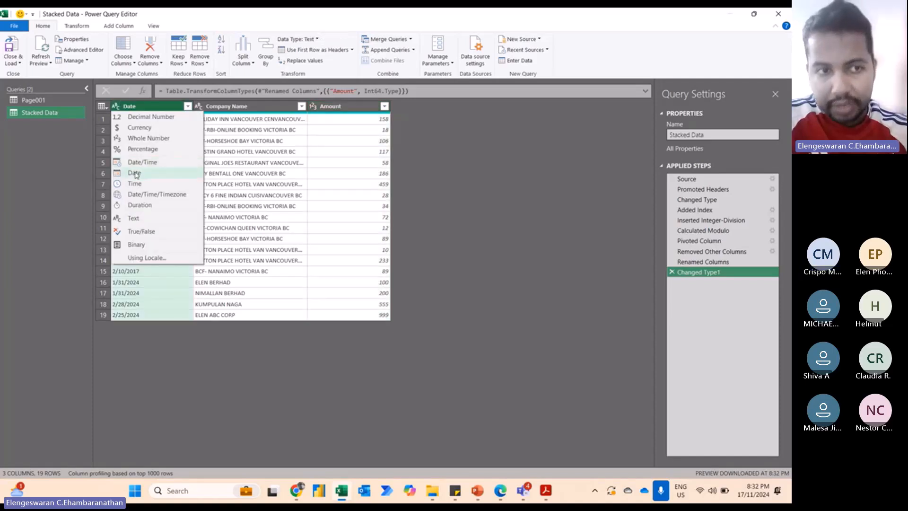
left_click(135, 174)
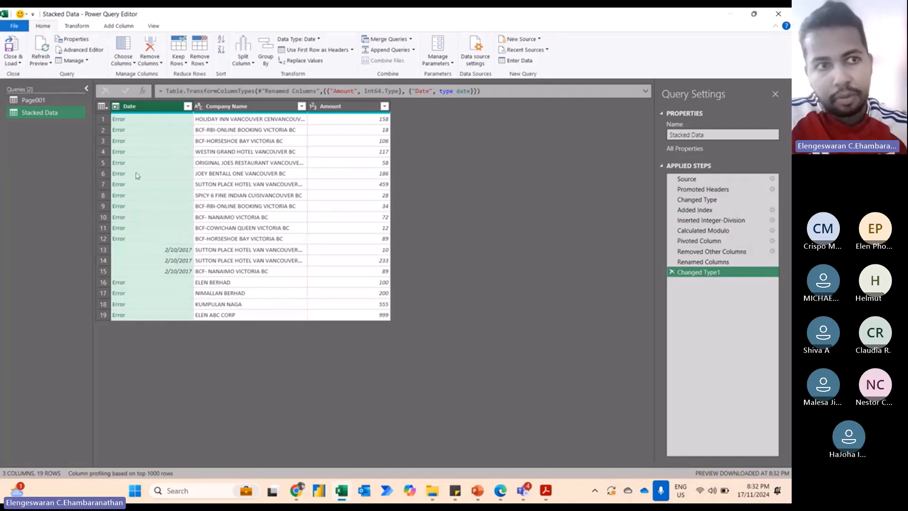
left_click(671, 273)
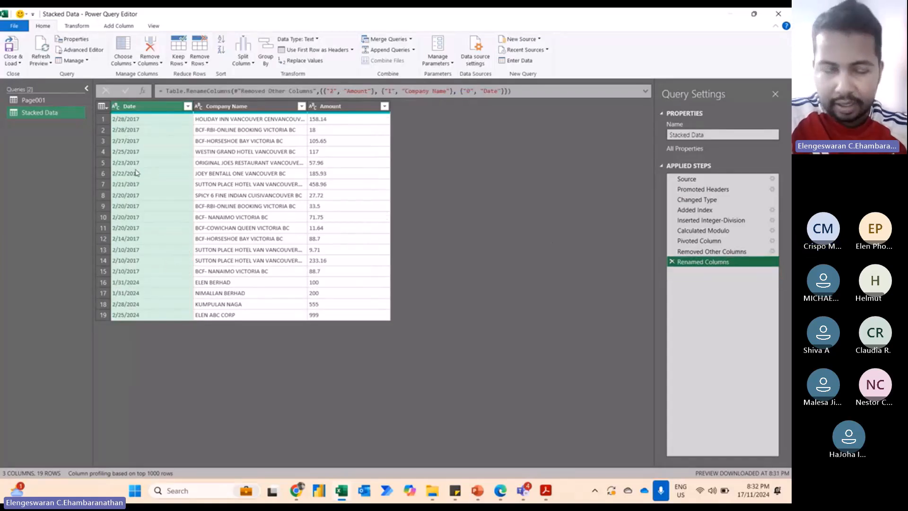
Change the Date column's type using locale, with data type Date and locale English (United States)
left_click(116, 111)
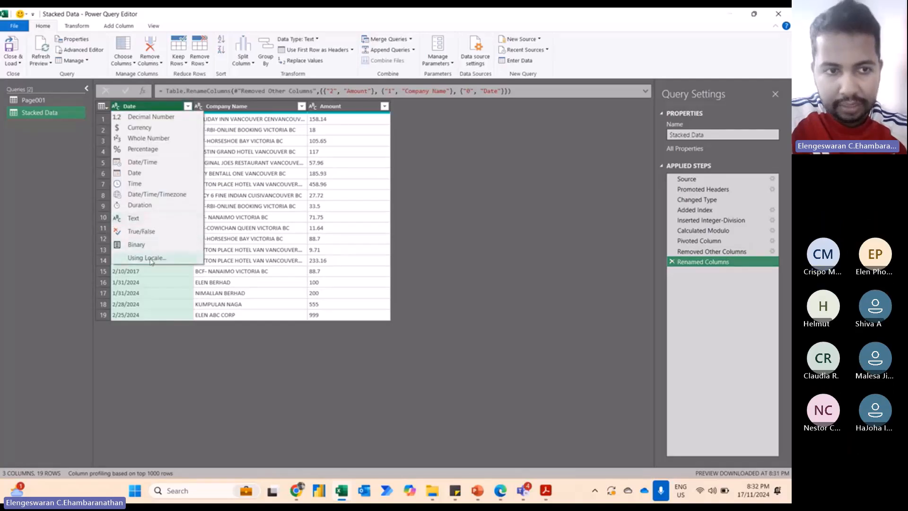
key("Escape")
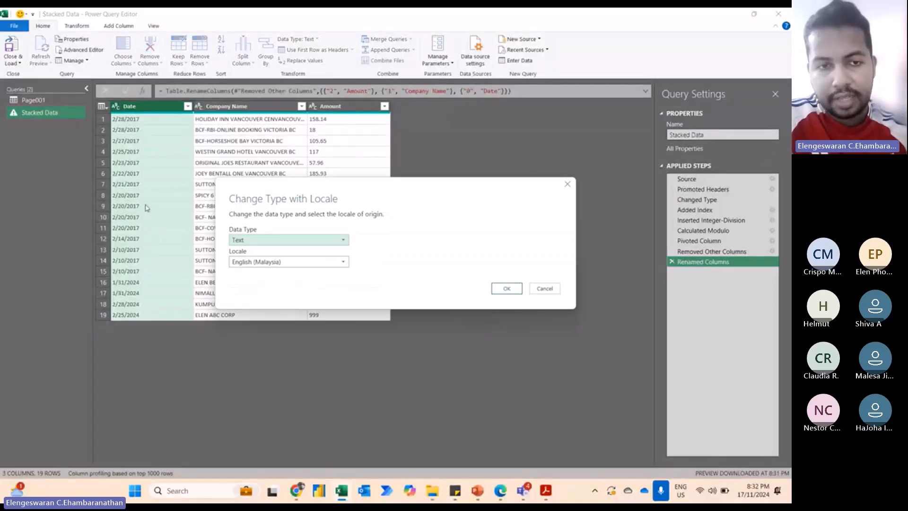
left_click(267, 241)
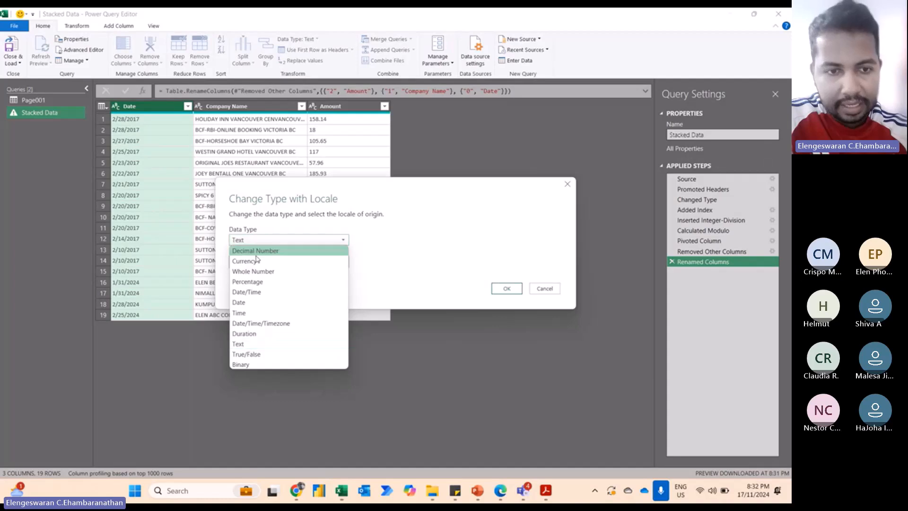
left_click(245, 302)
left_click(285, 262)
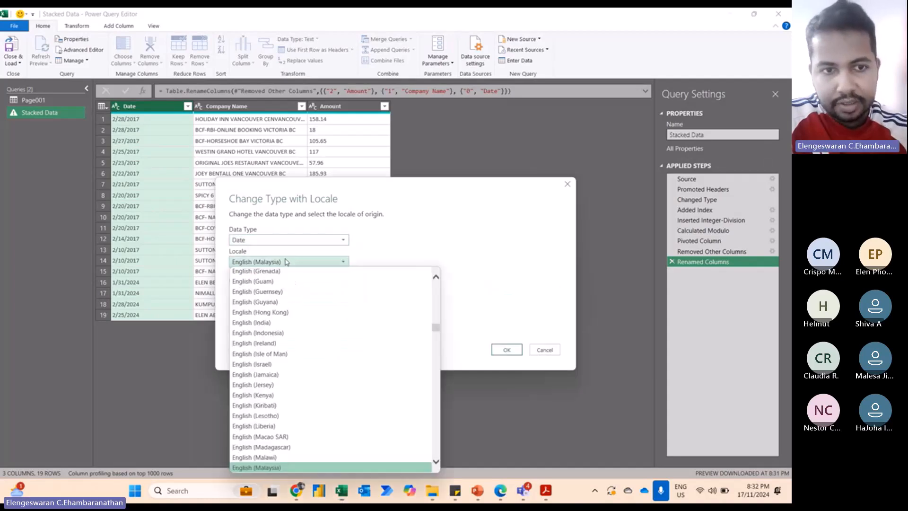
scroll(287, 379, "down", 10)
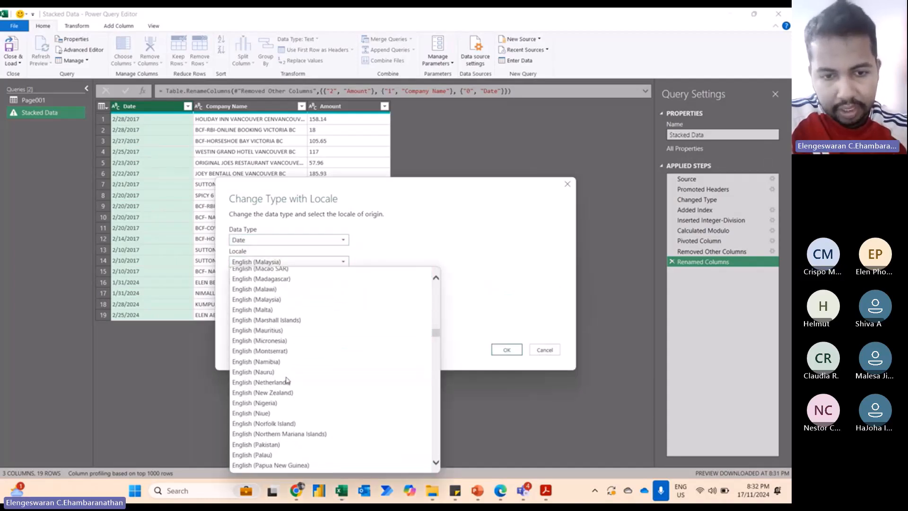
scroll(287, 379, "down", 8)
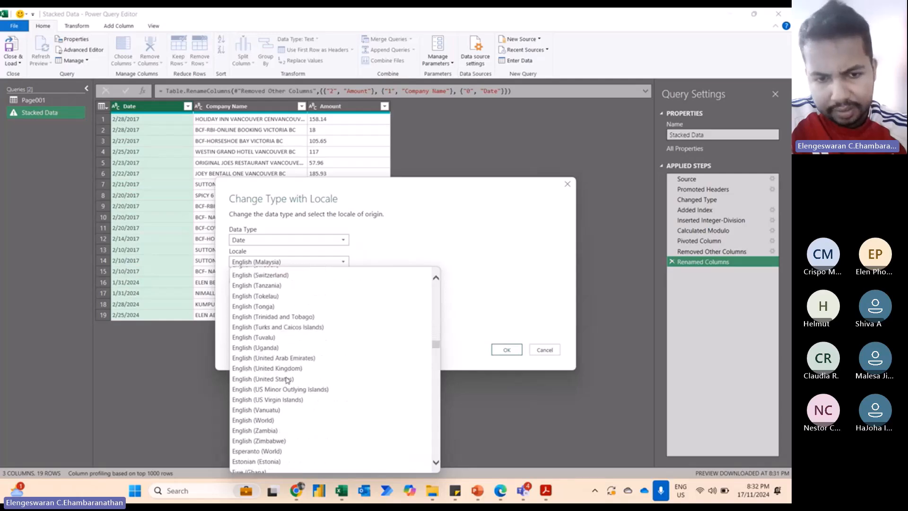
scroll(287, 379, "down", 1)
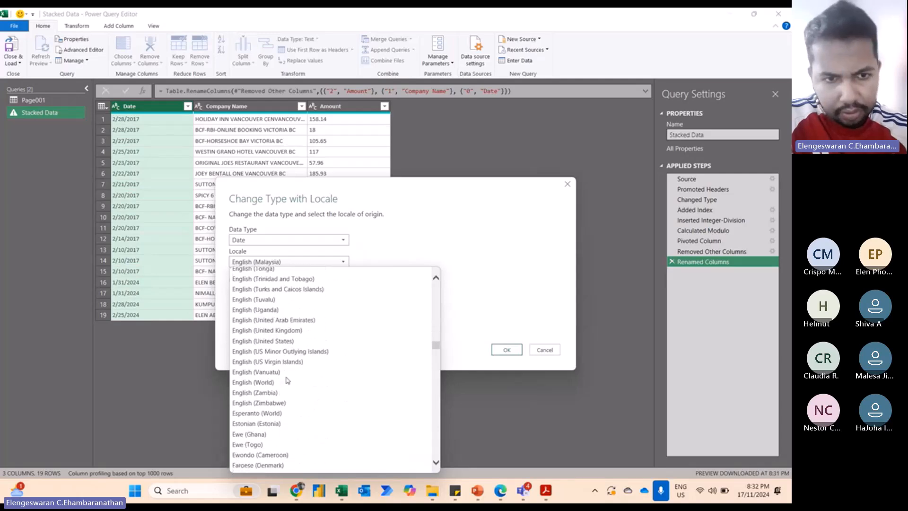
left_click(270, 341)
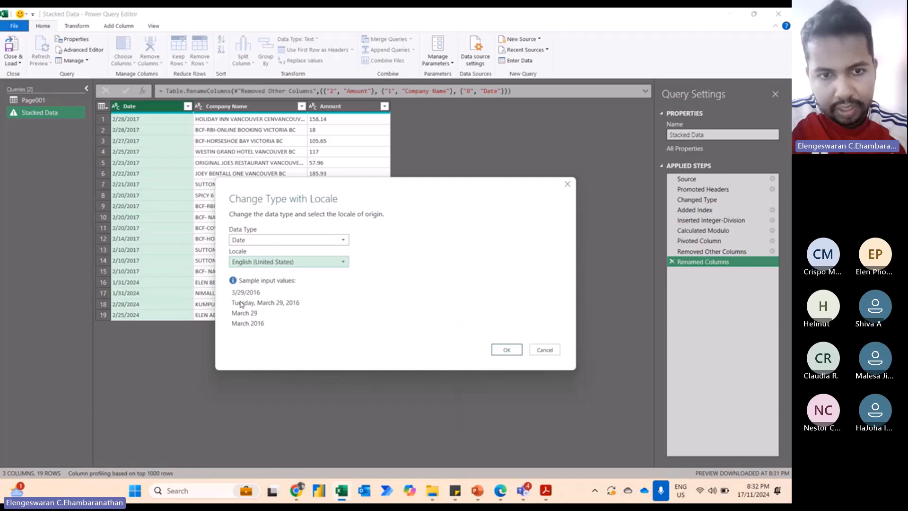
left_click(506, 351)
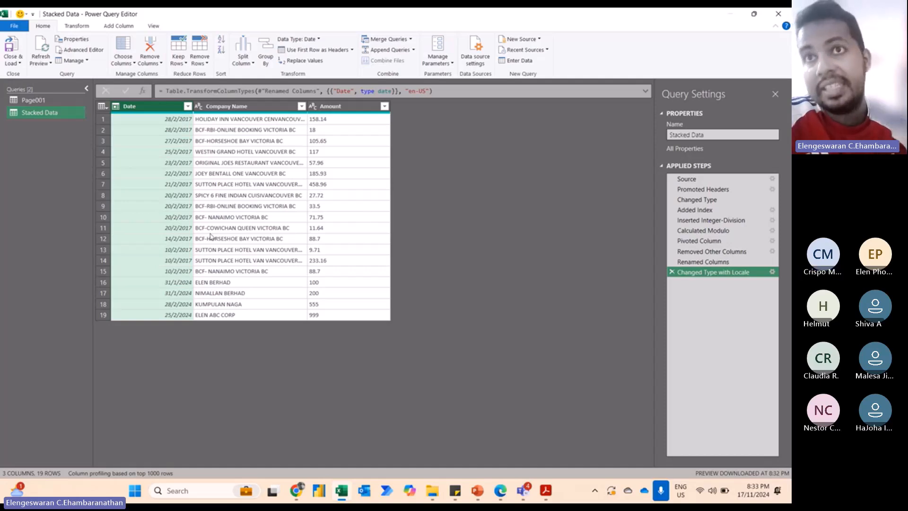
Try sorting the text-typed Amount column in descending order and delete the resulting sort step
left_click(384, 107)
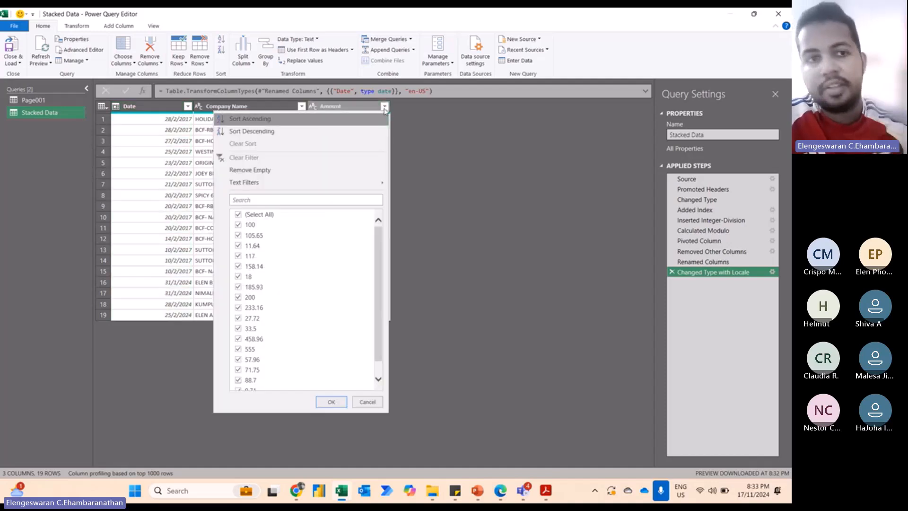
left_click(321, 133)
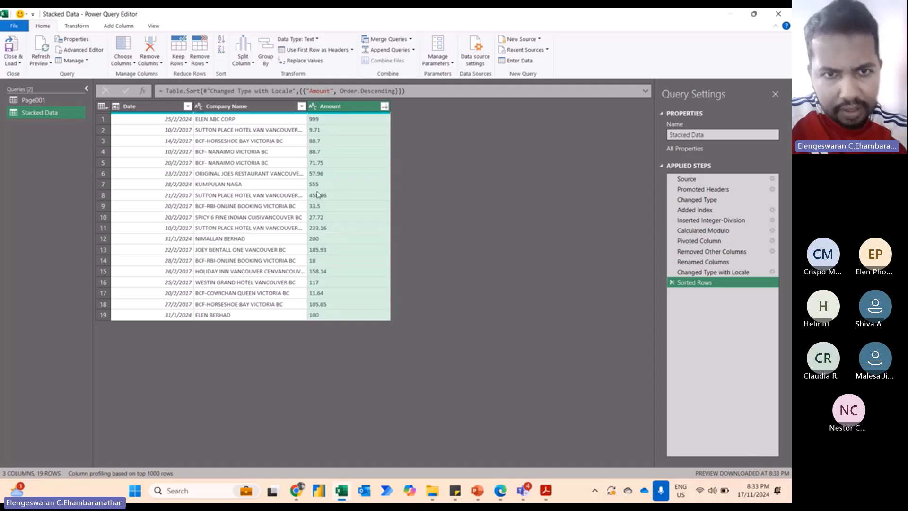
left_click(670, 282)
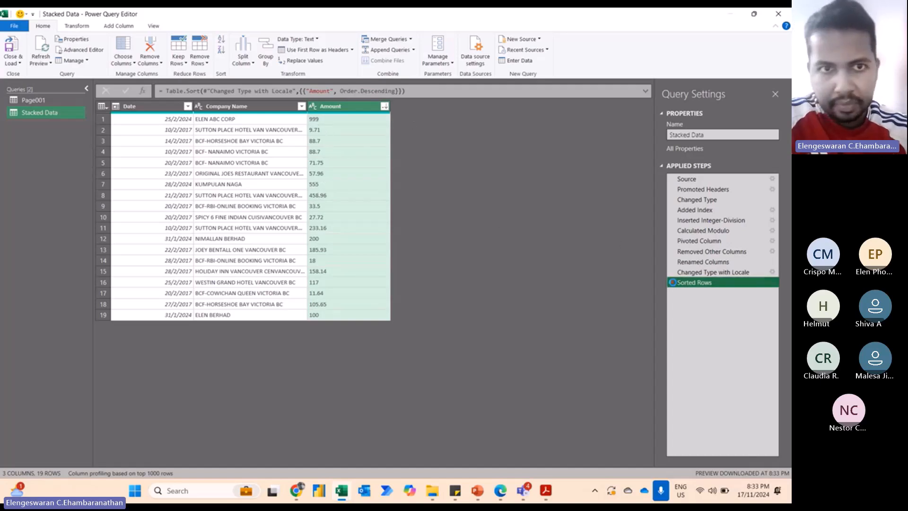
Set the Amount column's data type to Whole Number and sort the rows by Amount in descending order
left_click(314, 107)
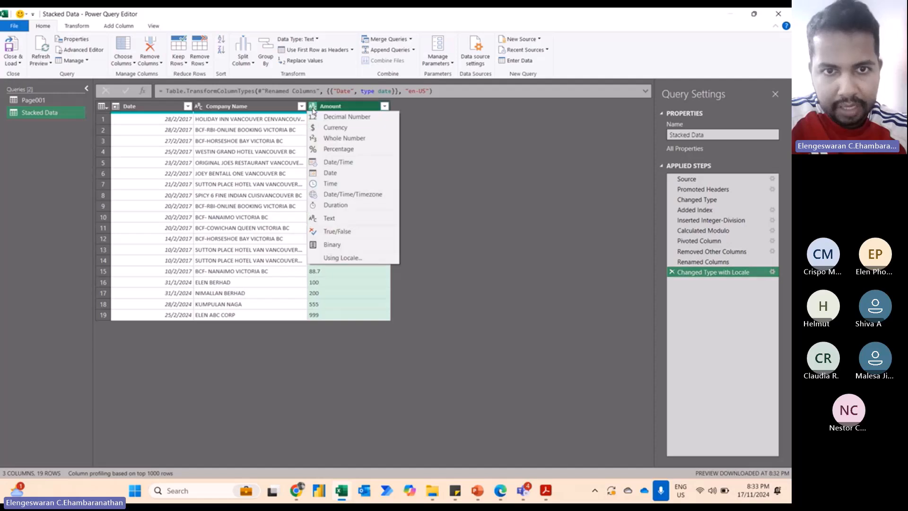
left_click(341, 139)
left_click(384, 107)
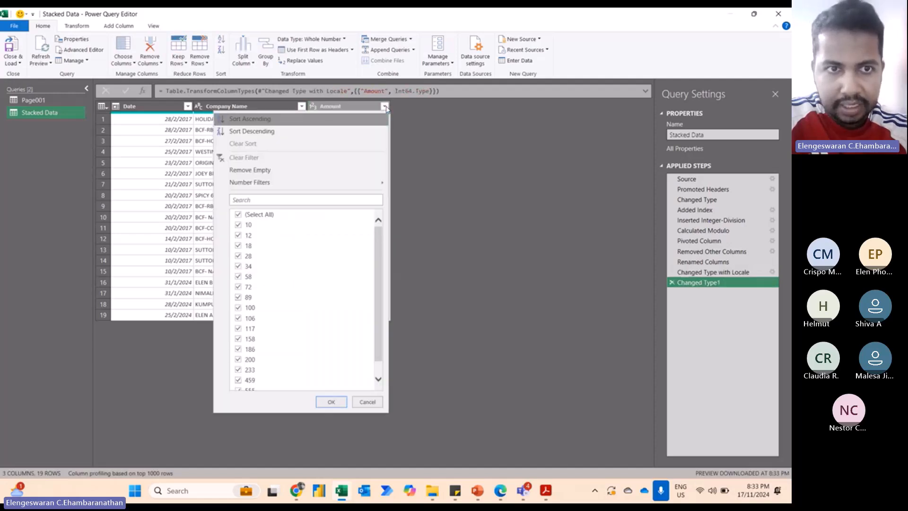
left_click(290, 132)
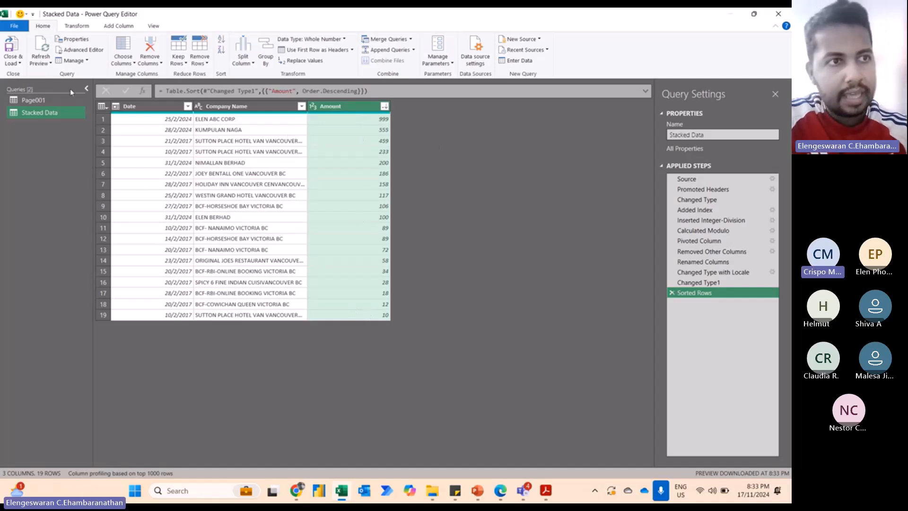
Close the query editor and load the Stacked Data query into the workbook
left_click(12, 47)
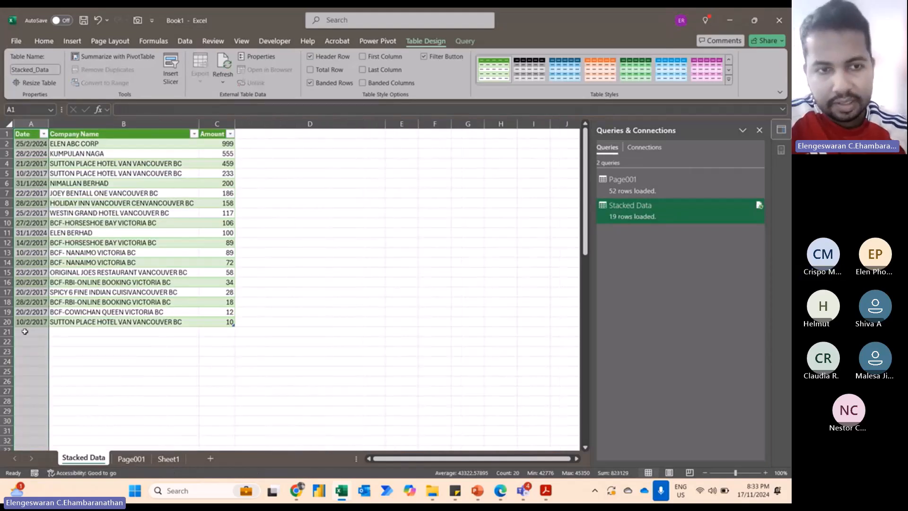
left_click(26, 341)
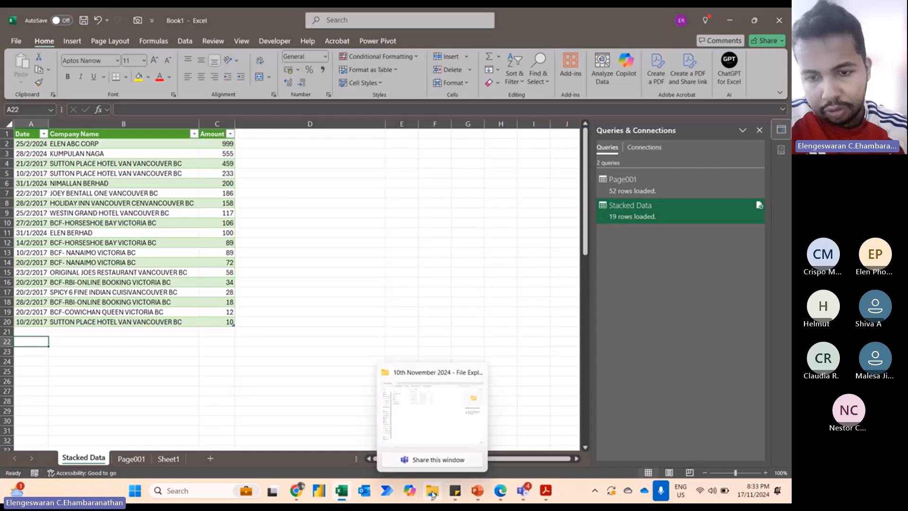
Switch to File Explorer, open the Stacked Data text file from the 10th November 2024 folder, and close the older tab of the same name
left_click(431, 492)
left_click(134, 175)
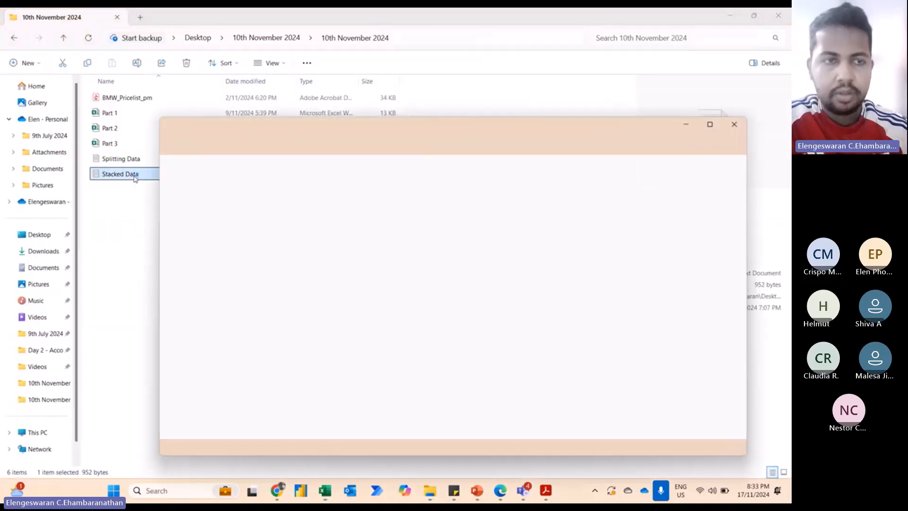
left_click(419, 130)
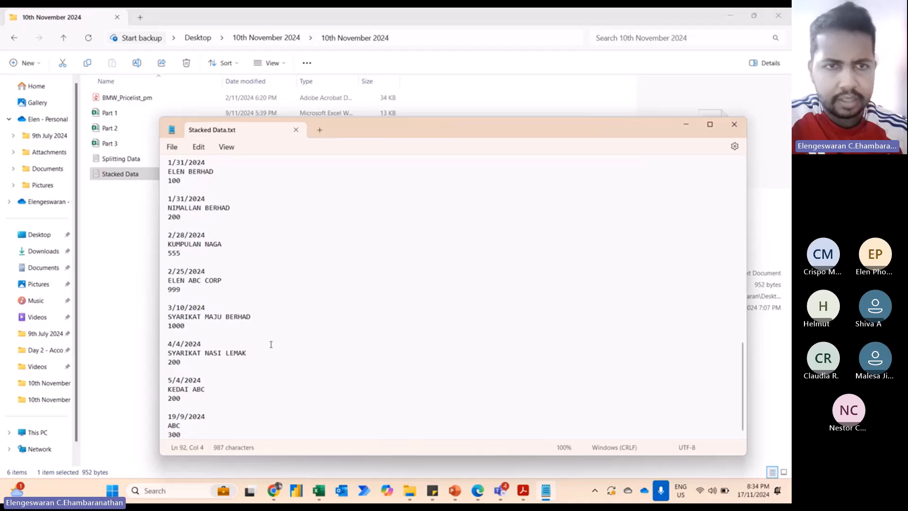
left_click(735, 128)
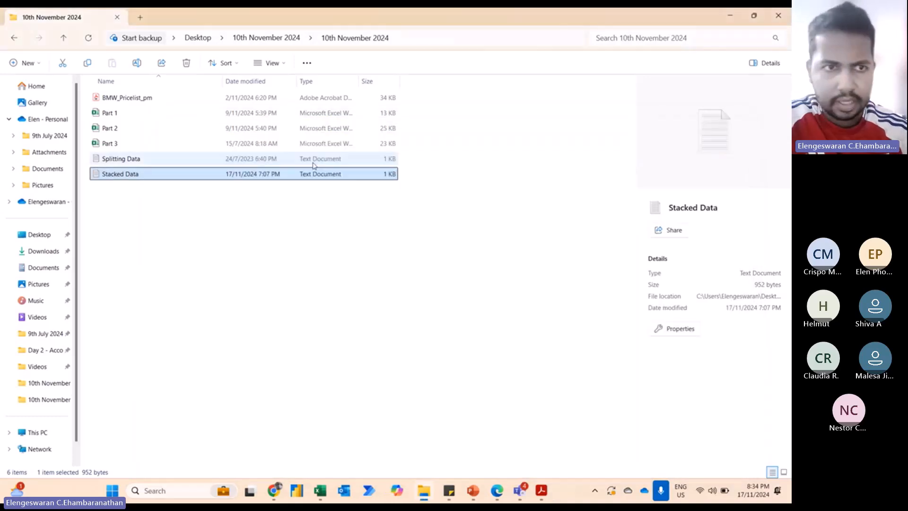
double_click(298, 174)
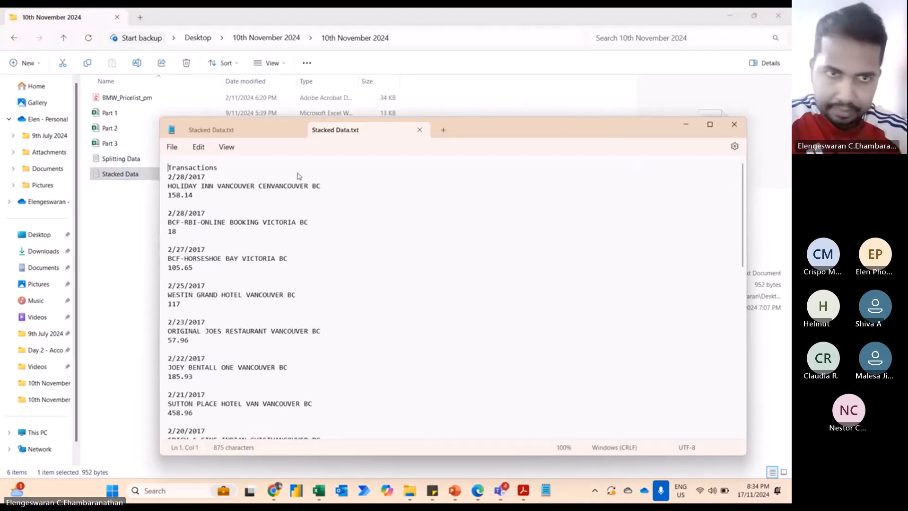
left_click(296, 131)
Append a record with date 11/17/2024, company ABCD and amount 123456 after the file's last entry, and save and close the file
scroll(258, 357, "down", 15)
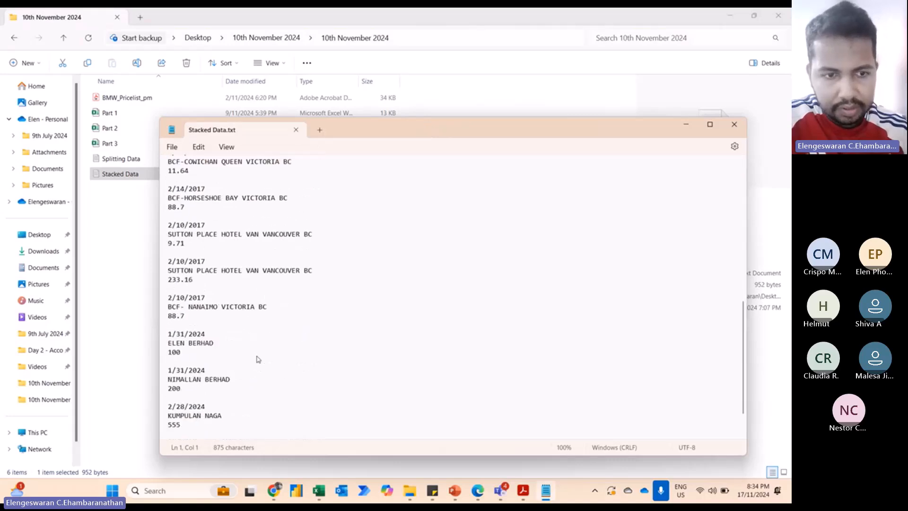
left_click(201, 416)
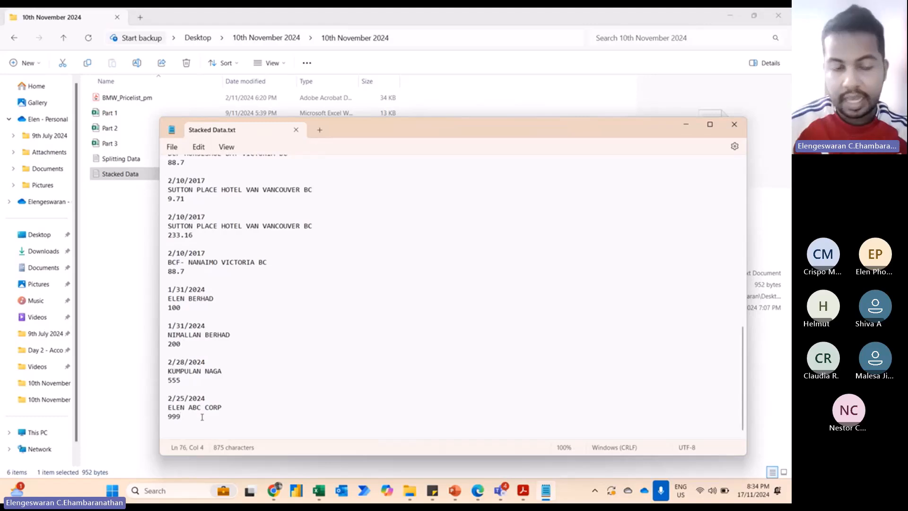
key("Return")
key("Return")
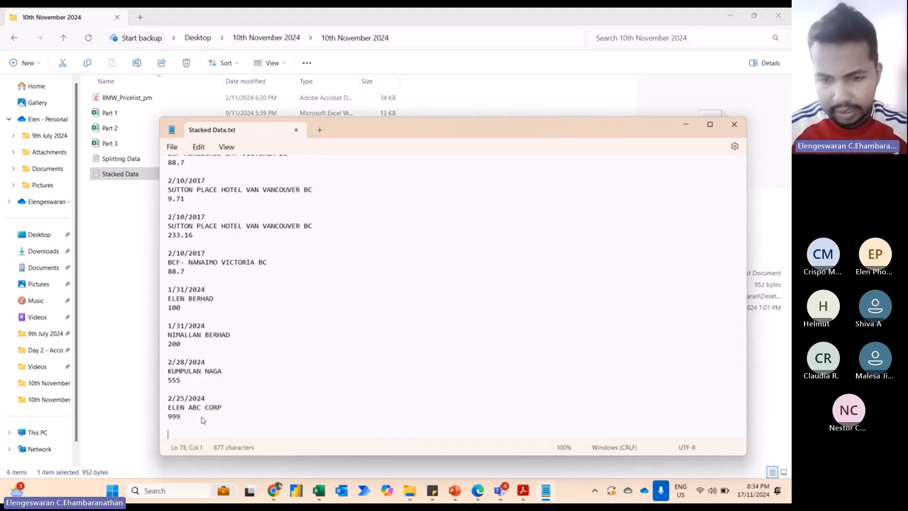
type("11/17")
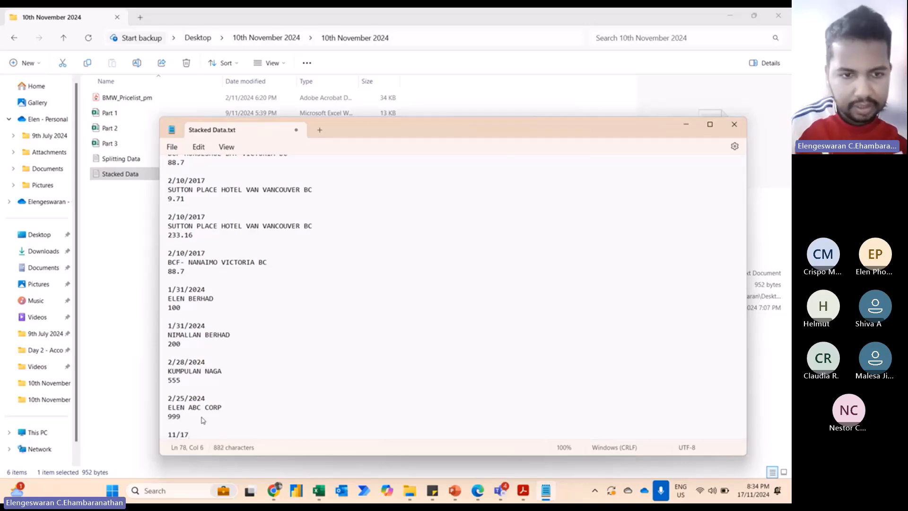
type("/2024")
key("Return")
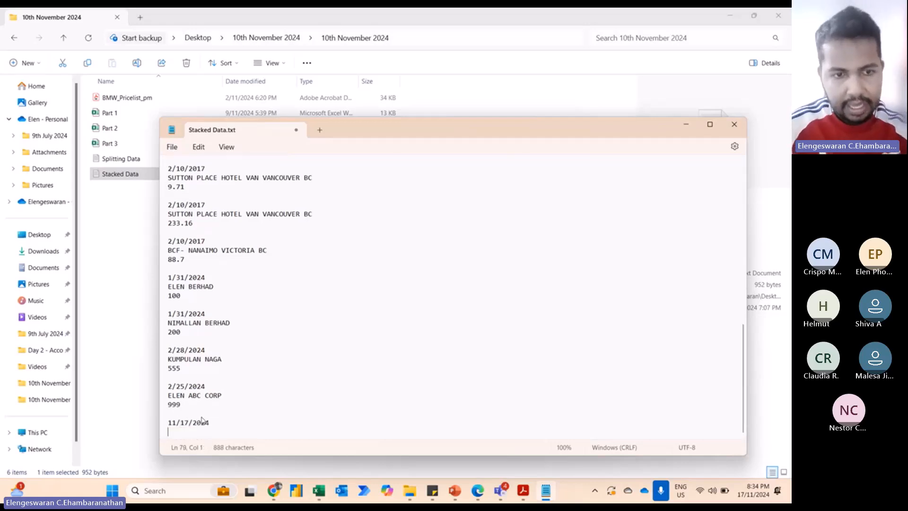
key("Caps_Lock")
type("ABC")
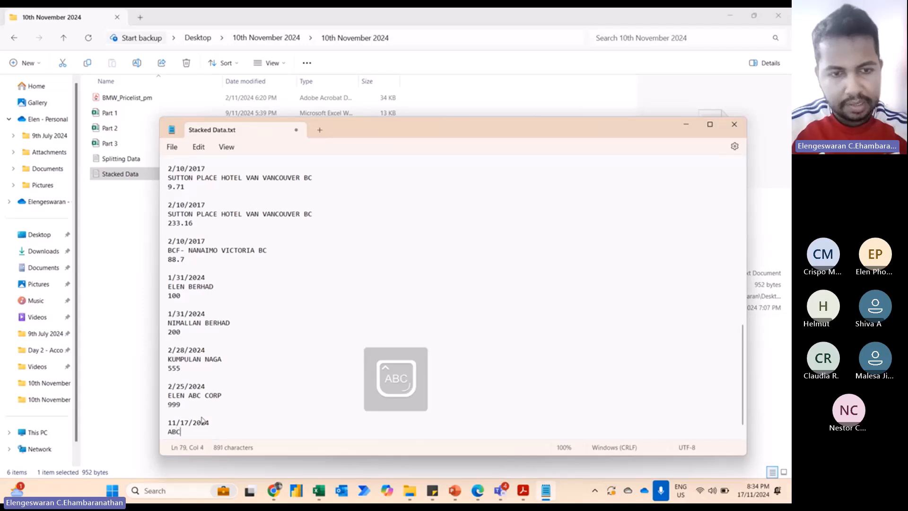
type("D")
key("Return")
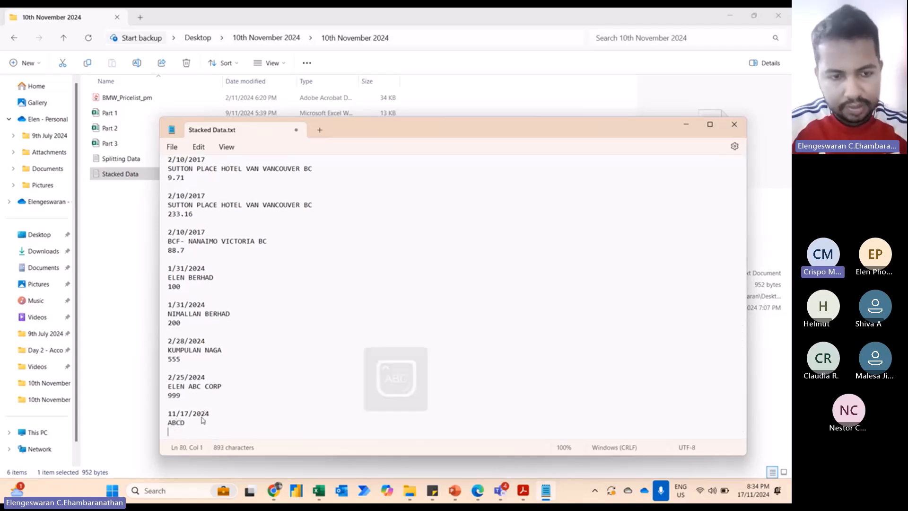
type("123456")
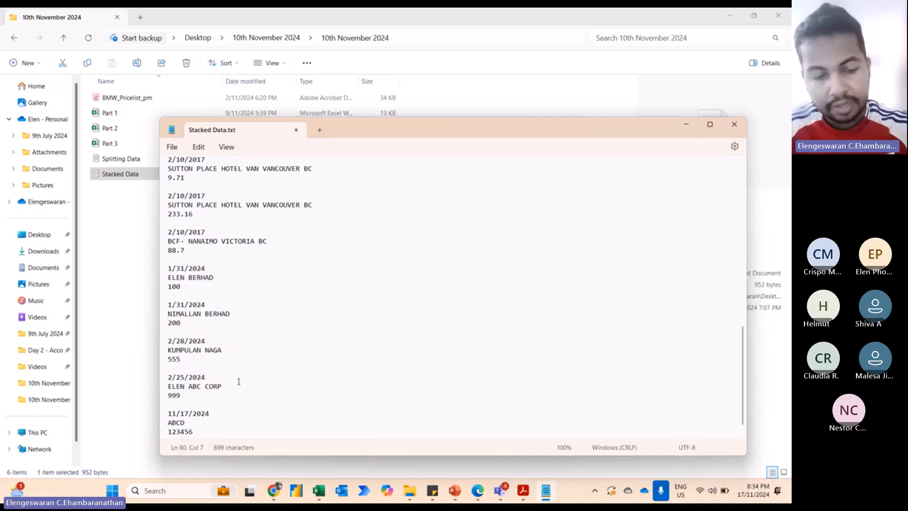
key("ctrl+s")
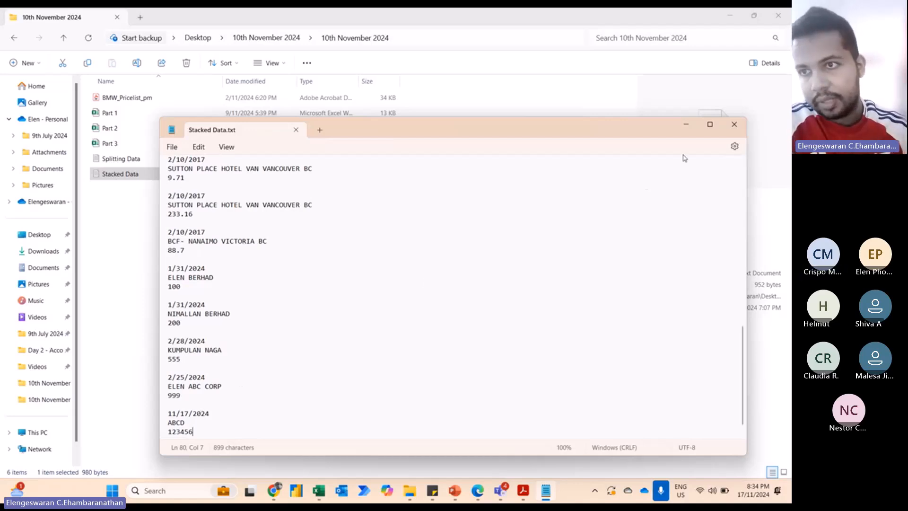
left_click(734, 125)
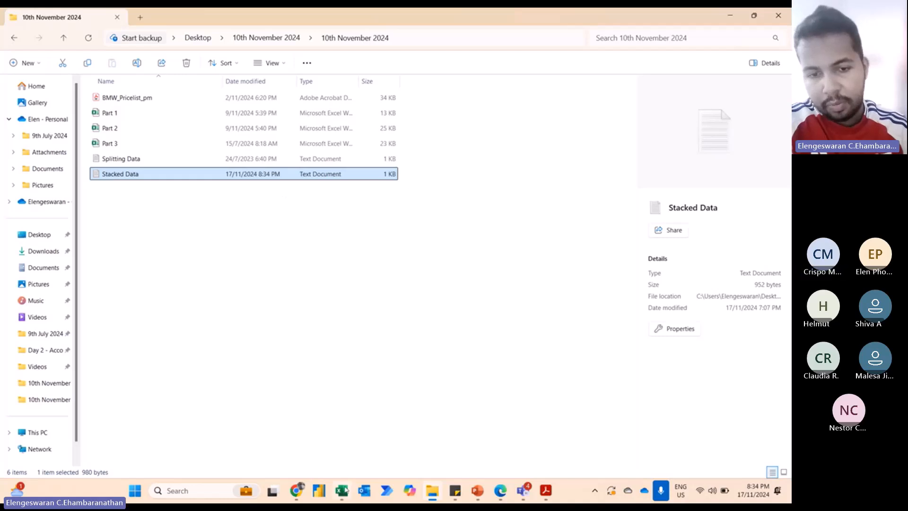
Switch to the Book1 workbook in Excel, refresh the Stacked Data table and select the ABCD company cell
mouse_move(341, 490)
left_click(333, 437)
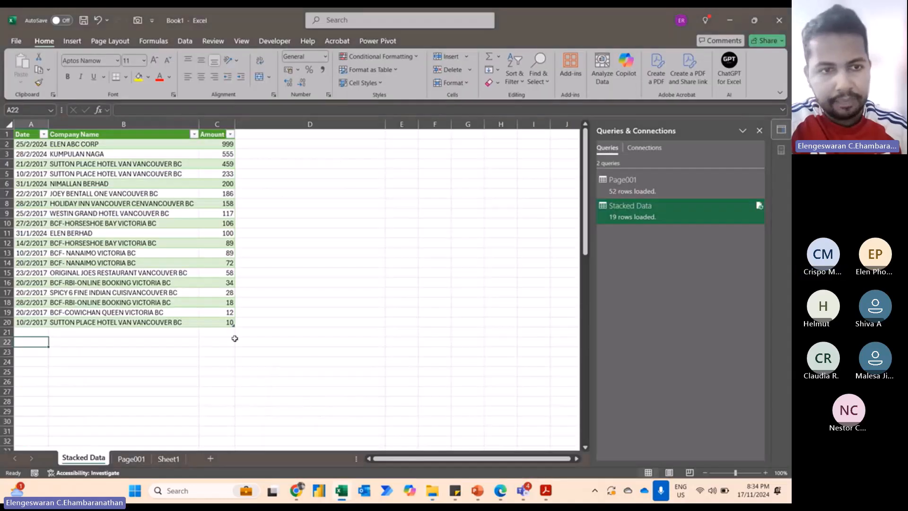
right_click(174, 289)
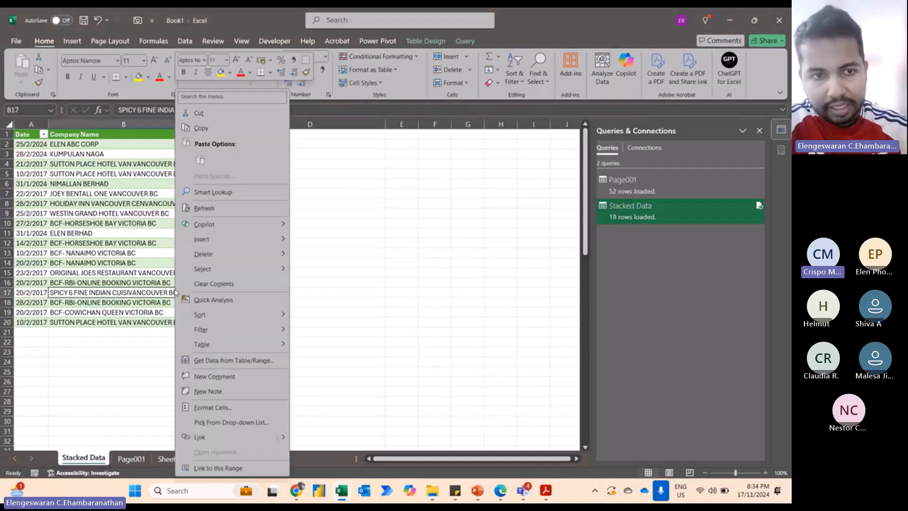
left_click(212, 209)
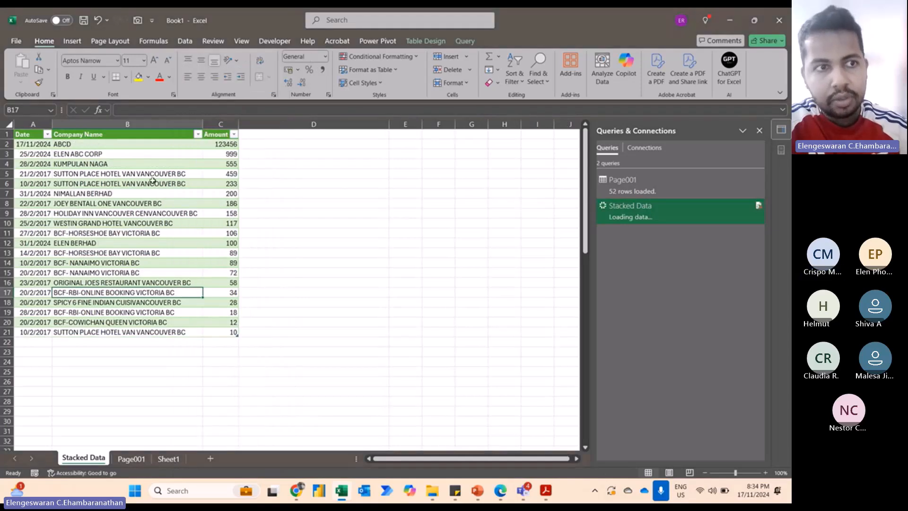
left_click(81, 146)
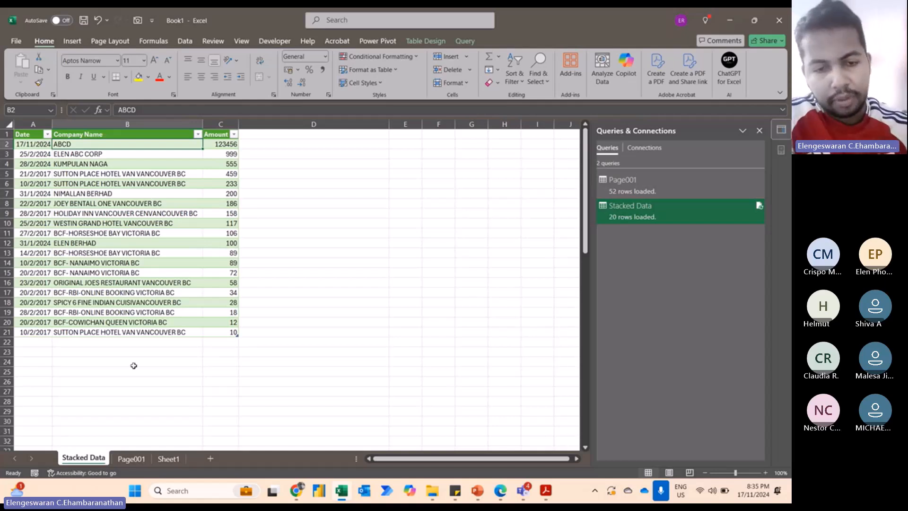
Switch to File Explorer, open the Part 3 workbook from the 10th November 2024 folder and go to its Level 5 sheet
key("alt+Tab")
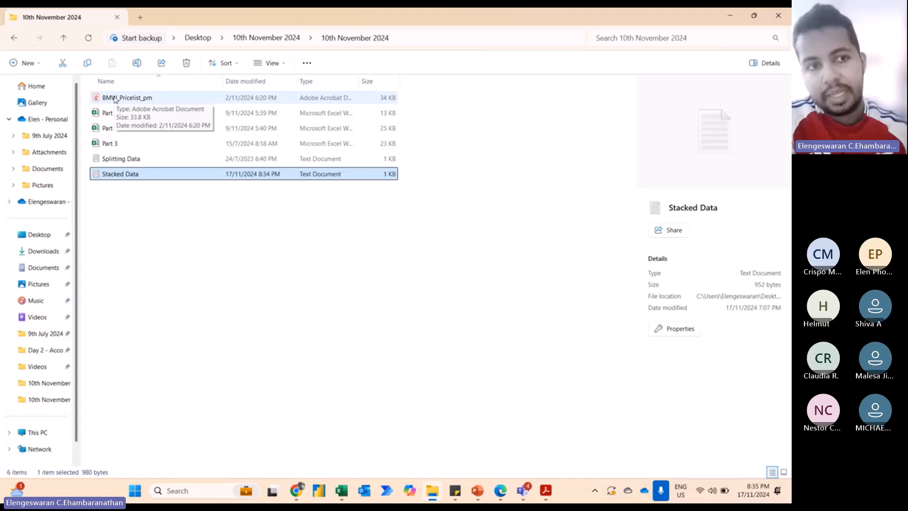
left_click(124, 143)
key("alt+Tab")
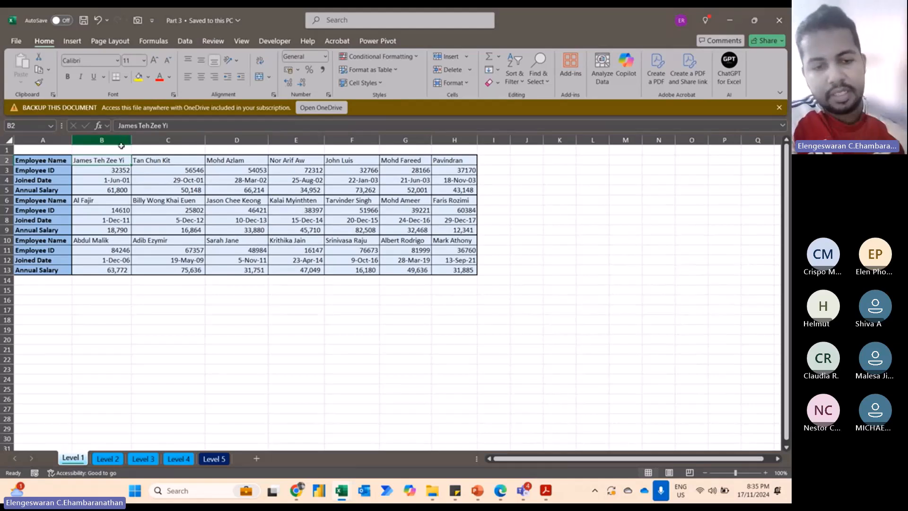
left_click(213, 459)
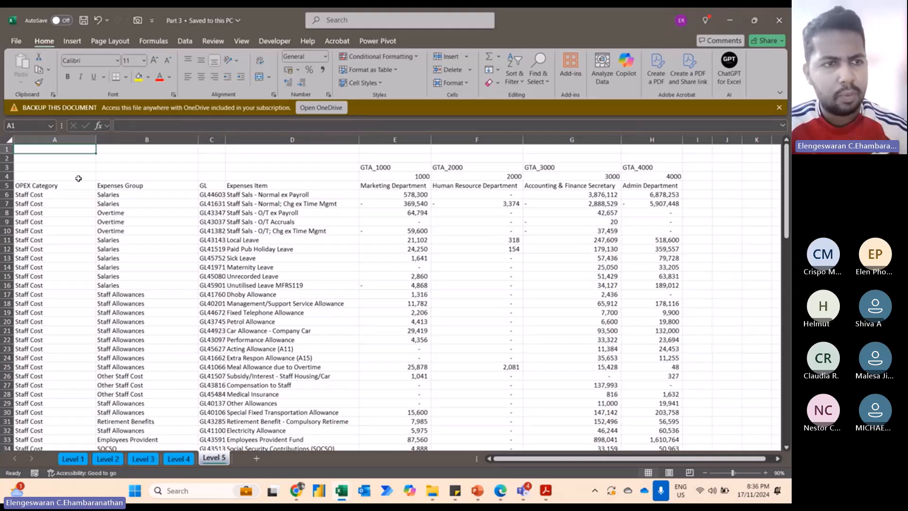
Examine the OPEX Category, Expenses Group and Expenses Item columns and the Marketing and Human Resource Department headers
left_click(58, 139)
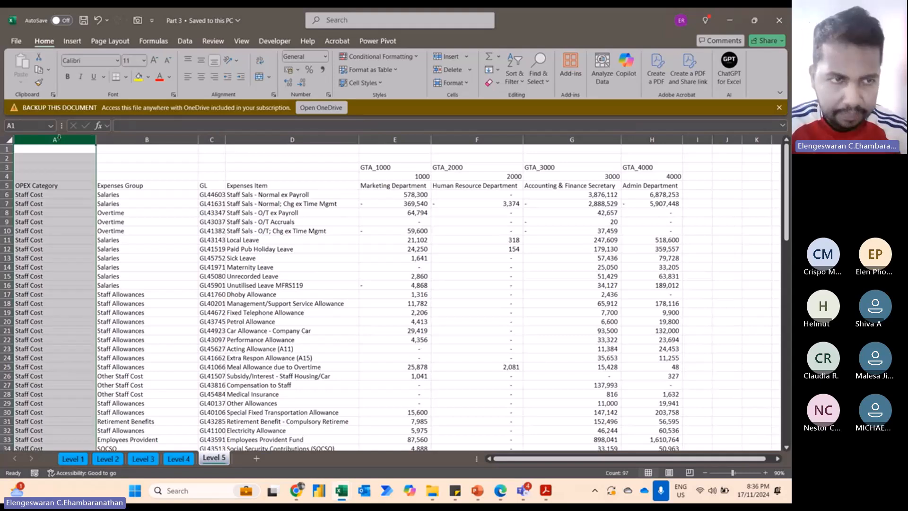
left_click(128, 139)
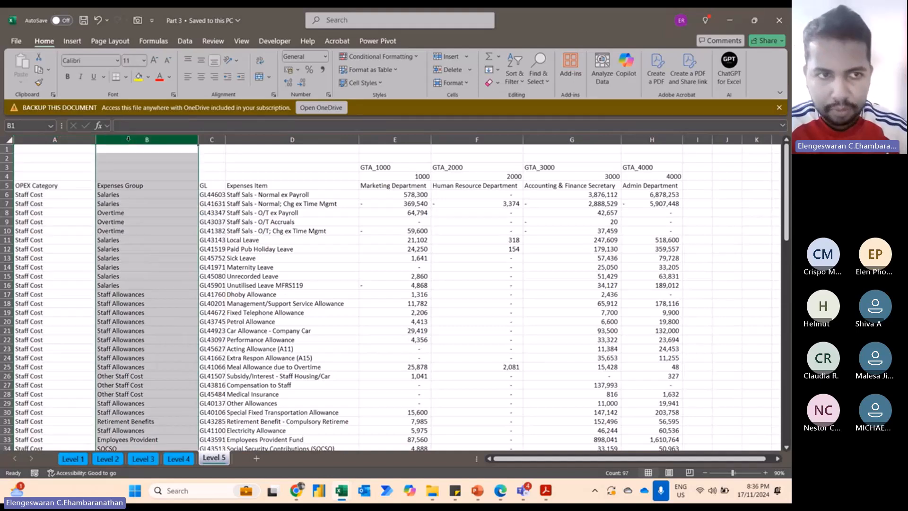
left_click(279, 140)
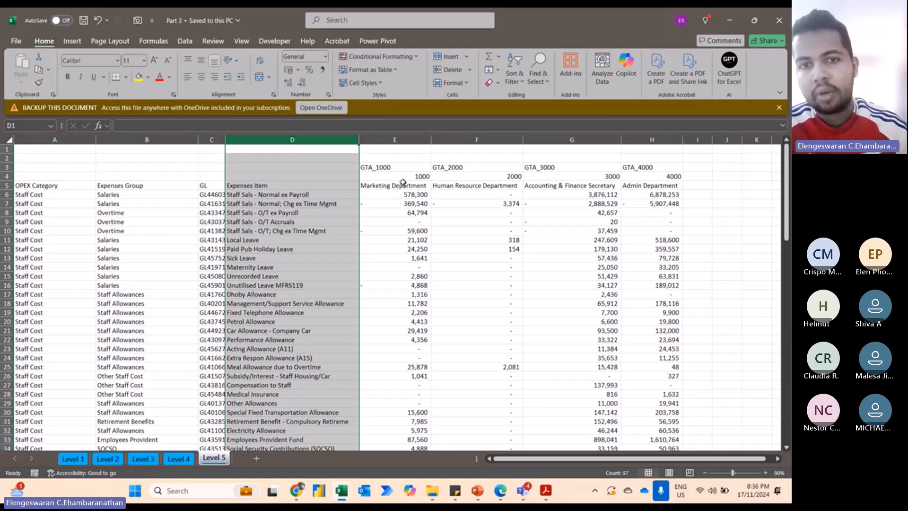
left_click_drag(402, 185, 488, 186)
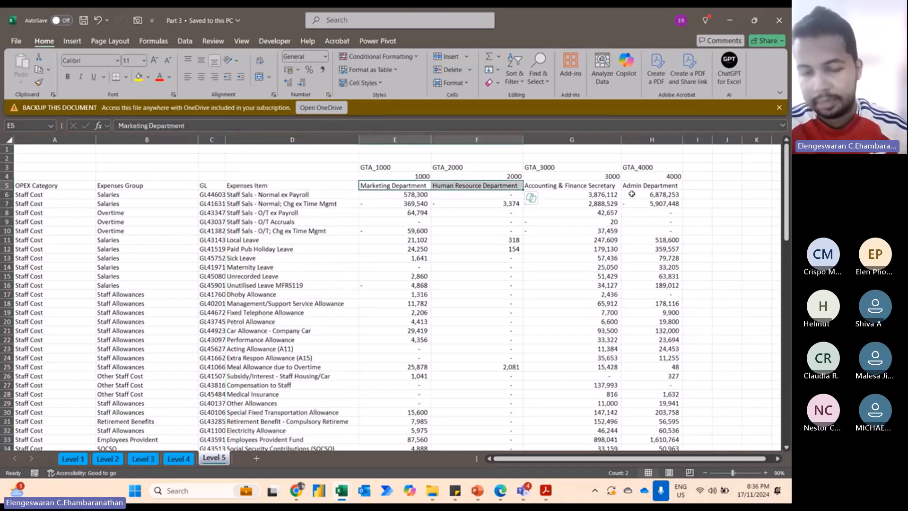
Switch to Sticky Notes and replace the existing note text with the line "1. Col 1 - OPEX"
left_click(457, 492)
key("ctrl+a")
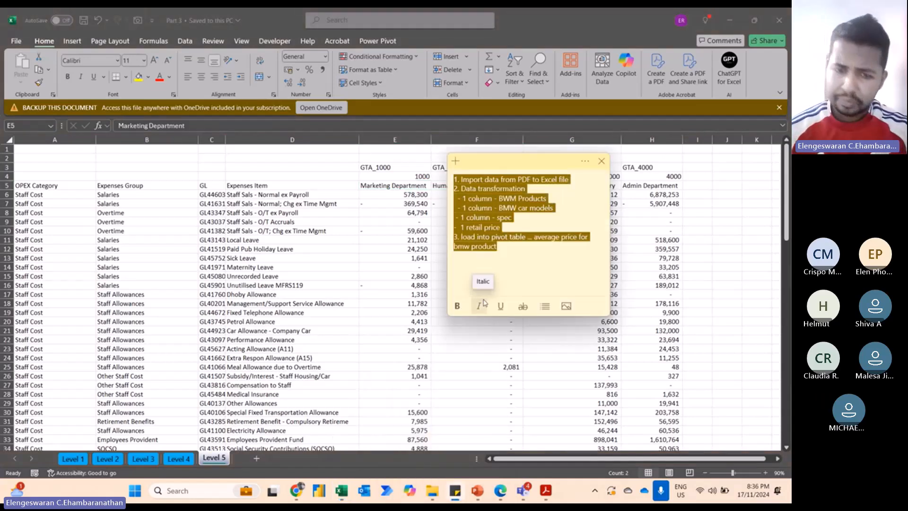
key("BackSpace")
type("1. COS")
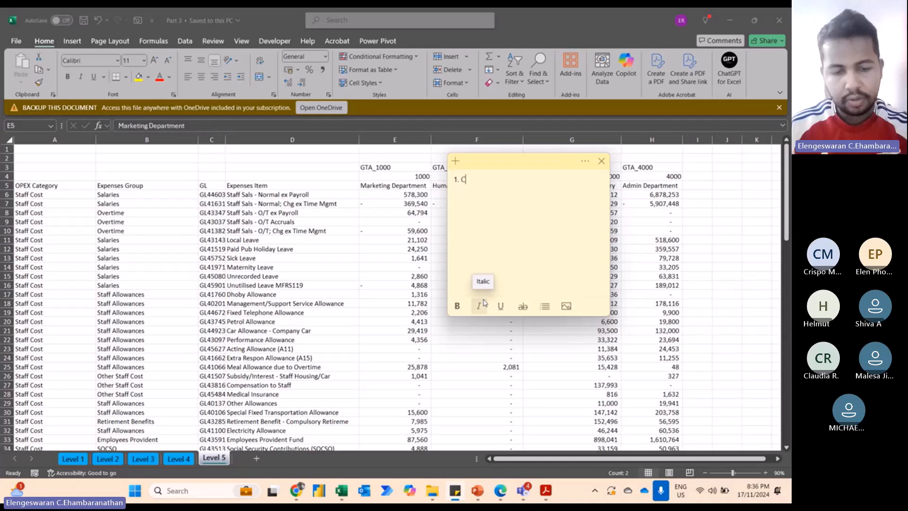
key("BackSpace")
key("BackSpace")
key("Caps_Lock")
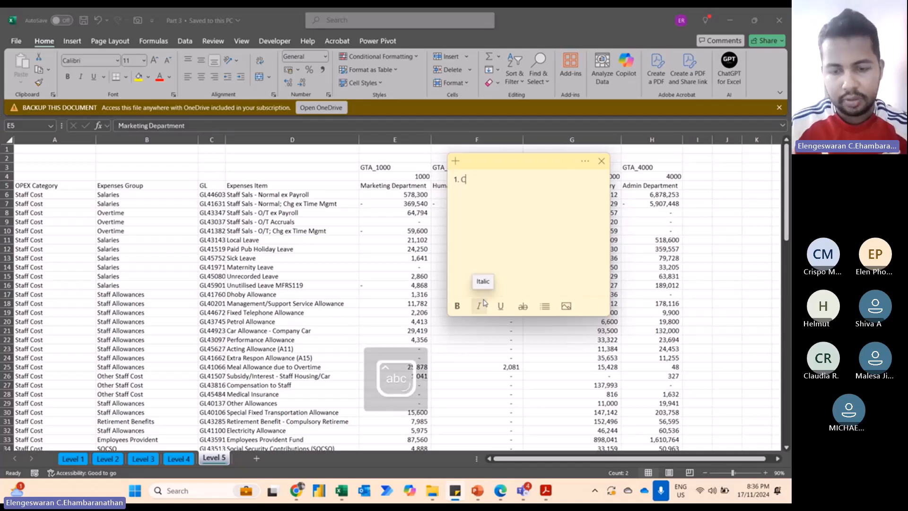
type("ol 1 -")
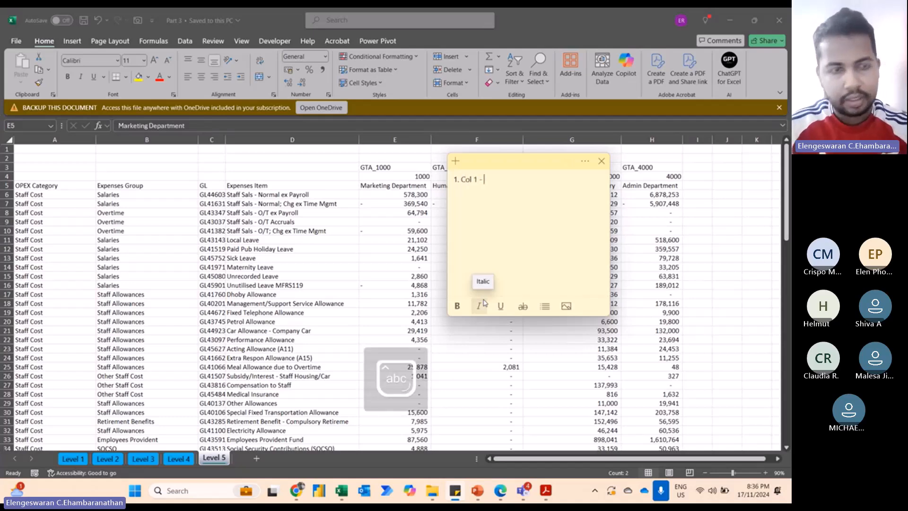
key("Caps_Lock")
type("OPEX")
key("Return")
Add the second line "2. Col 2 - Exp group" to the note
type("2.")
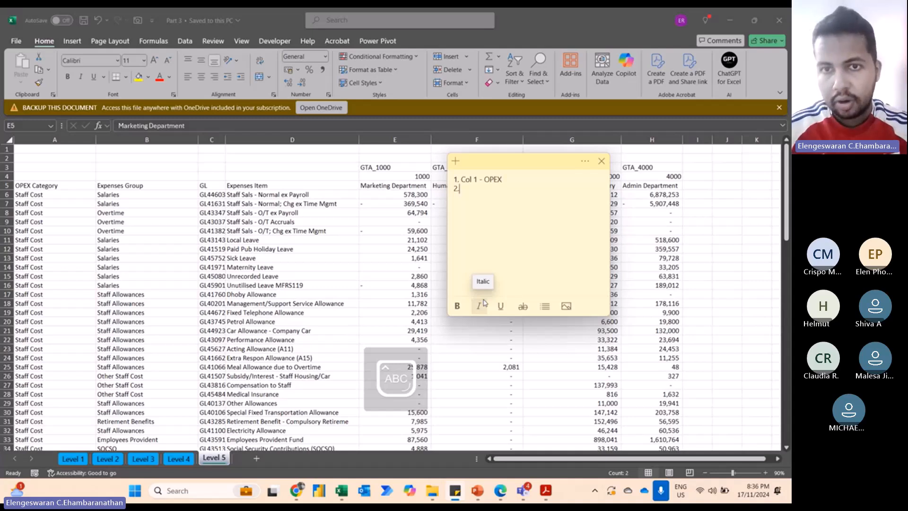
type(" COL")
key("BackSpace")
key("BackSpace")
key("Caps_Lock")
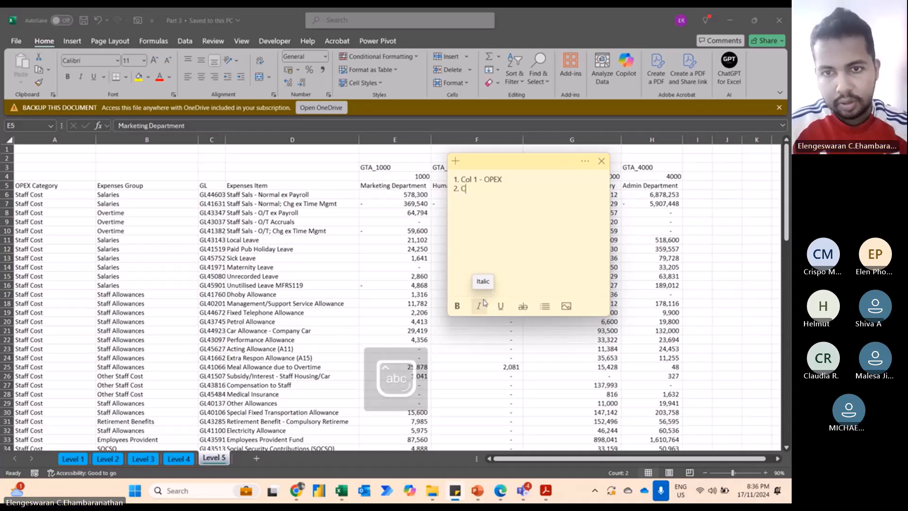
type("ol 2 ")
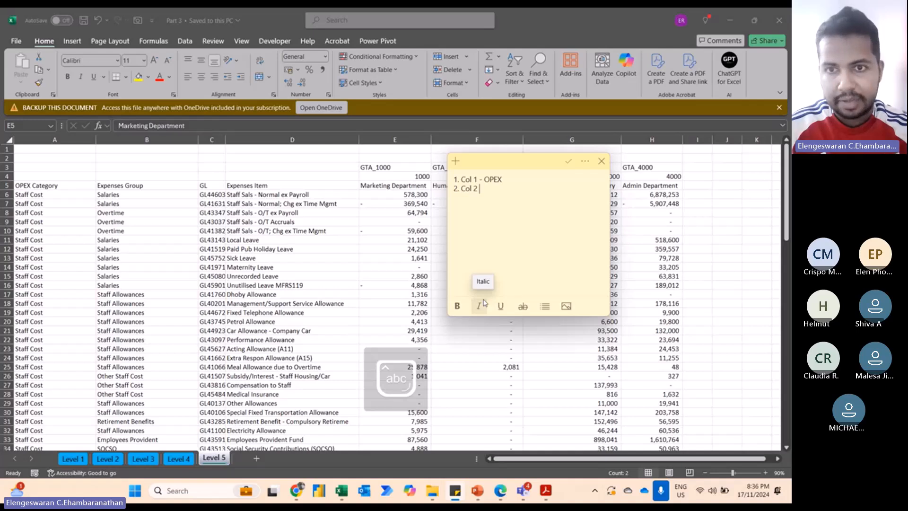
type("- E")
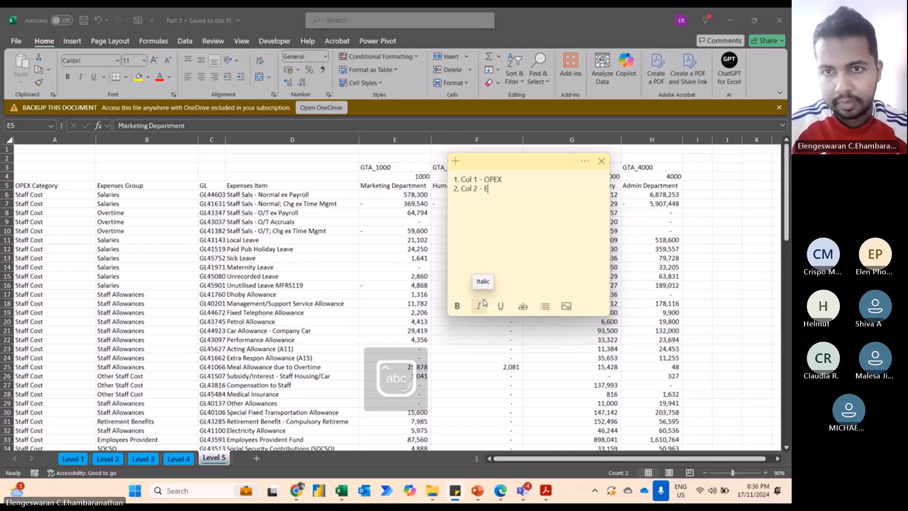
type("xp ")
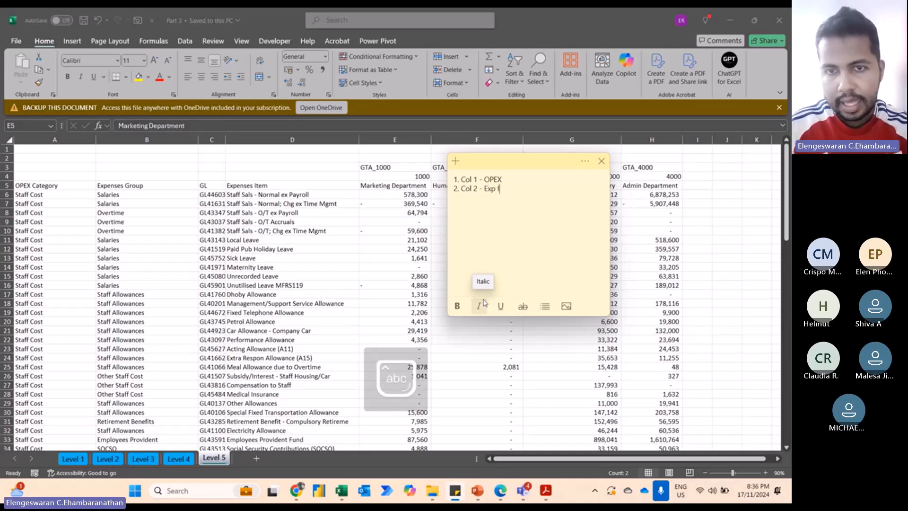
type("grou")
type("p")
key("Return")
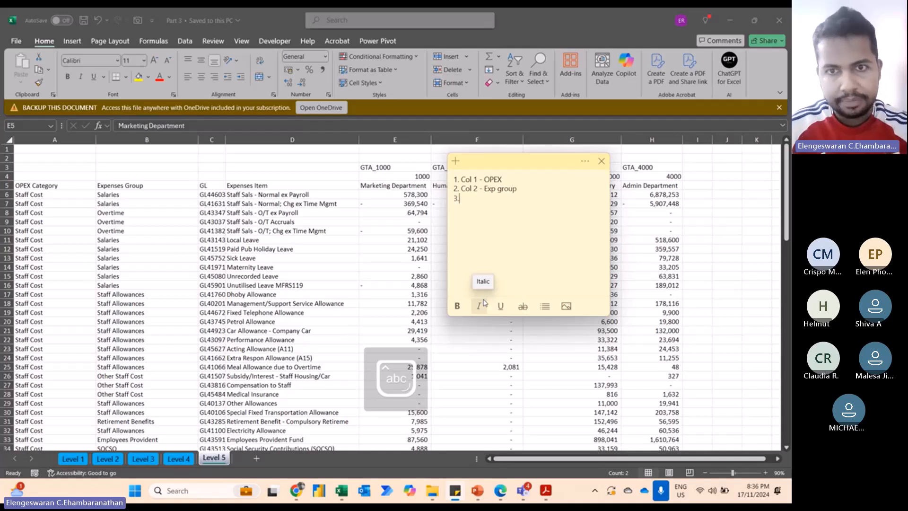
Complete the note's list with "3. col 3 - exp item", "4. col 4 - department" and "5. col 5 - amount"
type("col 3 - exp item")
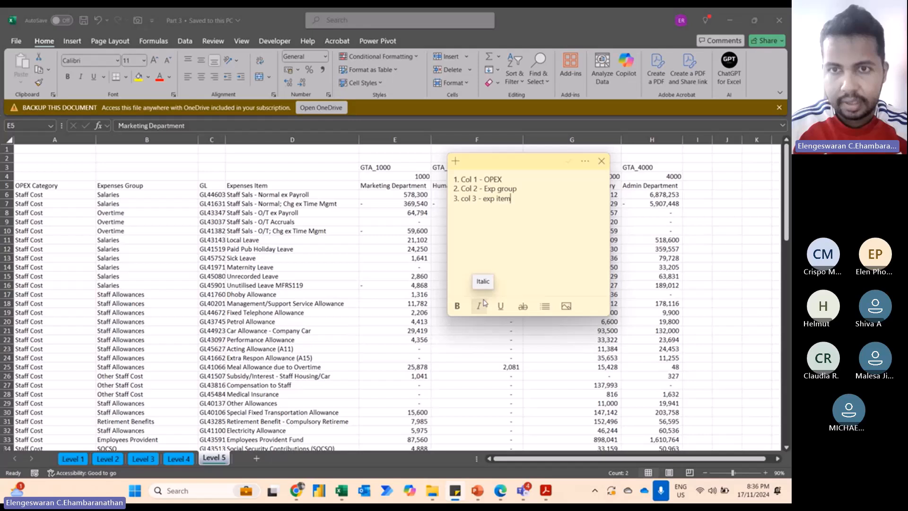
key("Return")
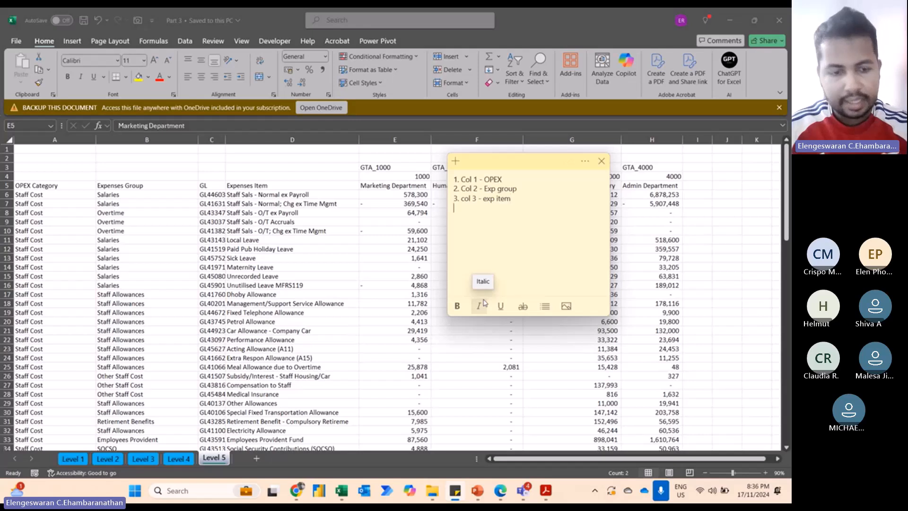
type("col 4 ")
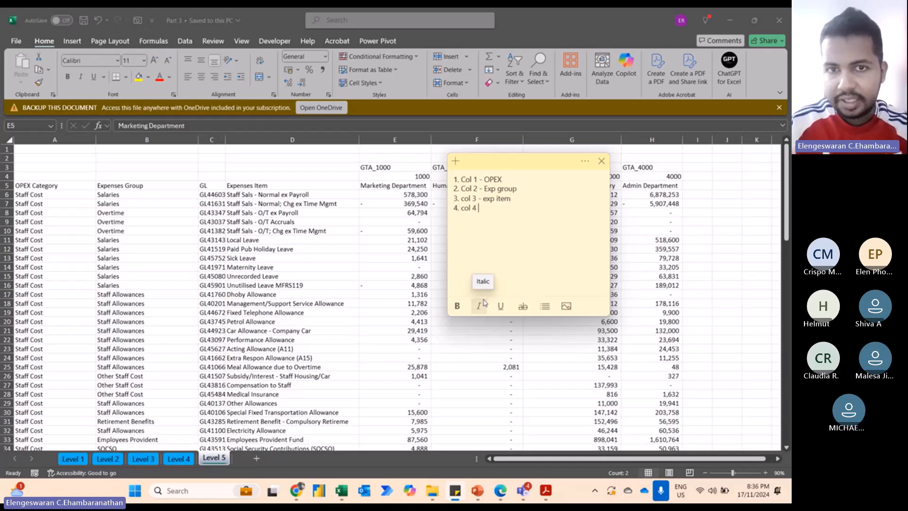
type("- department")
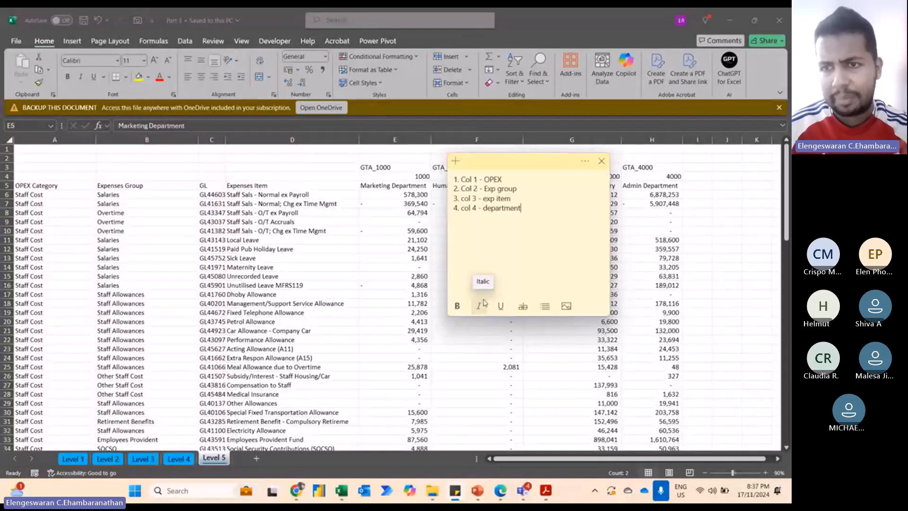
key("Return")
type("5. col ")
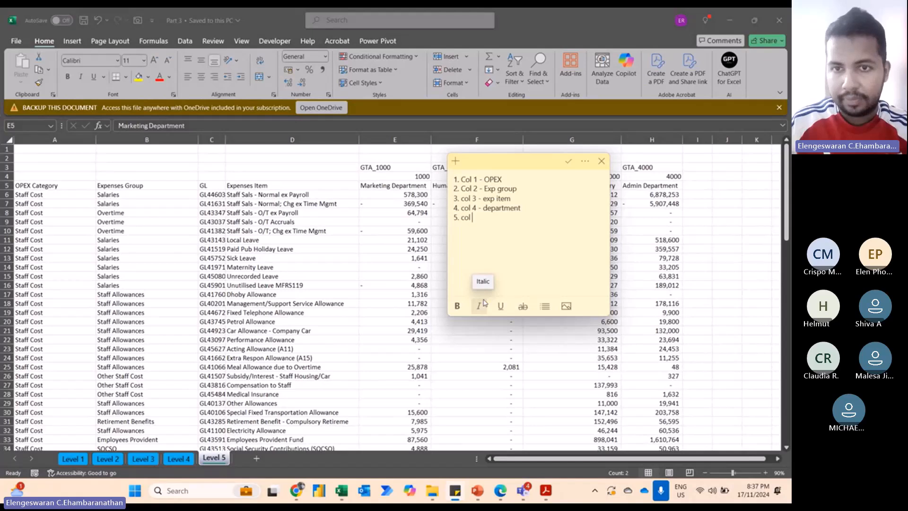
type("5 - amon")
key("BackSpace")
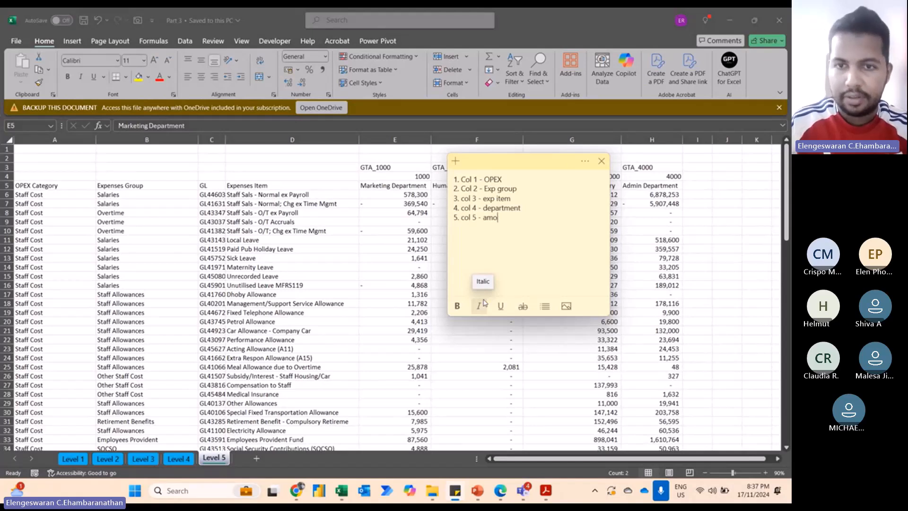
type("unt")
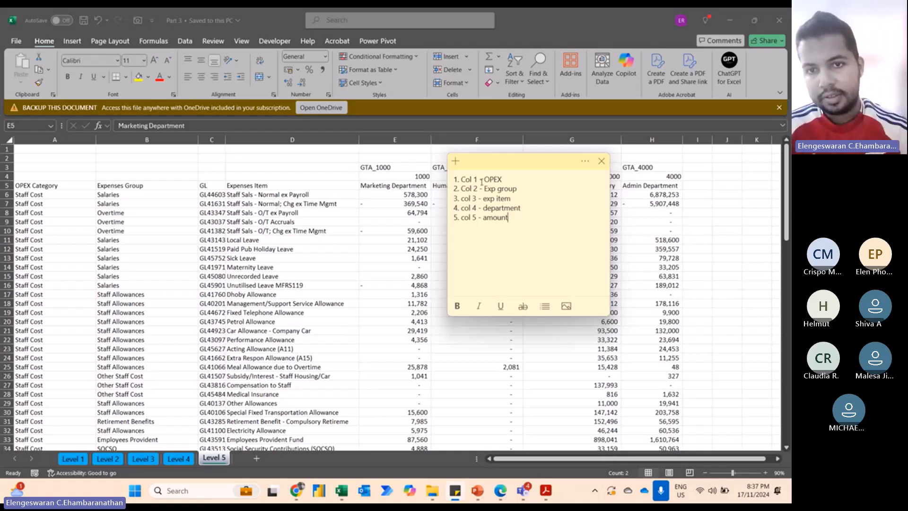
Copy the five-line column list from the note and paste it into the Level 5 sheet starting at cell J10
left_click_drag(518, 219, 454, 179)
key("ctrl+c")
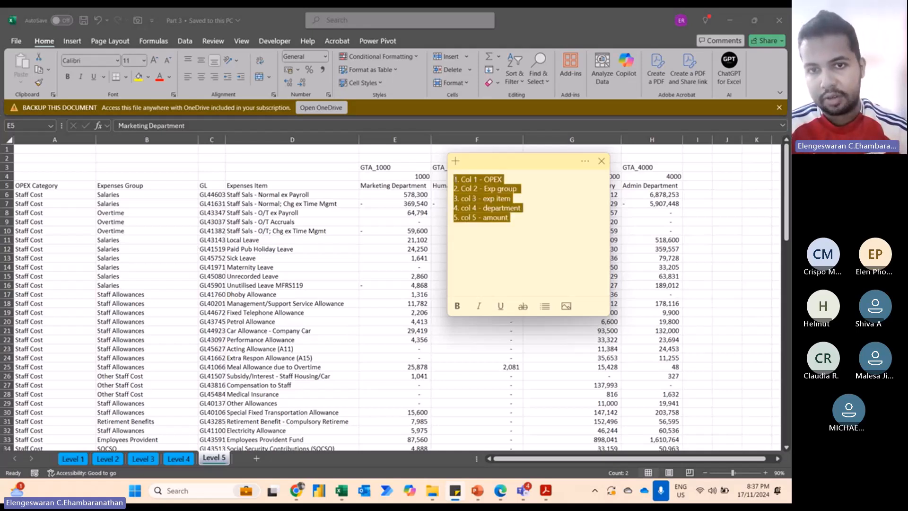
left_click(639, 231)
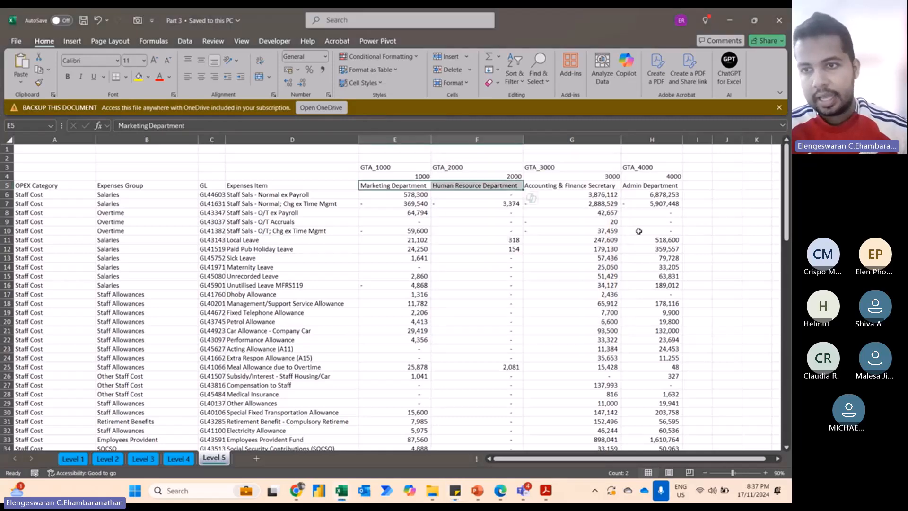
scroll(614, 230, "right", 1)
left_click(647, 230)
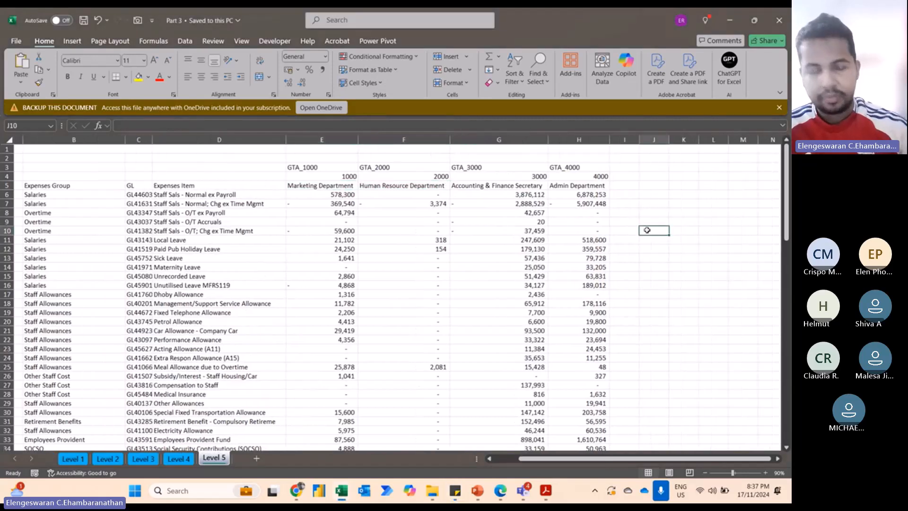
key("ctrl+v")
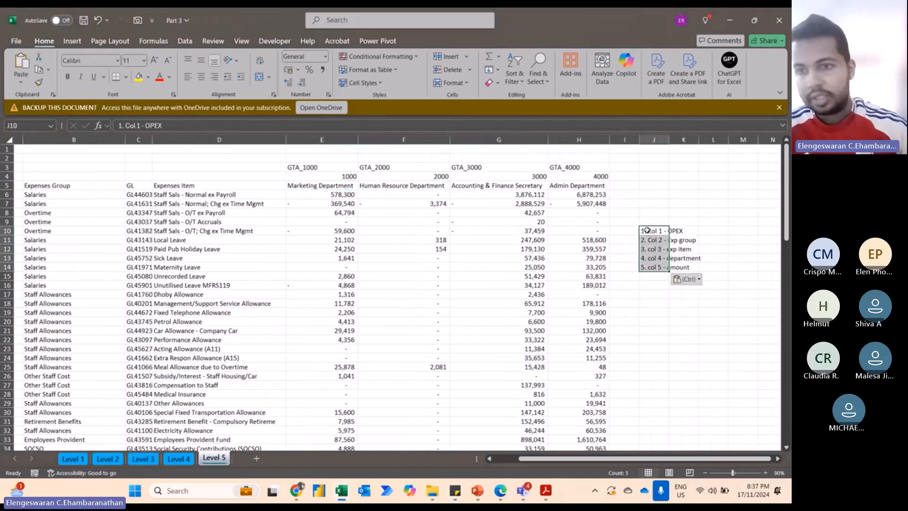
Write the first instruction, "1. ctrl a - highlight the entire table", in cell L5 of the Level 5 sheet
left_click(704, 183)
type("1.")
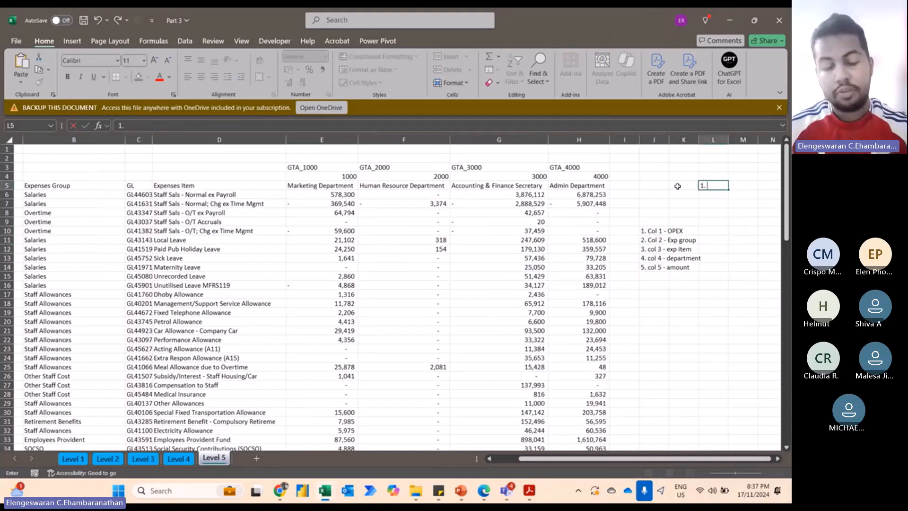
type(" ctrl a")
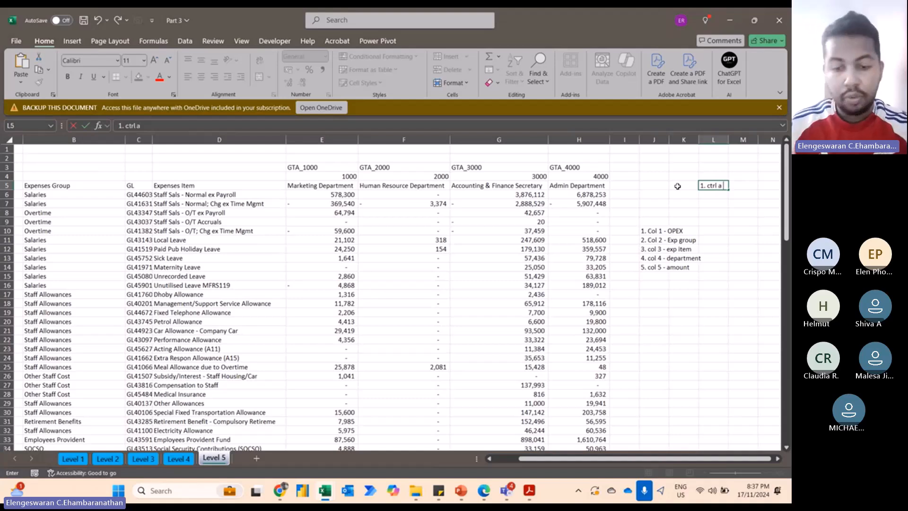
type(" - highlight ")
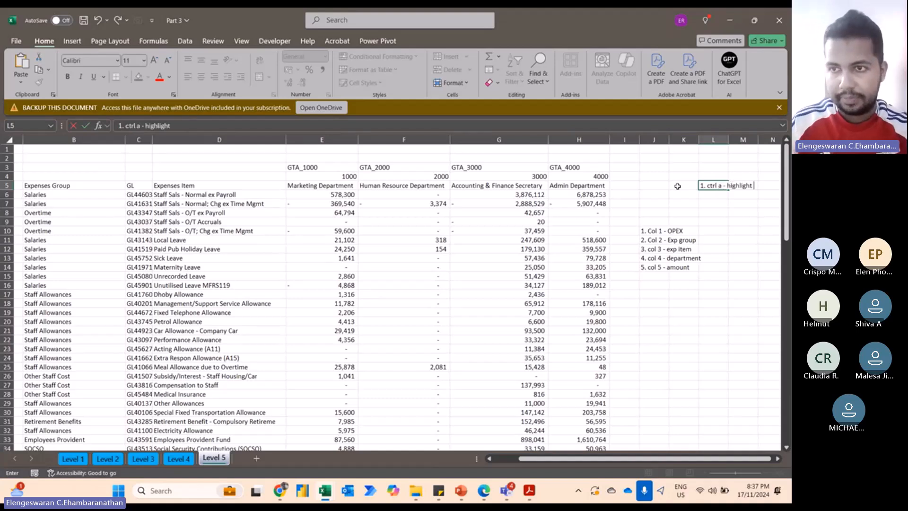
type("the entire")
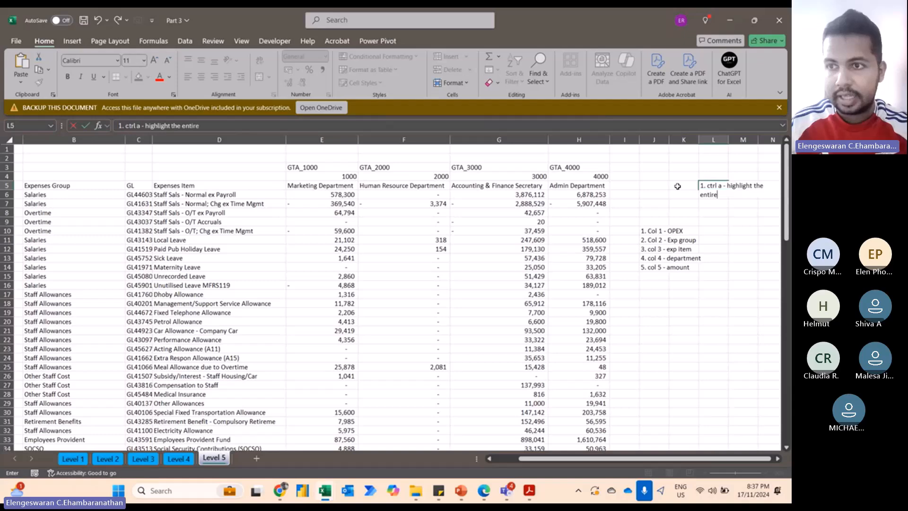
type(" table")
key("Return")
Add the second instruction, "2. click data >>> get from table / range", in cell L6
key("Right")
key("Right")
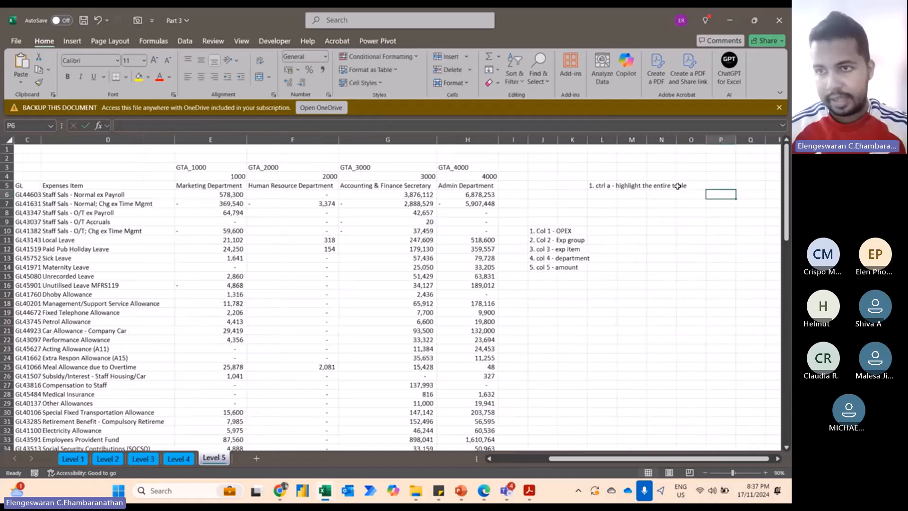
key("Left")
key("Left")
type("2.")
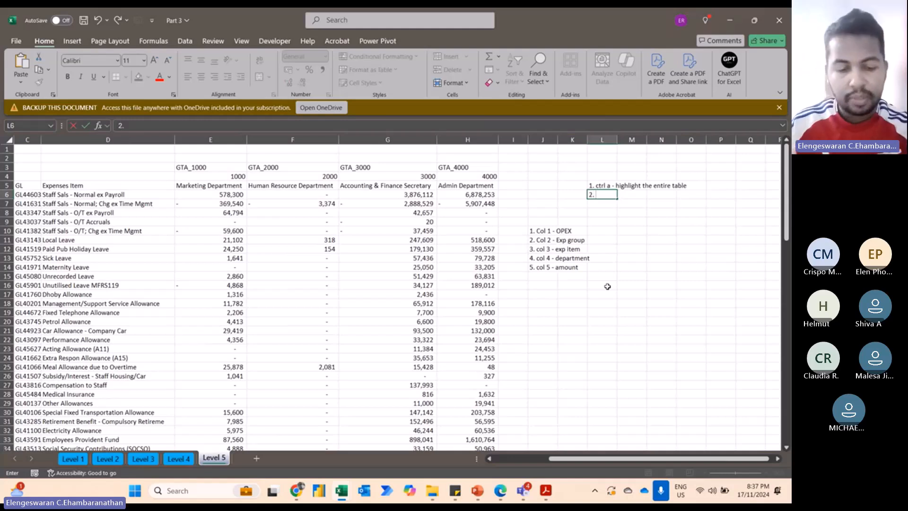
type(" click data")
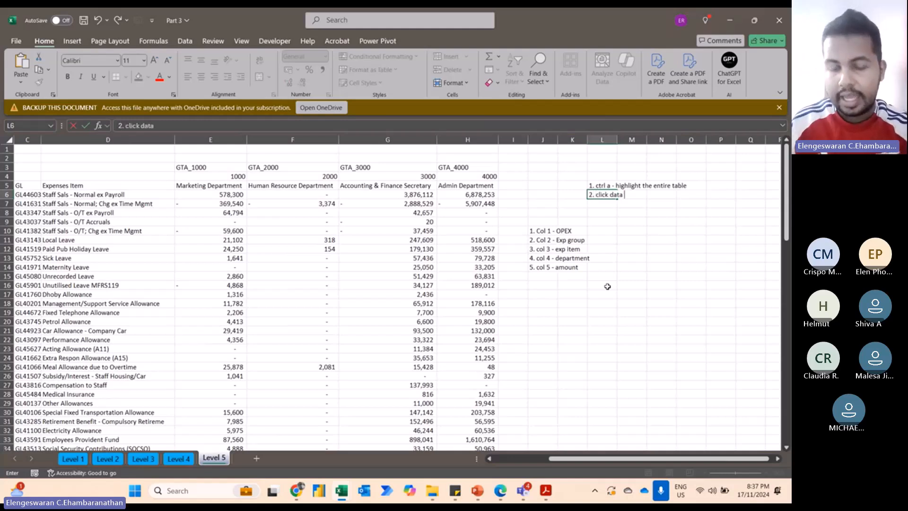
type(" >>> ge")
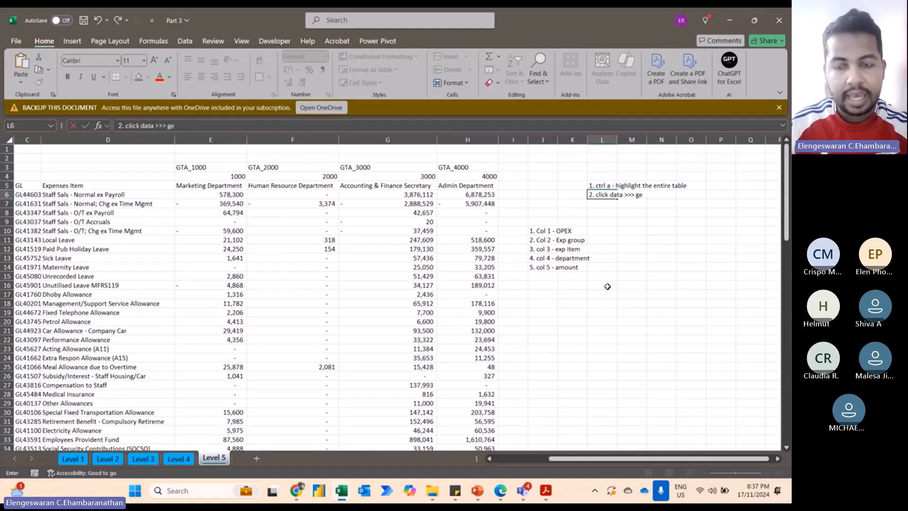
type("t from tabl")
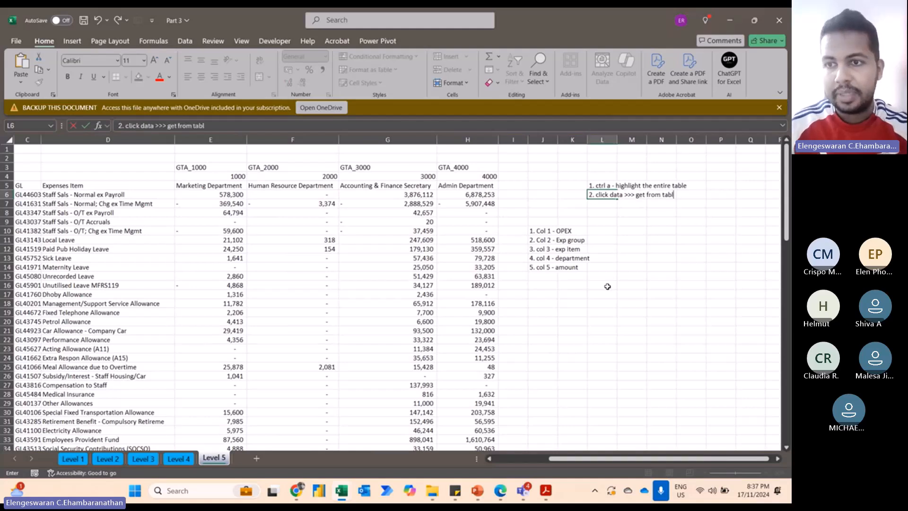
type("e / range")
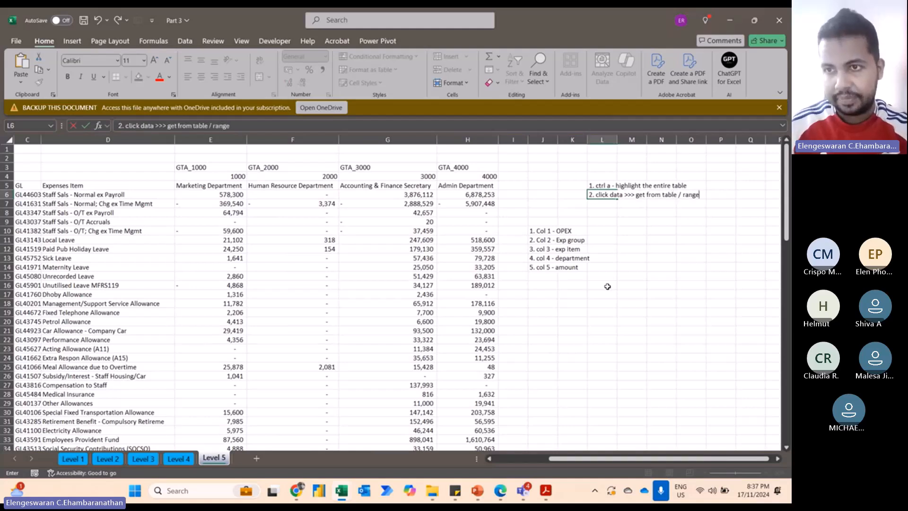
key("Return")
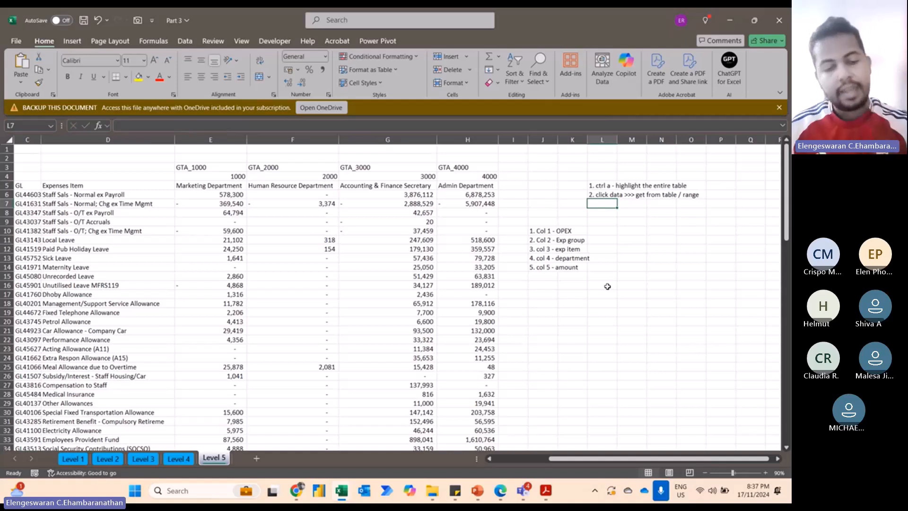
Add the instructions "3. a small box will appear" in L7 and "4. ok >> power query editor" in L8
type("3. a small")
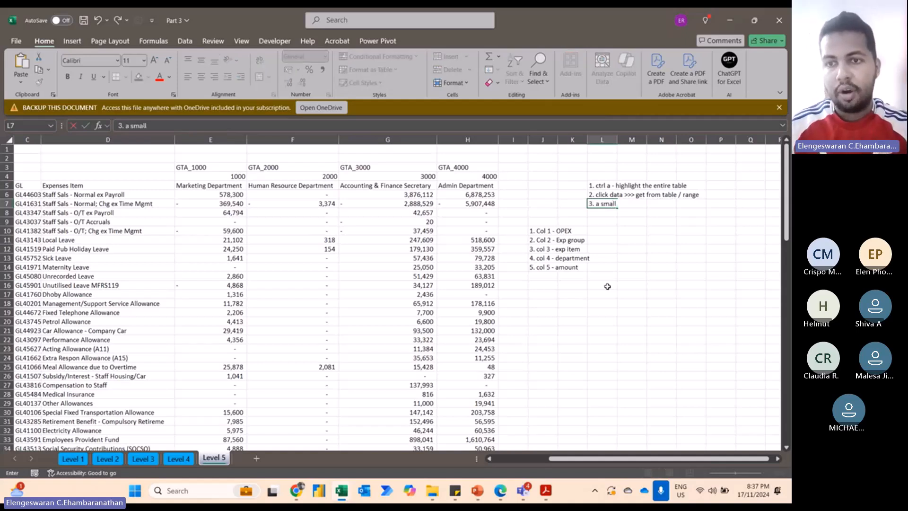
type(" box will appear")
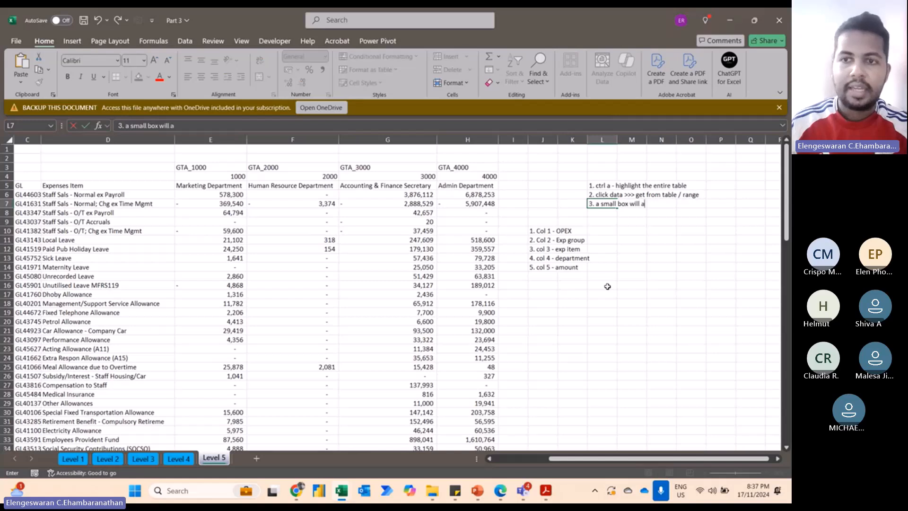
key("Return")
type("4. o")
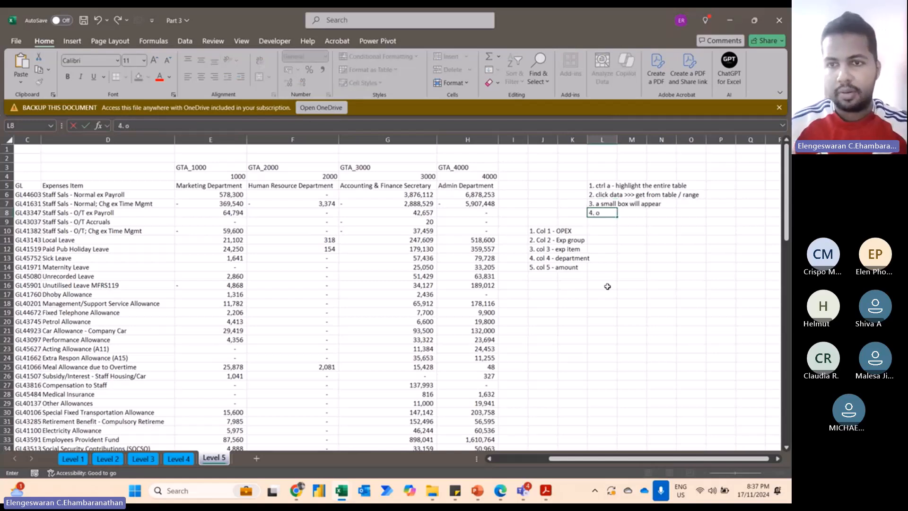
type("k >> pow")
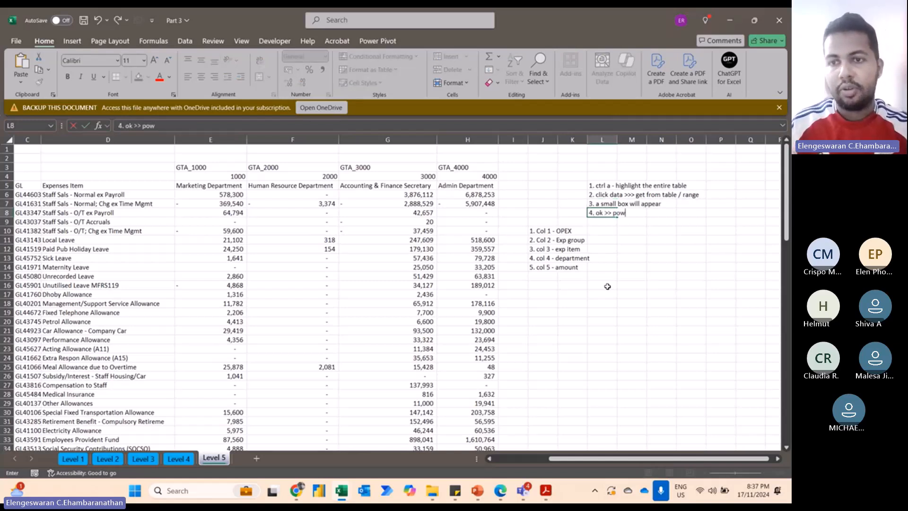
type("er query editor")
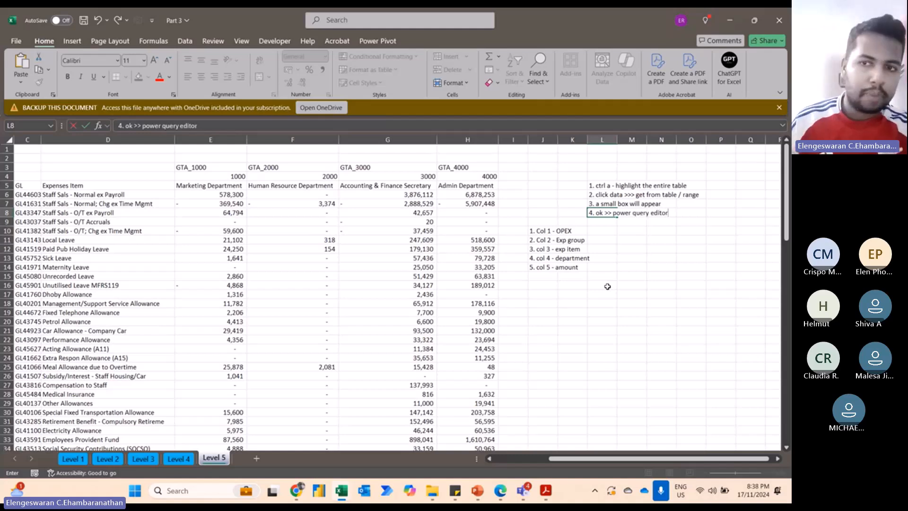
key("Return")
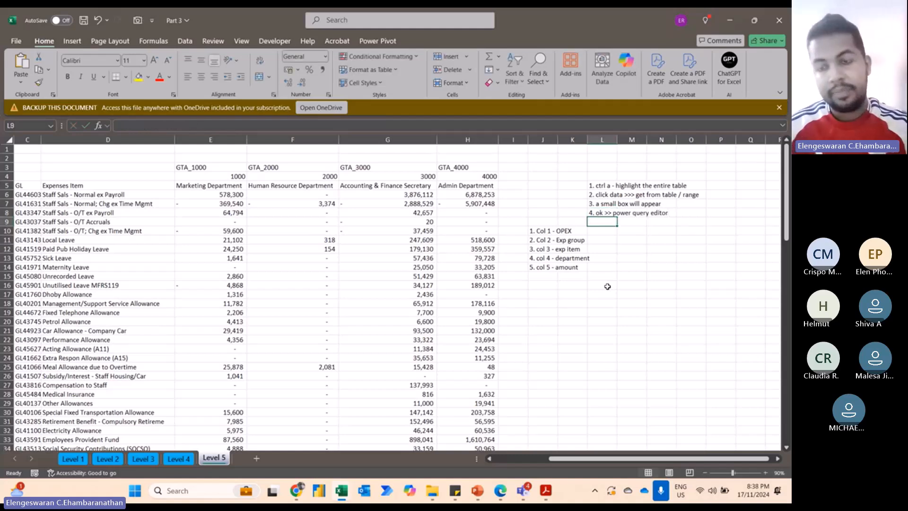
type("5.")
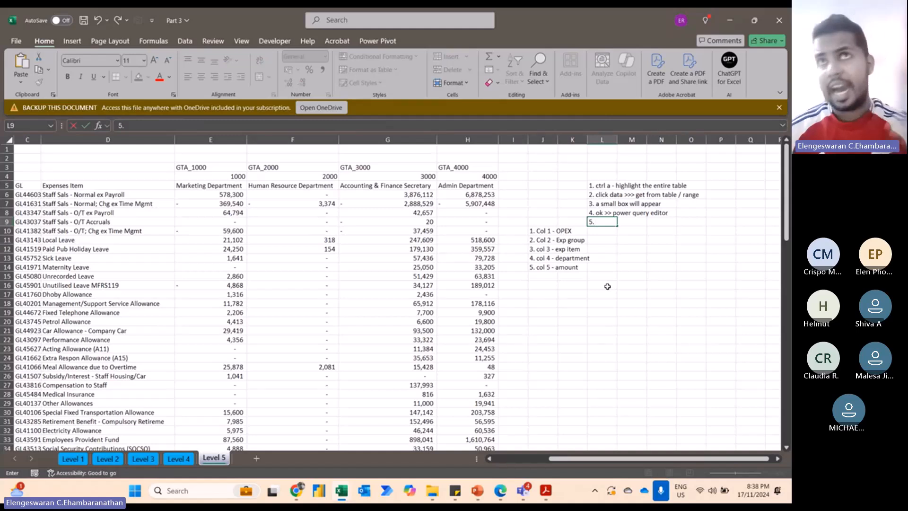
key("Escape")
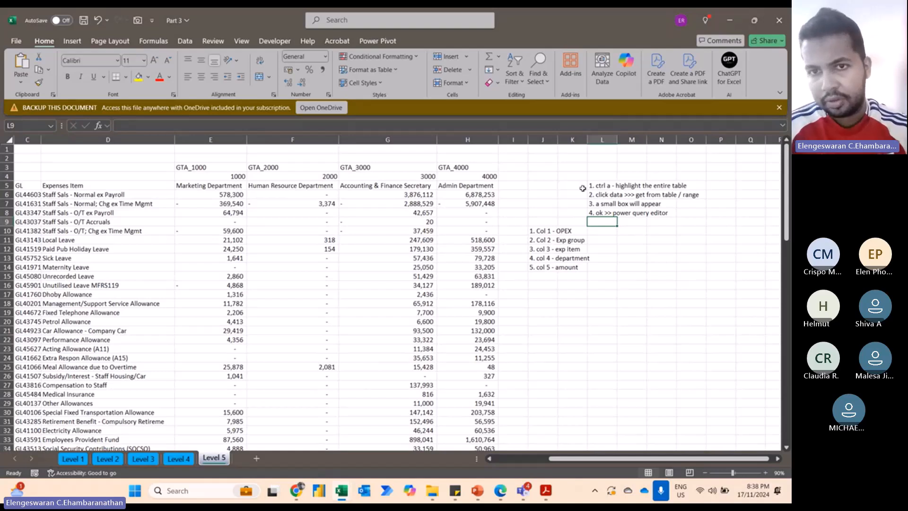
Load the entire Level 5 expense range $A$3:$H$101 into Power Query from Table/Range, leaving the table headers option off
left_click(481, 195)
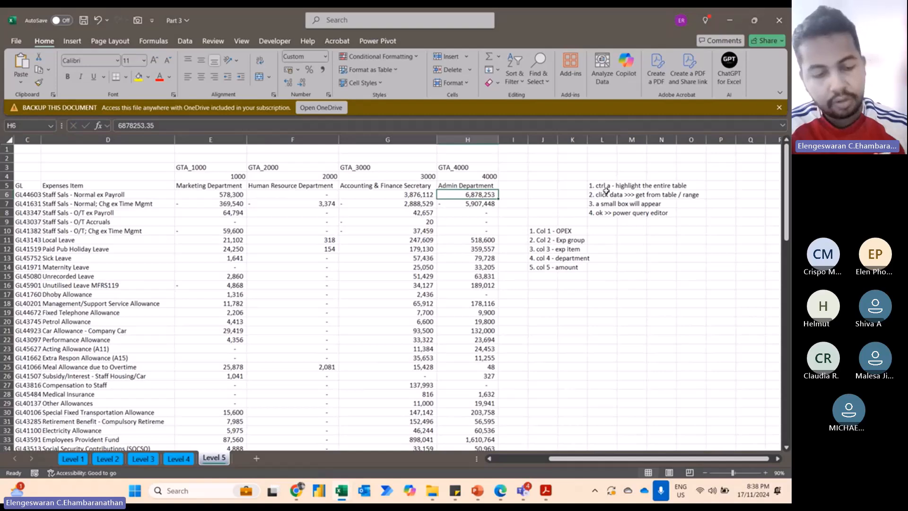
key("ctrl+a")
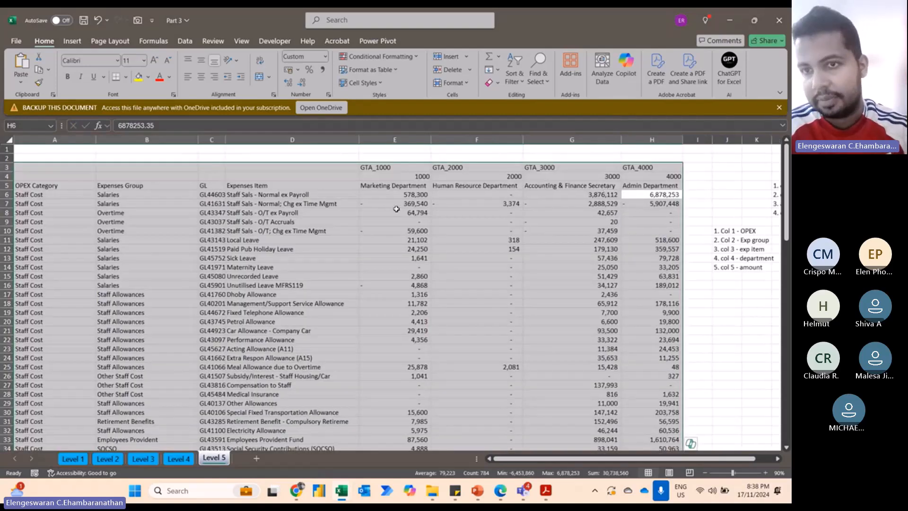
scroll(628, 186, "right", 4)
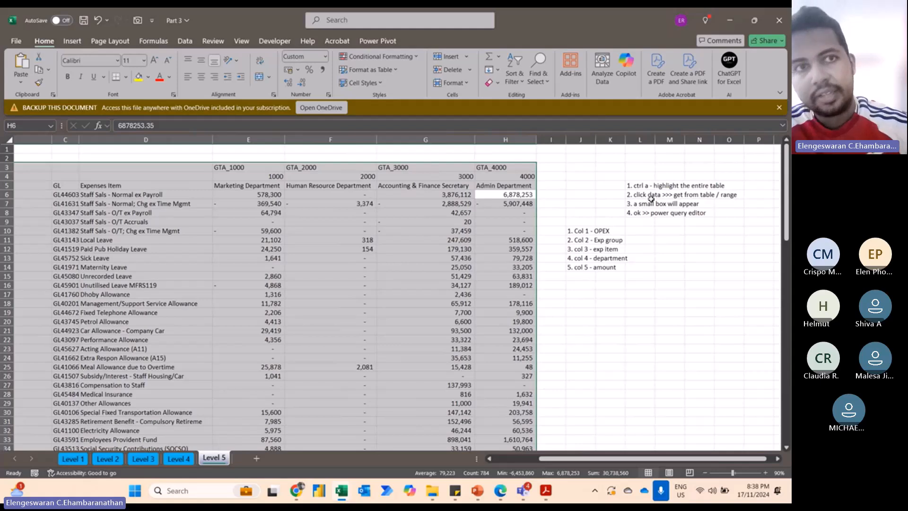
left_click(181, 41)
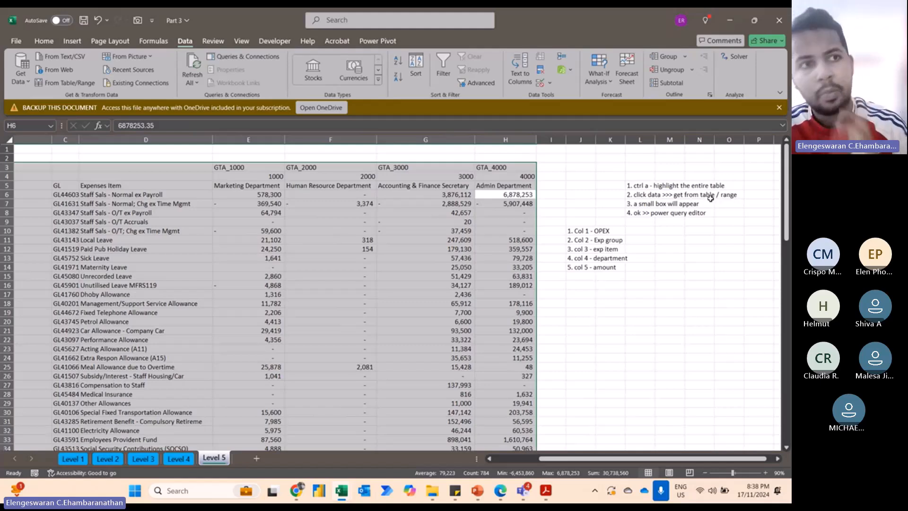
left_click(24, 77)
mouse_move(113, 98)
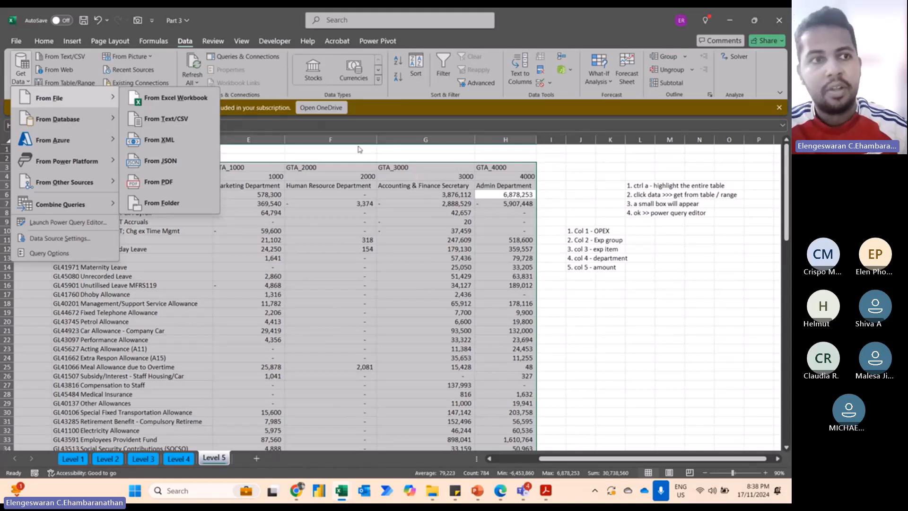
left_click(70, 85)
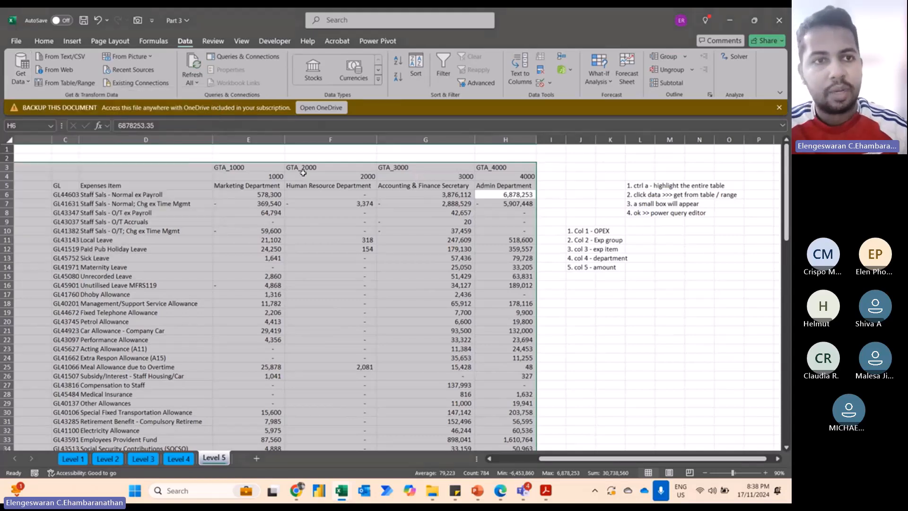
left_click(66, 85)
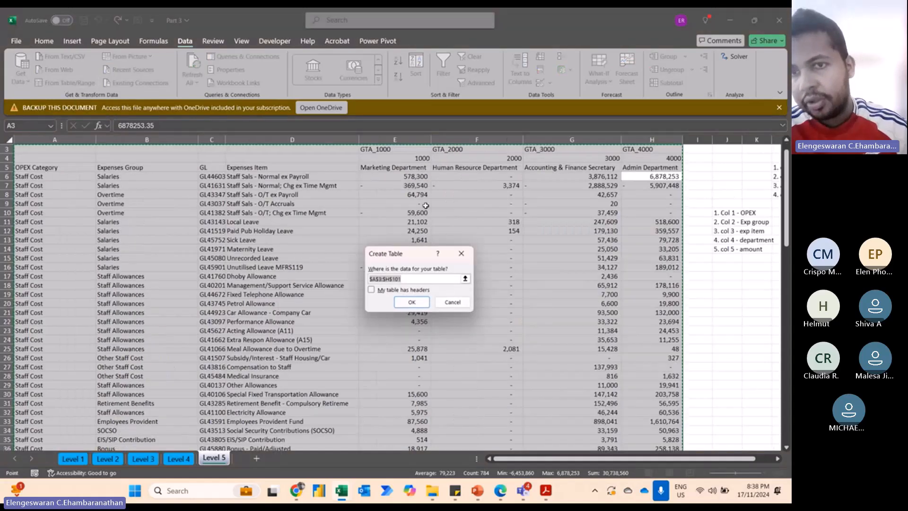
scroll(622, 265, "right", 5)
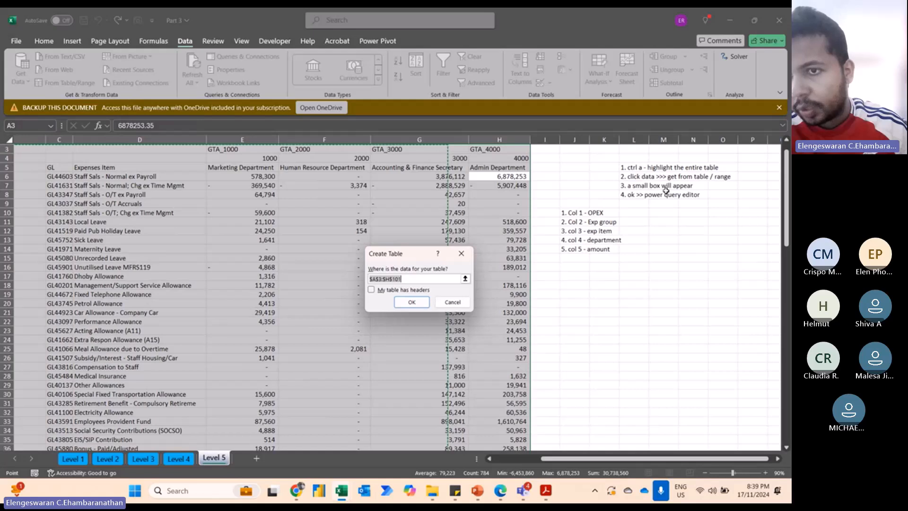
left_click_drag(420, 259, 551, 172)
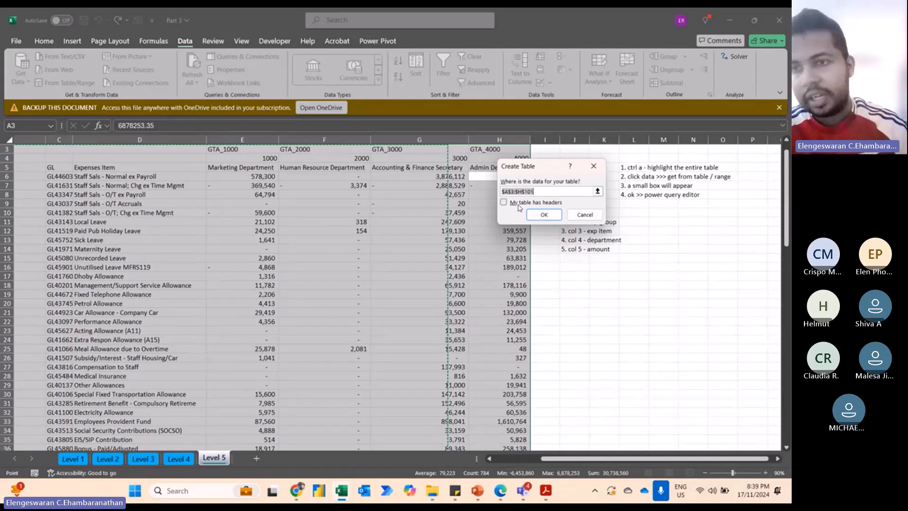
left_click(536, 213)
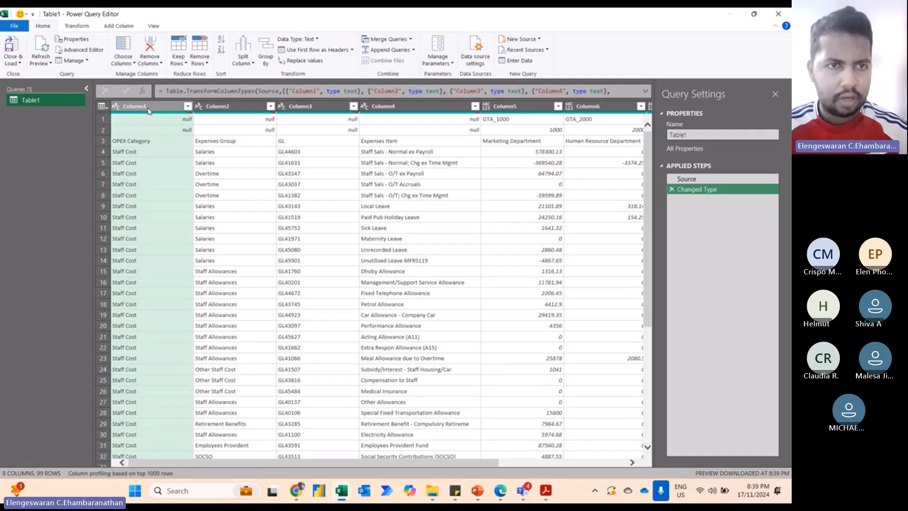
Remove the top 2 rows of the Table1 query, above the row holding the column titles
left_click(218, 106)
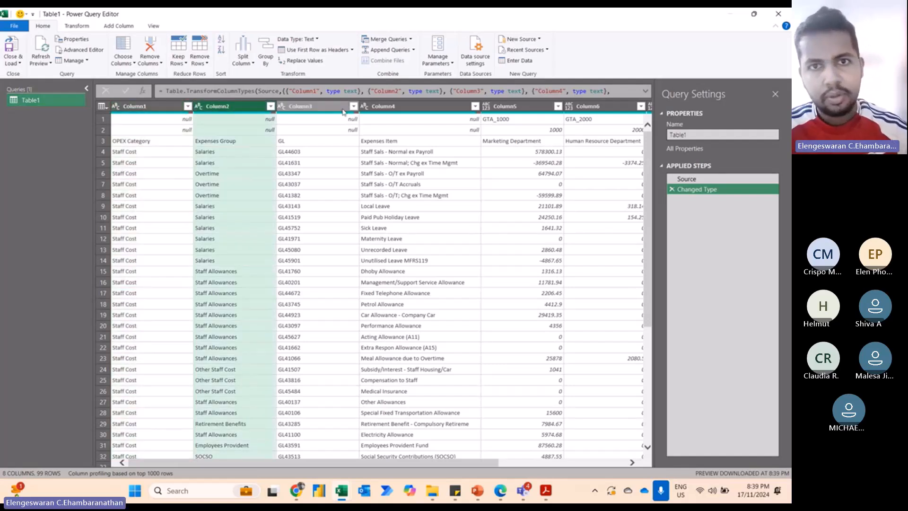
left_click(391, 107)
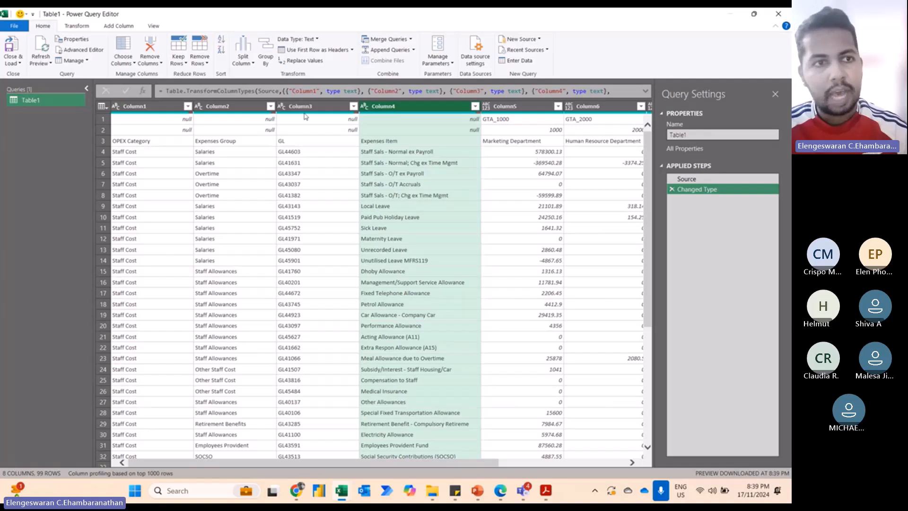
left_click(108, 120)
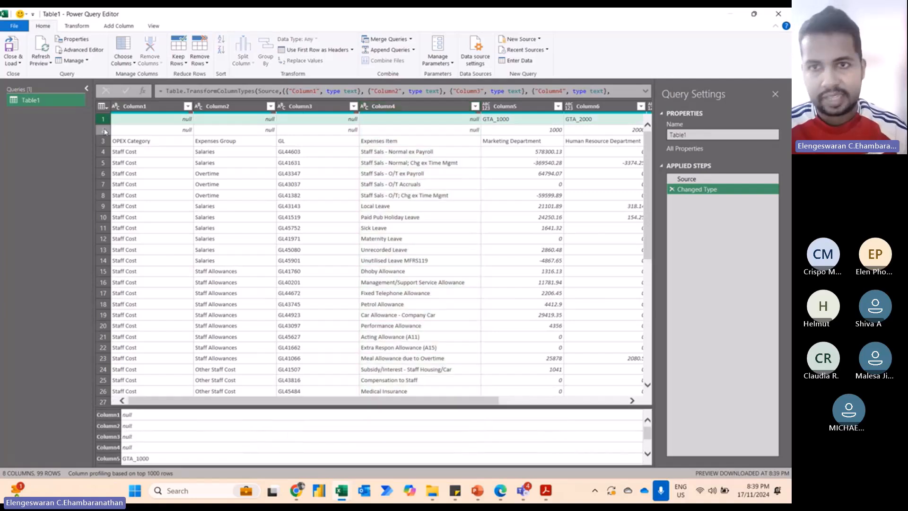
left_click(104, 130)
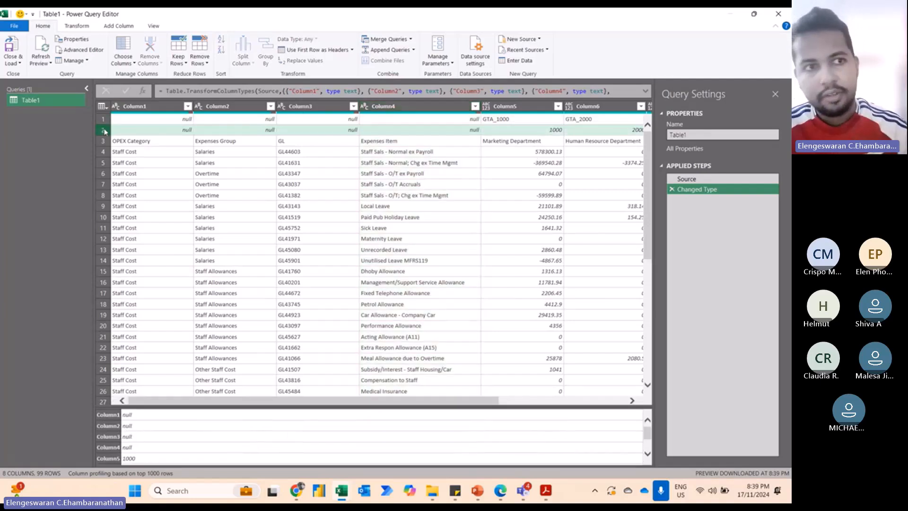
left_click(104, 119)
left_click(103, 130)
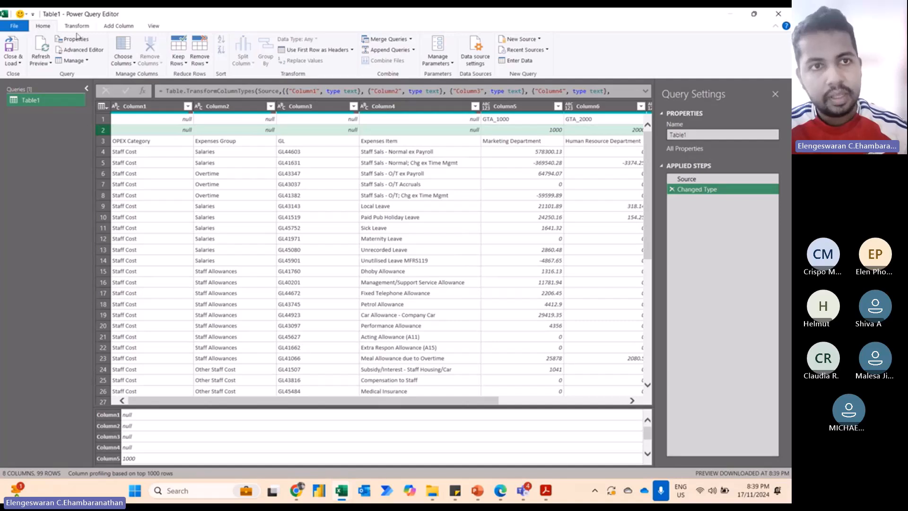
left_click(201, 64)
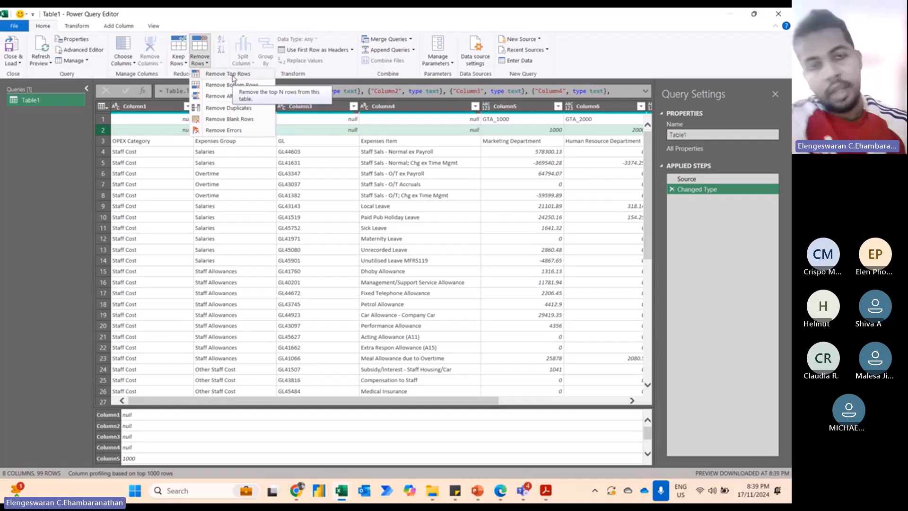
left_click(229, 77)
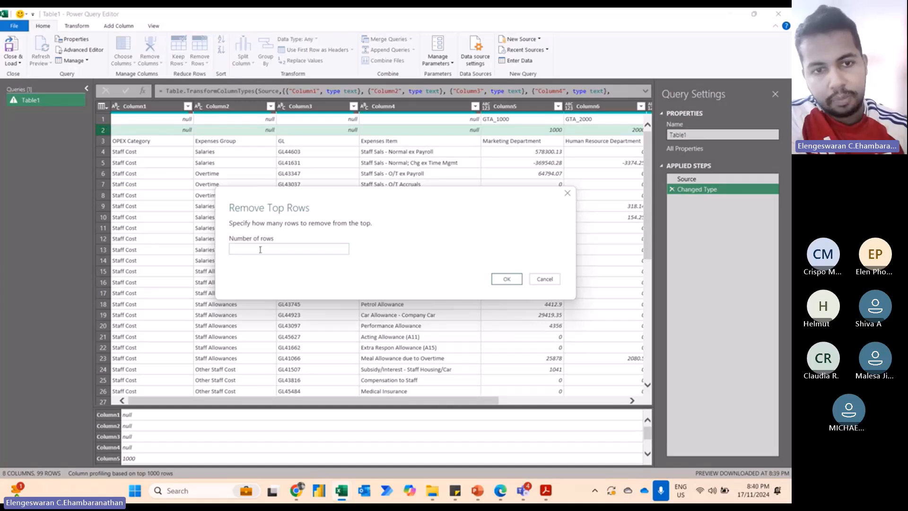
type("2")
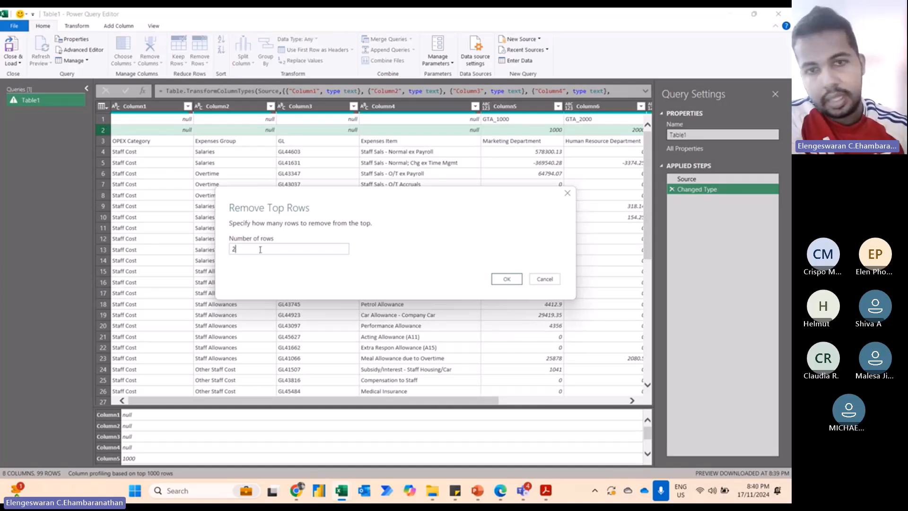
left_click(513, 283)
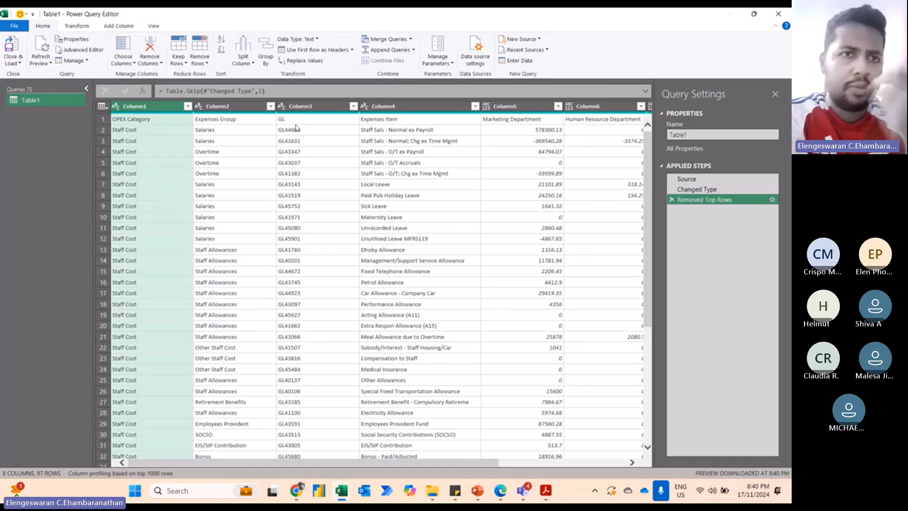
Promote the first row, from OPEX Category onward, to column headers
left_click(104, 120)
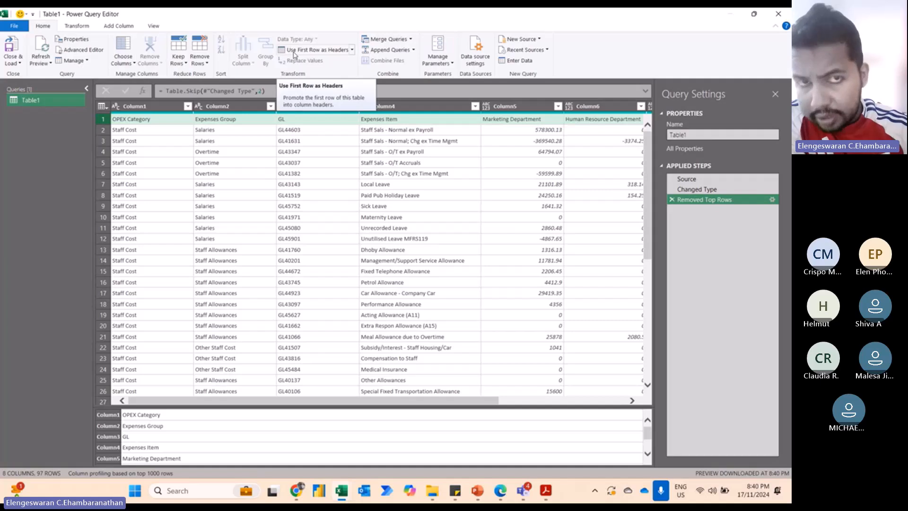
left_click(78, 28)
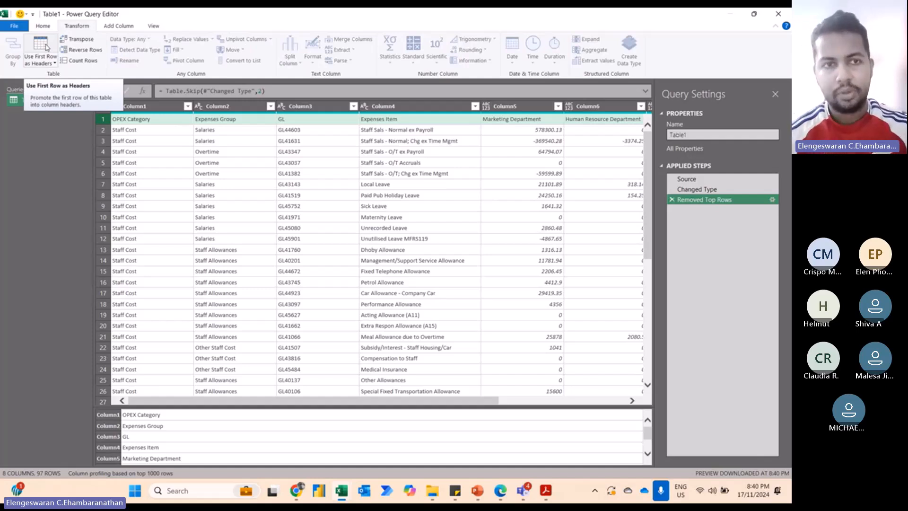
left_click(46, 47)
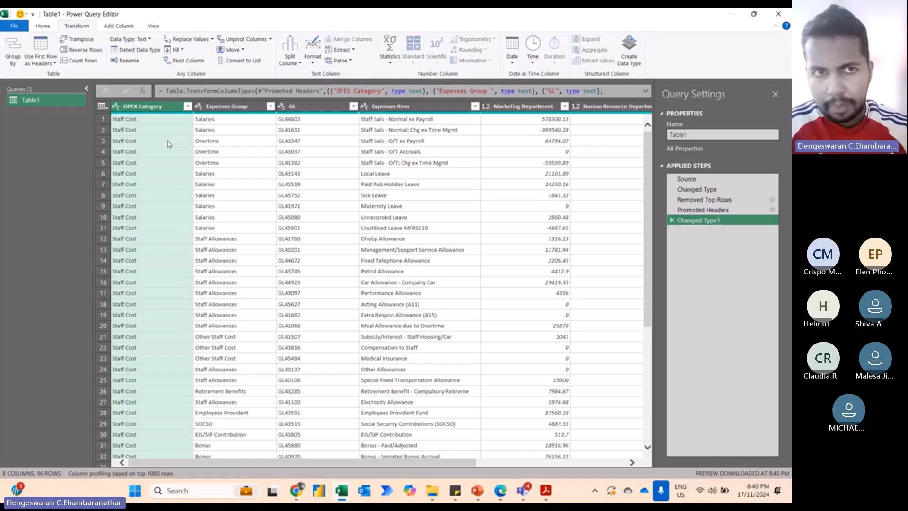
Unpivot the four department columns from Marketing Department through Admin Department
left_click(226, 106)
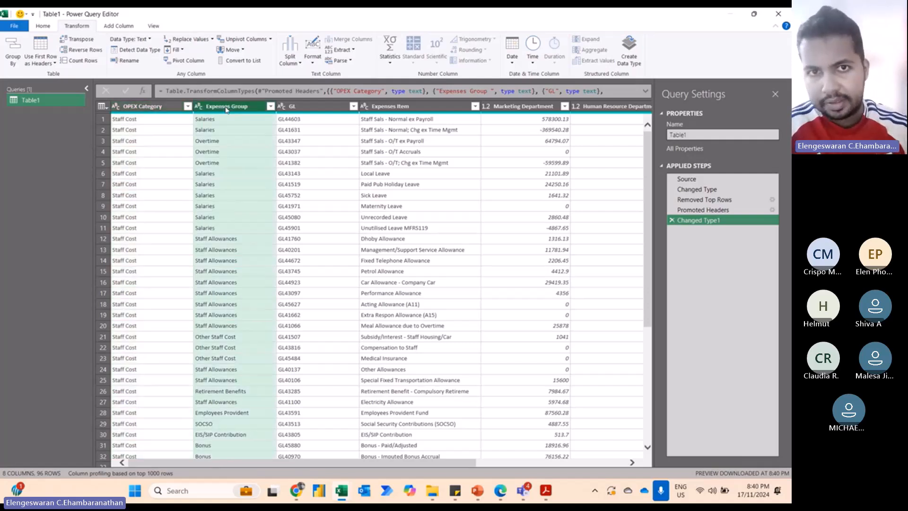
left_click(405, 106)
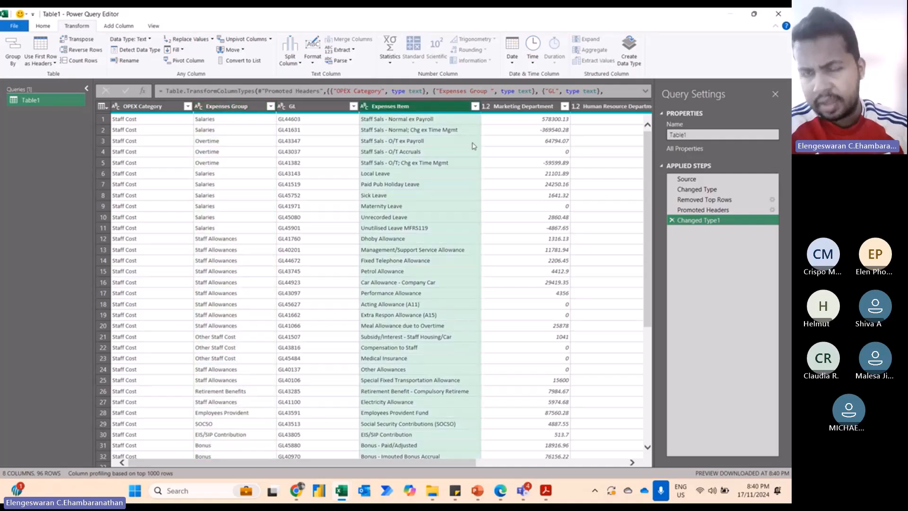
scroll(530, 123, "right", 4)
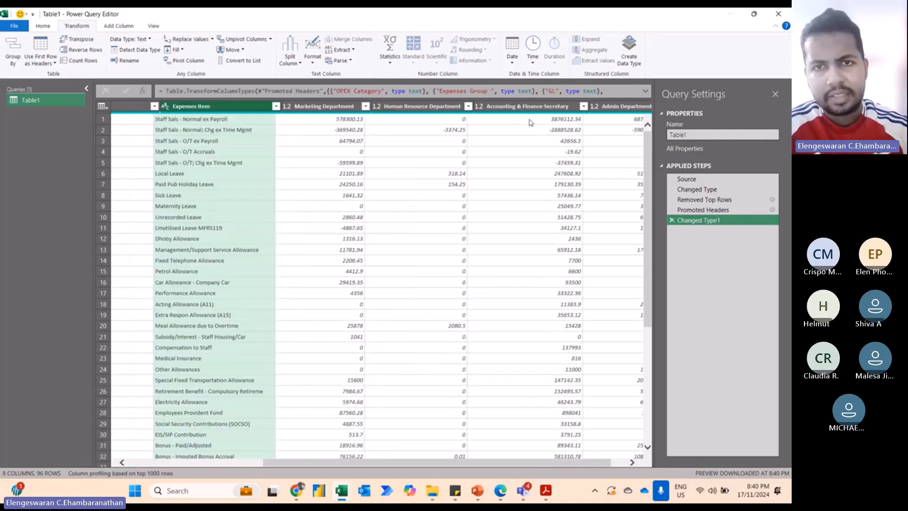
scroll(530, 123, "right", 1)
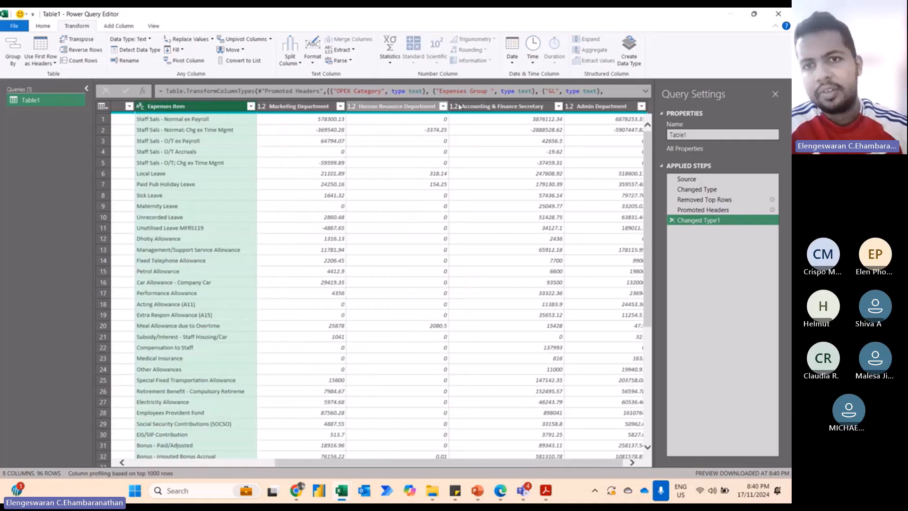
left_click(311, 107)
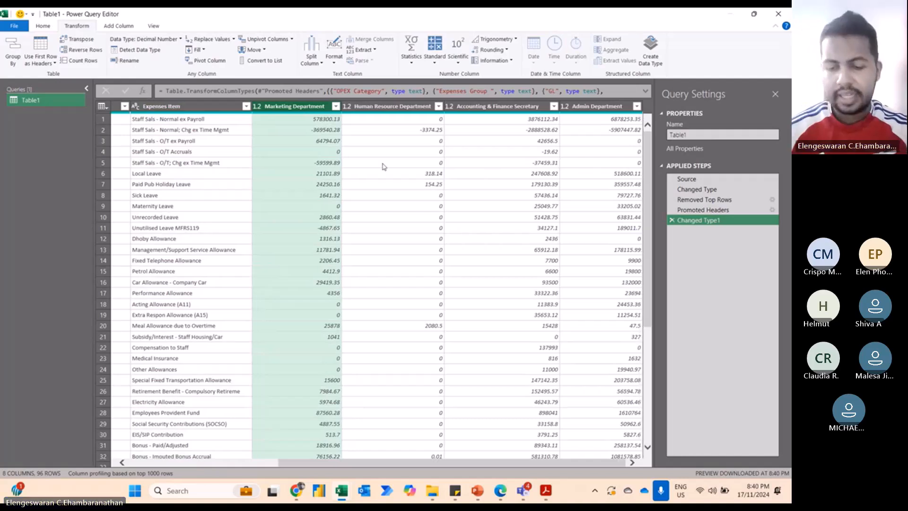
left_click(603, 106, "shift")
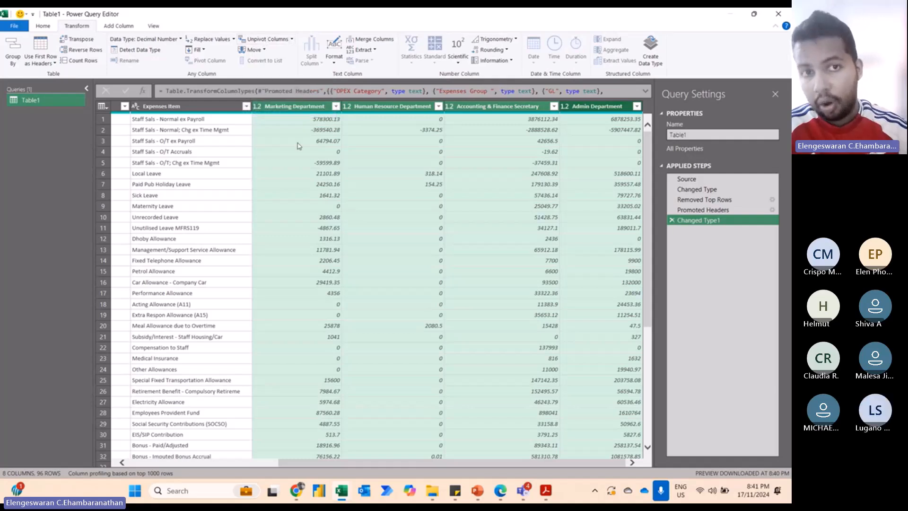
right_click(310, 108)
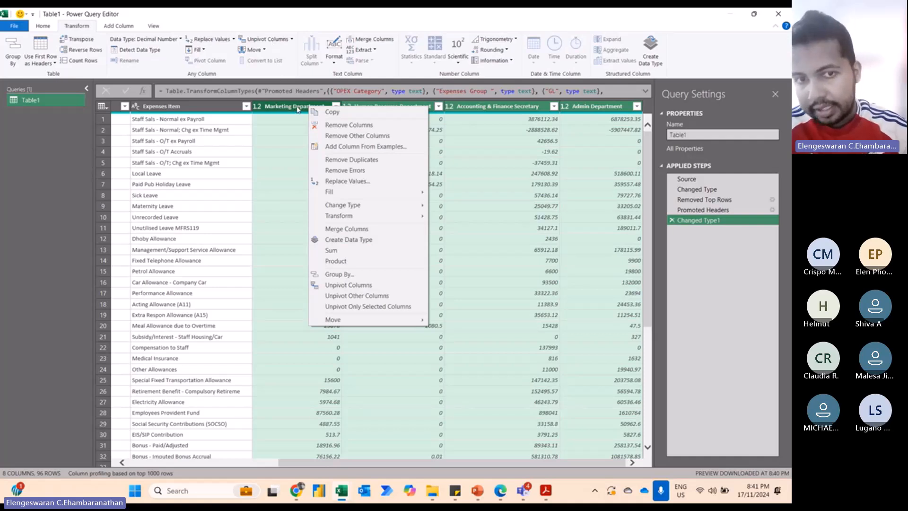
left_click(331, 285)
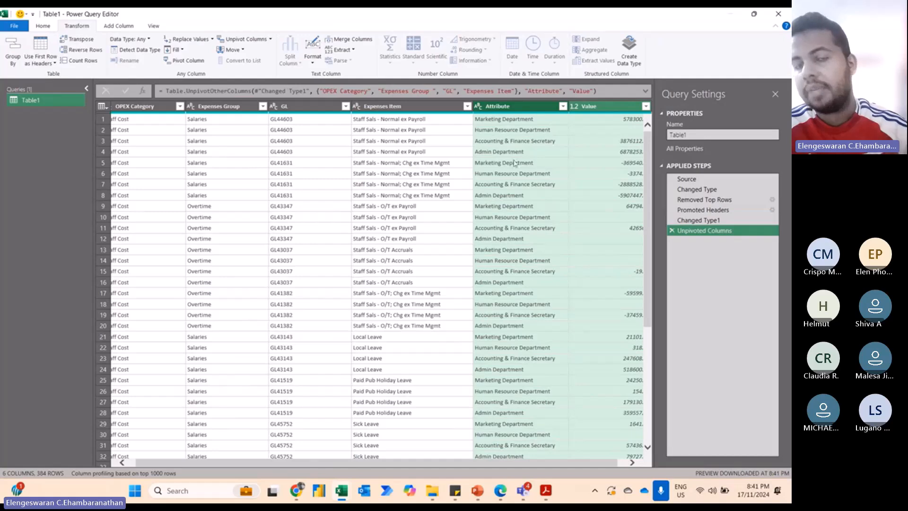
Remove the GL column from the unpivoted query
scroll(279, 171, "left", 1)
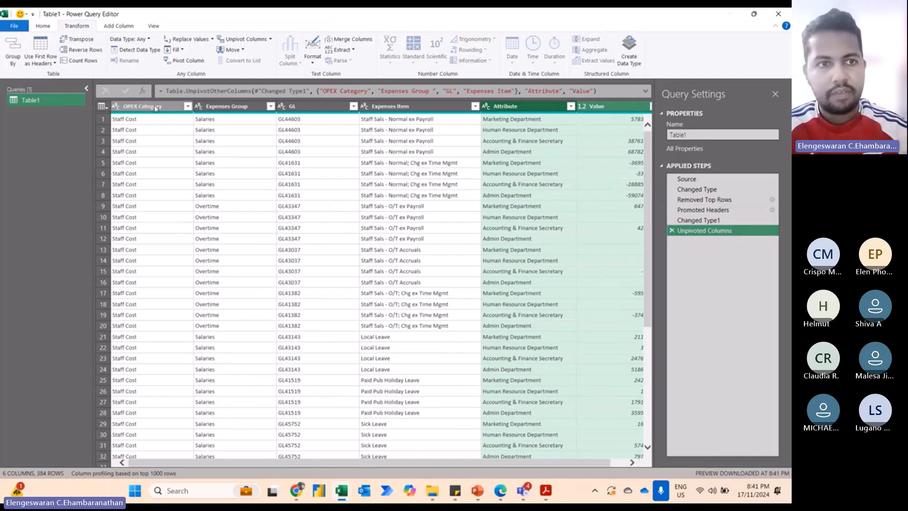
left_click(307, 108)
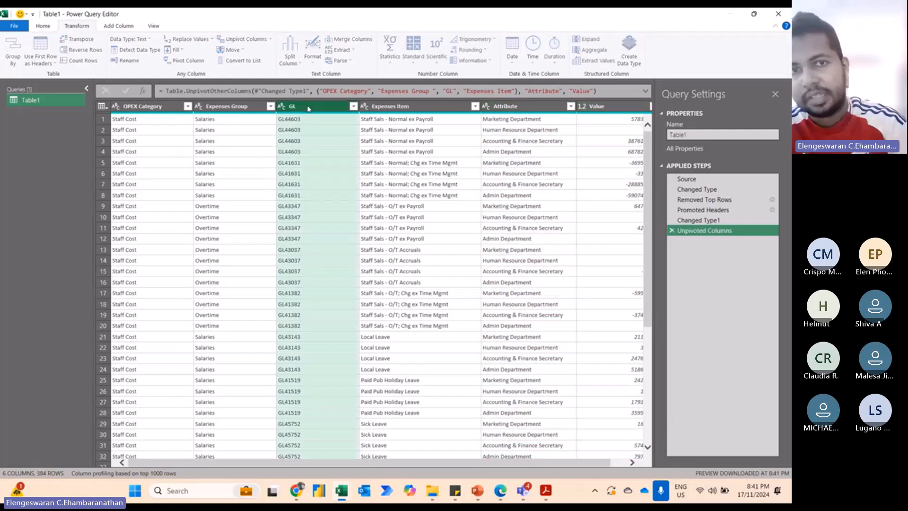
key("Delete")
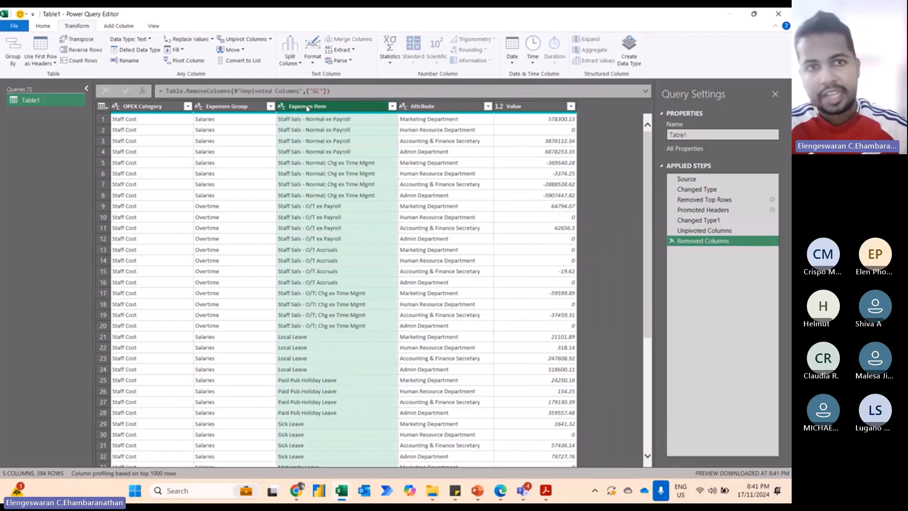
Rename the Attribute column to Department and the Value column to Amount
double_click(449, 107)
type("Dep")
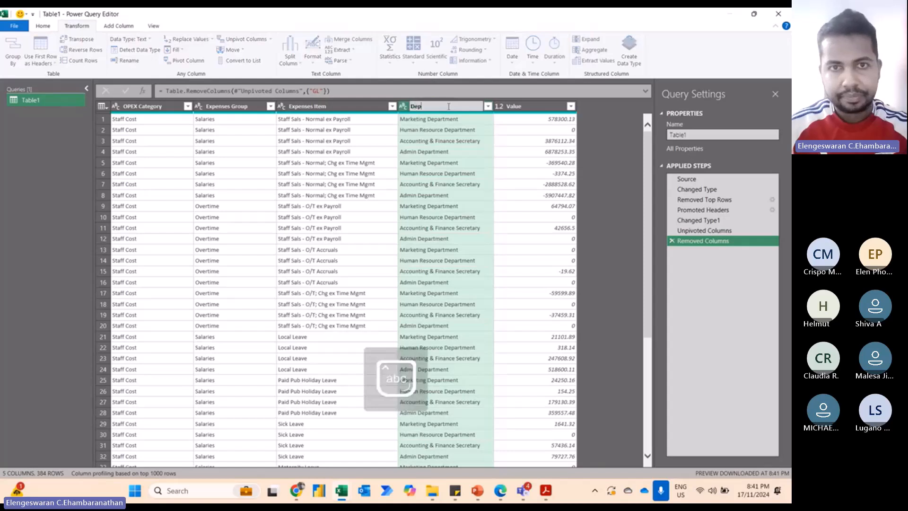
type("artment")
key("Return")
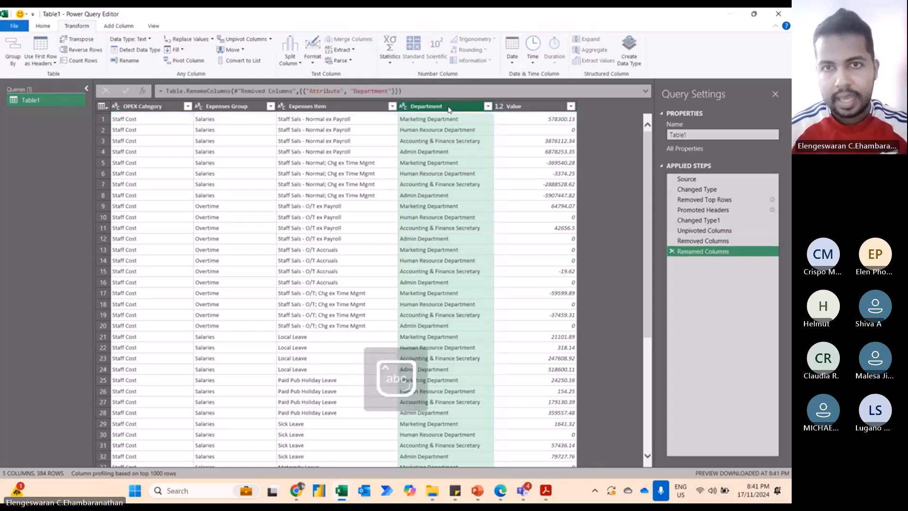
double_click(519, 109)
type("Amount")
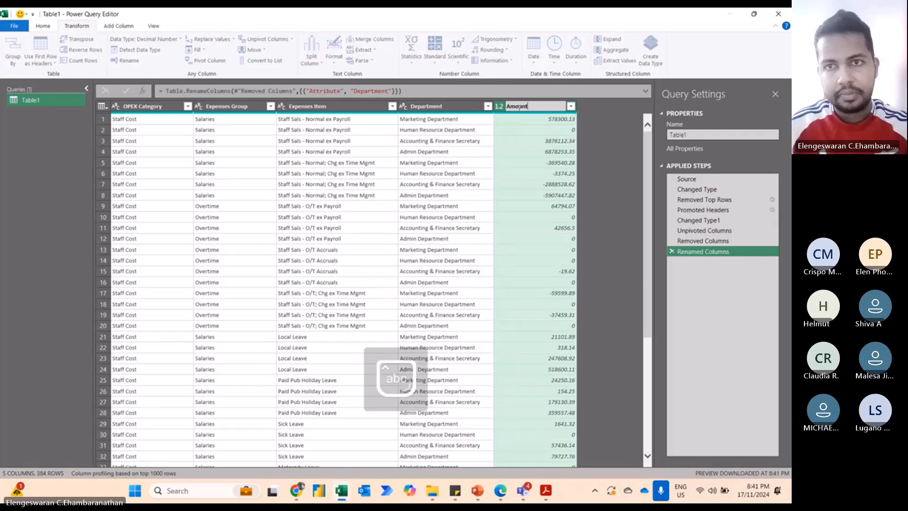
key("Return")
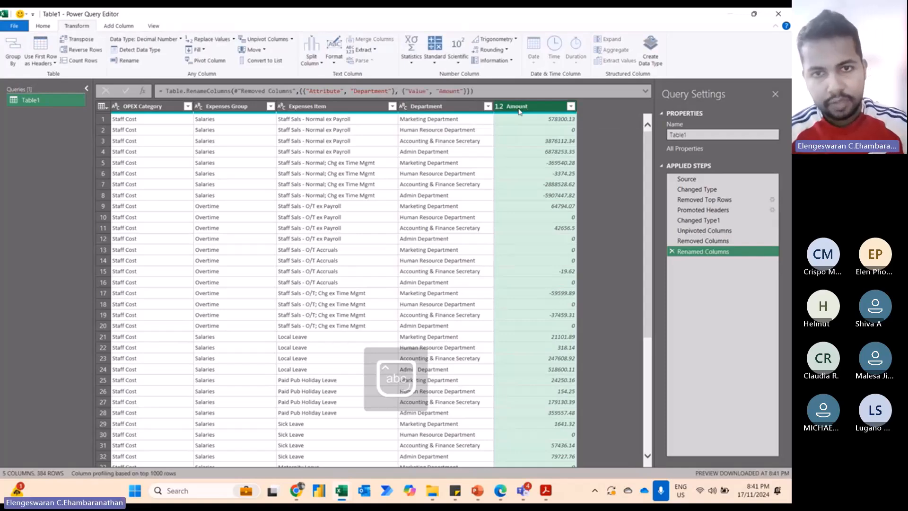
Close and load the transformed query into the Part 3 workbook, and compare the loaded table with the Level 5 source data
key("alt+Tab")
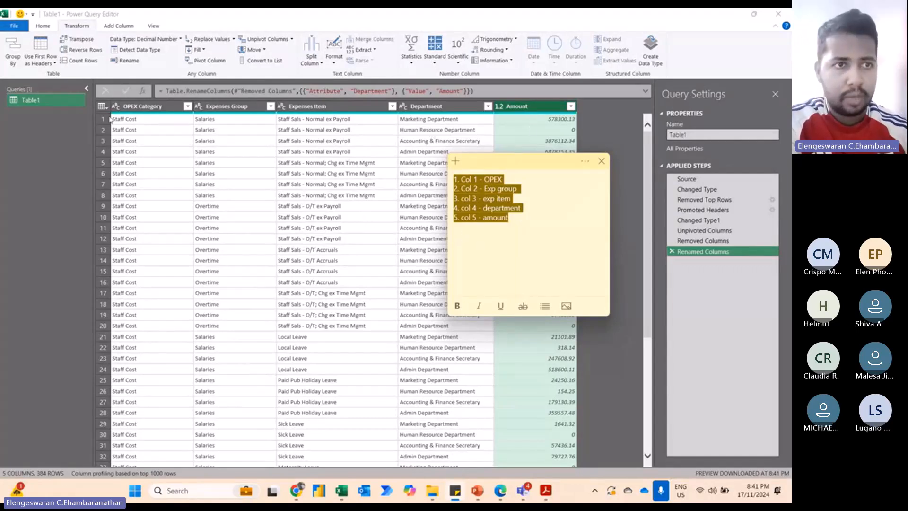
left_click(45, 32)
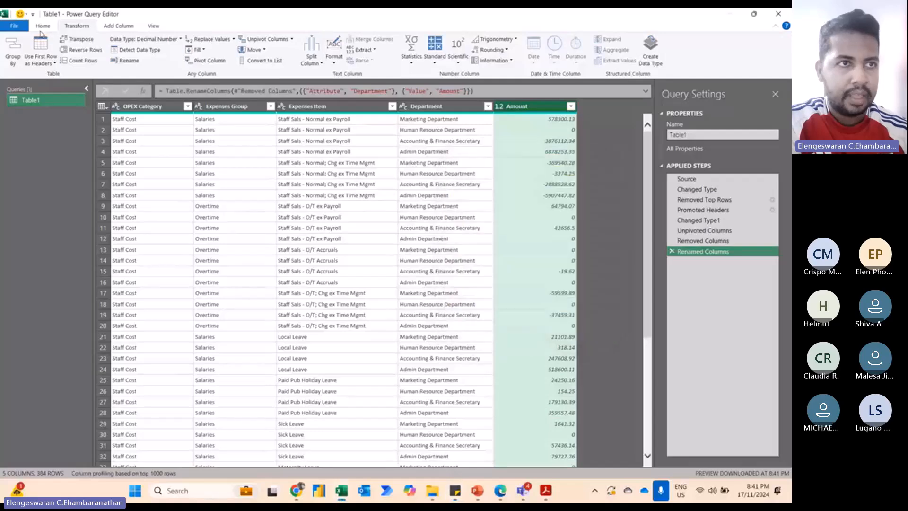
left_click(9, 47)
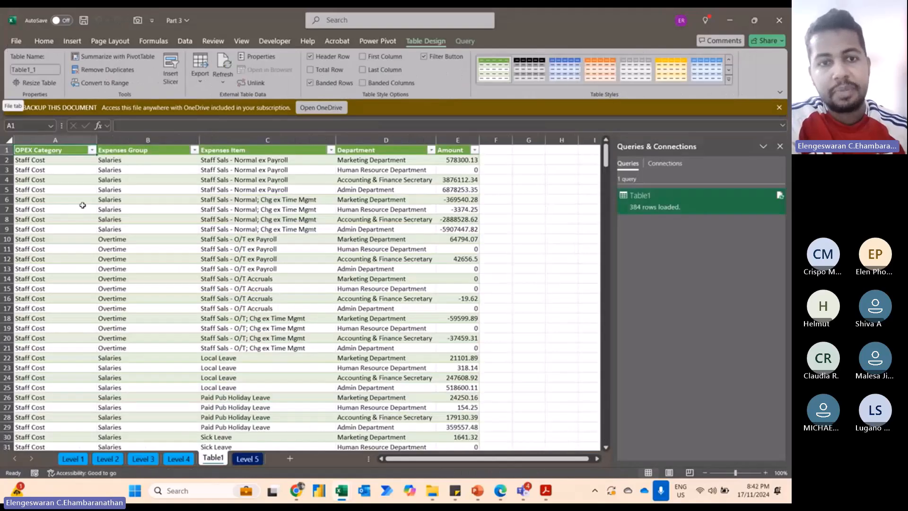
left_click(246, 458)
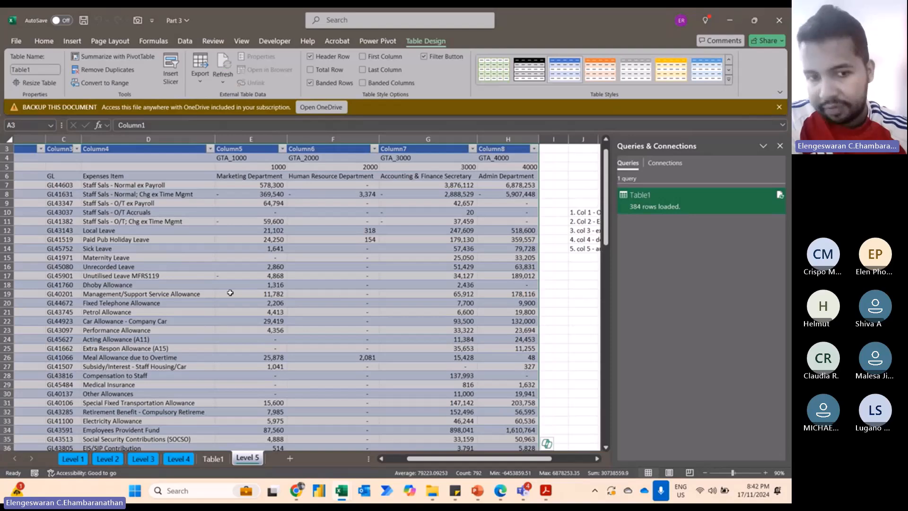
left_click(213, 460)
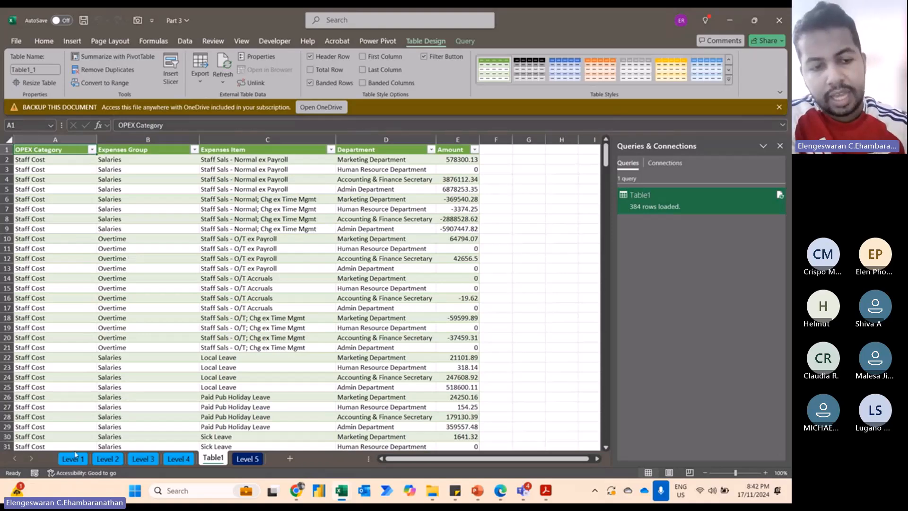
Examine the Level 3 sheet's OPEX and CAPEX rows and its company headings over the Forecast and Actual columns
left_click(140, 458)
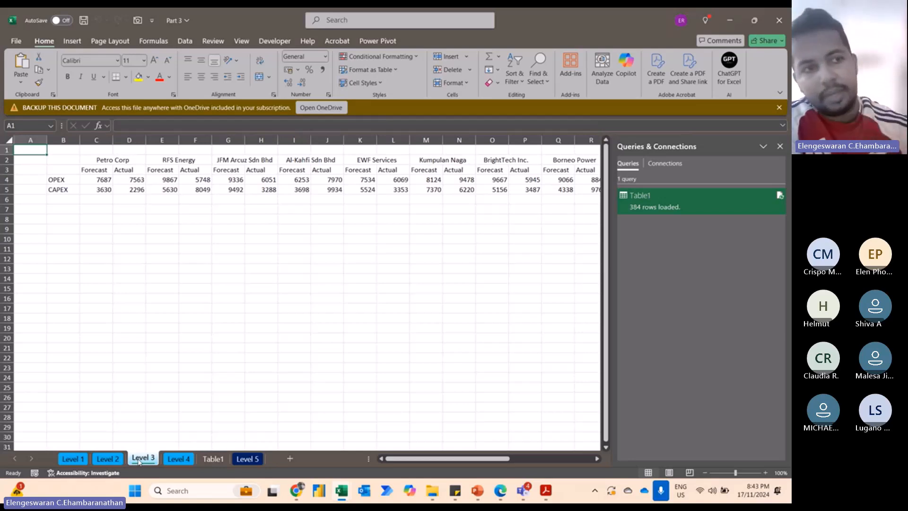
left_click(75, 188)
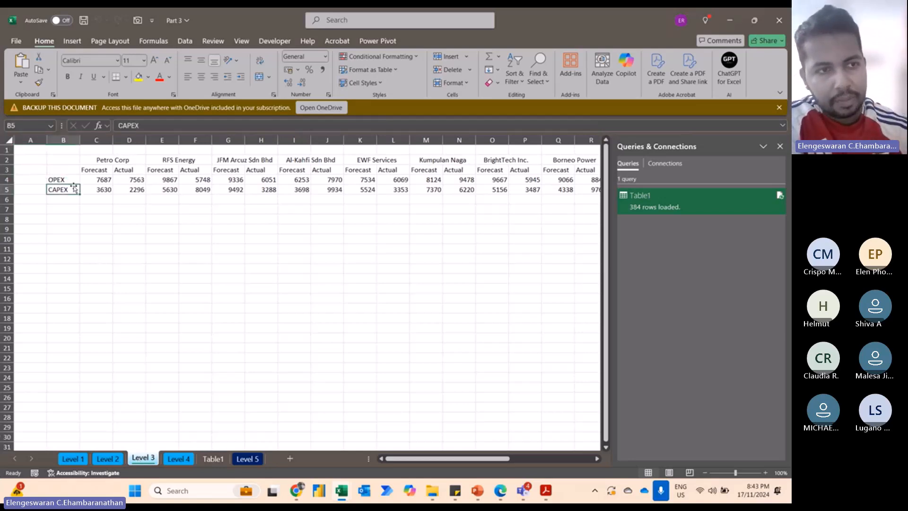
left_click(118, 159)
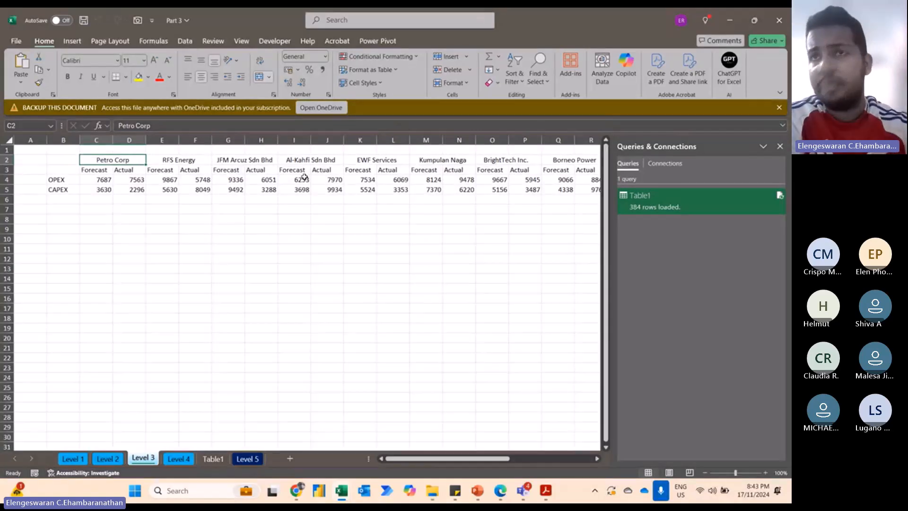
Enter the field label "Company name" in cell C12 below the Level 3 data
left_click(97, 259)
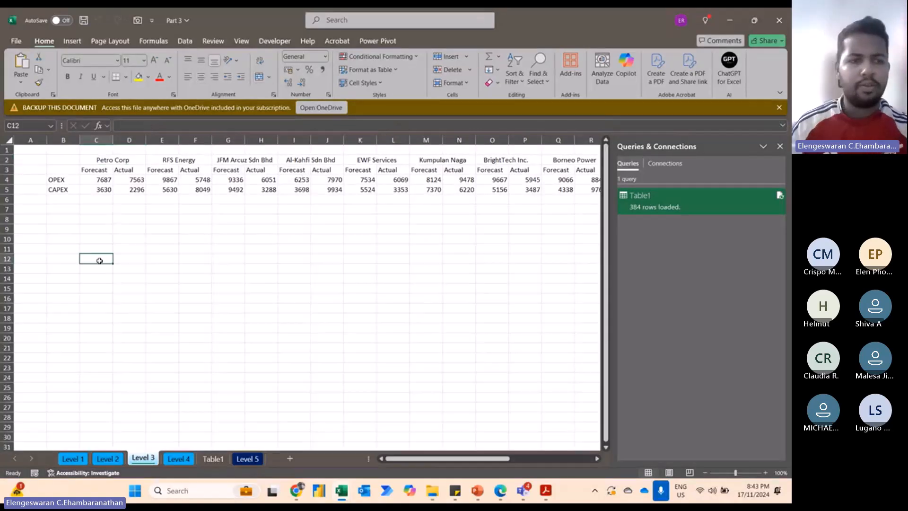
key("Caps_Lock")
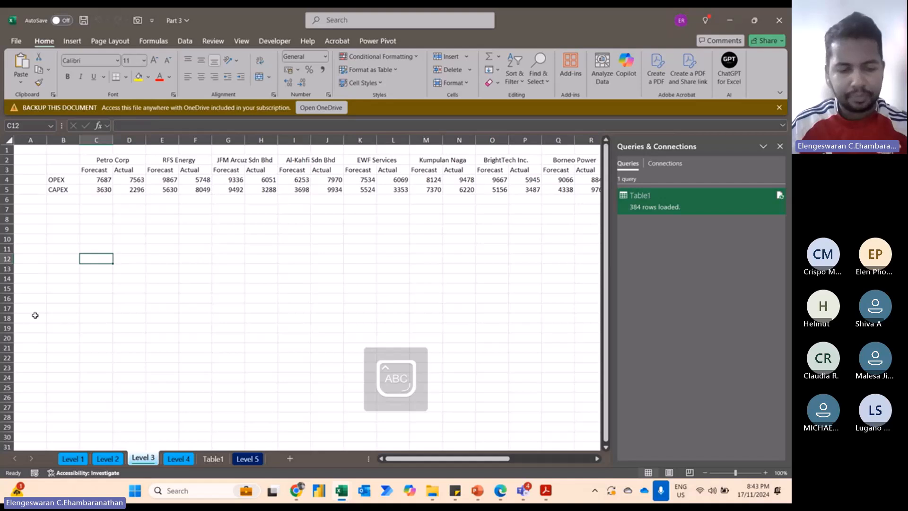
type("Co")
key("Caps_Lock")
type("o")
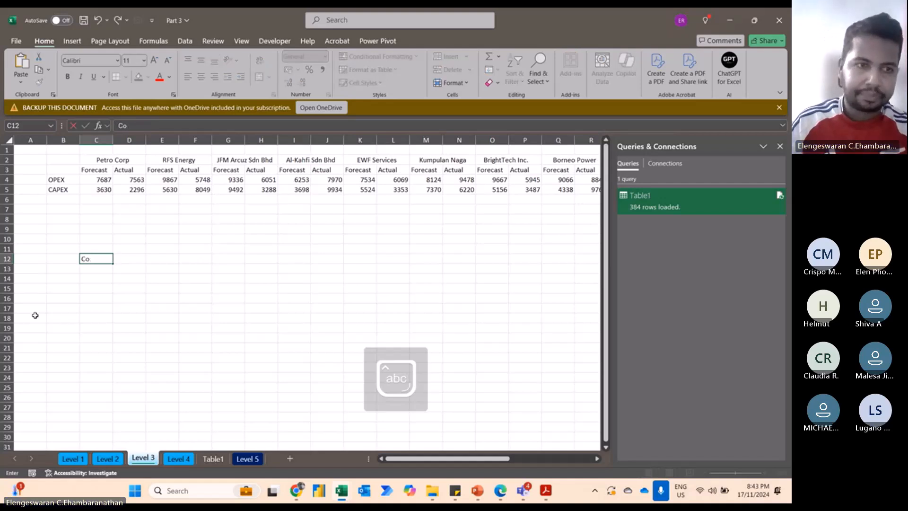
type("mpnay")
key("BackSpace")
key("BackSpace")
key("BackSpace")
key("BackSpace")
type("pan")
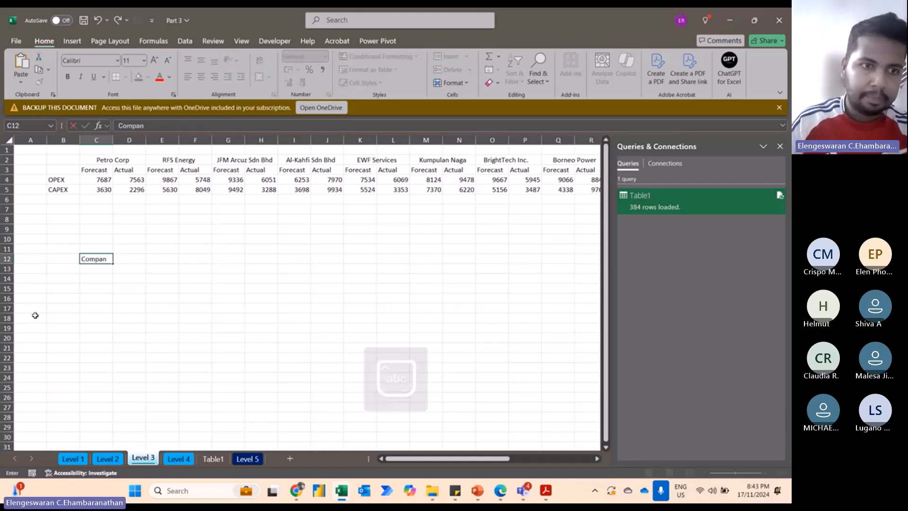
type("y name")
key("Return")
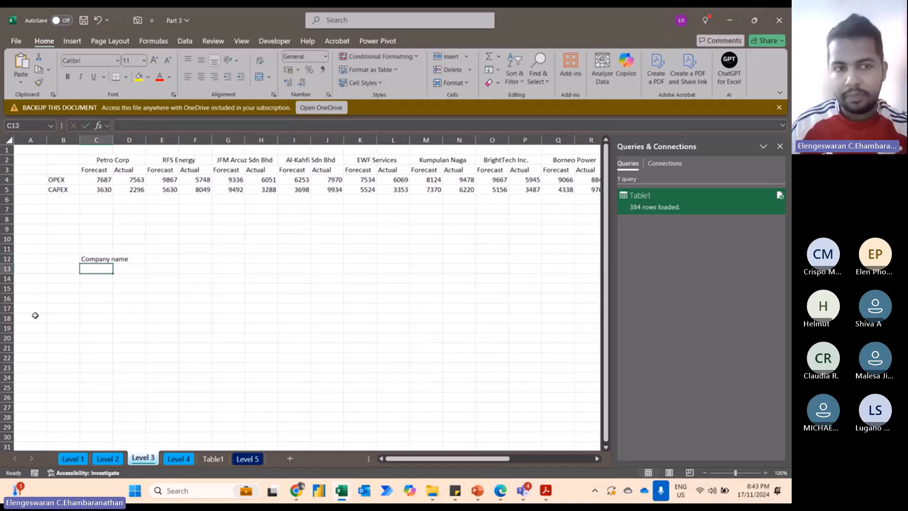
Add the label "Expenses" in cell C13, directly under "Company name"
key("Up")
key("Right")
key("Right")
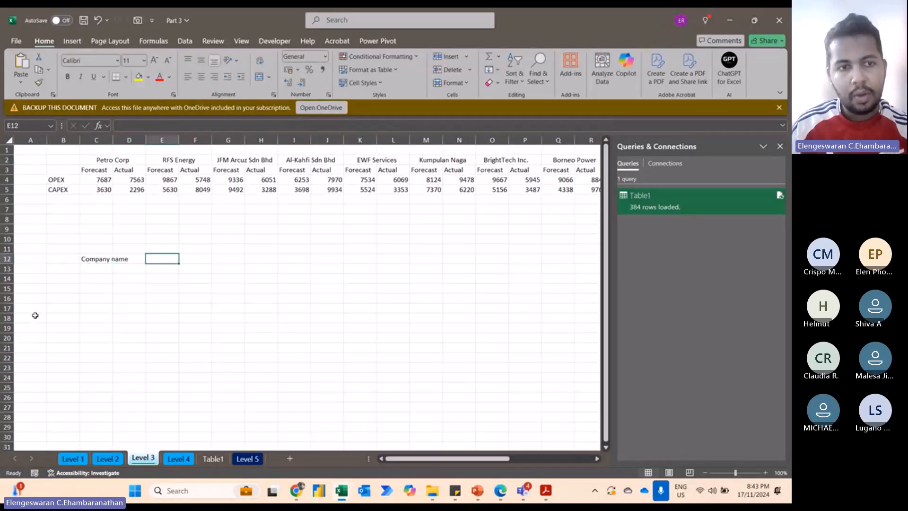
key("Left")
key("Down")
key("Left")
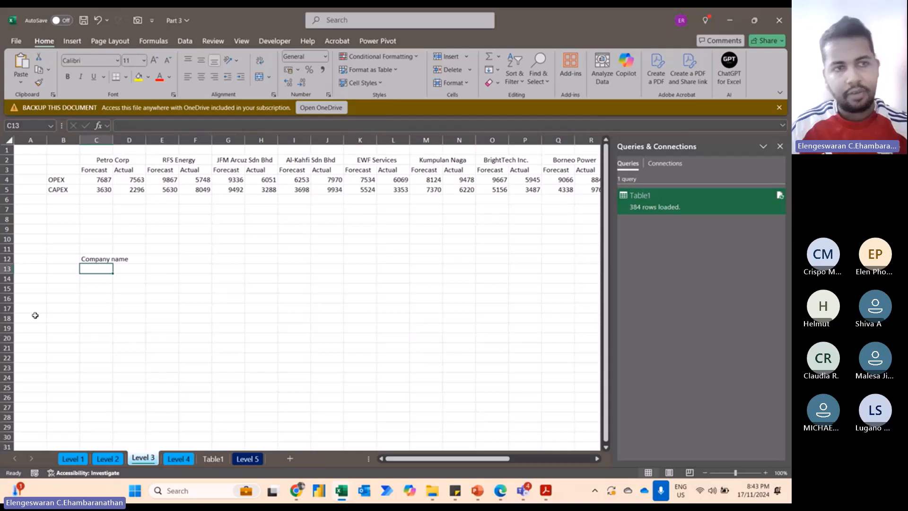
key("Caps_Lock")
type("E")
key("Caps_Lock")
type("xpenses")
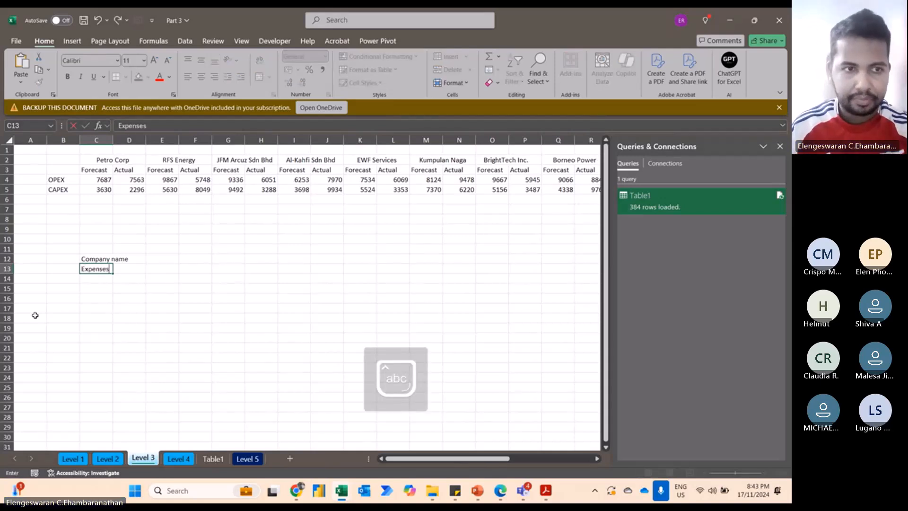
key("Return")
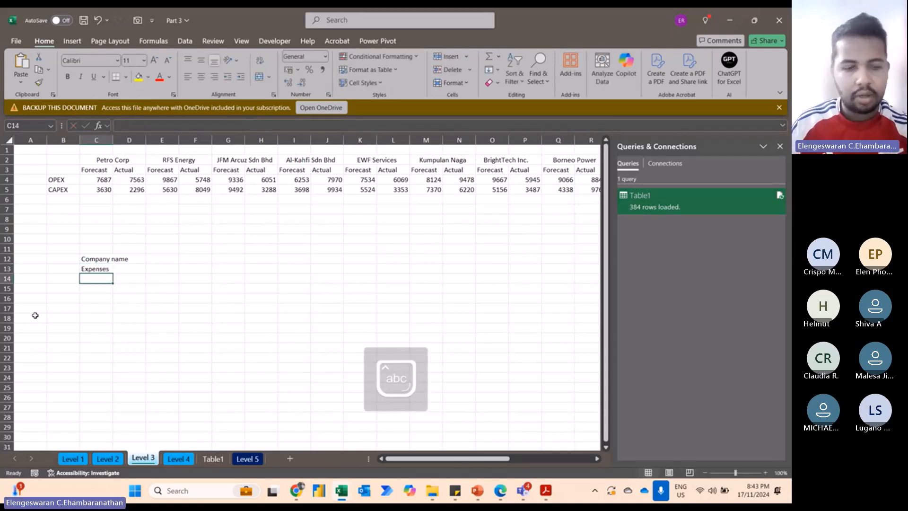
Add the labels "Type" in C14 and "Amount" in C15 to complete the list of target columns
type("Type")
key("Return")
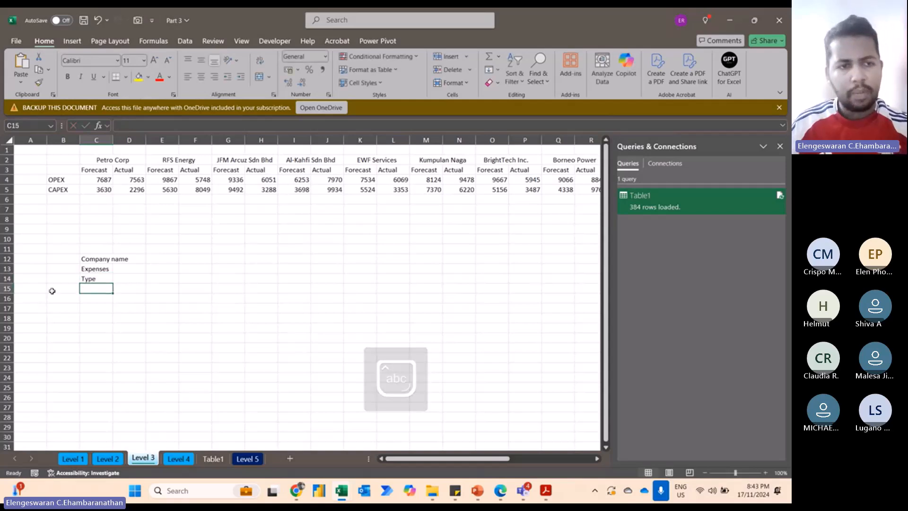
type("Amount")
key("Return")
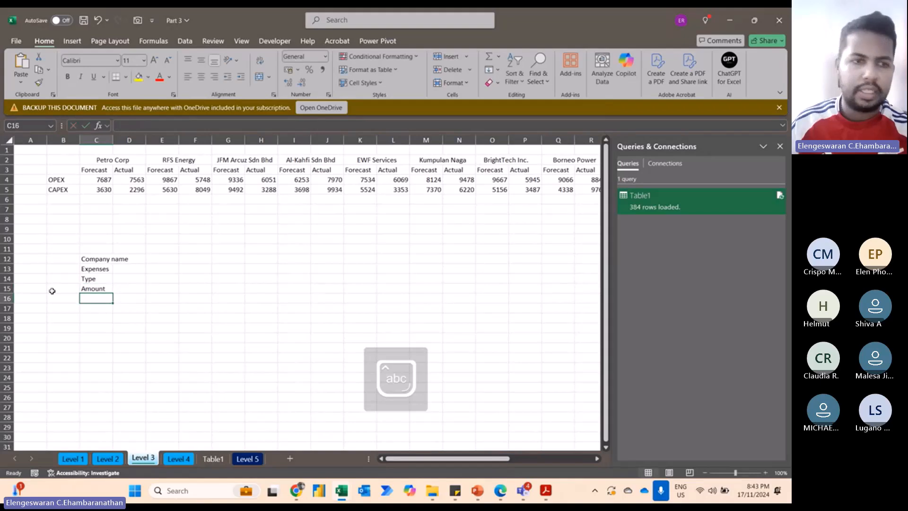
Reorder the label list so that "Type" sits in C13, above "Expenses"
left_click(103, 158)
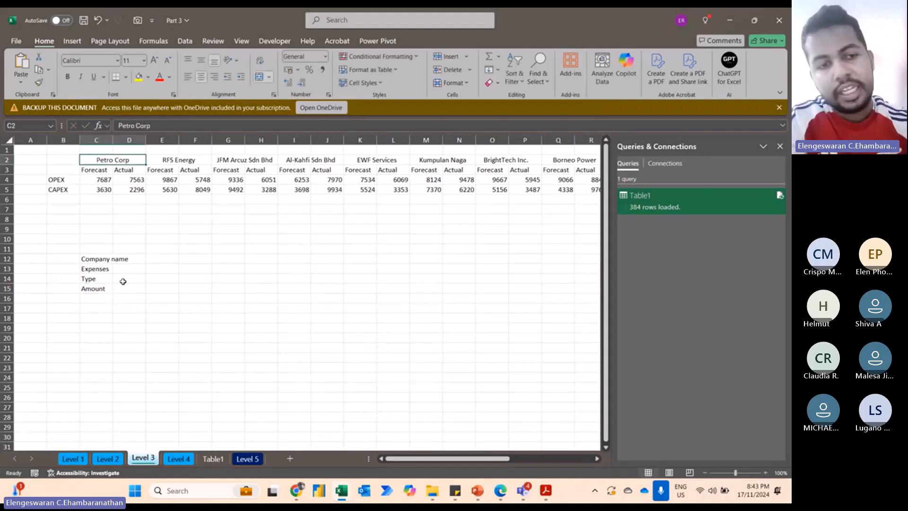
left_click(98, 277)
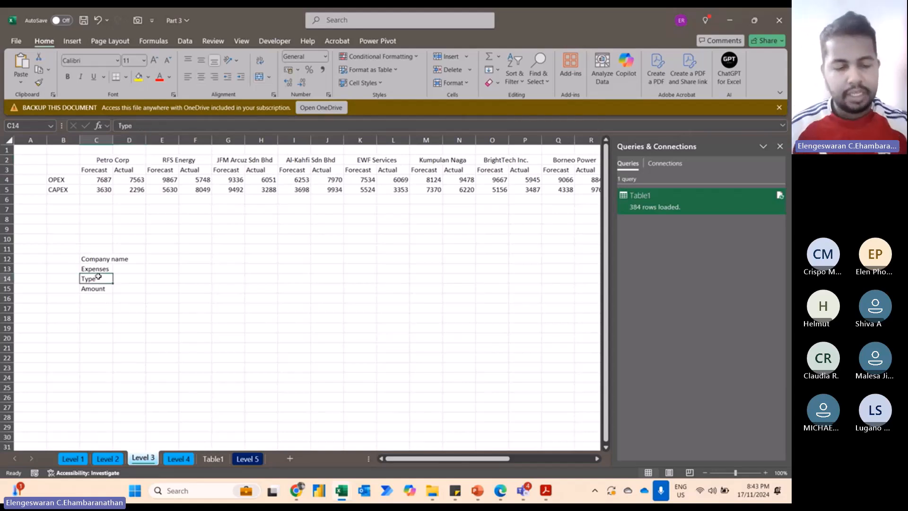
left_click_drag(98, 277, 105, 266)
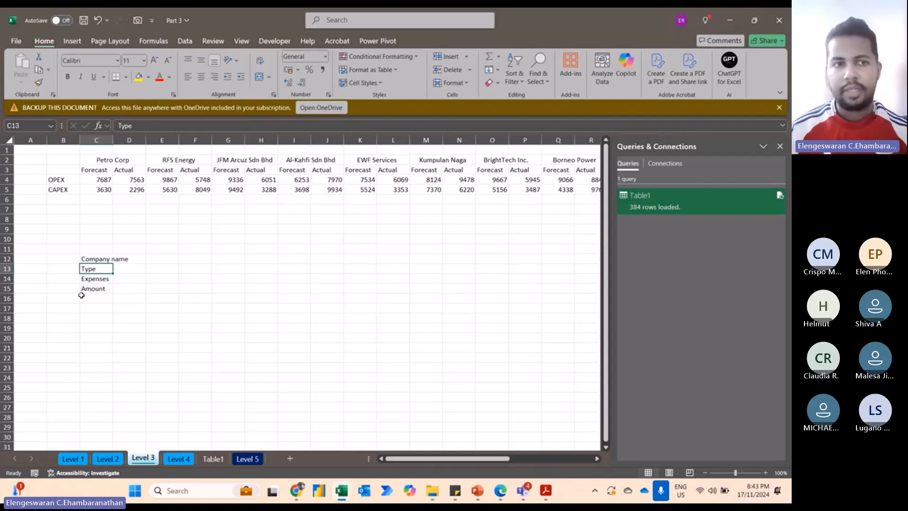
Start a list of instructions beside the labels by entering "1. put active cell" in F12
left_click(183, 260)
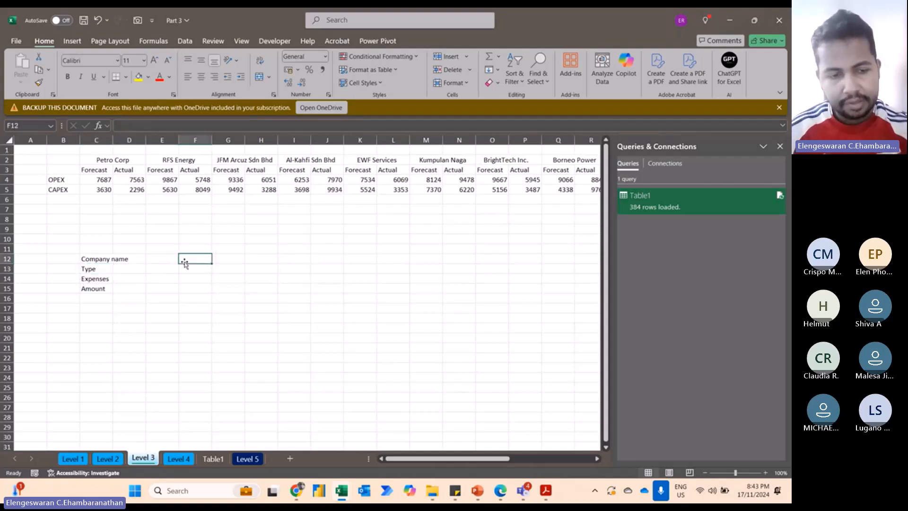
type("1")
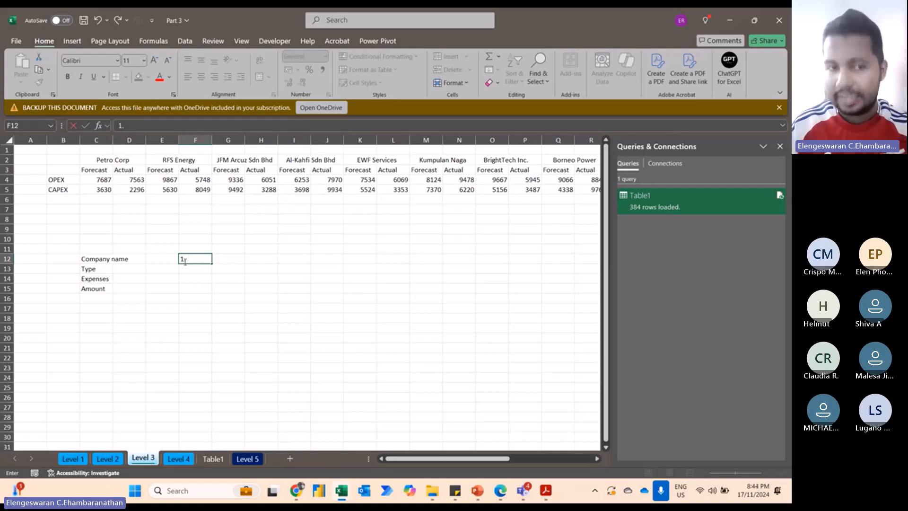
type(". put a")
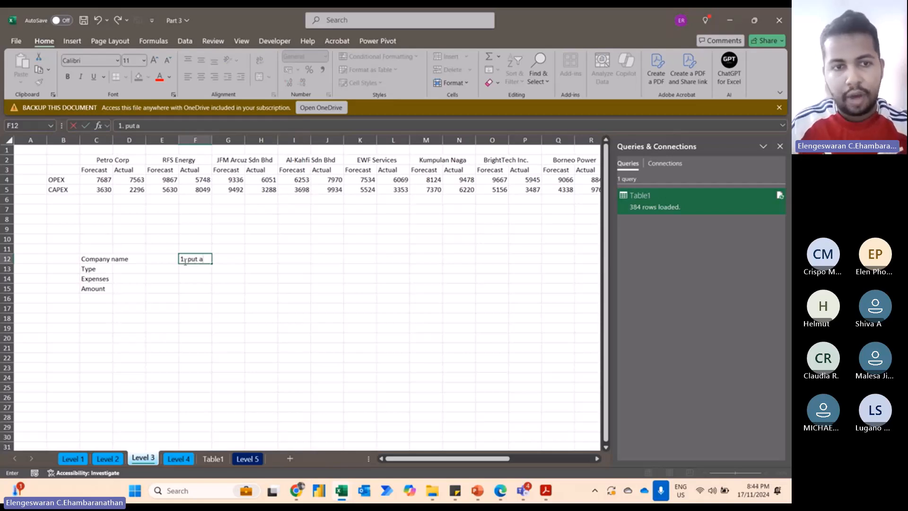
type("ctive cell")
key("Return")
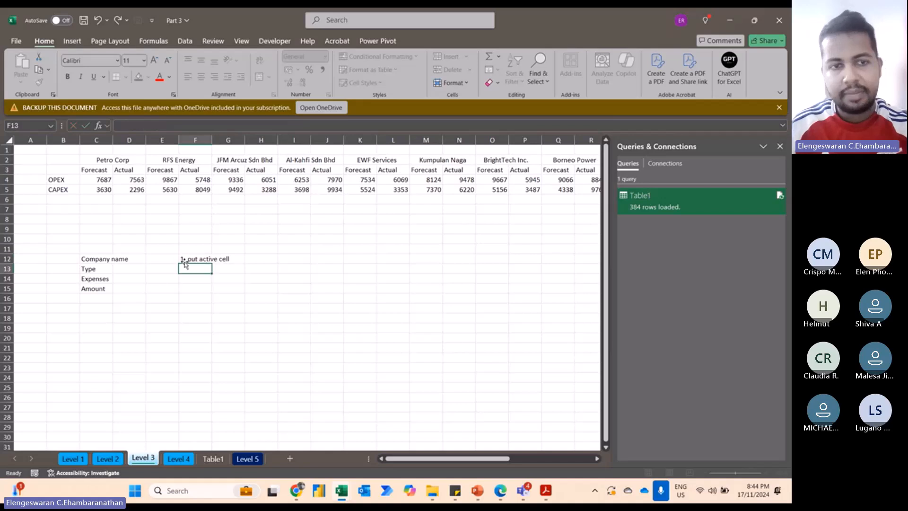
Extend the first instruction in F12 to read "1. put active cell on the data"
left_click(272, 284)
left_click(289, 277)
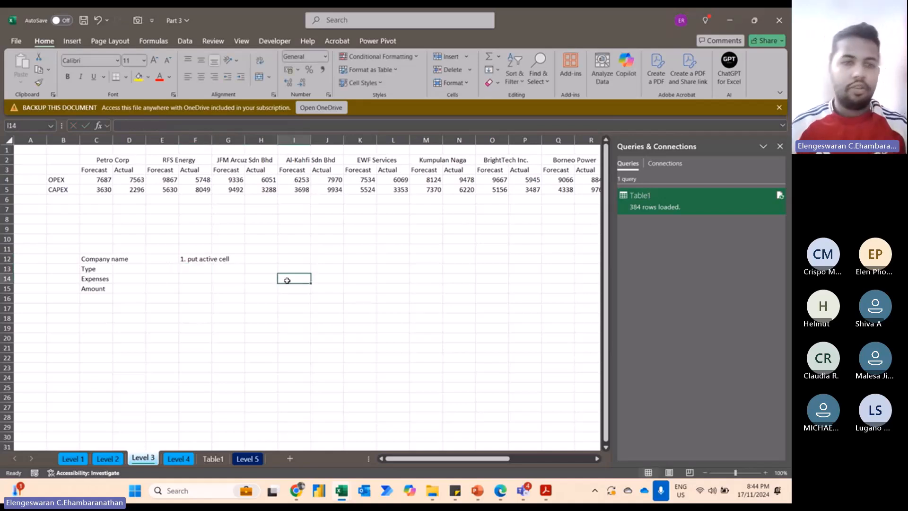
key("Up")
key("Up")
key("Left")
key("Left")
key("Left")
key("F2")
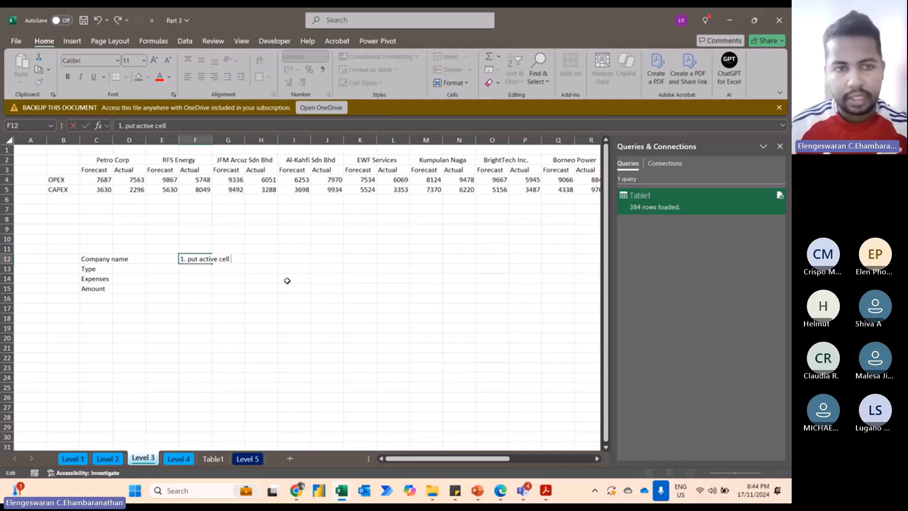
type("on the d")
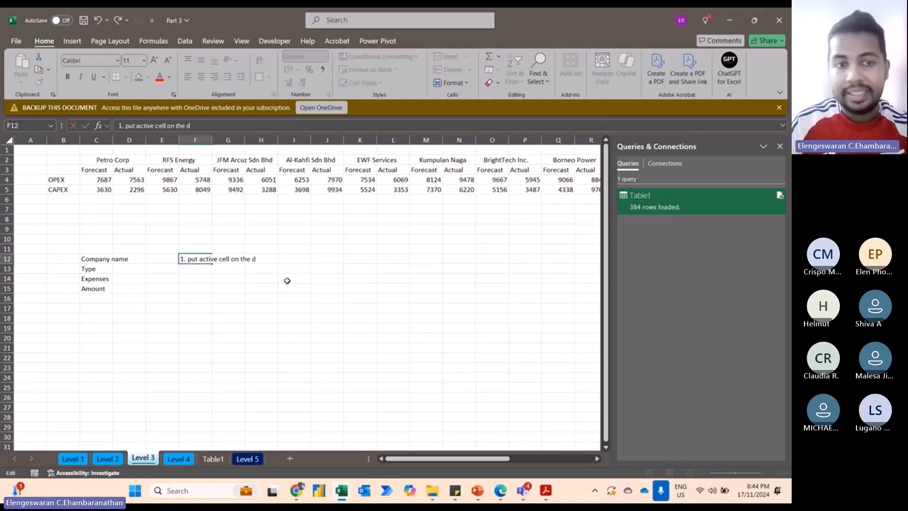
type("ata")
key("Return")
Enter the second instruction, "2. ctrl a and highlight the entire table", in F13
type("2.")
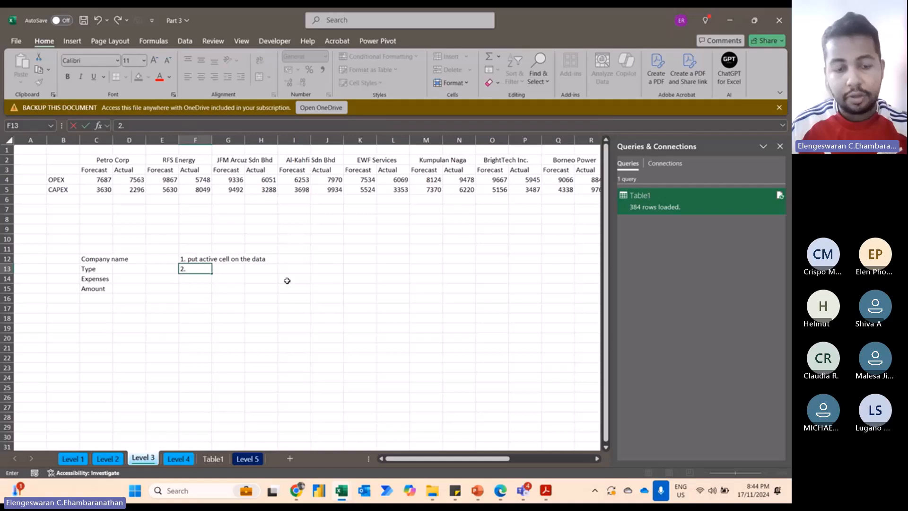
type(" ctrl a and highl")
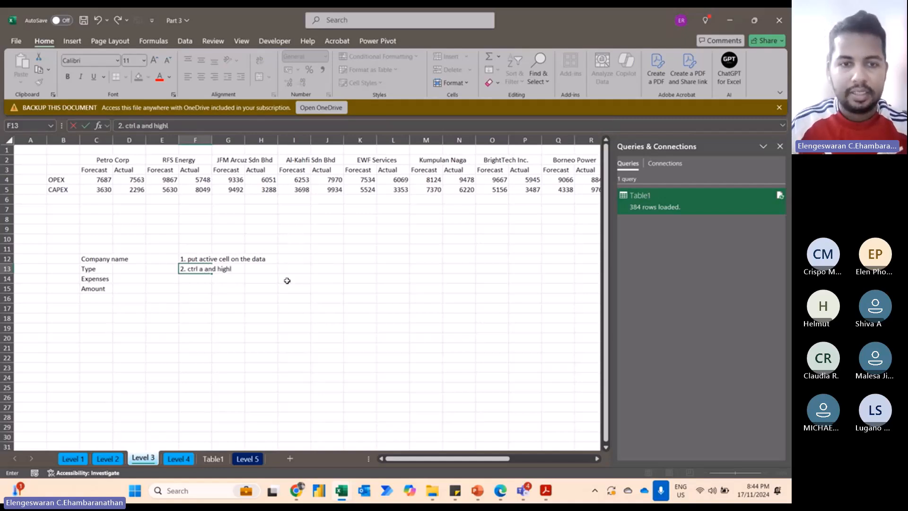
type("ight the entire tabl")
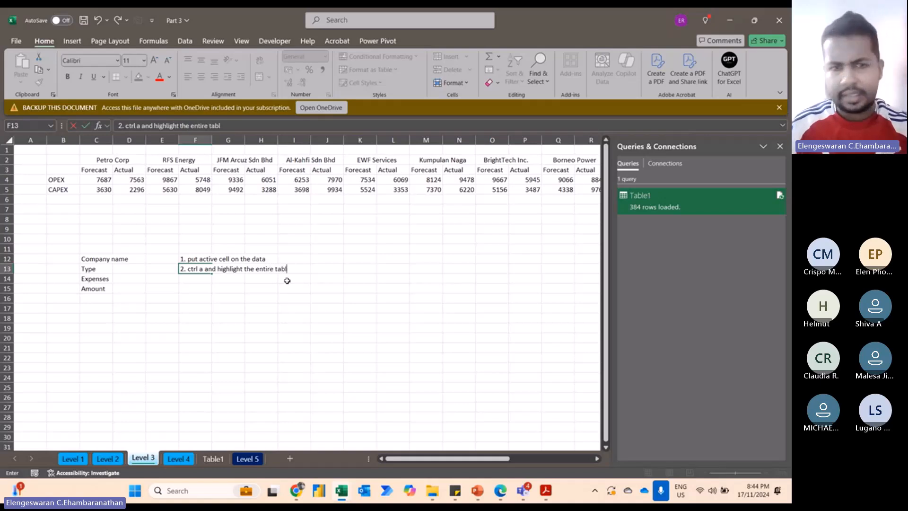
type("e")
key("Return")
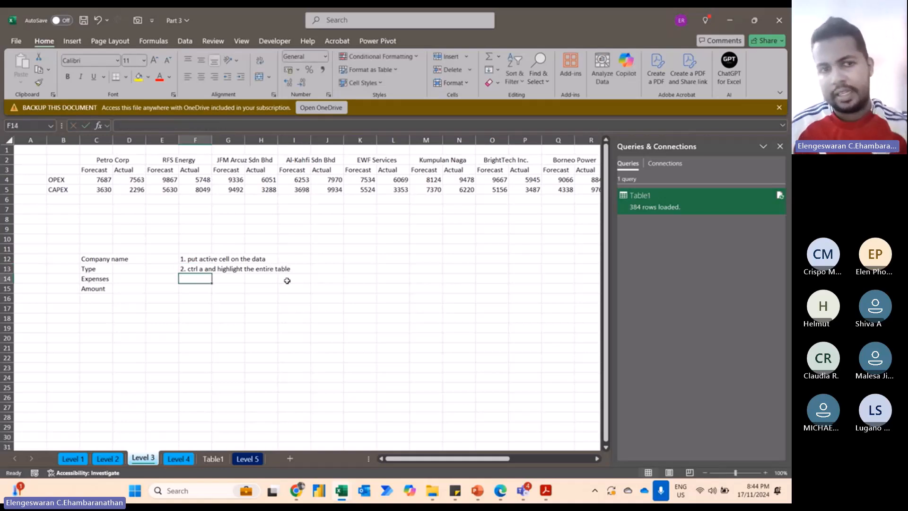
Enter the third instruction, "3. click data >> from table / range", in F14
type("3. click")
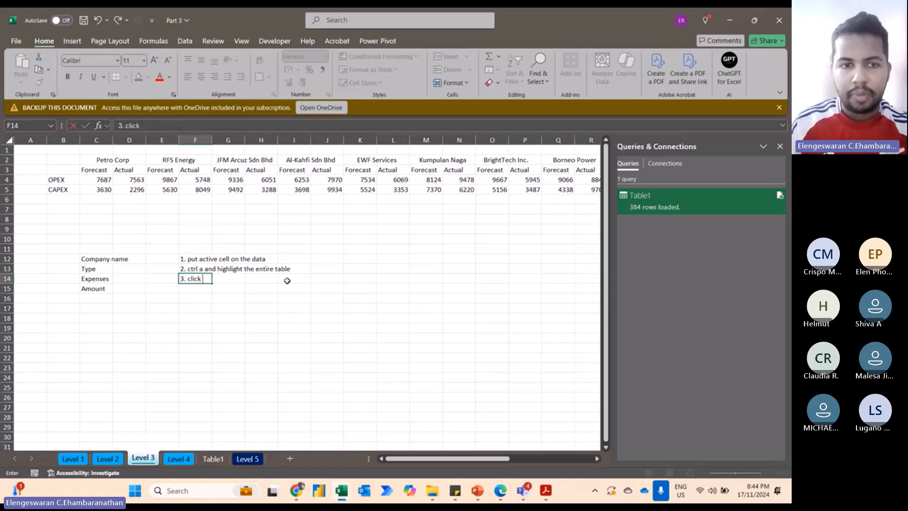
type(" data >> from tab")
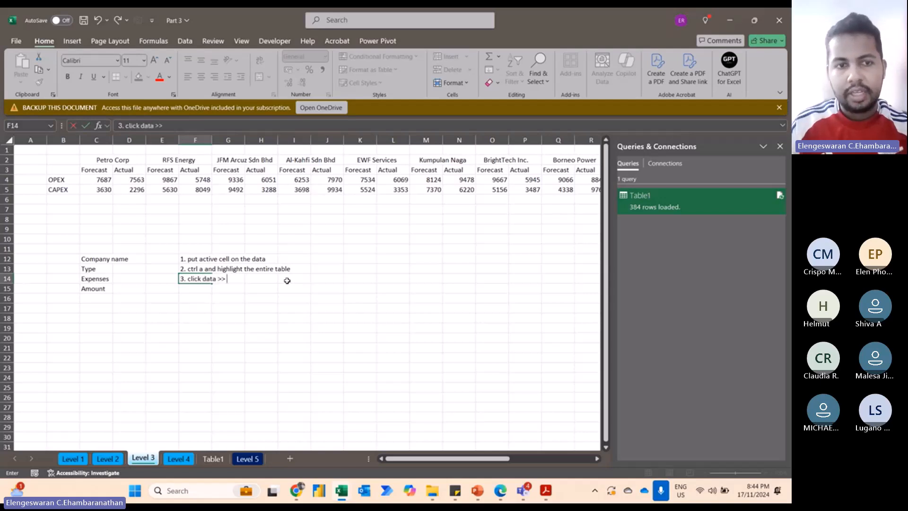
type("le / ")
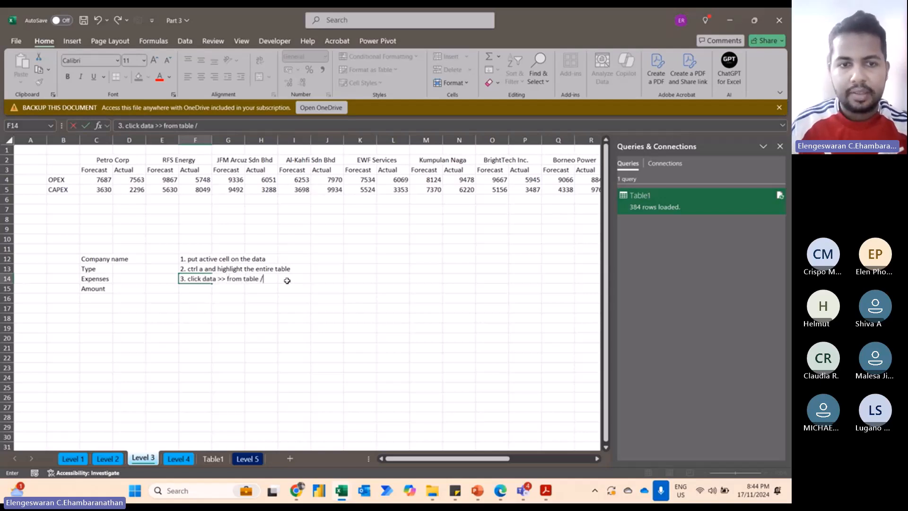
type("range")
key("Return")
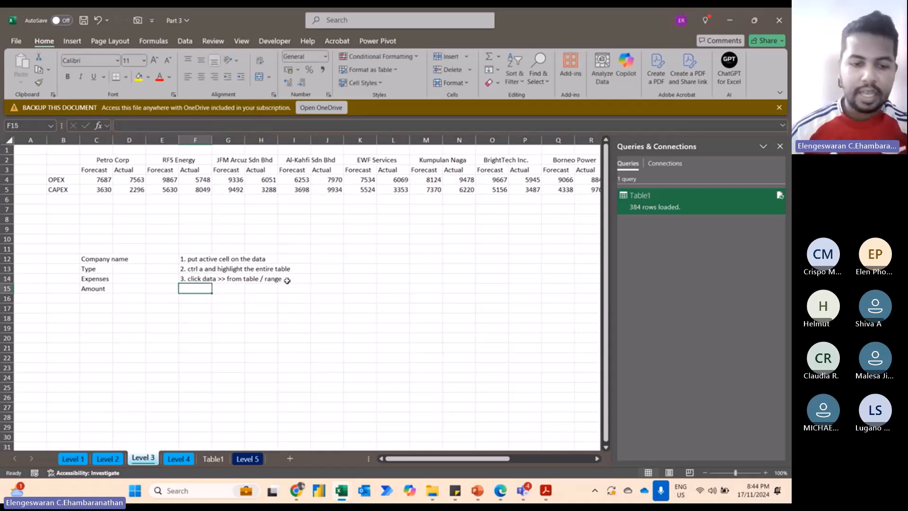
Enter the fourth instruction, "4. a small box will appear", in F15
type("4. a small")
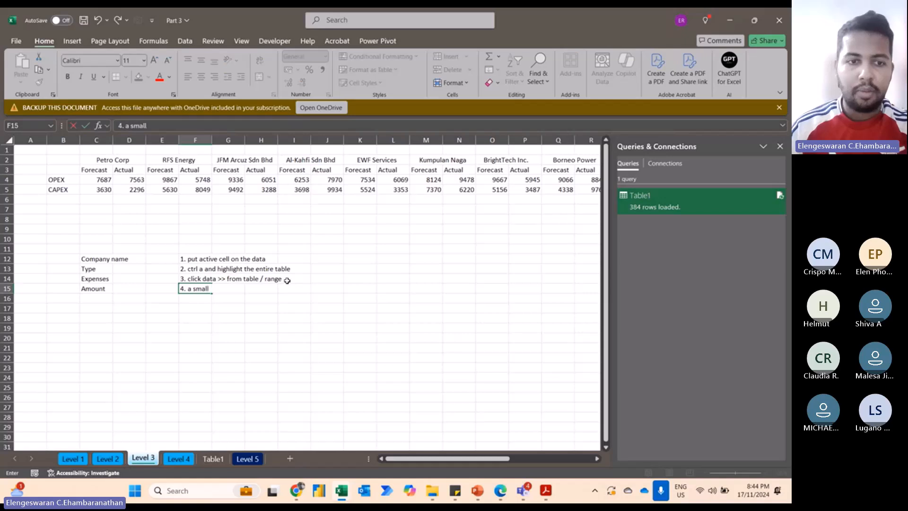
type(" box will app")
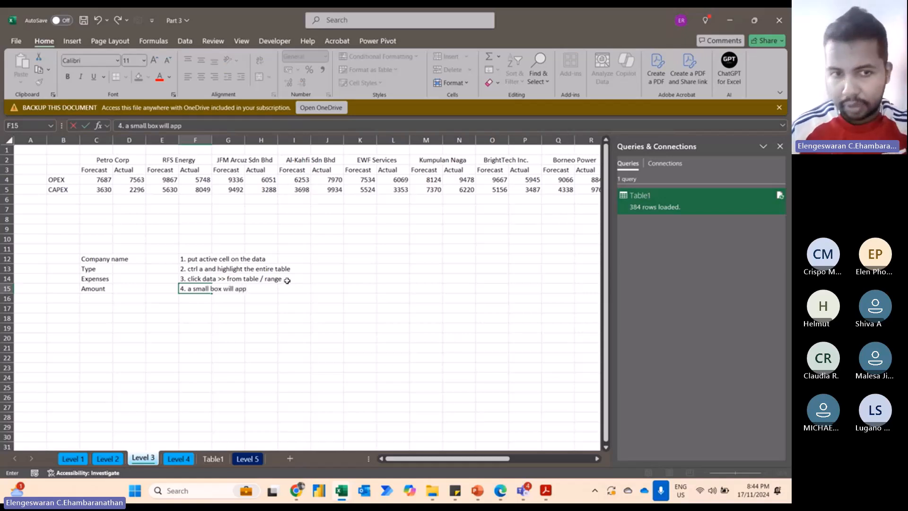
type("ear")
key("Return")
Enter the fifth instruction, "5. untick header", in F16 and select the Petro Corp heading in the data
type("5.")
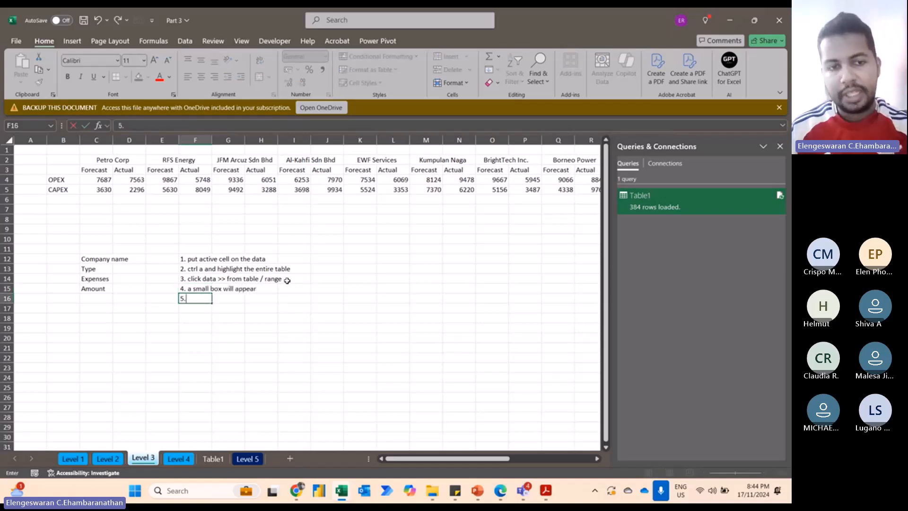
type(" untick")
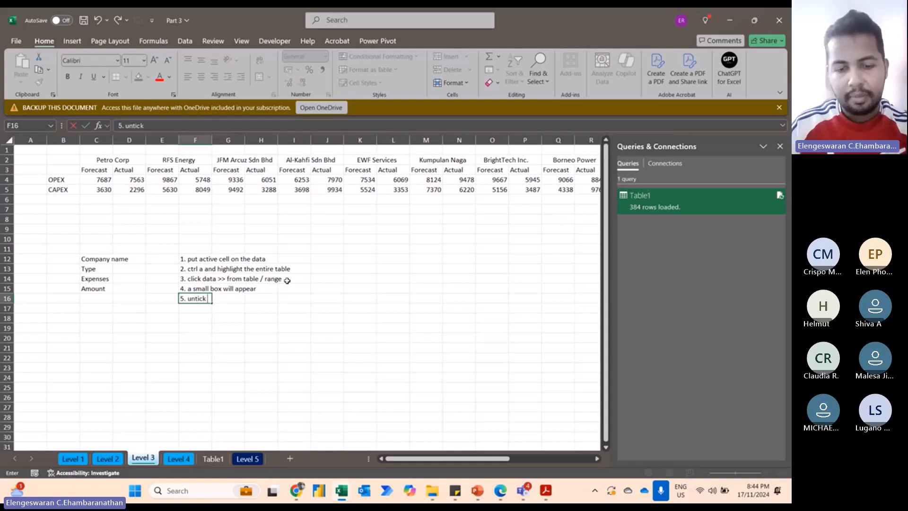
type(" header")
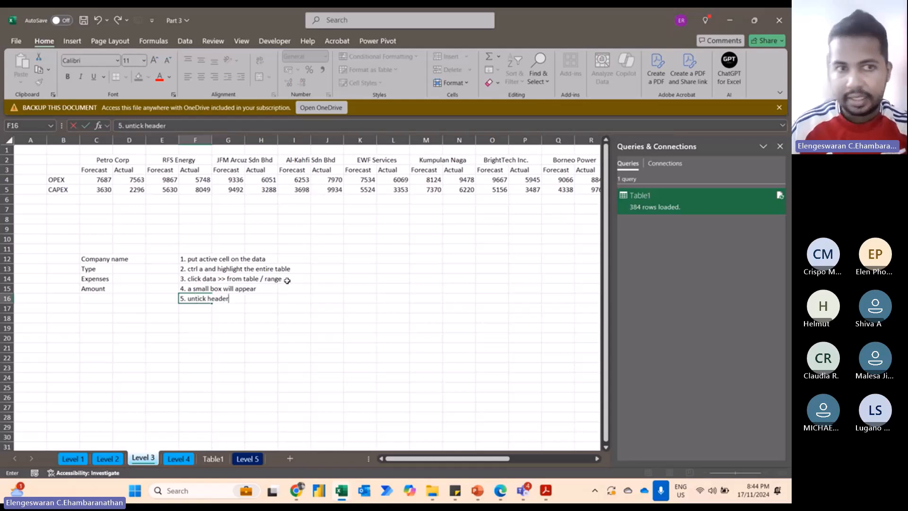
key("Return")
left_click(119, 161)
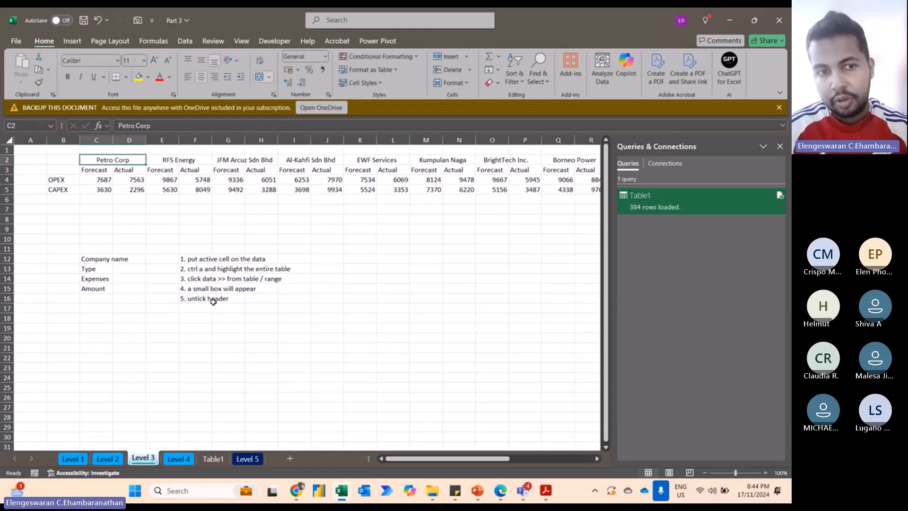
Enter the sixth instruction, "6. ok >> power query editor", in F17
left_click(199, 308)
type("6")
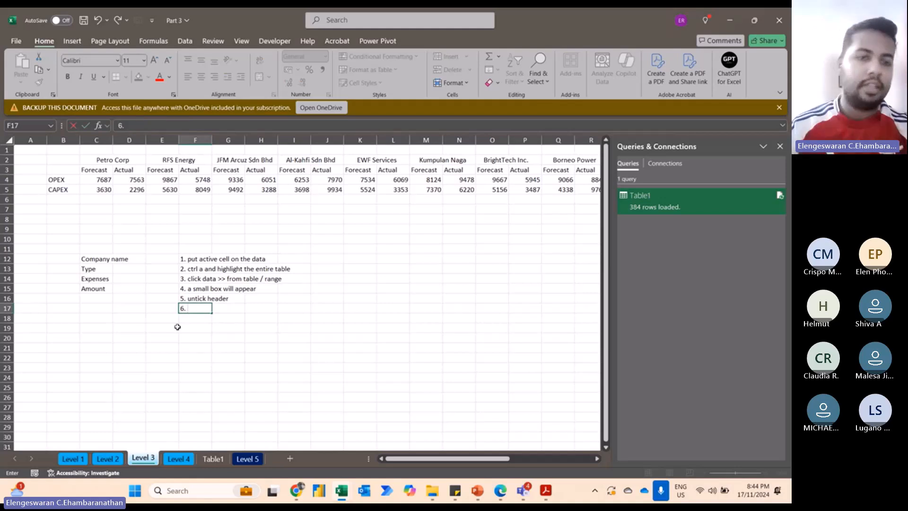
type(". ok >> po")
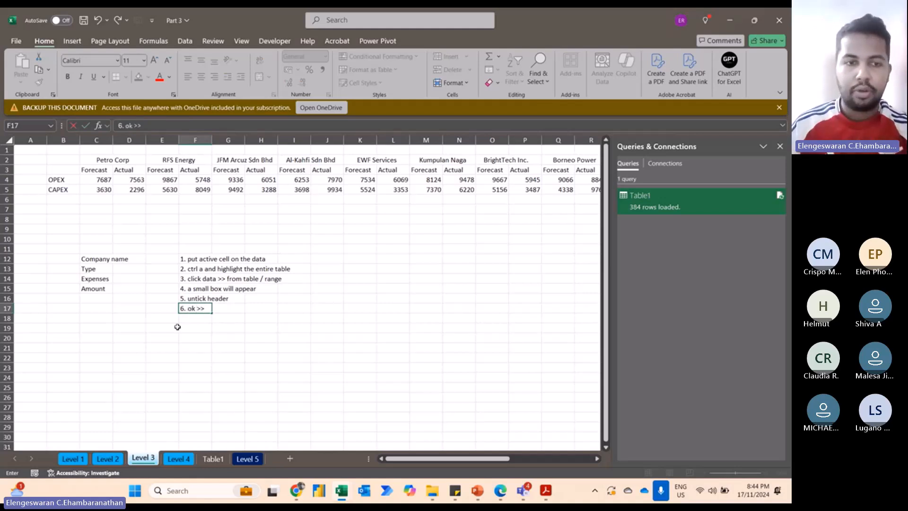
type("wer query editor")
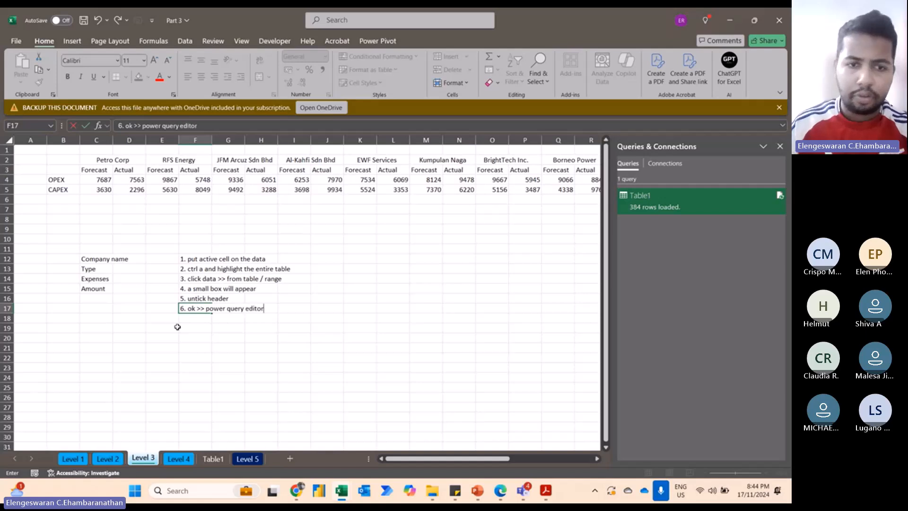
key("Return")
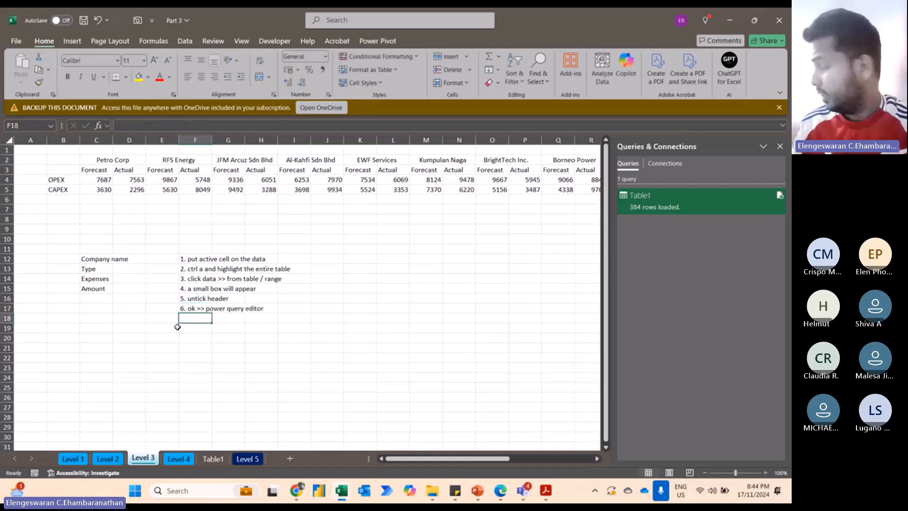
Enter the seventh instruction, "7. transform > transpose", in F18
type("7. tr")
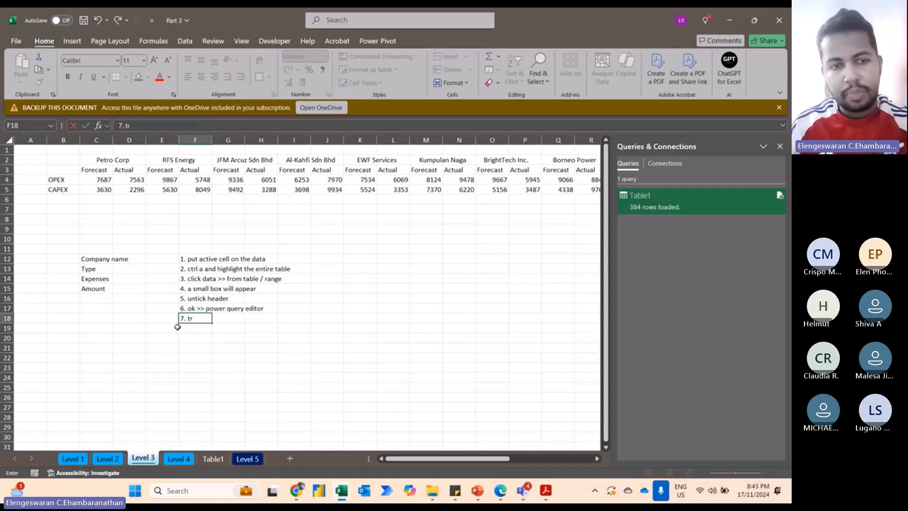
type("anform")
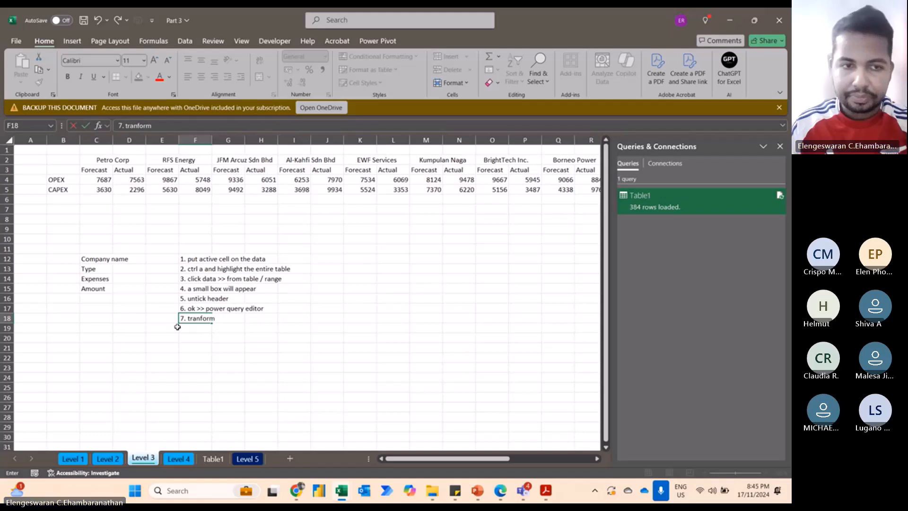
key("BackSpace")
key("BackSpace")
key("BackSpace")
key("BackSpace")
type("sform")
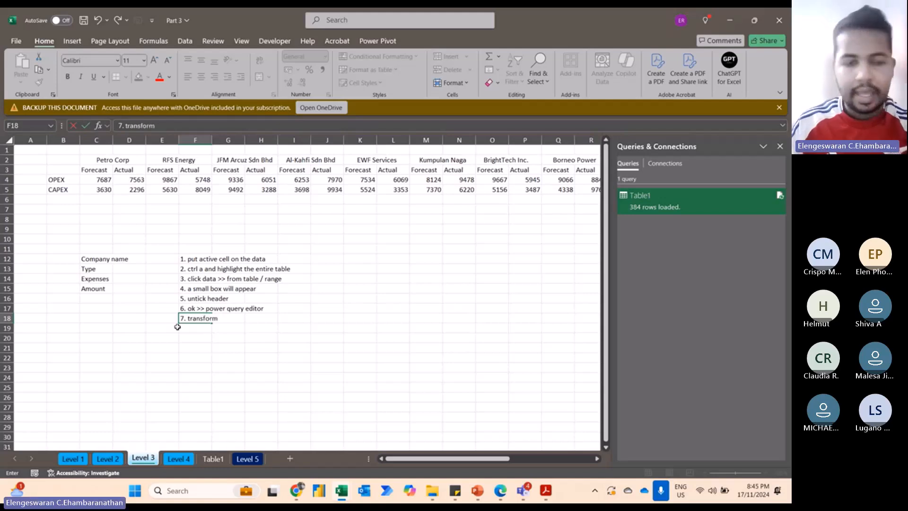
type(" > transpose")
key("Return")
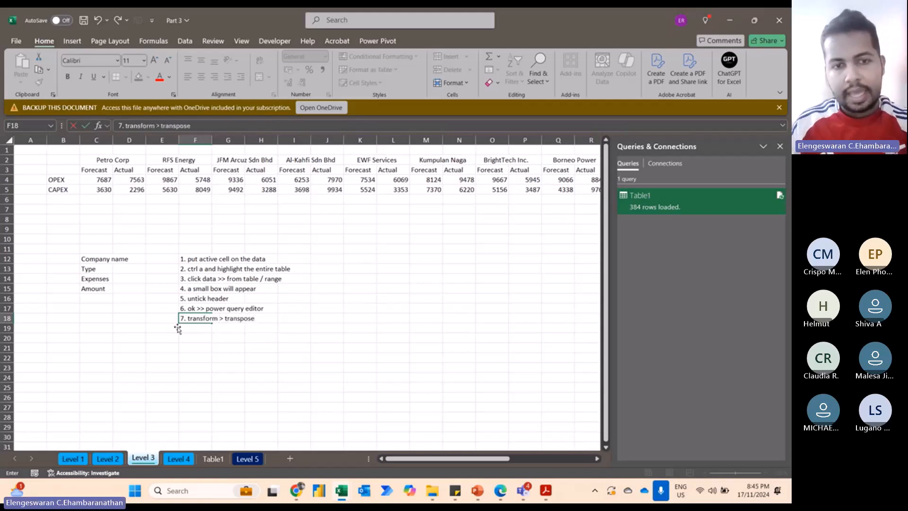
Enter the eighth instruction, "8. right click column 1 and fill down", in F19
type("8. fil")
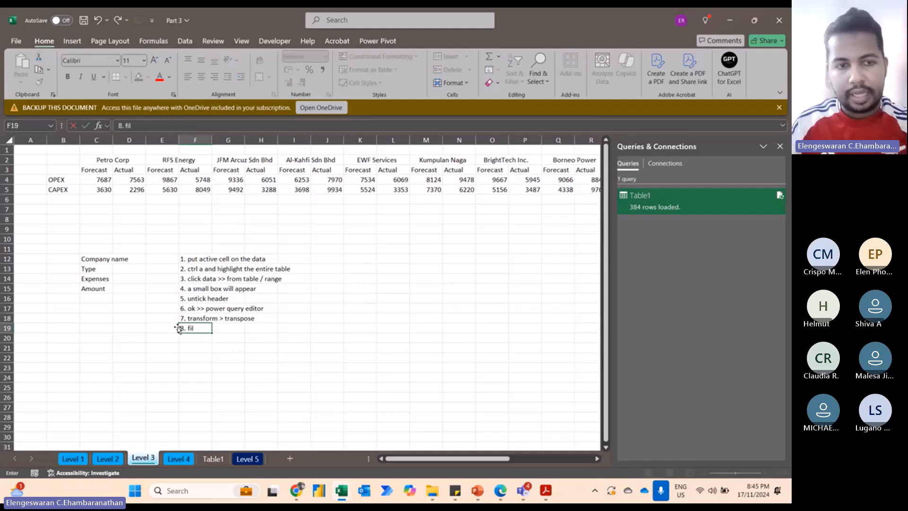
type("l down")
key("Return")
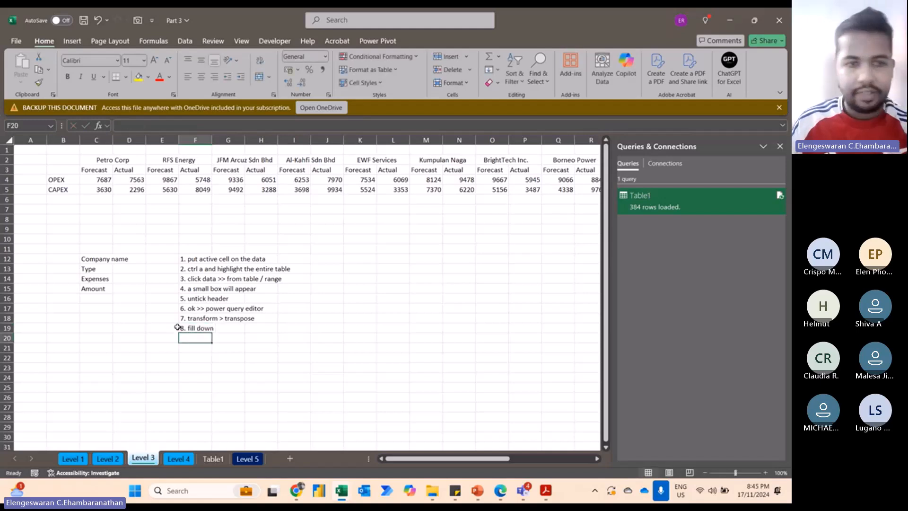
key("Up")
key("F2")
left_click(186, 329)
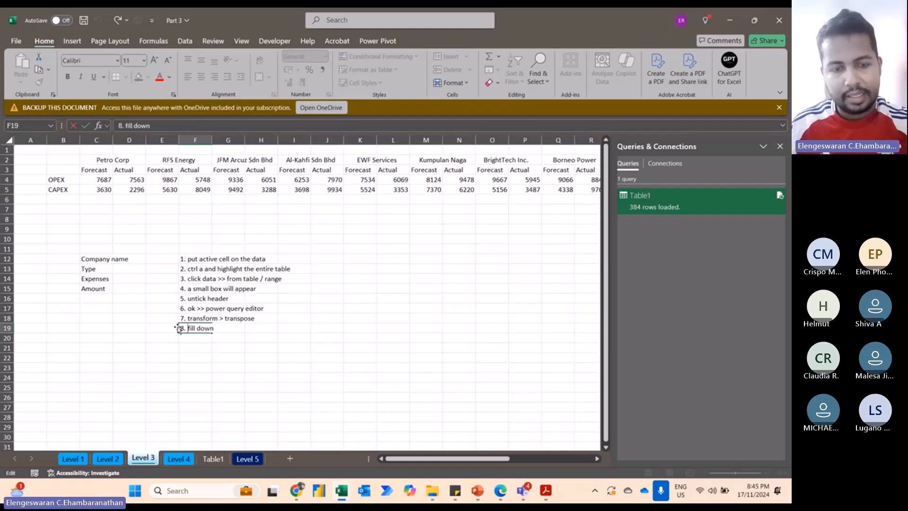
type("right click")
type(" column 1 ")
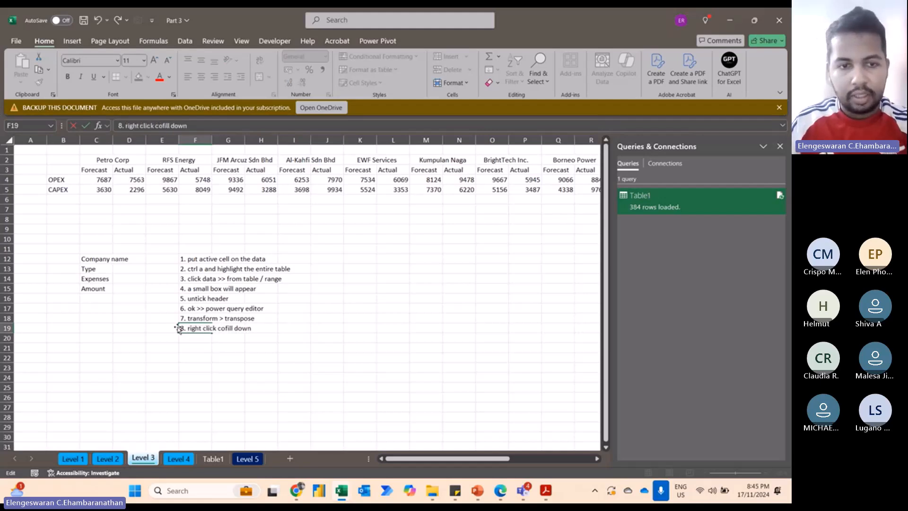
type("and")
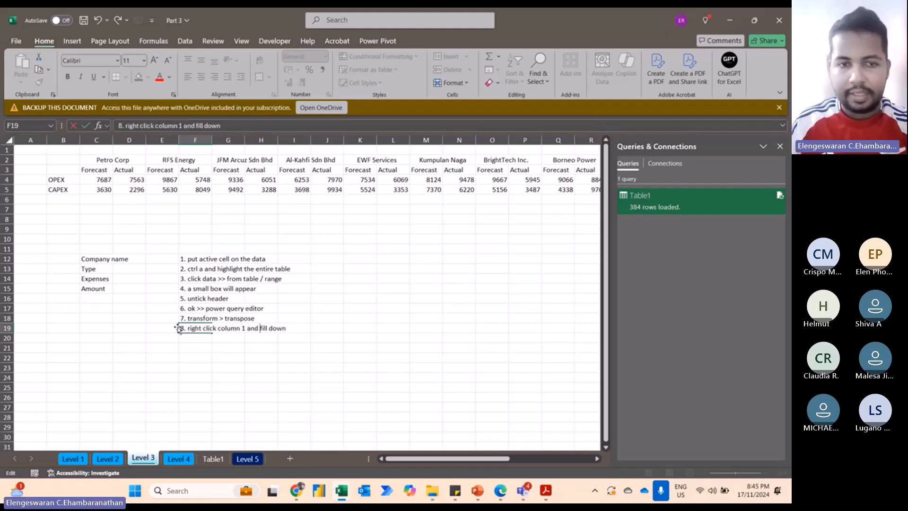
key("Return")
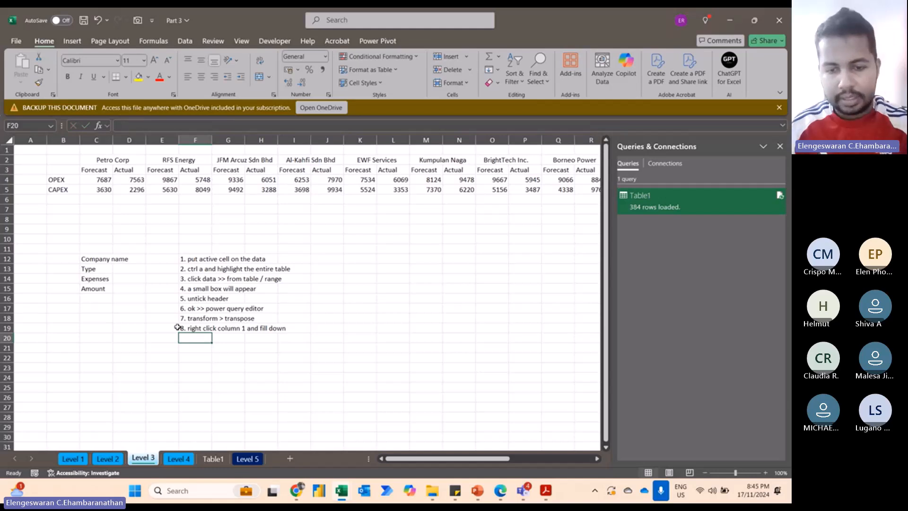
Enter "9. first row as header" in F20 and "10. unpivot column" in F21
type("9. first")
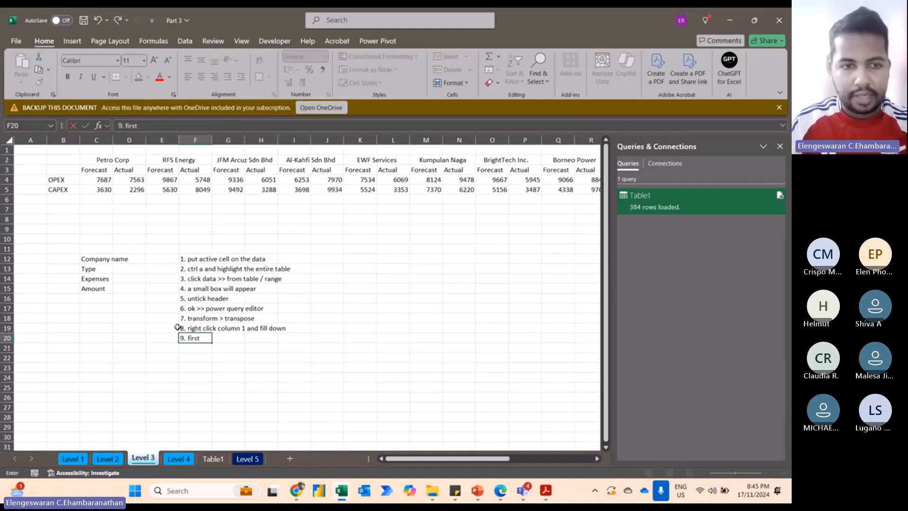
type(" row as header")
key("Return")
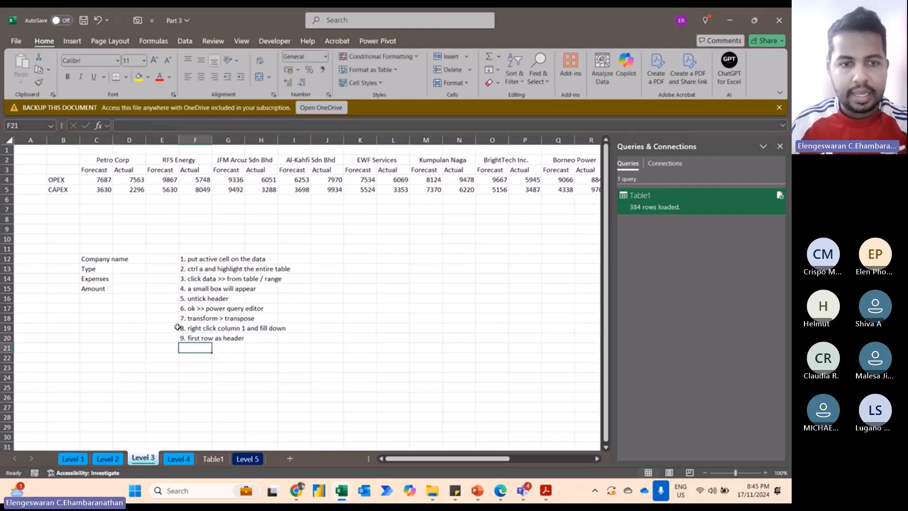
type("10")
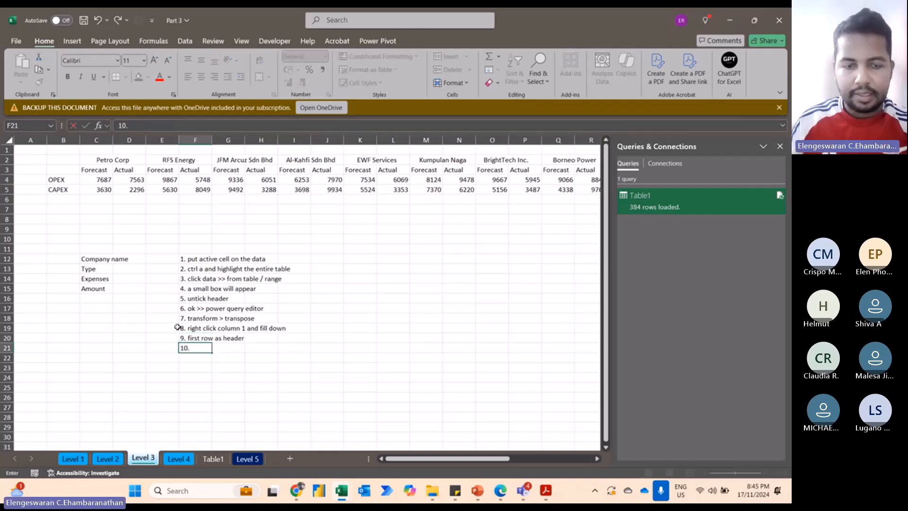
type(". unpivot column")
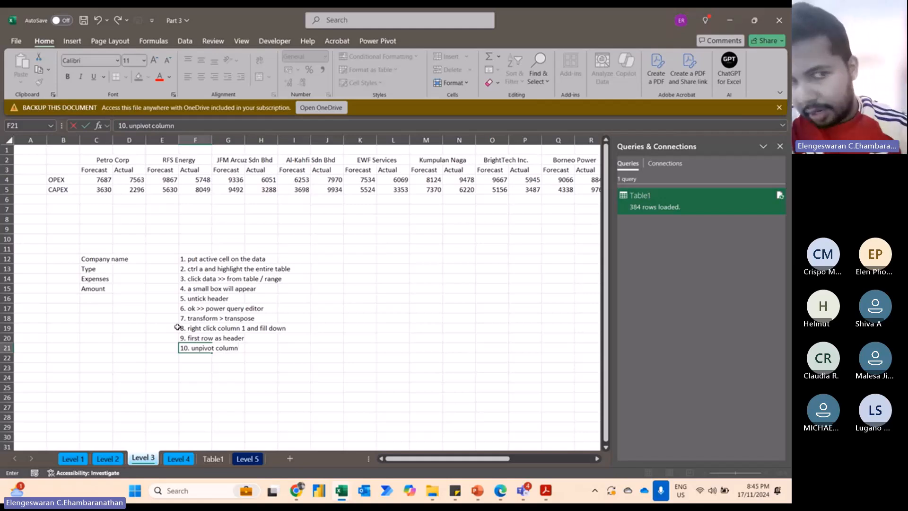
key("Return")
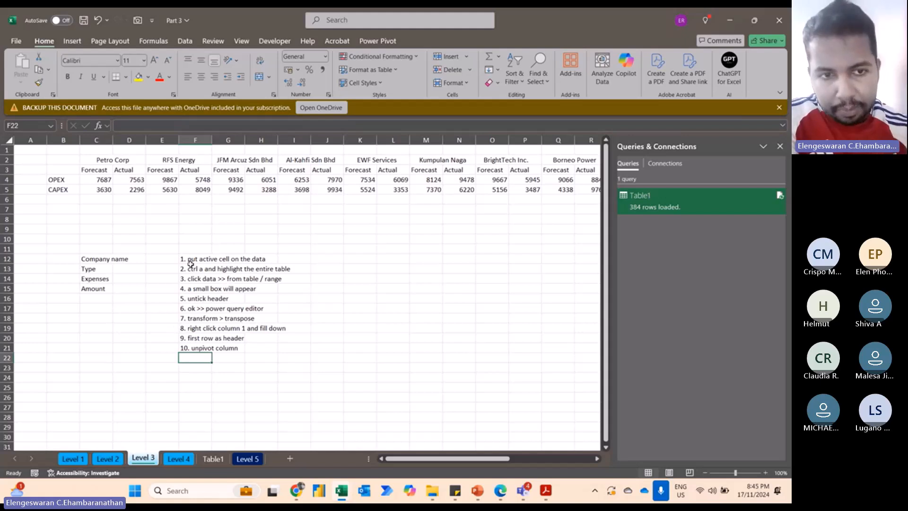
Load the entire Forecast and Actual data range into Power Query as a table without headers
left_click(225, 188)
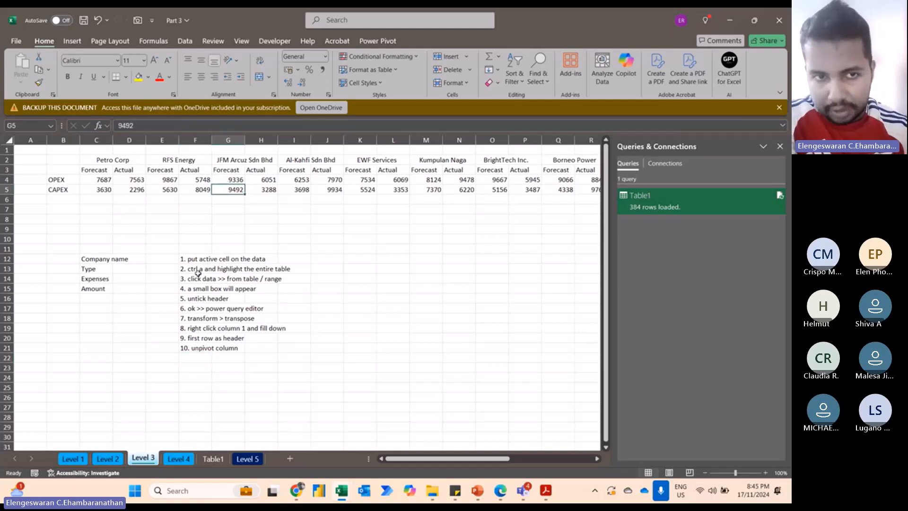
key("ctrl+a")
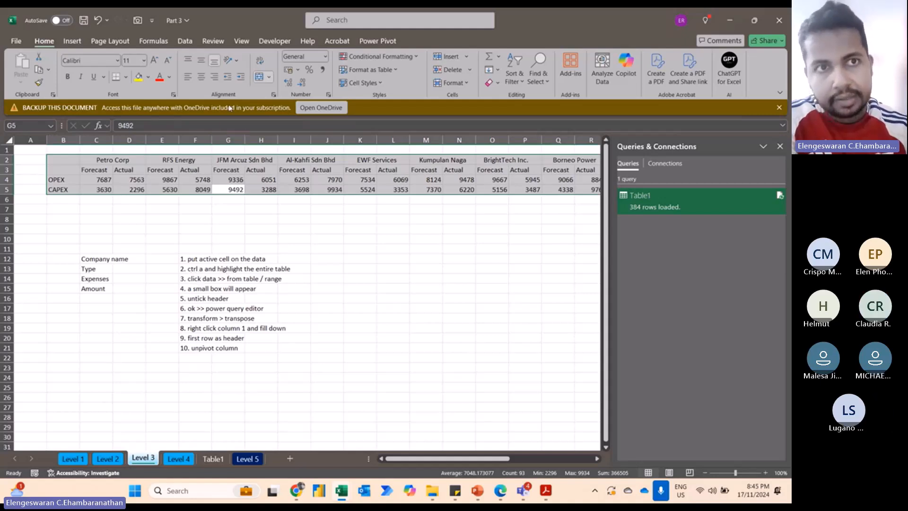
left_click(185, 41)
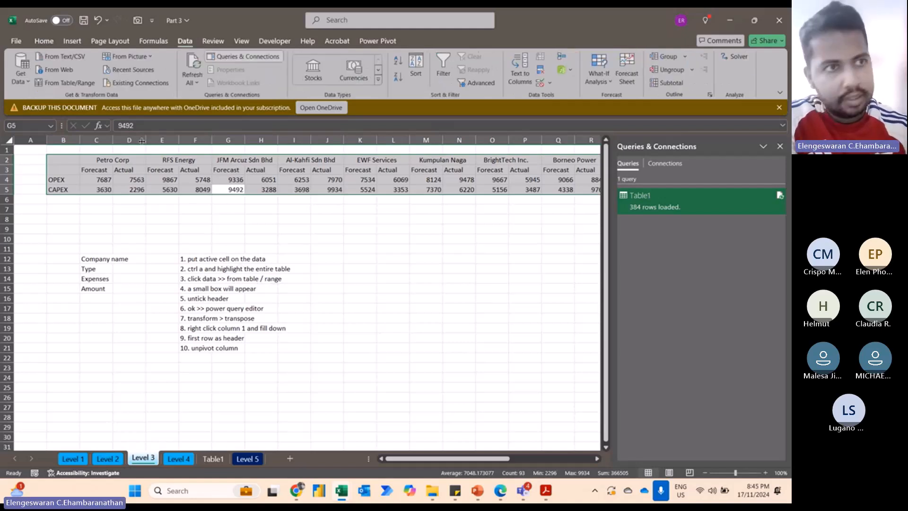
left_click(48, 86)
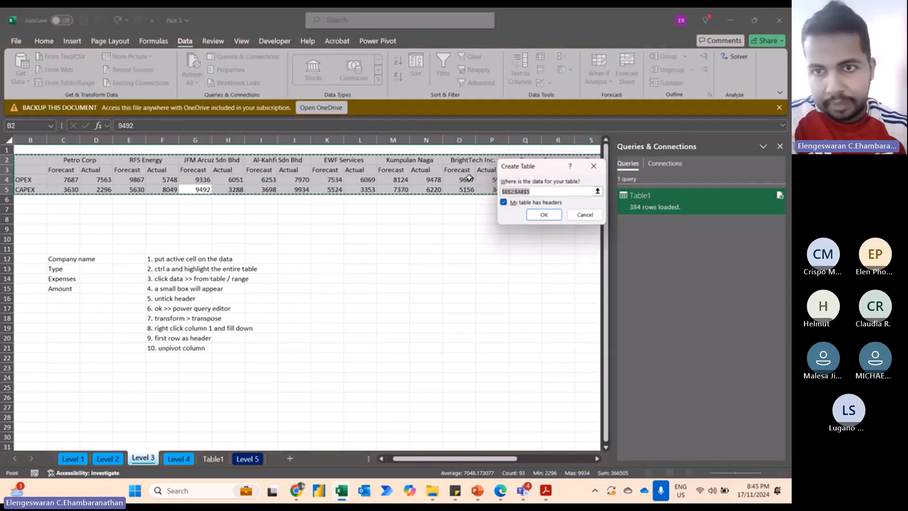
left_click_drag(522, 174, 276, 266)
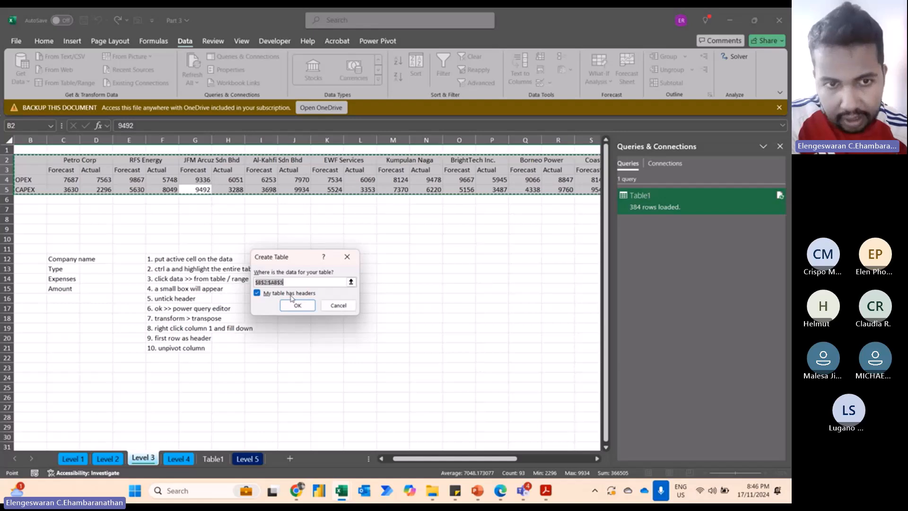
left_click(256, 292)
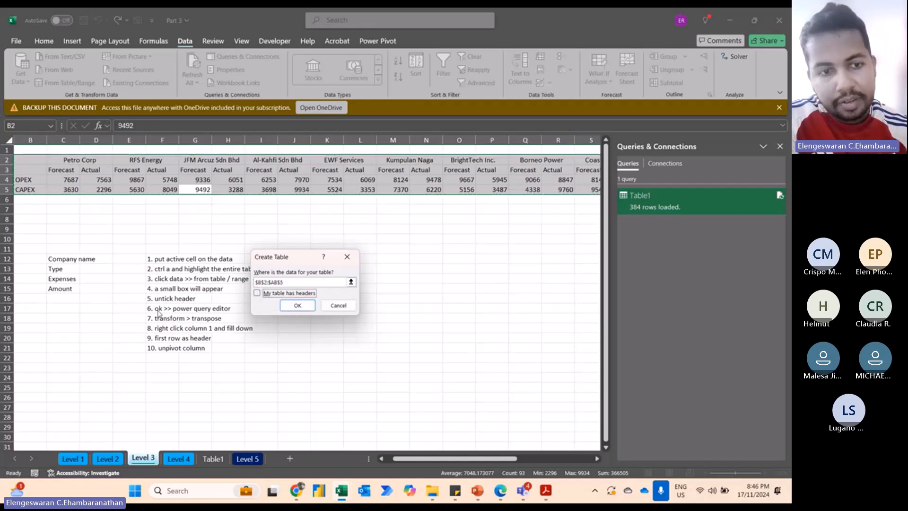
left_click(294, 306)
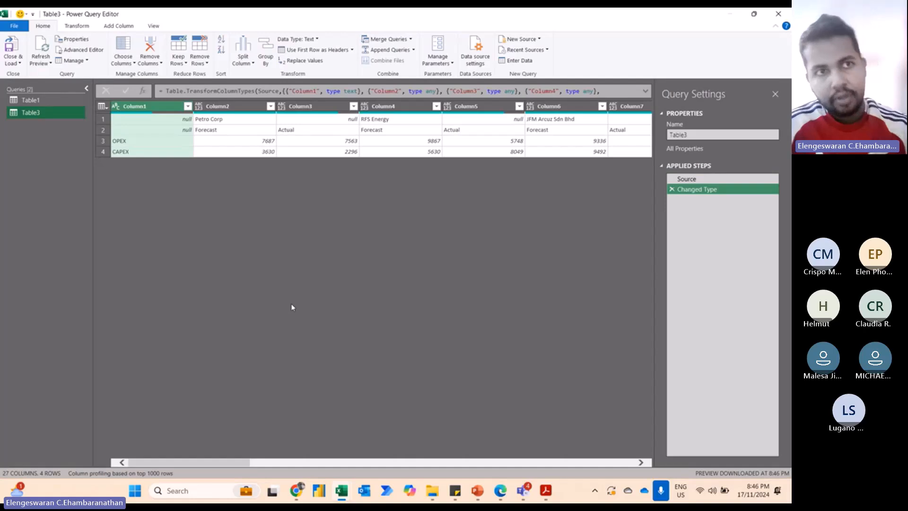
Transpose the table and fill the company names in Column1 down
left_click(78, 26)
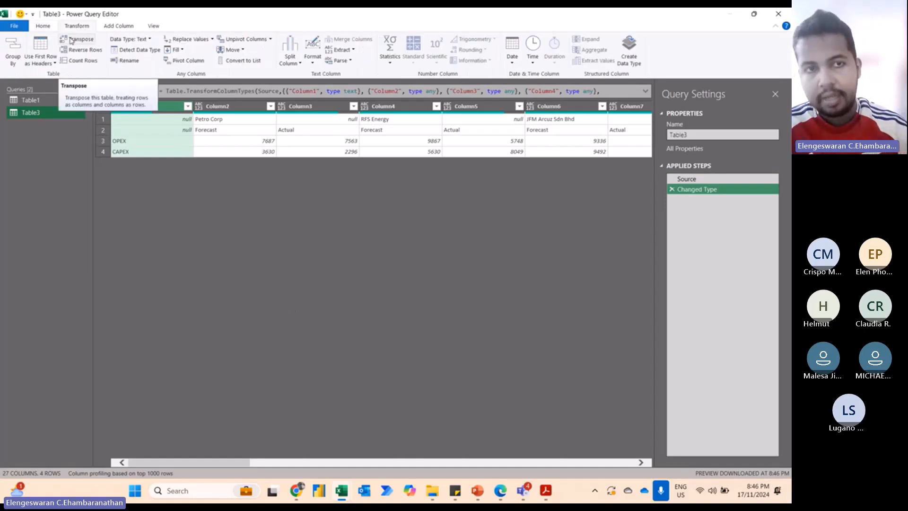
left_click(71, 40)
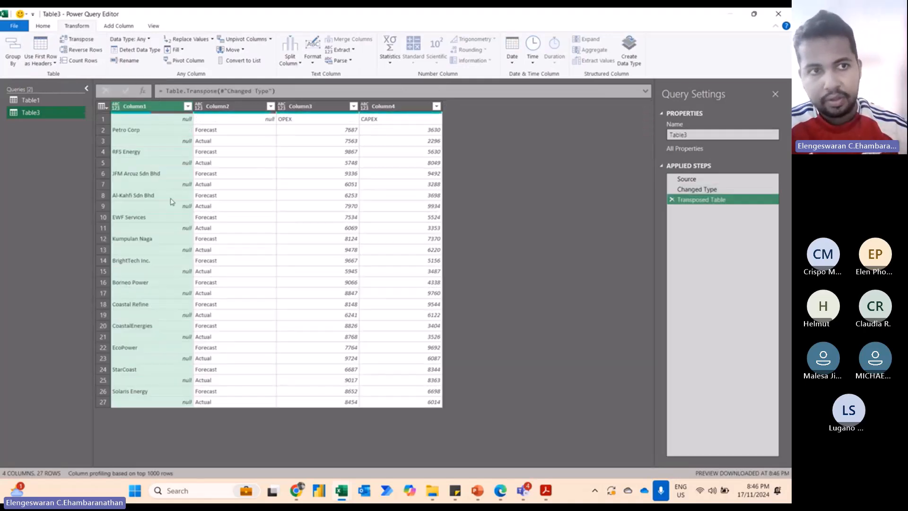
right_click(147, 109)
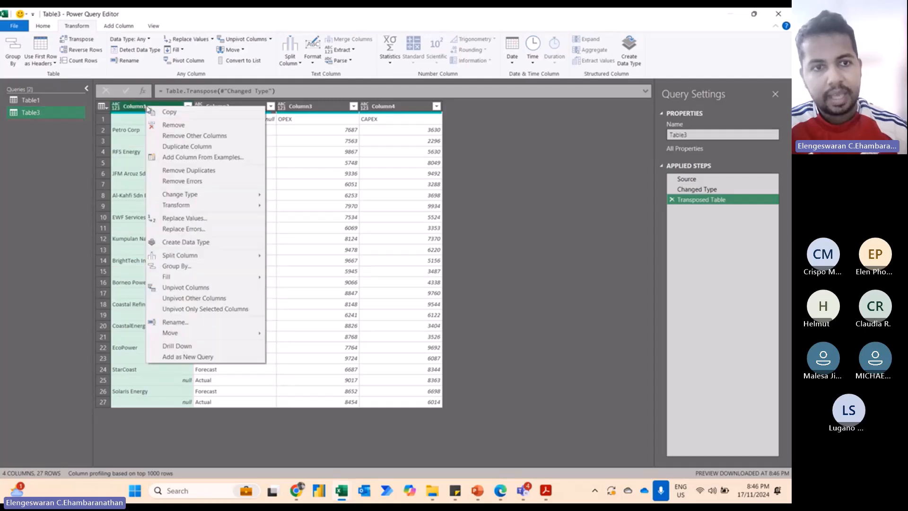
mouse_move(255, 277)
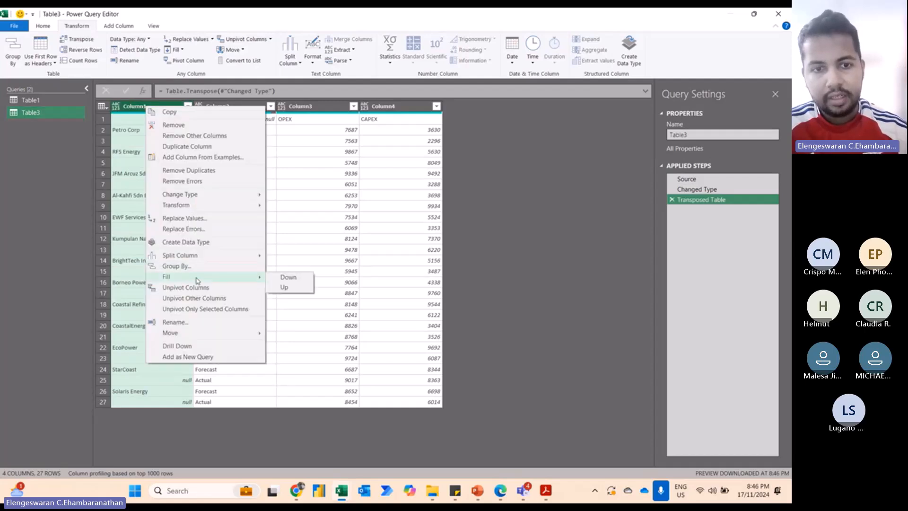
left_click(286, 278)
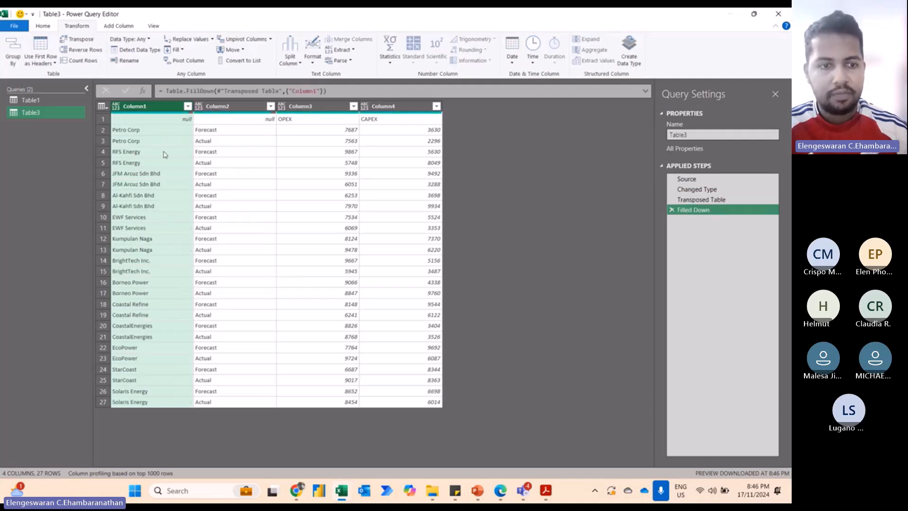
Promote the first row, which holds OPEX and CAPEX, to column headers
left_click(291, 120)
left_click(369, 121)
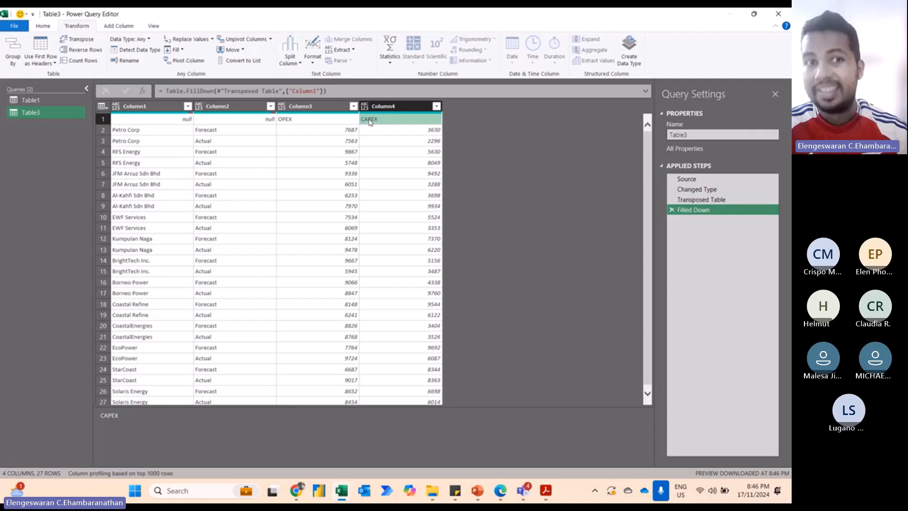
left_click(45, 29)
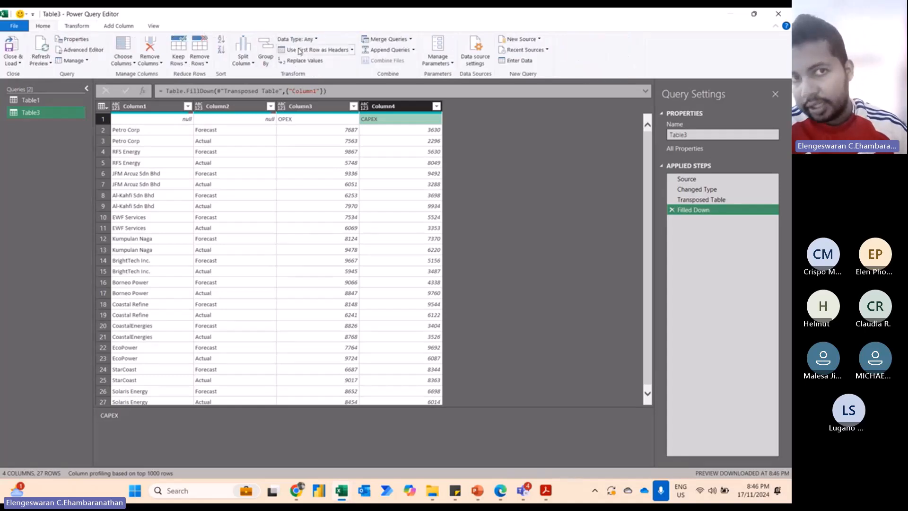
left_click(299, 50)
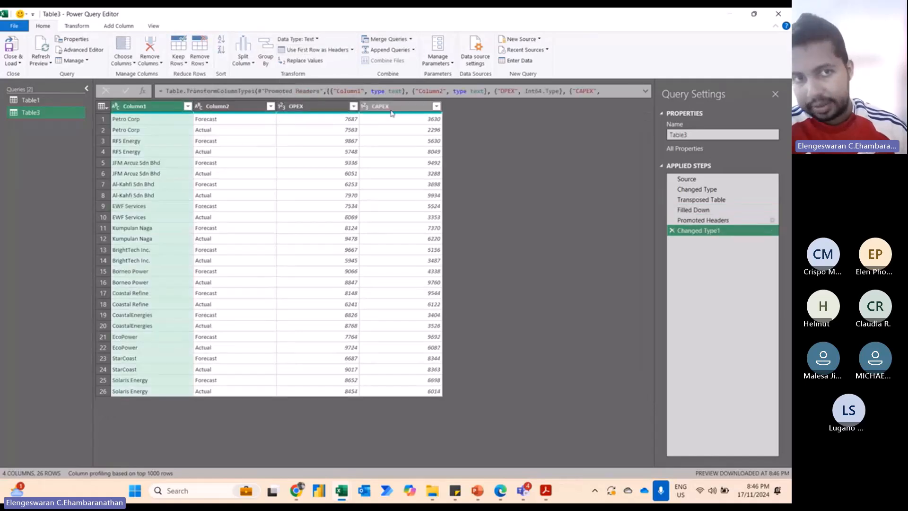
Unpivot the OPEX and CAPEX columns into attribute and value columns
left_click(310, 108)
key("shift+Right")
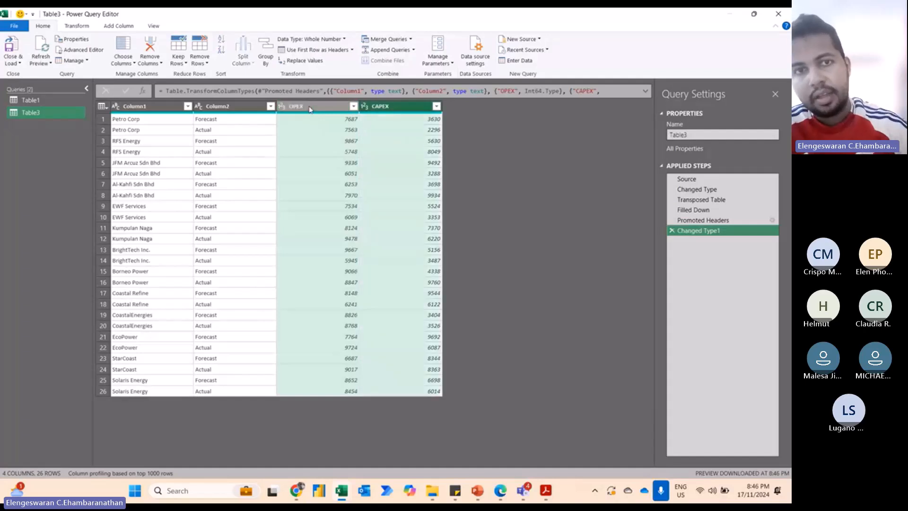
right_click(310, 109)
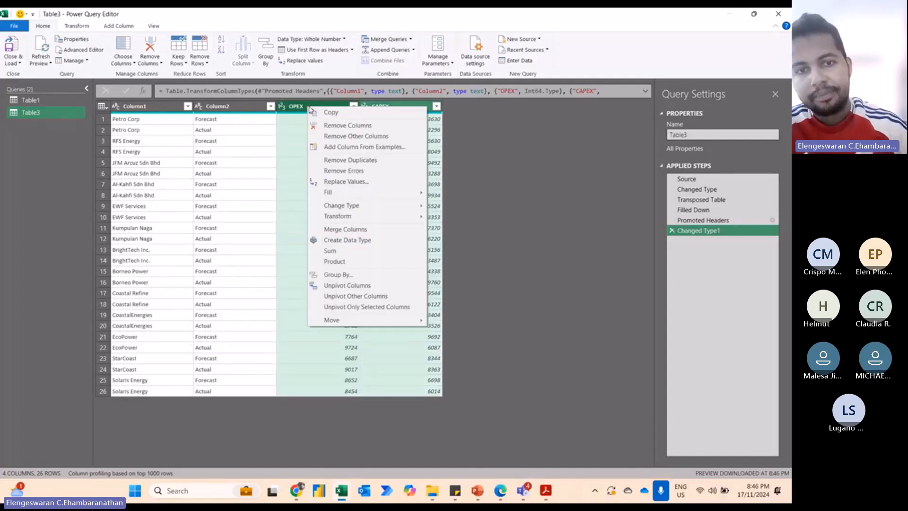
left_click(348, 286)
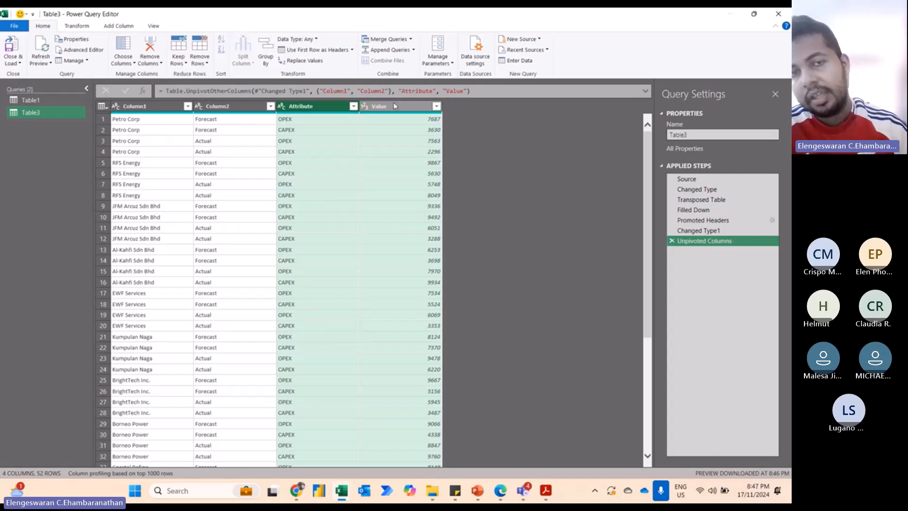
Rename Column1 to "Companies", Column2 to "Type" and the Attribute column to "Expenses"
double_click(161, 107)
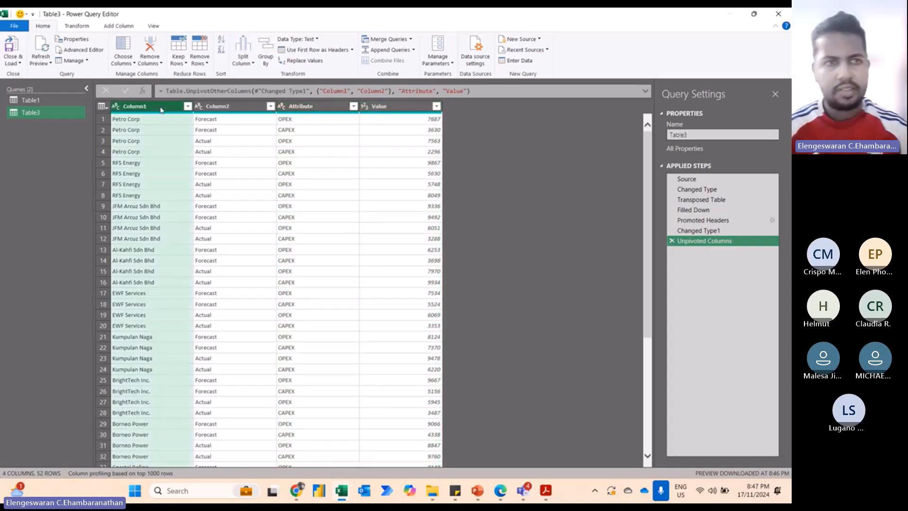
type("Companies")
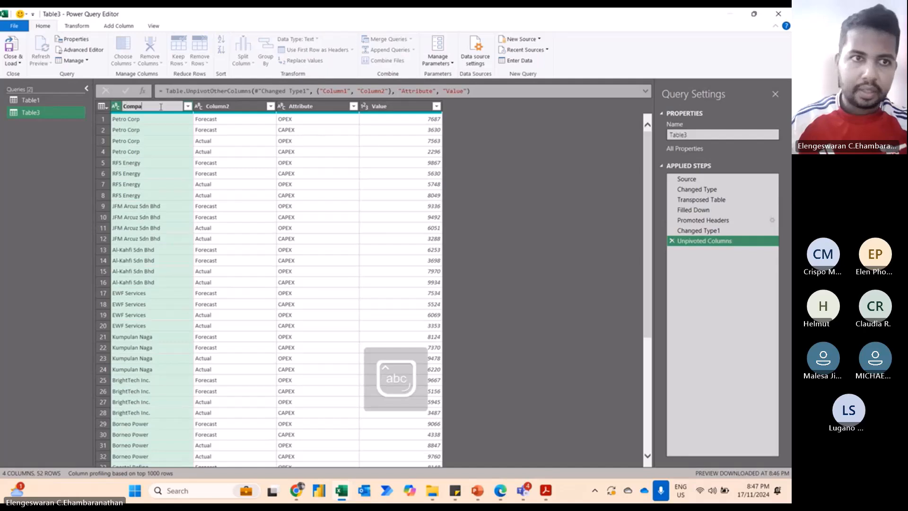
key("Return")
double_click(223, 107)
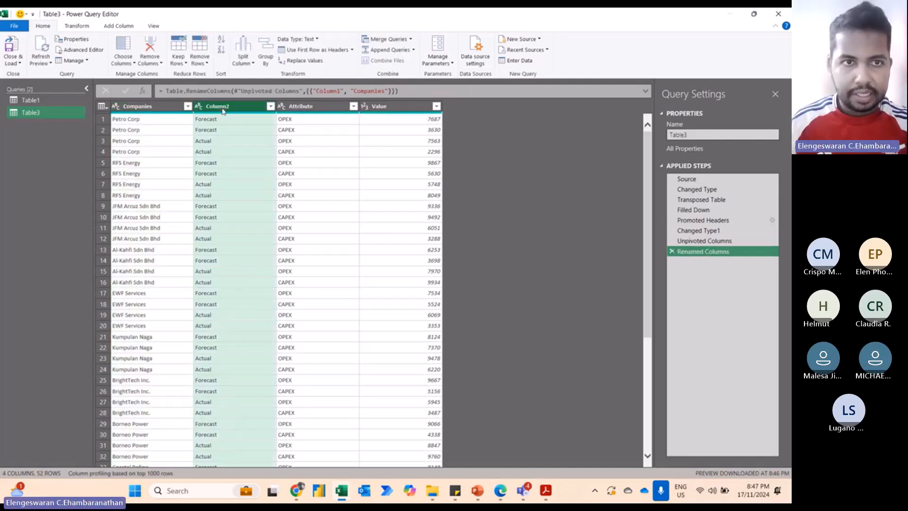
type("Typ")
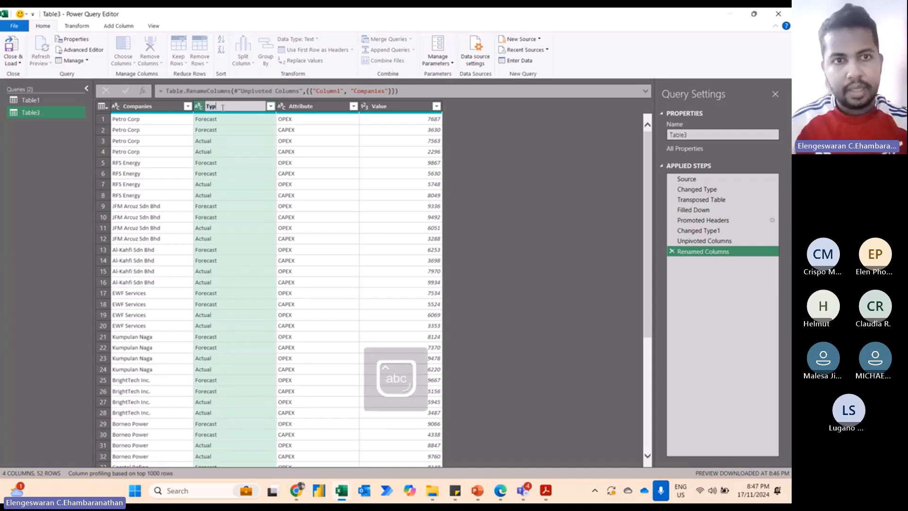
type("e")
key("Return")
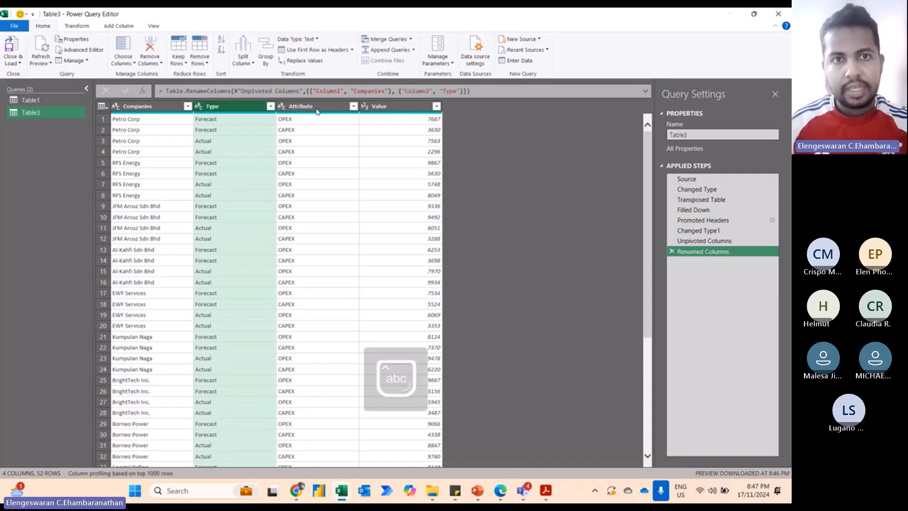
left_click(310, 109)
type("Expenses")
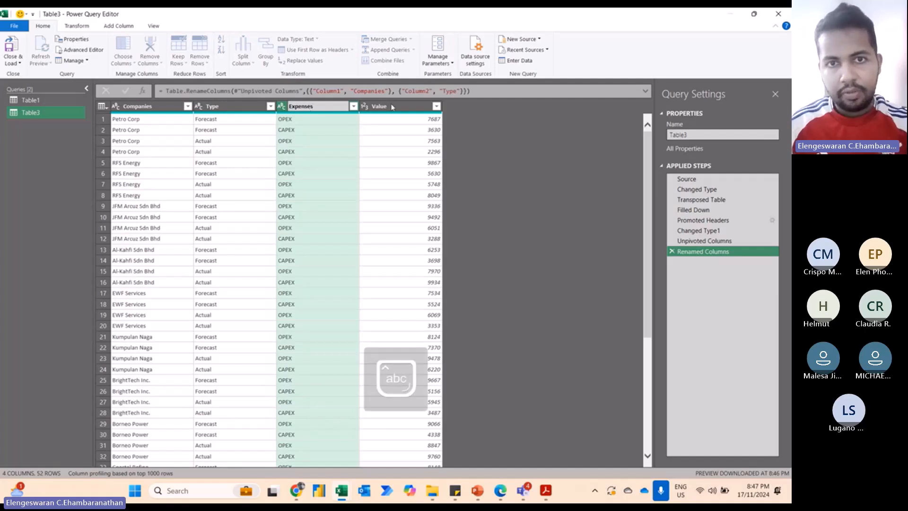
key("Return")
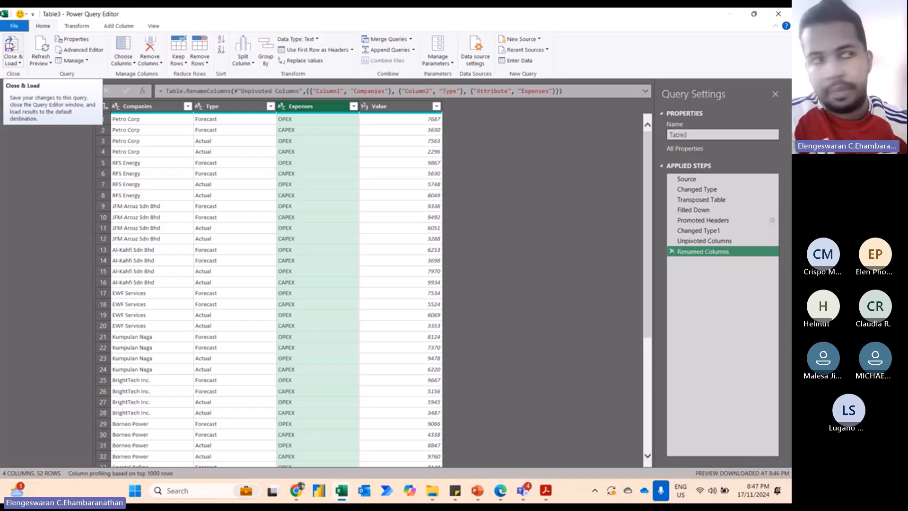
Close the query editor and load the result as a PivotChart on the existing Level 3 worksheet at J10
left_click(12, 62)
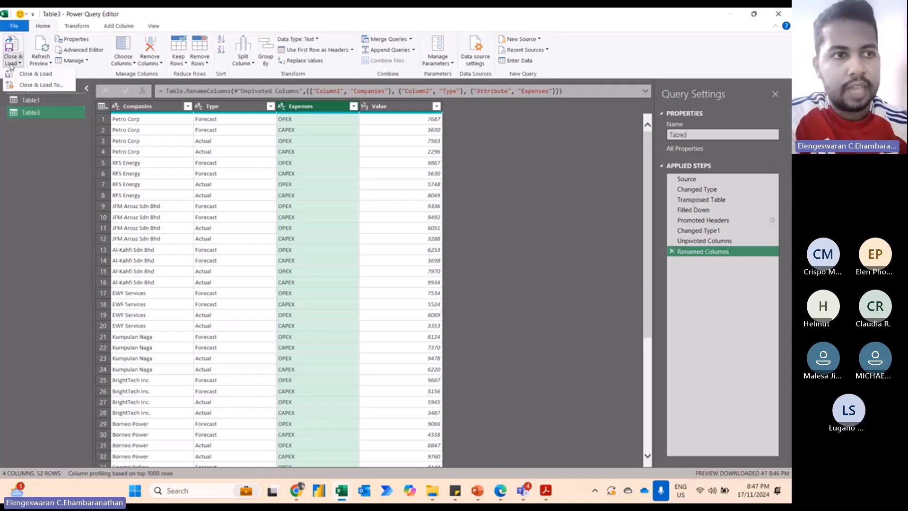
left_click(33, 85)
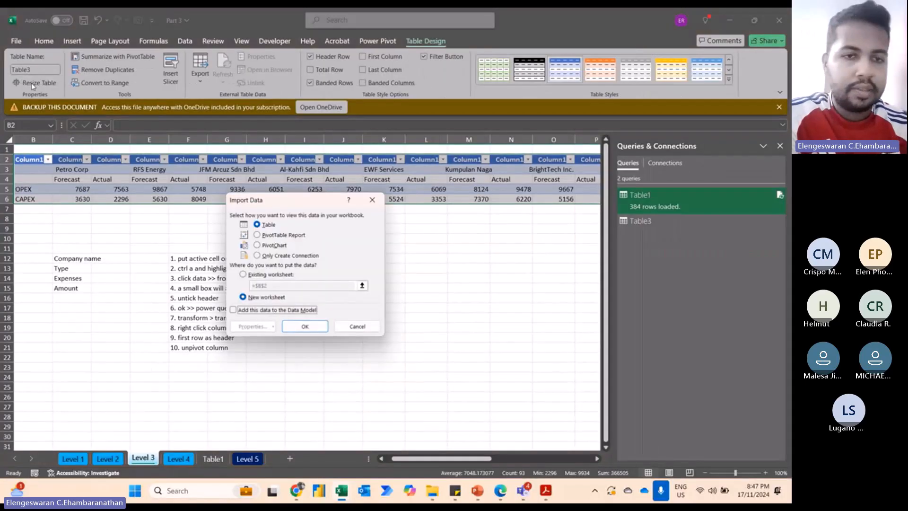
left_click(265, 245)
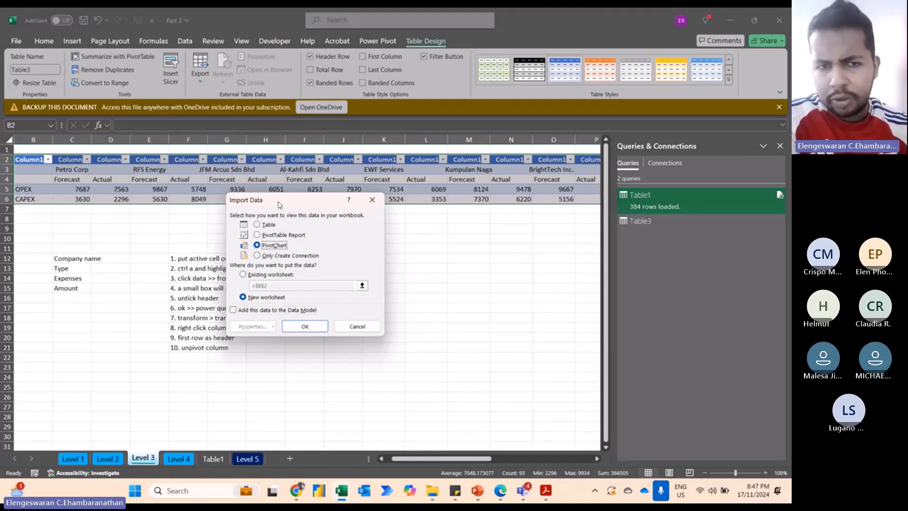
left_click_drag(285, 206, 481, 216)
left_click(451, 287)
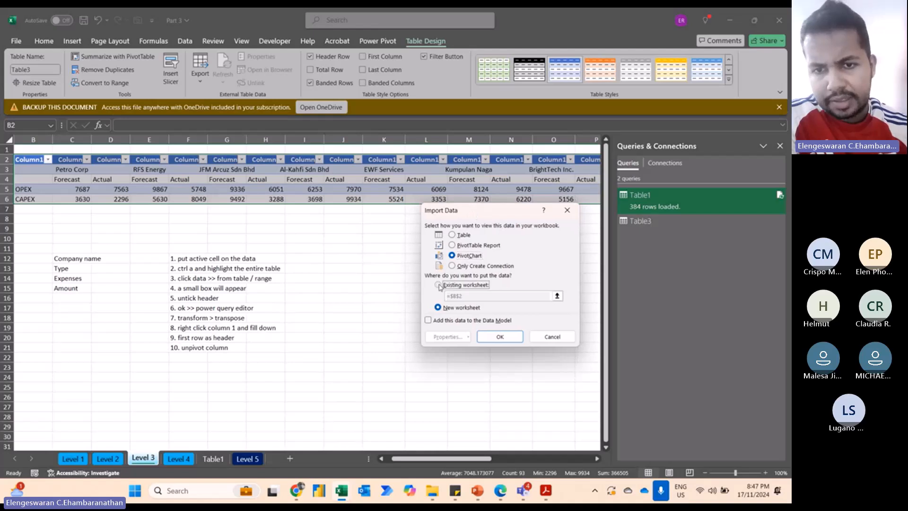
left_click(333, 242)
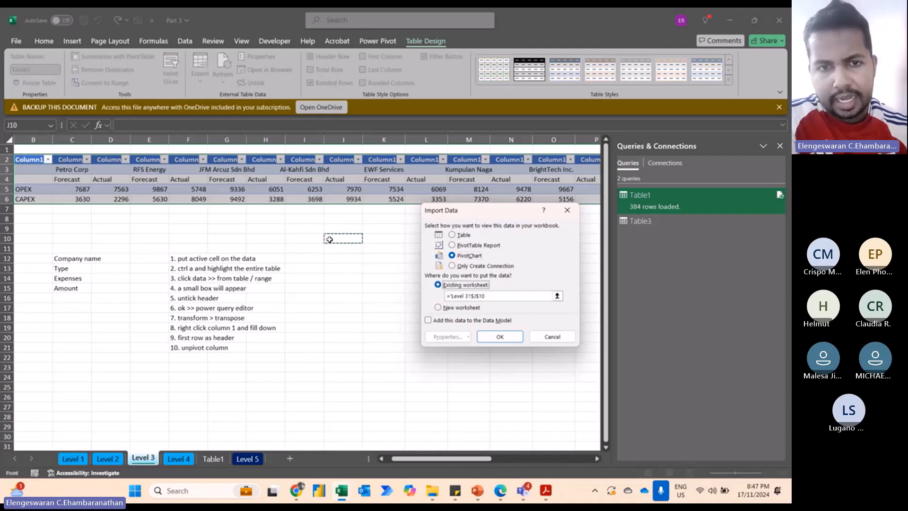
left_click(499, 336)
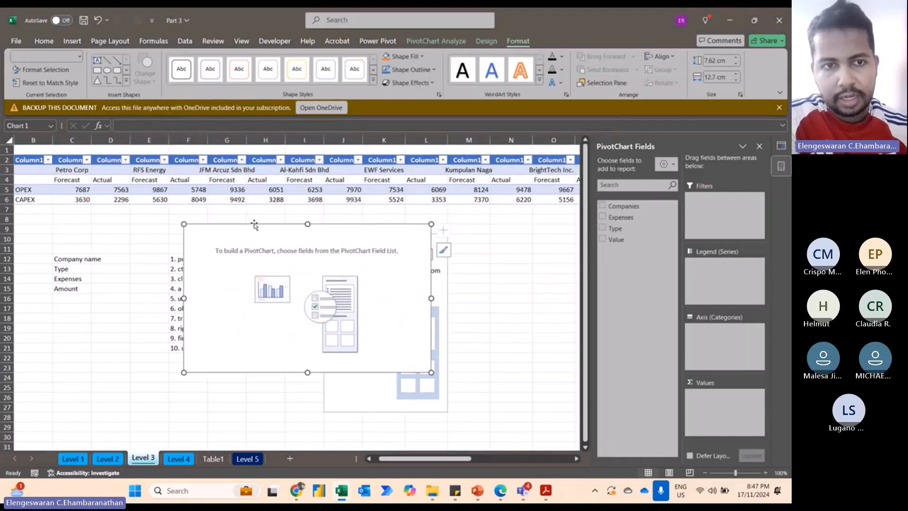
Move the PivotChart beside its PivotTable and assign Companies as filter, Expenses as axis, Type as legend and sum of Value as values
left_click_drag(264, 230, 121, 239)
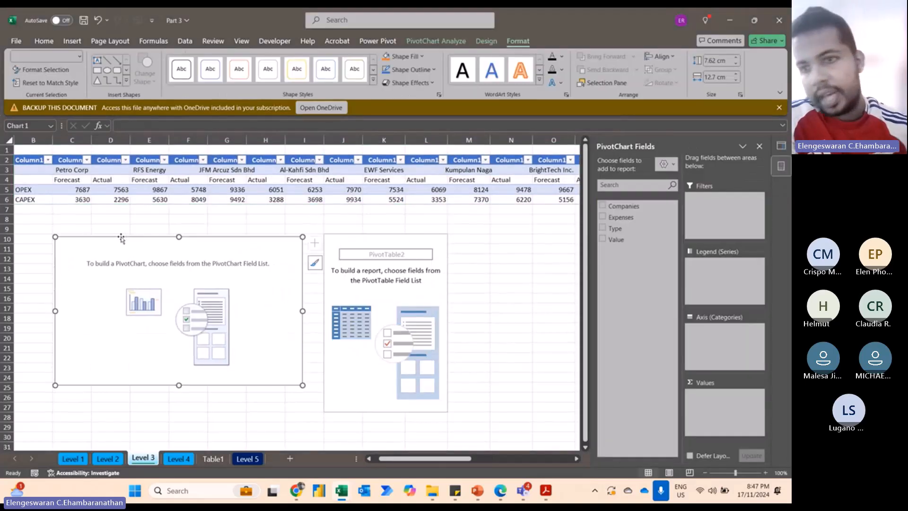
left_click(629, 207)
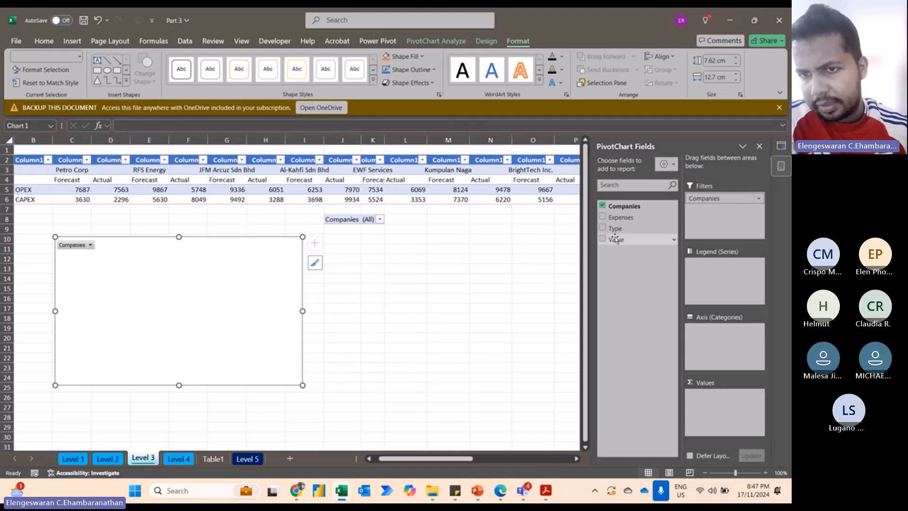
left_click_drag(616, 239, 713, 405)
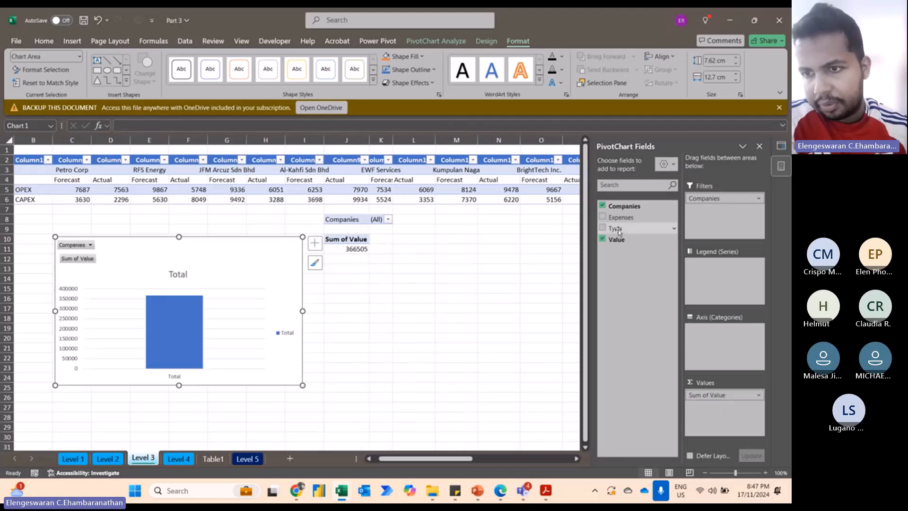
left_click_drag(618, 231, 705, 331)
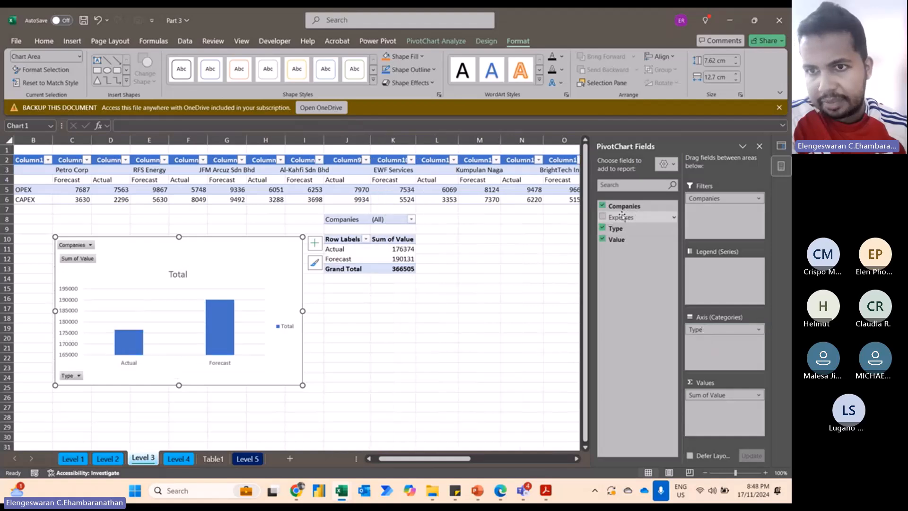
left_click_drag(621, 217, 716, 278)
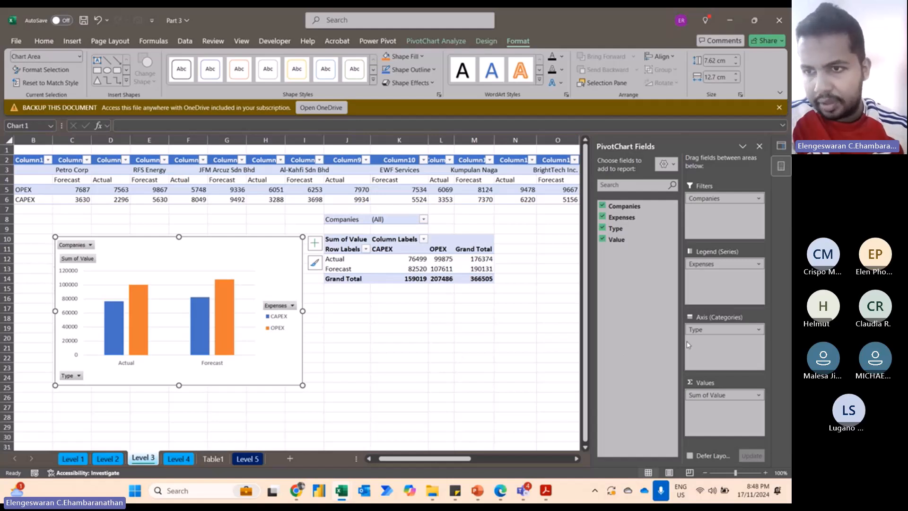
left_click_drag(697, 330, 719, 339)
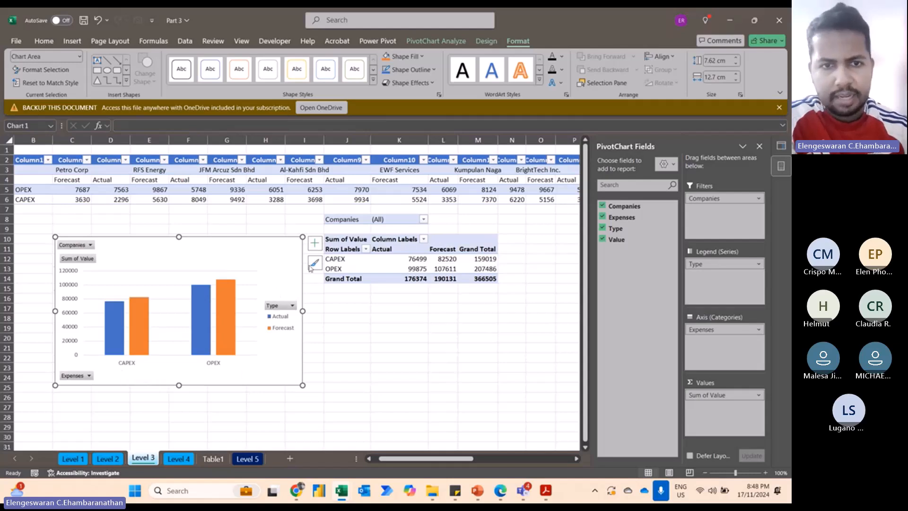
Add a title and data labels to the PivotChart, and hide all its field buttons and gridlines
left_click(316, 244)
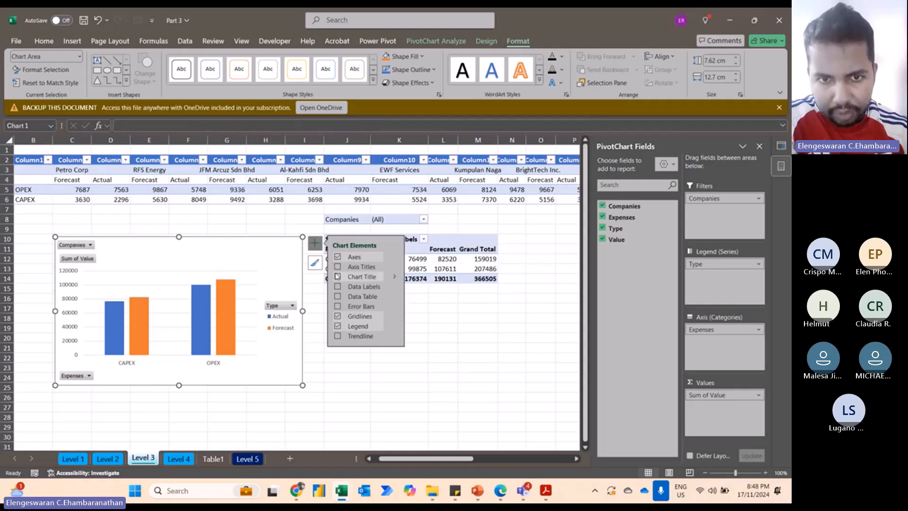
left_click(337, 277)
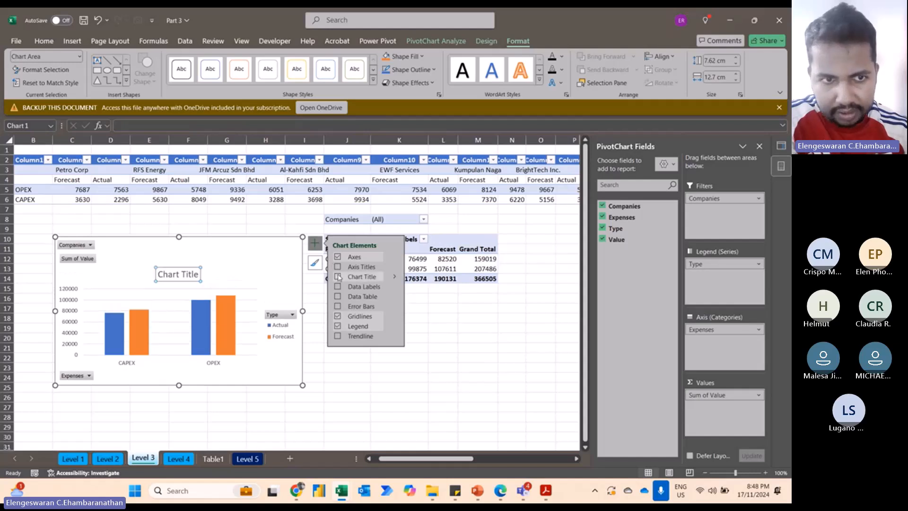
right_click(81, 265)
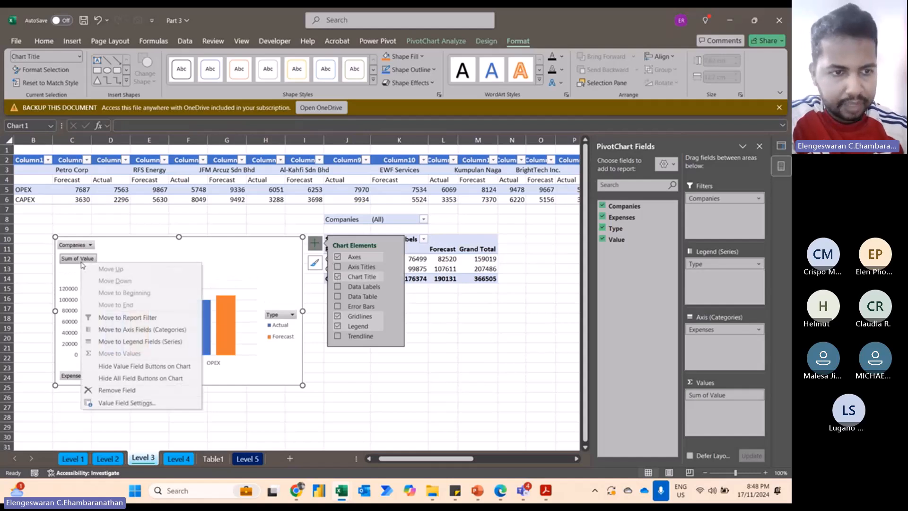
left_click(118, 377)
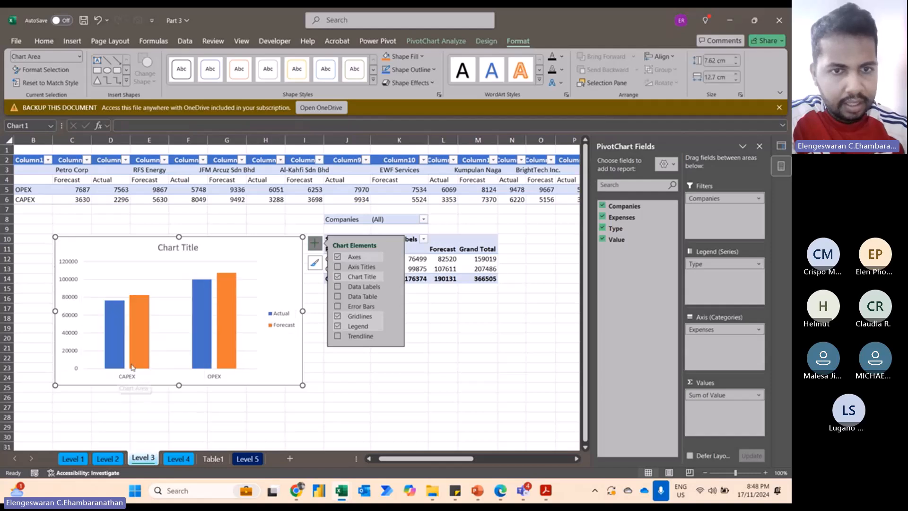
left_click(338, 287)
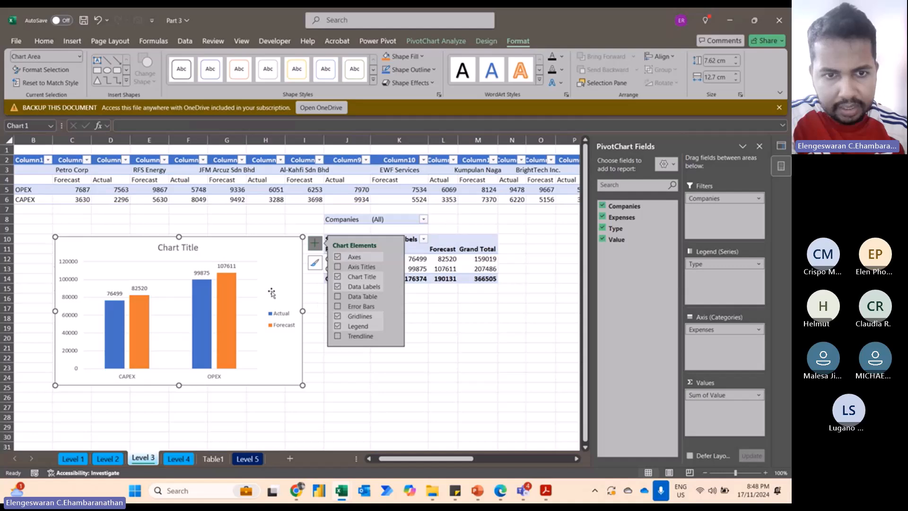
left_click(338, 316)
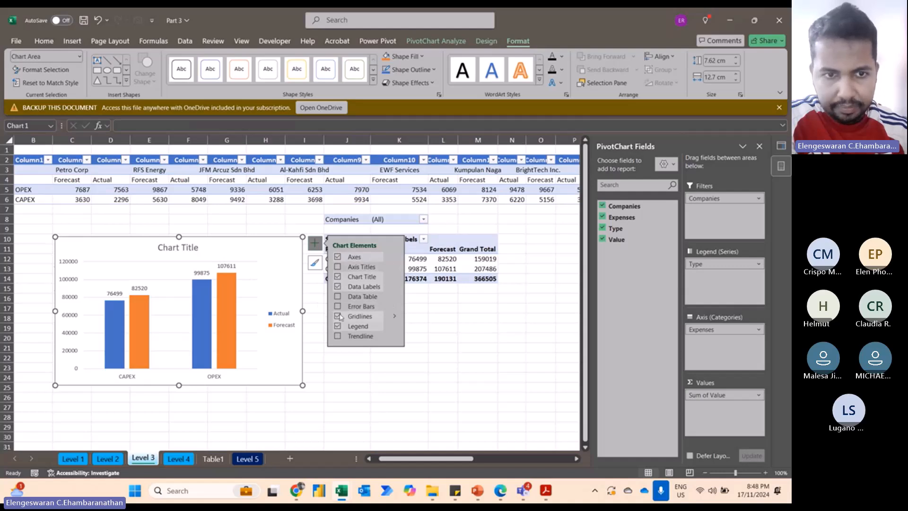
Format the PivotTable's Sum of Value numbers as Accounting with 0 decimal places and no currency symbol
left_click(443, 277)
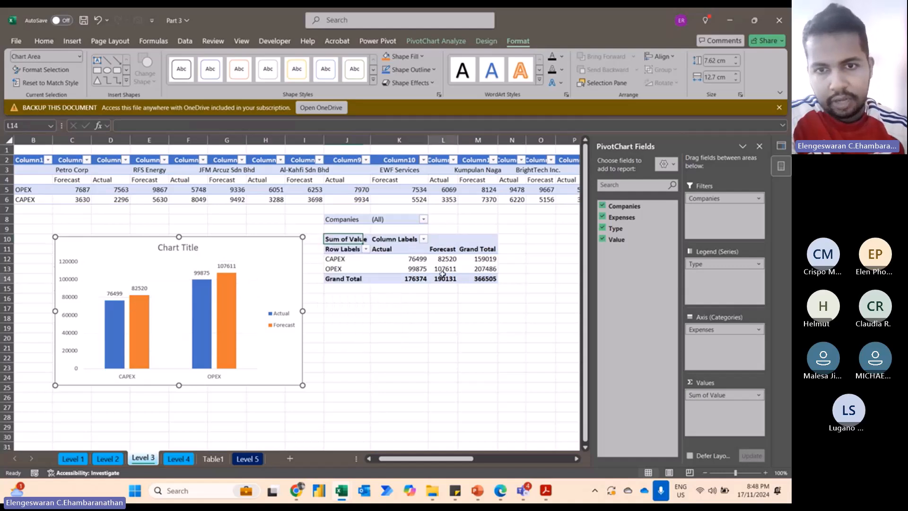
right_click(416, 260)
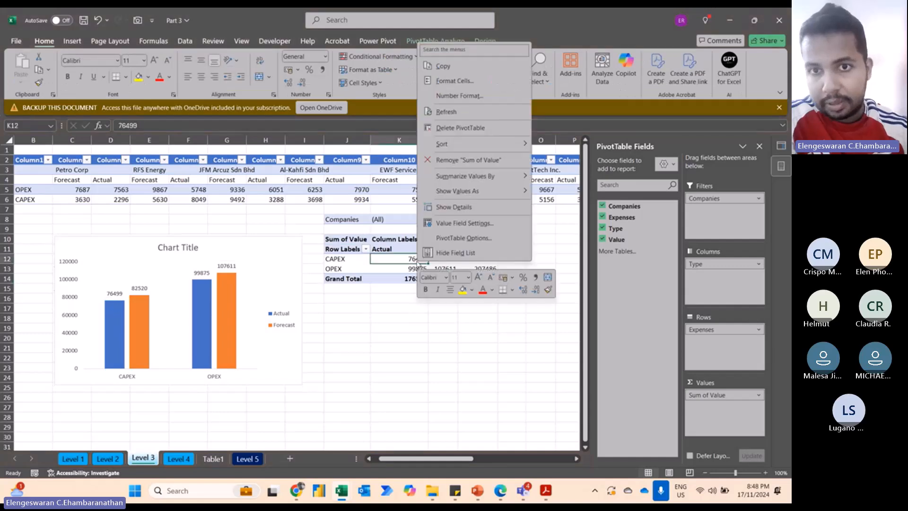
left_click(471, 99)
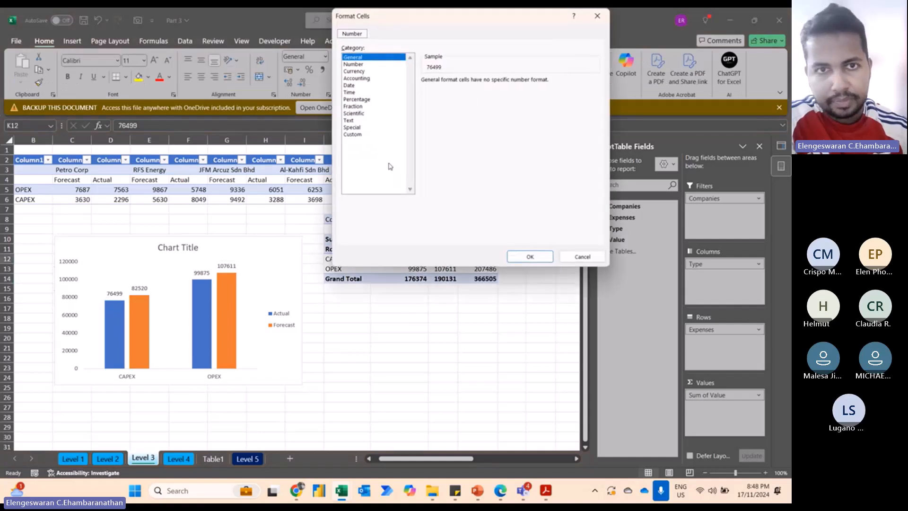
left_click(362, 79)
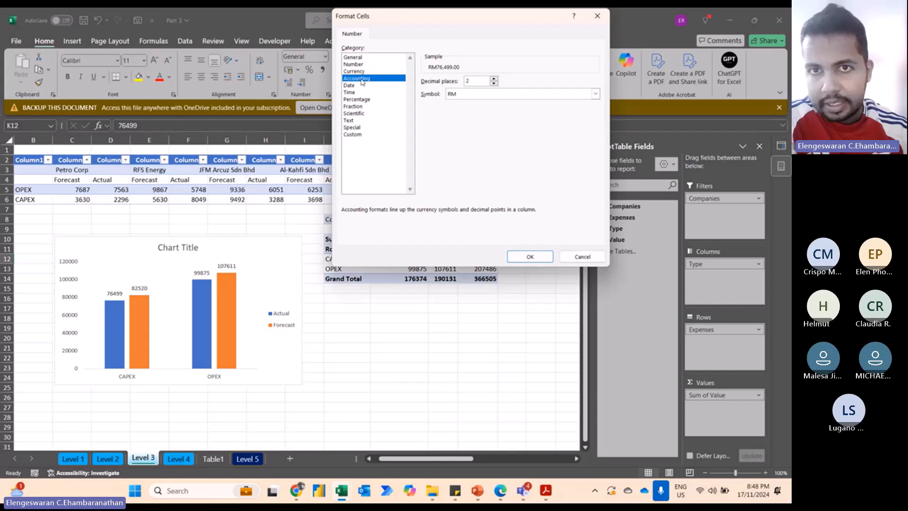
left_click(494, 84)
left_click(493, 83)
left_click(472, 96)
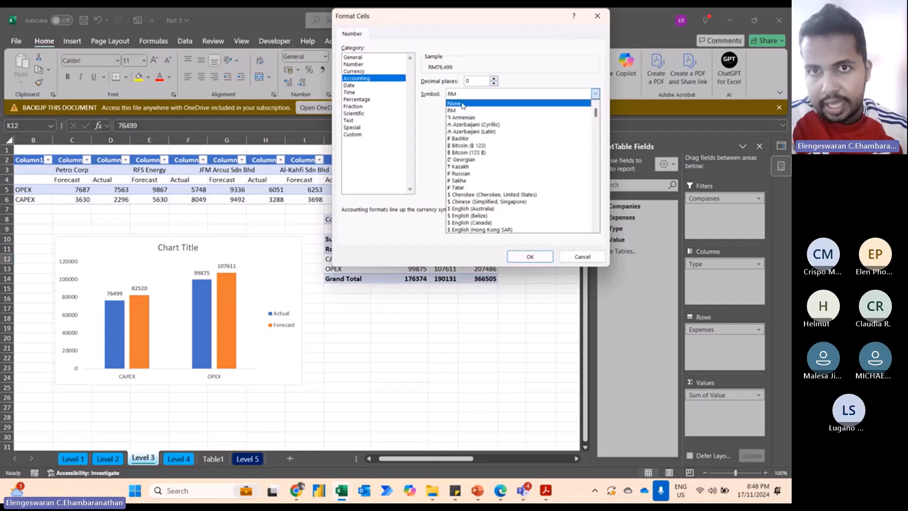
left_click(461, 104)
left_click(529, 256)
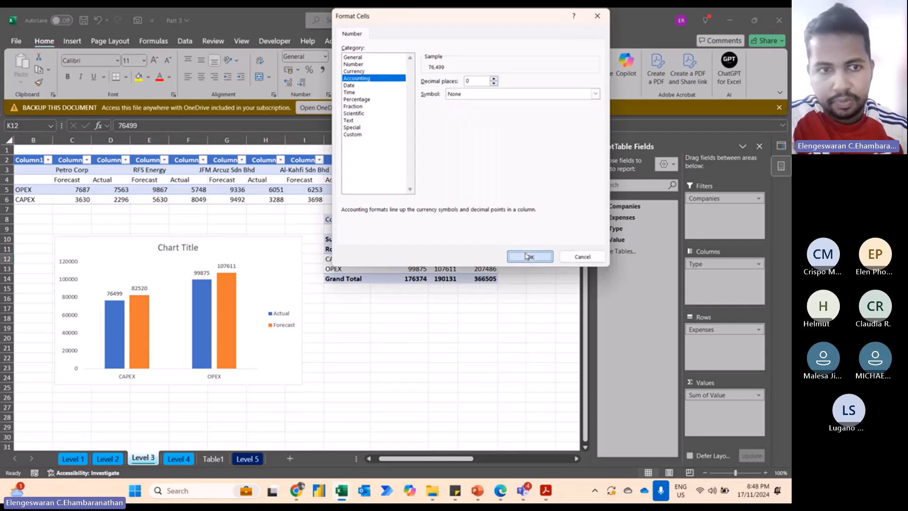
Link the PivotChart's title to cell K8 of Level 3 so it shows the selected company filter
left_click(194, 246)
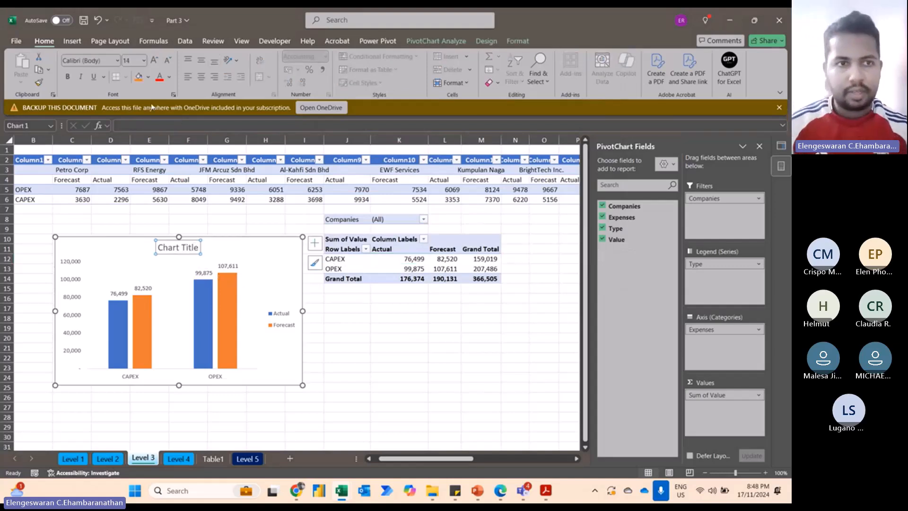
left_click(142, 125)
type("=")
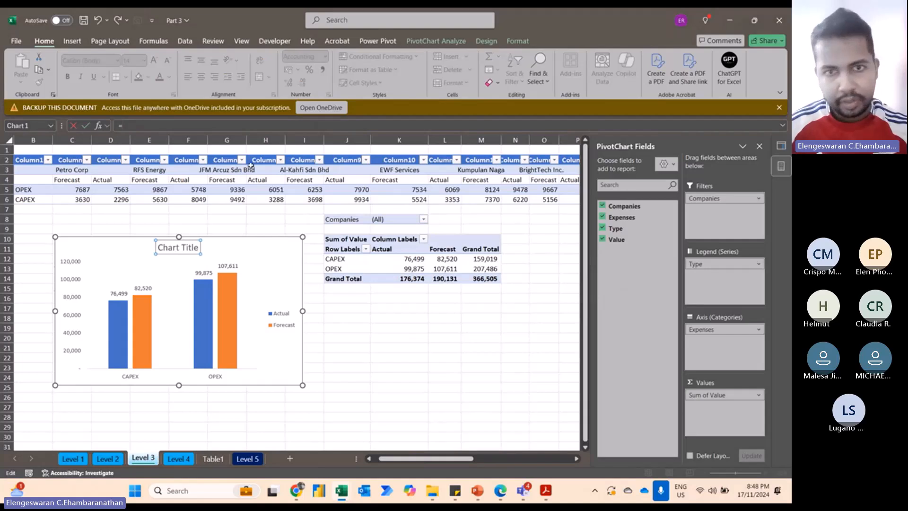
left_click(390, 219)
key("Return")
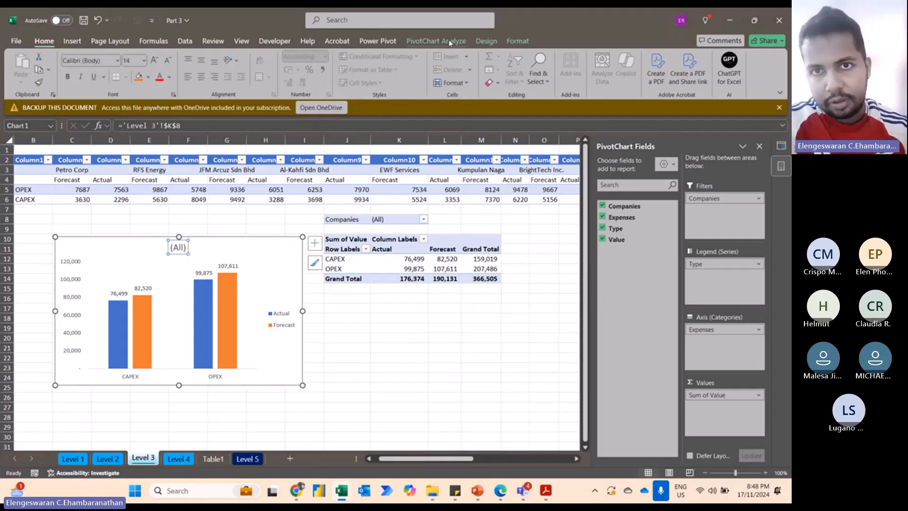
Insert a Companies slicer for the PivotChart and move it beside the chart, over the PivotTable
left_click(435, 42)
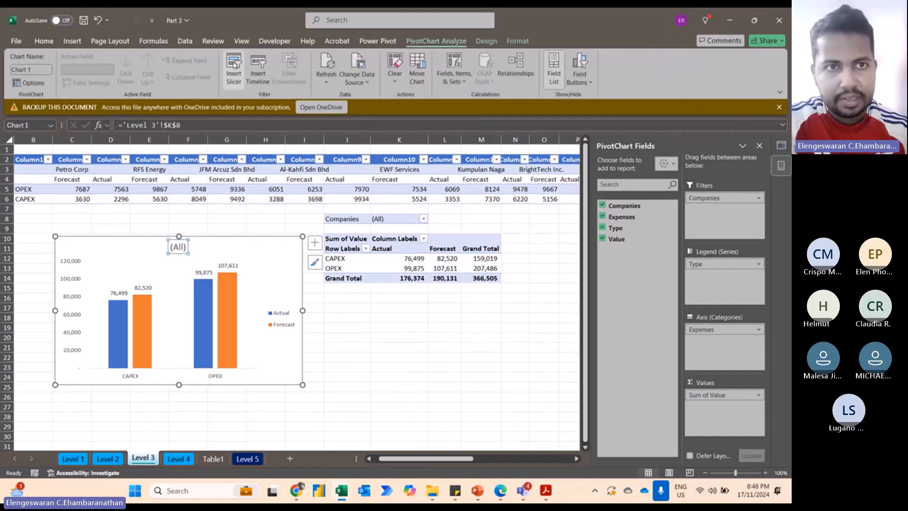
left_click(233, 68)
left_click(450, 207)
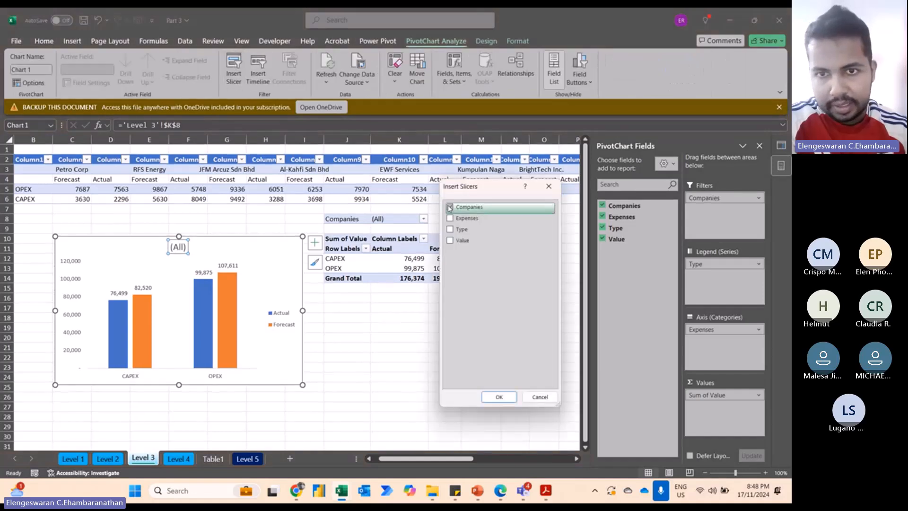
left_click(500, 397)
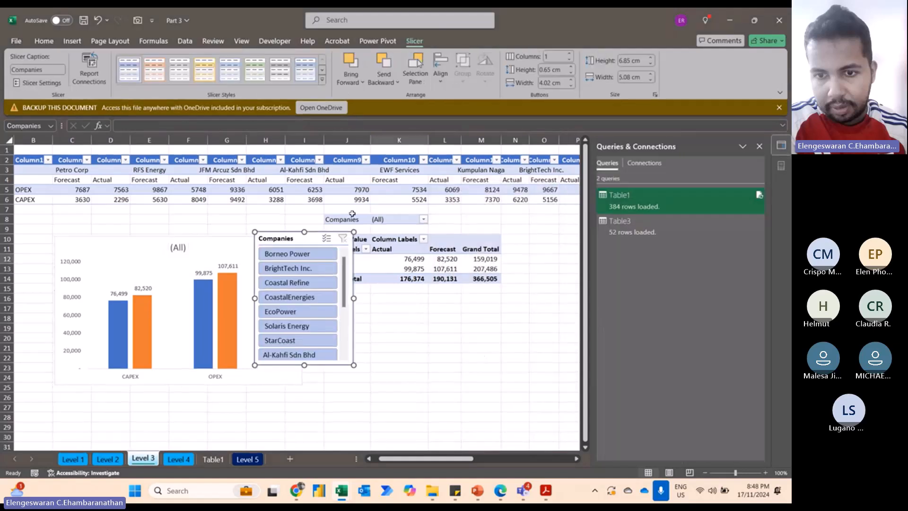
left_click_drag(285, 246, 356, 233)
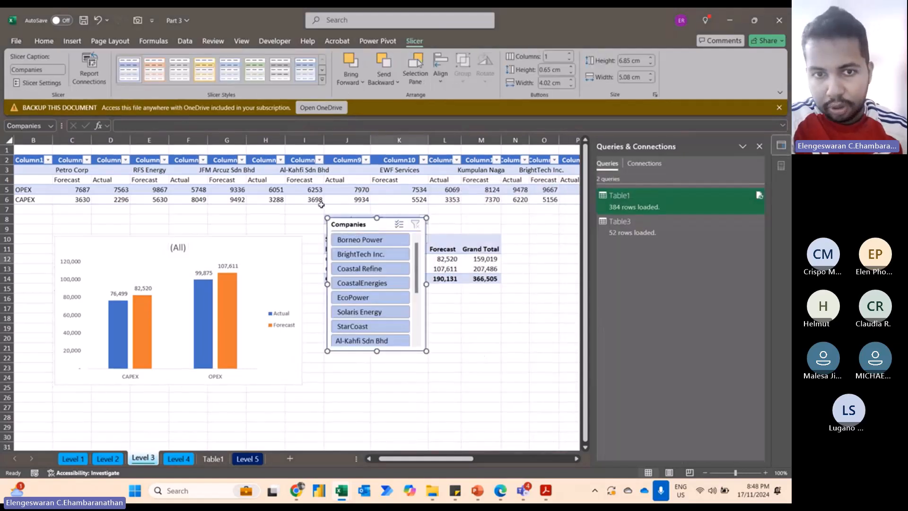
Filter the chart through the slicer by Borneo Power, StarCoast, Al-Kahfi Sdn Bhd, EcoPower and finally BrightTech Inc
left_click(359, 239)
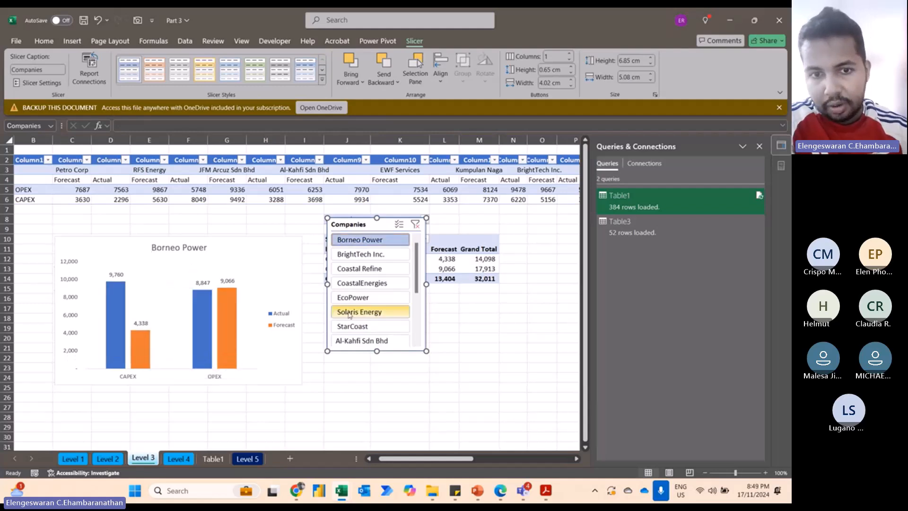
left_click(350, 327)
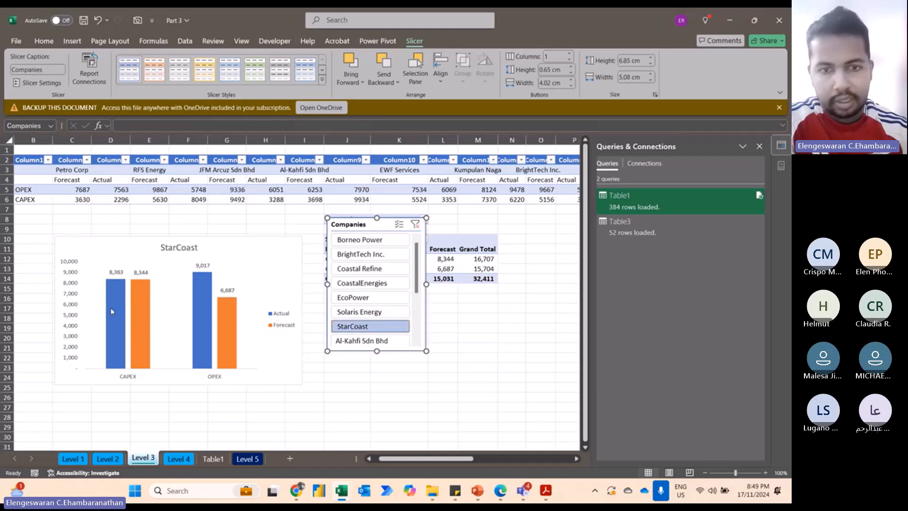
left_click(352, 340)
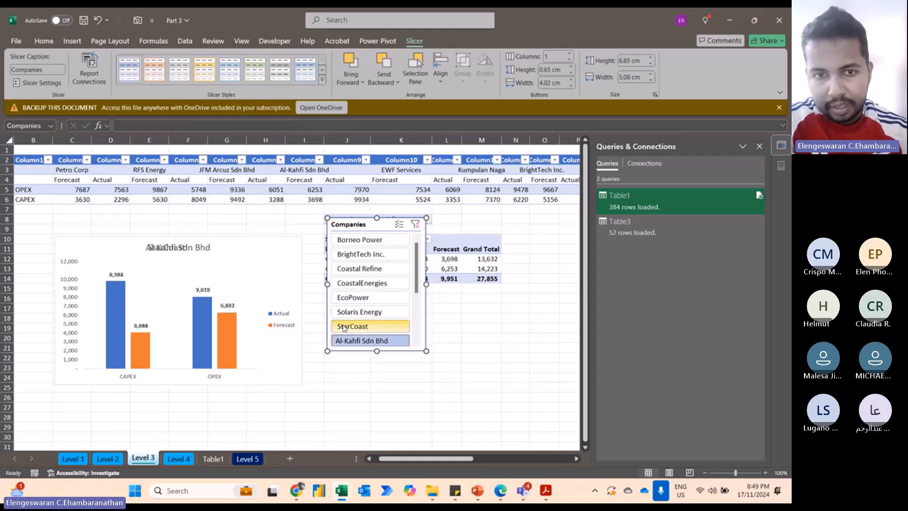
left_click(350, 299)
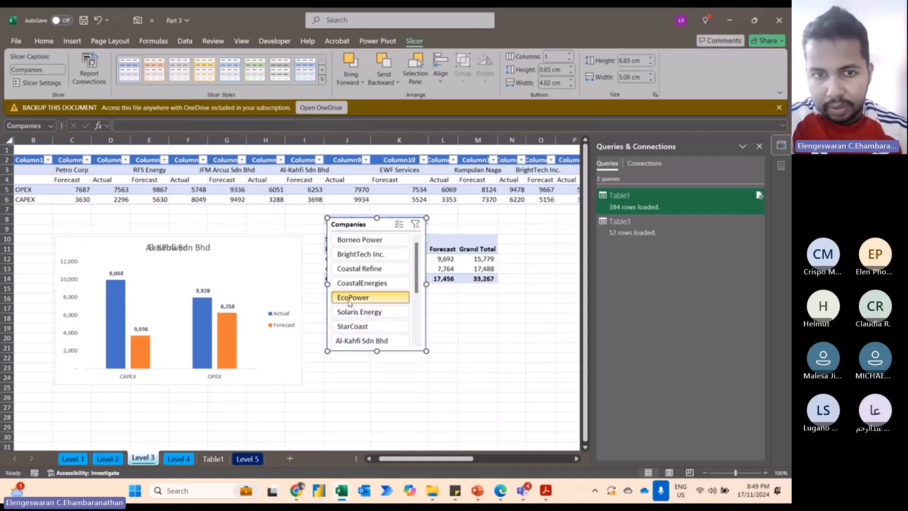
left_click(345, 261)
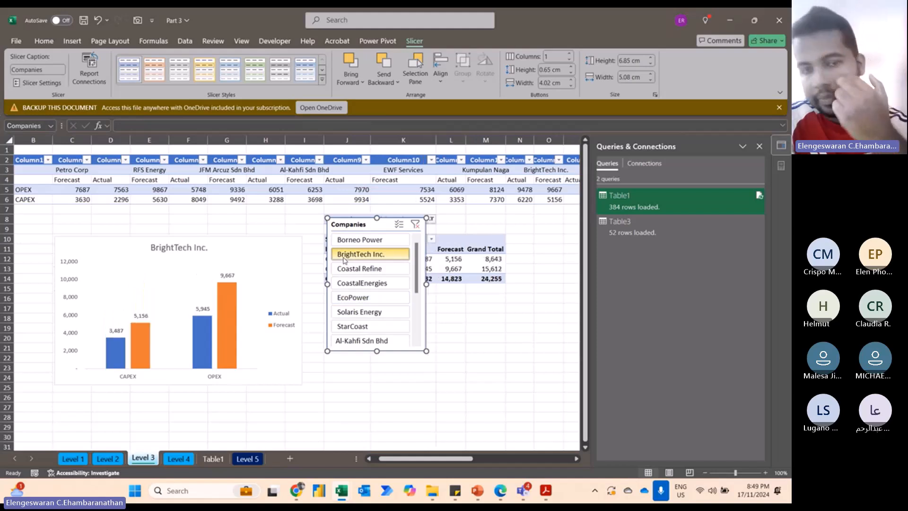
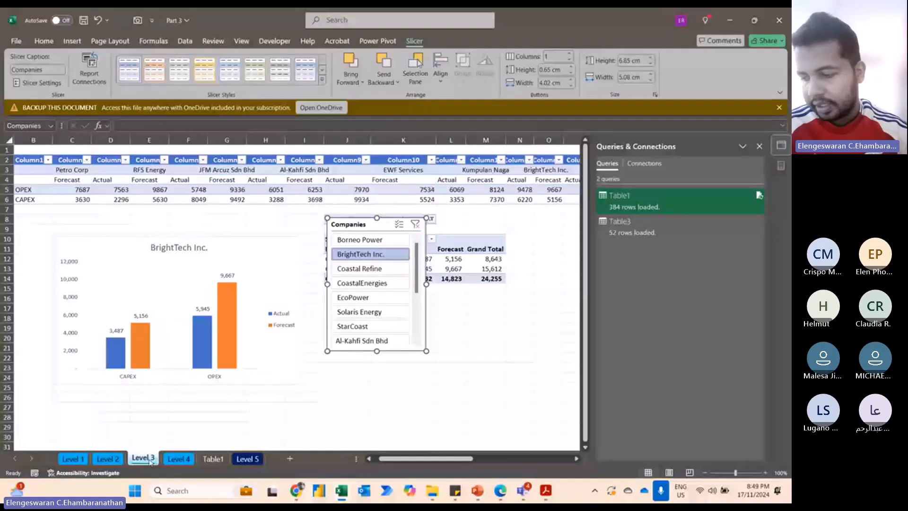
Look through the Level 2 and Level 1 worksheets, and examine Level 4's Country and Town columns and its January and February headers
left_click(118, 458)
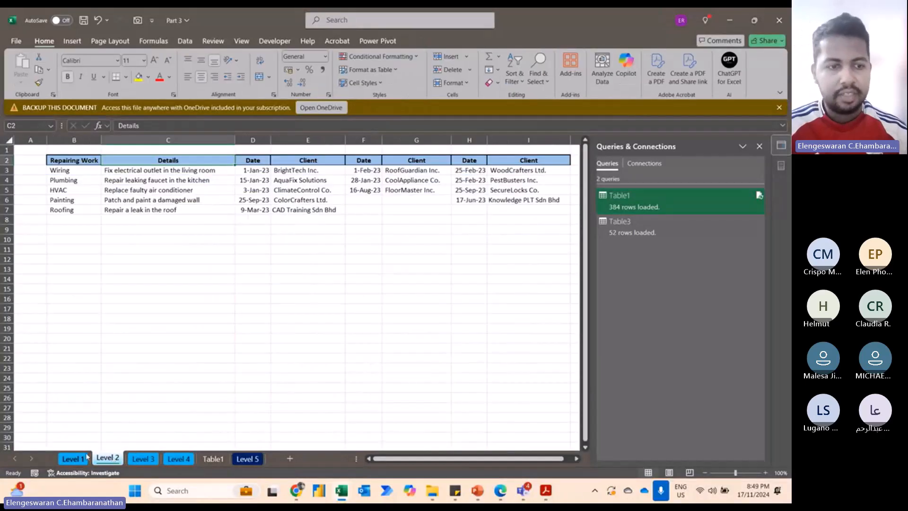
left_click(84, 457)
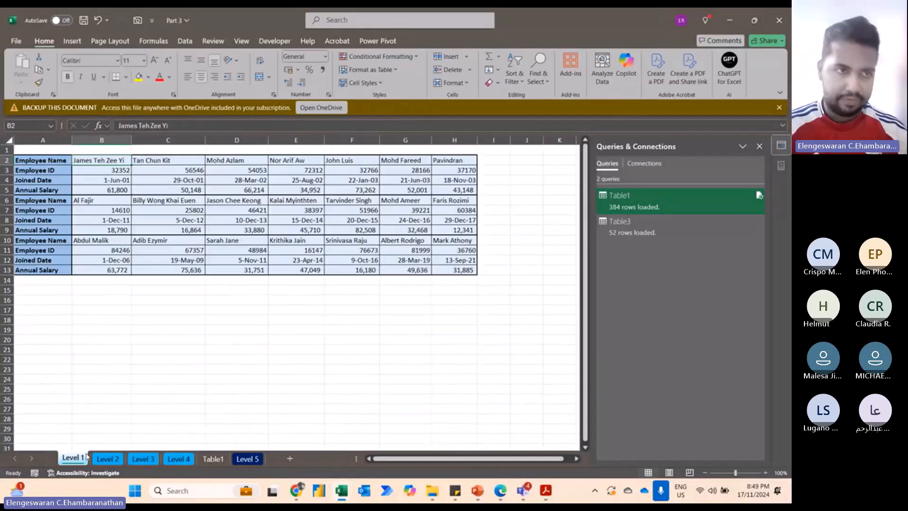
left_click(177, 459)
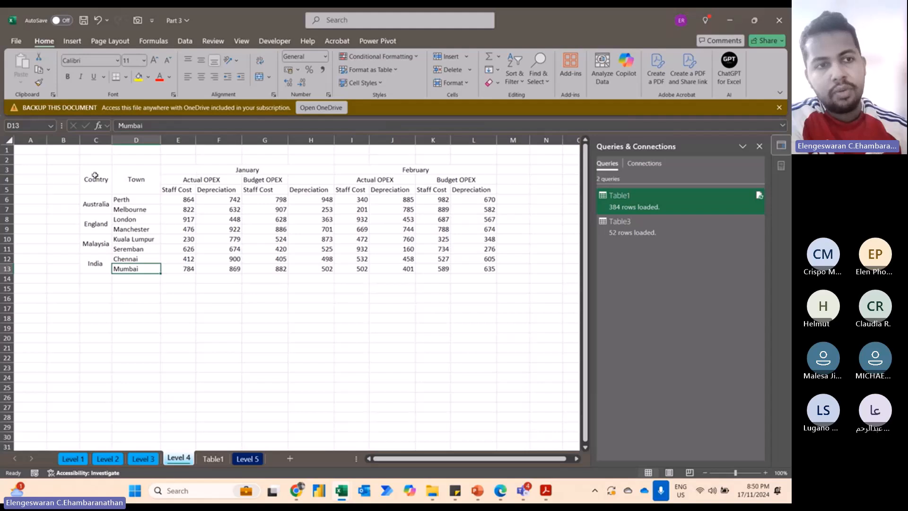
left_click_drag(92, 178, 100, 255)
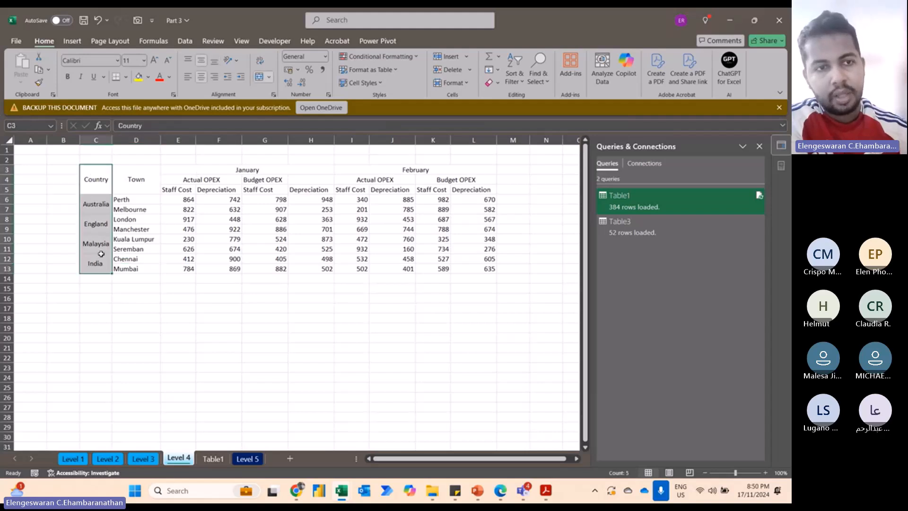
left_click(138, 192)
left_click_drag(138, 191, 140, 257)
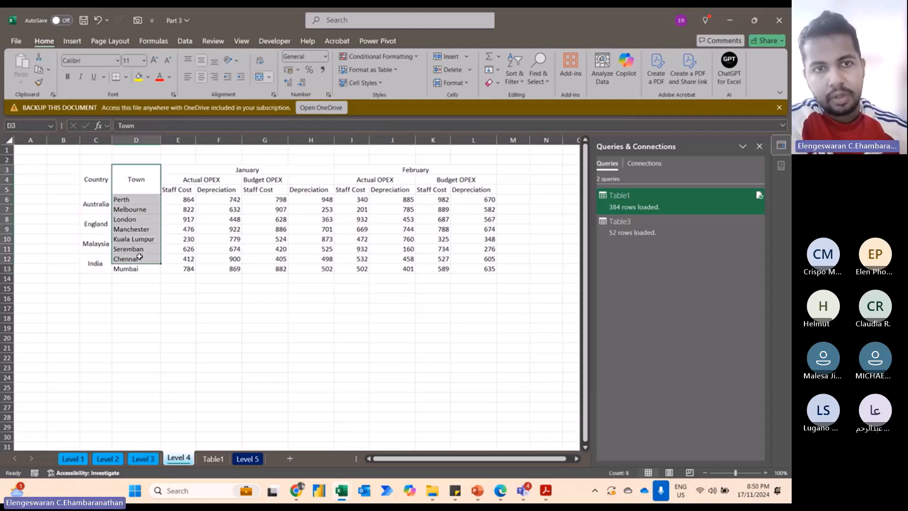
left_click(210, 171)
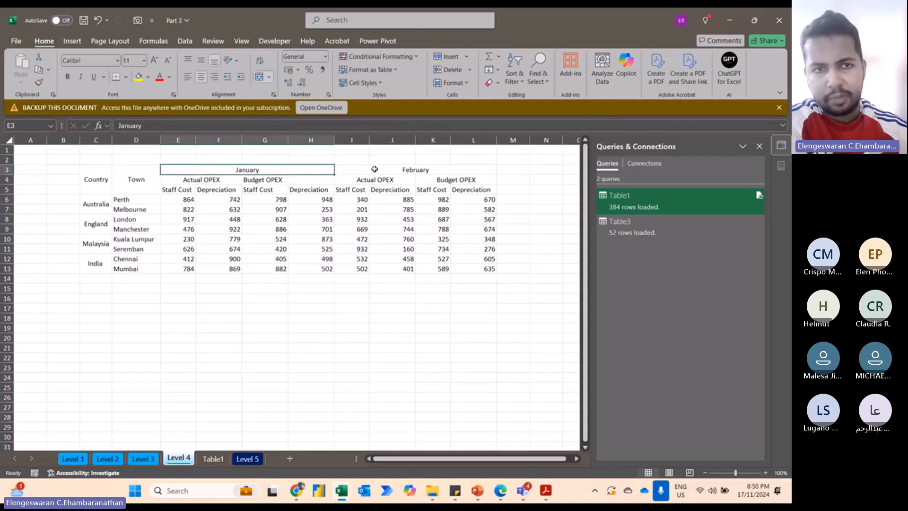
left_click(374, 169)
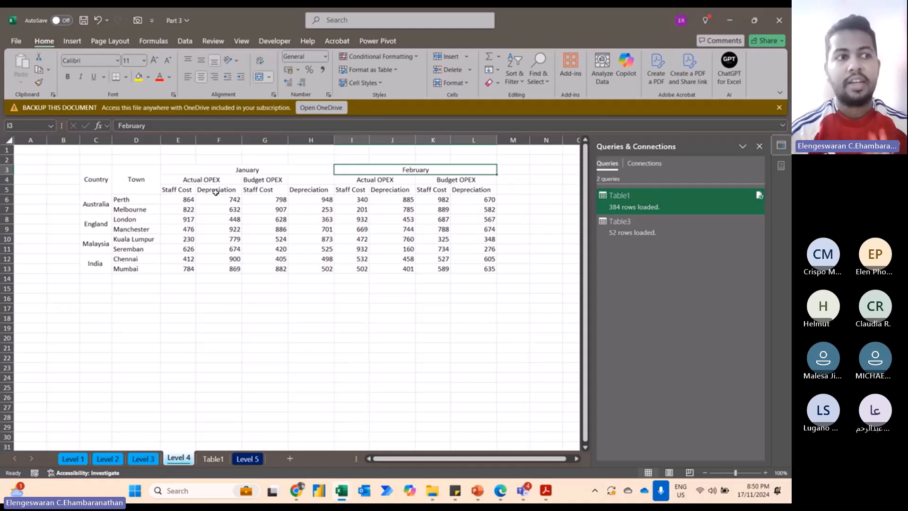
Write the first instruction below the Level 4 table in E18: "1. ctrl a - highlight the entire table"
left_click(163, 318)
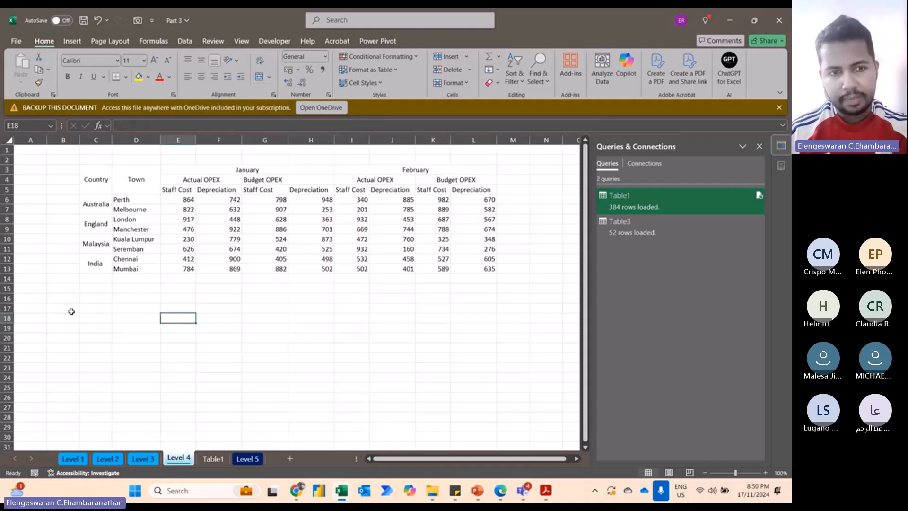
type("1. ctrl")
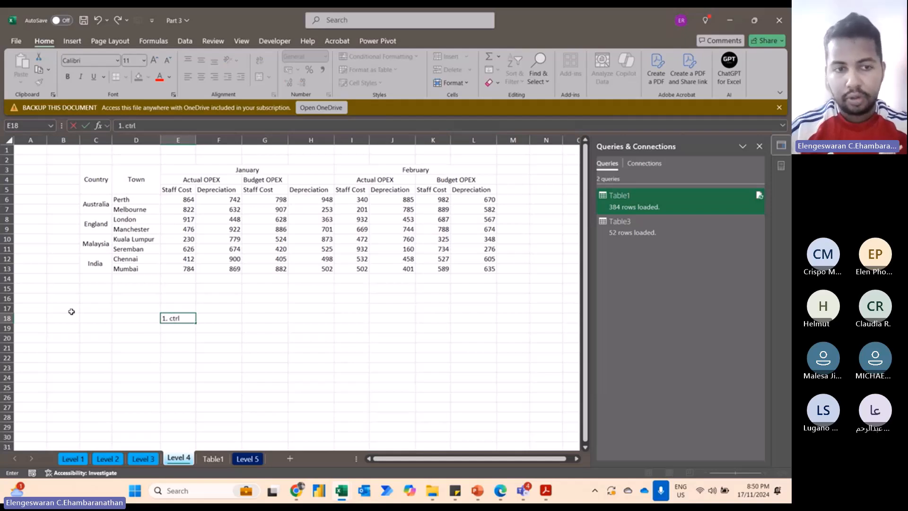
type(" a - hugh")
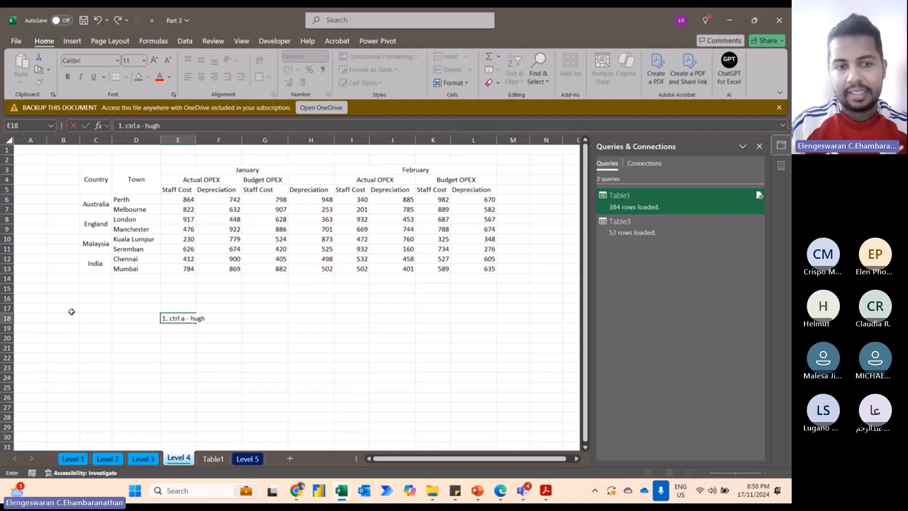
key("BackSpace")
key("BackSpace")
key("BackSpace")
type("ighlight")
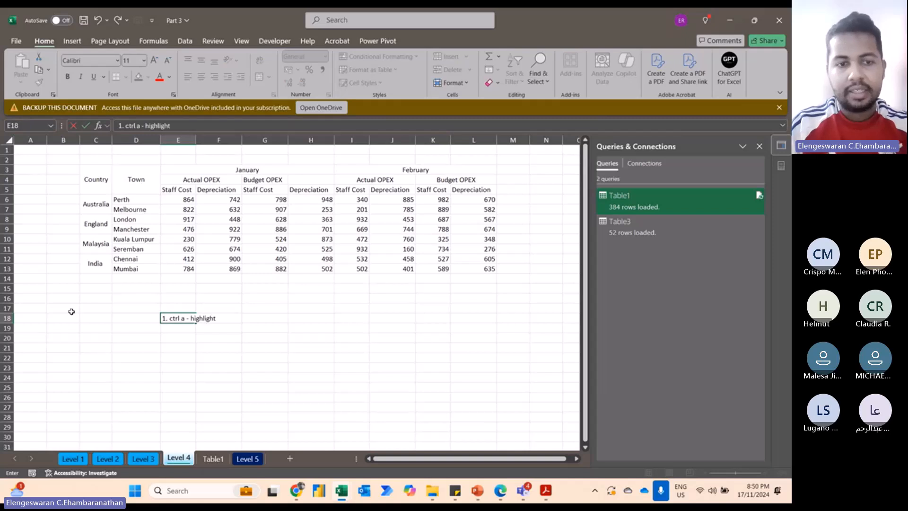
type(" the entire")
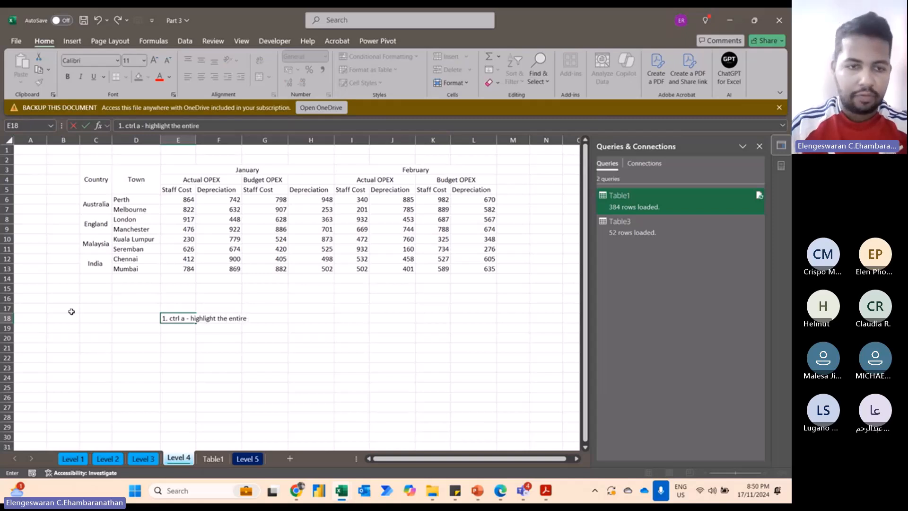
type(" table")
key("Return")
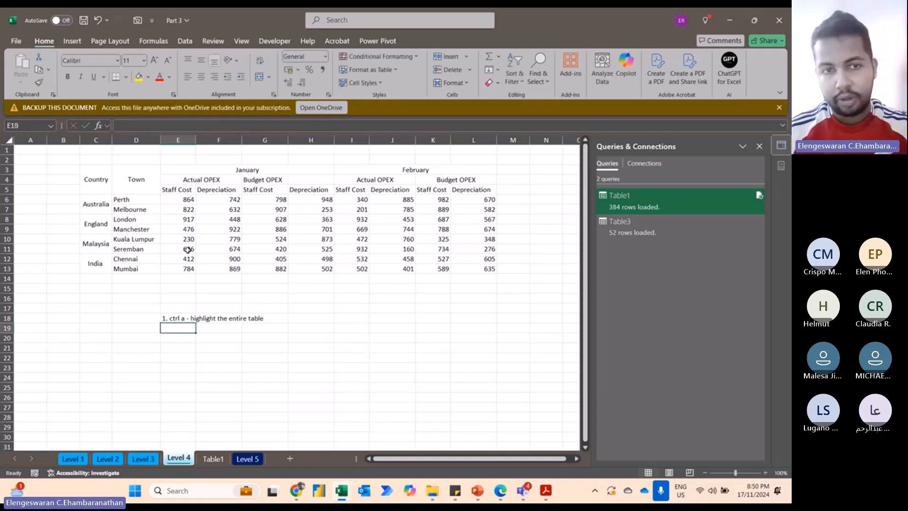
Write the second instruction in E19: "2. click data >> from table / range"
left_click(199, 239)
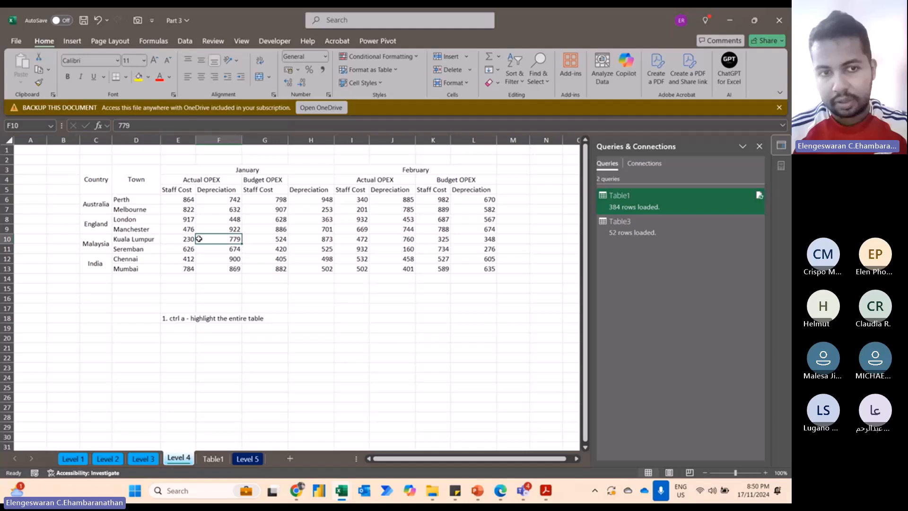
left_click(178, 326)
type("2.")
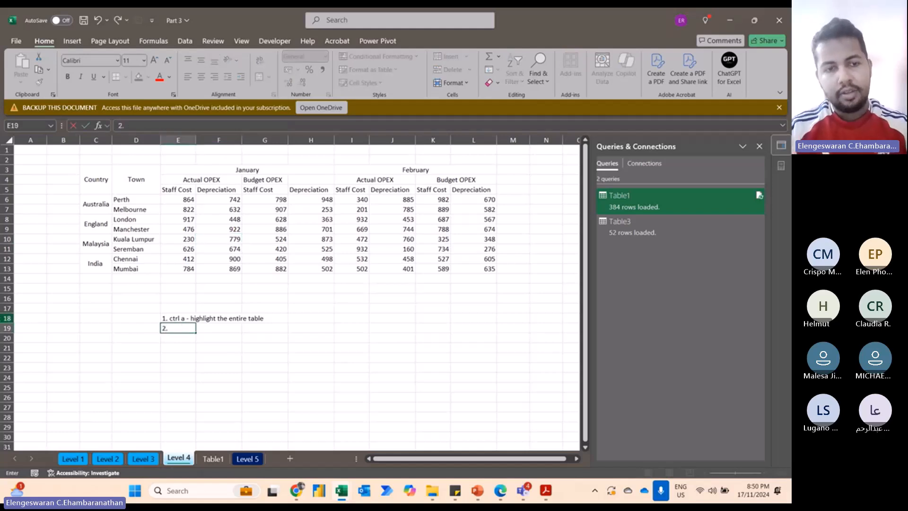
type(" click data >")
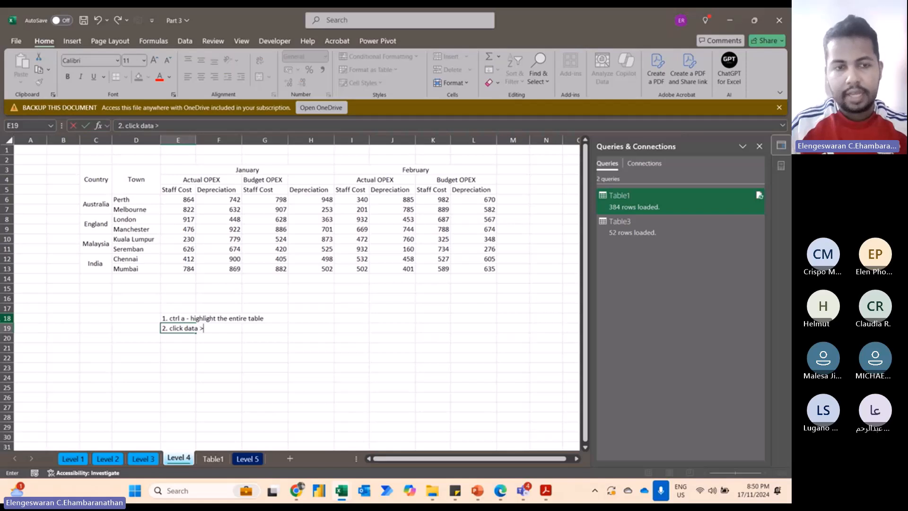
type("> from table /")
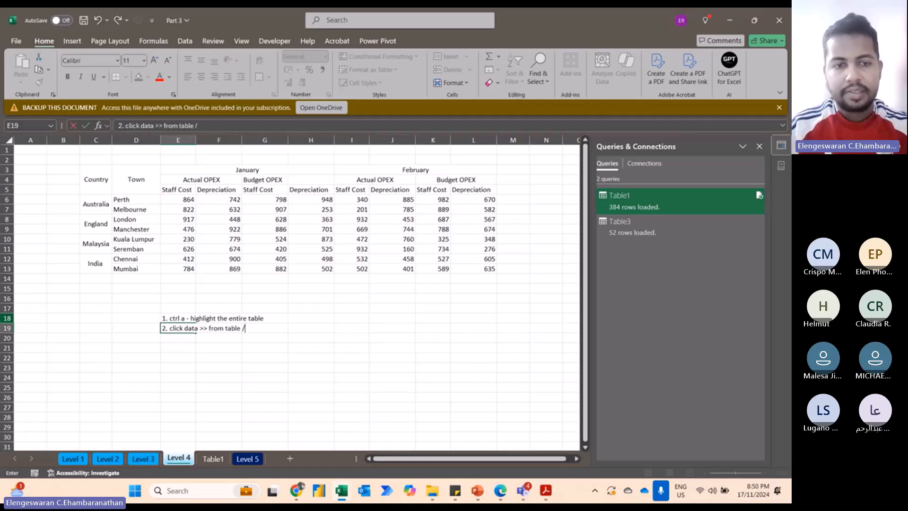
type(" range")
key("Return")
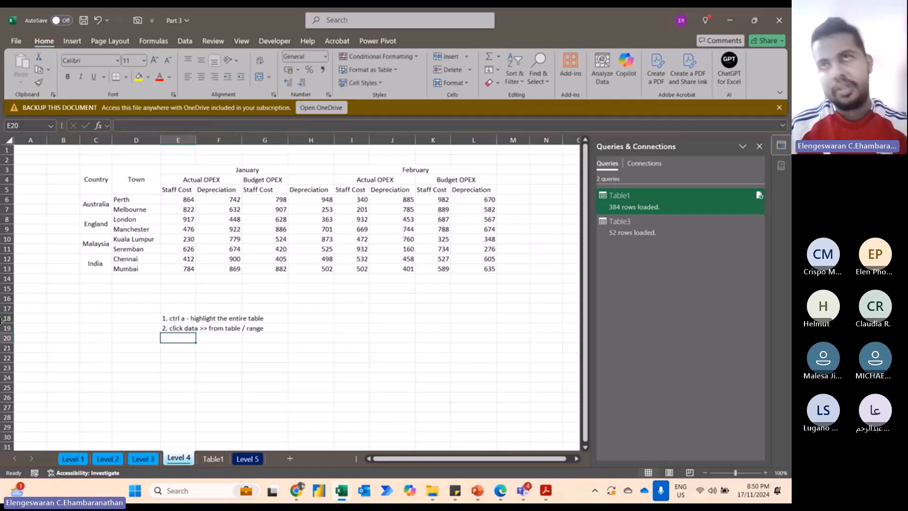
Write the third instruction in E20: "3. a small box will appear"
type("3")
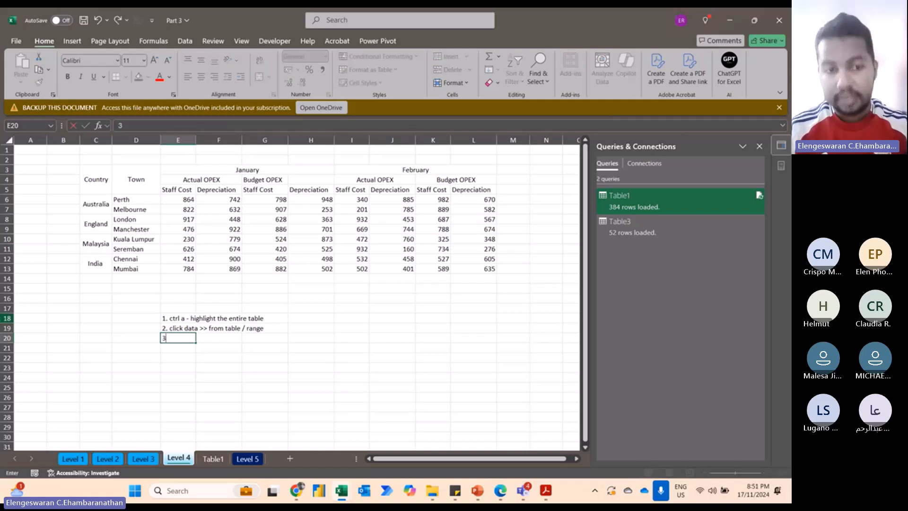
type(". a small box will ")
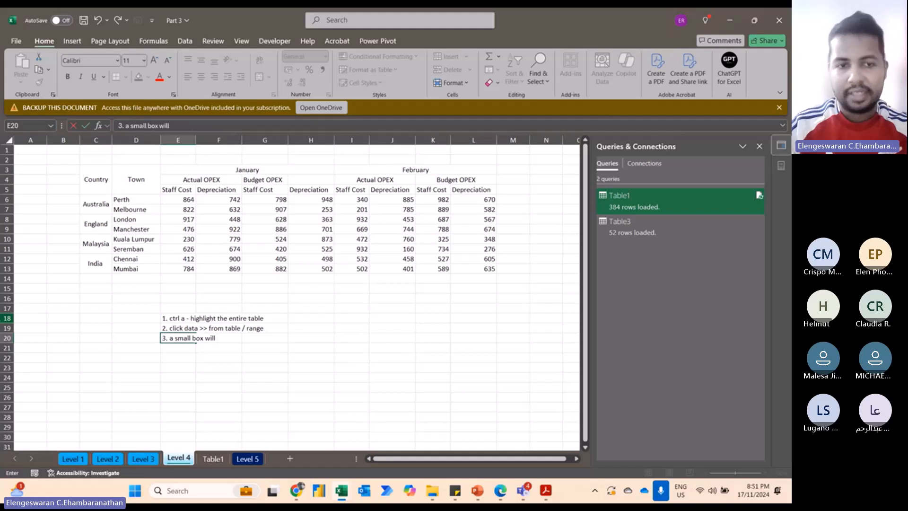
type("appear")
key("Return")
Write the fourth instruction in E21: "4. untick header >> ok >>> power query editor"
type("4.")
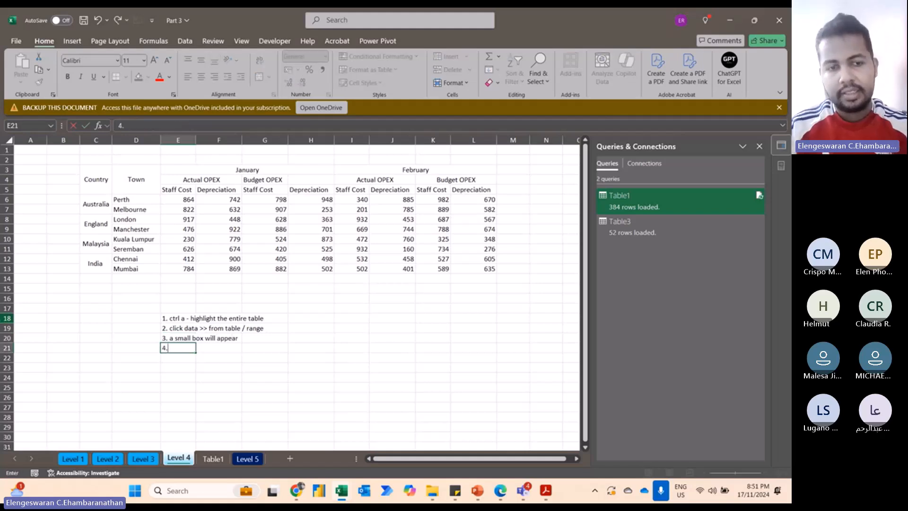
type(" untick hea")
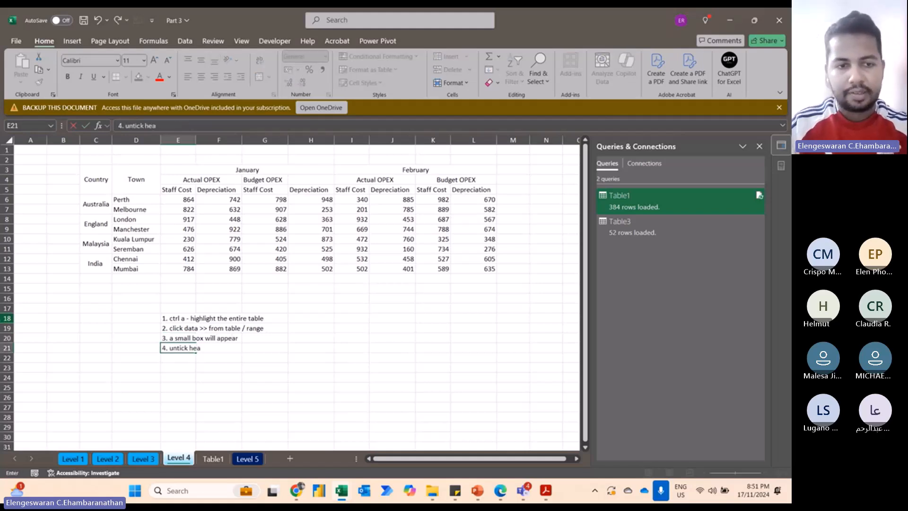
type("der >> ok")
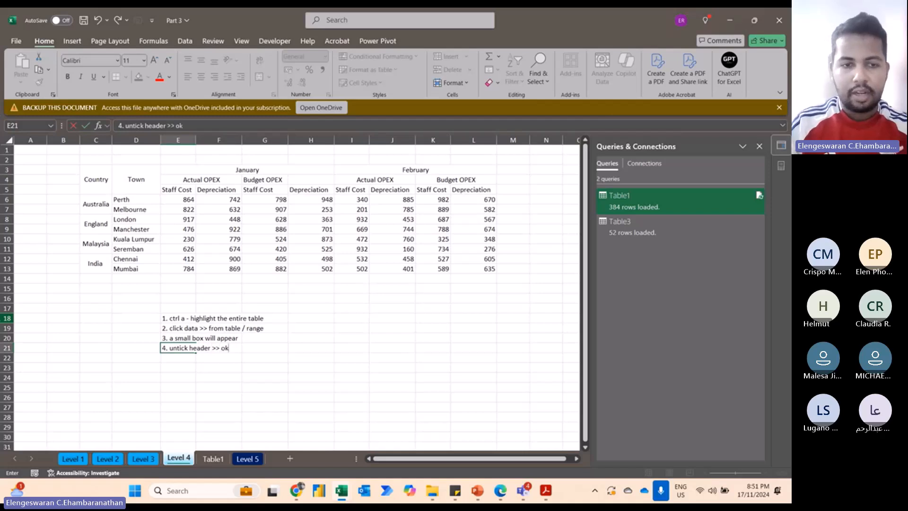
type(" >>> power ")
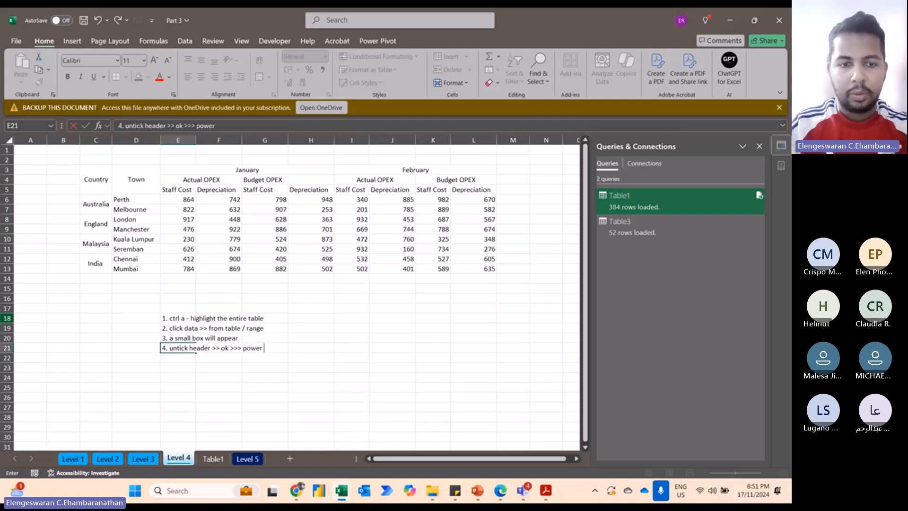
type("query")
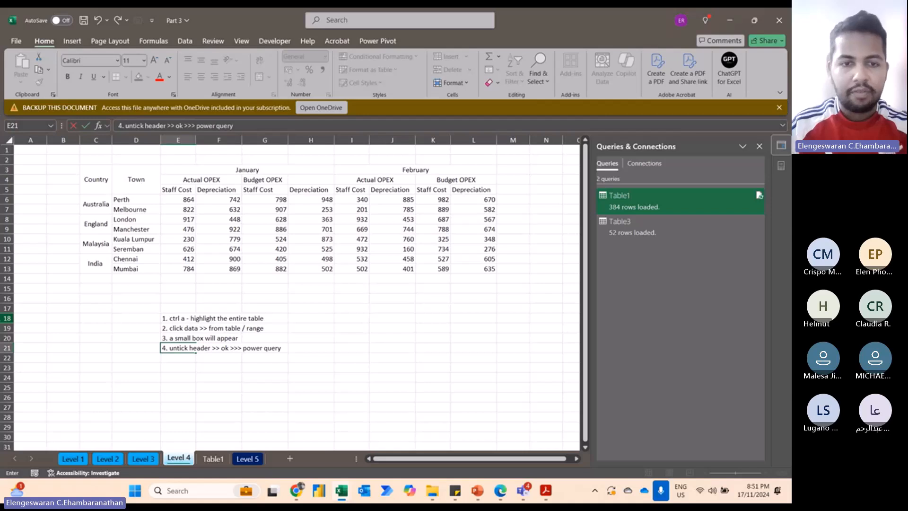
type(" editor")
key("Return")
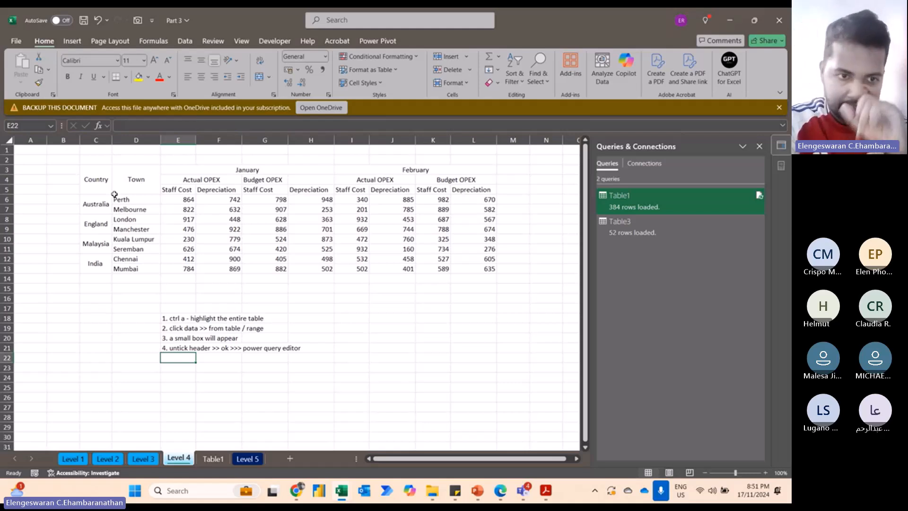
Load the entire Level 4 table, C3:L13, into Power Query from table/range without treating the first row as headers
left_click(198, 231)
key("ctrl+a")
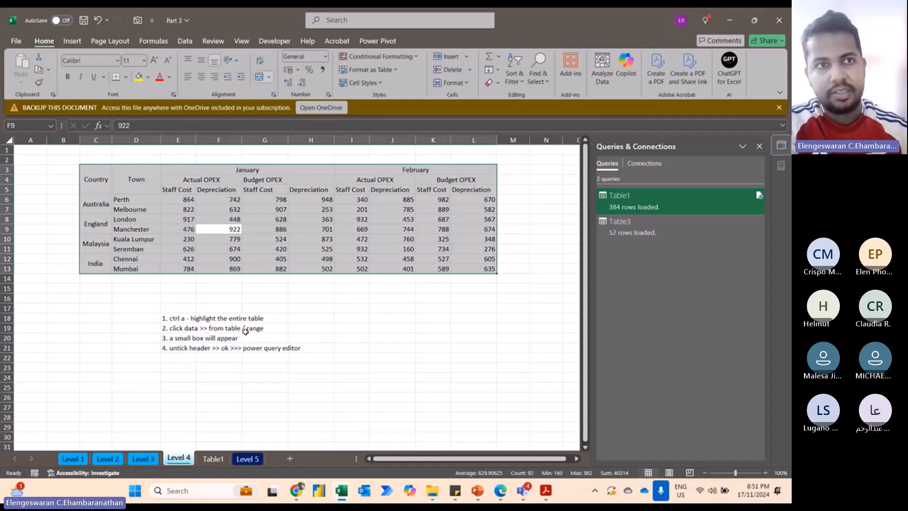
left_click(185, 41)
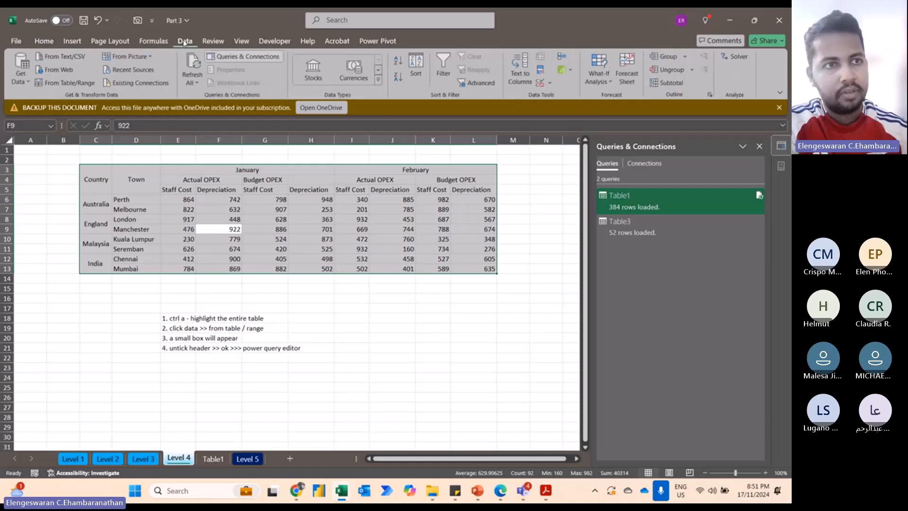
left_click(91, 87)
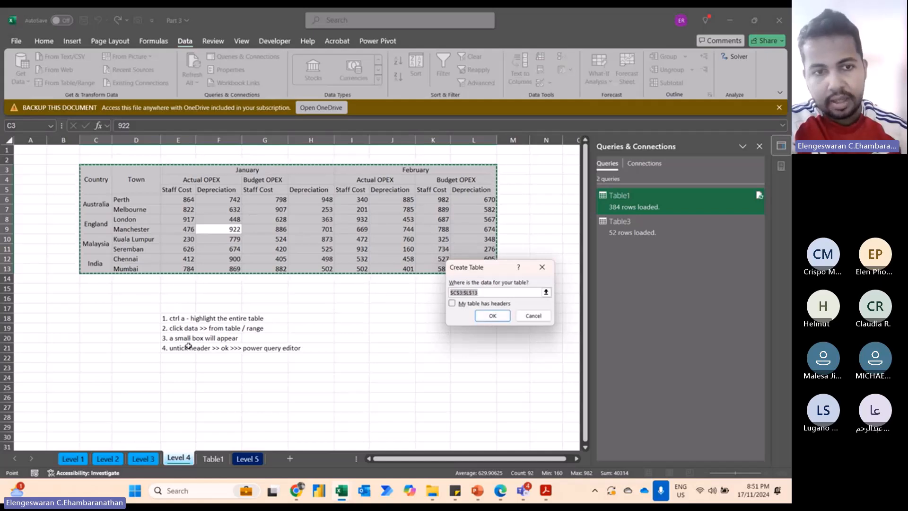
left_click(488, 318)
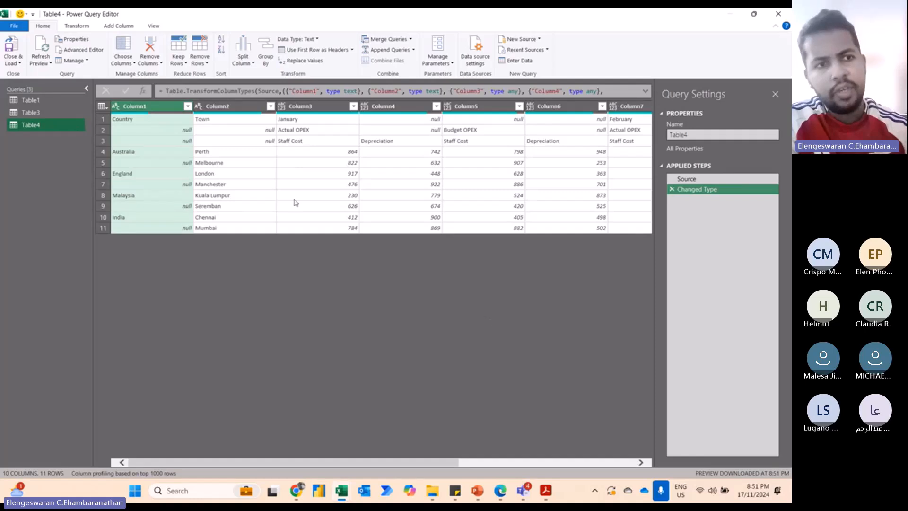
Check the Fill options for Column1 and examine its null country cells in rows 5, 7, 9 and 11
right_click(146, 110)
mouse_move(186, 278)
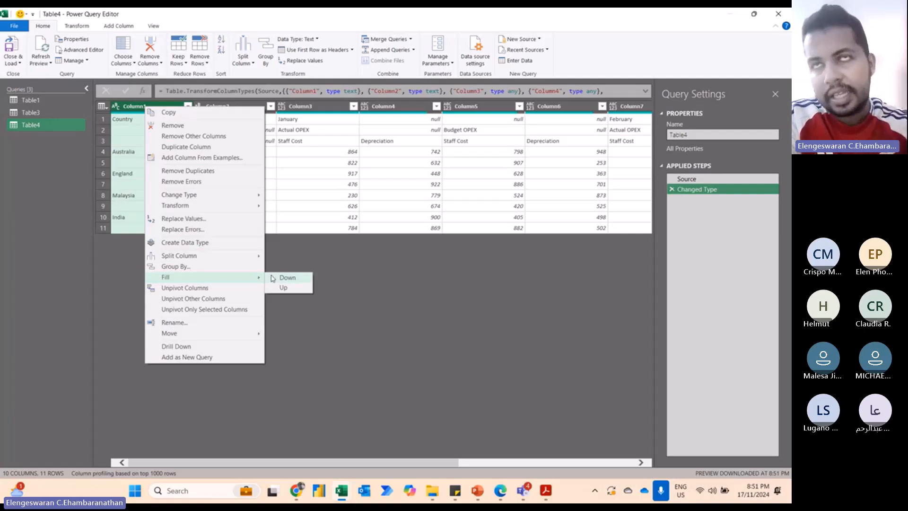
left_click(316, 253)
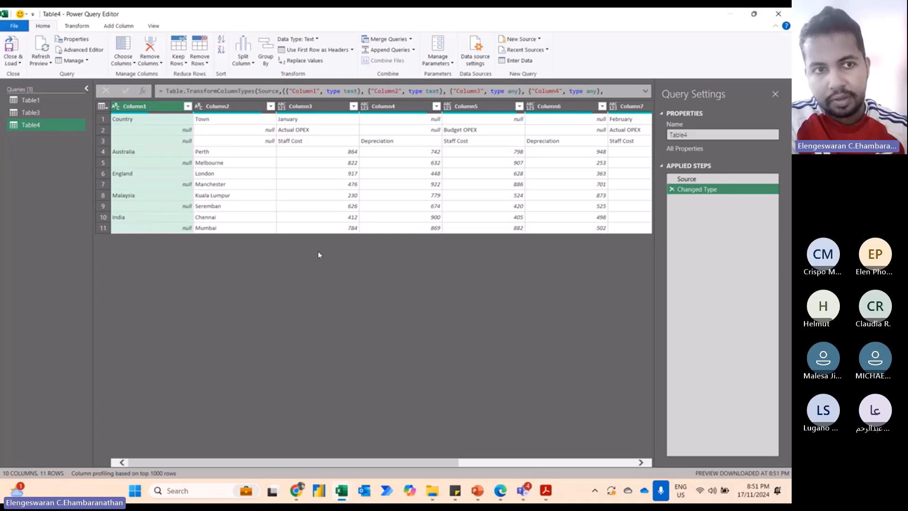
left_click(181, 163)
left_click(186, 184)
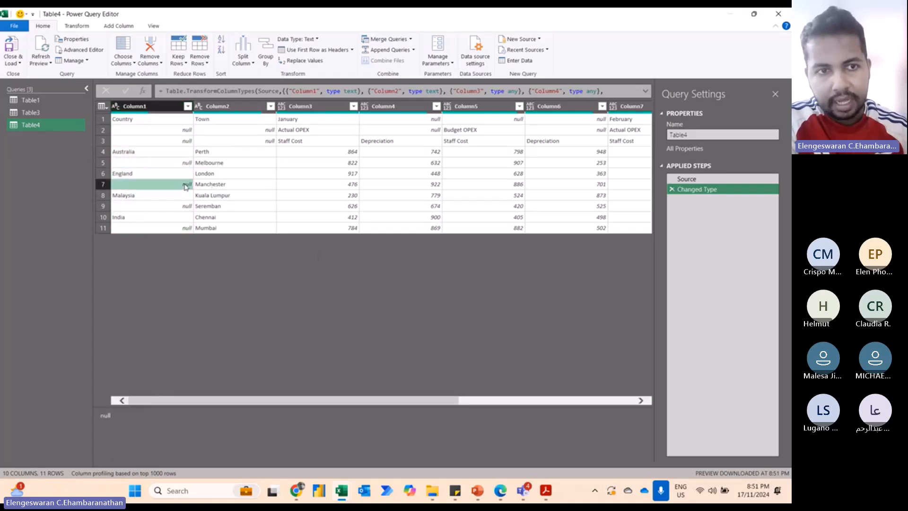
left_click(186, 206)
left_click(184, 228)
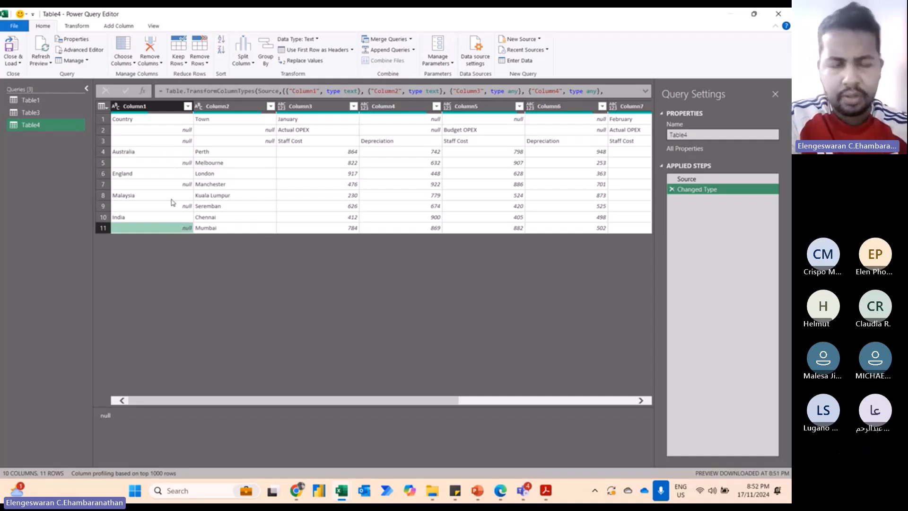
Switch to Sticky Notes and replace the note's text with the heading "6 columns", a blank line and "1. col 1 - countries"
left_click(455, 491)
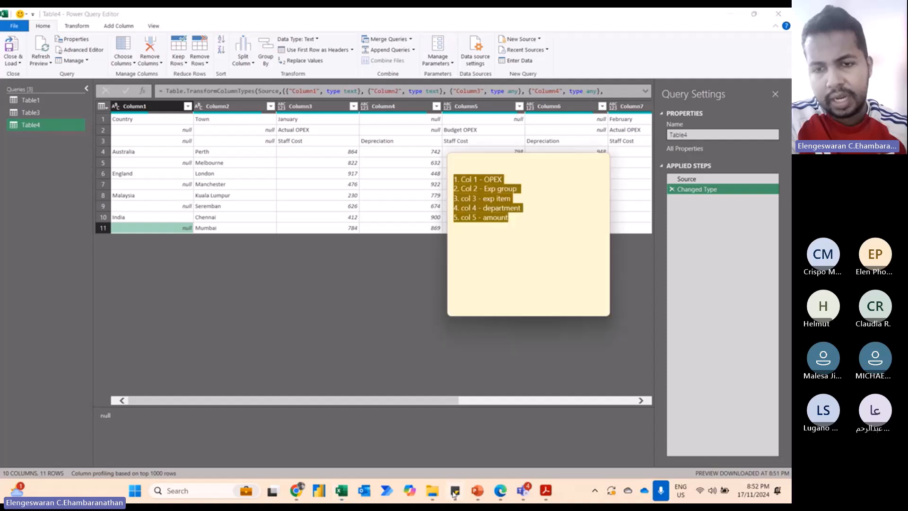
type("6 columns")
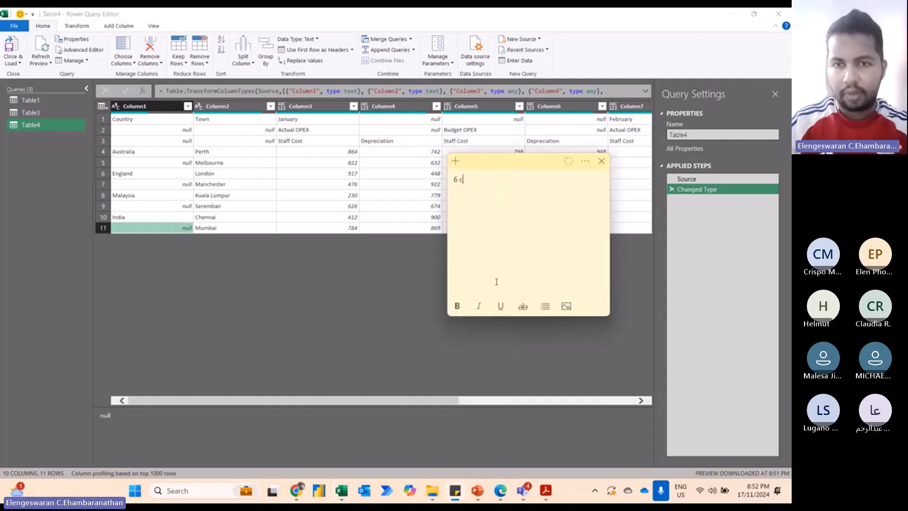
key("Return")
key("Return")
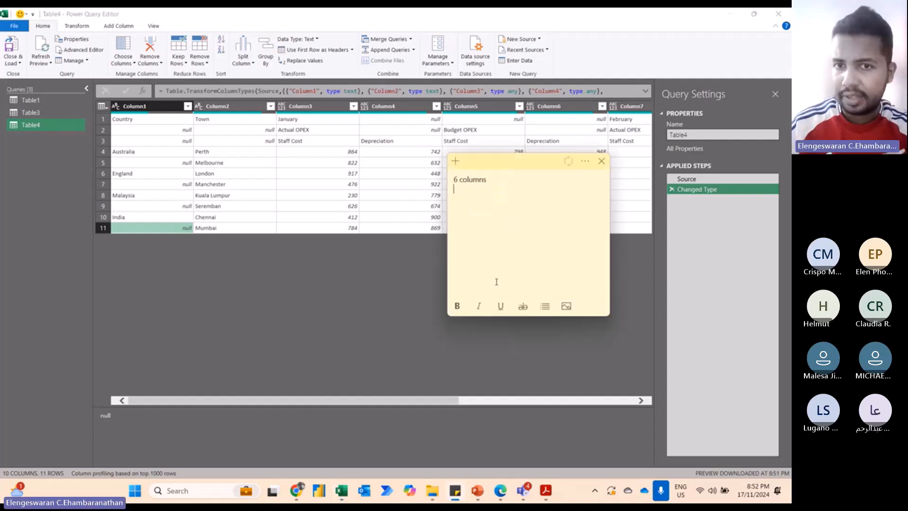
type("1. c")
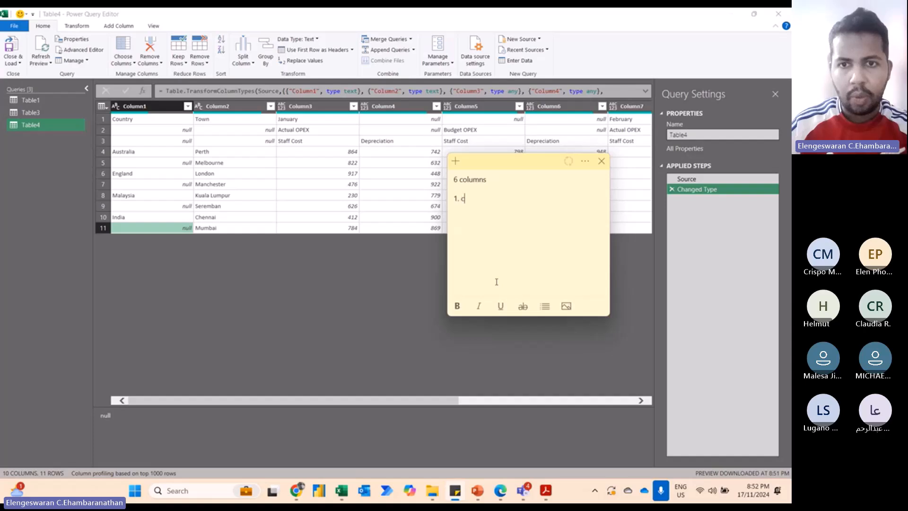
type("ol 1 -")
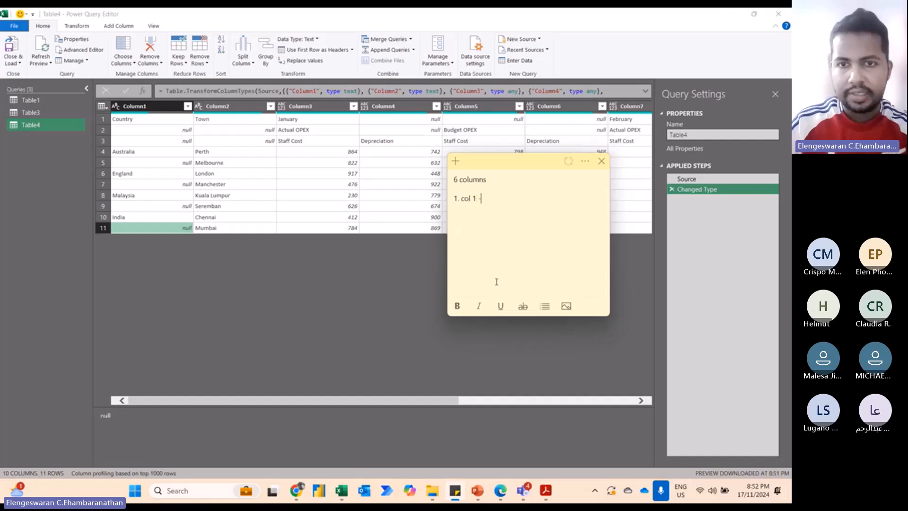
type(" countries")
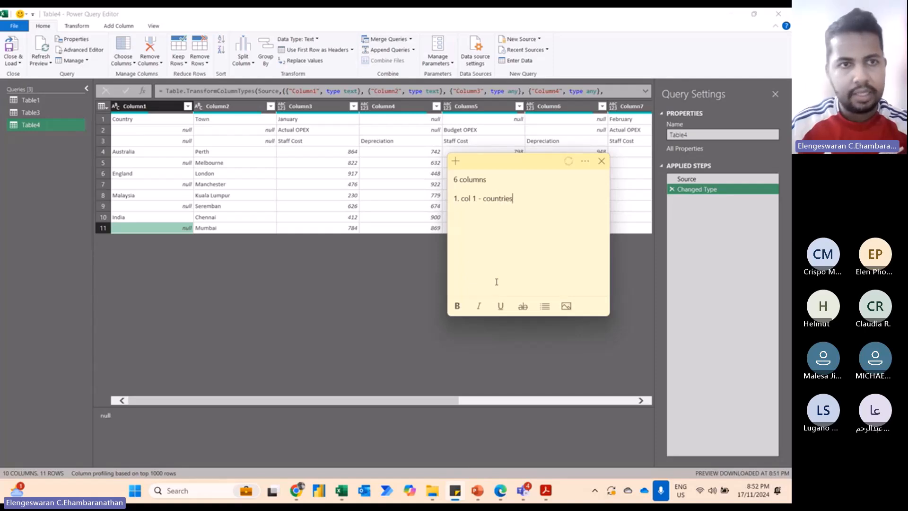
key("Return")
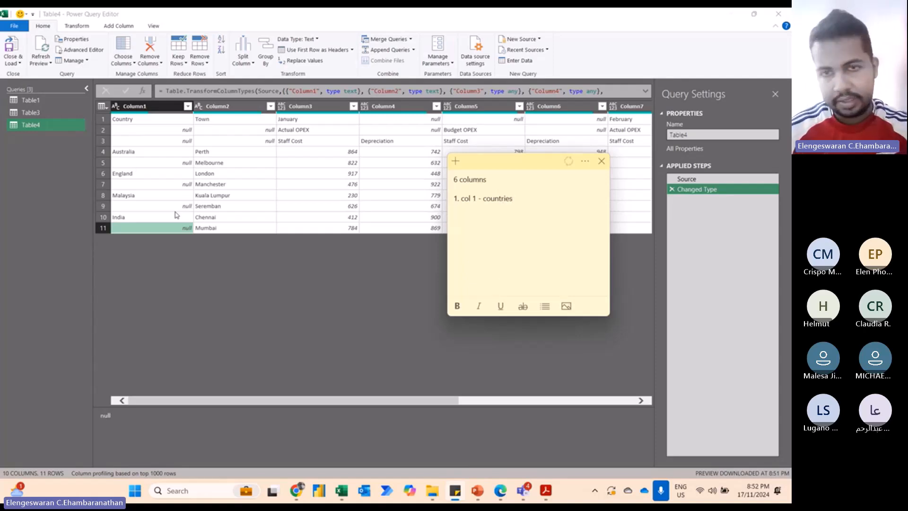
Add the lines "2. col 2 - town" and "3. col 3 - months" to the note
type("2. c")
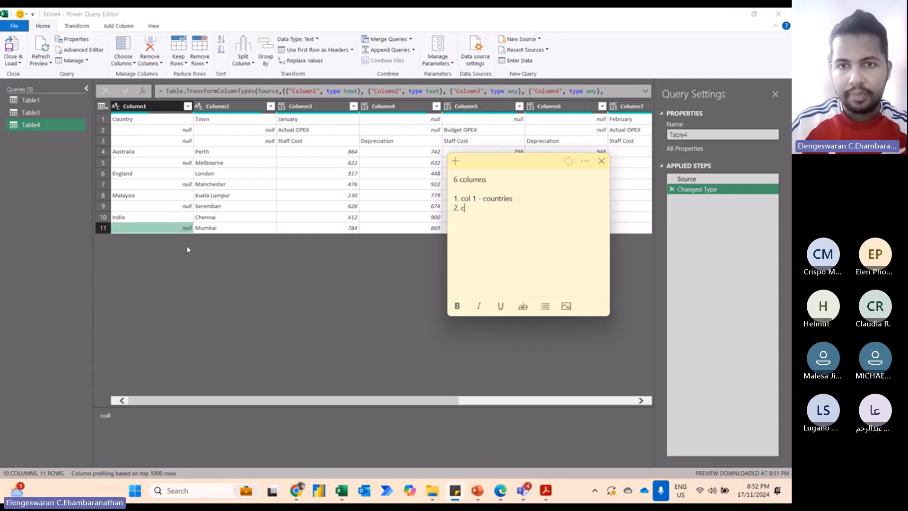
type("ol 2 -")
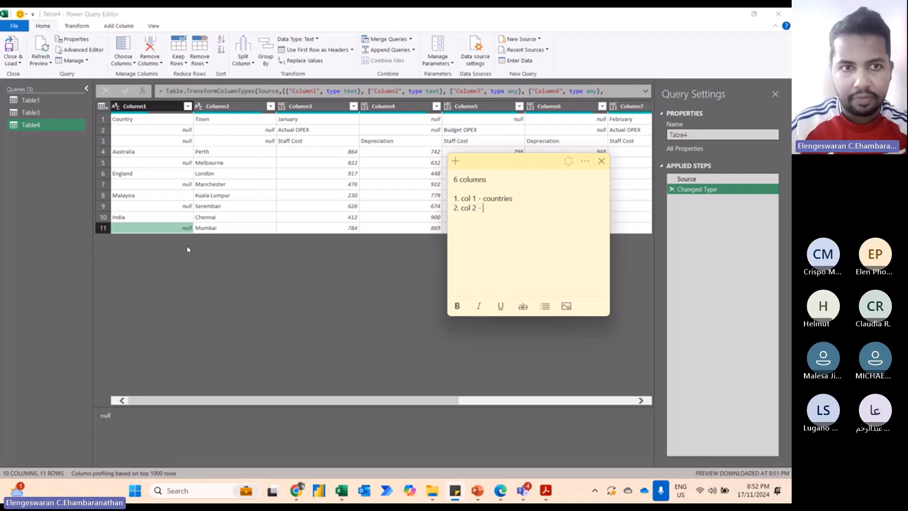
type(" town")
key("Return")
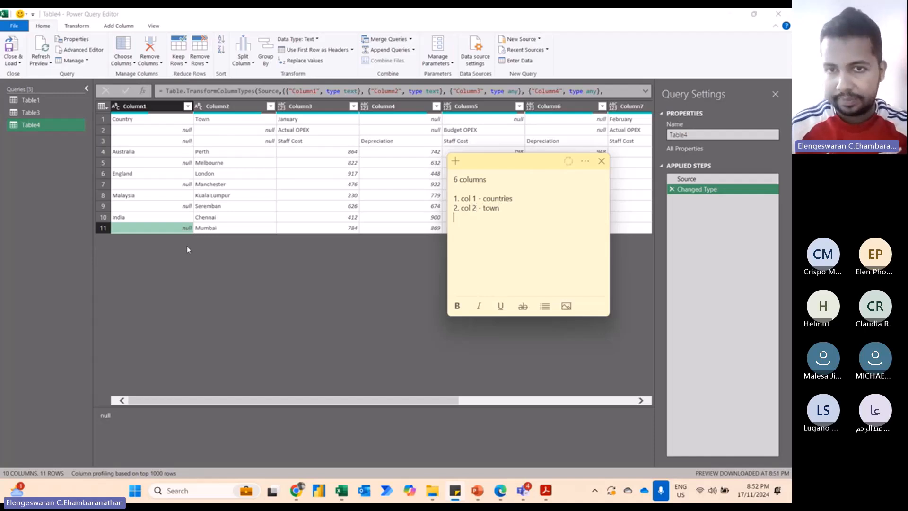
type("3. col ")
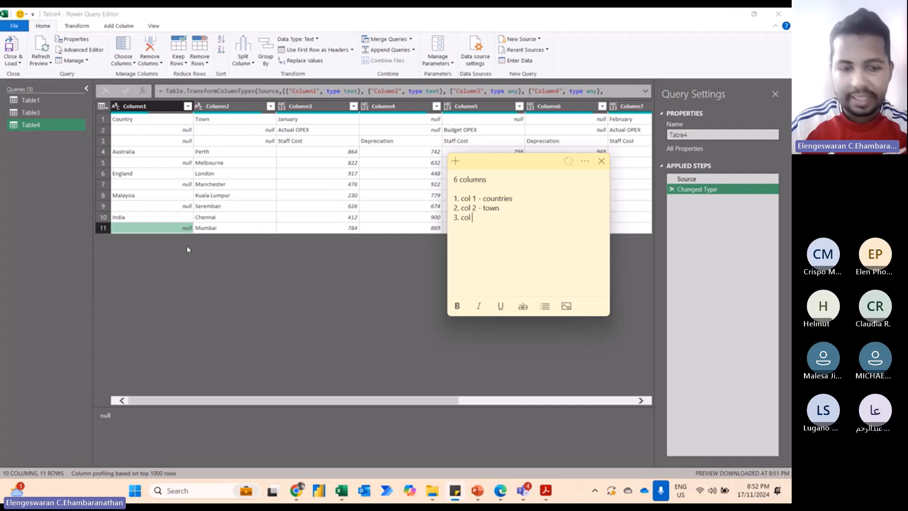
type("3 - months")
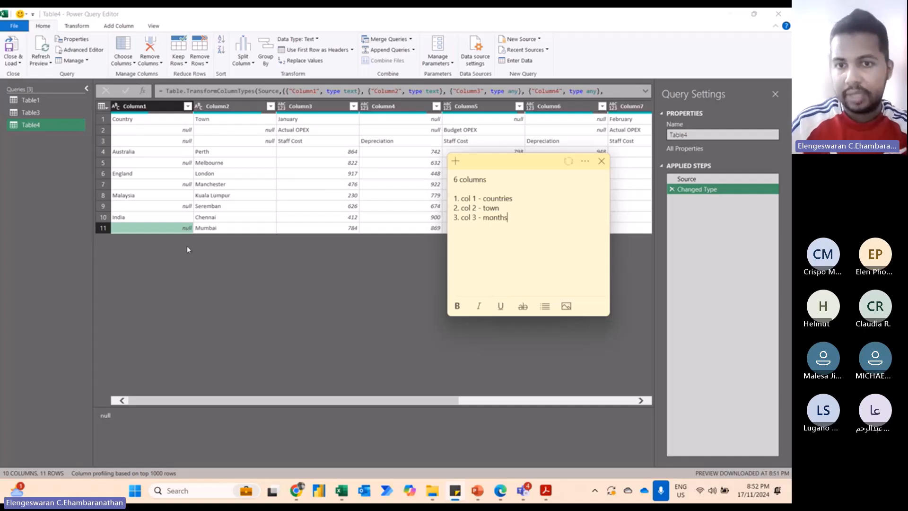
key("Return")
Add the lines "4. col 4 - type" and "5. col 5 - exp" to the note
type("4. co")
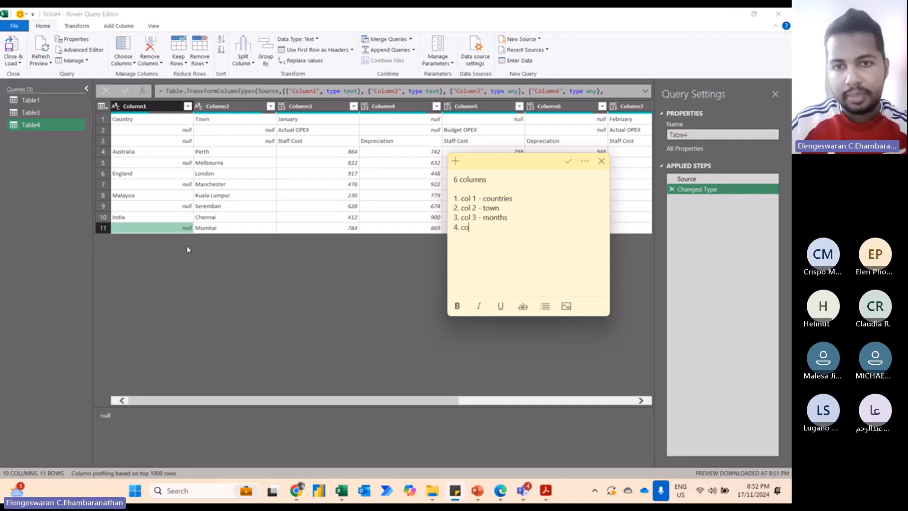
type("l 4 - ")
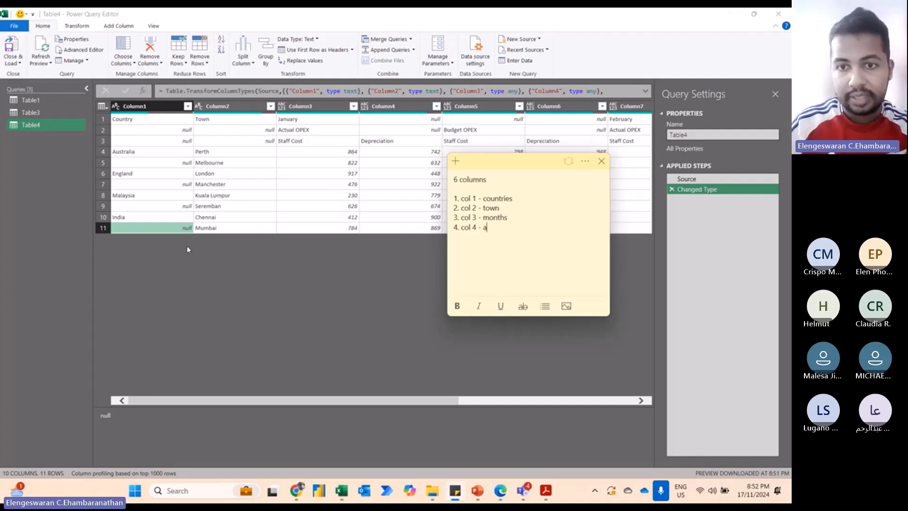
type("type")
key("Return")
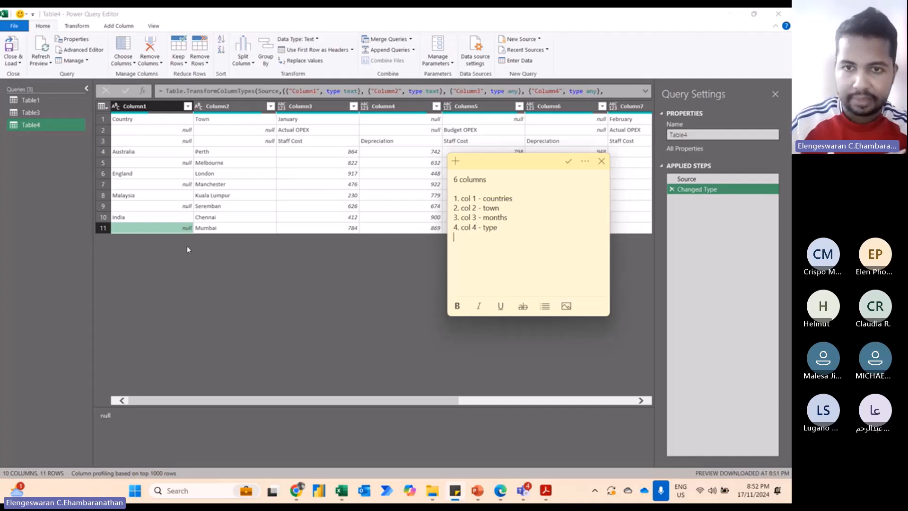
type("5.")
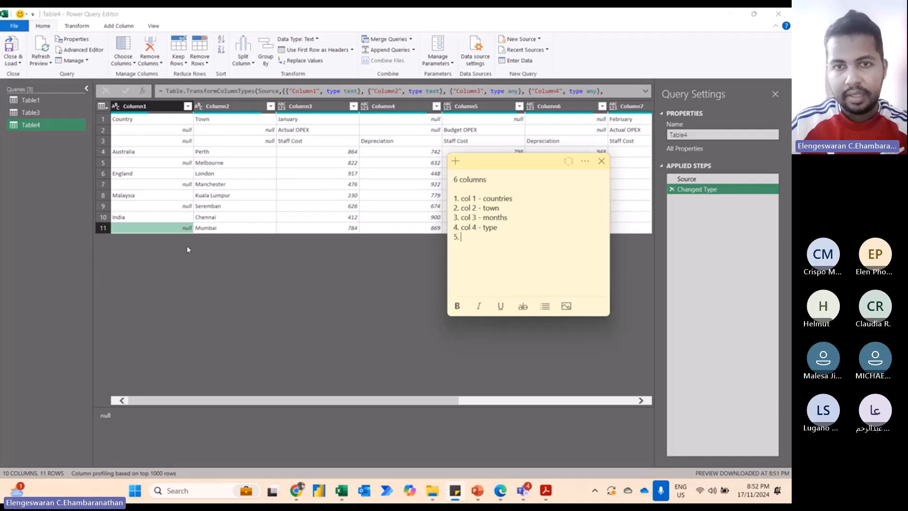
type(" col 5 - ")
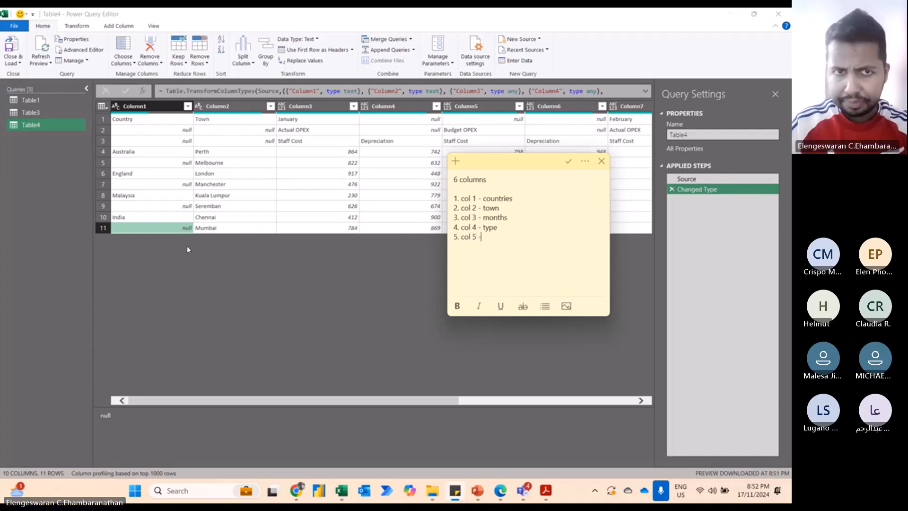
type("exp")
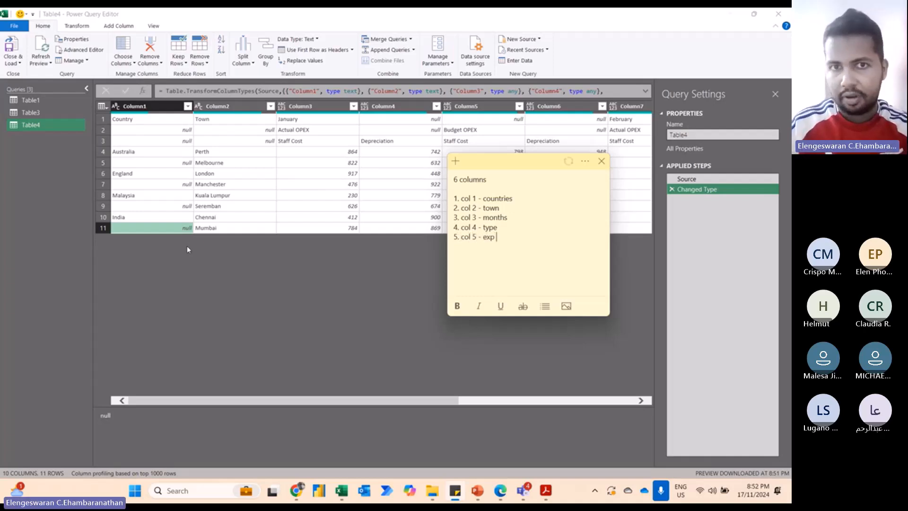
Add the line "6. col 6 - amount" to the sticky note and move the note clear of the table's data
key("Return")
type("6.")
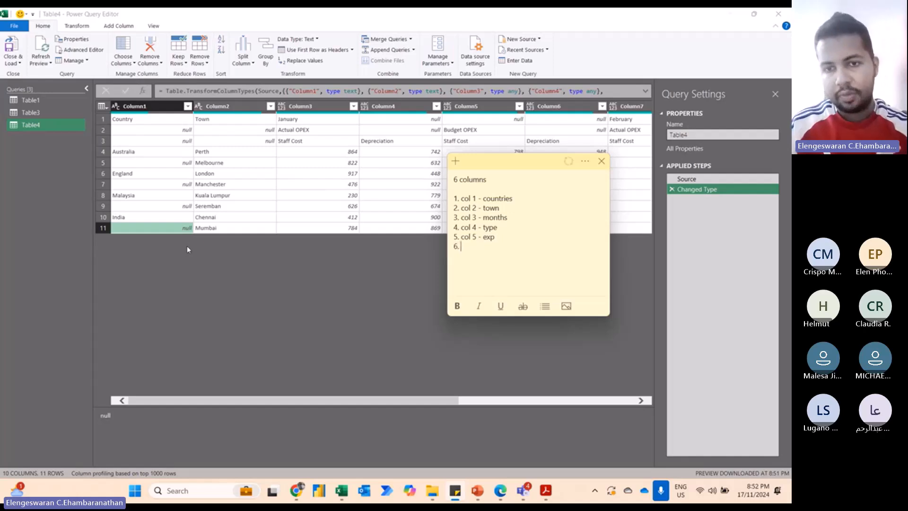
type(" col 6 ")
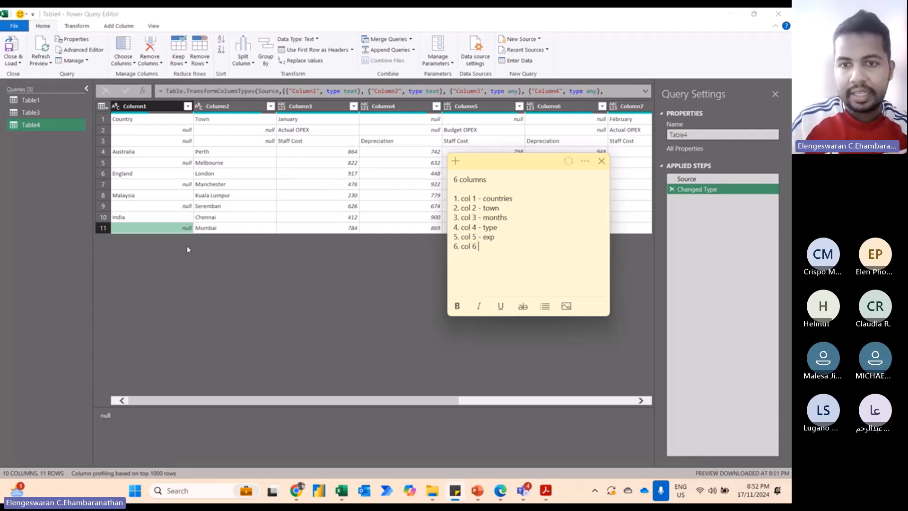
type("- amount")
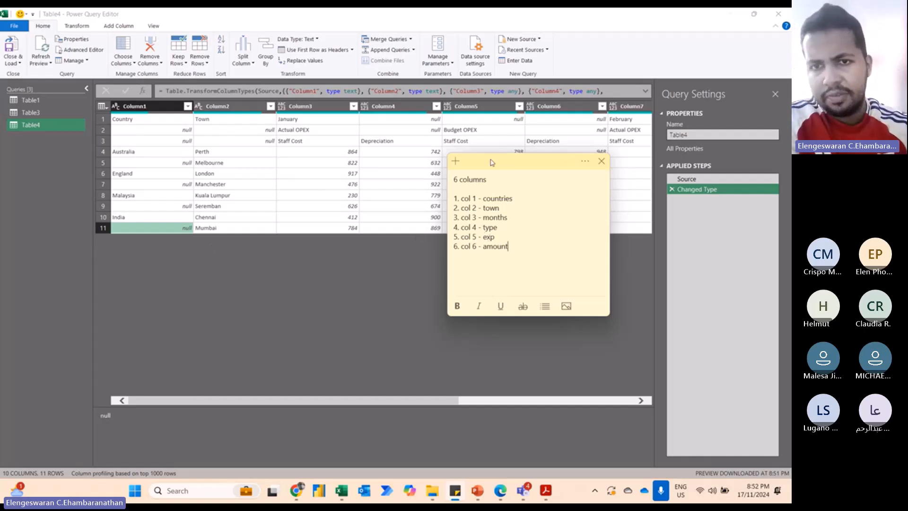
left_click_drag(490, 162, 527, 224)
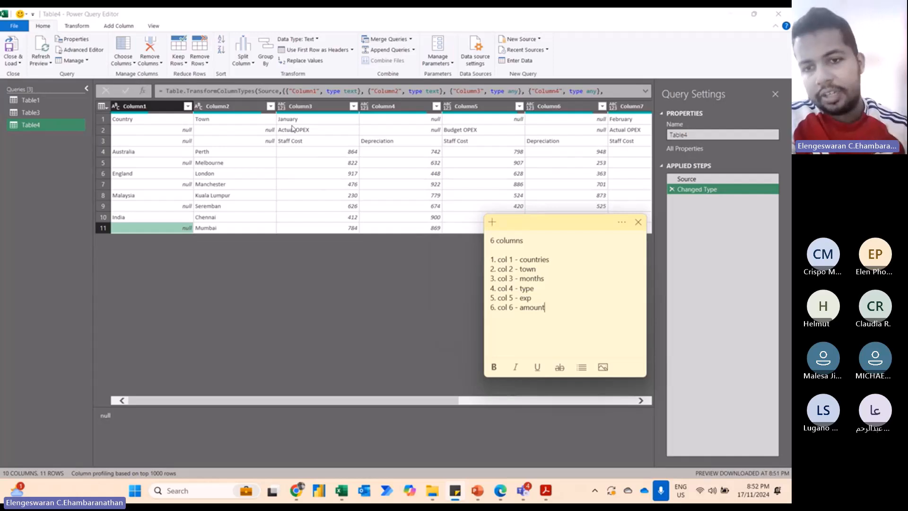
Fill down the country names in Column1 of Table4 to replace the null cells
left_click(128, 153)
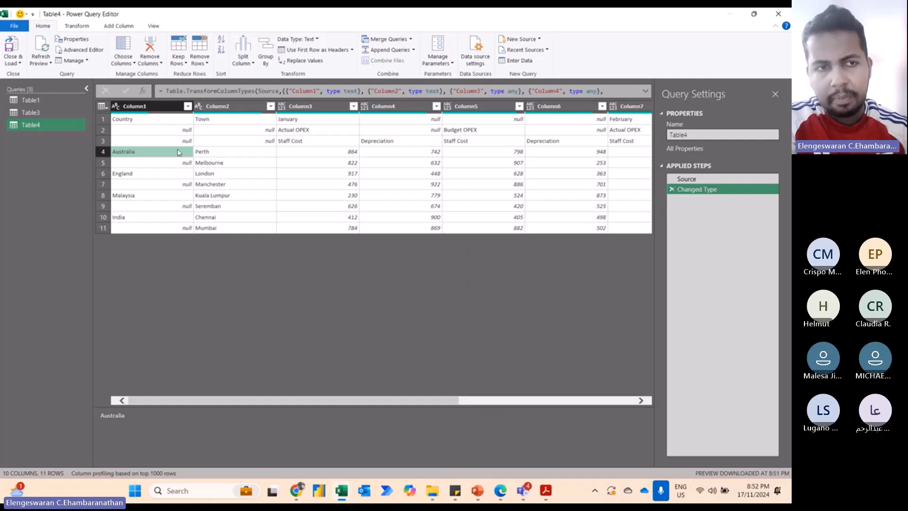
left_click(185, 166)
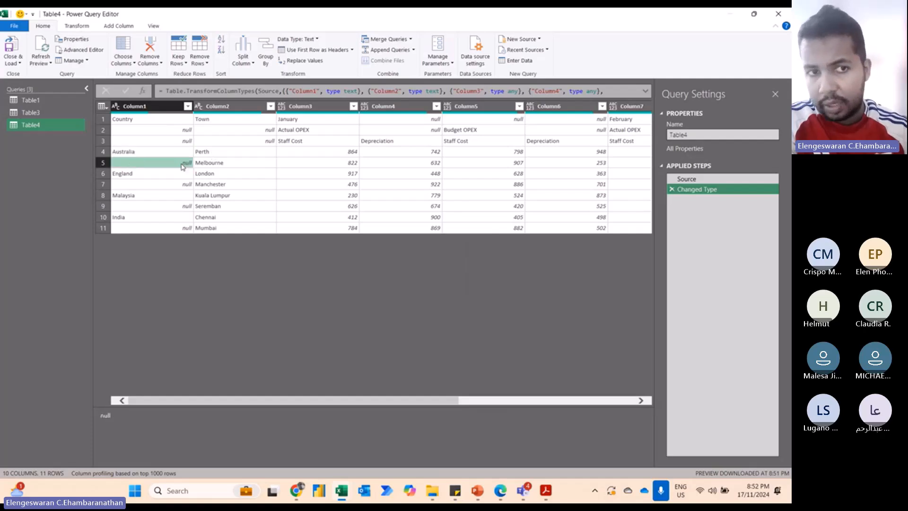
right_click(145, 108)
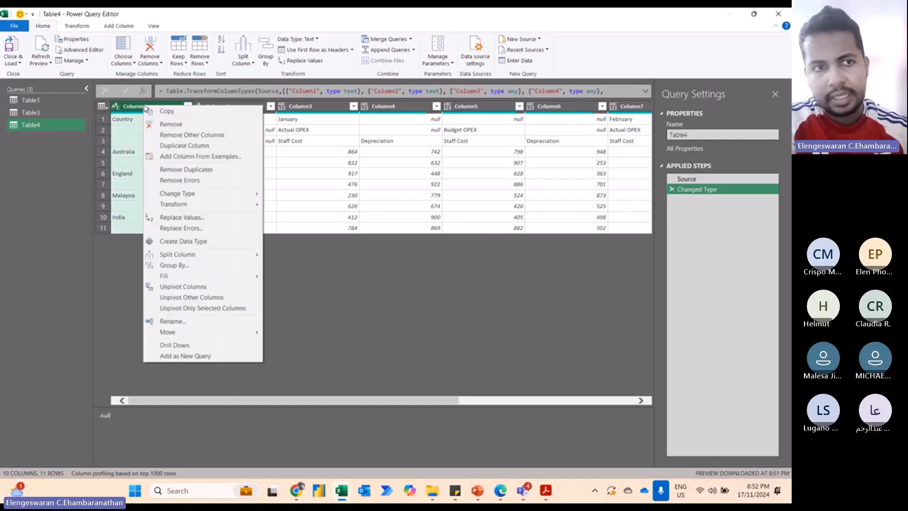
mouse_move(194, 275)
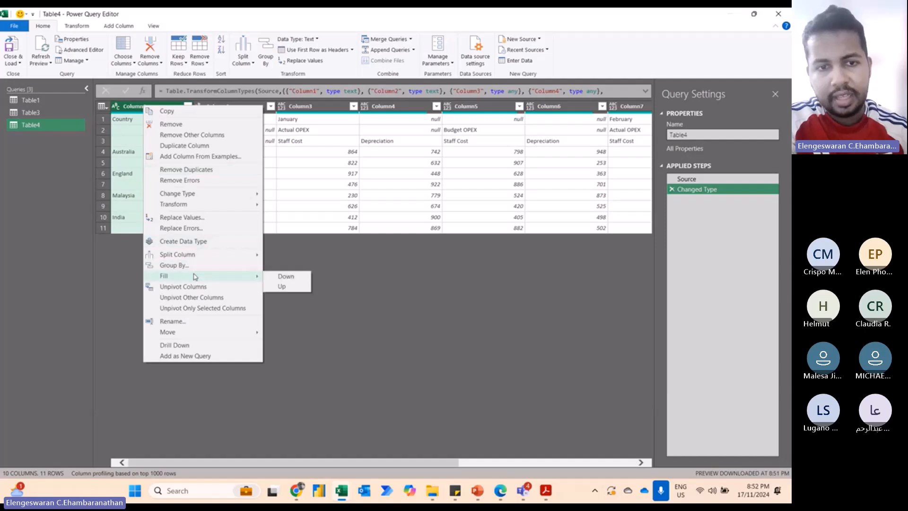
left_click(272, 278)
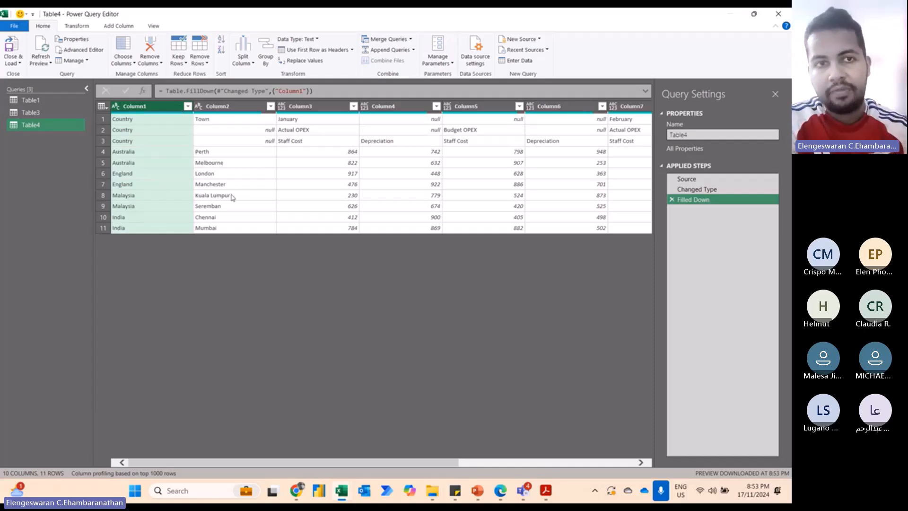
Merge Column1 and Column2 into one column named Merged, with an equals sign as separator
left_click(232, 107, "ctrl")
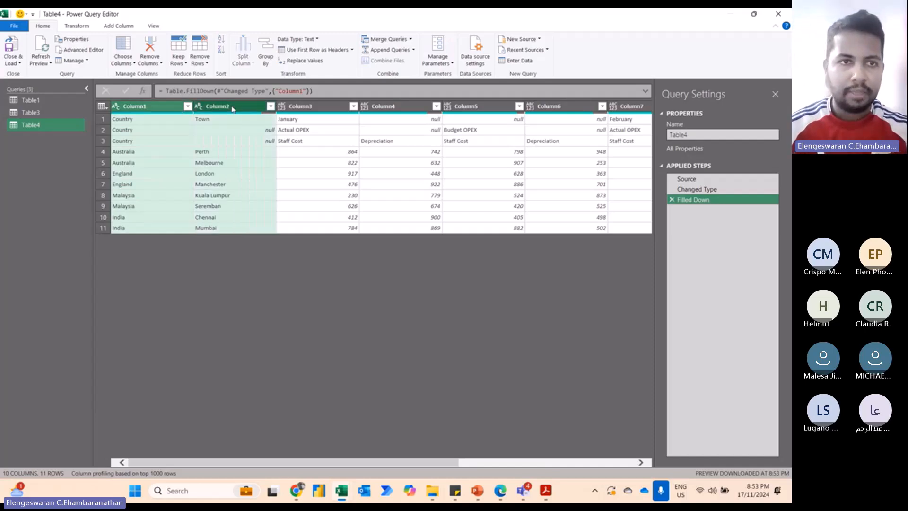
left_click(85, 26)
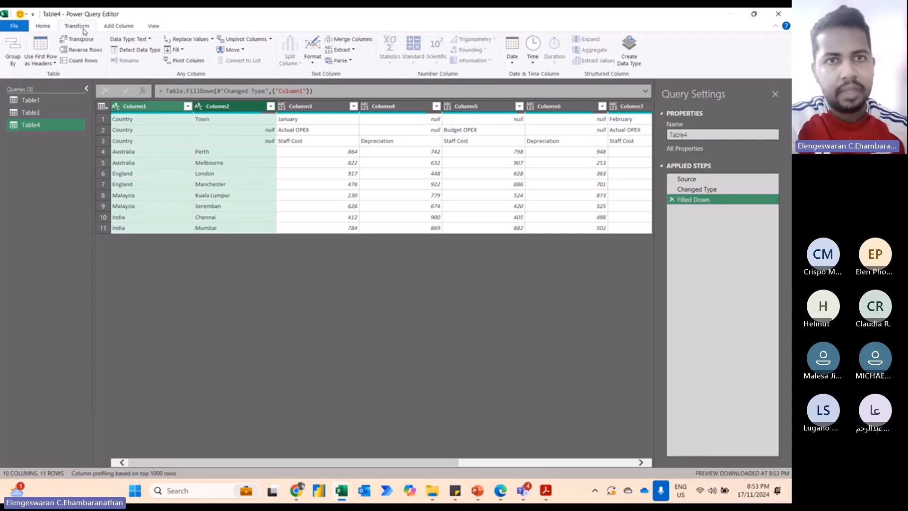
left_click(348, 39)
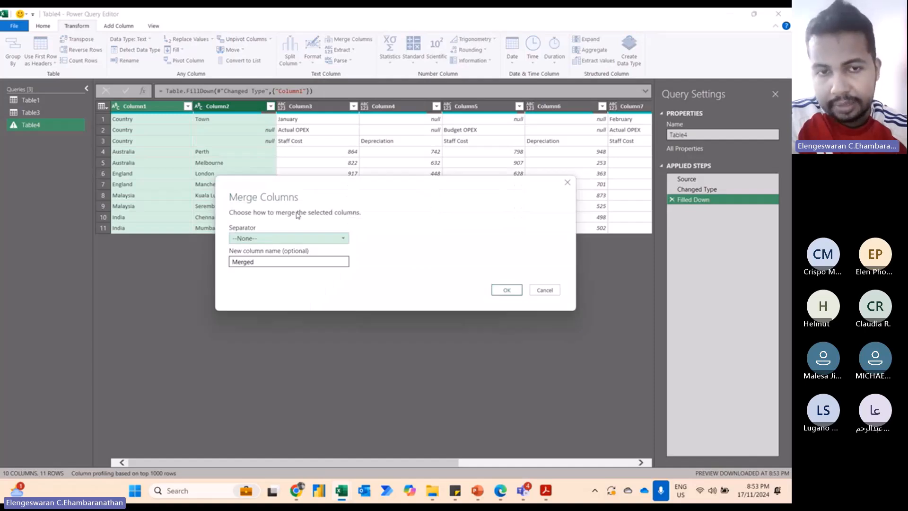
left_click(342, 237)
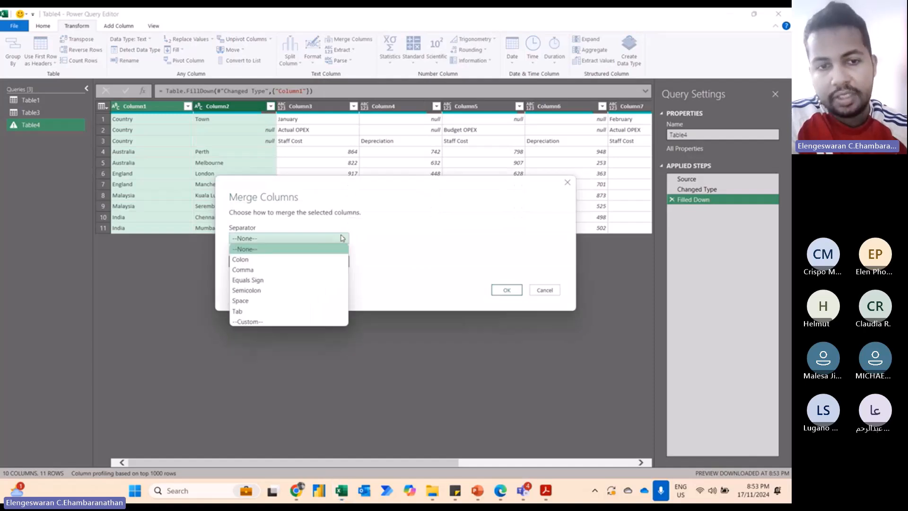
left_click(277, 281)
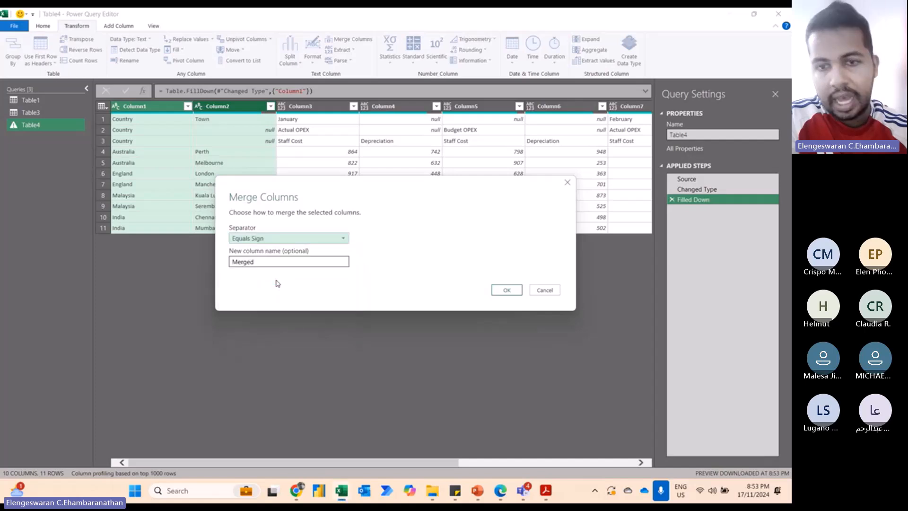
left_click(507, 290)
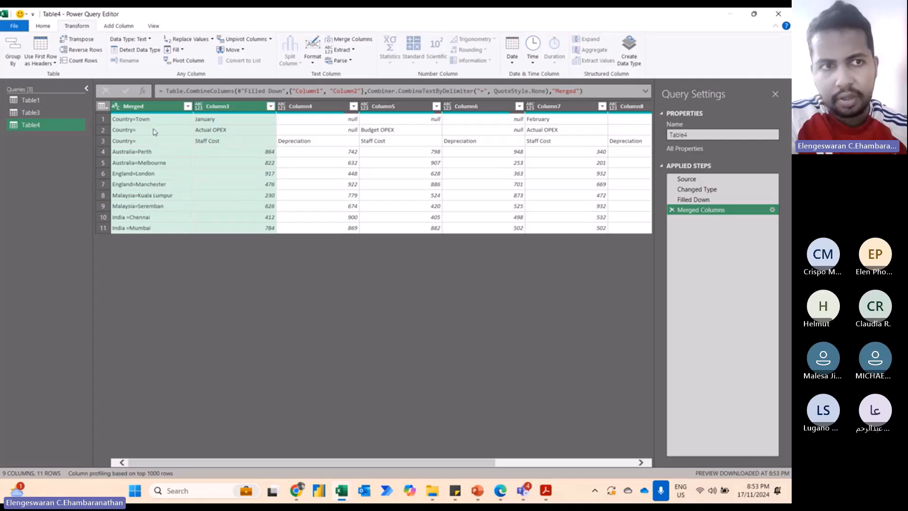
Transpose the table and fill down the month and OPEX type values in Column1 and Column2
left_click(144, 107)
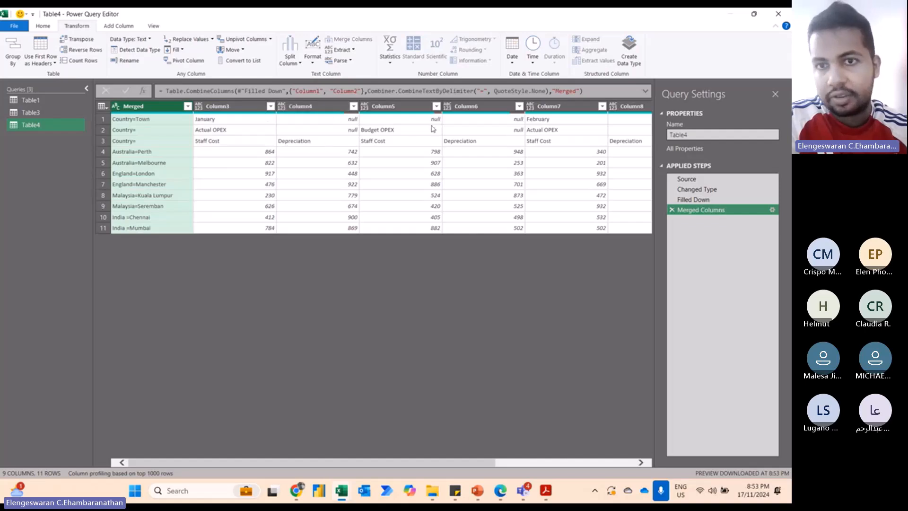
left_click(82, 41)
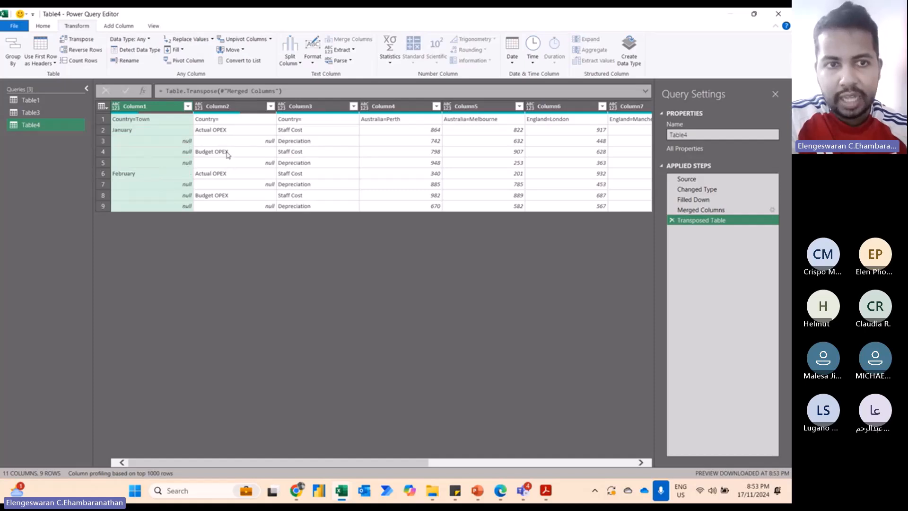
left_click(230, 107, "ctrl")
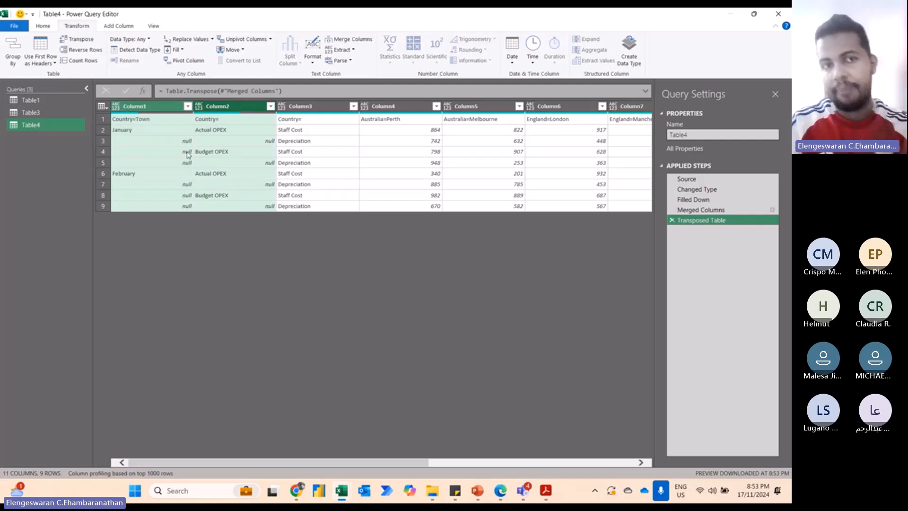
right_click(166, 107)
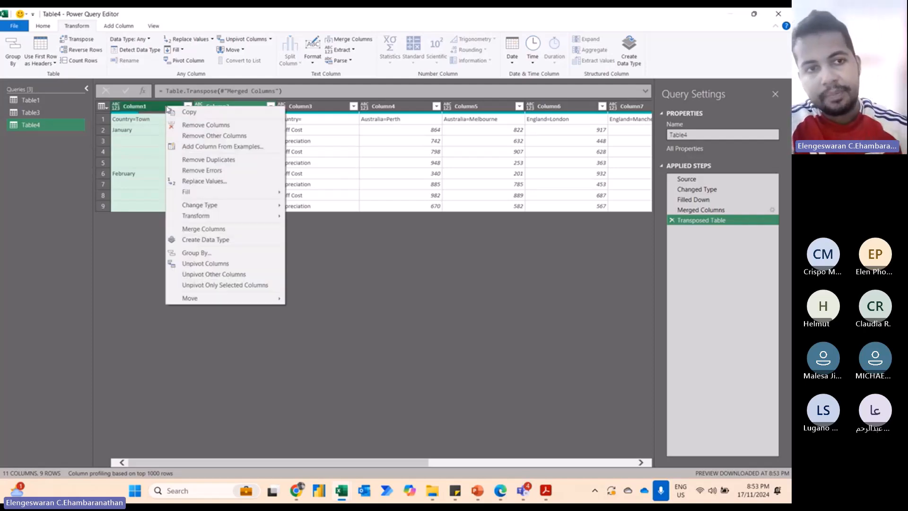
mouse_move(244, 194)
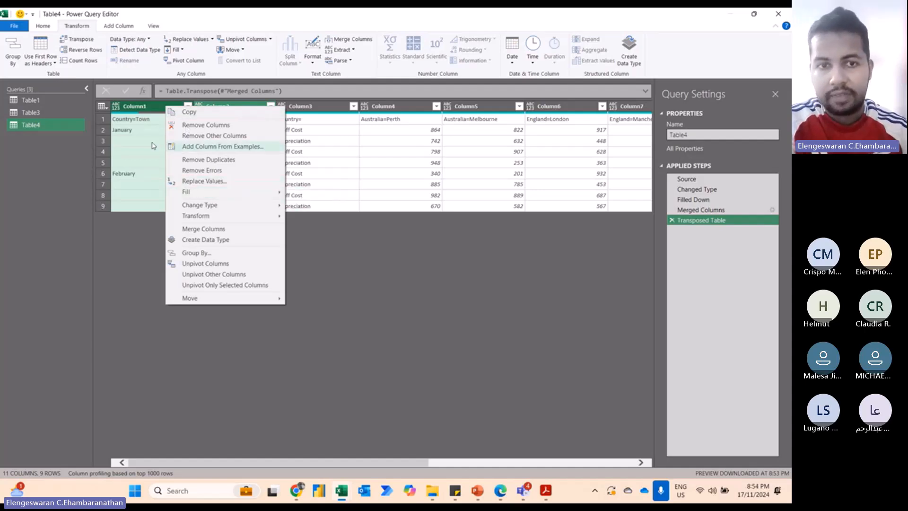
left_click(303, 194)
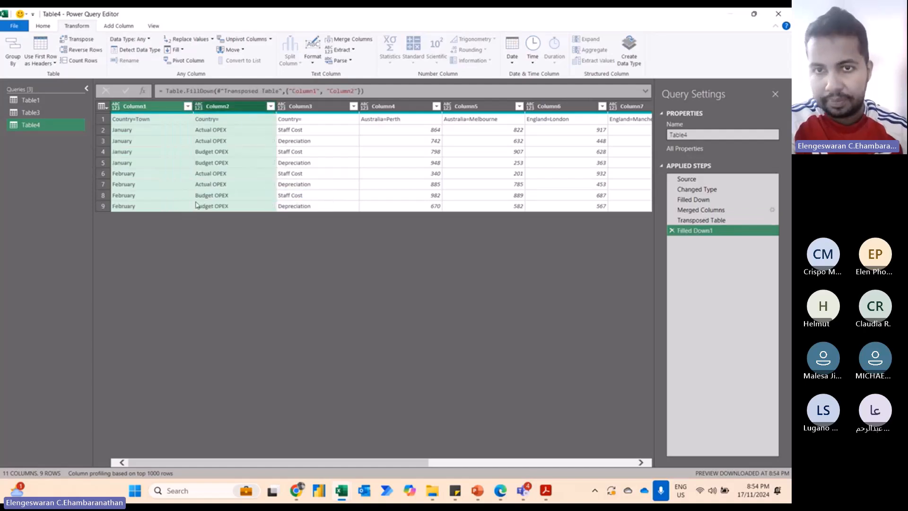
Promote the first row to headers and unpivot all columns other than Country=Town, Country= and Country=_1
left_click(103, 120)
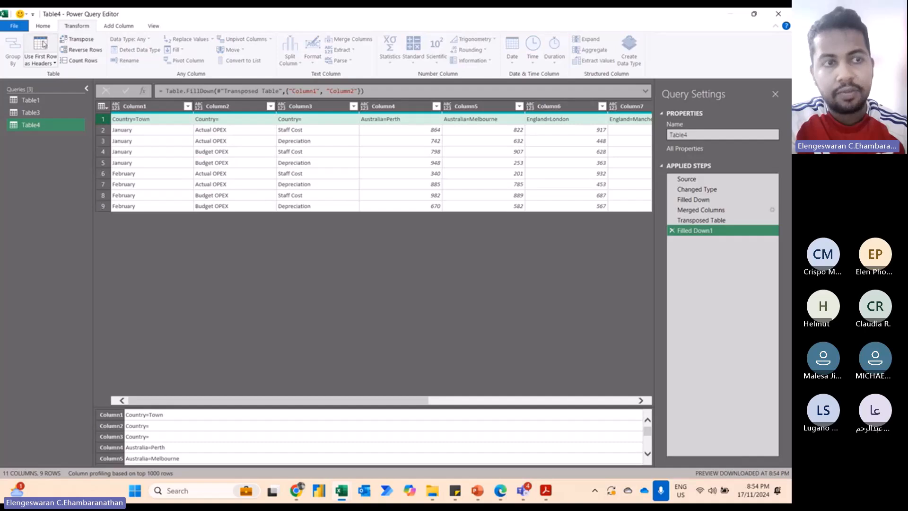
left_click(44, 44)
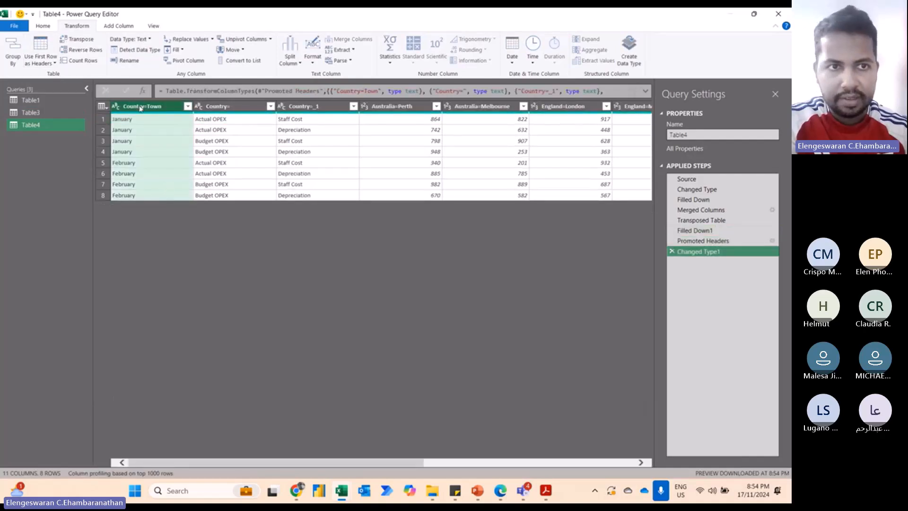
left_click(218, 108)
left_click(307, 108)
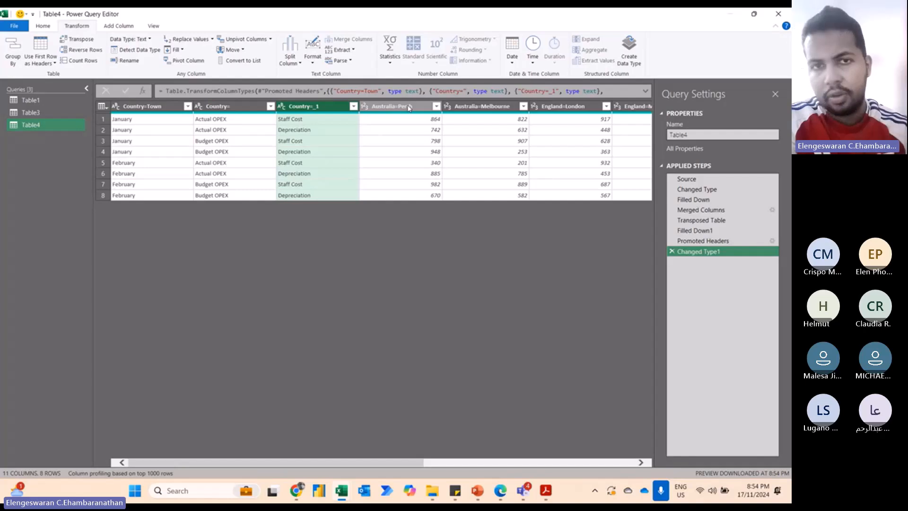
left_click(170, 108)
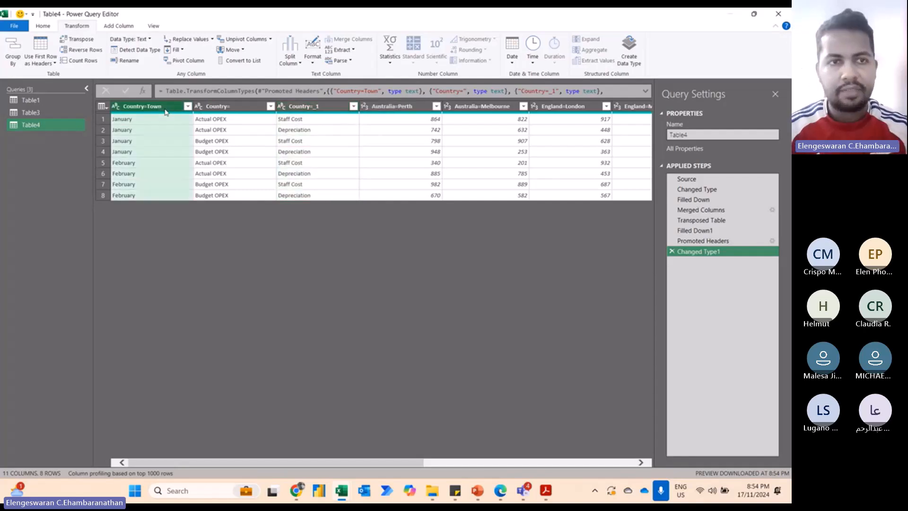
left_click(326, 108, "shift")
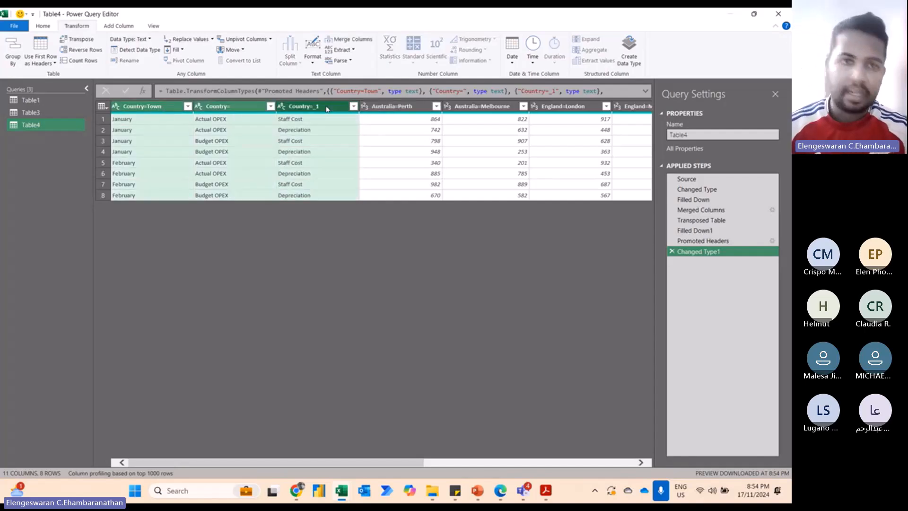
right_click(326, 109)
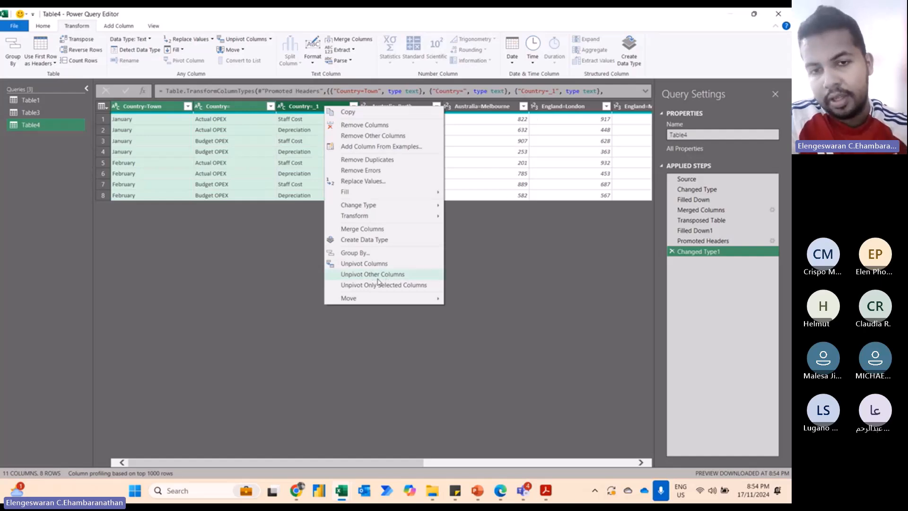
left_click(369, 277)
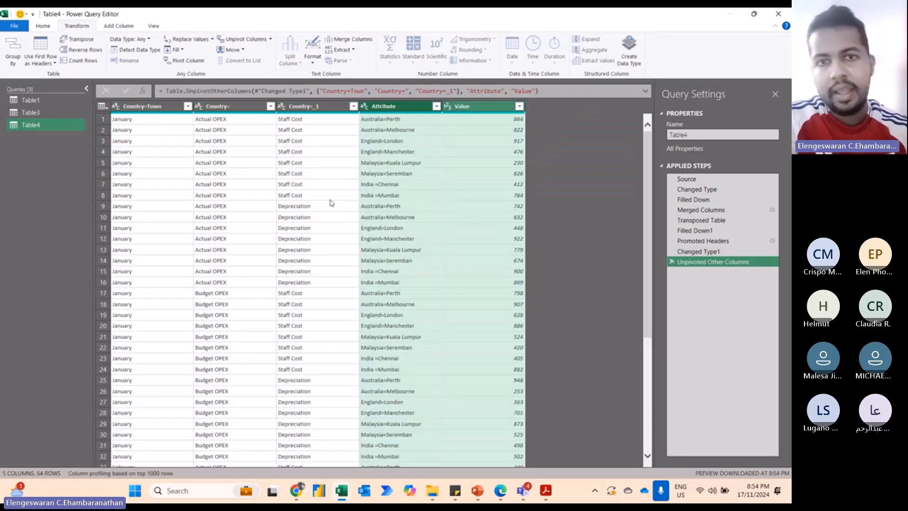
Split the Attribute column by the equals sign delimiter at each occurrence
left_click(393, 106)
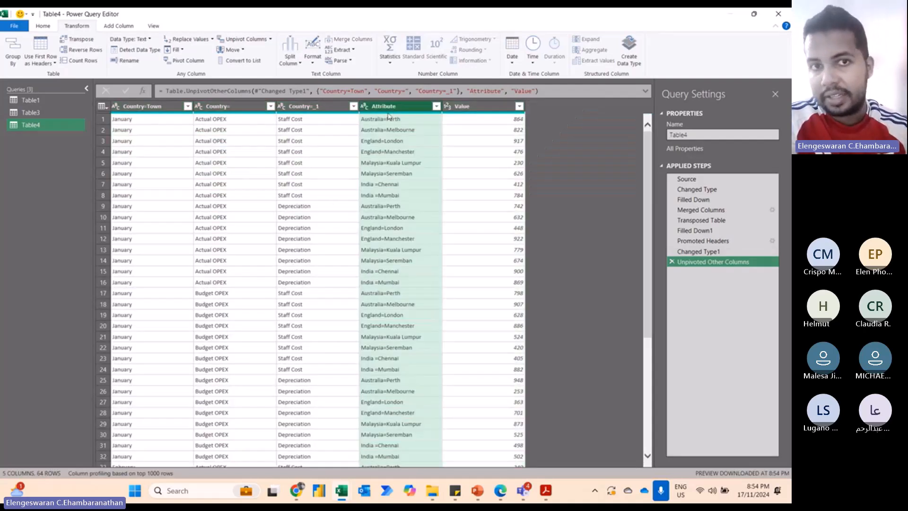
left_click(289, 61)
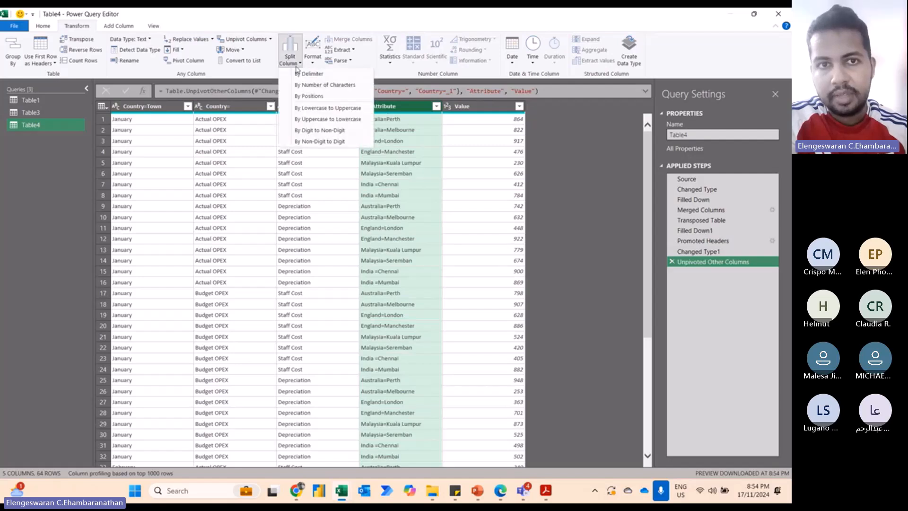
left_click(311, 74)
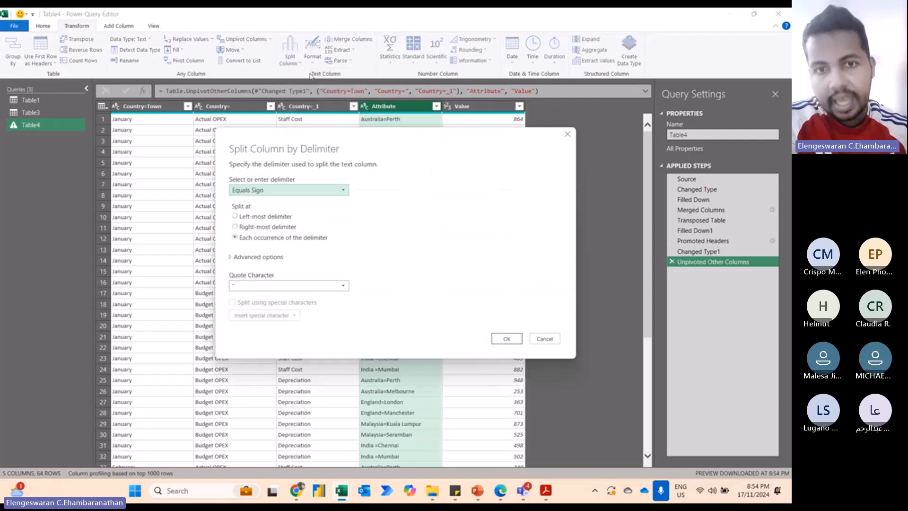
left_click(507, 338)
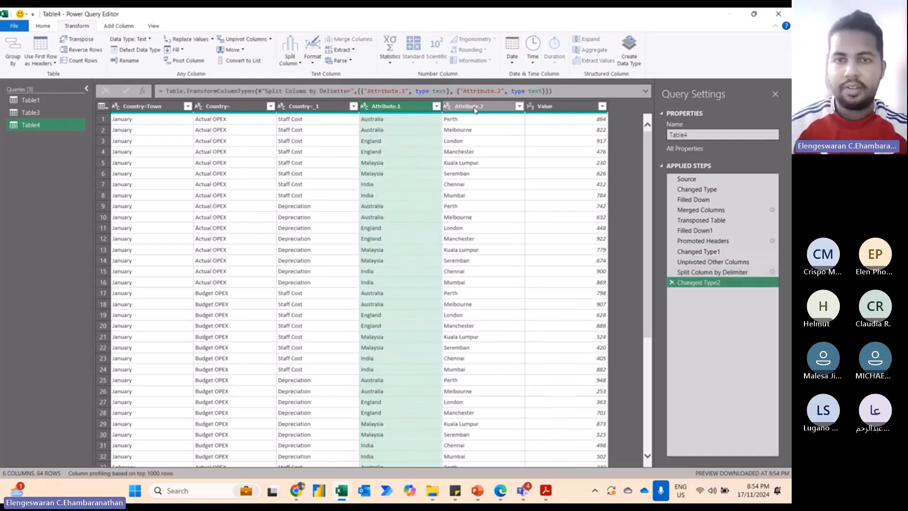
Move the Attribute.1 and Attribute.2 columns to the beginning of the table and bring up the sticky note with the column plan
left_click(475, 108, "ctrl")
right_click(475, 109)
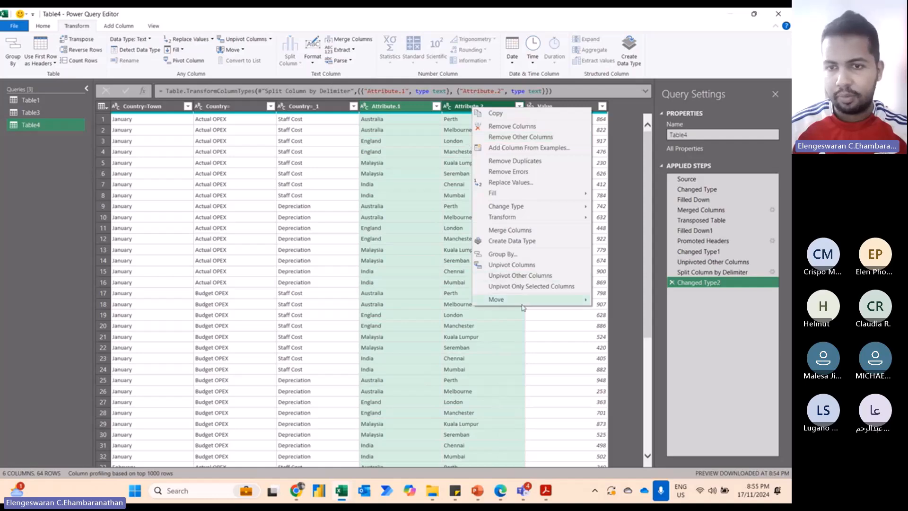
mouse_move(522, 301)
left_click(612, 321)
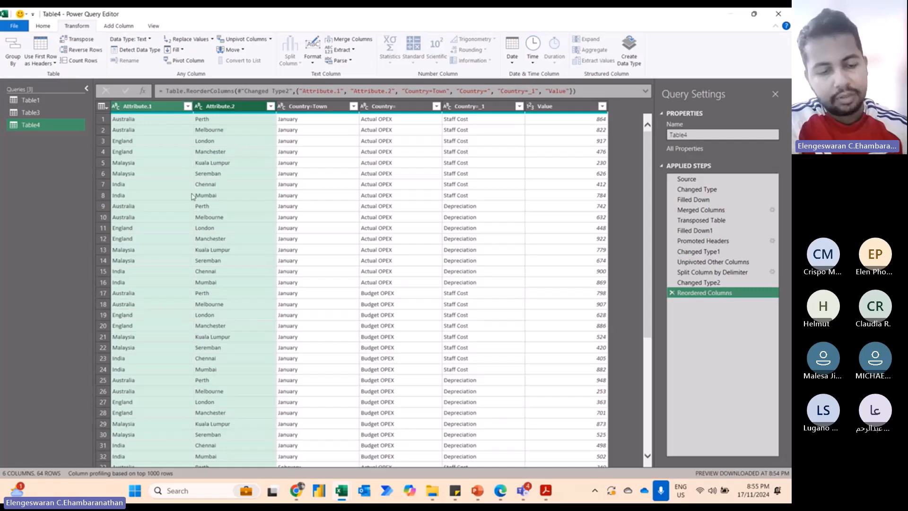
key("alt+Tab")
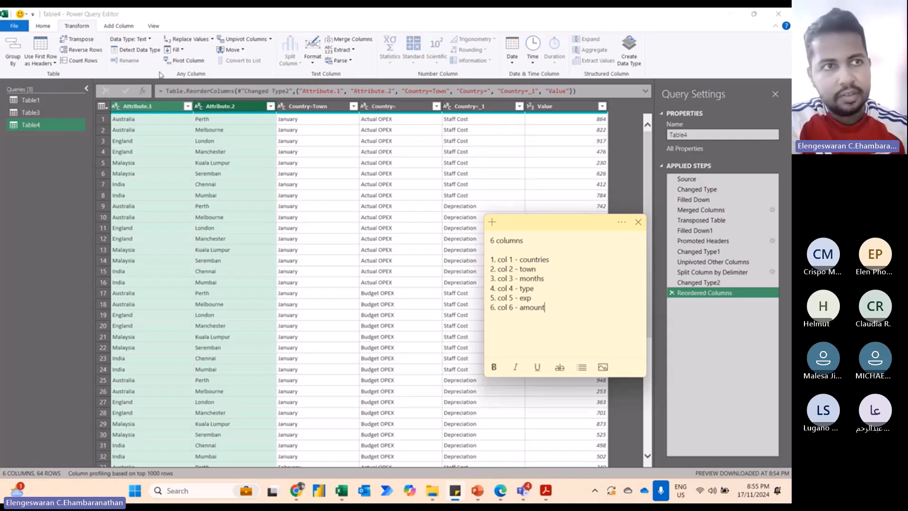
Close and load the reshaped Table4 query into the workbook and compare it with the source table on the Level 4 sheet
left_click(42, 26)
left_click(43, 26)
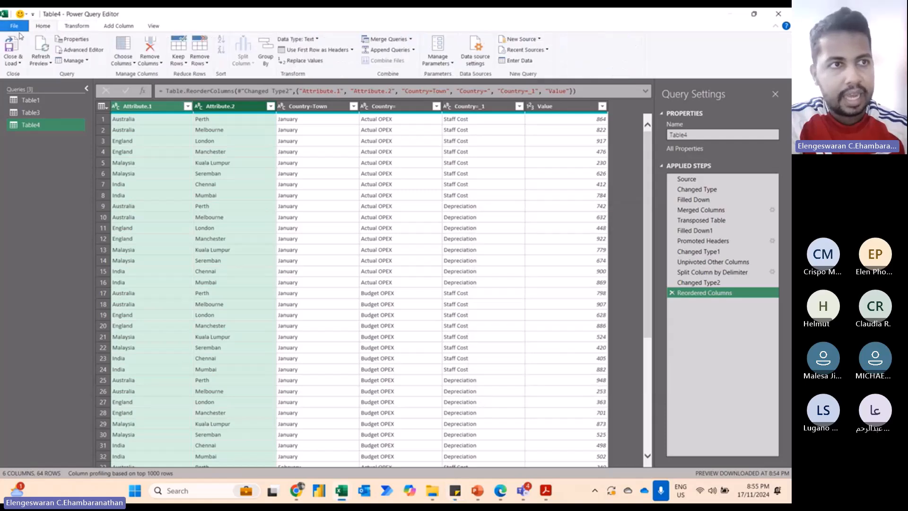
left_click(11, 45)
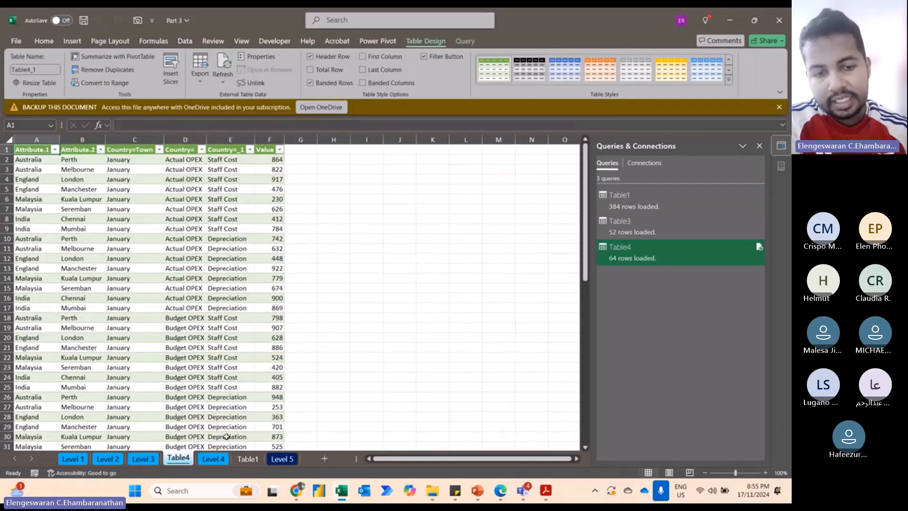
left_click(214, 459)
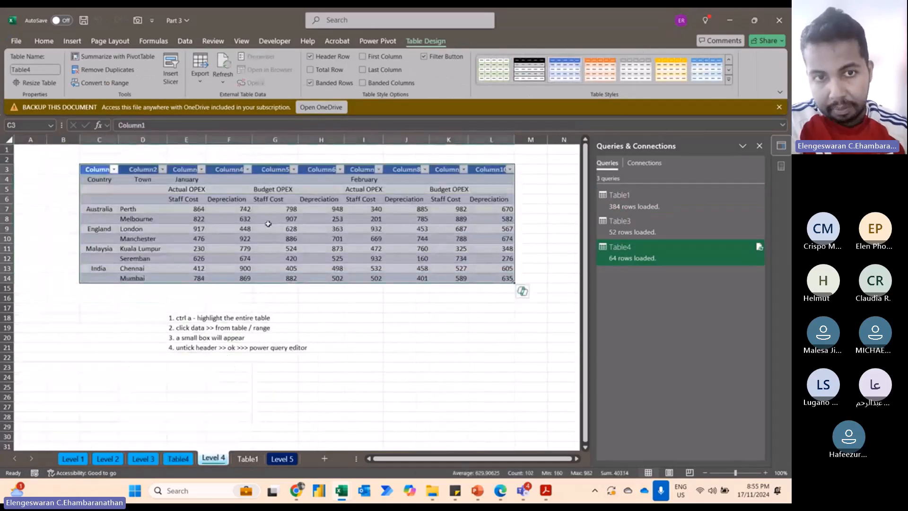
left_click(179, 462)
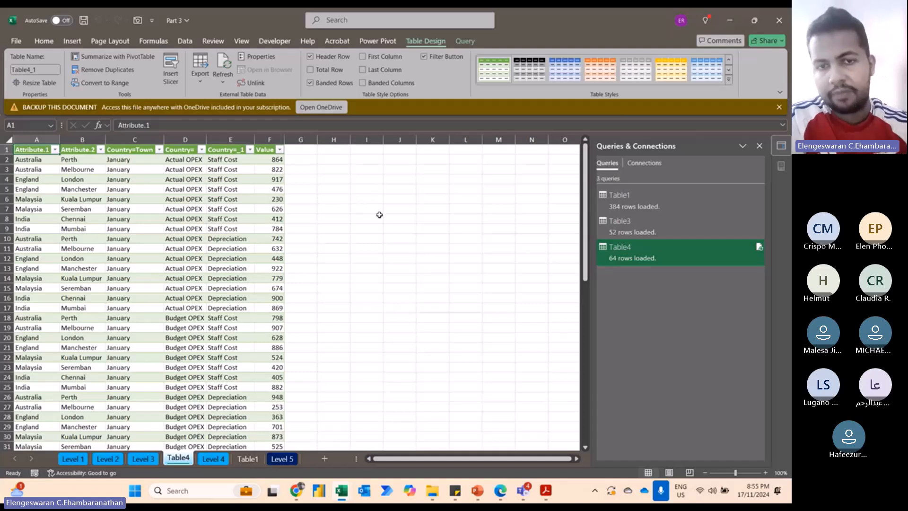
Enter the note Pivot Table in cell I8 of the Table4 sheet, beside the loaded data
left_click(379, 215)
type("Pivo")
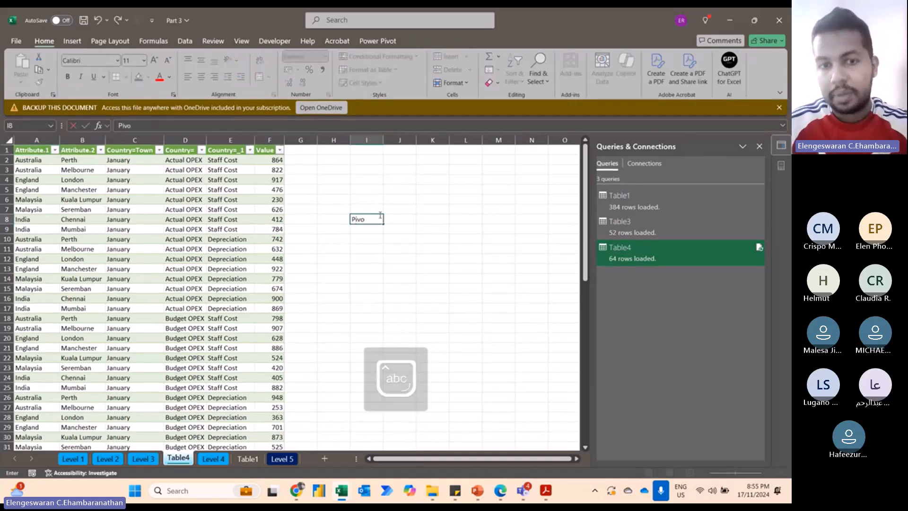
type("t Table")
key("Return")
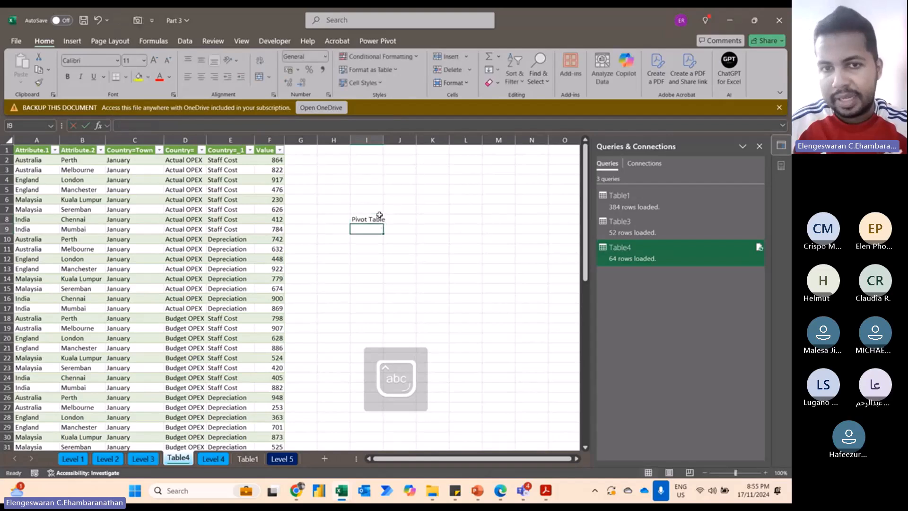
List Summary, Analysis and Presentation in cells K8 to K10 as the uses of the Pivot Table
key("Up")
key("Right")
key("Right")
type("Summary")
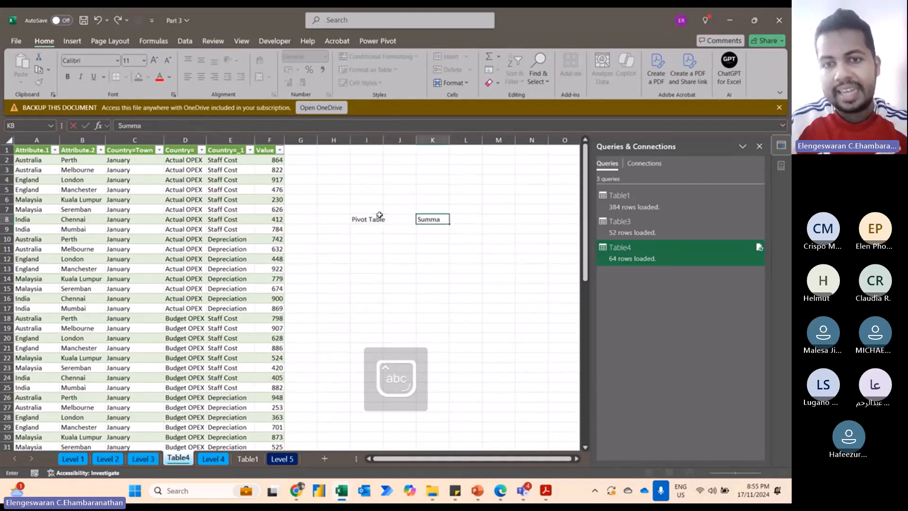
key("Return")
type("Analysi")
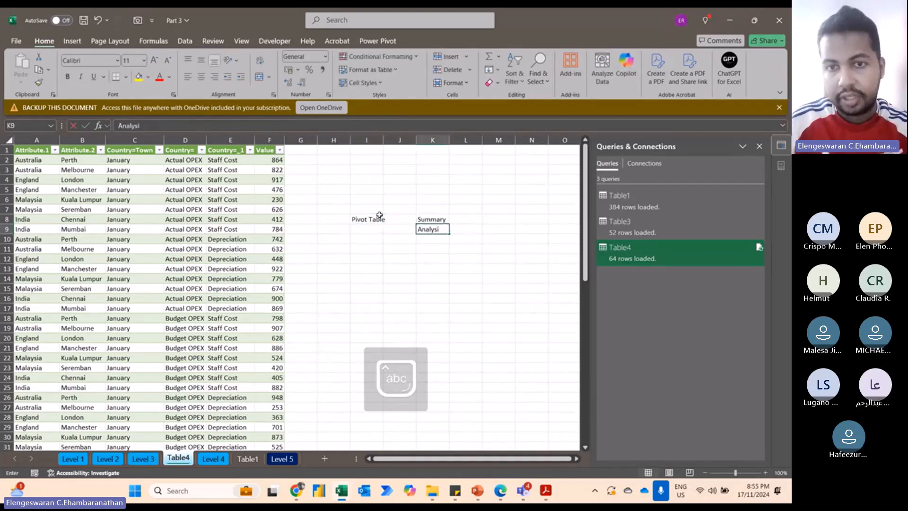
type("s")
key("Return")
type("Presentation")
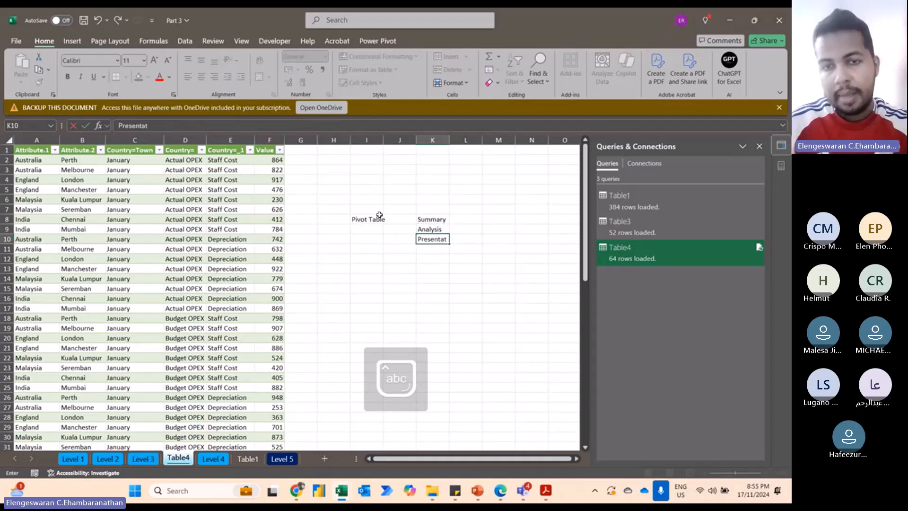
key("Return")
Enter the note Power Query in cell I12, below the Pivot Table note
key("Return")
key("Left")
key("Left")
type("Pow")
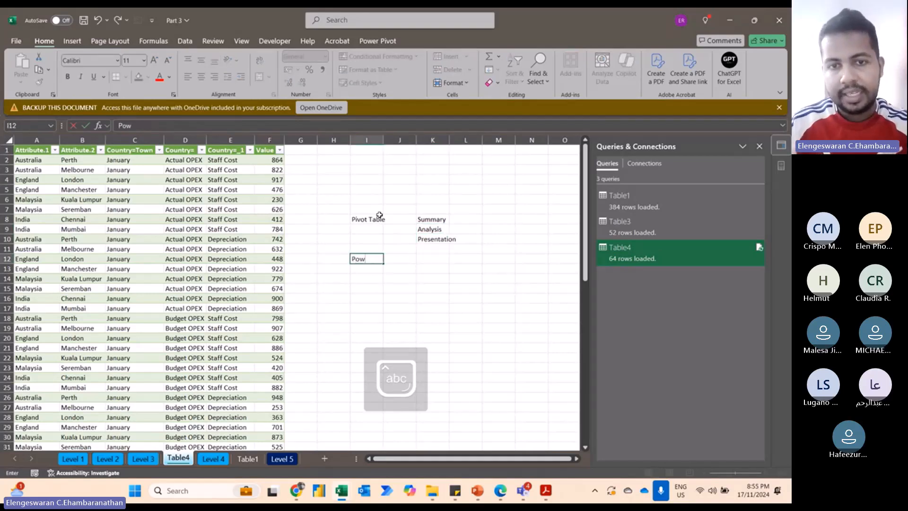
type("er Query")
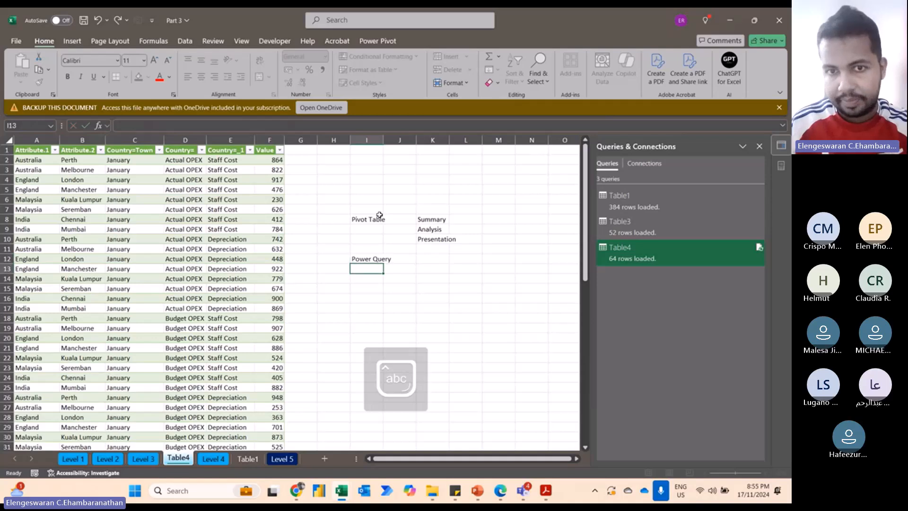
List Extract, Transform and Load in cells K12 to K14 beside the Power Query note
key("Right")
key("Right")
type("Ext")
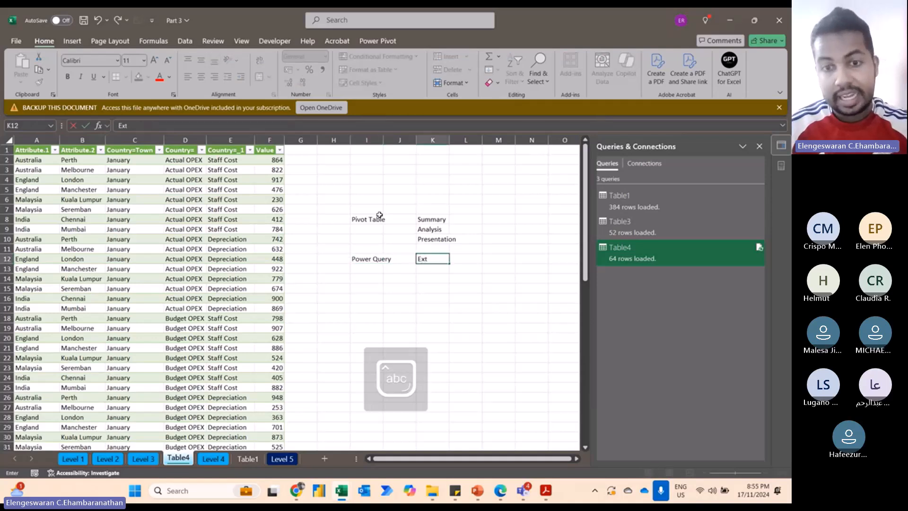
type("ract")
key("Return")
type("T")
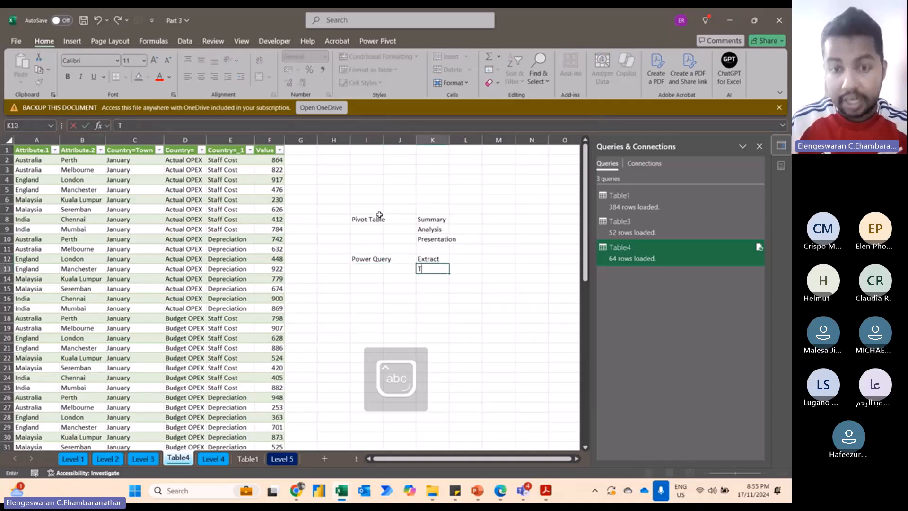
type("ransf")
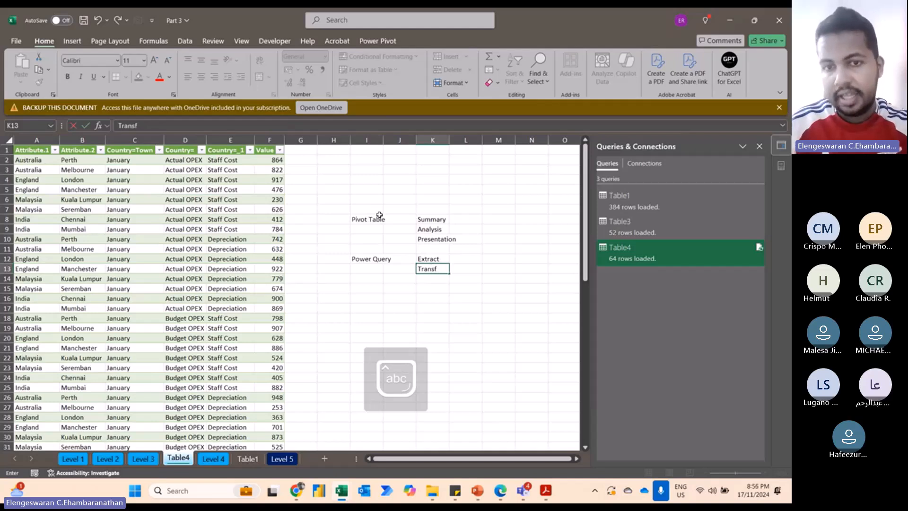
type("orm")
key("Return")
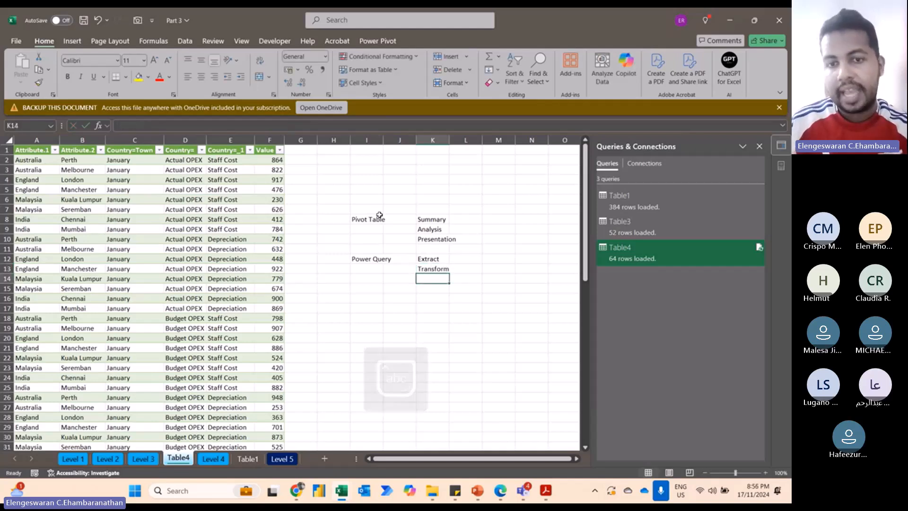
type("Load")
key("Return")
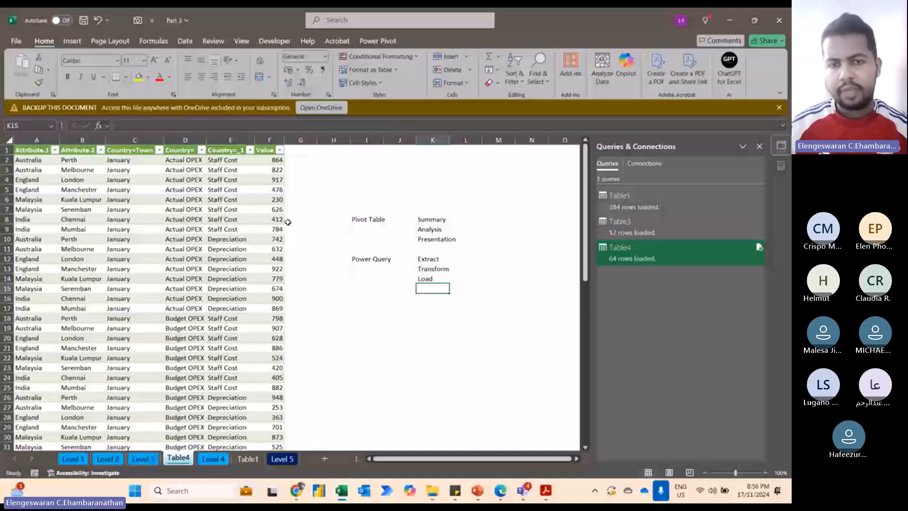
Enter VBA in cell I16 and Financial Modelling in cell I17 below the Power Query note
key("Down")
key("Left")
key("Left")
key("Caps_Lock")
type("VBA")
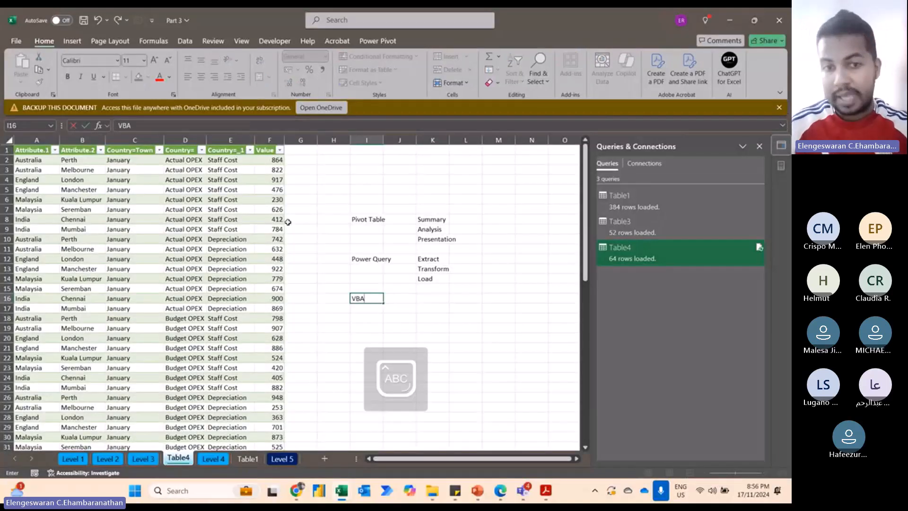
key("Return")
key("Caps_Lock")
type("Financial")
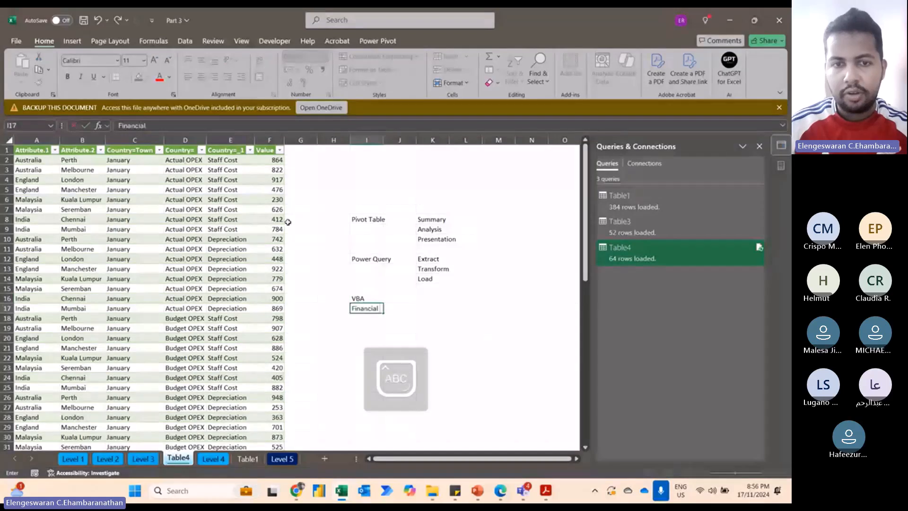
type(" Modelling")
key("Return")
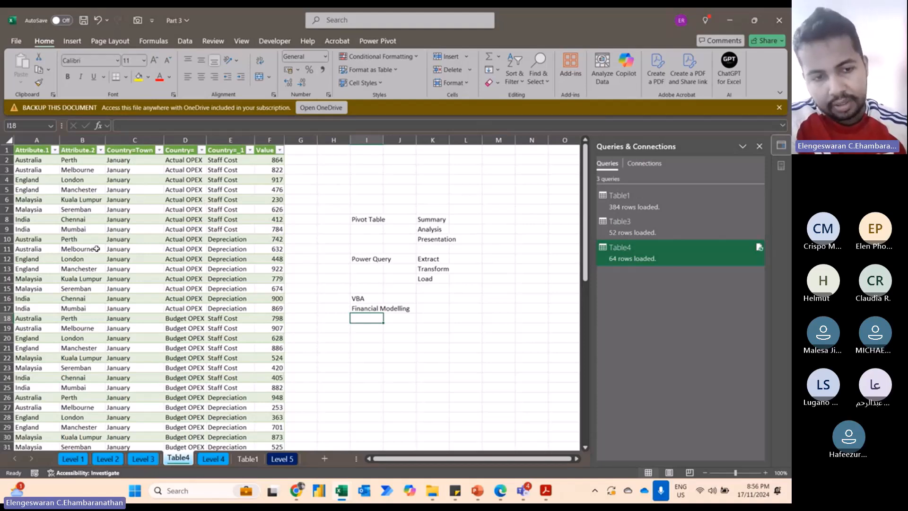
Look over the Level 2 sheet and examine the repeating Employee Name and Employee ID row labels on the Level 1 sheet
left_click(108, 459)
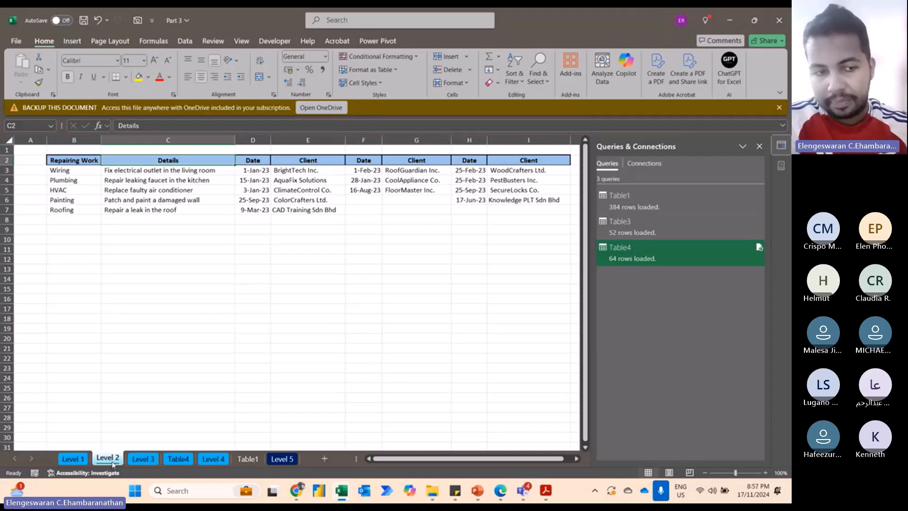
left_click(73, 459)
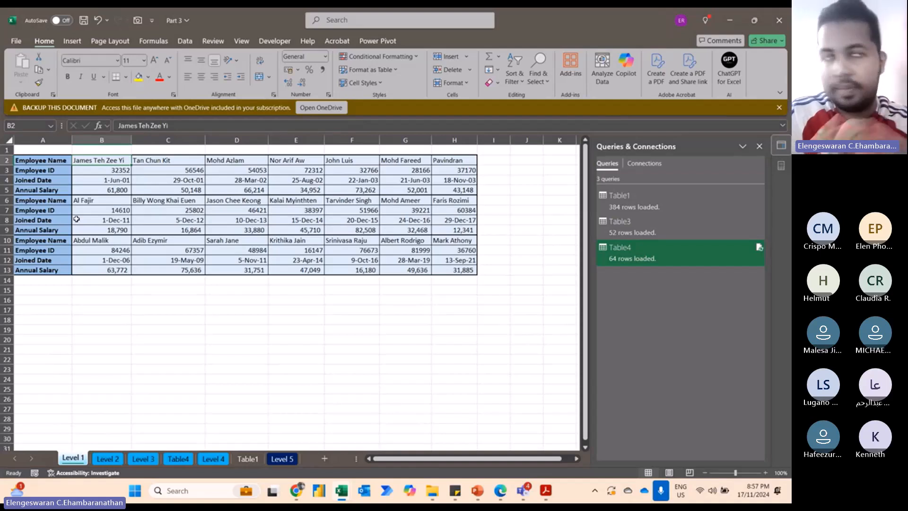
left_click(41, 159)
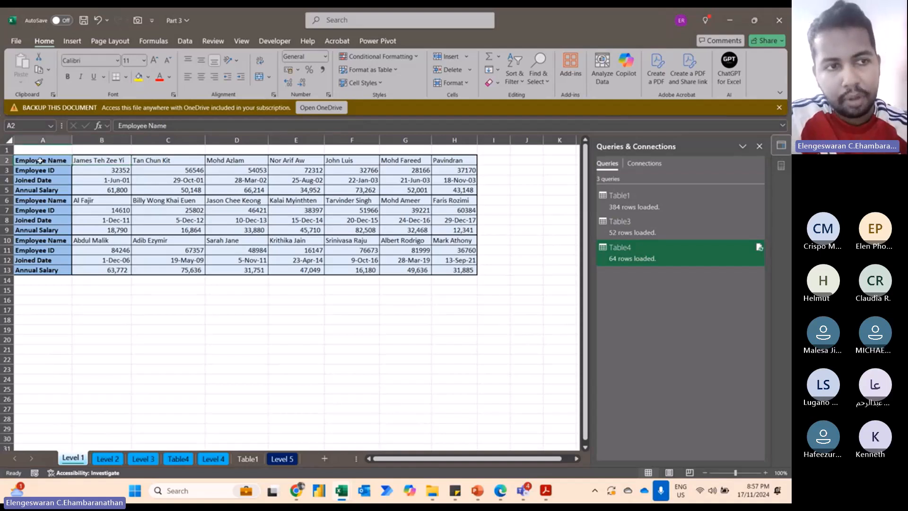
left_click(42, 207)
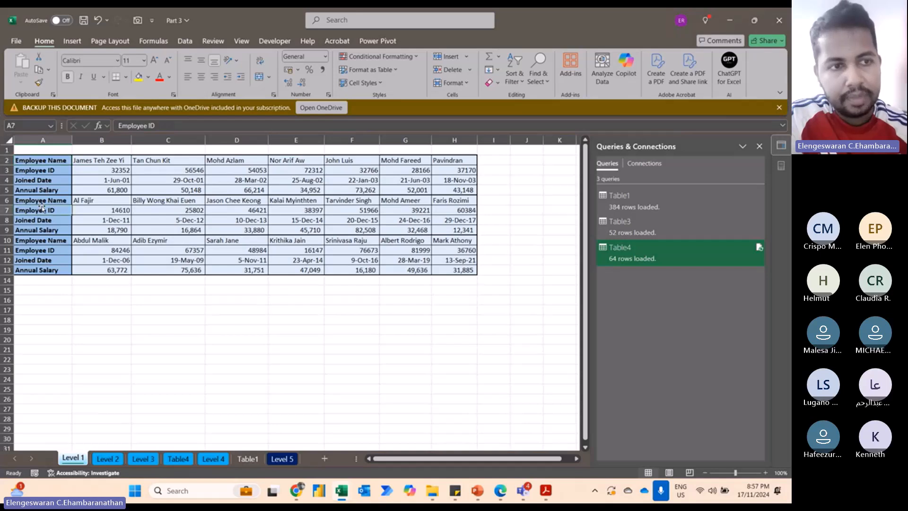
left_click(39, 241)
left_click(45, 170)
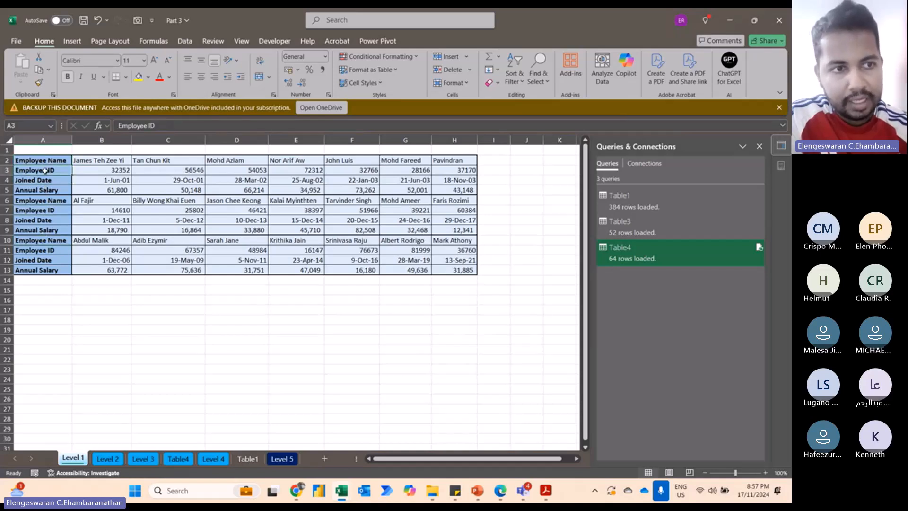
left_click(45, 209)
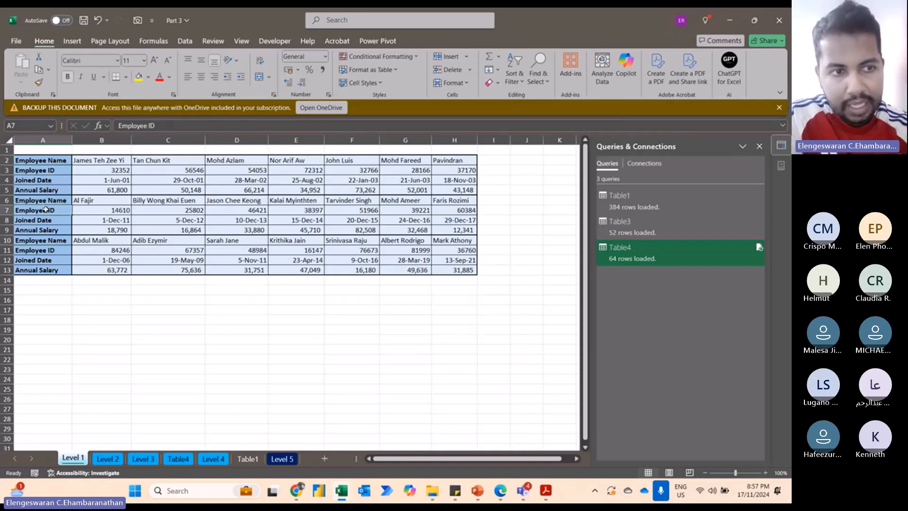
left_click(43, 250)
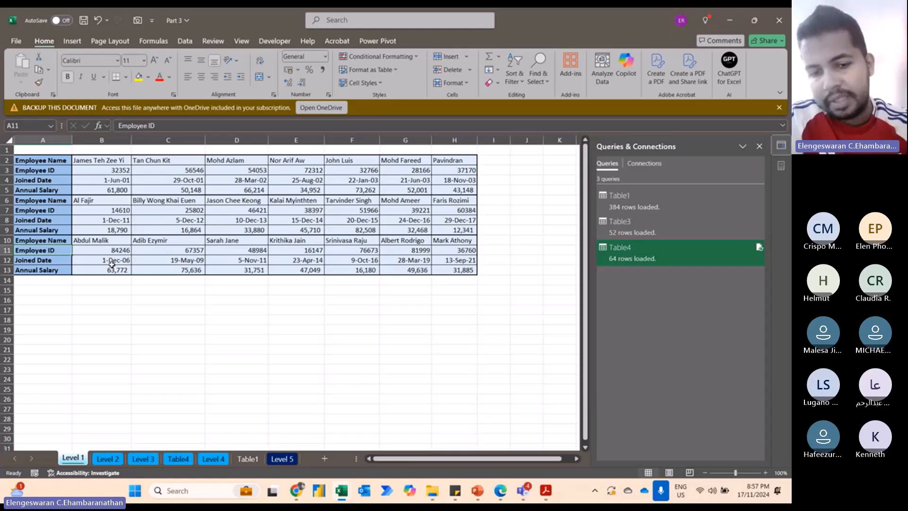
Check the Stacked Data text file in the 10th November 2024 folder in File Explorer and return to the Part 3 workbook
mouse_move(434, 492)
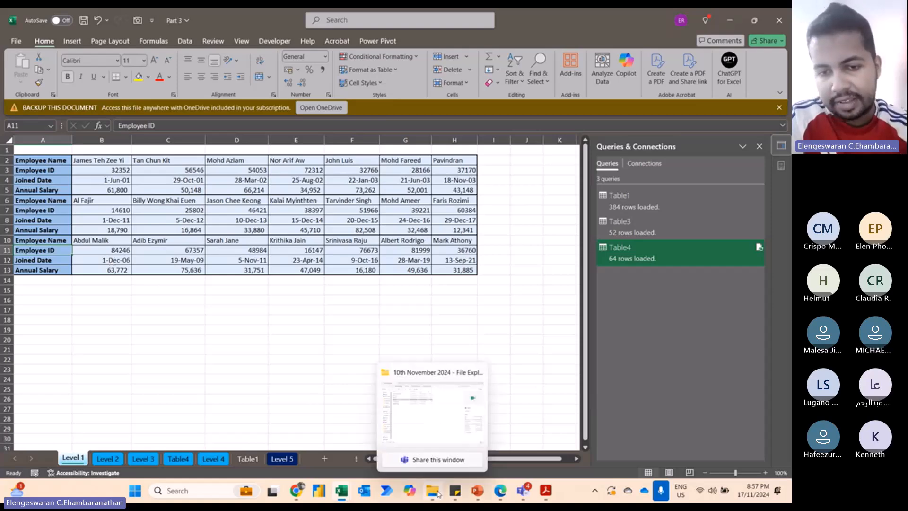
left_click(432, 429)
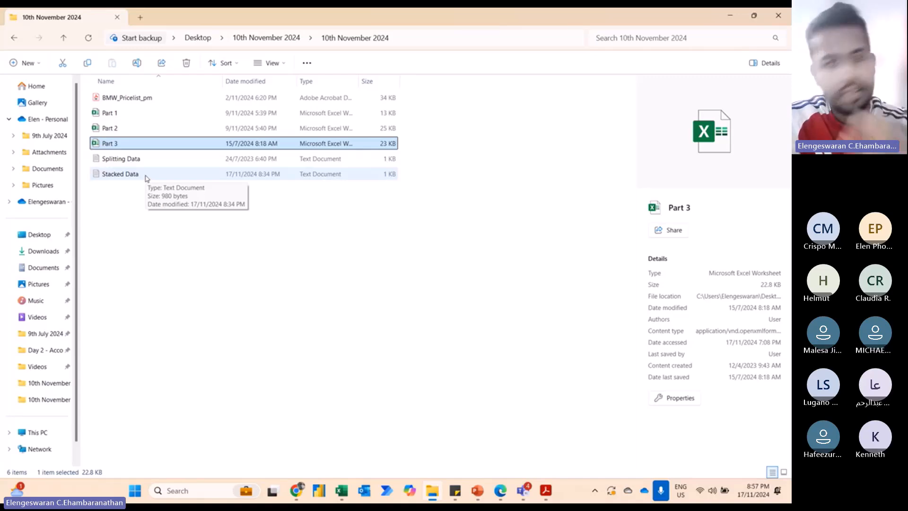
key("alt+Tab")
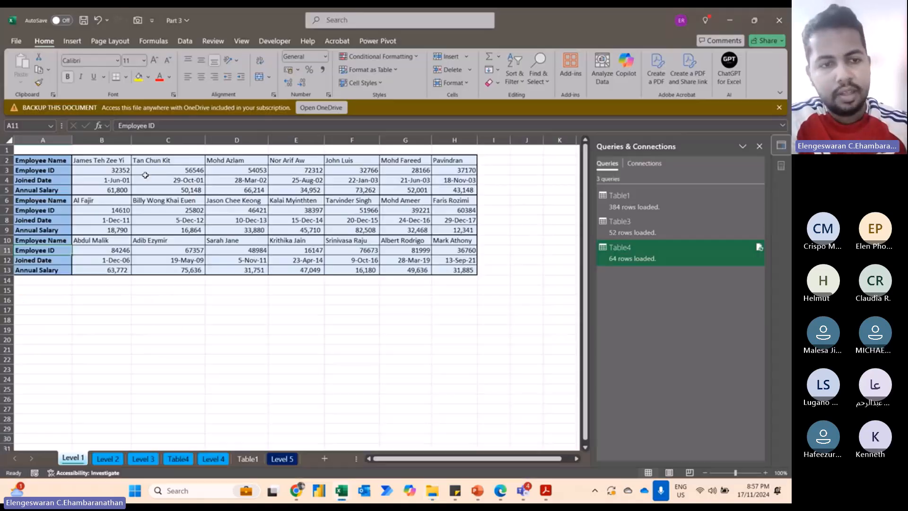
Enter the note "4 diff col" in cell B18 below the employee table on the Level 1 sheet
left_click(170, 312)
key("Down")
key("Left")
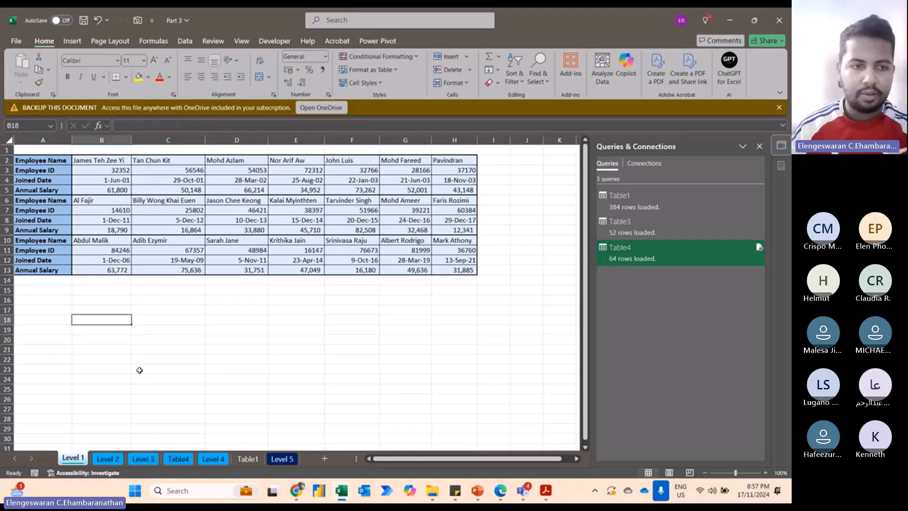
type("4 diff col")
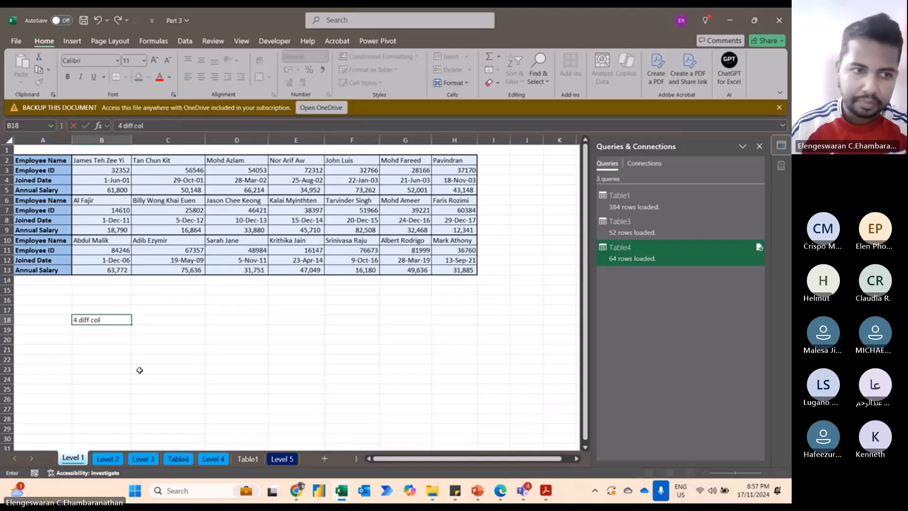
key("Return")
Enter the column headings Name, ID, Date and Salary in cells C19 to F19 and select all four headings
key("Right")
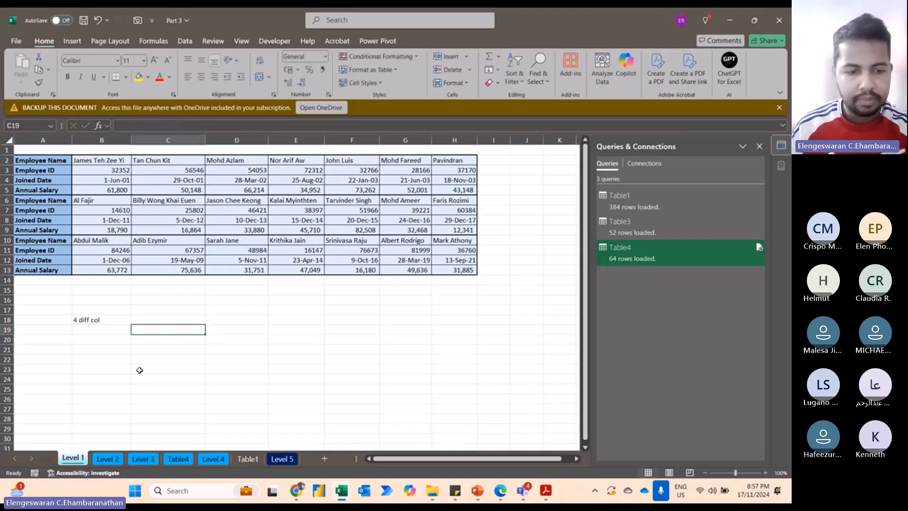
type("Name")
key("Tab")
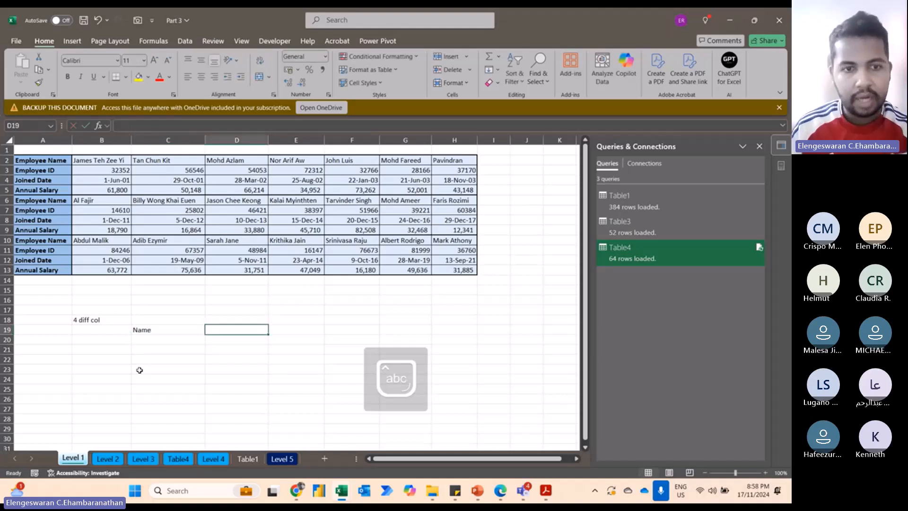
type("ID")
key("Tab")
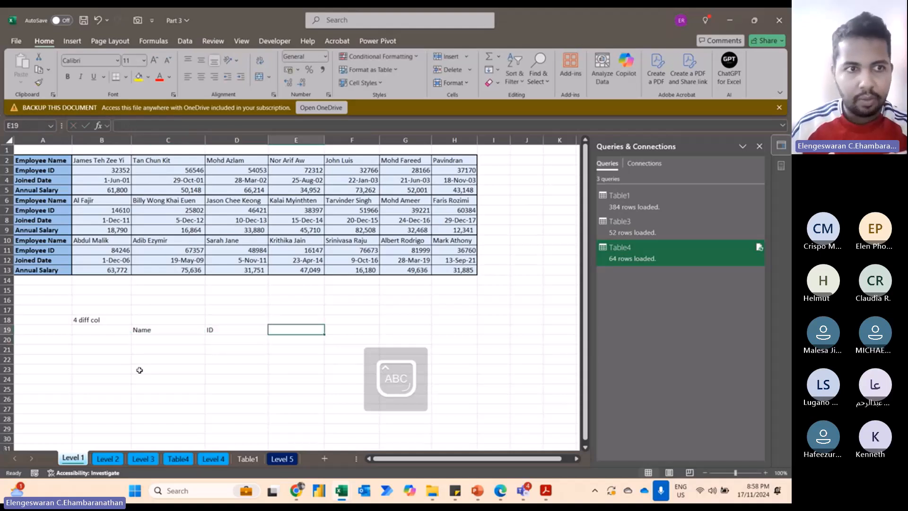
type("Date")
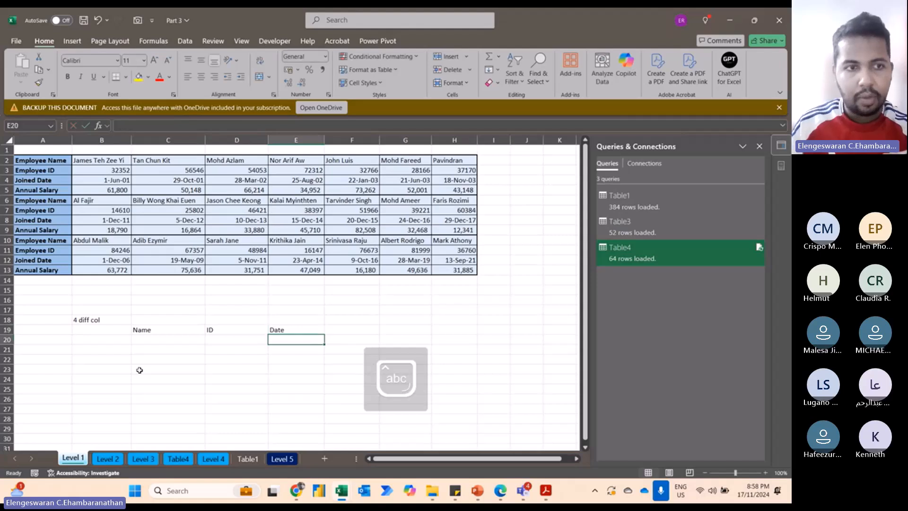
key("Tab")
type("Salary")
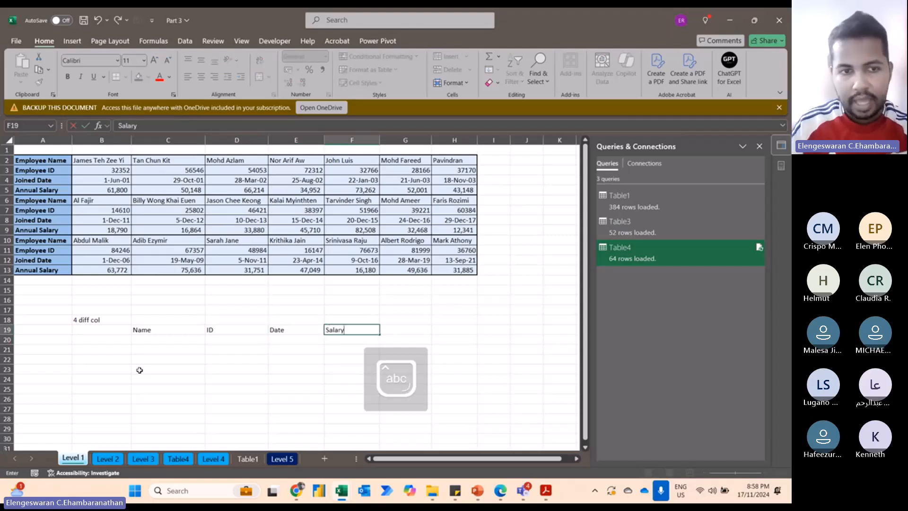
key("ctrl+Return")
key("shift+Left")
key("shift+Left")
key("shift+Left")
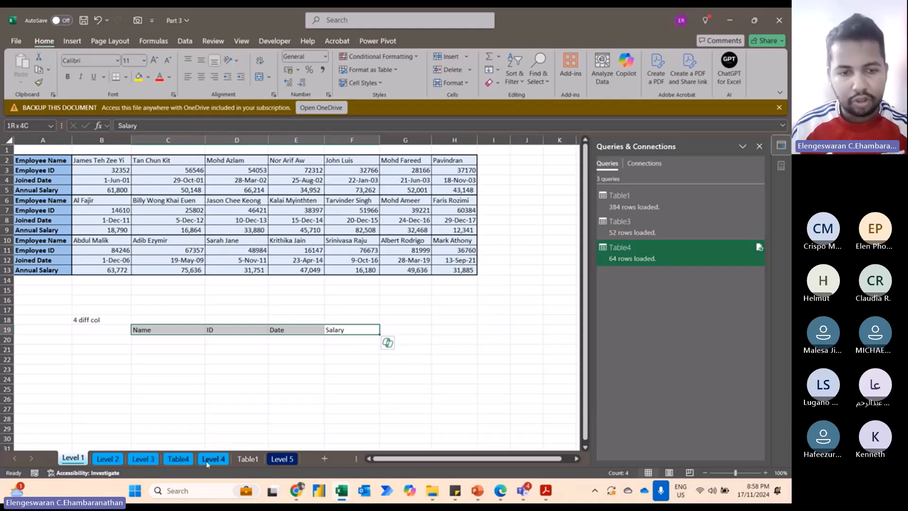
Copy the four numbered Power Query instructions in cells L5 to L8 of the Level 5 sheet
left_click(282, 459)
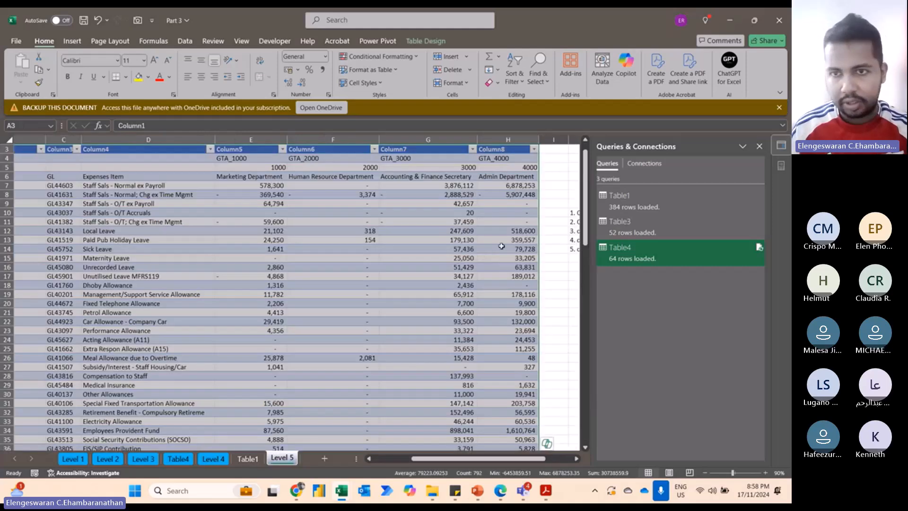
left_click(503, 188)
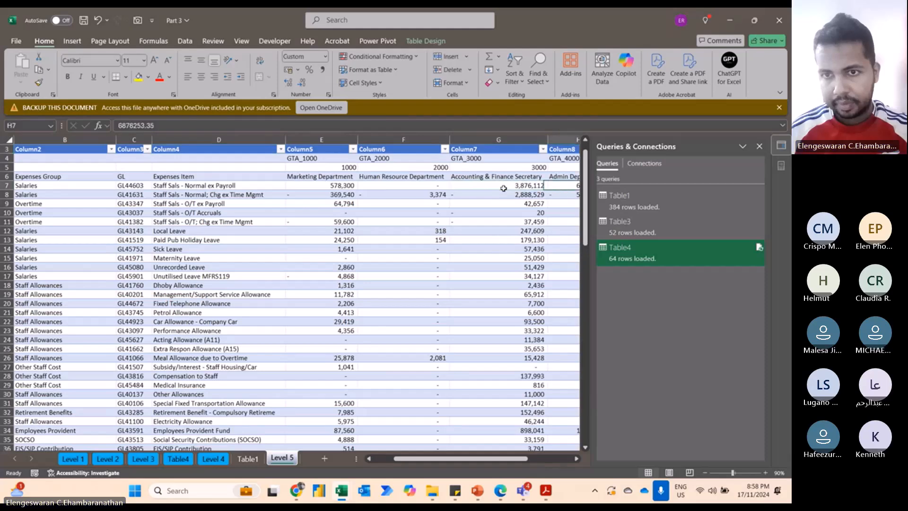
key("Right")
key("Right")
key("Right")
key("Right")
left_click(567, 173)
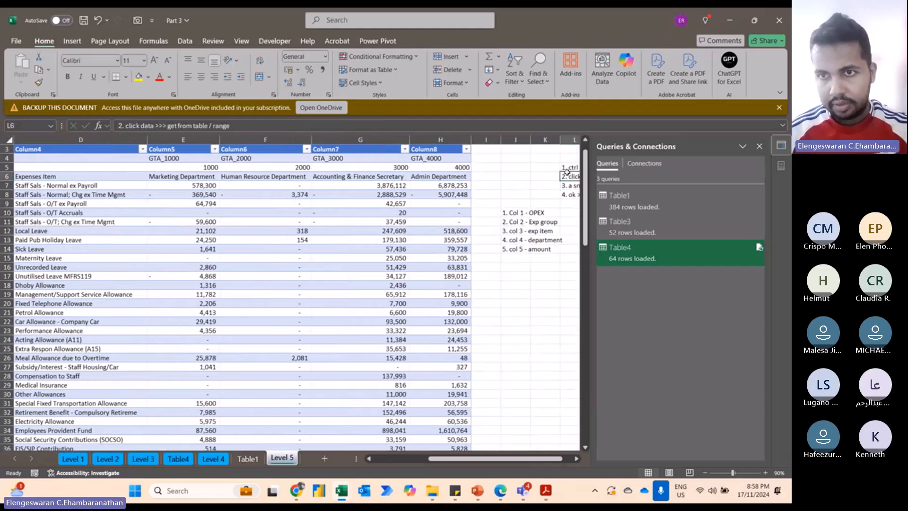
key("Up")
key("shift+Down")
key("shift+Down")
key("shift+Down")
key("ctrl+c")
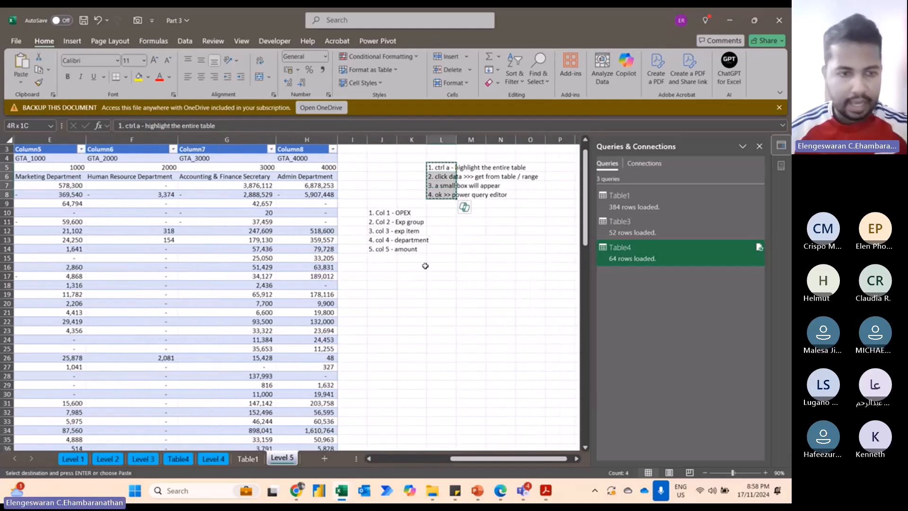
Paste the copied instructions into the Level 1 sheet starting at cell B21, below the new headings
left_click(73, 458)
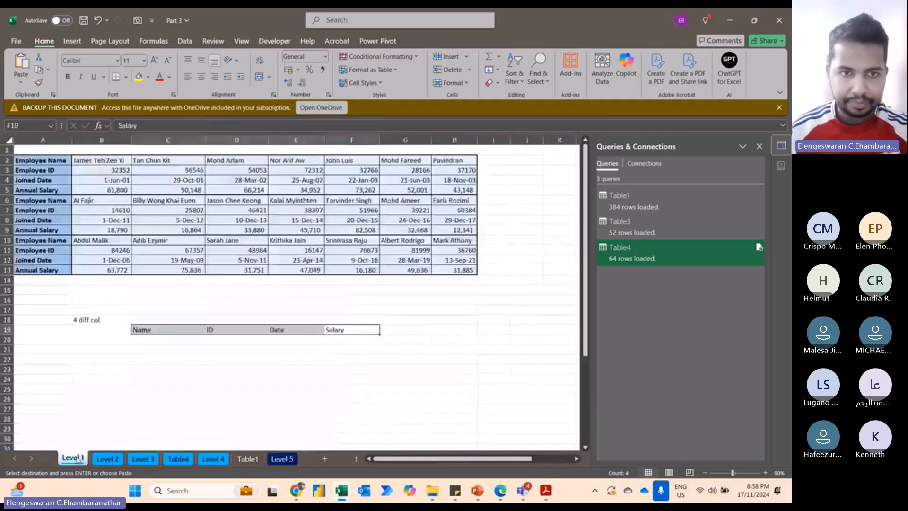
left_click(95, 350)
key("ctrl+v")
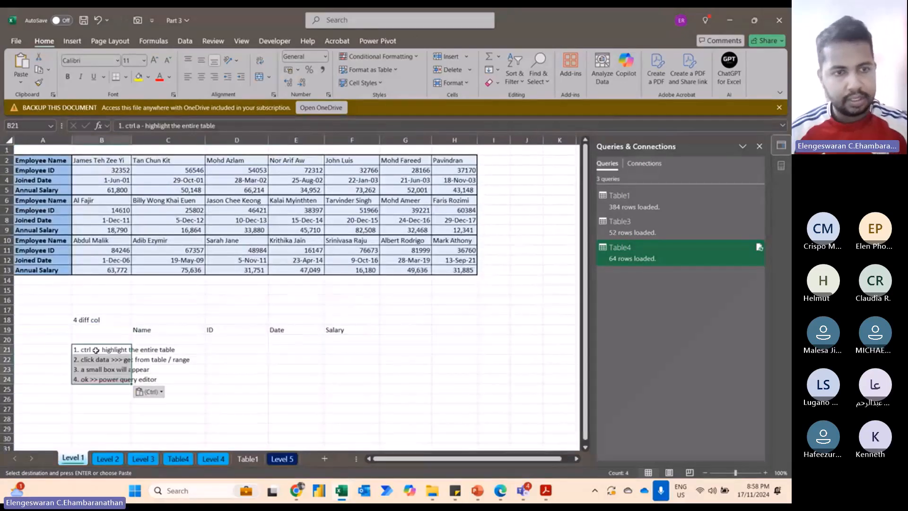
left_click(59, 361)
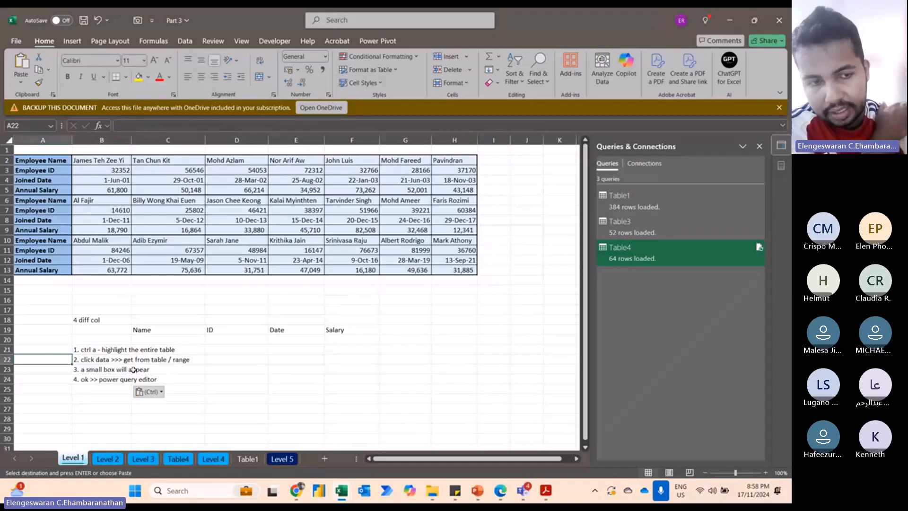
Duplicate the fourth instruction from cell B24 into cell B25
left_click(98, 379)
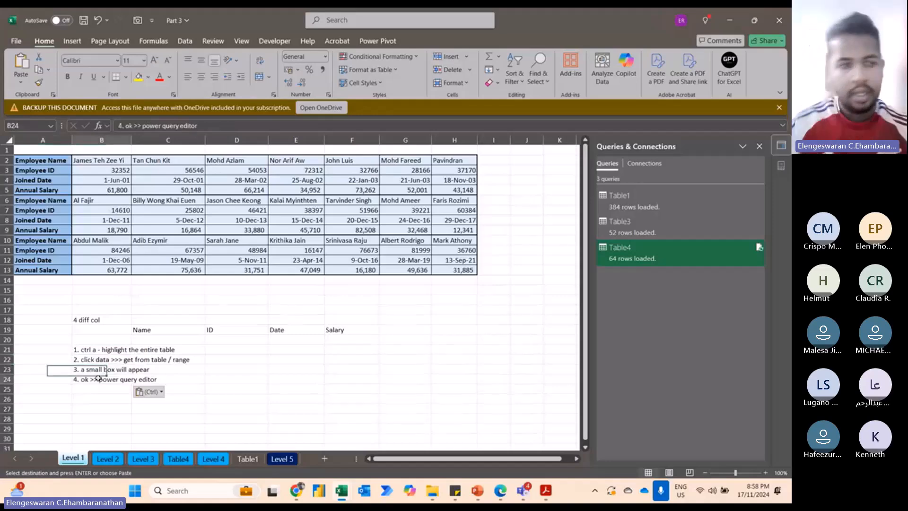
key("Down")
key("Return")
Change the instruction in cell B24 to "4. untick the header >> ok >> power query editor"
left_click(98, 378)
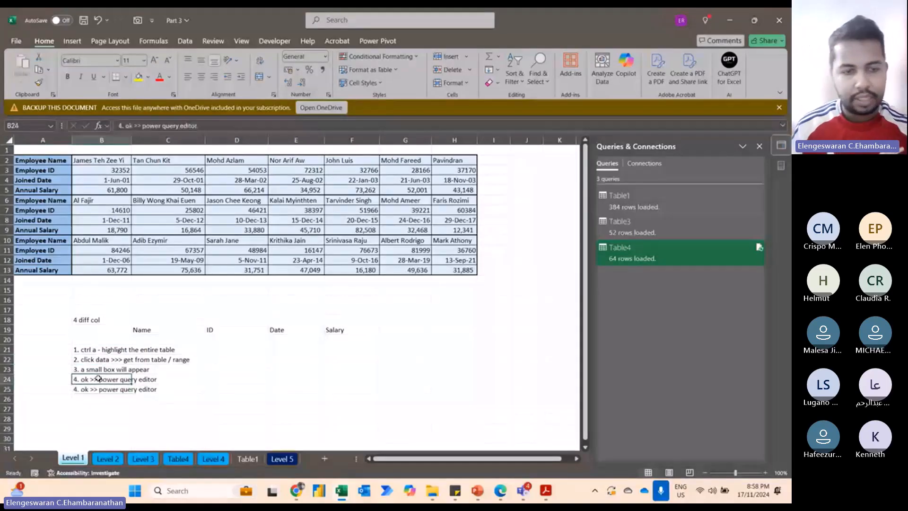
key("F2")
key("shift+Home")
key("shift+Right")
key("shift+Right")
key("shift+Right")
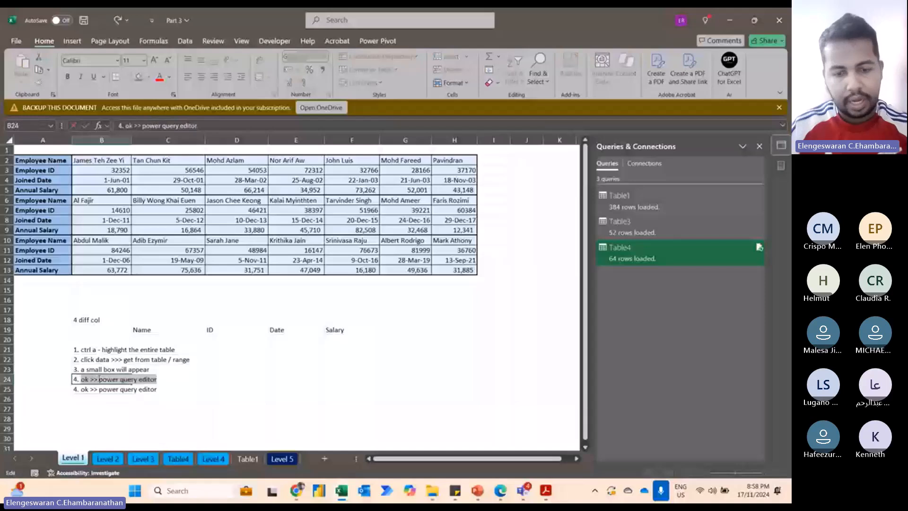
type("untick the")
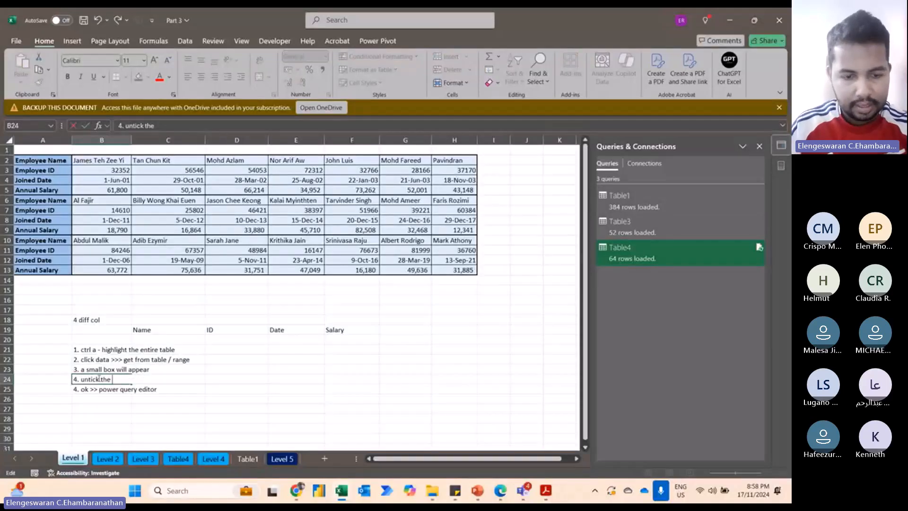
type(" header >> ok >>")
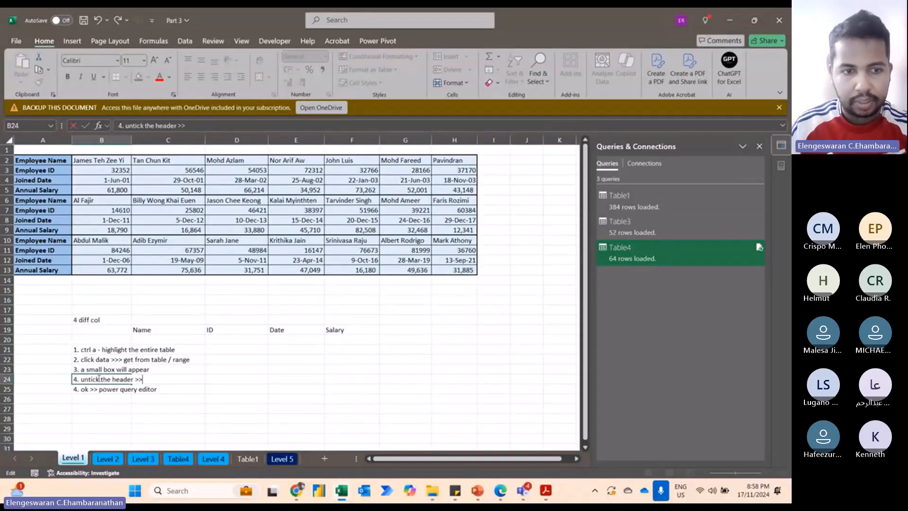
type(" p")
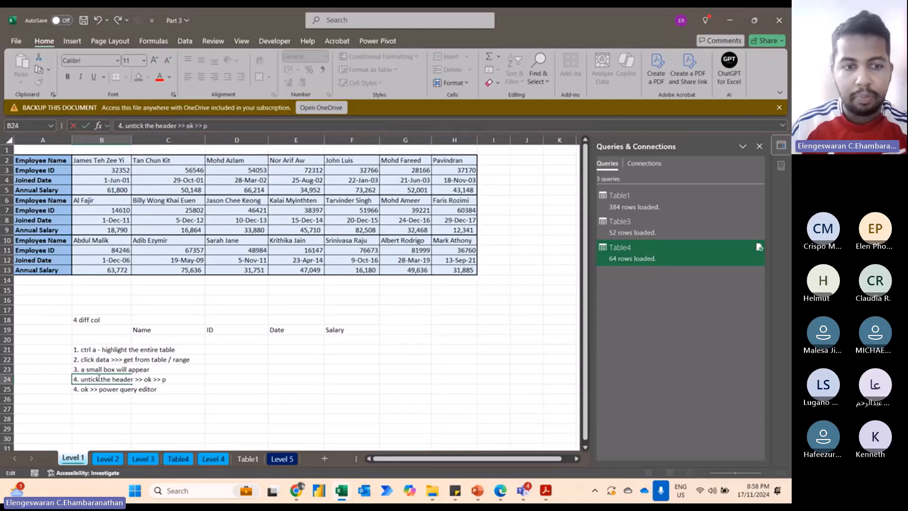
type("ower query editor")
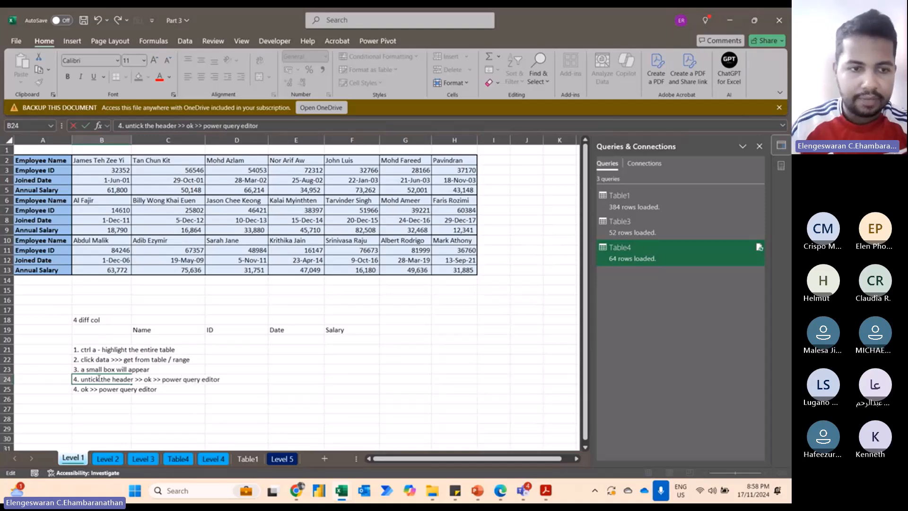
key("Return")
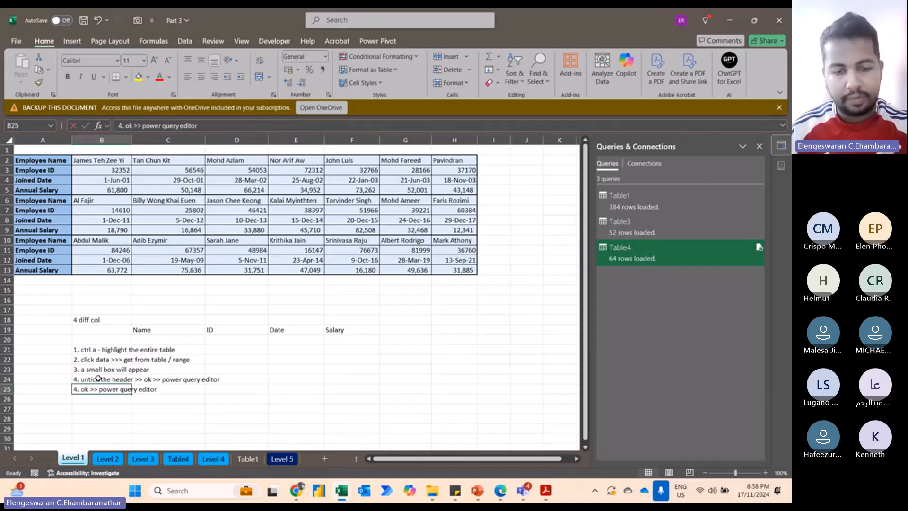
Replace the text in cell B25 with the instruction "5. transform >> transpose the table"
type("5. tra")
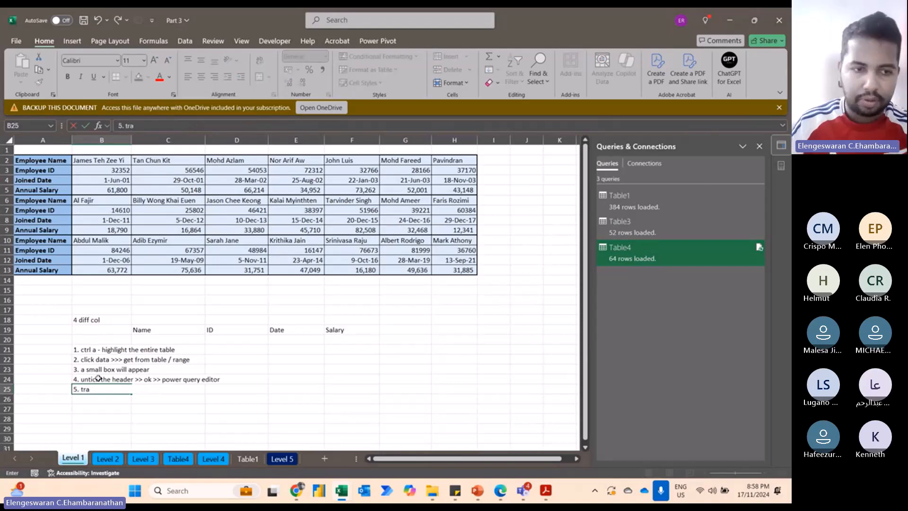
type("nspose the")
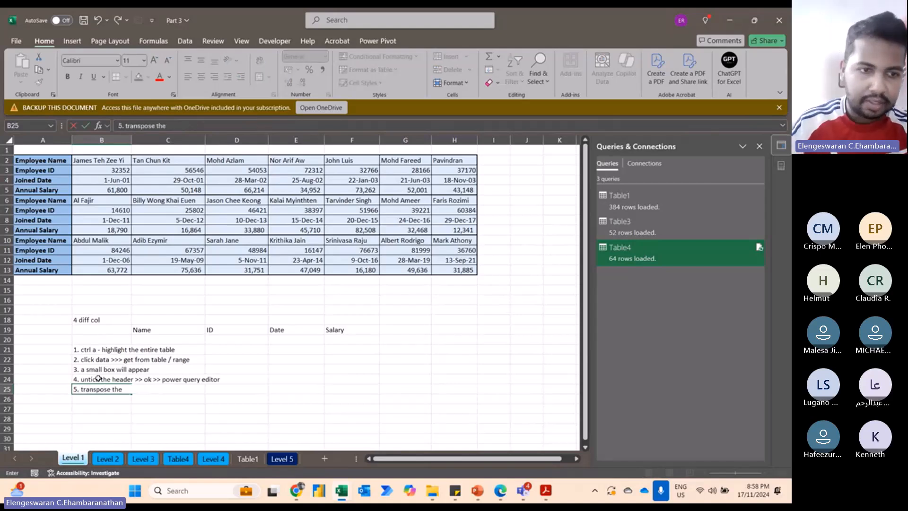
type(" table")
key("Return")
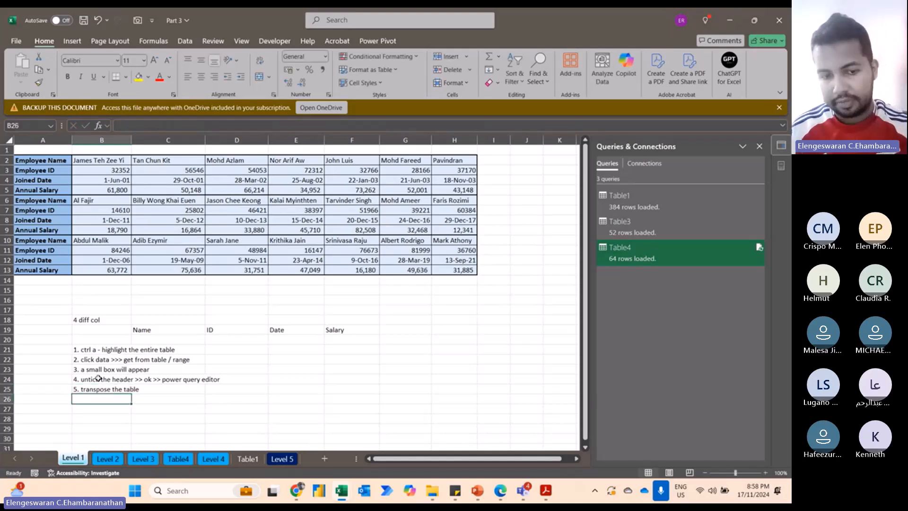
key("Up")
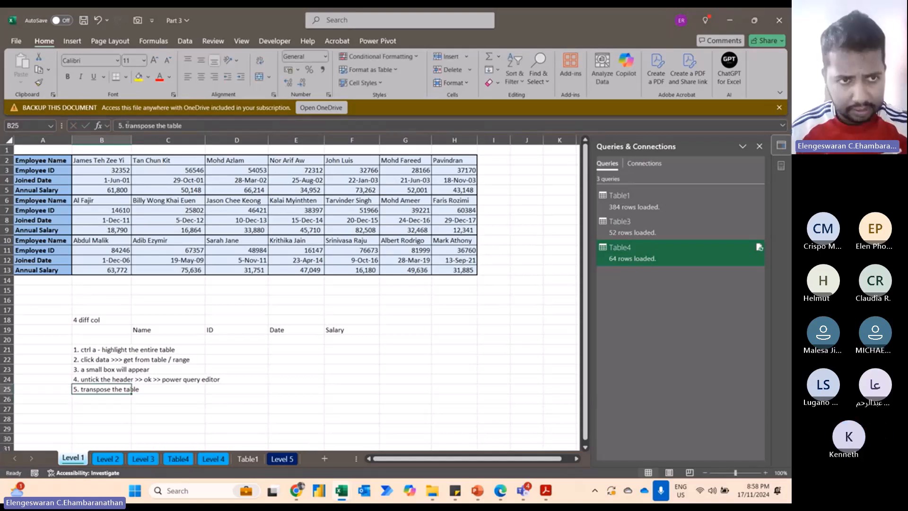
left_click(127, 125)
type("transform ")
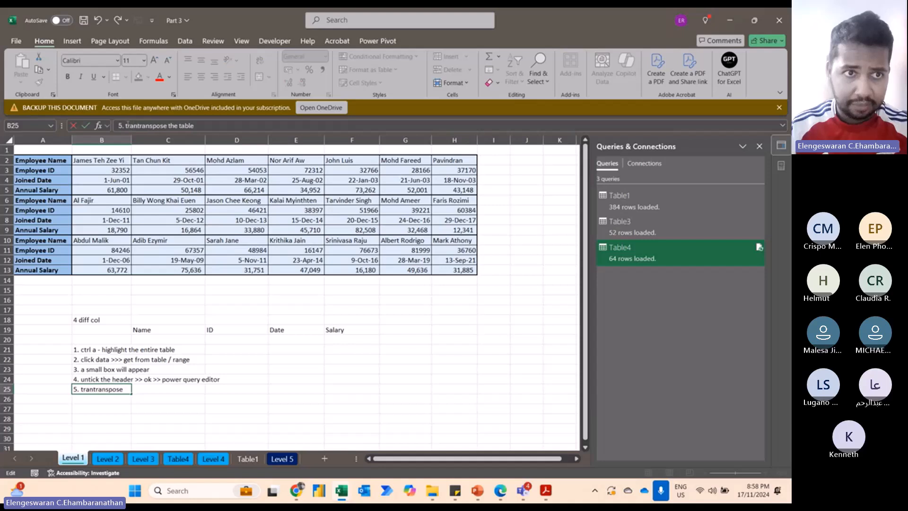
type(">>")
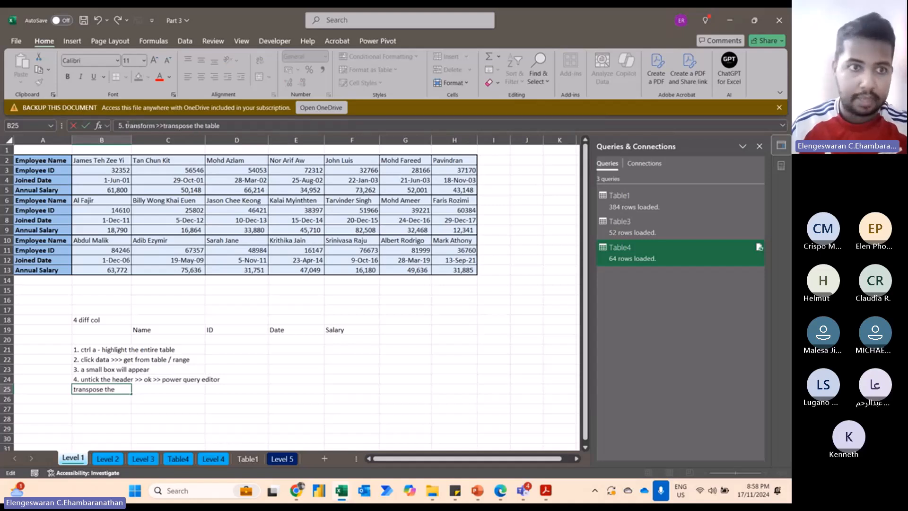
key("Return")
Add the instruction "6. add column >> index column" in cell B26
type("6. i")
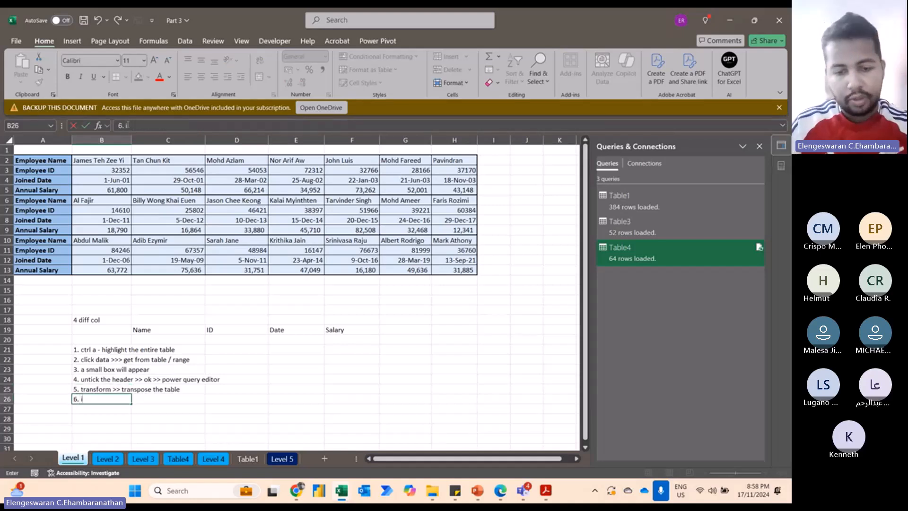
type("n")
key("BackSpace")
key("BackSpace")
type("add")
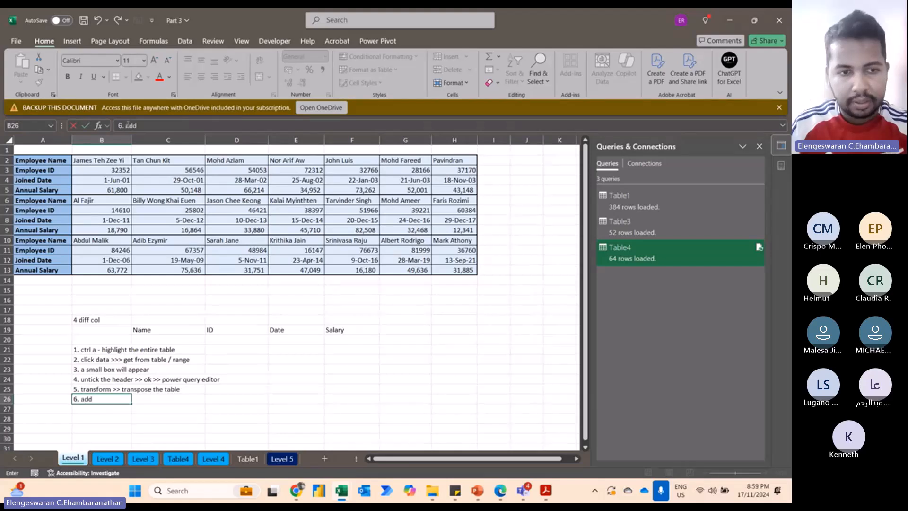
type(" column >> i")
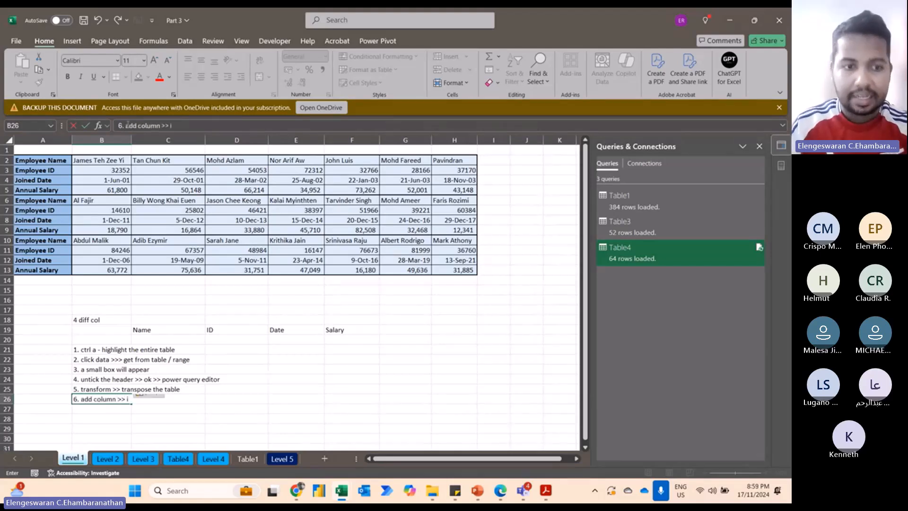
type("ndex x")
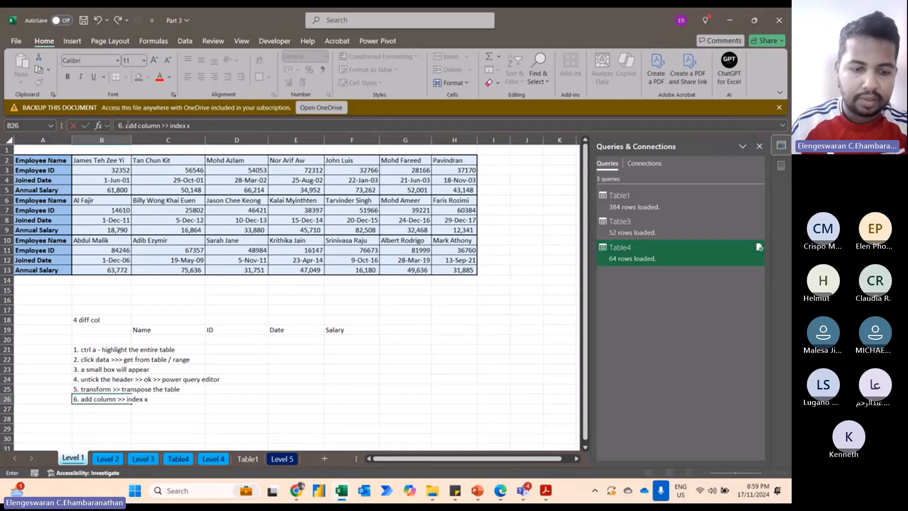
key("BackSpace")
type("col")
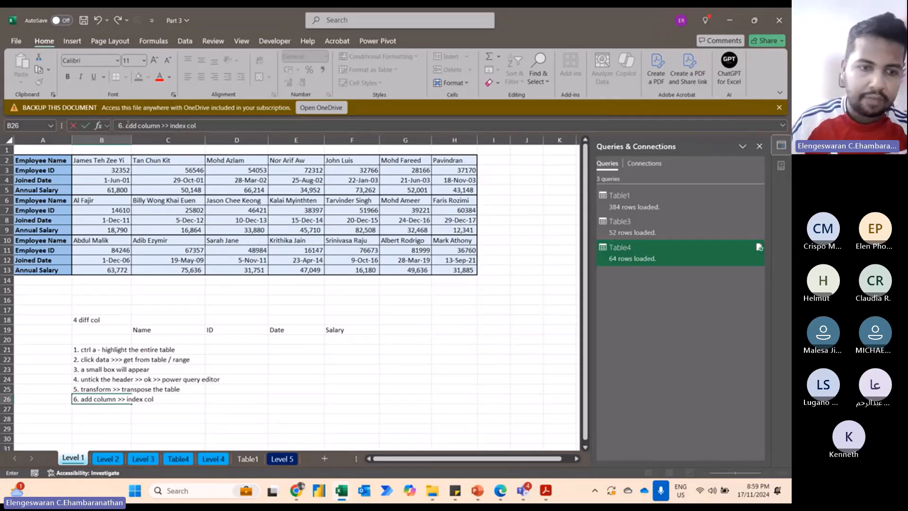
type("umn")
key("Return")
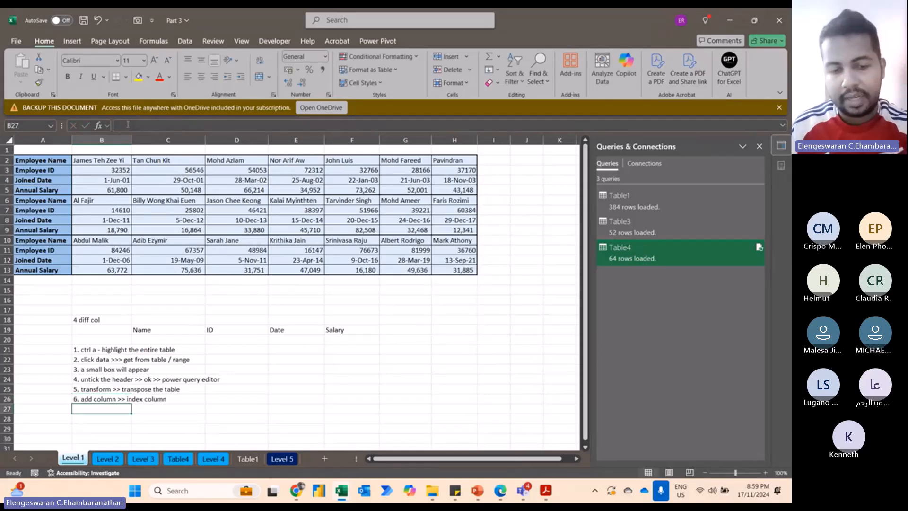
Add the instruction "7. unpivot other column" in cell B27
type("7. unpivot")
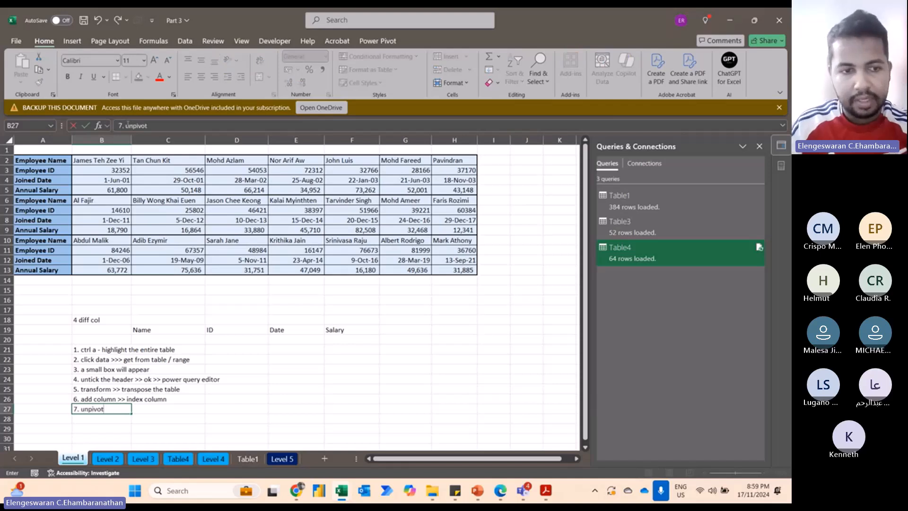
type(" other column")
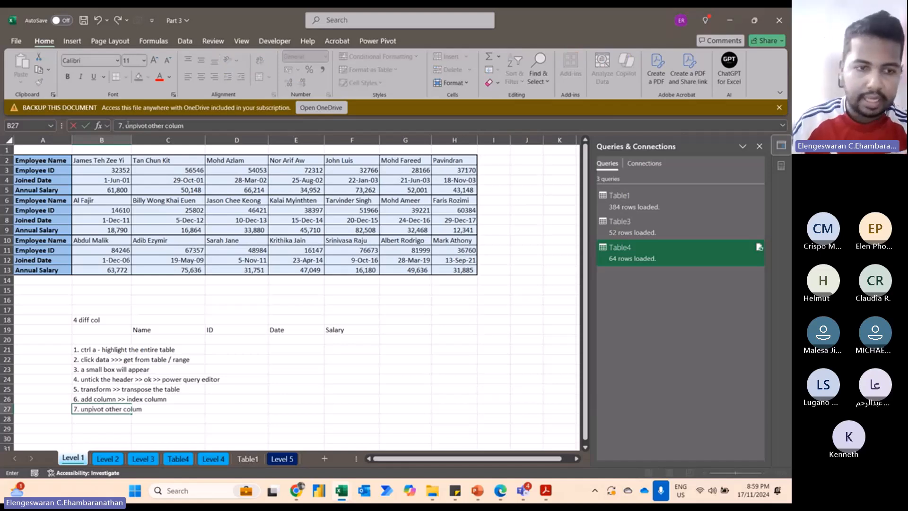
key("Return")
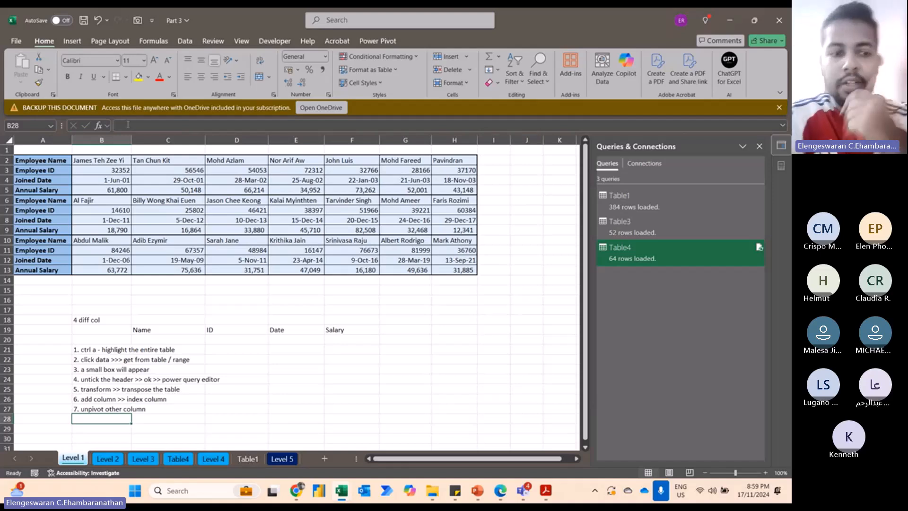
Load the whole employee table, range A2:H13, into the Power Query Editor as a table without headers
left_click(158, 168)
key("ctrl+a")
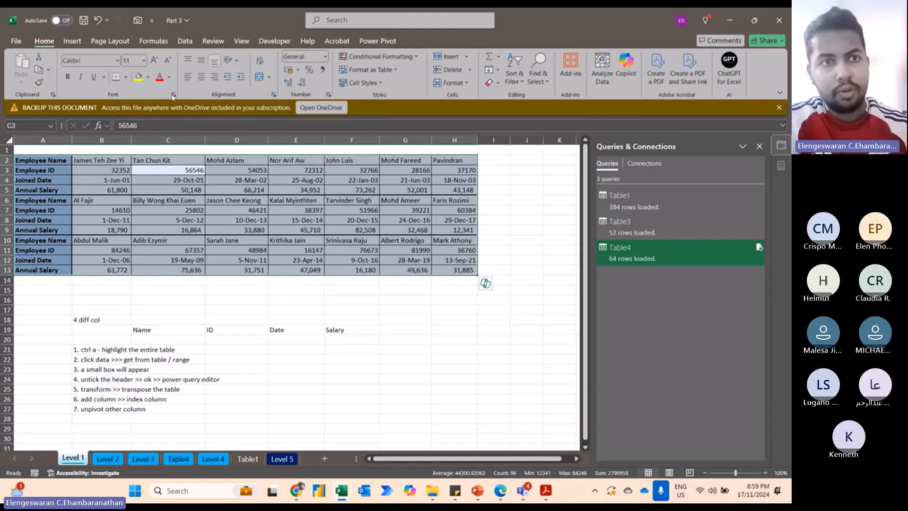
left_click(185, 42)
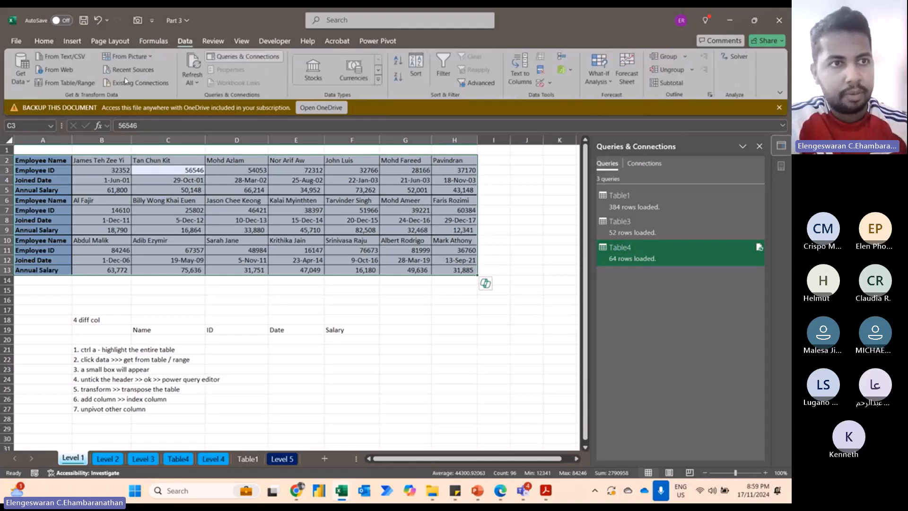
left_click(93, 83)
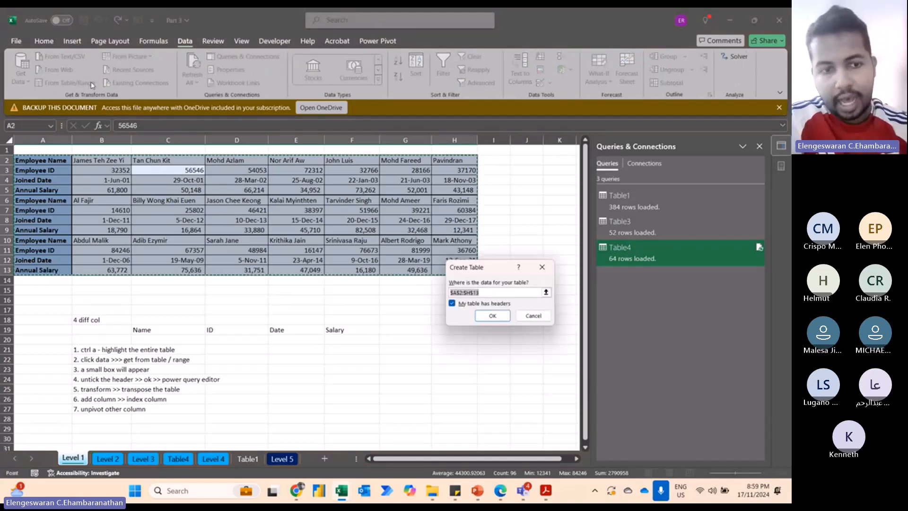
left_click_drag(491, 267, 270, 339)
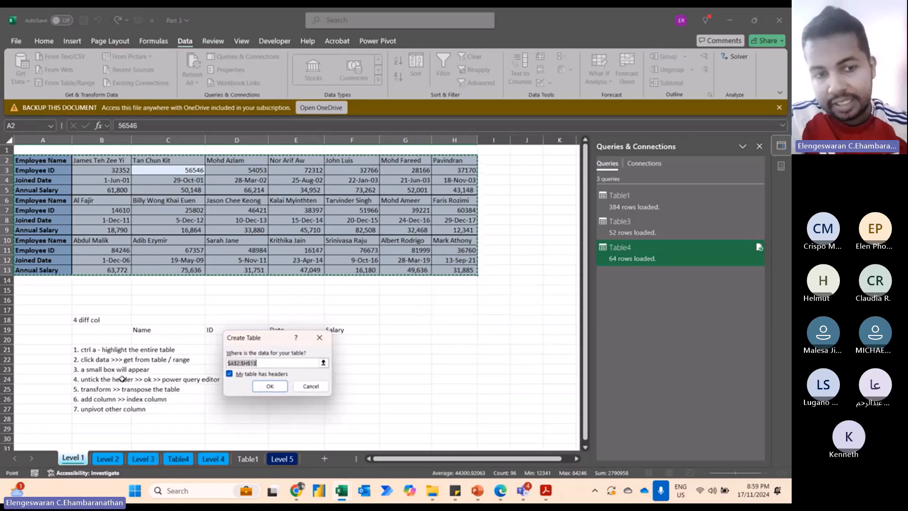
left_click(229, 373)
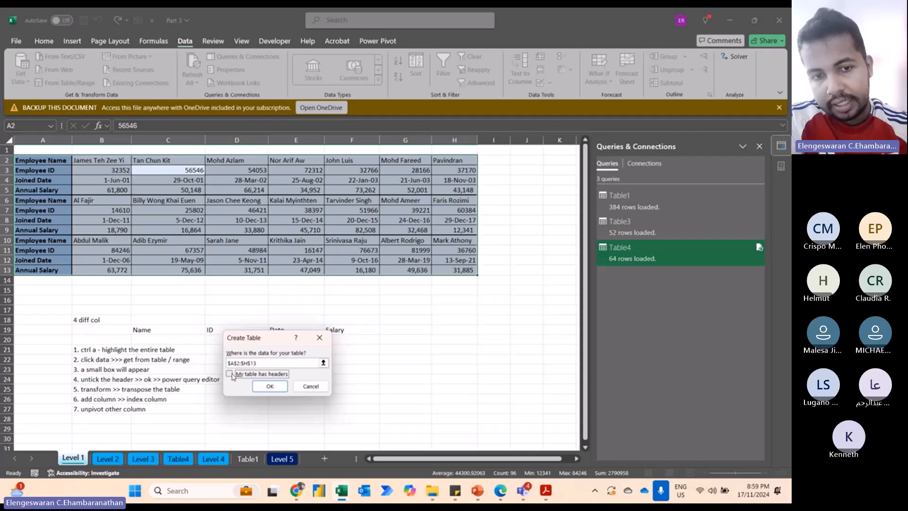
left_click(269, 386)
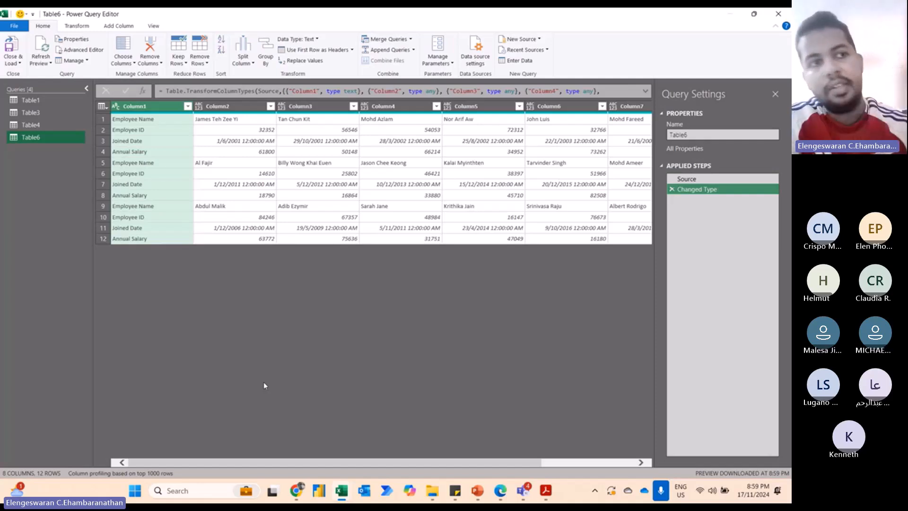
Transpose the query table and promote its first row to column headers
left_click(76, 26)
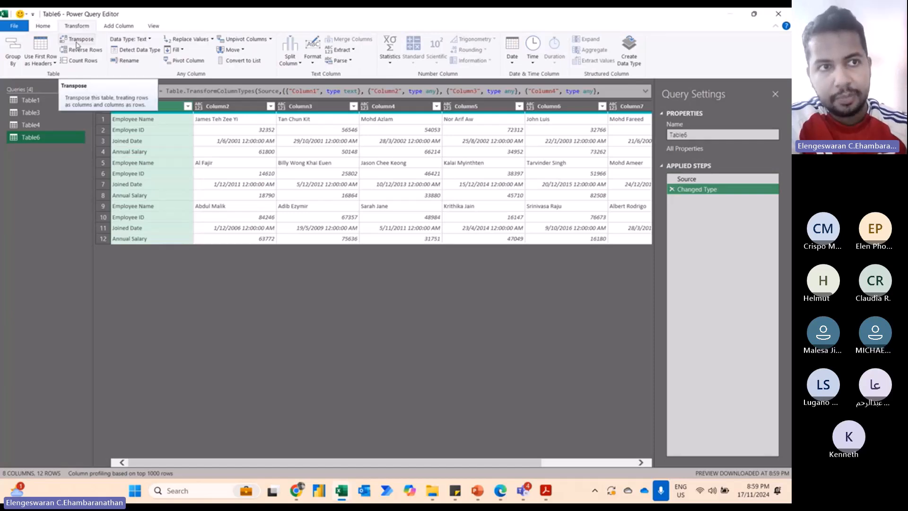
left_click(77, 44)
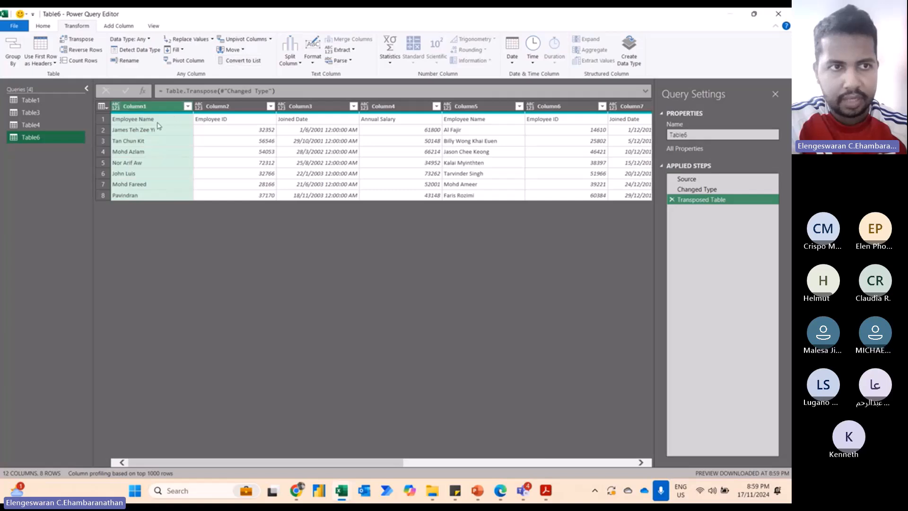
left_click(45, 47)
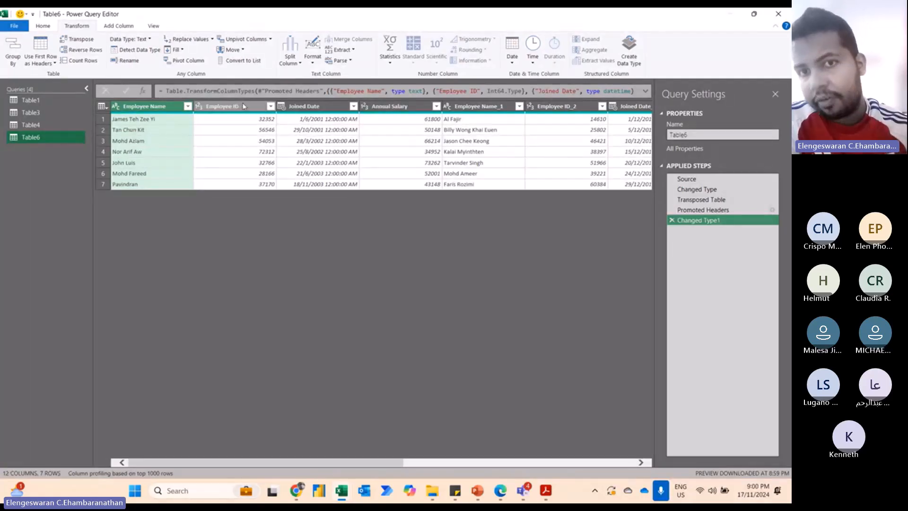
left_click(492, 108)
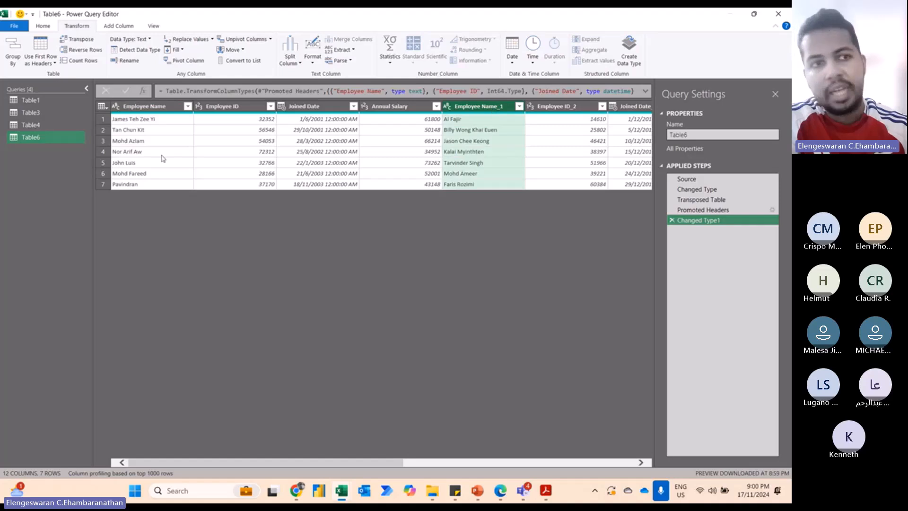
left_click(142, 107)
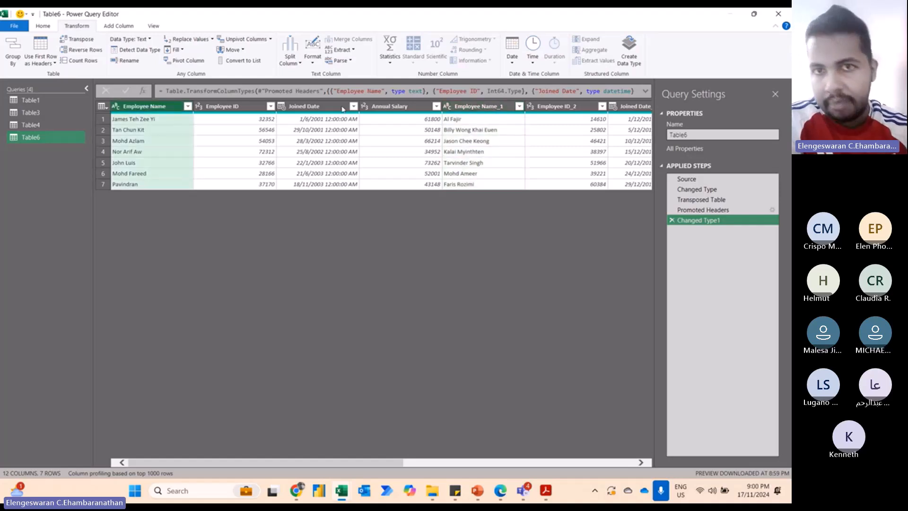
left_click(458, 112)
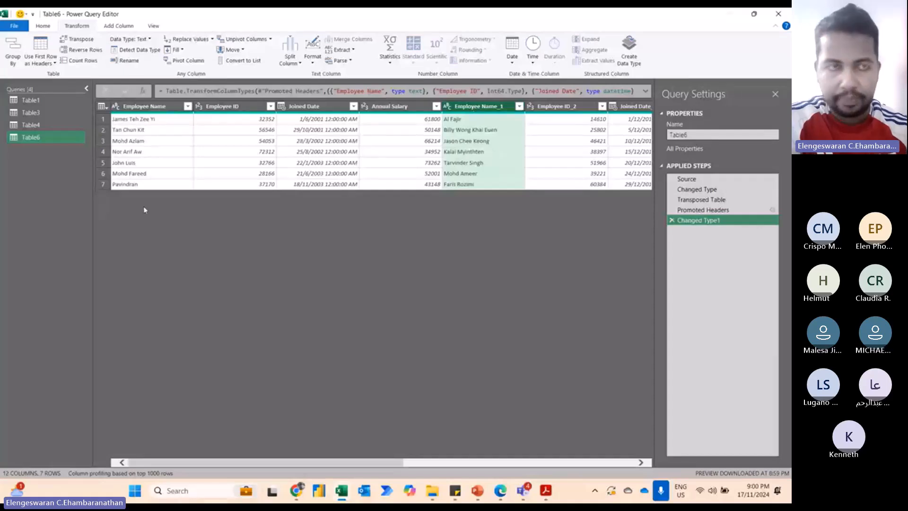
Add an index column starting from 0 and unpivot all columns other than Index
left_click(114, 26)
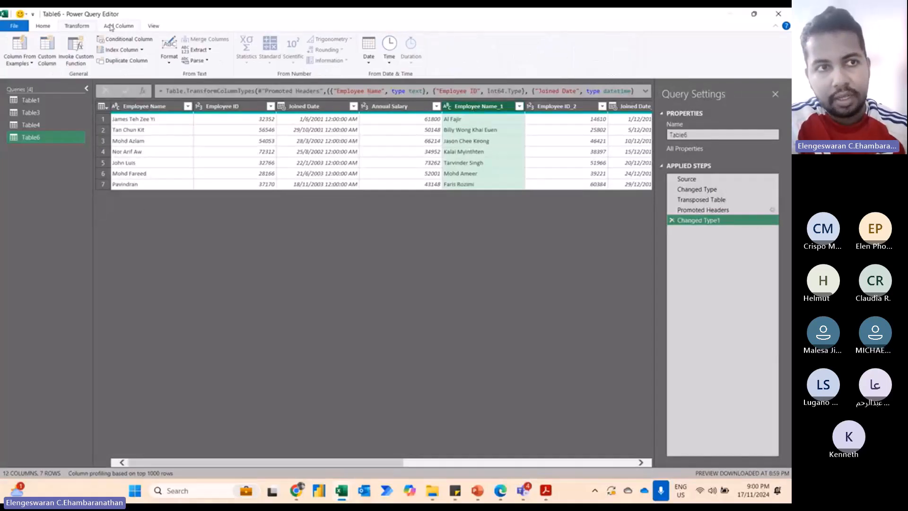
left_click(115, 51)
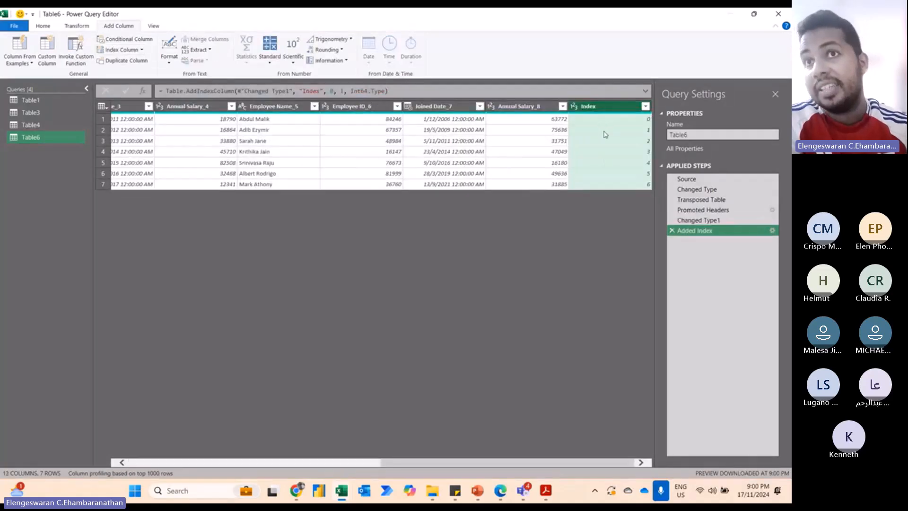
right_click(602, 108)
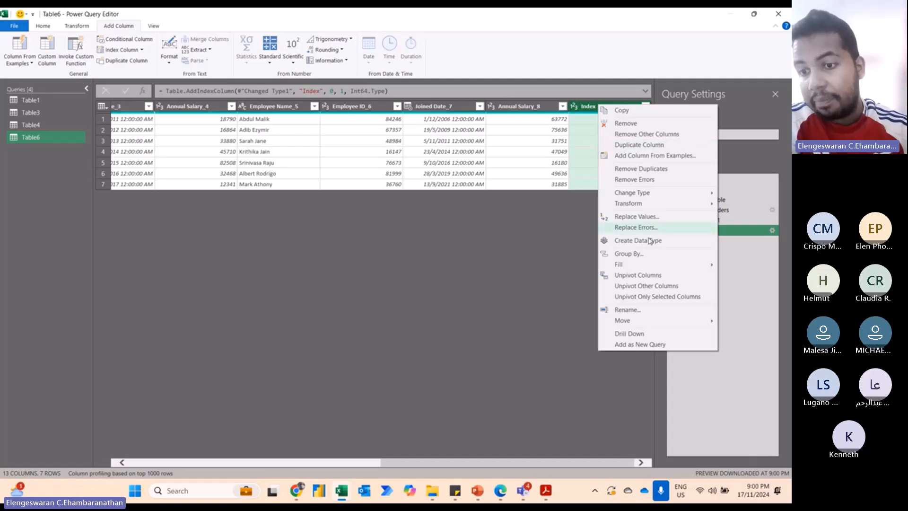
left_click(649, 287)
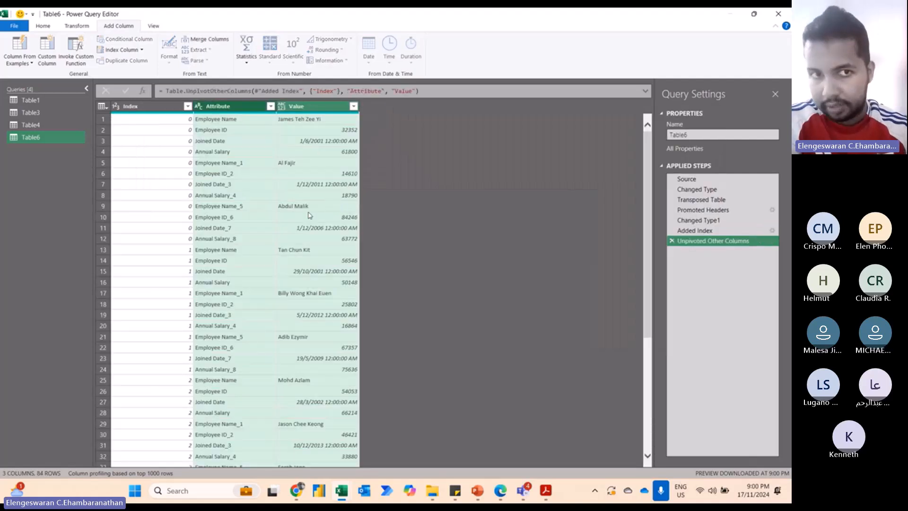
Remove the Index and Attribute columns, then add a new index column from 0 beside the Value column
left_click(166, 110)
key("shift+Right")
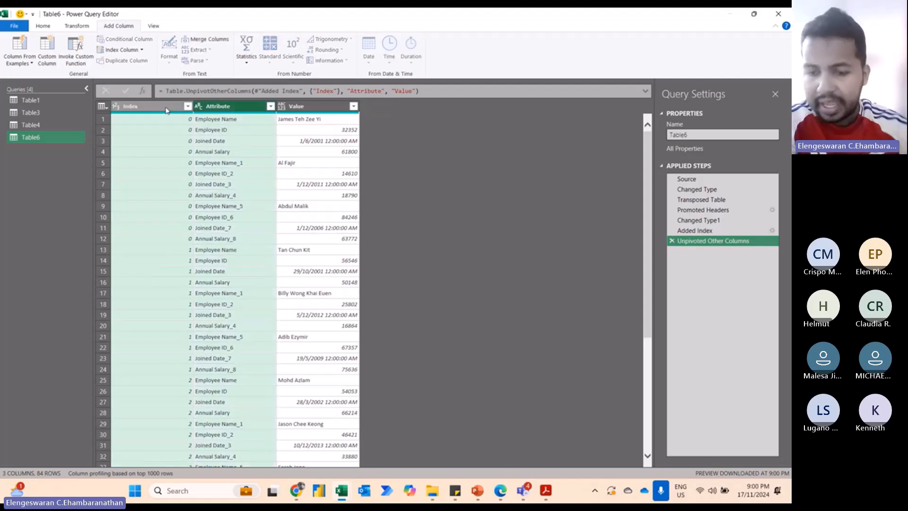
key("Delete")
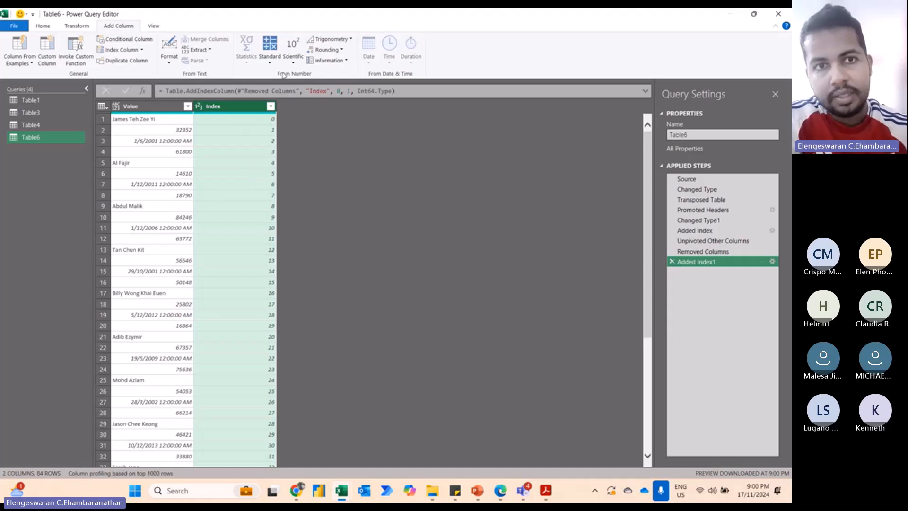
Add an integer-division column that divides the Index column by 4
left_click(269, 52)
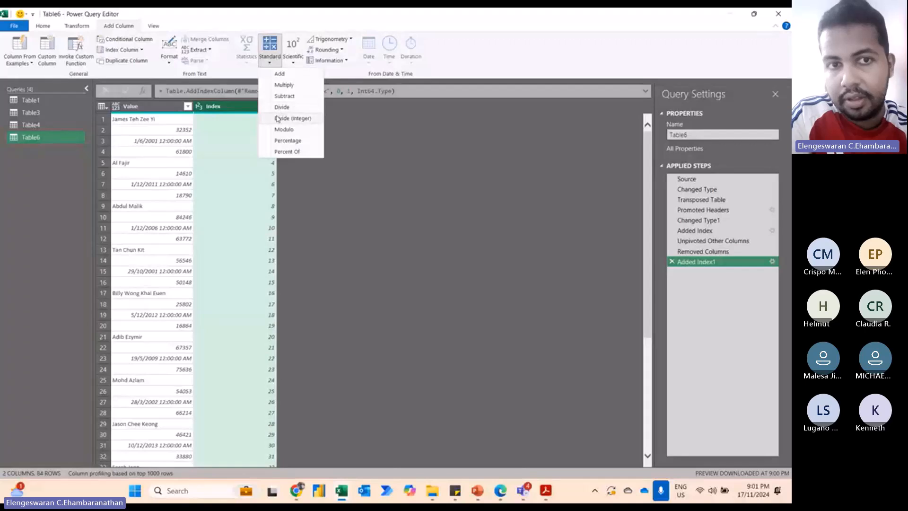
left_click(278, 118)
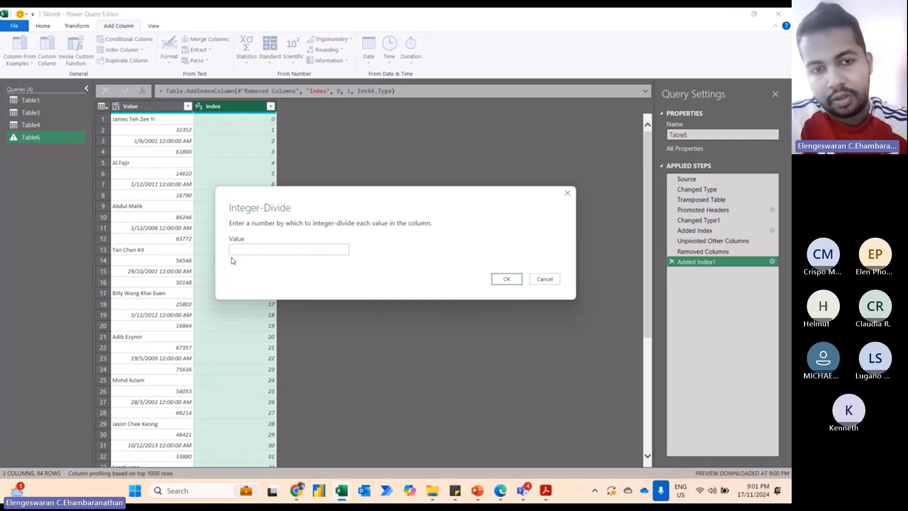
type("4")
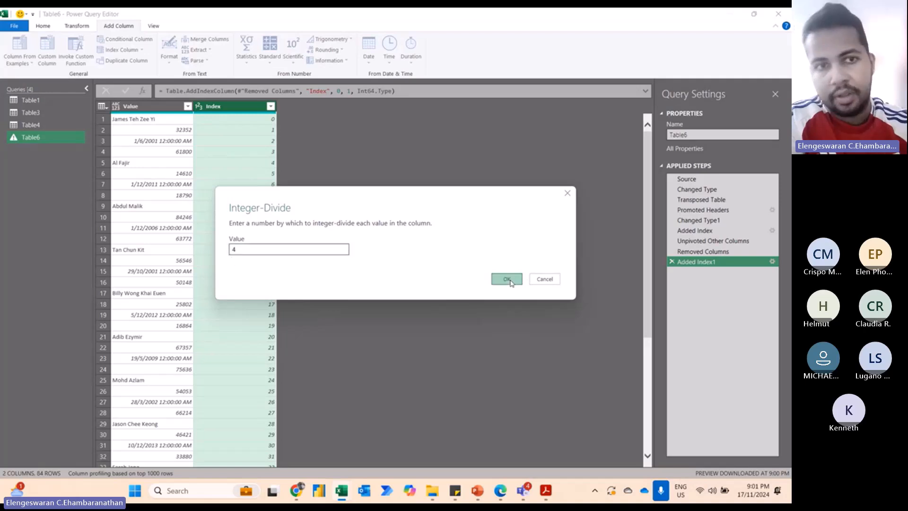
left_click(507, 279)
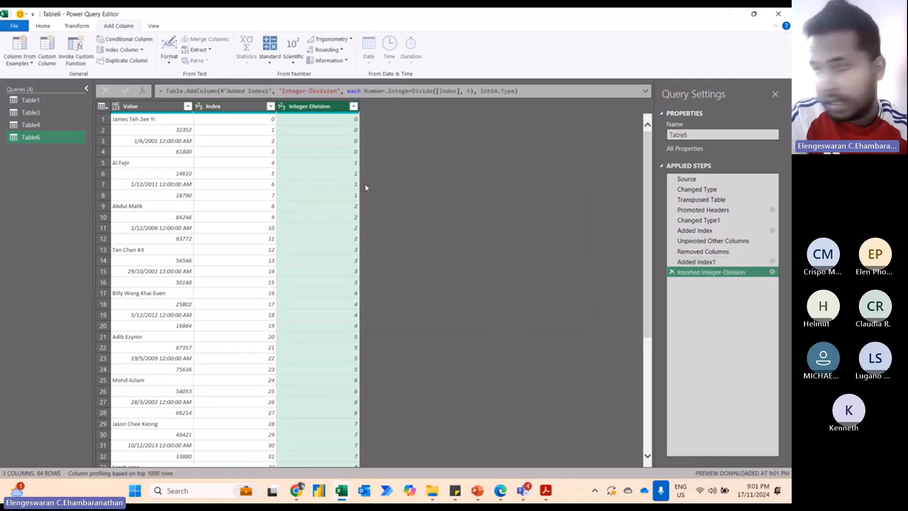
Transform the Index column into its modulo with the value 4
left_click(224, 105)
left_click(76, 25)
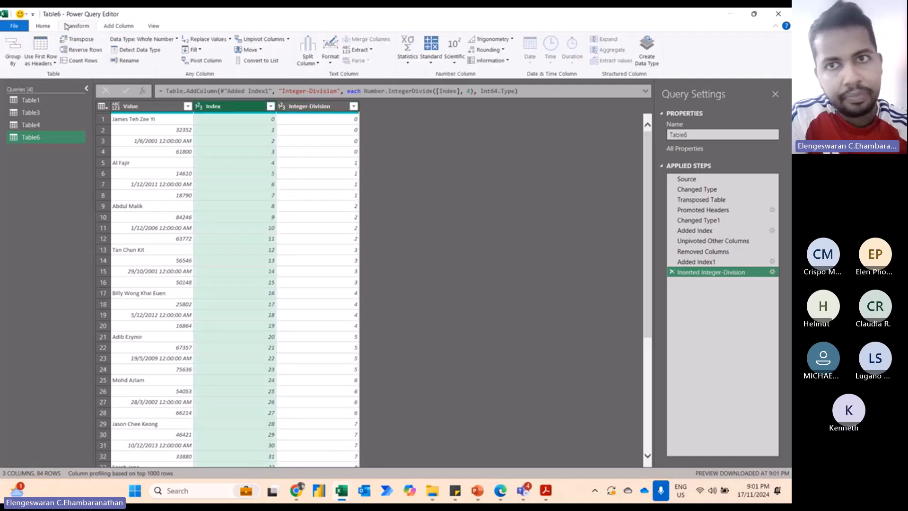
left_click(431, 61)
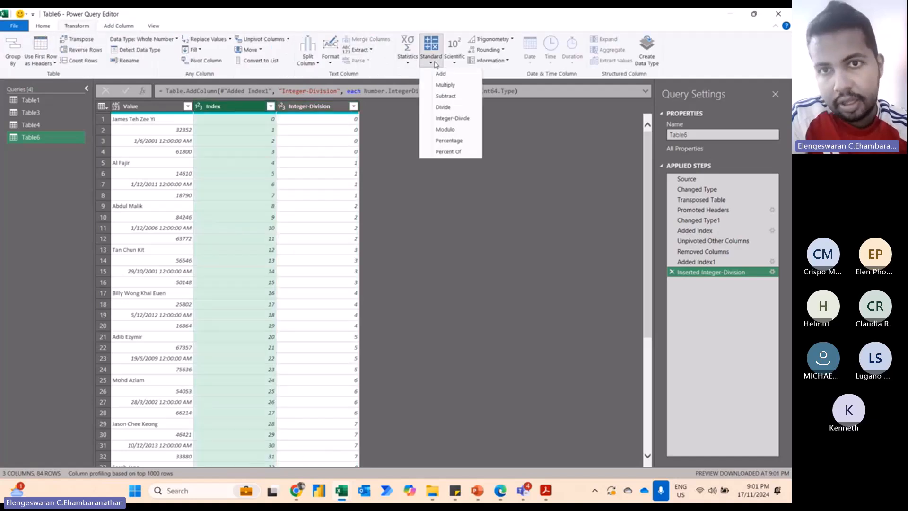
left_click(444, 134)
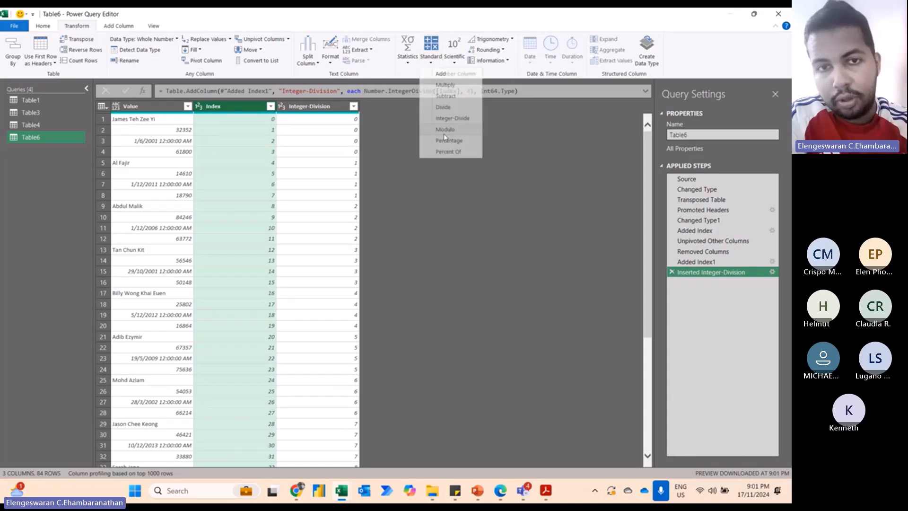
type("4")
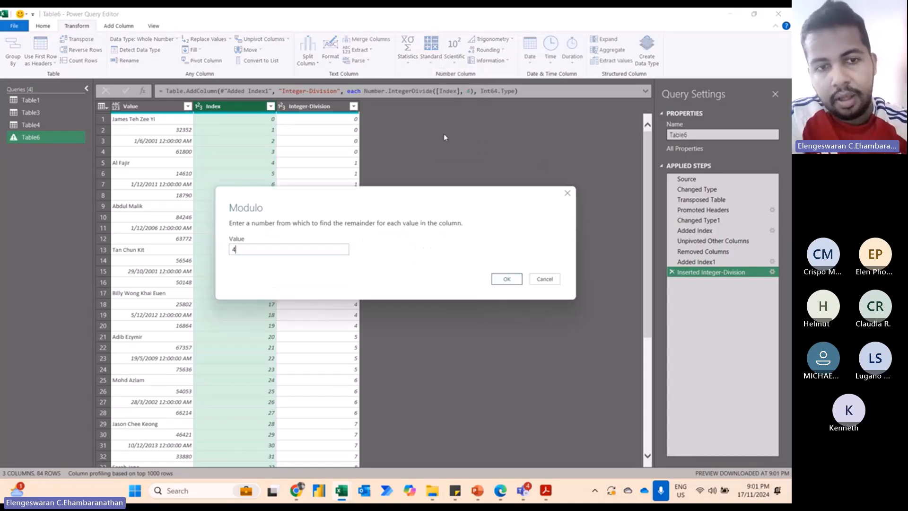
left_click(506, 279)
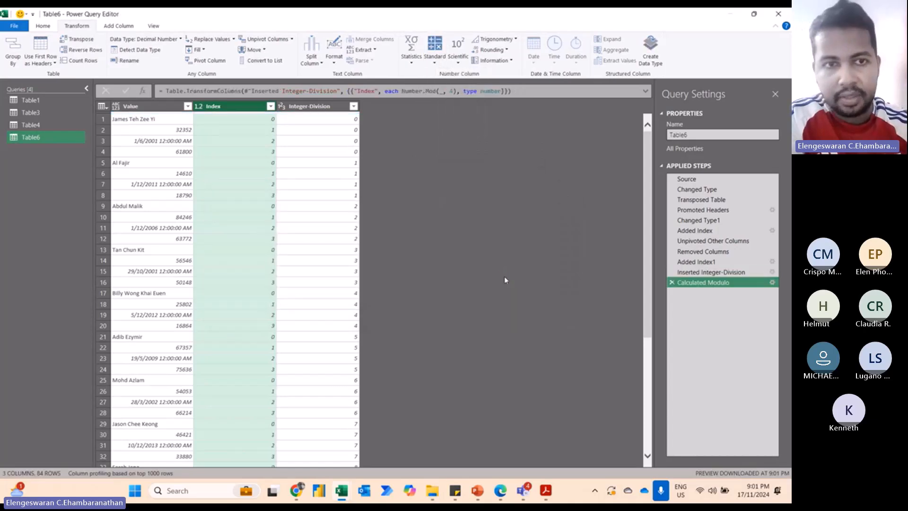
Compare the repeating Index remainders with the matching names, IDs and dates in the Value column
left_click(265, 122)
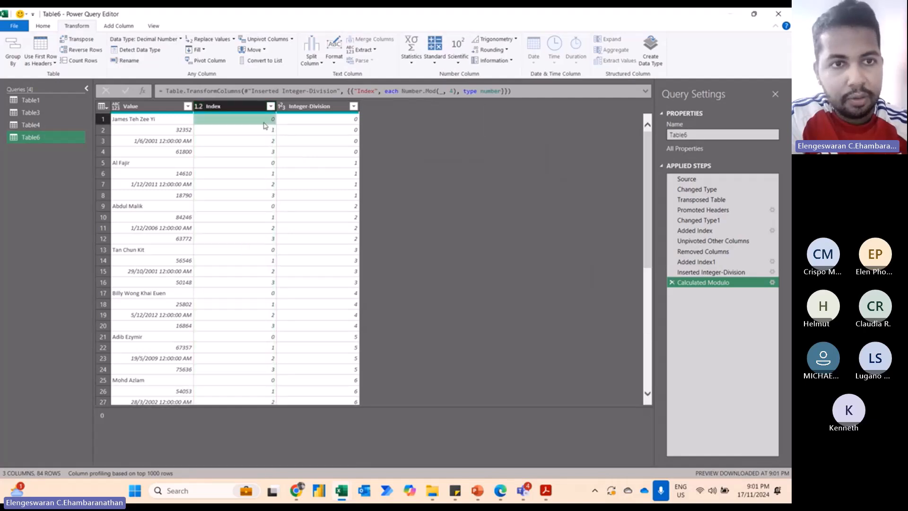
left_click(246, 166)
left_click(268, 176)
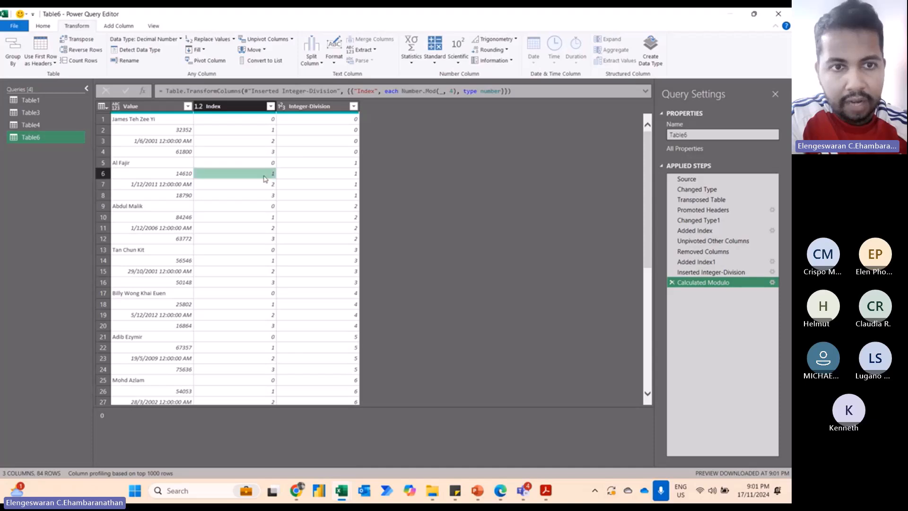
left_click(262, 219)
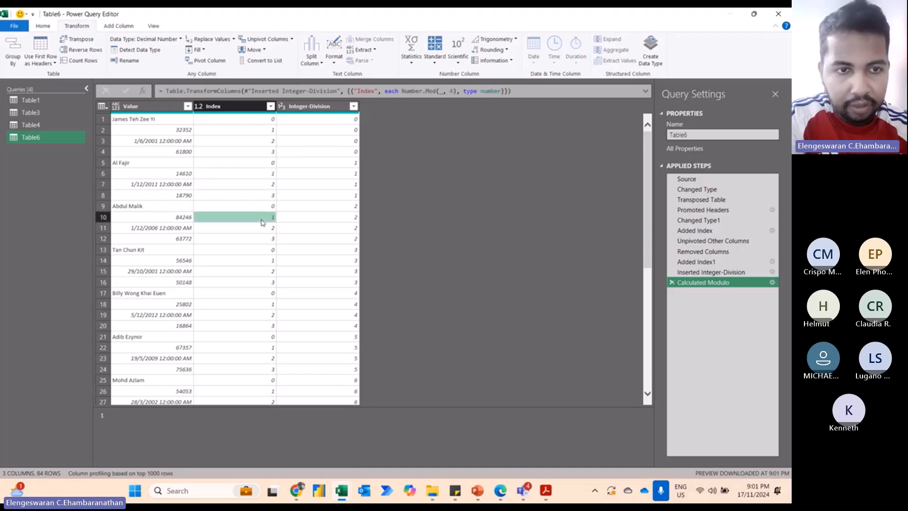
left_click(231, 229)
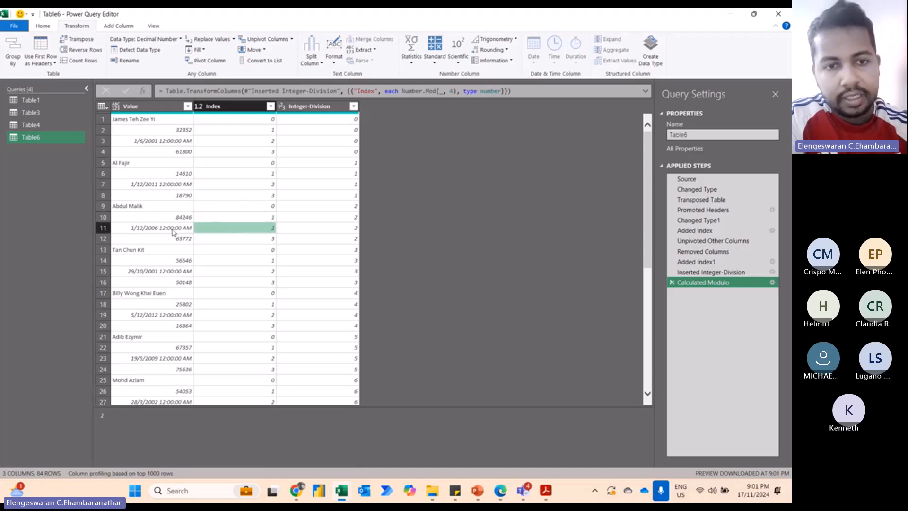
left_click(219, 273)
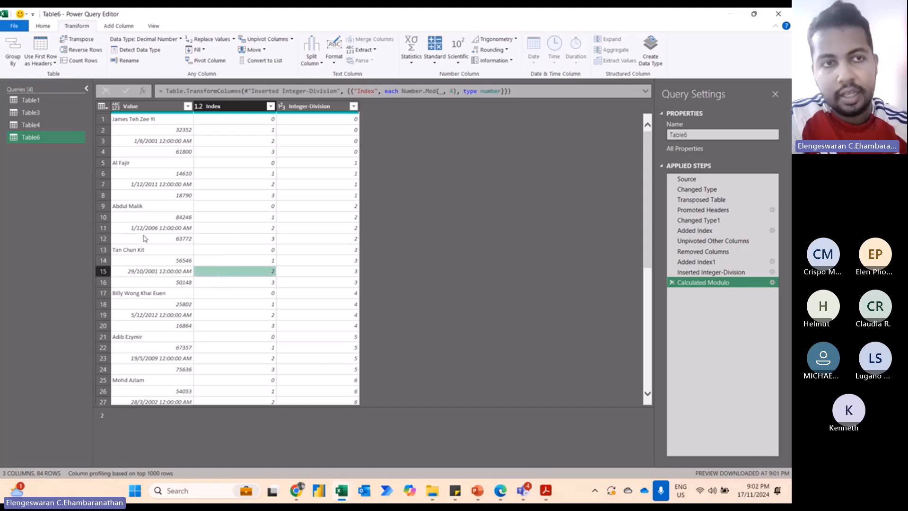
Pivot the Index column using Value as the values column with Don't Aggregate, and remove the Integer-Division column
left_click(215, 107)
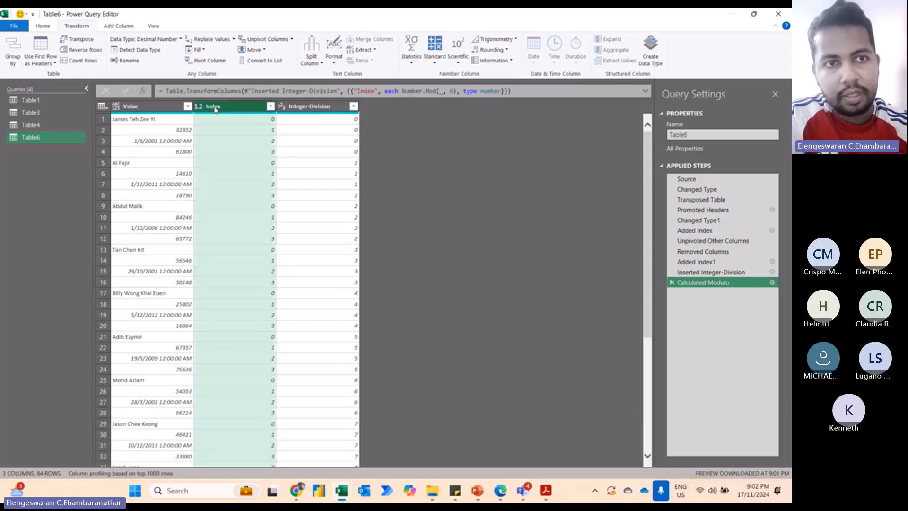
left_click(216, 61)
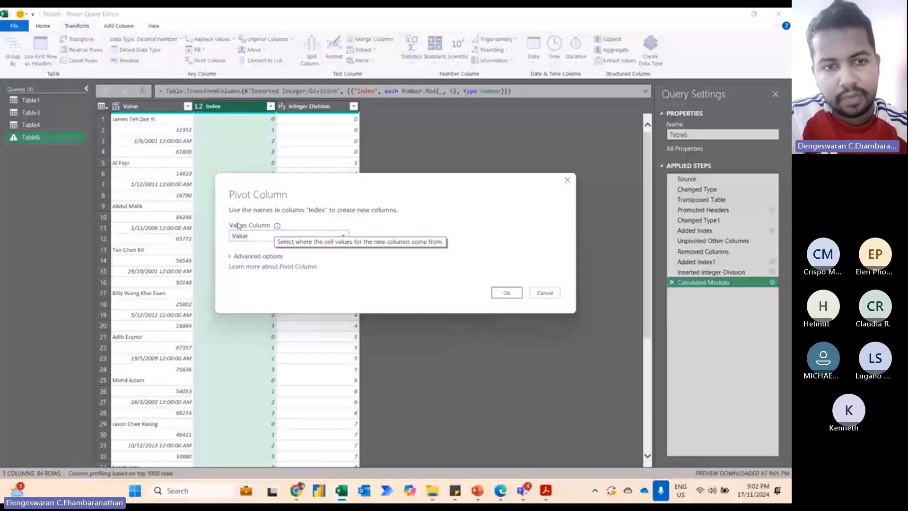
left_click(233, 257)
left_click(257, 278)
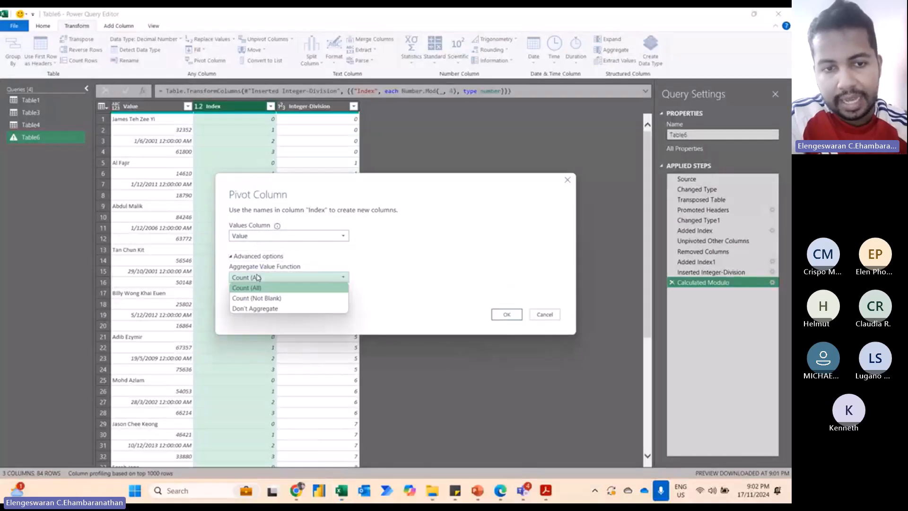
left_click(255, 308)
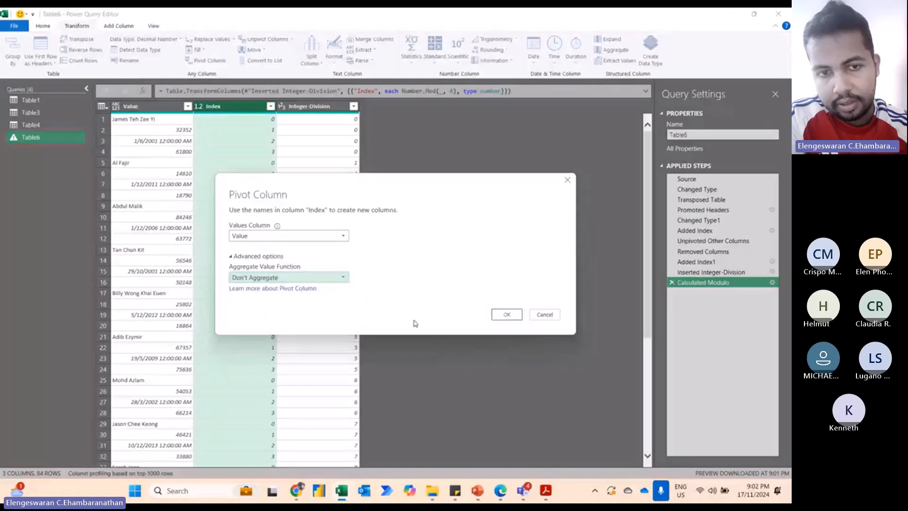
left_click(505, 314)
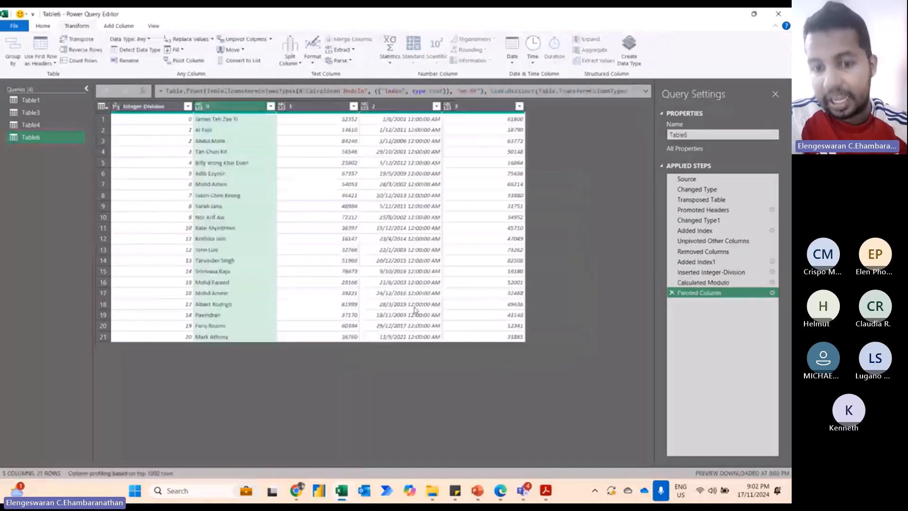
left_click(161, 107)
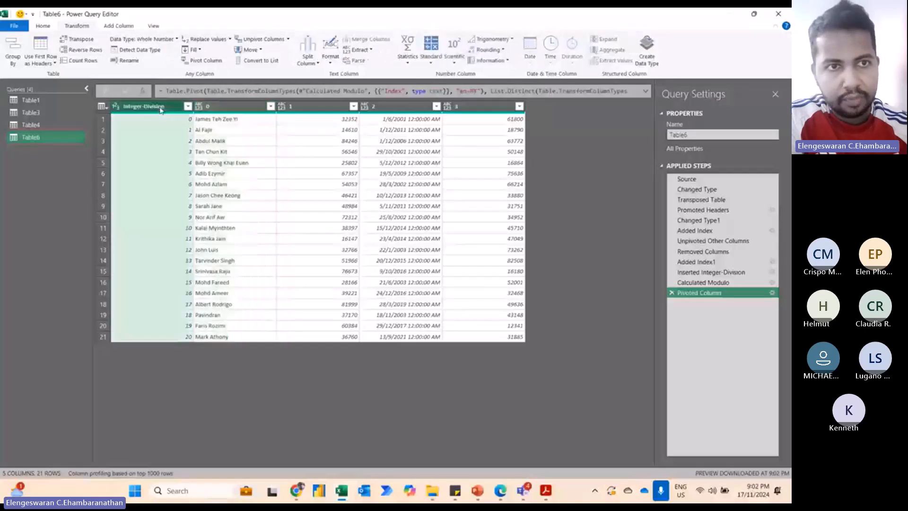
key("Delete")
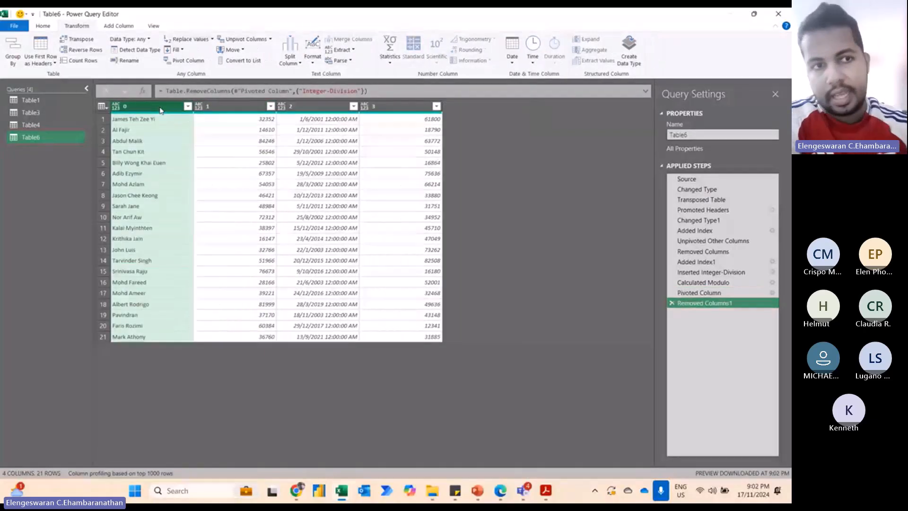
Rename column 0 as Name and column 1 as ID
double_click(135, 107)
type("Name")
key("Return")
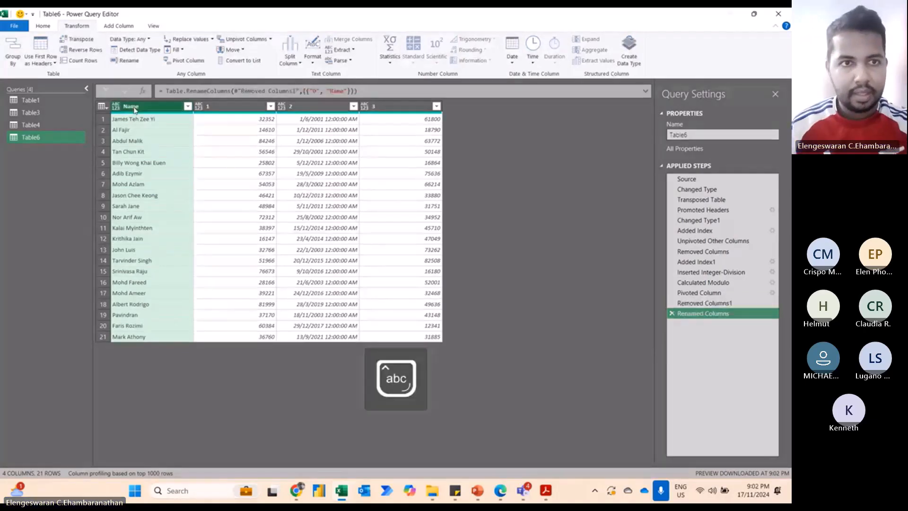
double_click(212, 107)
key("Caps_Lock")
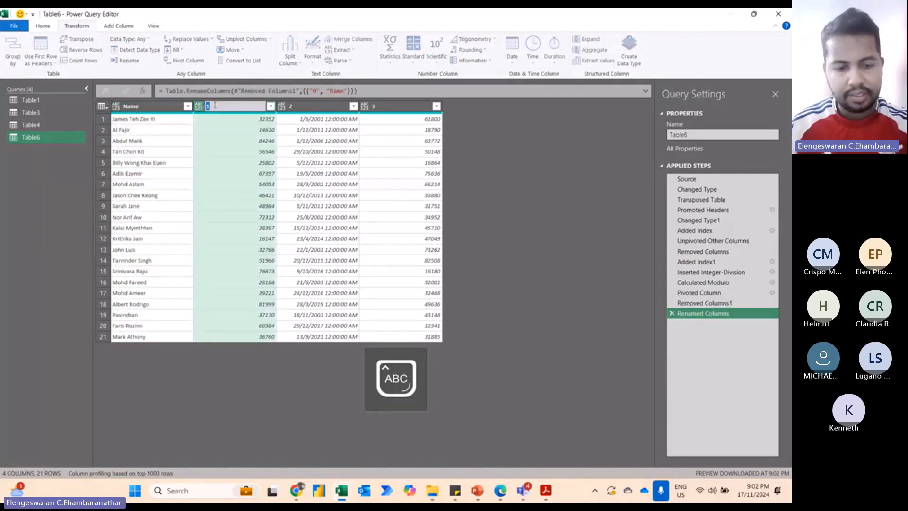
type("ID")
key("Return")
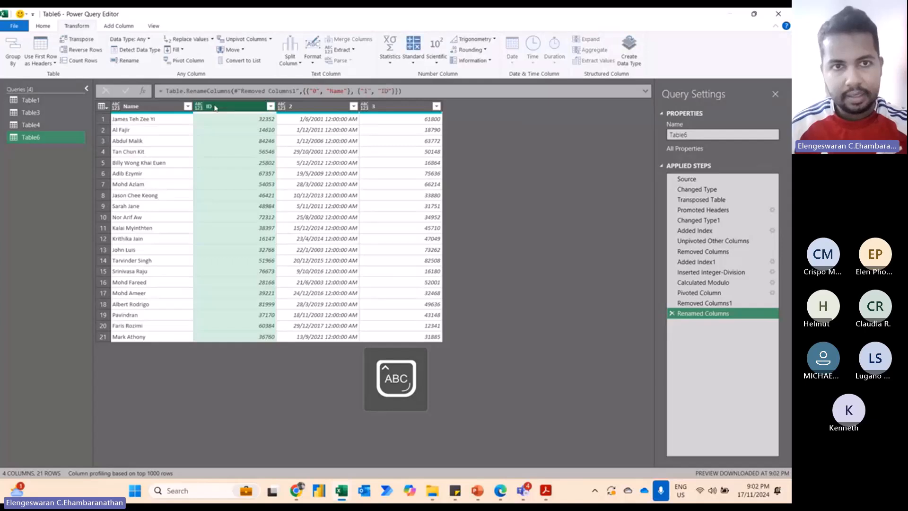
Rename column 2, which holds the dates, as Joined Date
double_click(293, 106)
key("BackSpace")
key("Caps_Lock")
key("Caps_Lock")
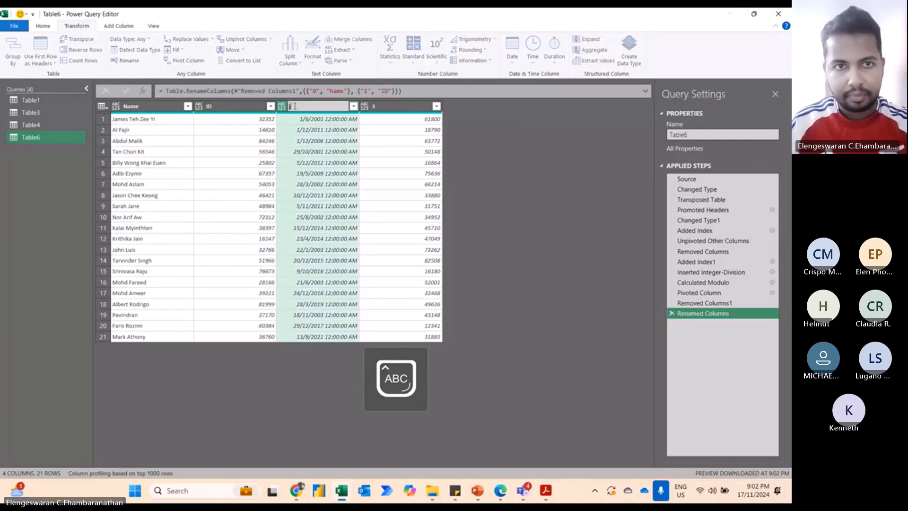
key("Caps_Lock")
type("Joined Date")
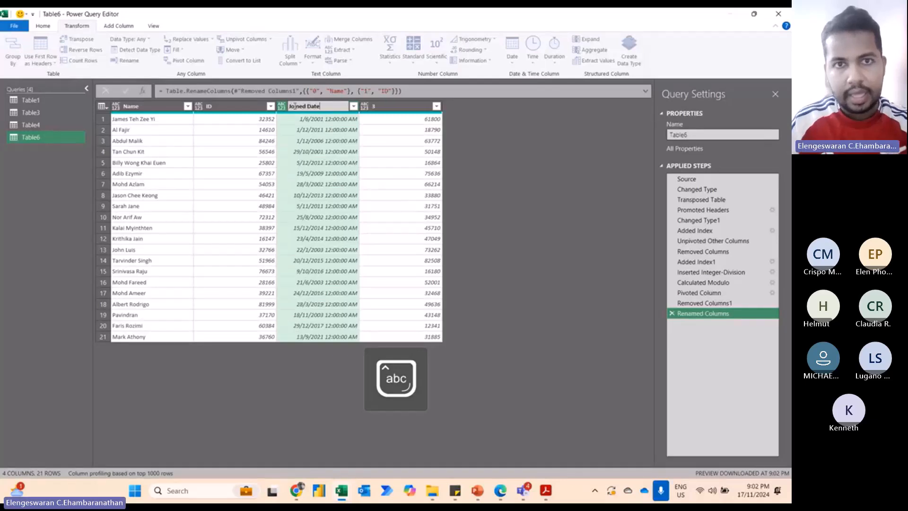
key("Return")
Rename column 3 as Amount
double_click(381, 107)
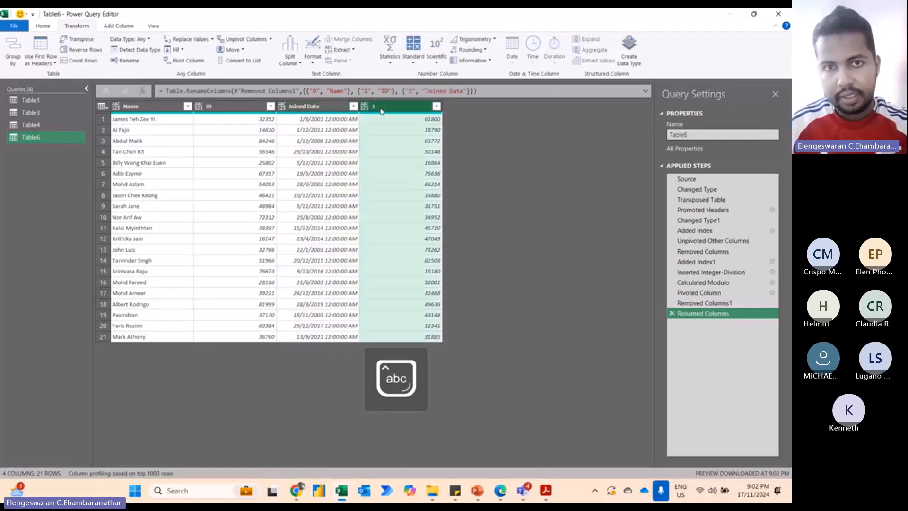
key("Caps_Lock")
type("A")
key("Caps_Lock")
type("mount")
key("Return")
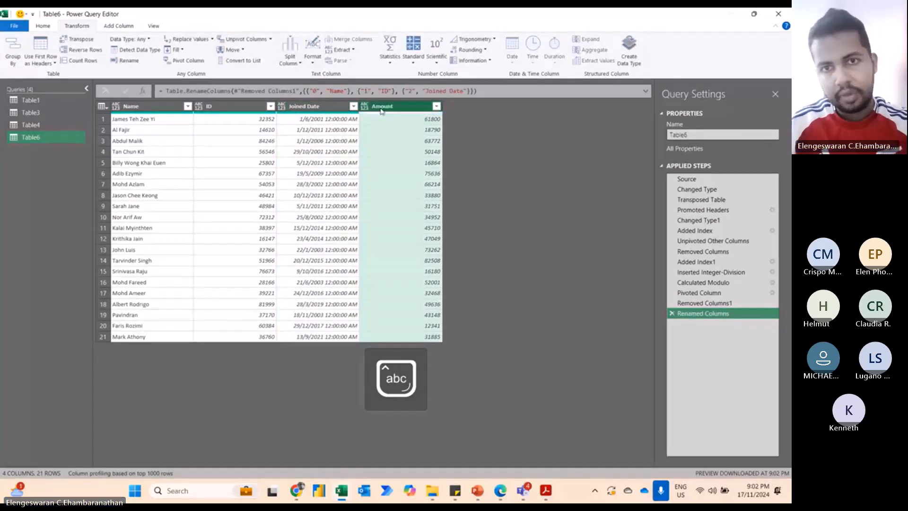
Set the Amount column's data type to Whole Number and rename the column as Salary
left_click(364, 106)
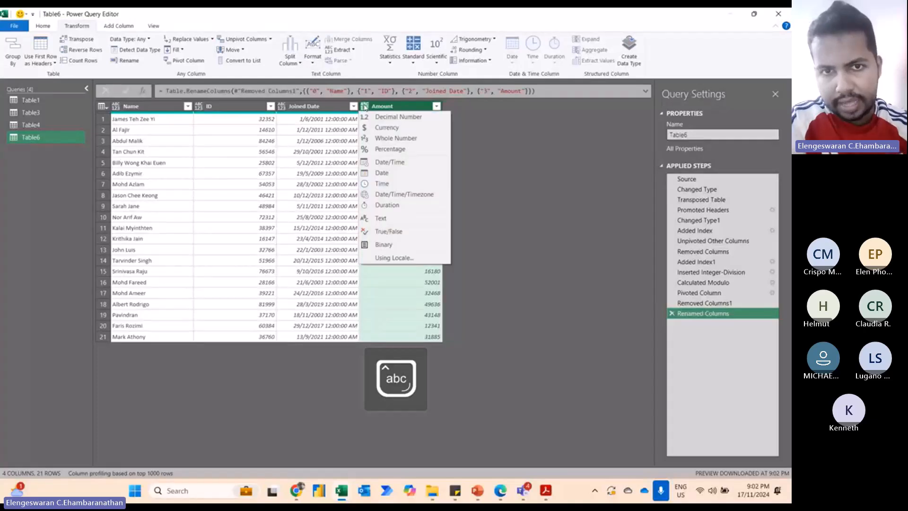
left_click(401, 138)
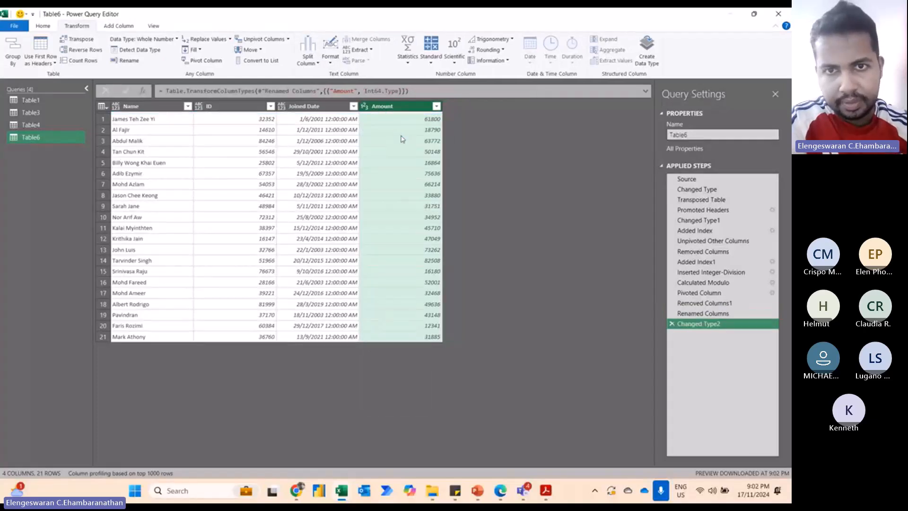
double_click(404, 108)
type("Salary")
key("Return")
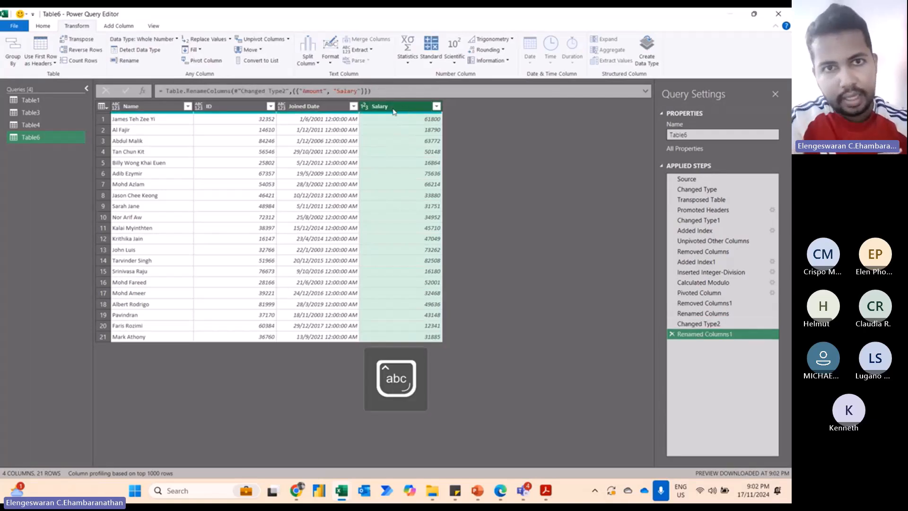
Set the data types of Joined Date to Date, ID to Whole Number and Name to Text
left_click(281, 106)
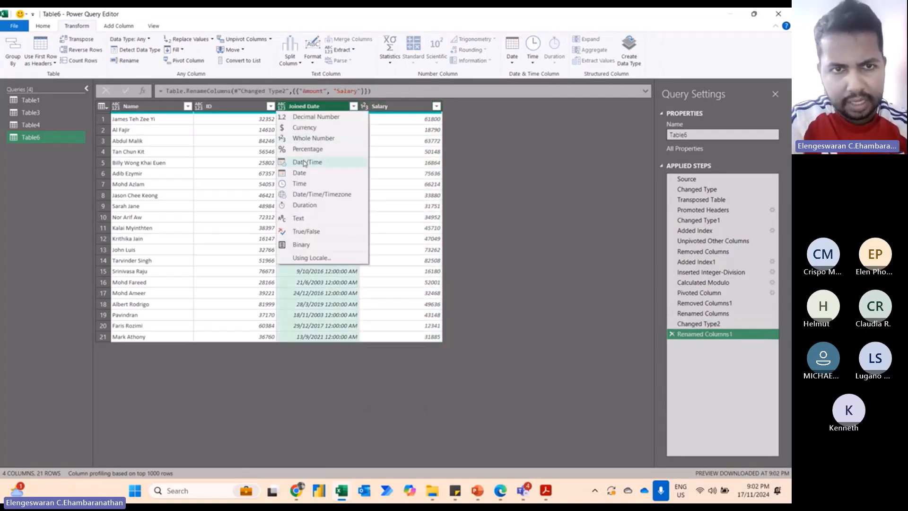
left_click(302, 173)
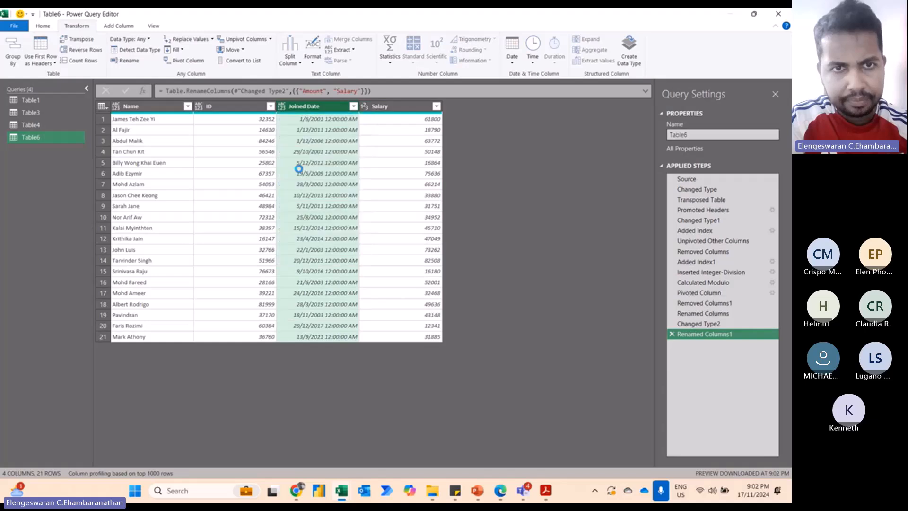
left_click(198, 106)
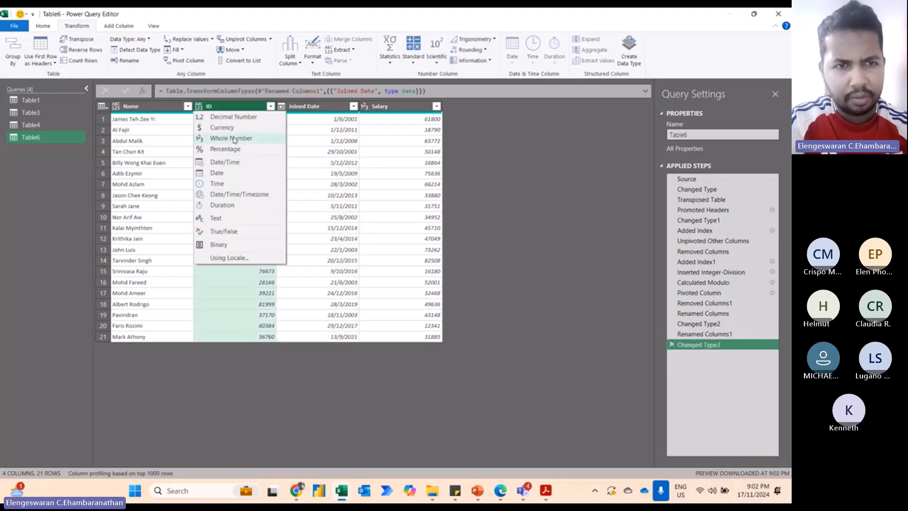
left_click(233, 138)
left_click(118, 107)
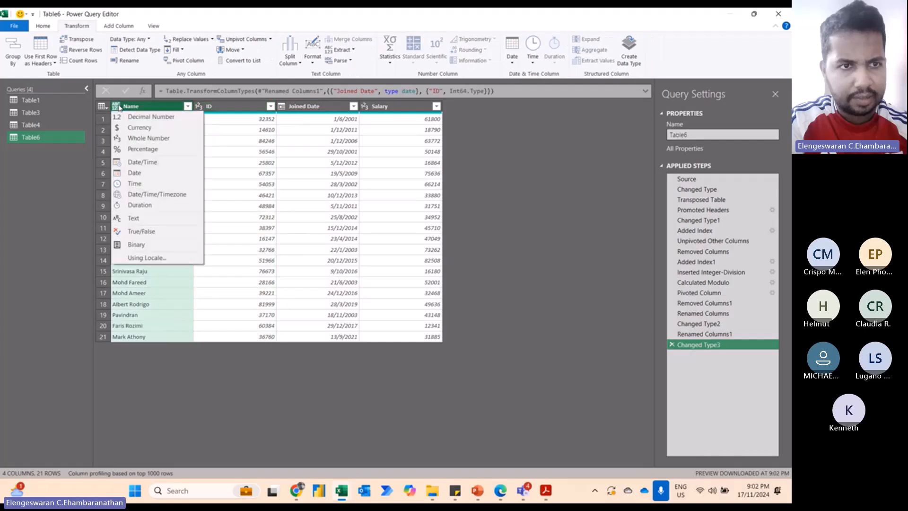
left_click(135, 220)
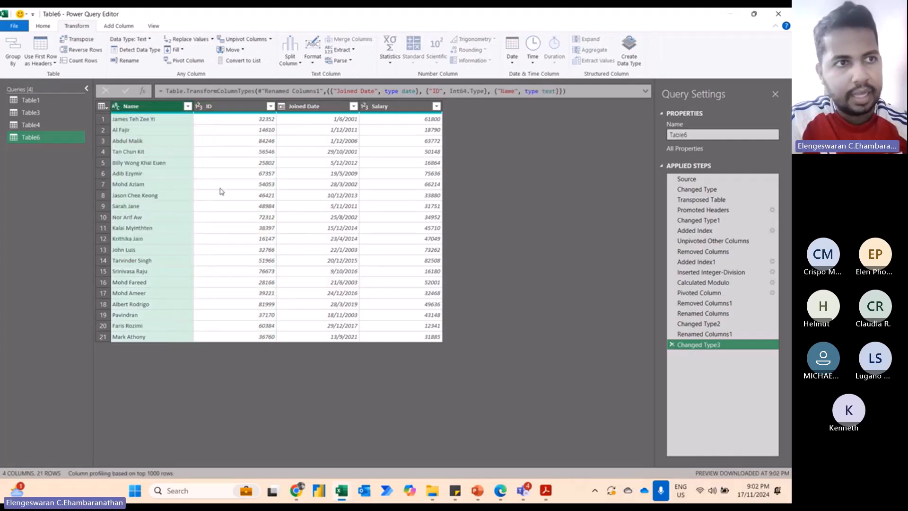
Close and load the reshaped query into the workbook and compare it with the Level 1 source table
left_click(42, 28)
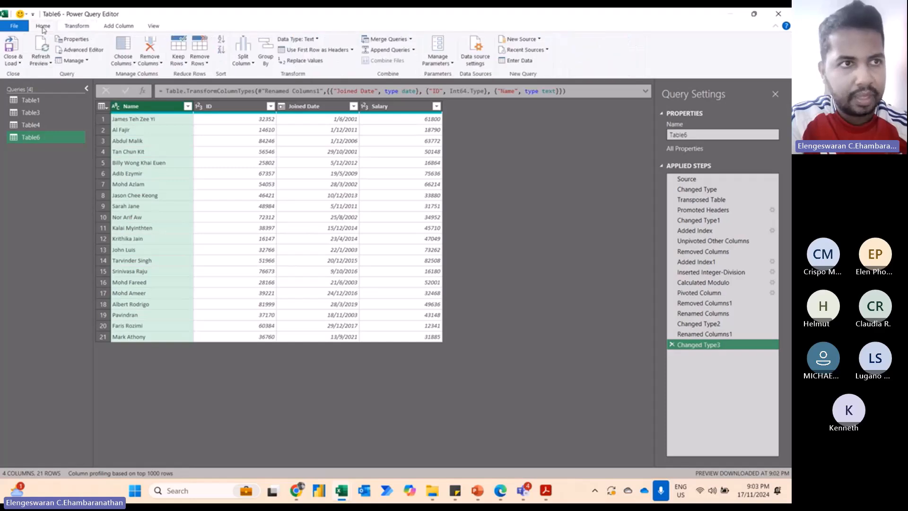
left_click(13, 43)
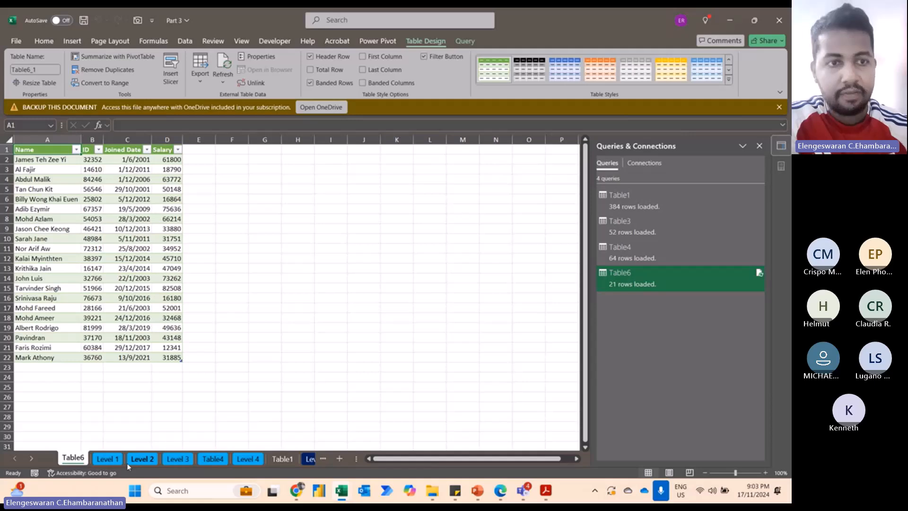
left_click(108, 458)
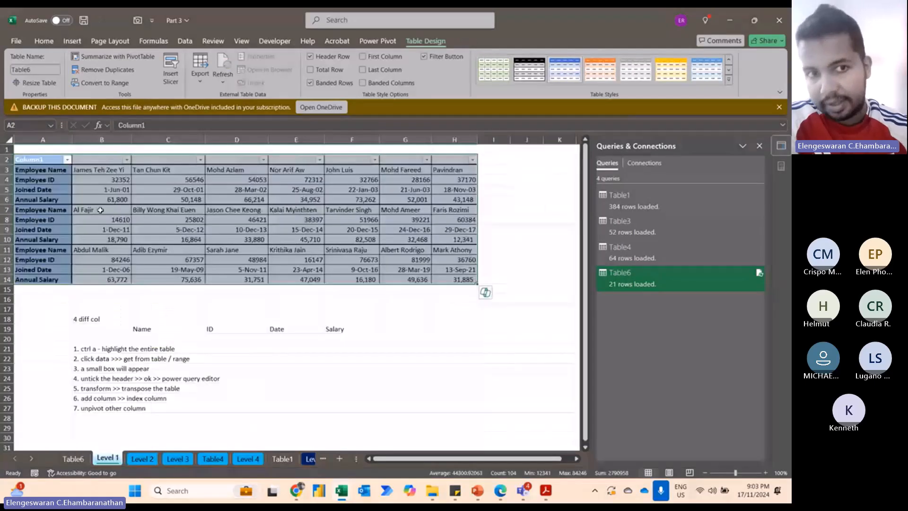
left_click(85, 458)
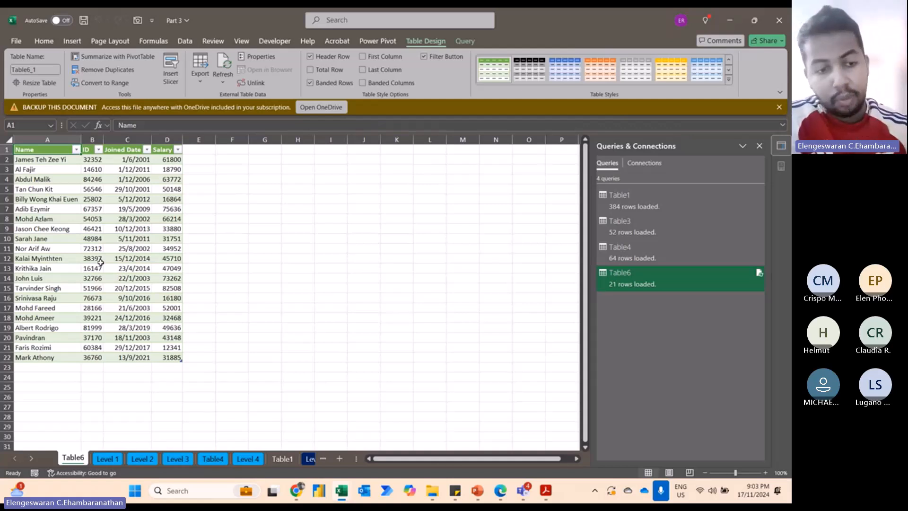
Examine the Repairing Work, Details and repeated Date and Client columns on the Level 2 sheet
left_click(142, 458)
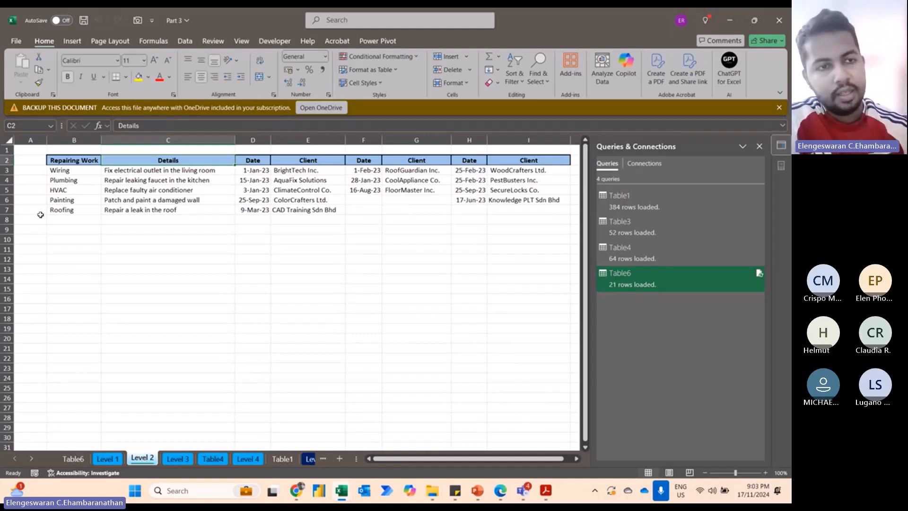
left_click(65, 160)
left_click_drag(65, 159, 72, 278)
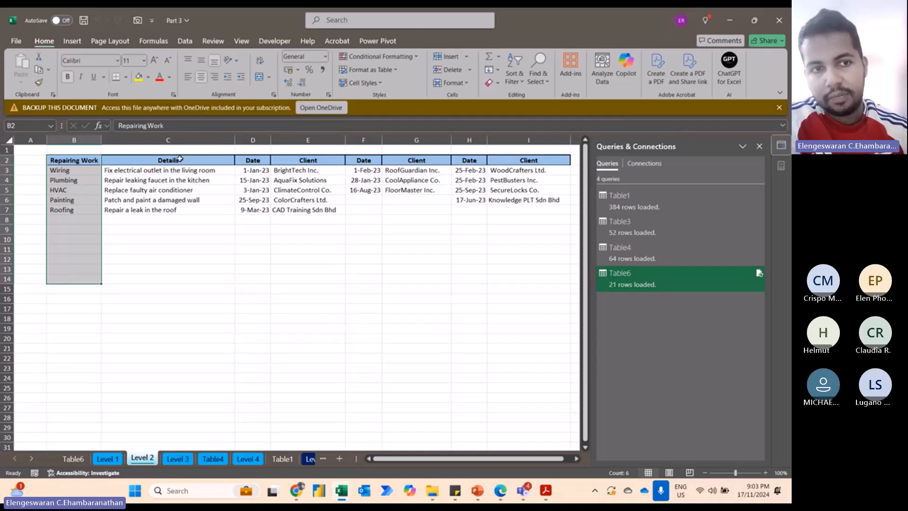
left_click_drag(181, 159, 187, 305)
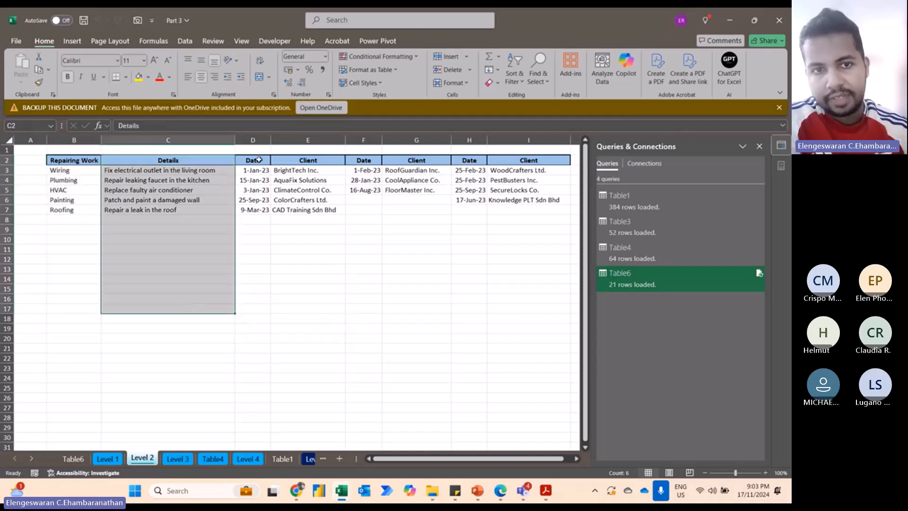
left_click_drag(255, 160, 263, 289)
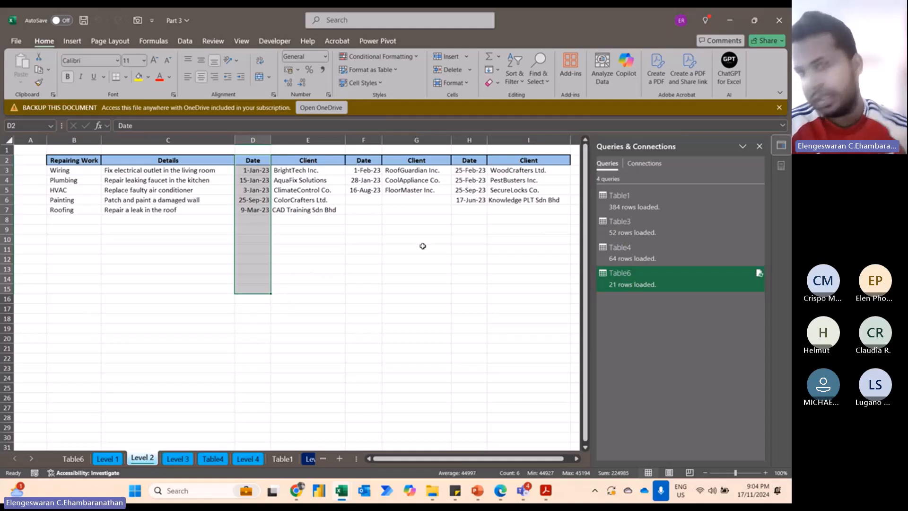
left_click(192, 190)
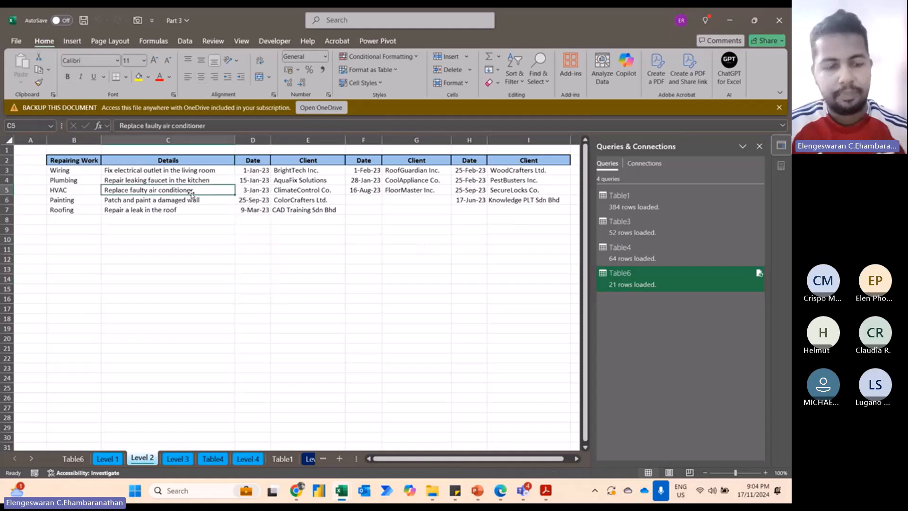
Copy written steps 1 to 4 from the Level 1 sheet into the Level 2 sheet starting at cell C14
left_click(109, 459)
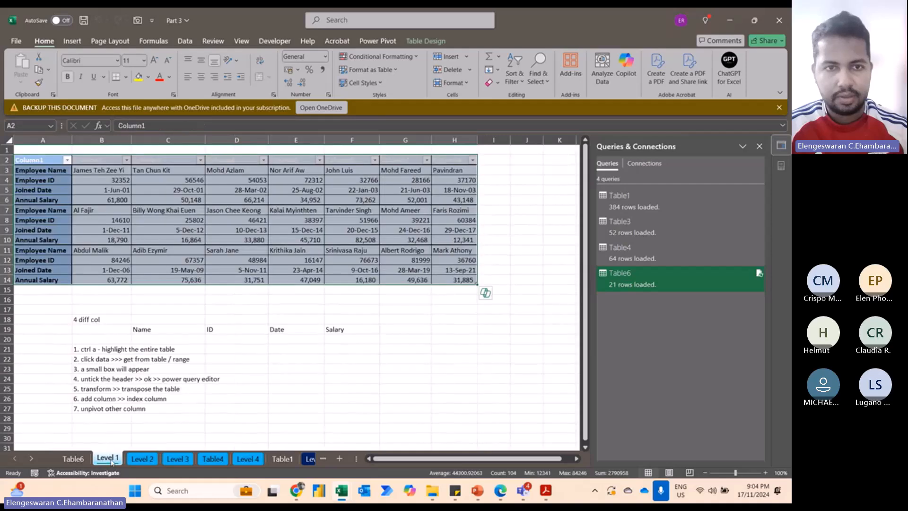
left_click_drag(98, 347, 96, 378)
key("ctrl+c")
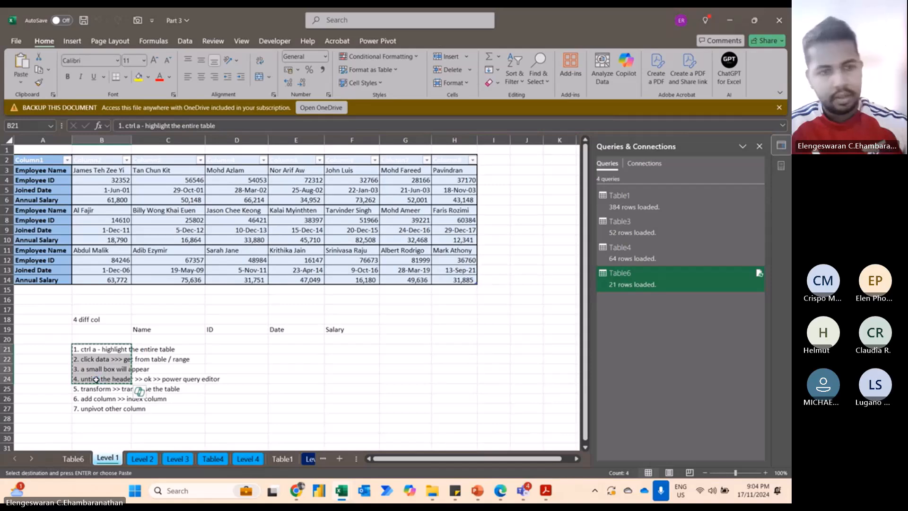
left_click(139, 457)
left_click(127, 278)
key("ctrl+v")
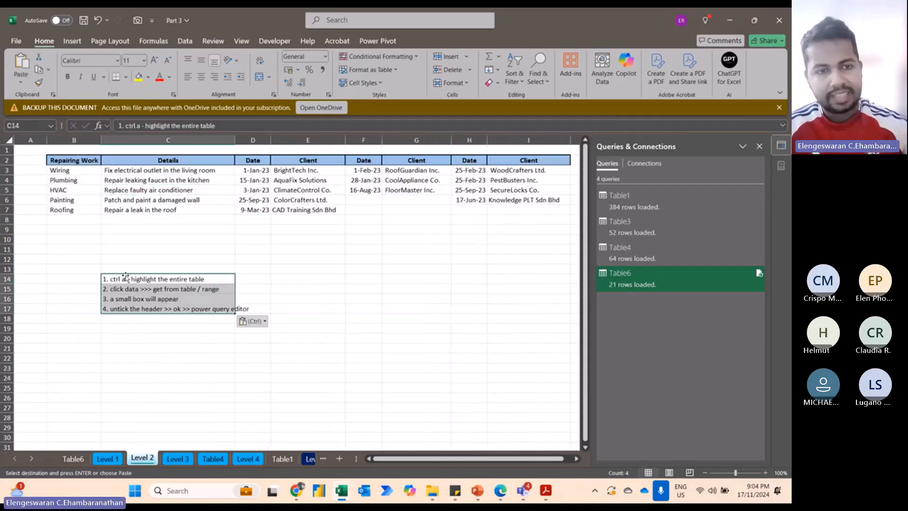
left_click(113, 310)
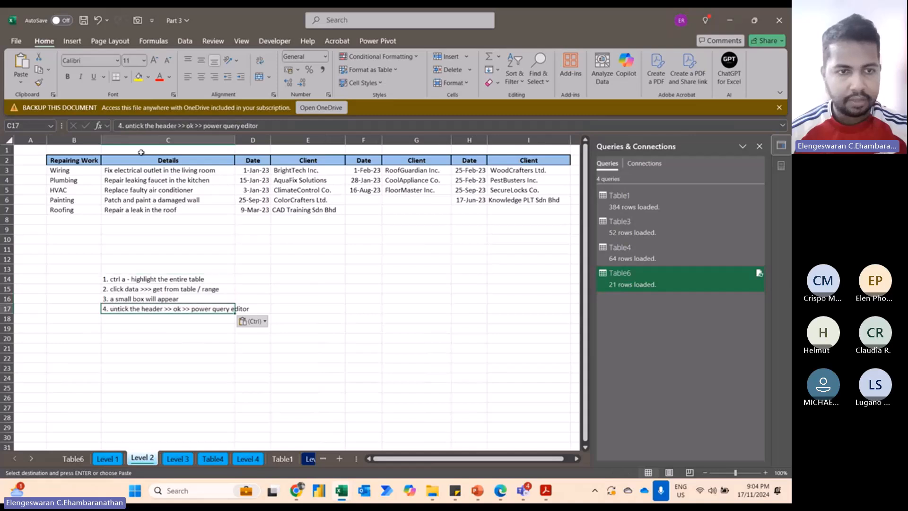
Correct written step 4 in cell C17 to read "4. tick the header >> ok >> power query editor"
left_click(131, 126)
key("BackSpace")
key("BackSpace")
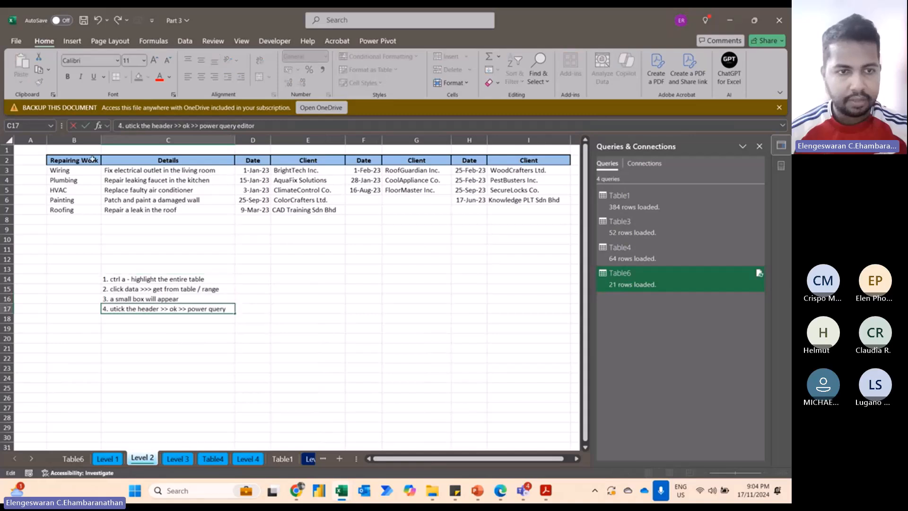
key("Return")
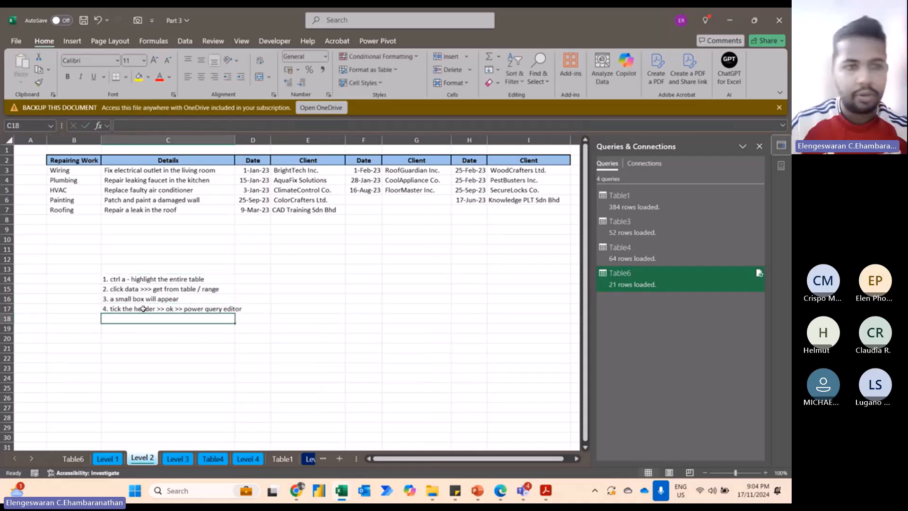
Load the whole Level 2 repair table into the Power Query Editor as a table with headers
left_click(124, 163)
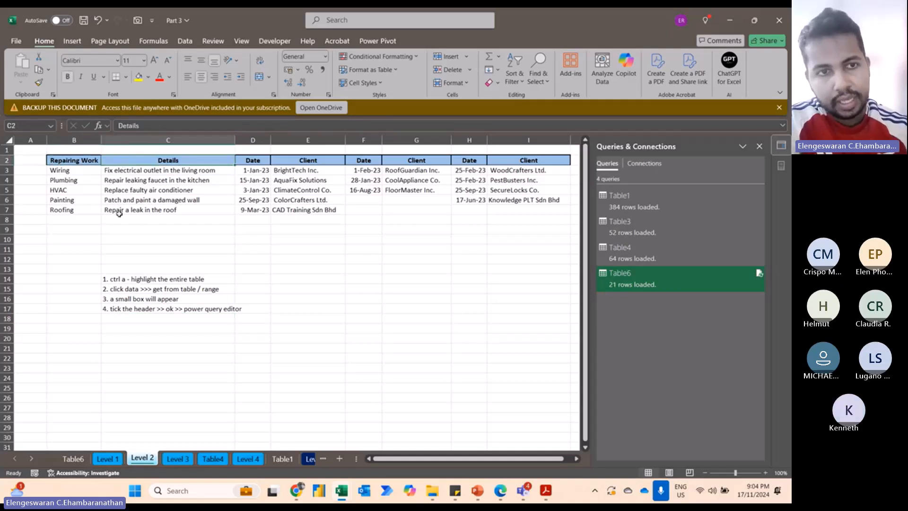
key("ctrl+a")
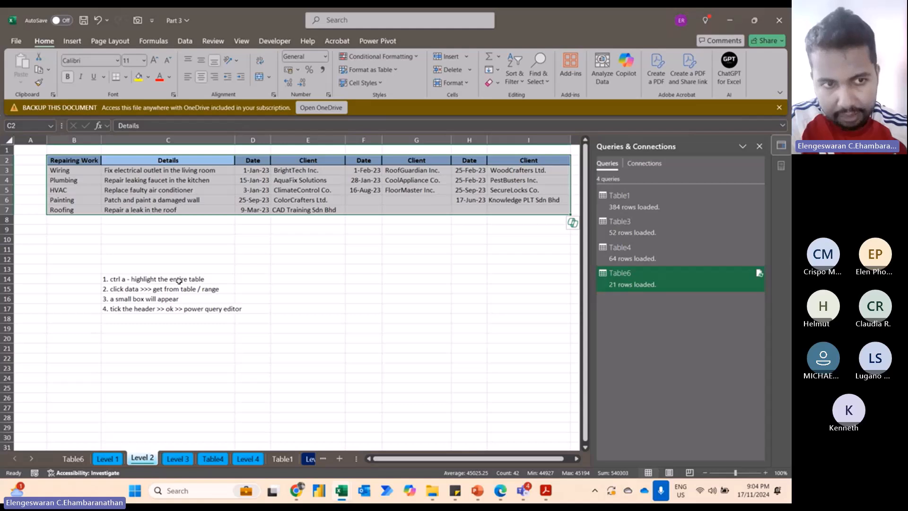
left_click(182, 42)
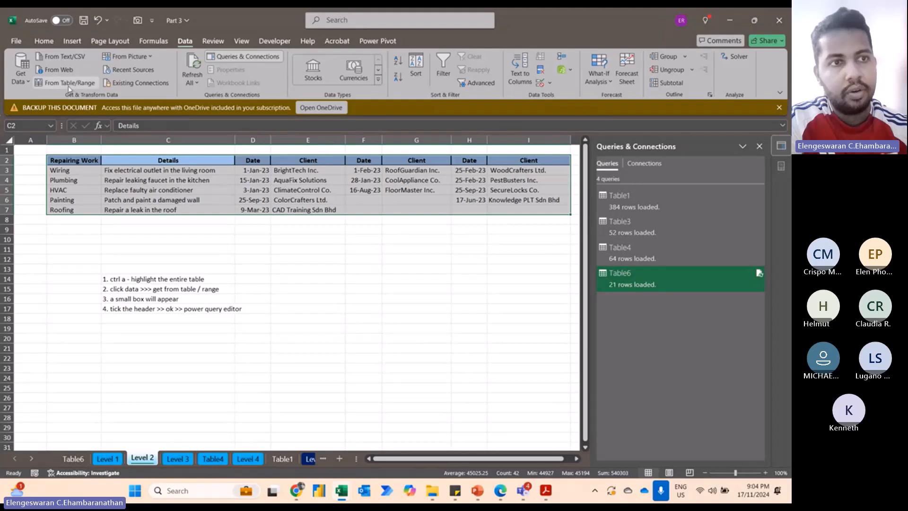
left_click(64, 84)
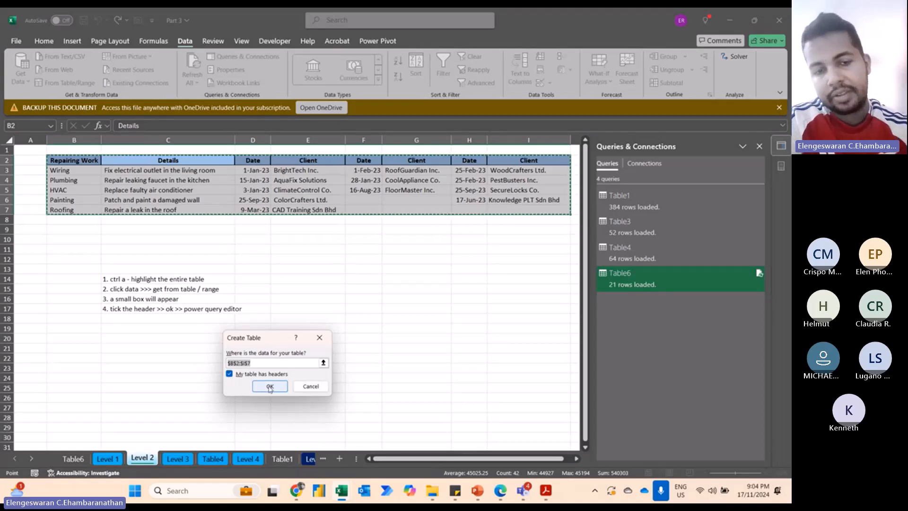
left_click(270, 386)
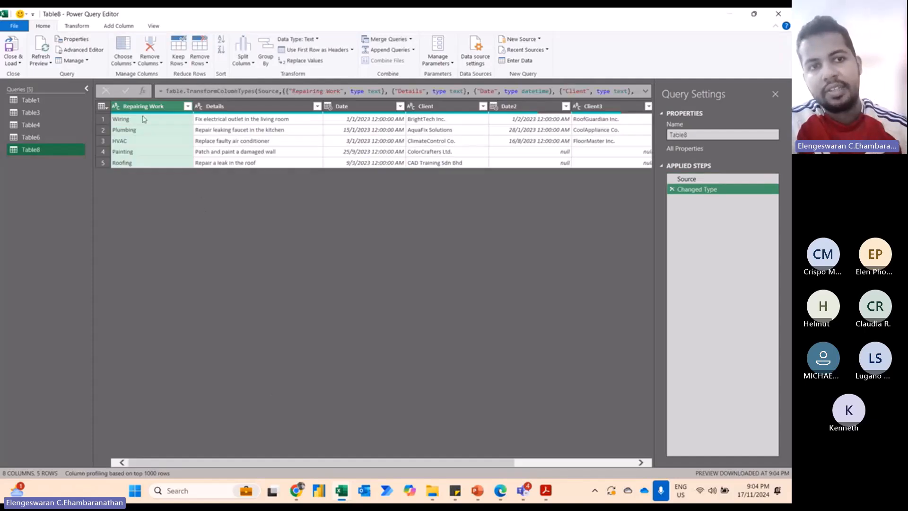
Replace the sticky note's contents with "4 columns" and the list "1. repair", "2. details", "3. date", "4. client"
left_click(220, 107, "shift")
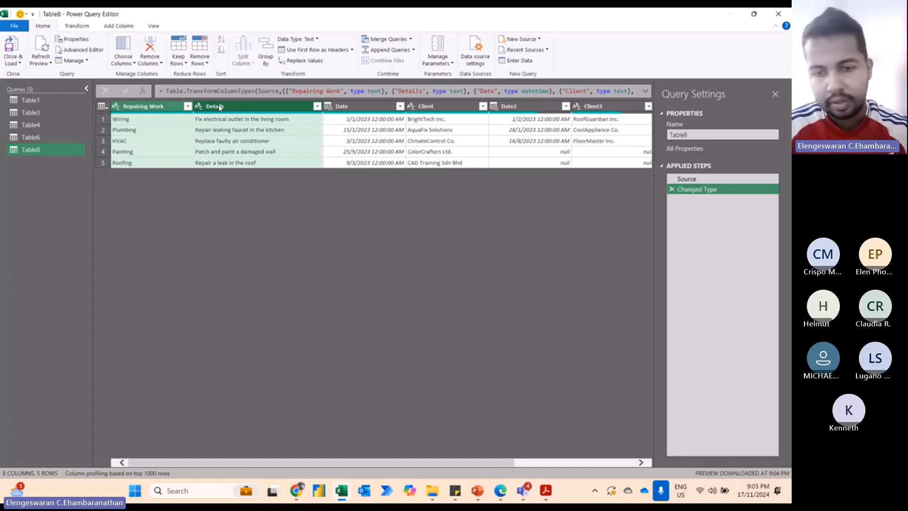
left_click(455, 491)
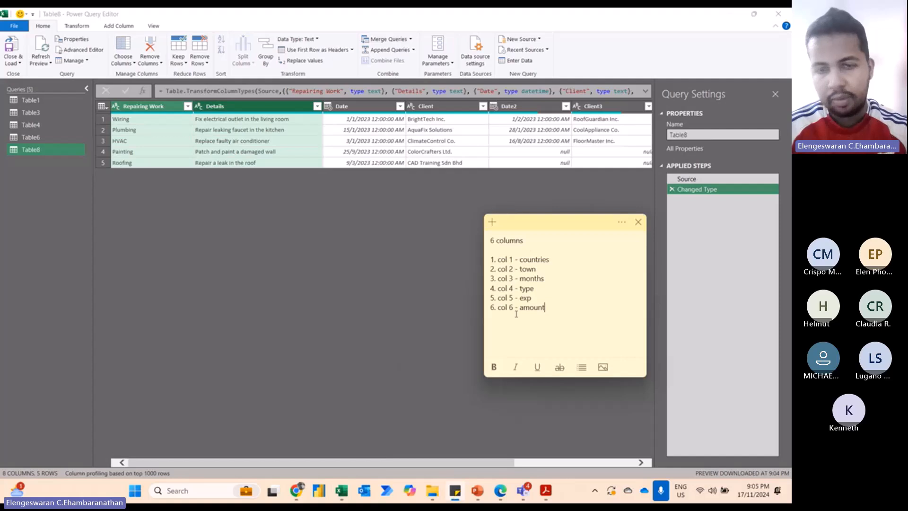
key("ctrl+a")
type("4 columns")
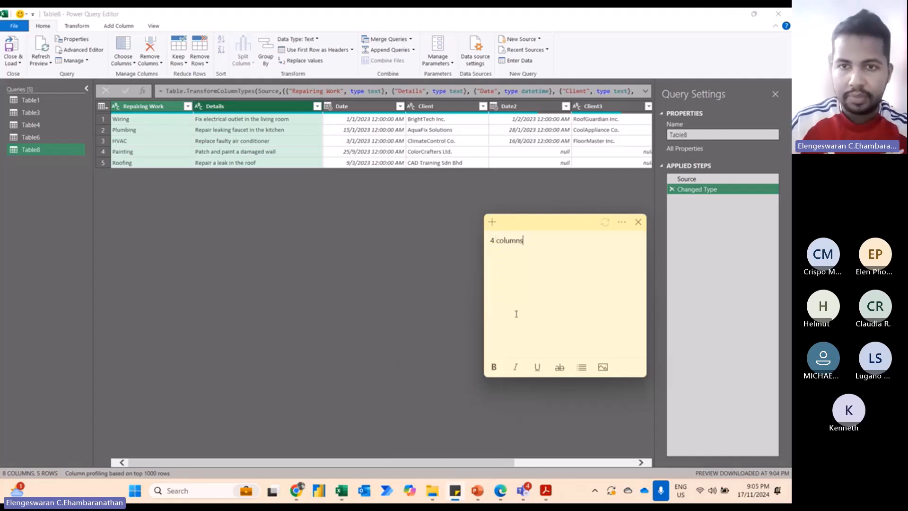
key("Return")
type("1. repair")
key("Return")
type("2. de")
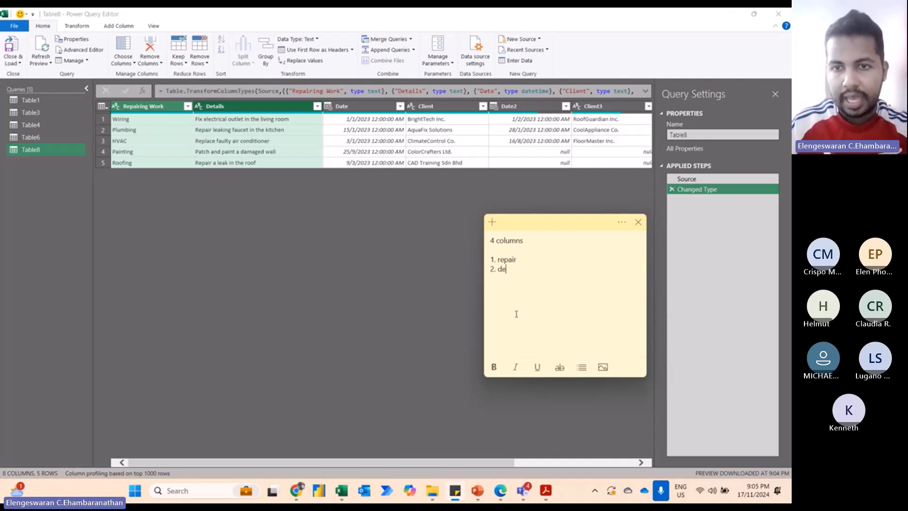
type("tails")
key("Return")
type("3. date")
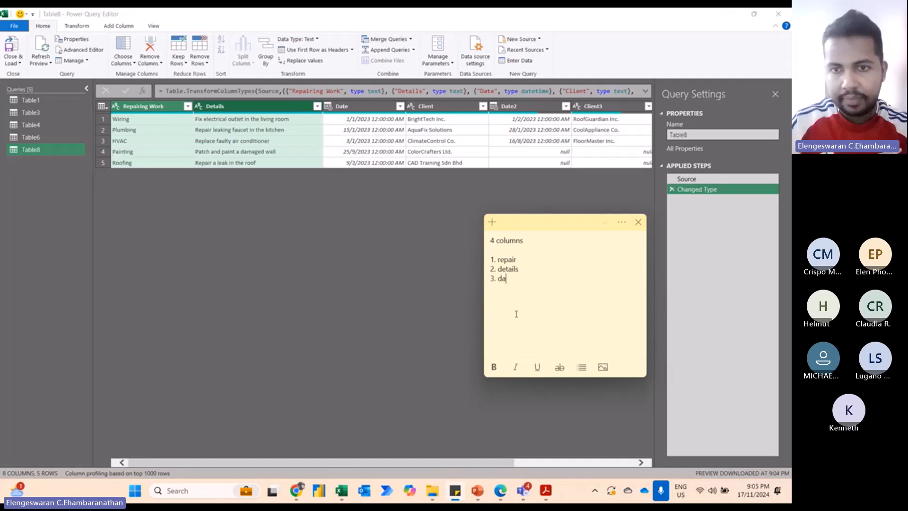
key("Return")
type("4. cl")
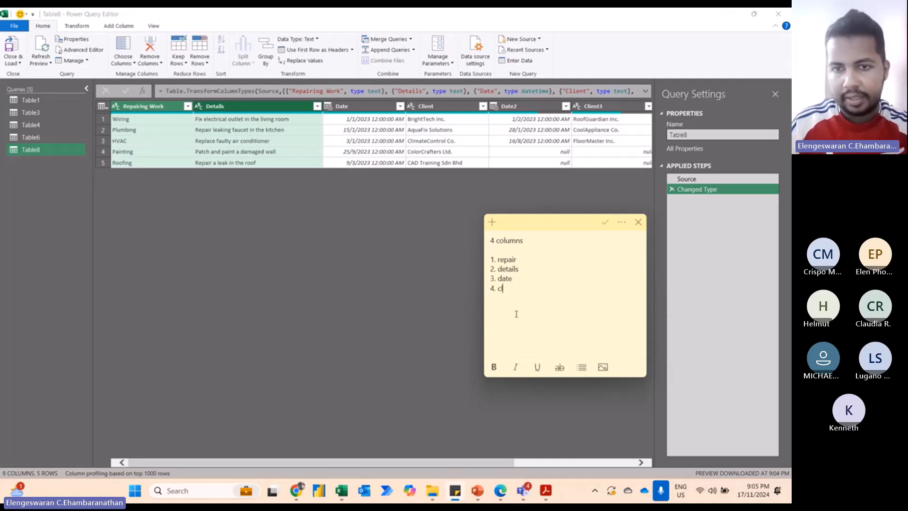
type("ient")
Unpivot all columns other than Repairing Work and Details
left_click(364, 109)
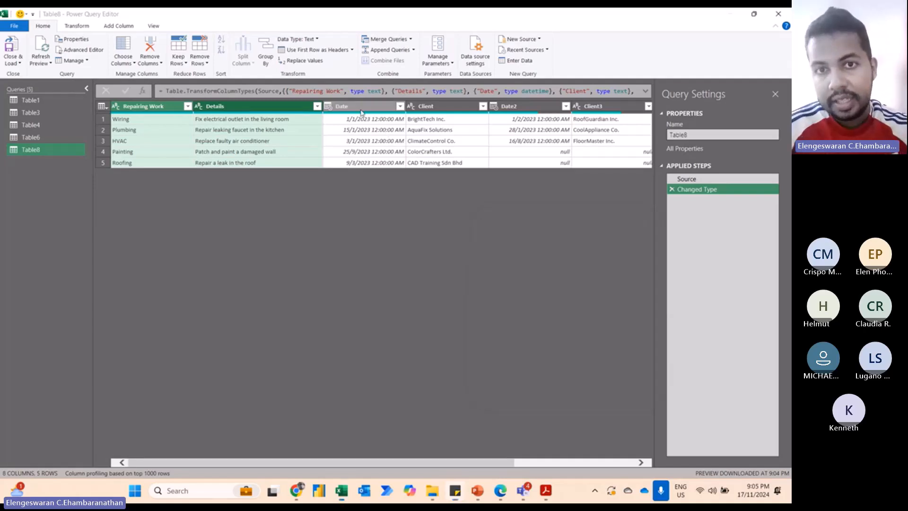
left_click(423, 110)
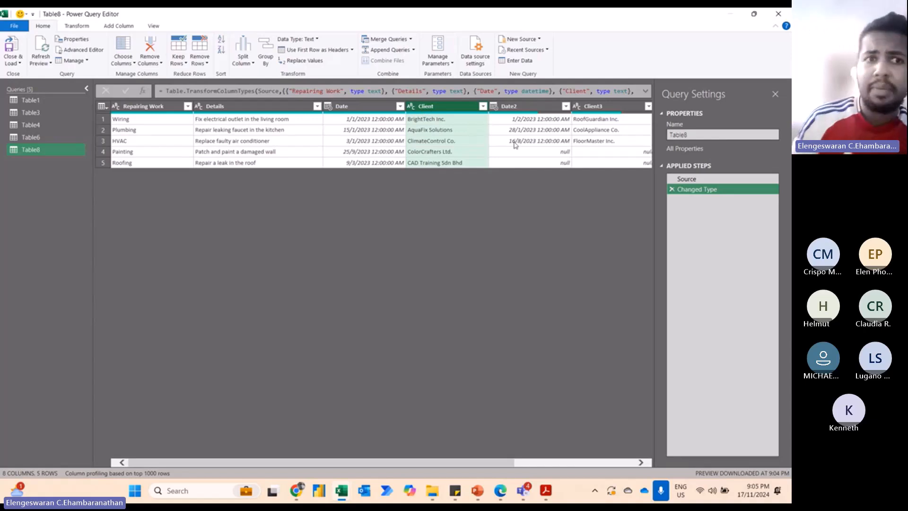
scroll(515, 145, "right", 3)
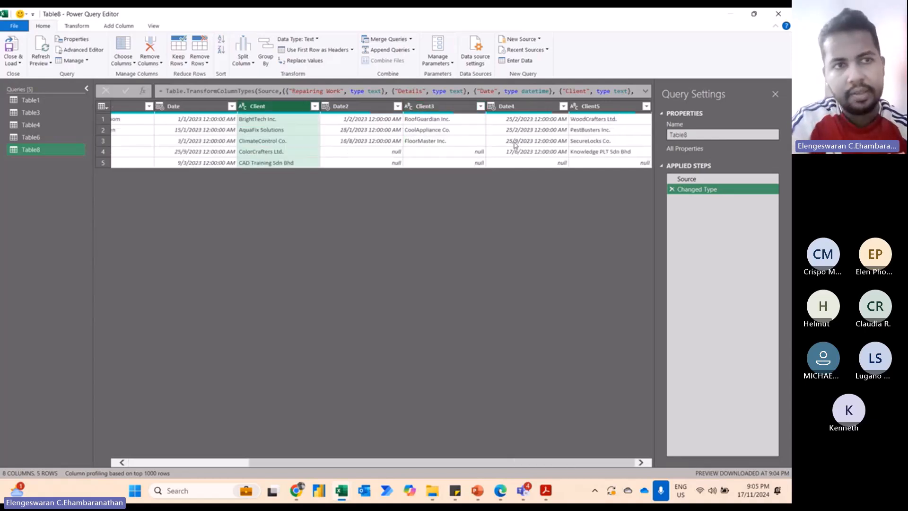
scroll(515, 145, "left", 3)
left_click(143, 106)
left_click(214, 109, "ctrl")
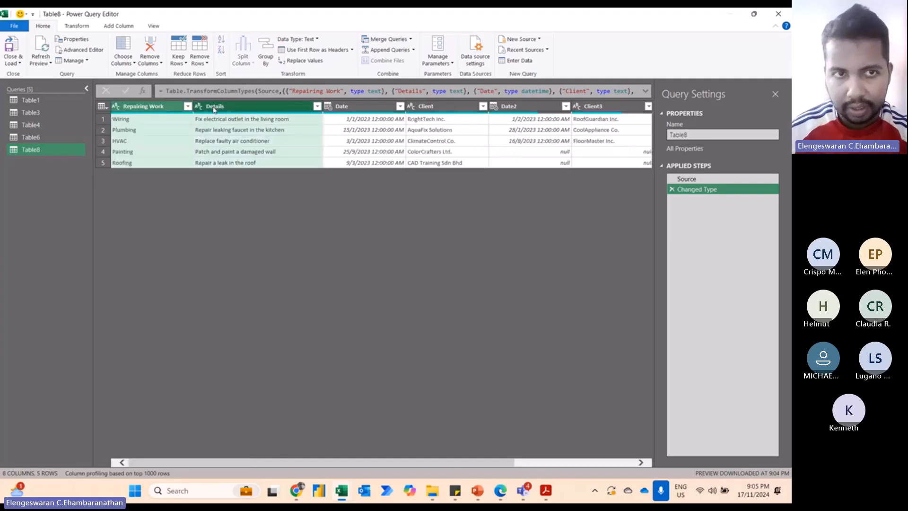
right_click(214, 109)
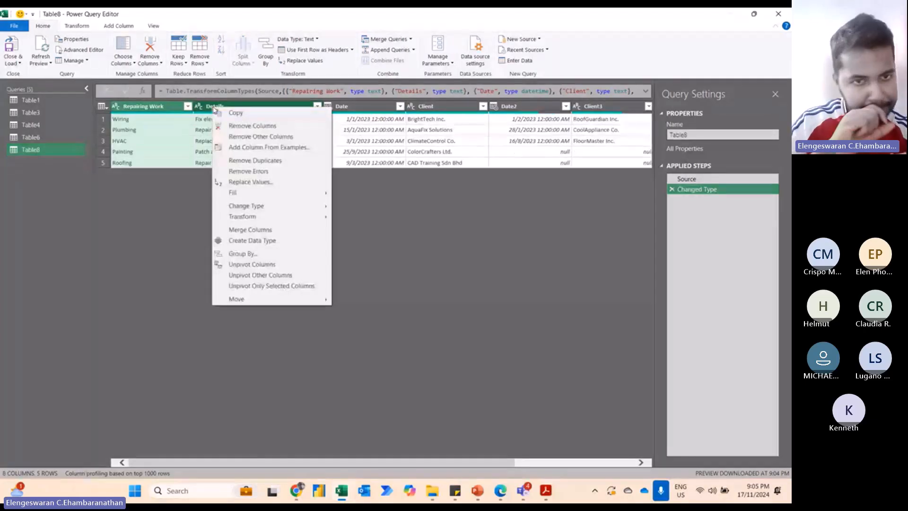
left_click(259, 276)
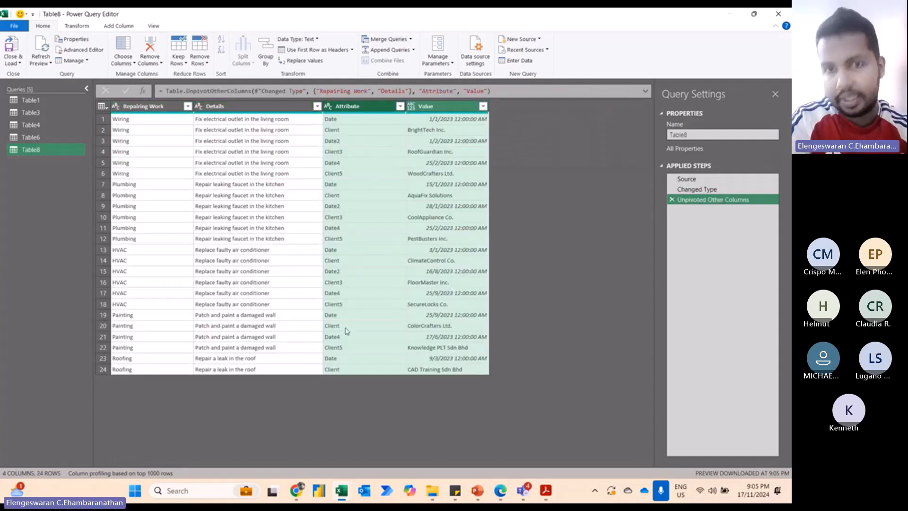
Remove the Attribute column and add an index column starting from 0
left_click(348, 106)
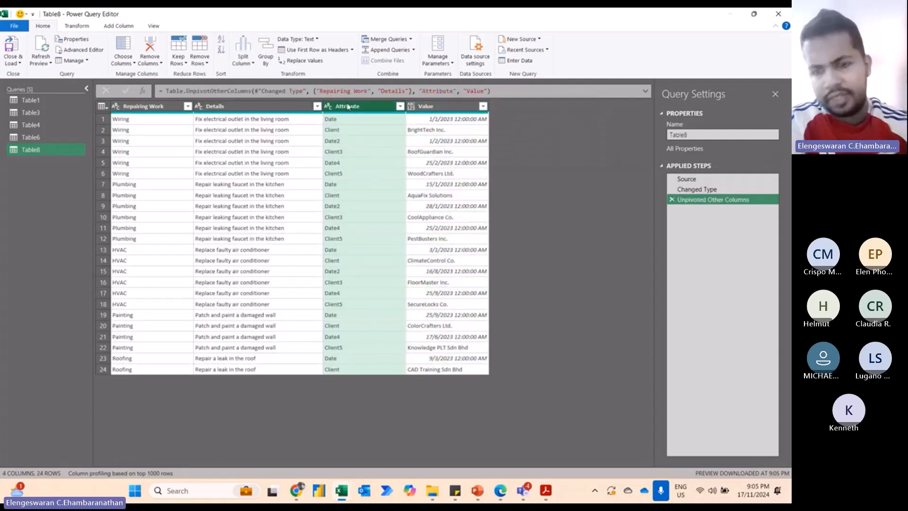
key("Delete")
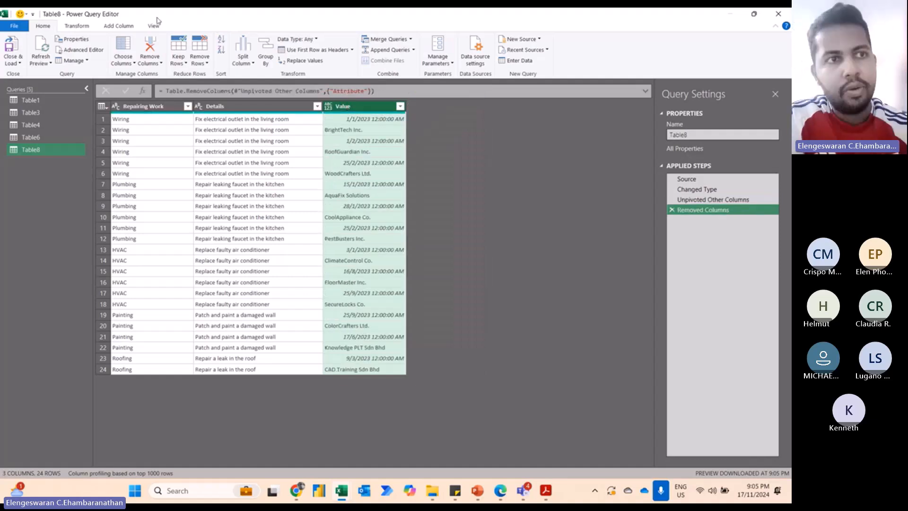
left_click(112, 26)
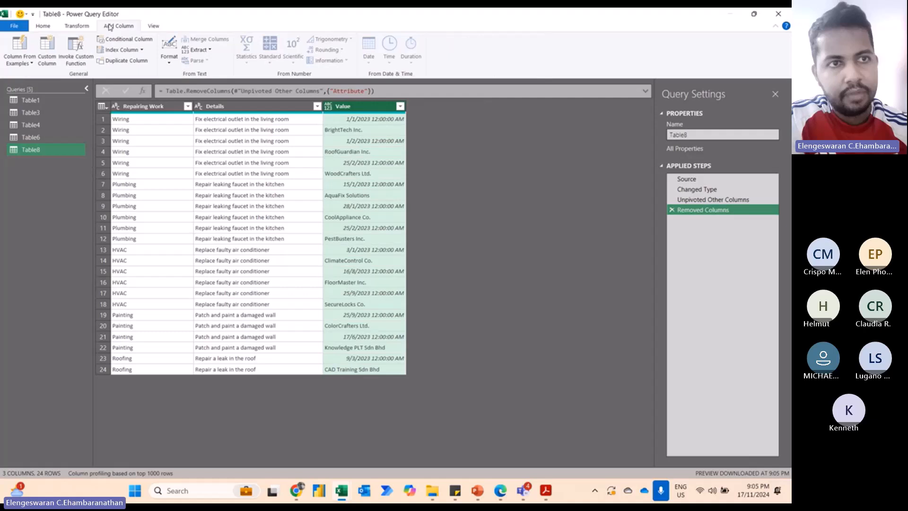
left_click(112, 50)
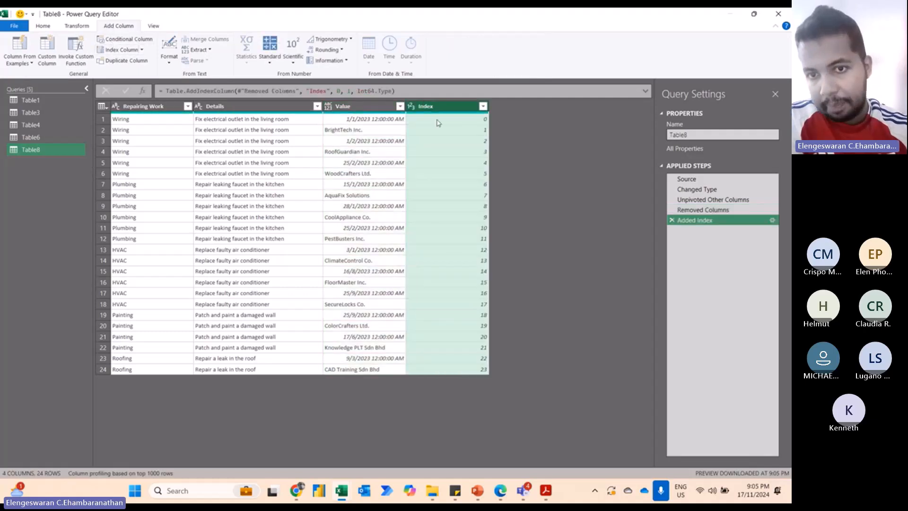
Examine how dates and clients alternate in the first six rows of the Value column
left_click(276, 64)
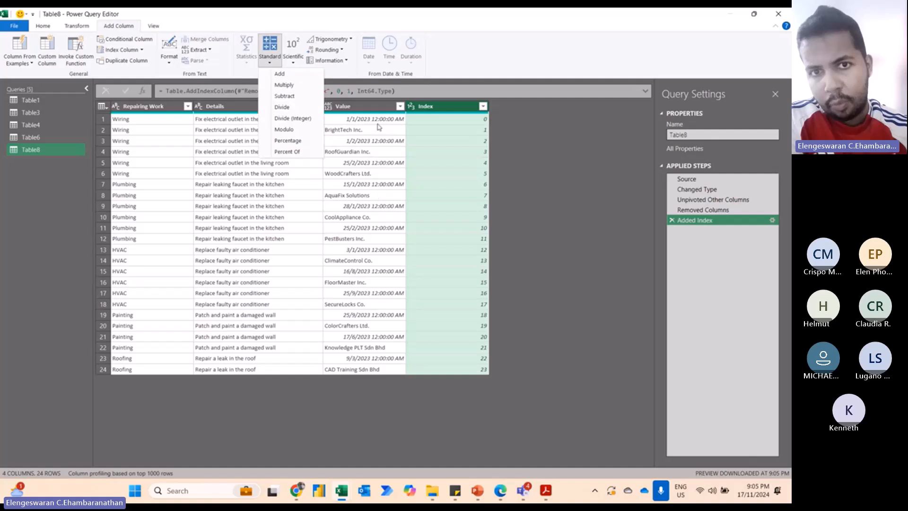
left_click(381, 122)
left_click(381, 122)
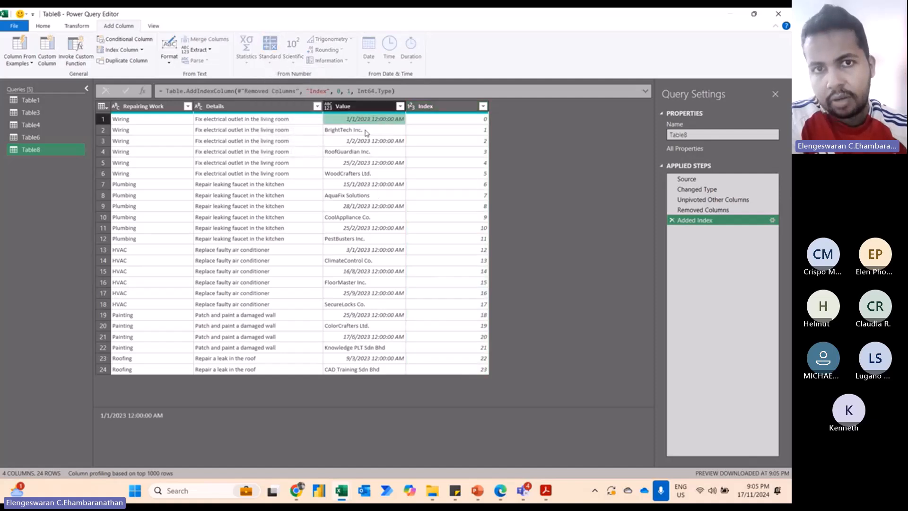
left_click(362, 131)
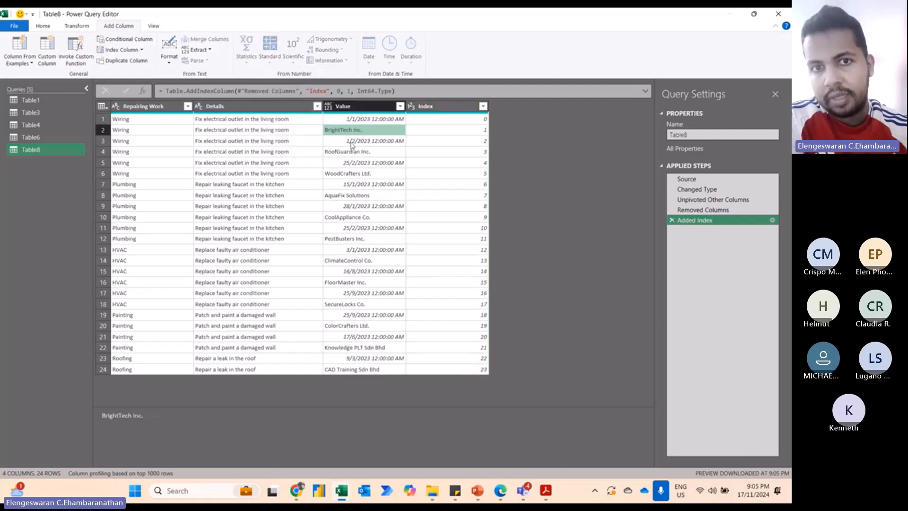
left_click(352, 143)
left_click(339, 153)
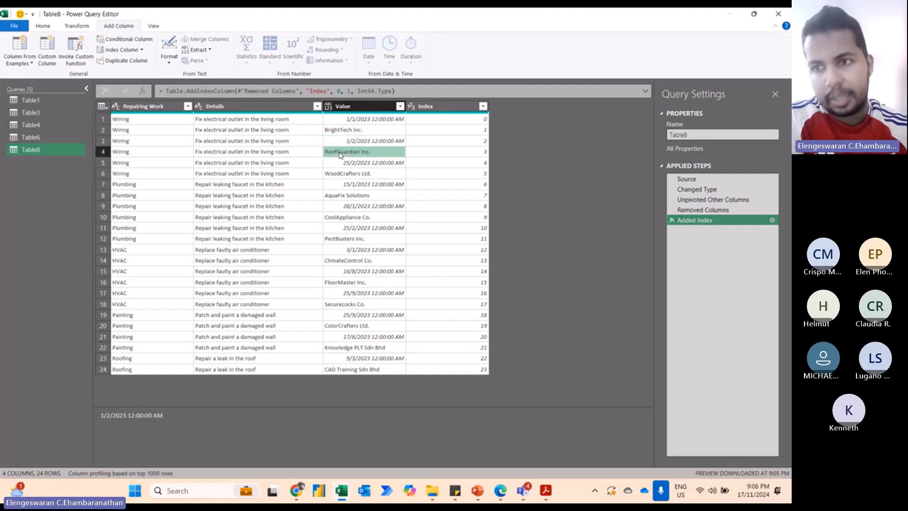
left_click(339, 165)
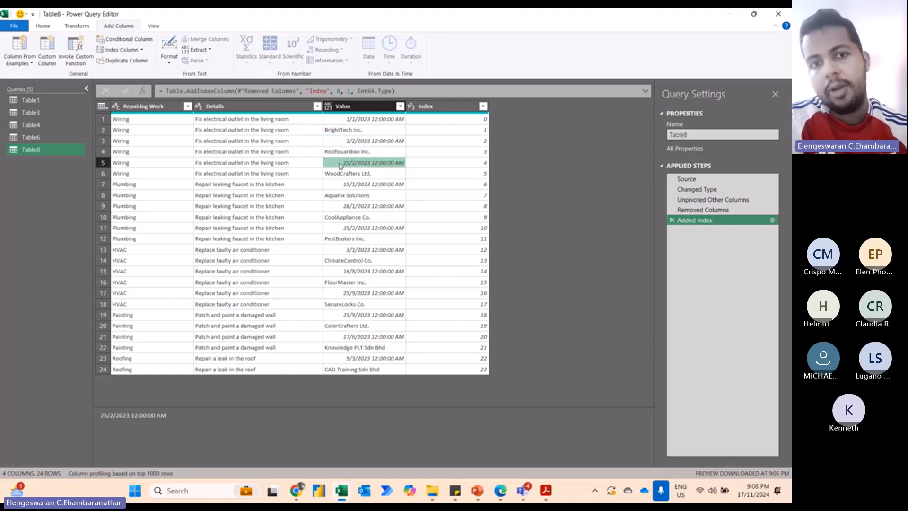
left_click(340, 177)
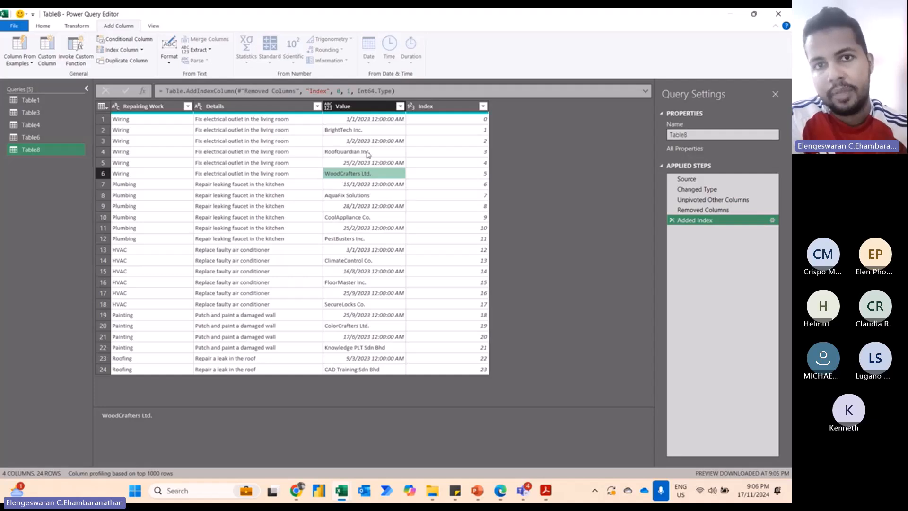
Add a column that integer-divides the Index column by 2
left_click(430, 107)
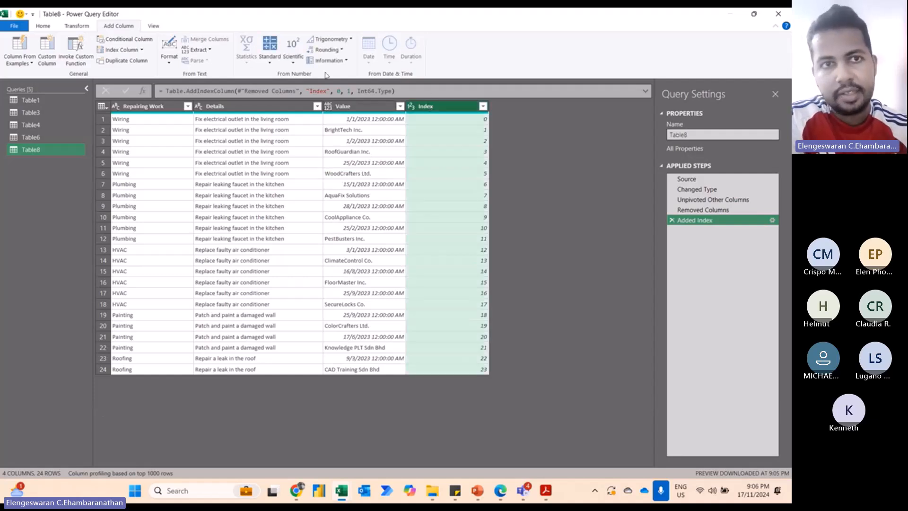
left_click(270, 57)
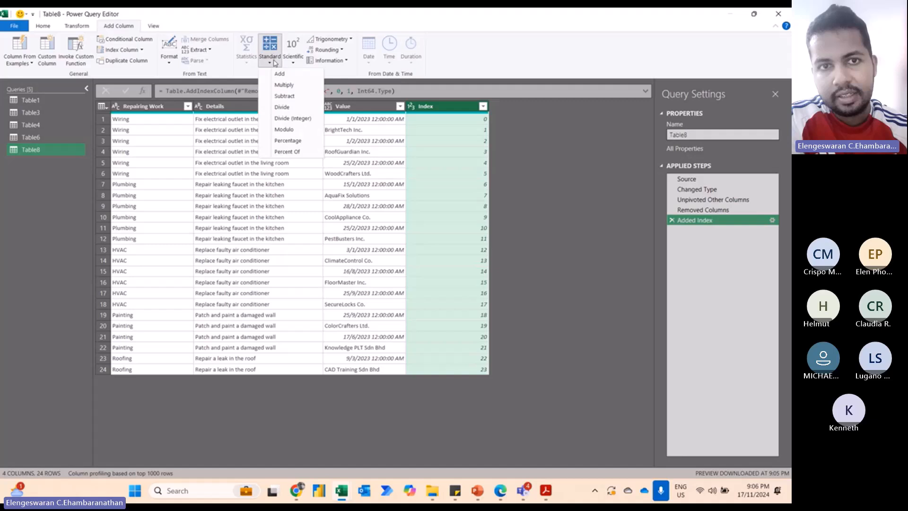
left_click(292, 118)
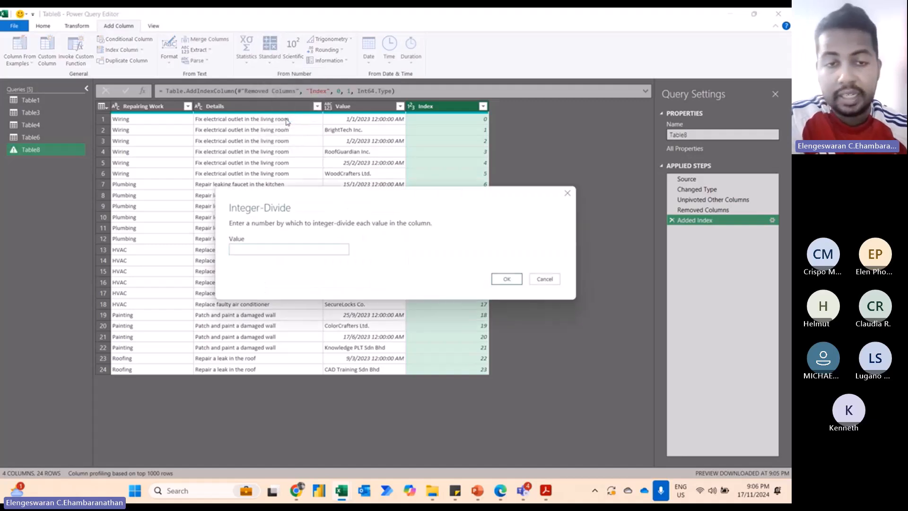
type("2")
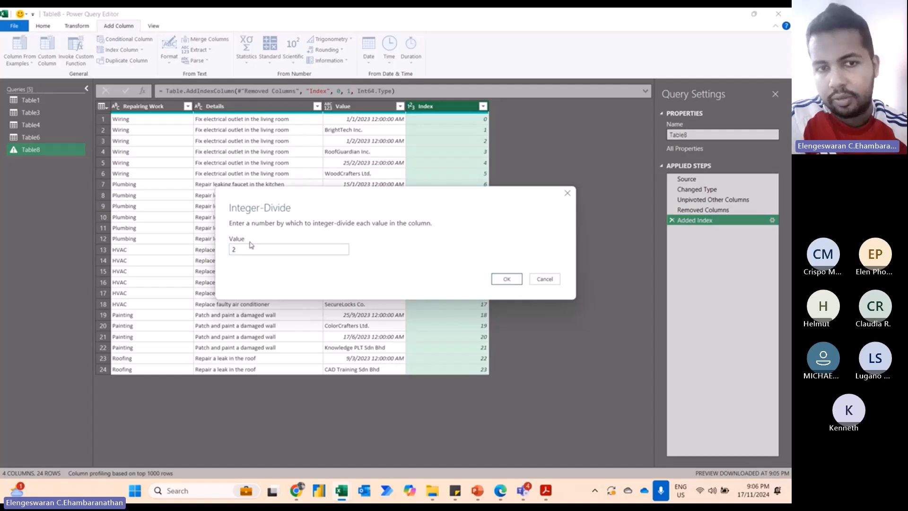
left_click(508, 279)
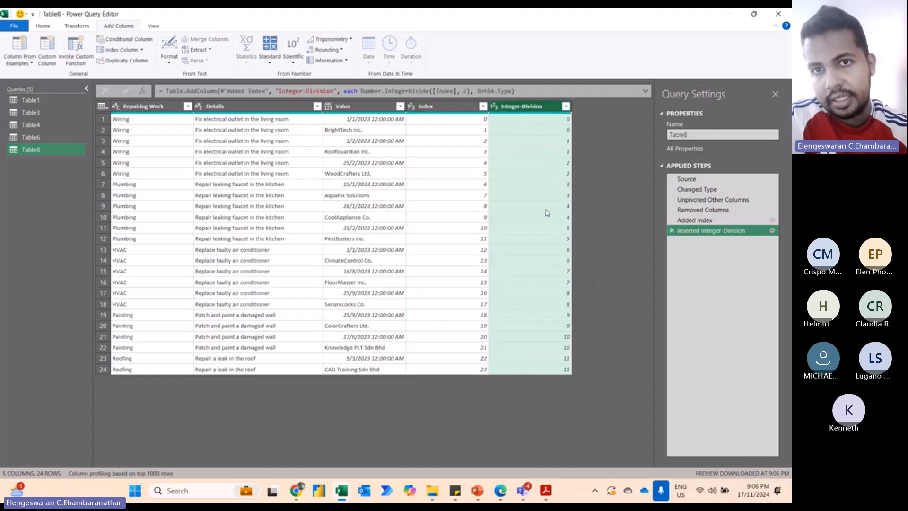
Transform the Index column's values with a Modulo of 2
left_click(467, 107)
left_click(71, 26)
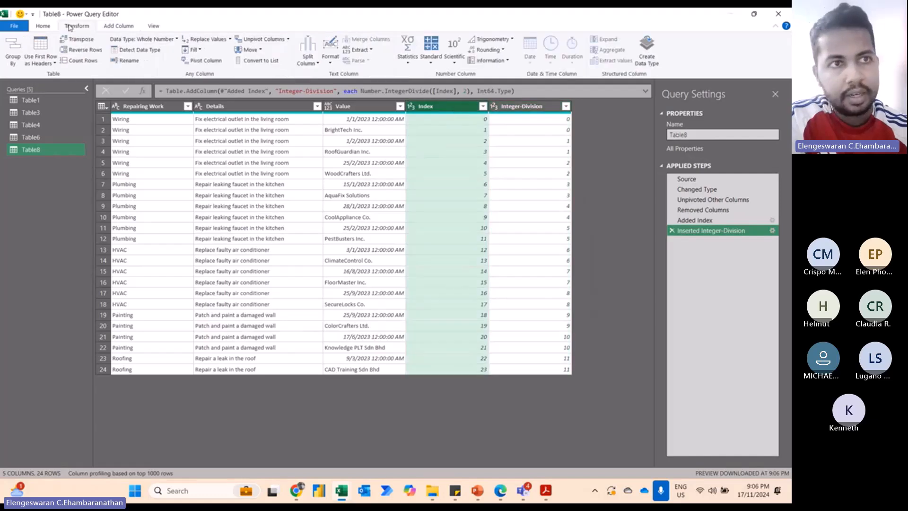
left_click(427, 52)
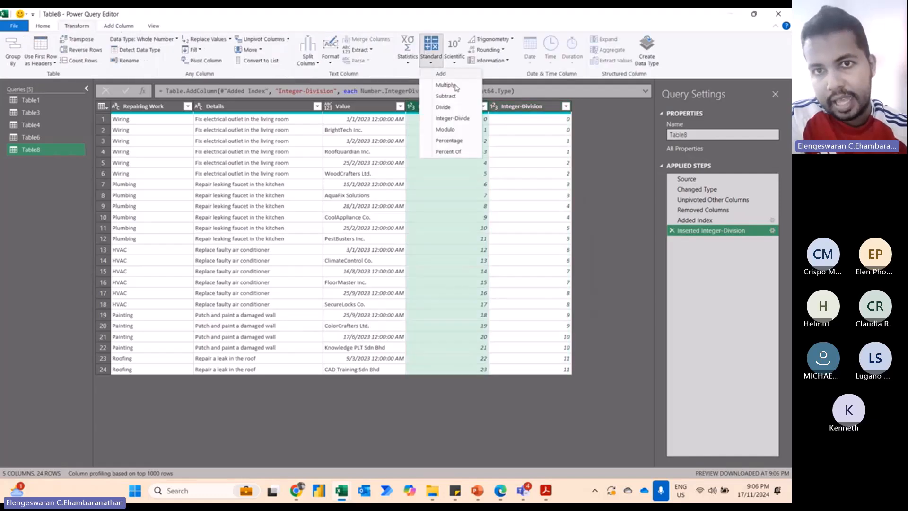
left_click(447, 130)
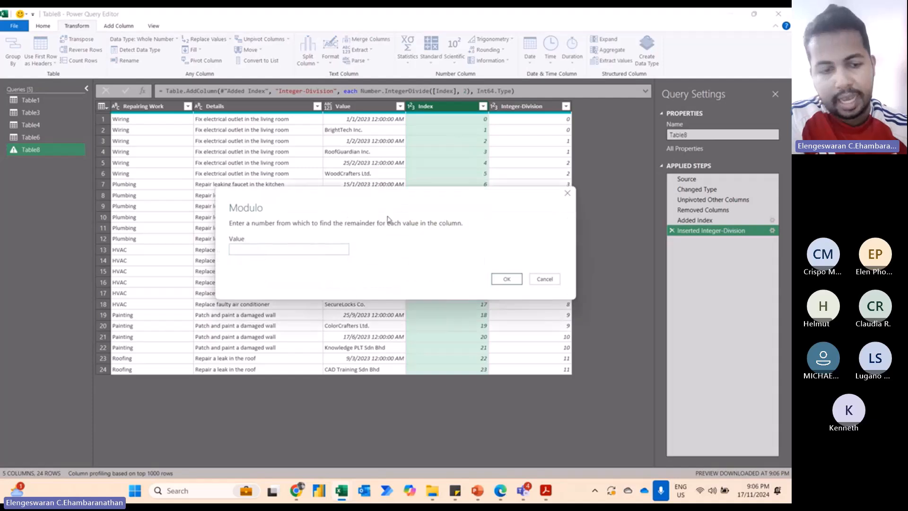
type("2")
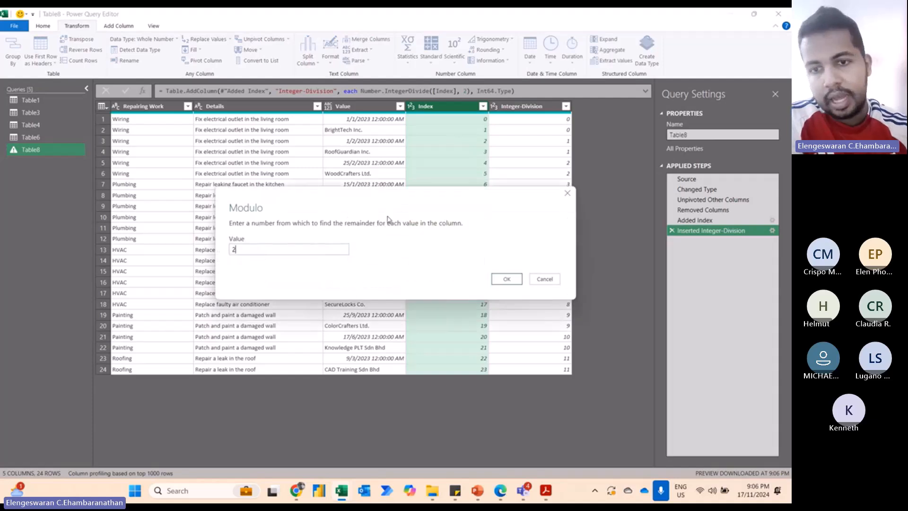
left_click(504, 281)
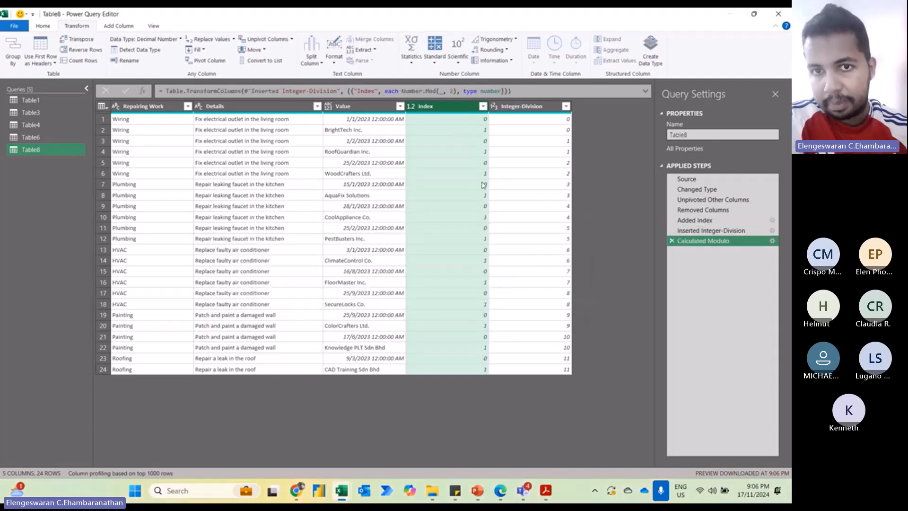
Pivot the Index column using Value as the values column, with the Don't Aggregate option
left_click(193, 63)
left_click(261, 236)
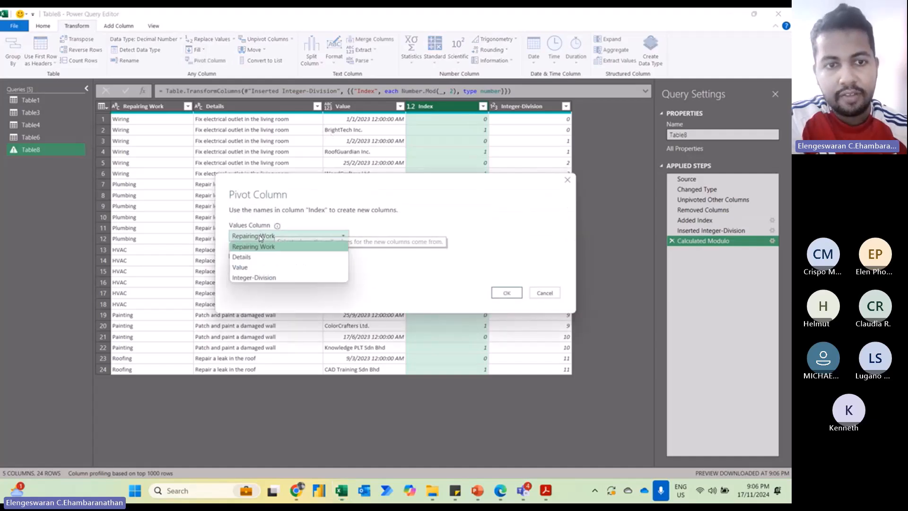
left_click(247, 269)
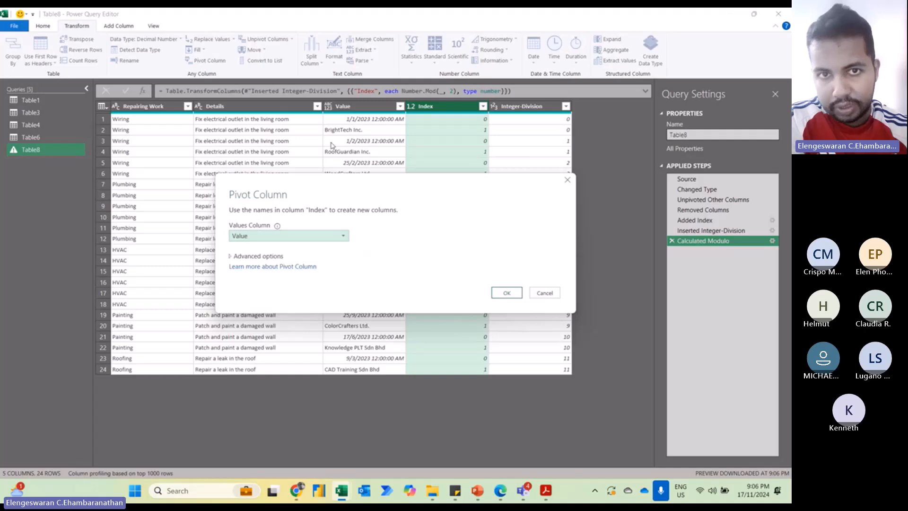
left_click(255, 256)
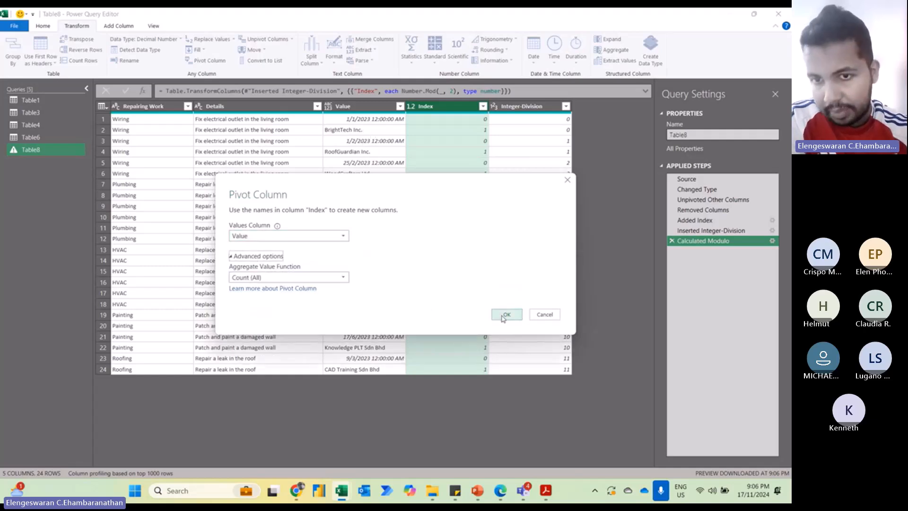
left_click(330, 279)
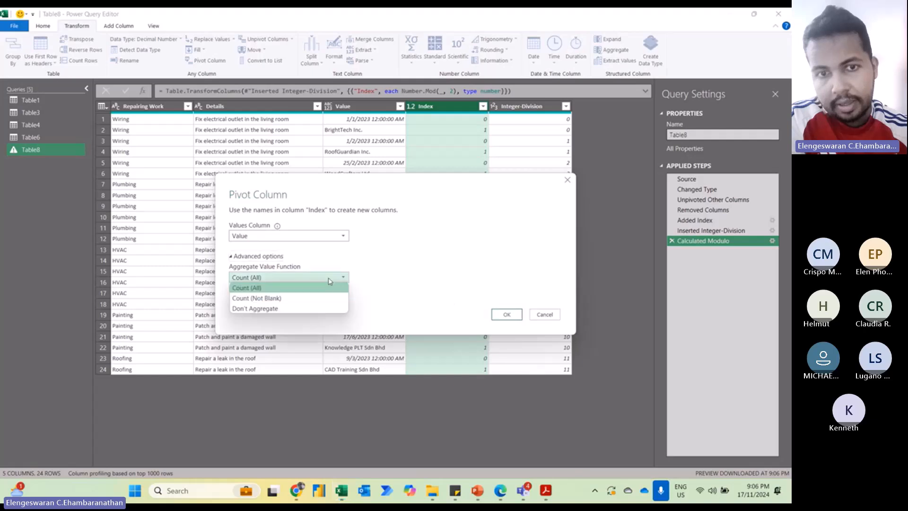
left_click(294, 309)
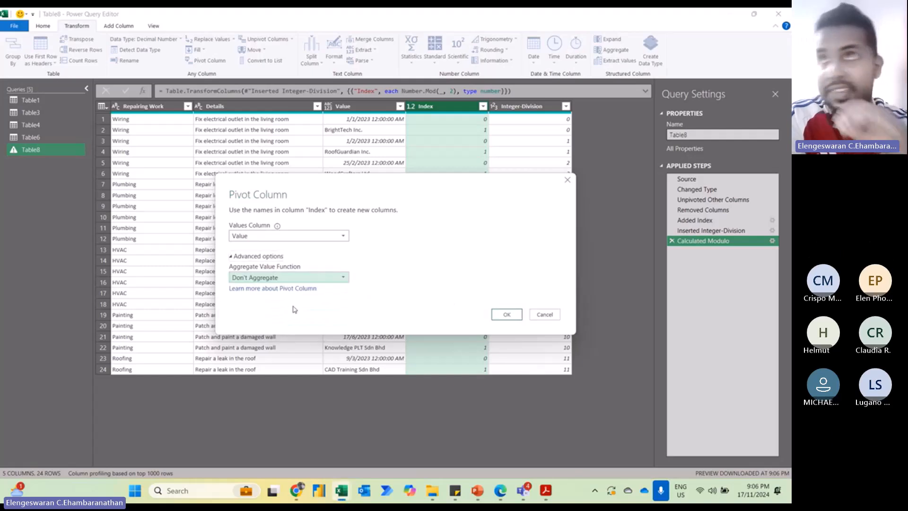
left_click(507, 314)
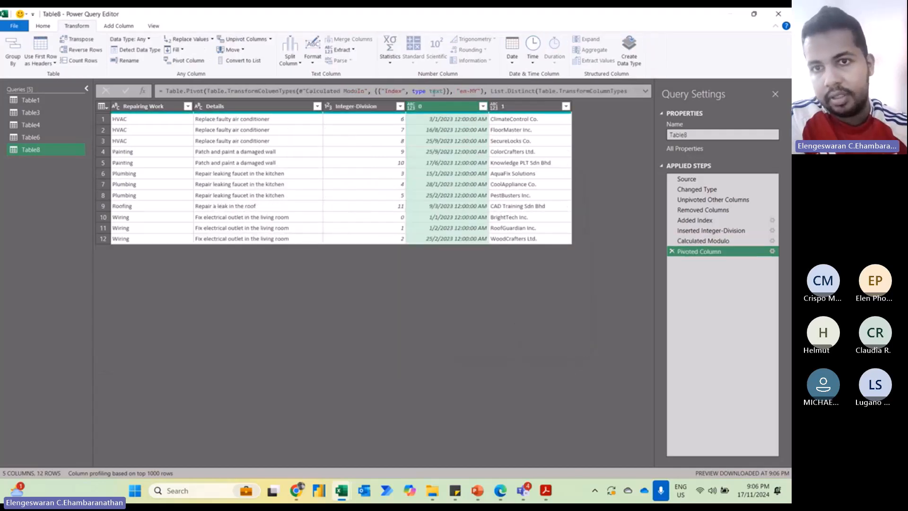
Remove the Integer-Division column and set the data types of column 0 to Date and column 1 to Text
left_click(377, 106)
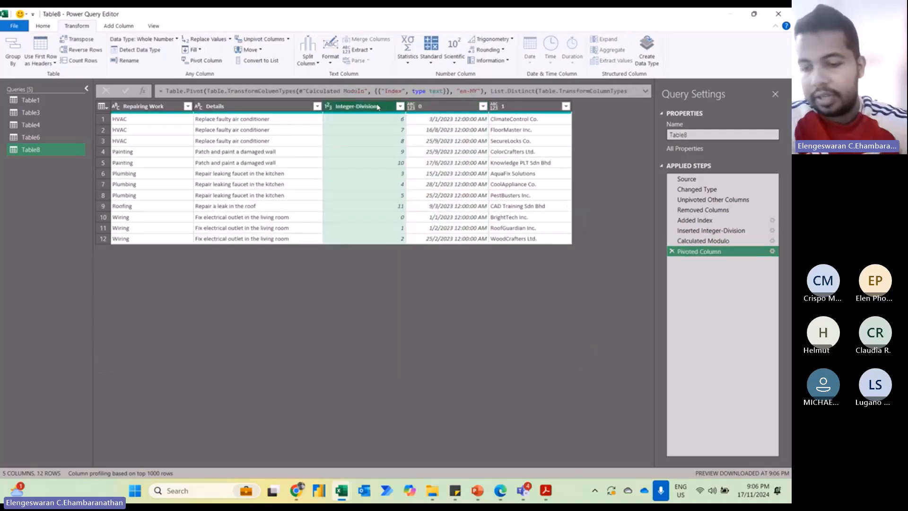
key("Delete")
left_click(328, 106)
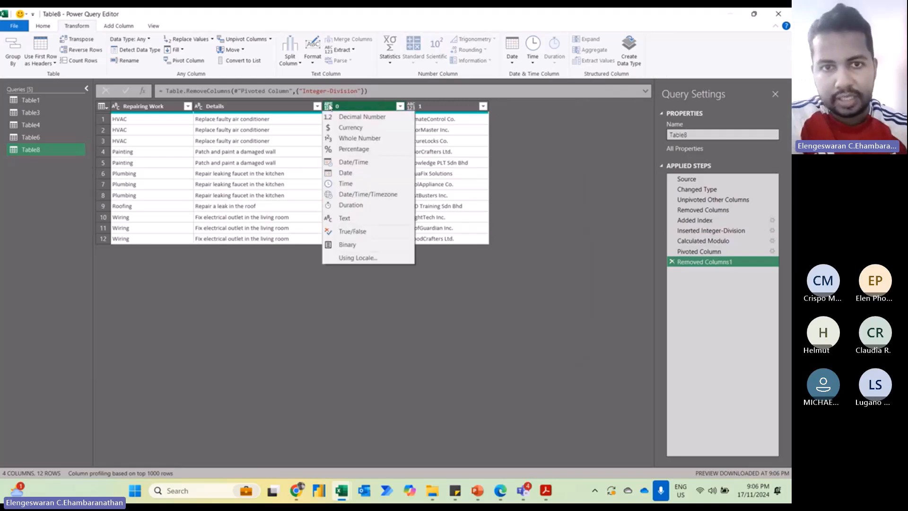
left_click(346, 173)
left_click(410, 106)
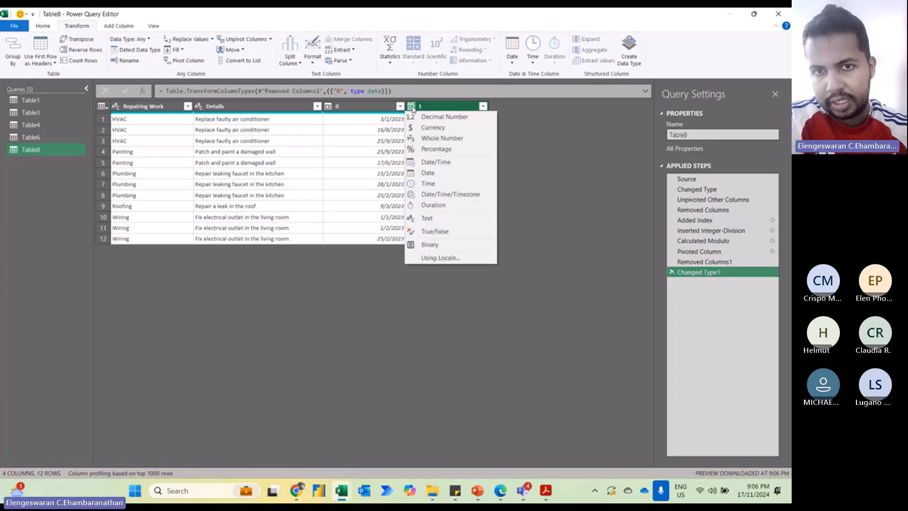
left_click(427, 218)
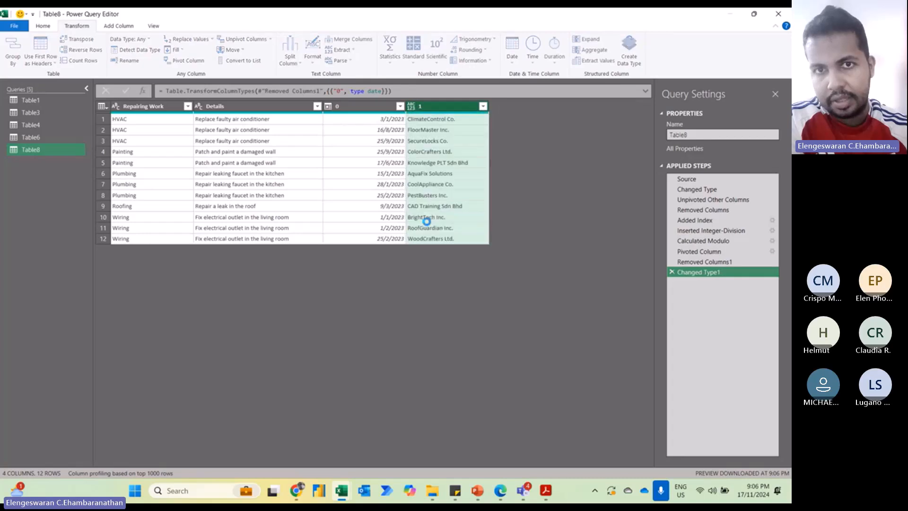
Rename column 0 as Date
double_click(363, 106)
key("Caps_Lock")
type("D")
key("Caps_Lock")
type("ate")
key("Return")
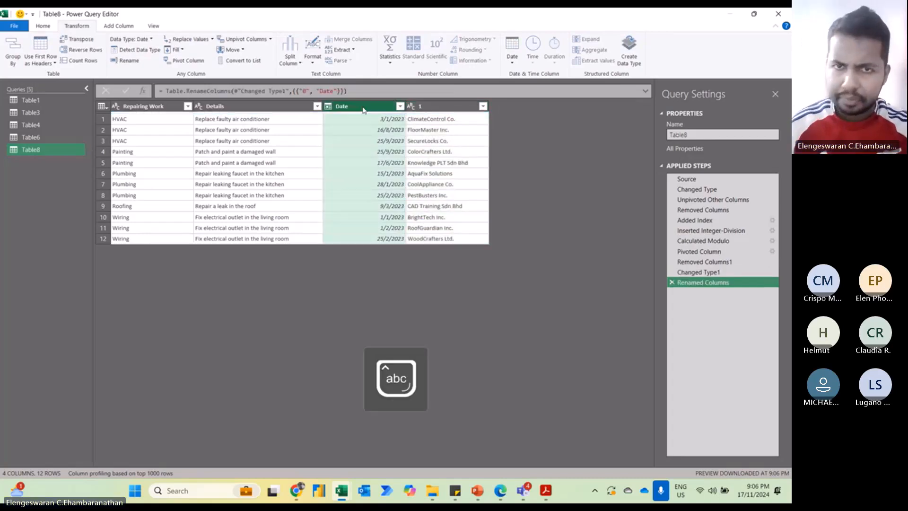
Rename column 1 as Company and close and load the query to a worksheet
double_click(423, 106)
key("Caps_Lock")
type("C")
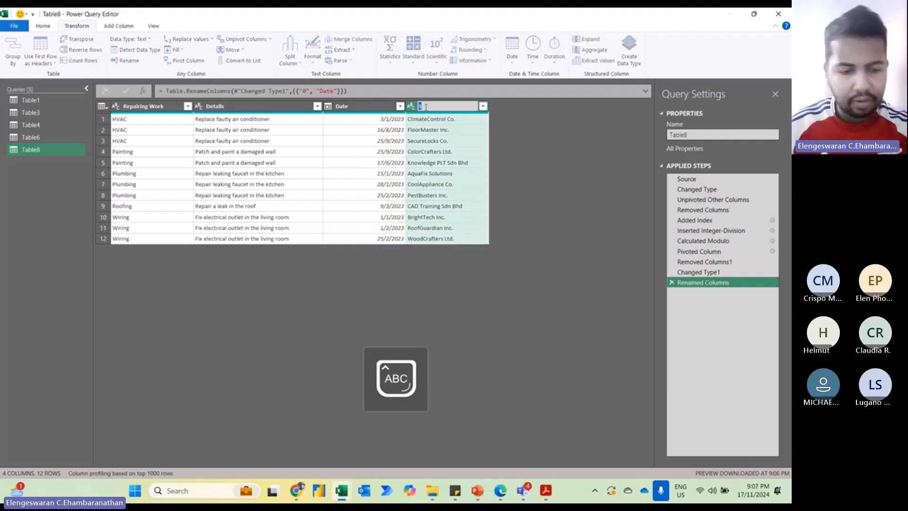
key("Caps_Lock")
type("ompany")
key("Return")
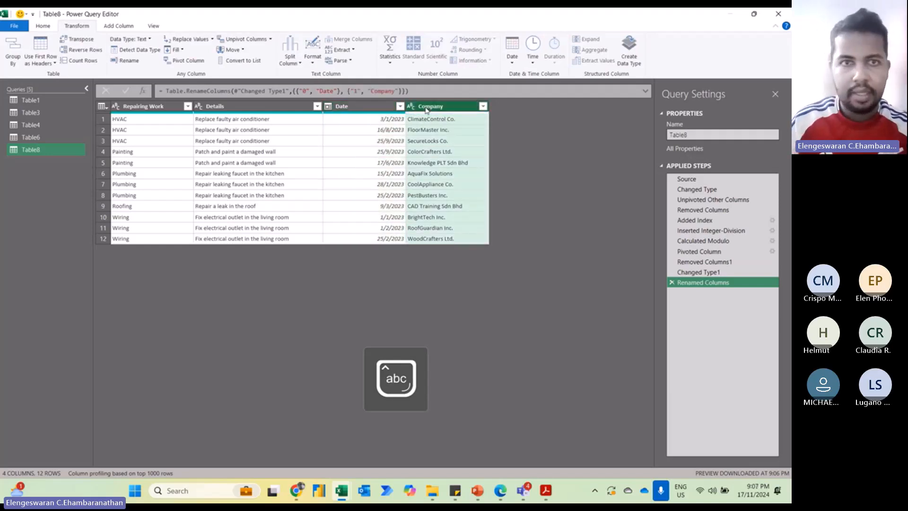
left_click(42, 26)
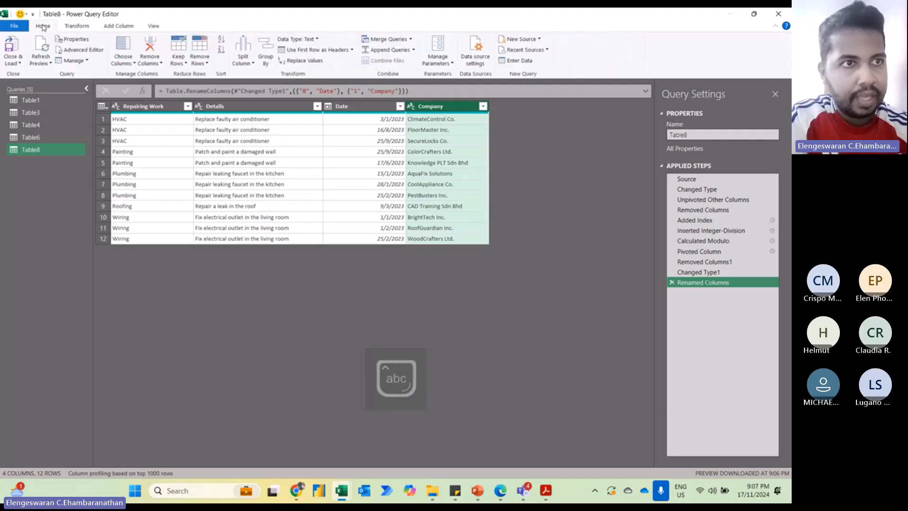
left_click(23, 44)
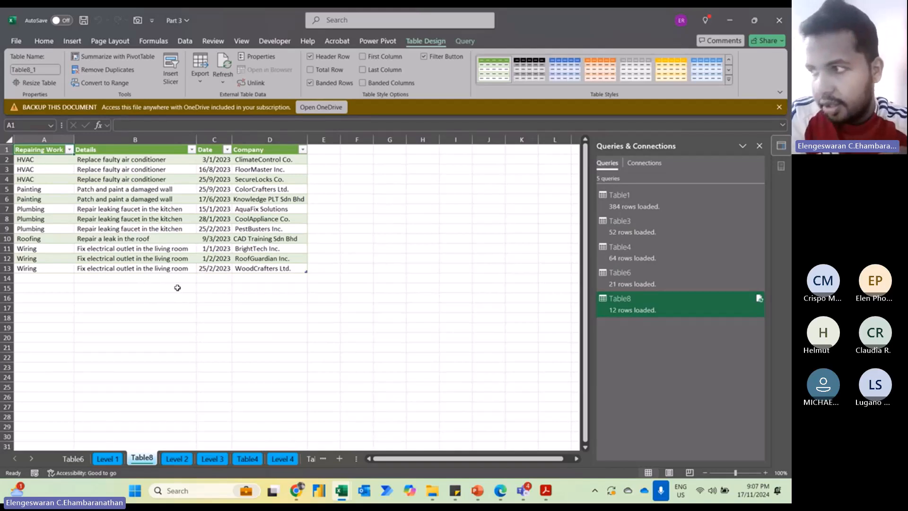
Review the Level 5 to Level 1 source sheets alongside the reshaped tables Table1, Table4, Table8 and Table6
left_click(275, 460)
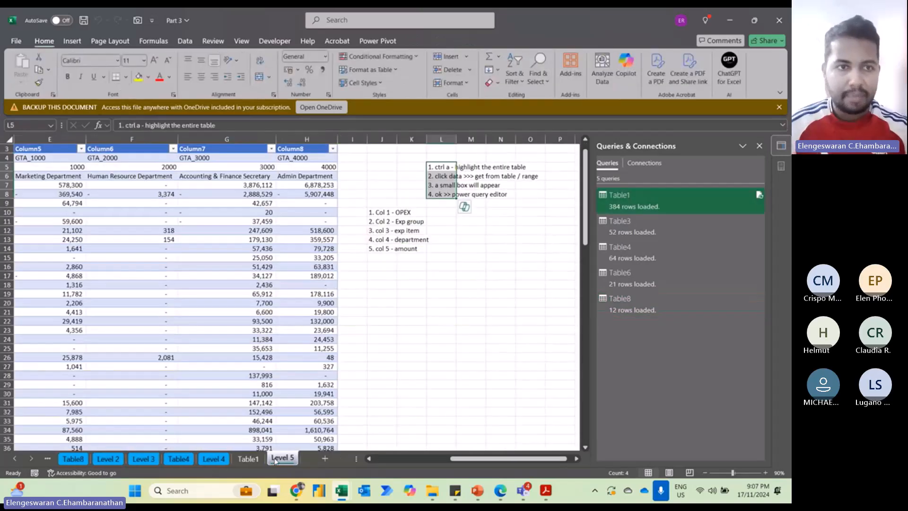
scroll(239, 417, "left", 5)
left_click(244, 462)
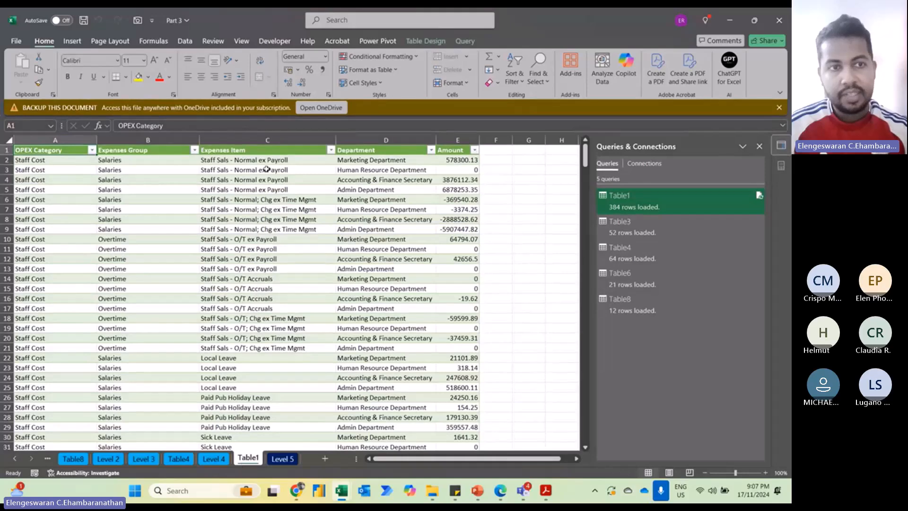
left_click(178, 459)
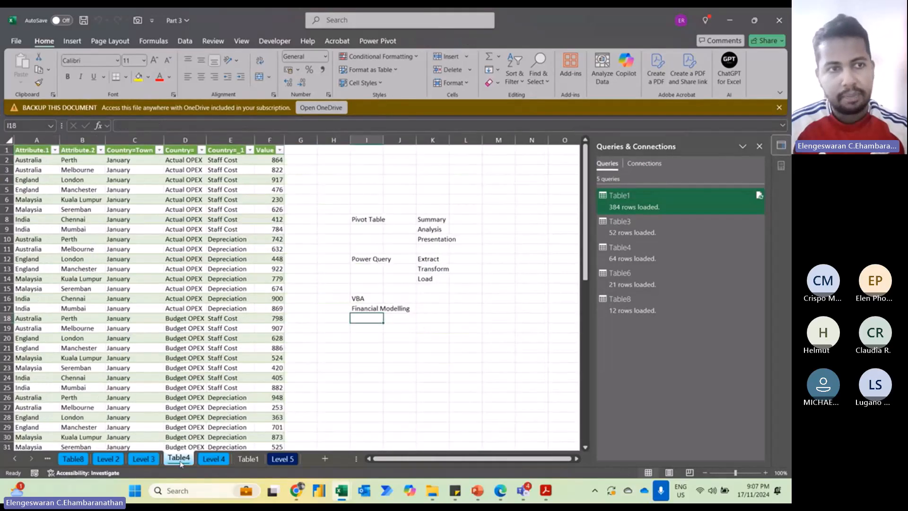
left_click(215, 460)
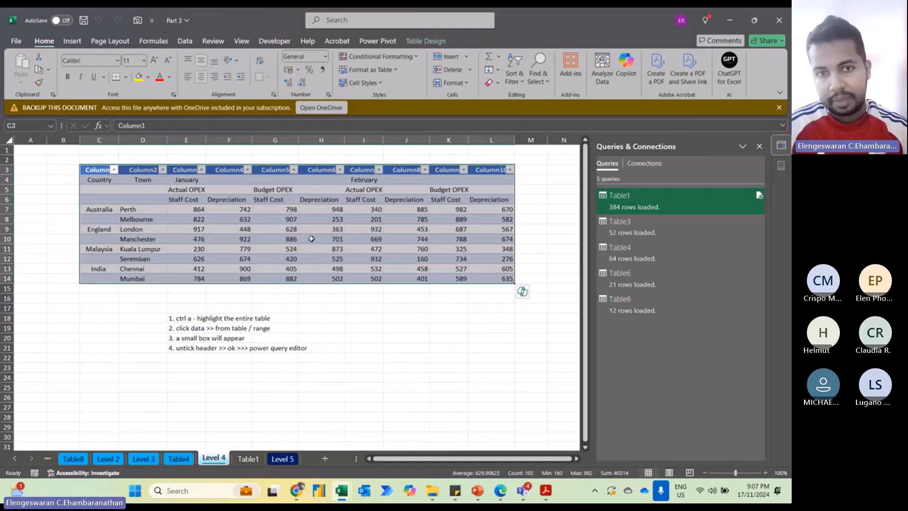
left_click(183, 458)
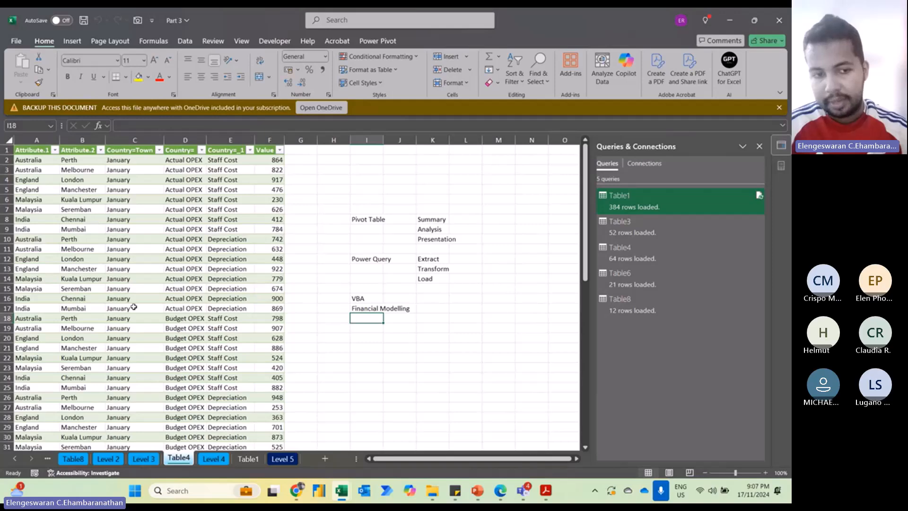
left_click(143, 459)
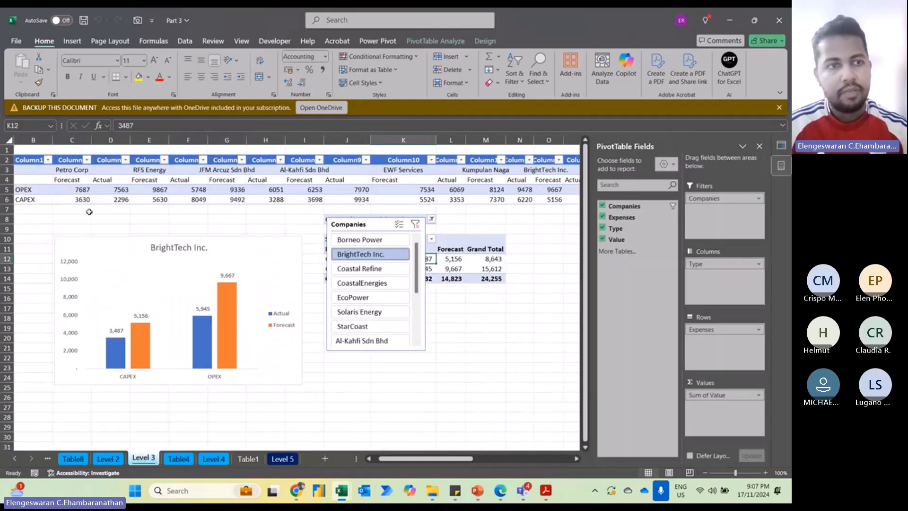
left_click_drag(71, 179, 158, 192)
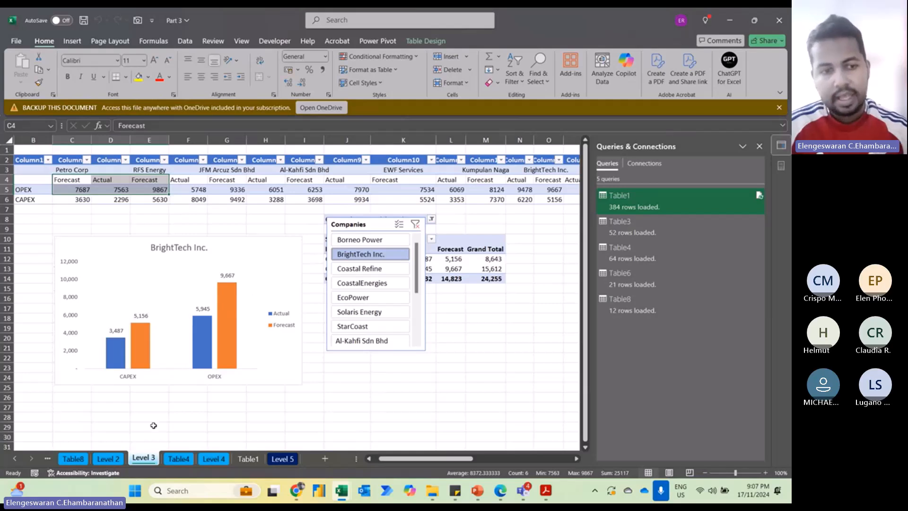
left_click(109, 458)
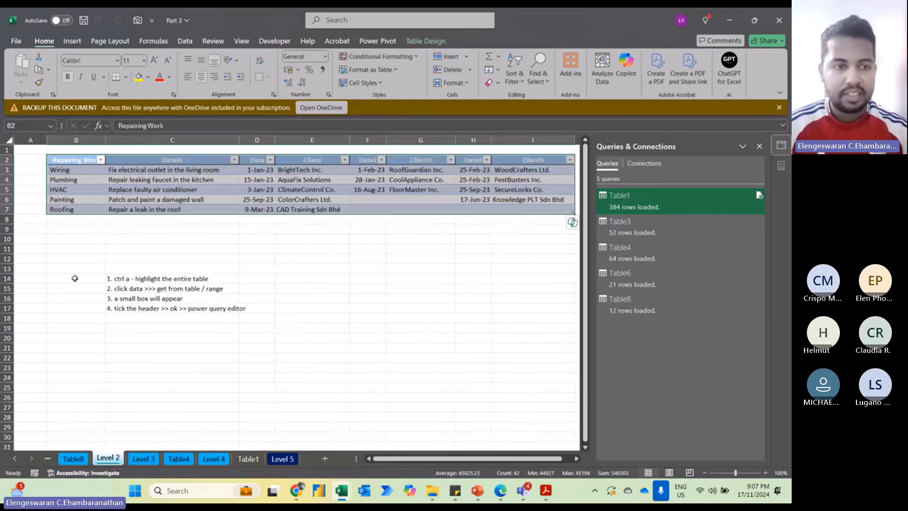
left_click(73, 458)
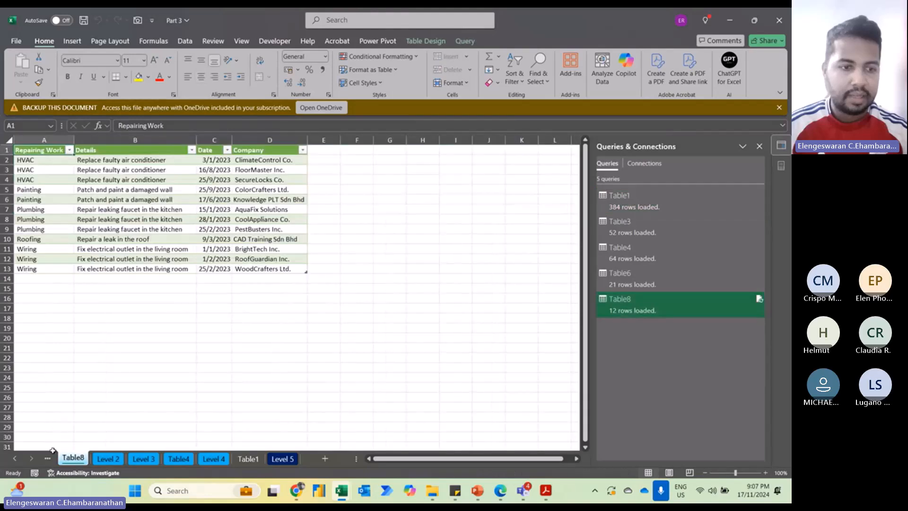
left_click(48, 458)
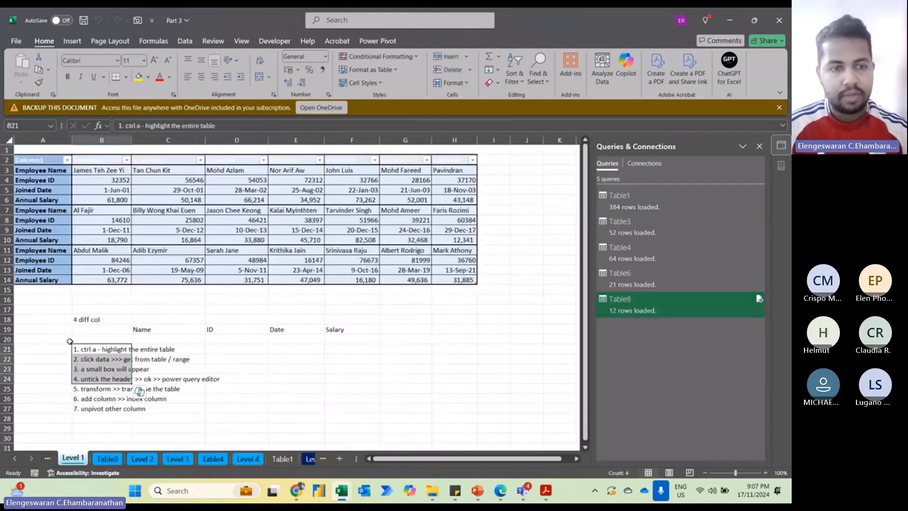
left_click(48, 458)
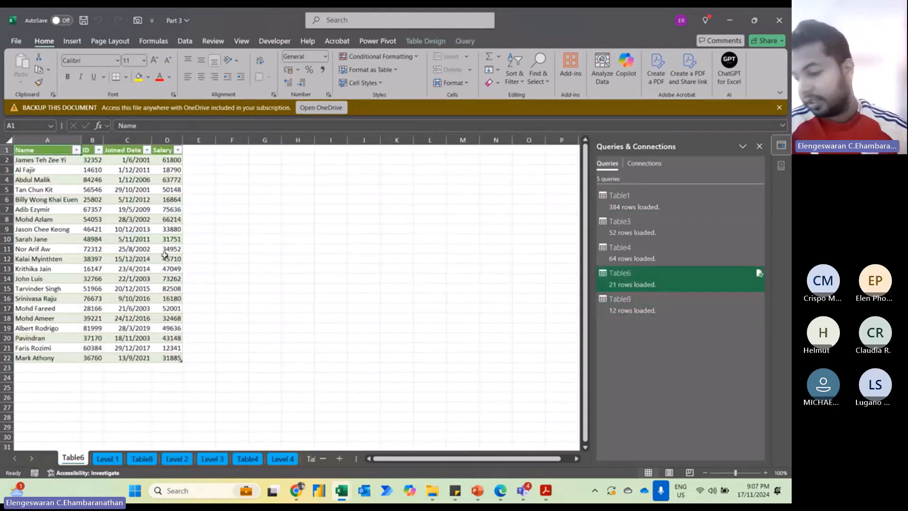
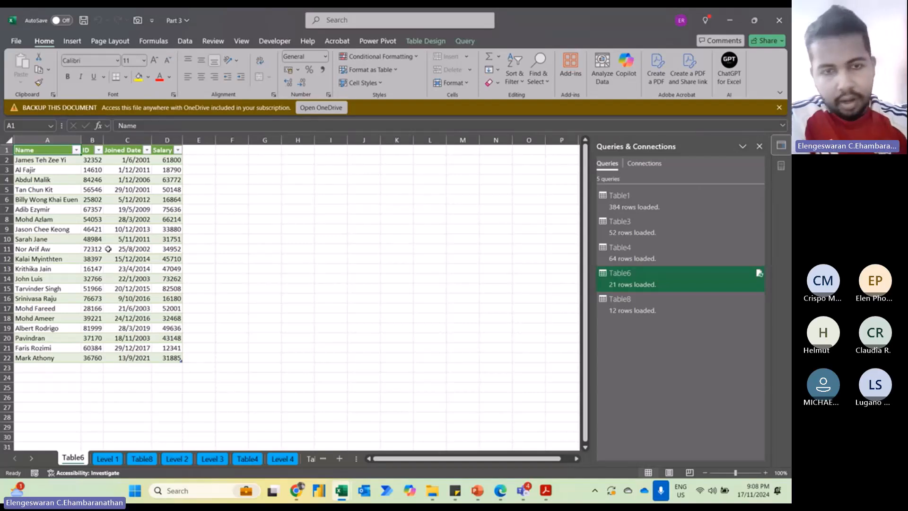
Switch to the 10th November 2024 folder in File Explorer, select the Part 2 workbook, and return to Part 3 in Excel
key("alt+Tab")
key("Tab")
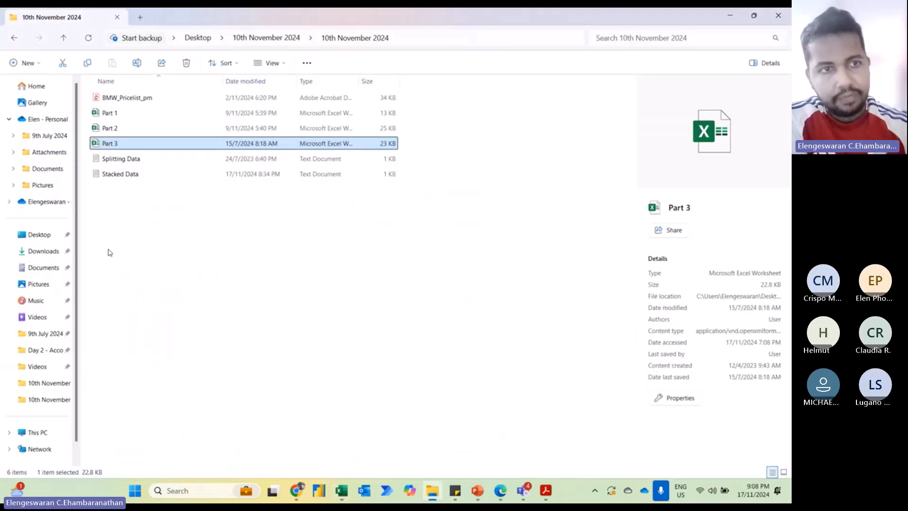
left_click(114, 129)
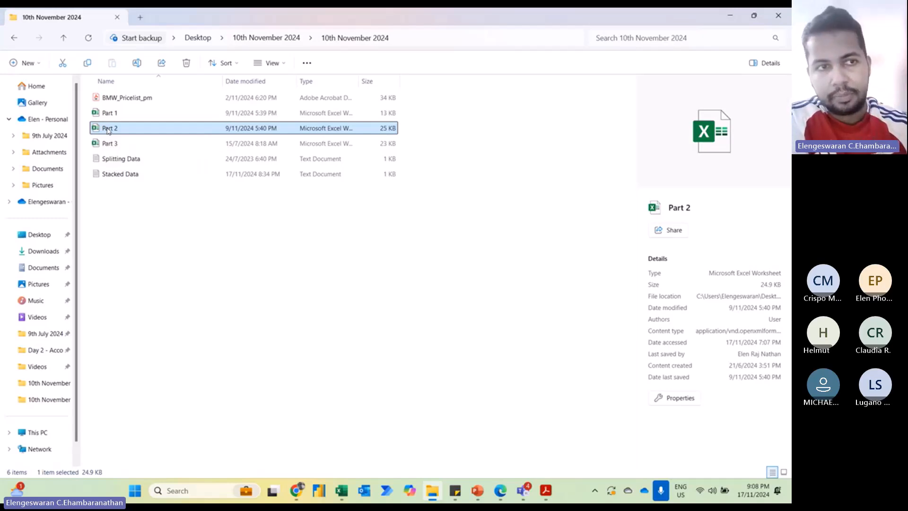
key("alt+Tab")
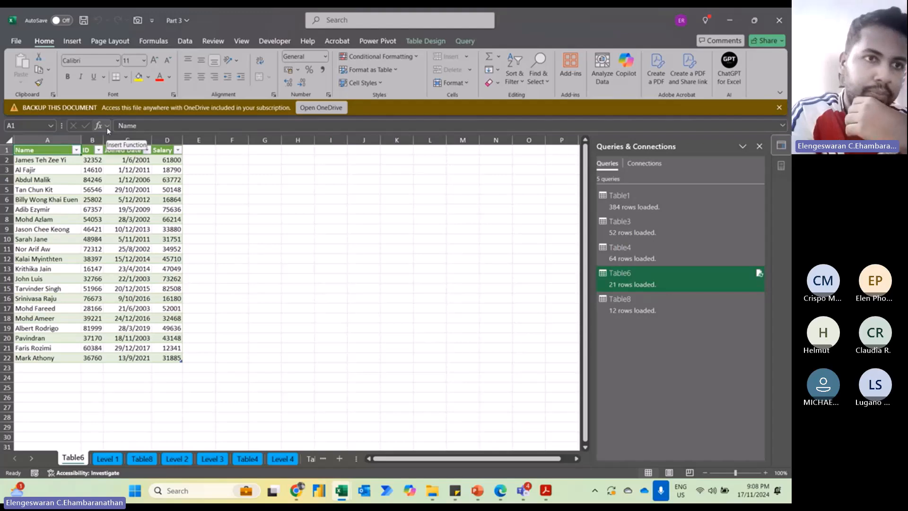
Switch to the Part 2 workbook and view the Part 3A and Part 3B sheets
key("alt+Tab")
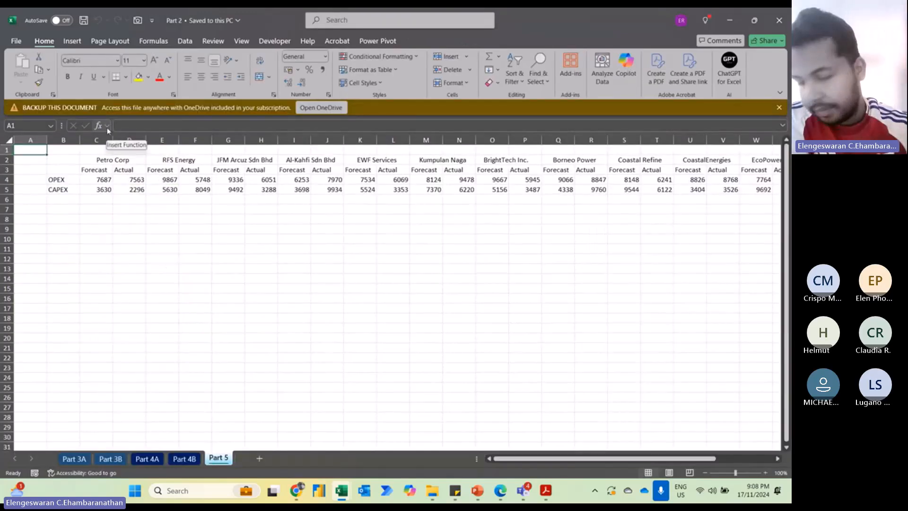
left_click(75, 458)
left_click(110, 459)
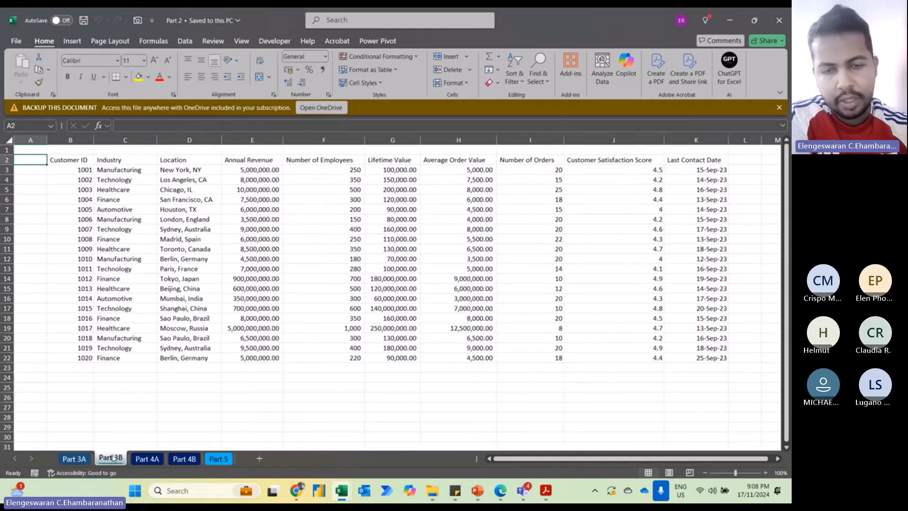
Switch to the Book1 workbook and start importing data from the Part 2 Excel workbook in the 10th November 2024 folder
mouse_move(347, 495)
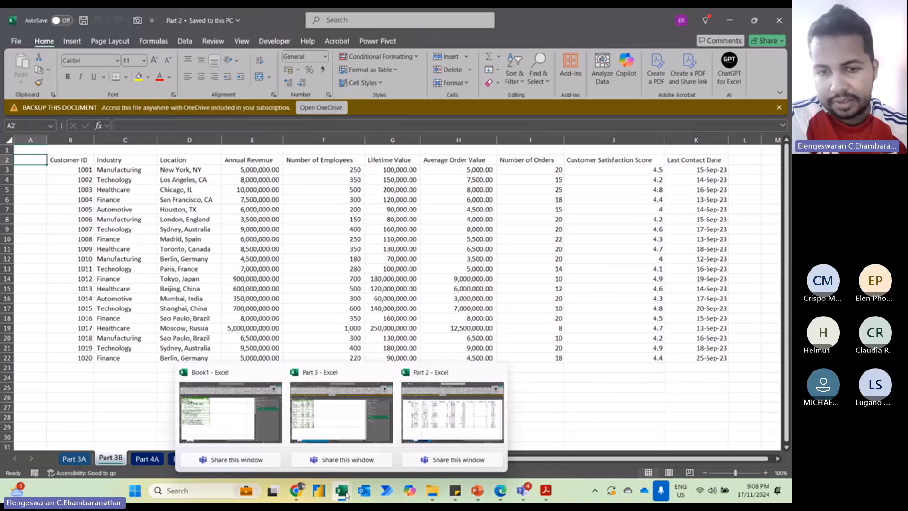
left_click(330, 415)
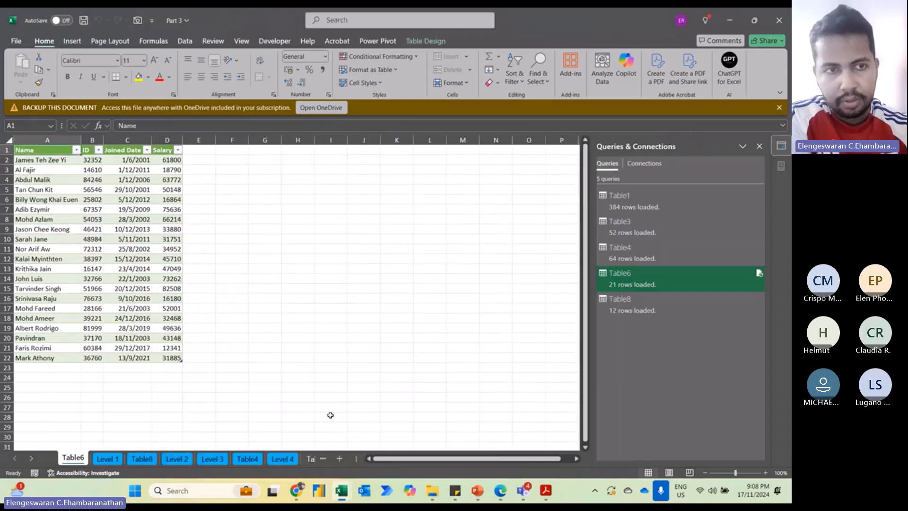
mouse_move(344, 489)
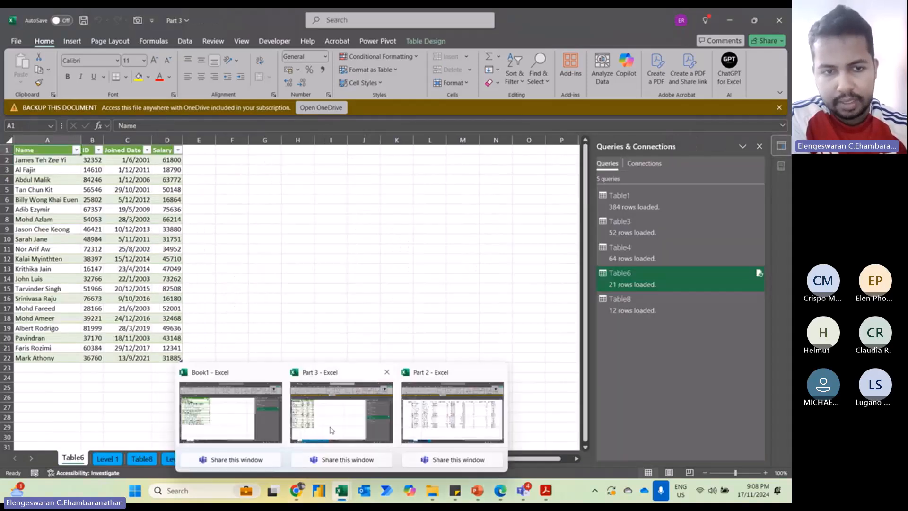
left_click(236, 406)
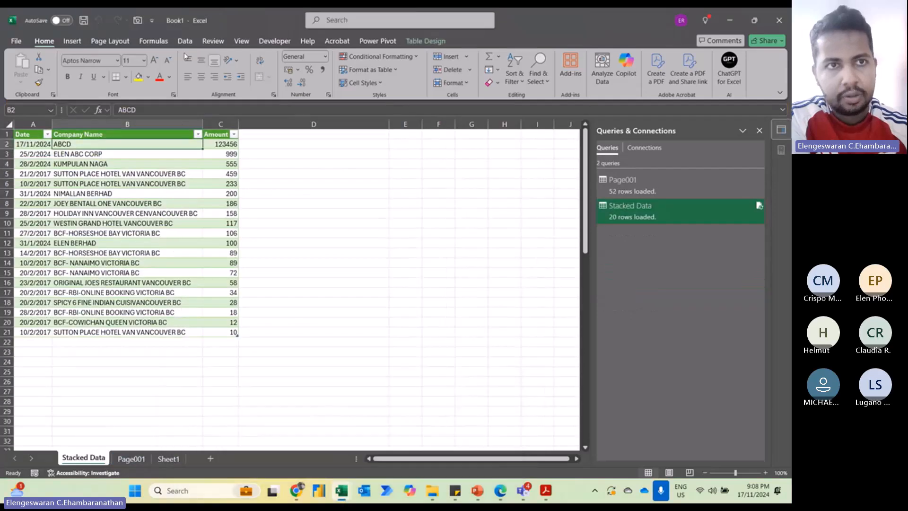
left_click(185, 42)
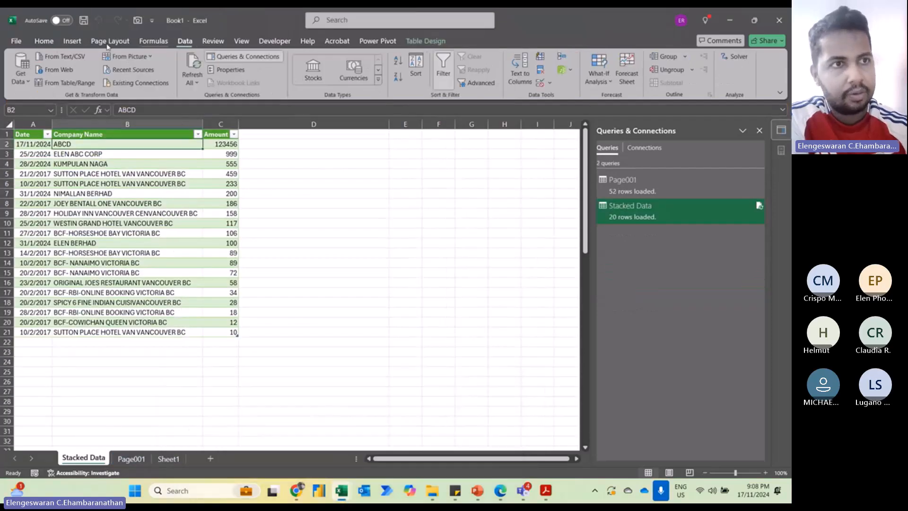
left_click(21, 77)
mouse_move(55, 96)
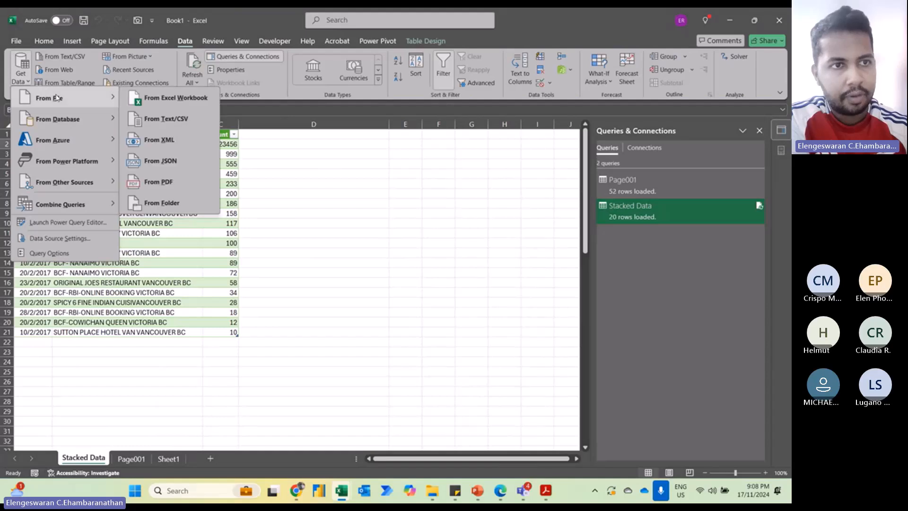
left_click(151, 90)
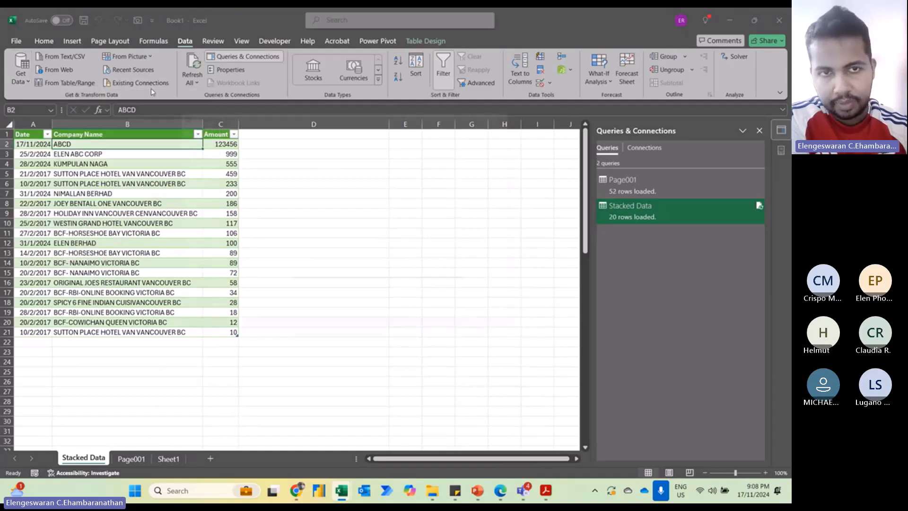
left_click(300, 193)
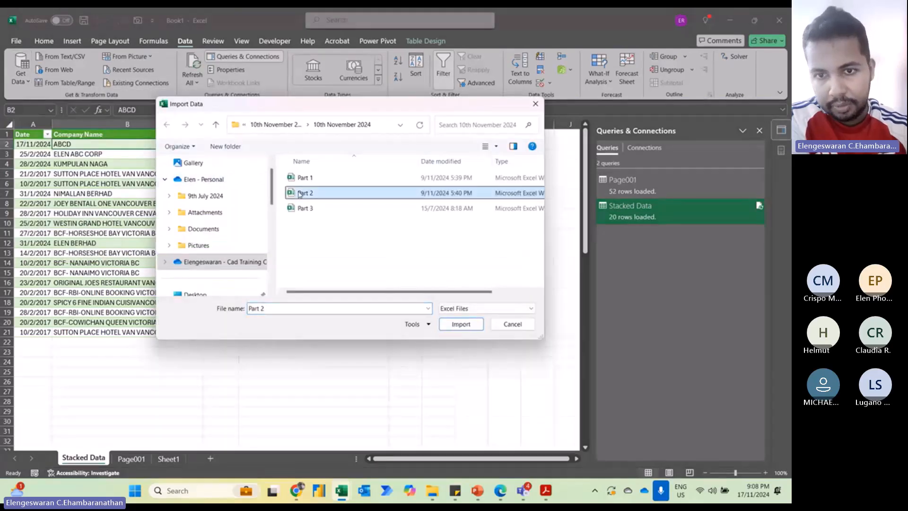
left_click(459, 324)
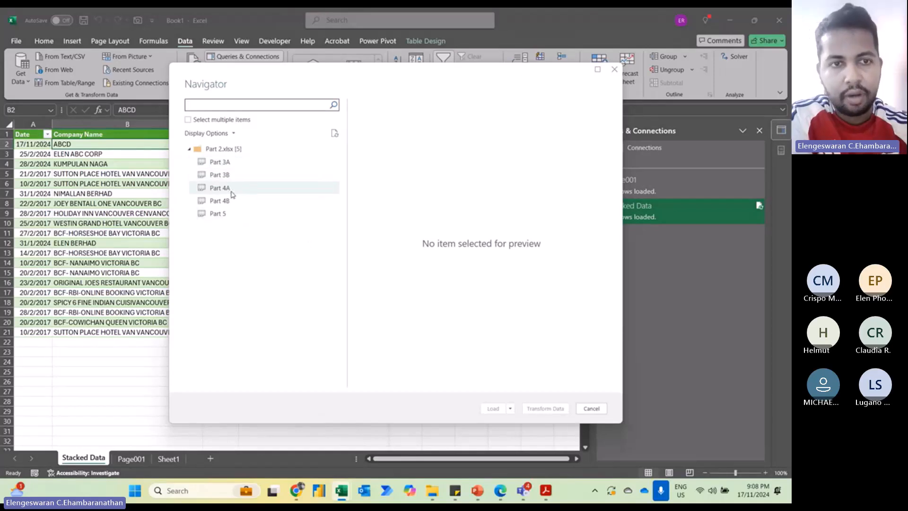
Select the Part 3A, Part 3B, Part 4A and Part 4B sheets together and load them into the Power Query Editor for transforming
left_click(188, 119)
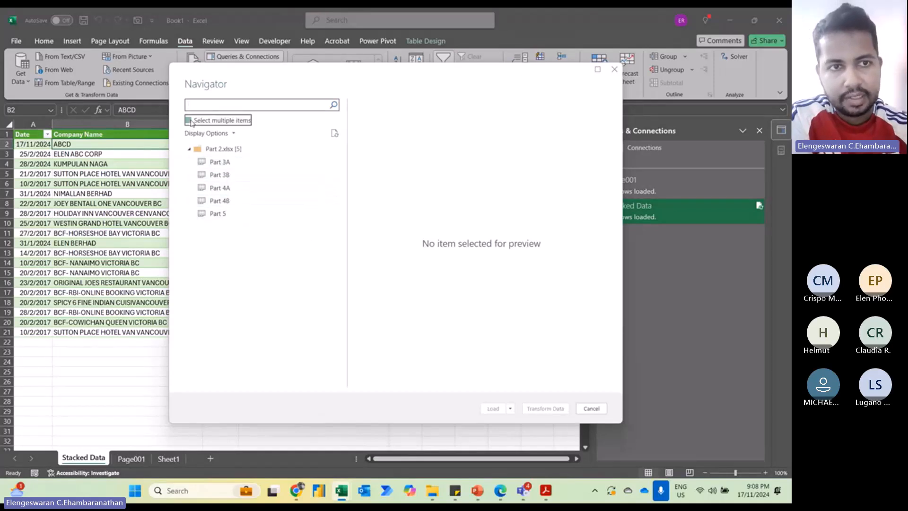
left_click(201, 163)
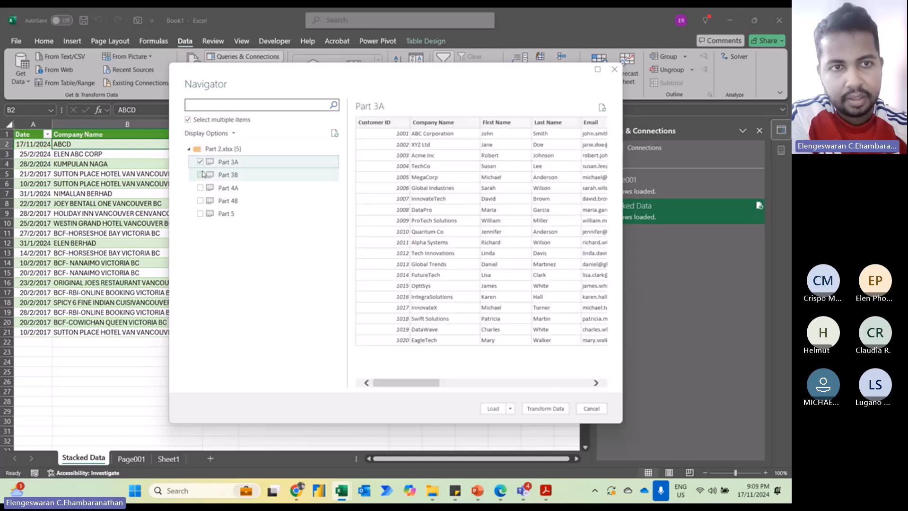
left_click(201, 175)
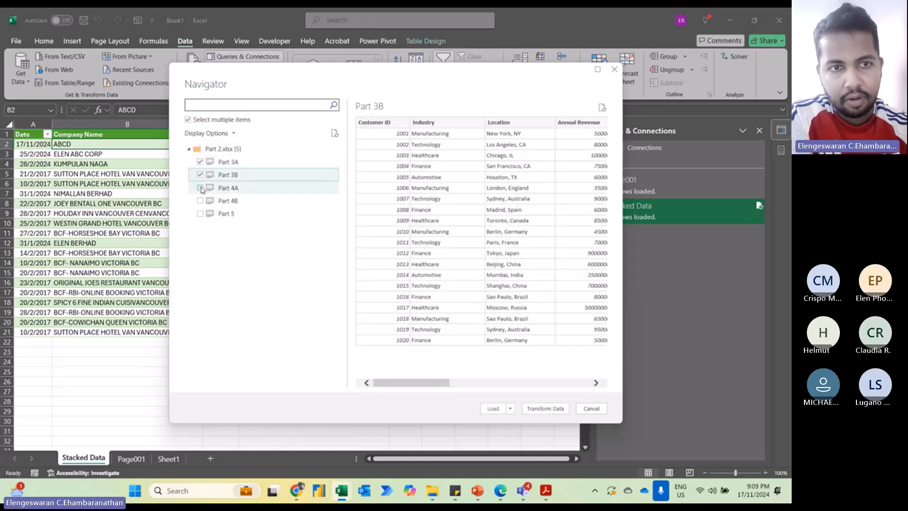
left_click(201, 189)
left_click(201, 201)
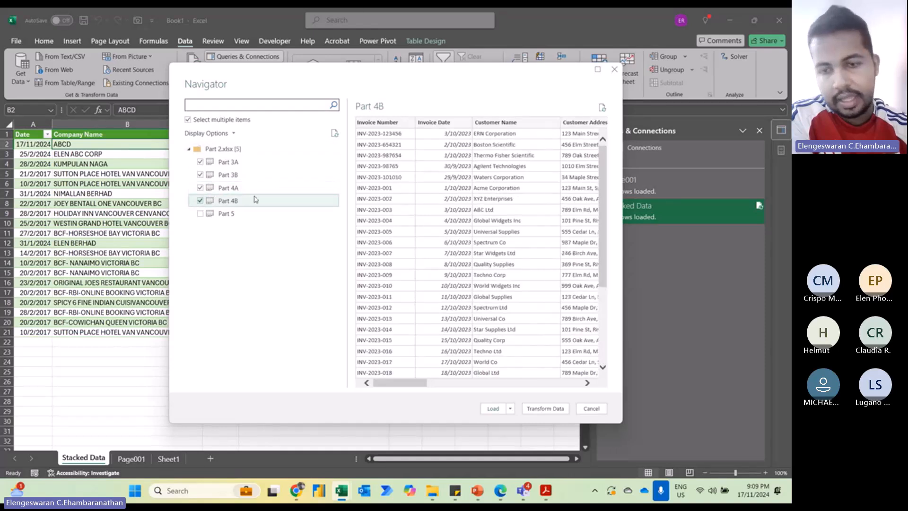
left_click(543, 408)
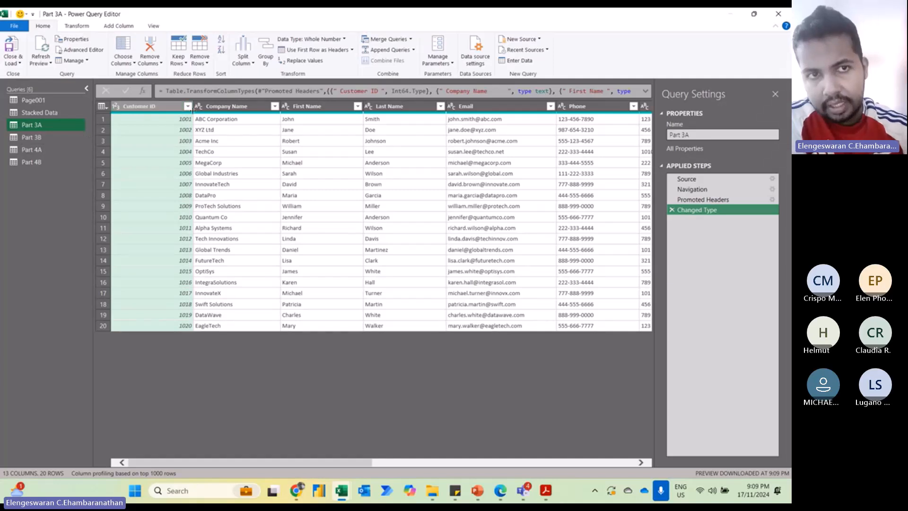
Examine the company, name and email columns of the Part 3A query and the Customer ID column of Part 3B
left_click(222, 107)
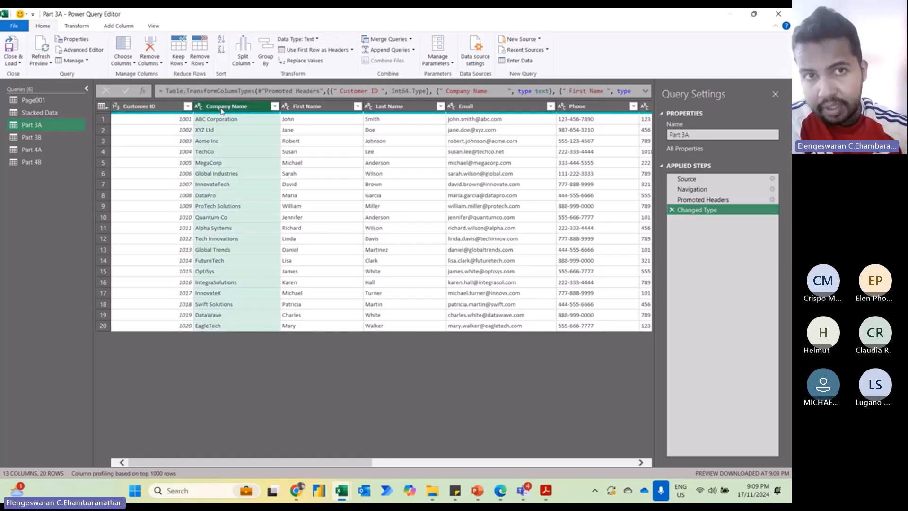
left_click(308, 108)
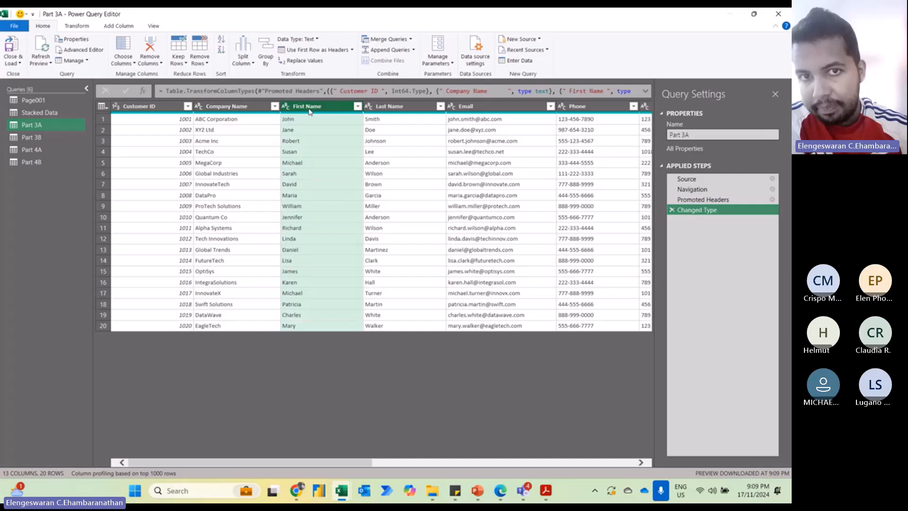
left_click(391, 106)
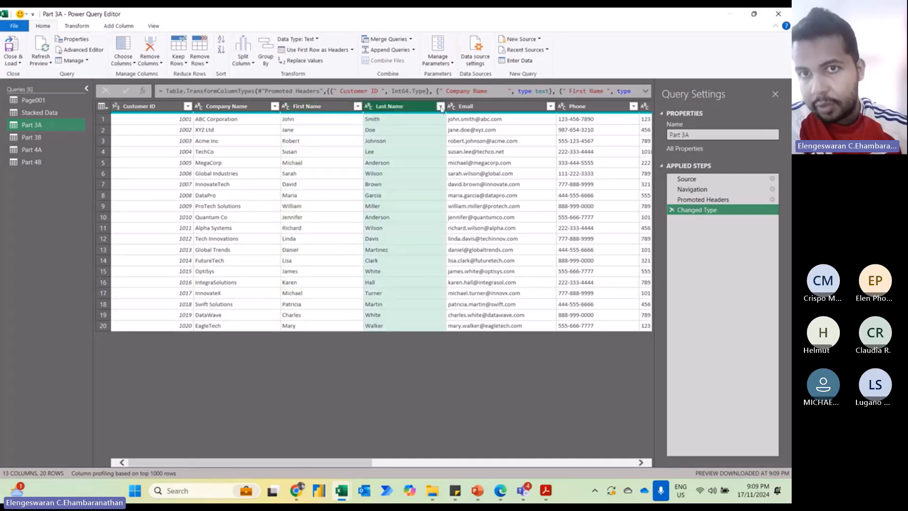
left_click(473, 107)
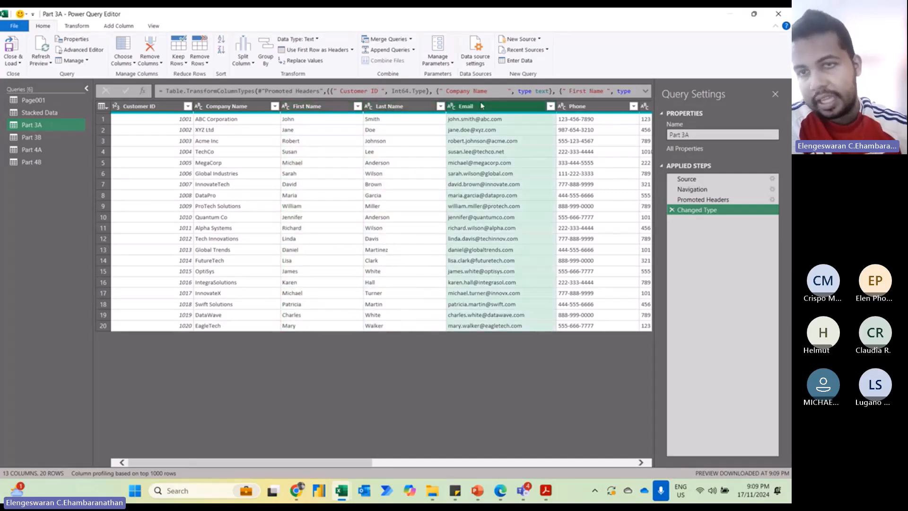
left_click(55, 139)
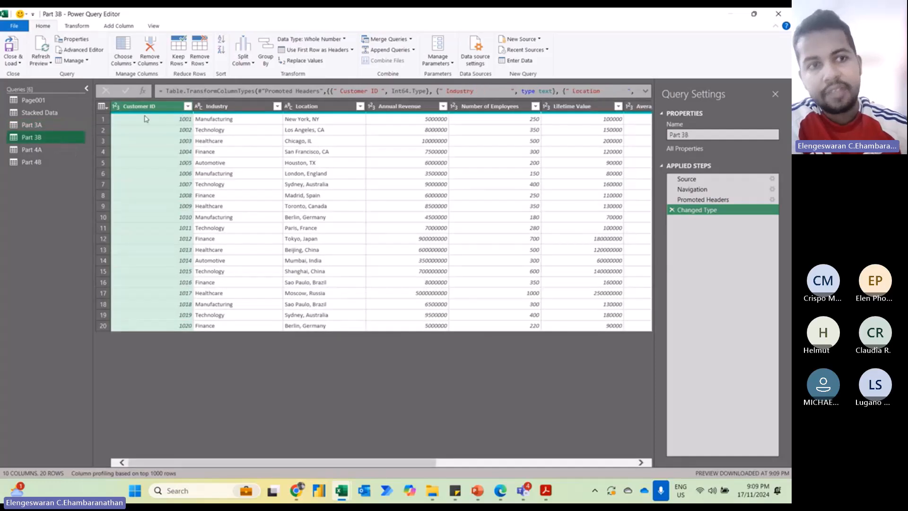
left_click(153, 110)
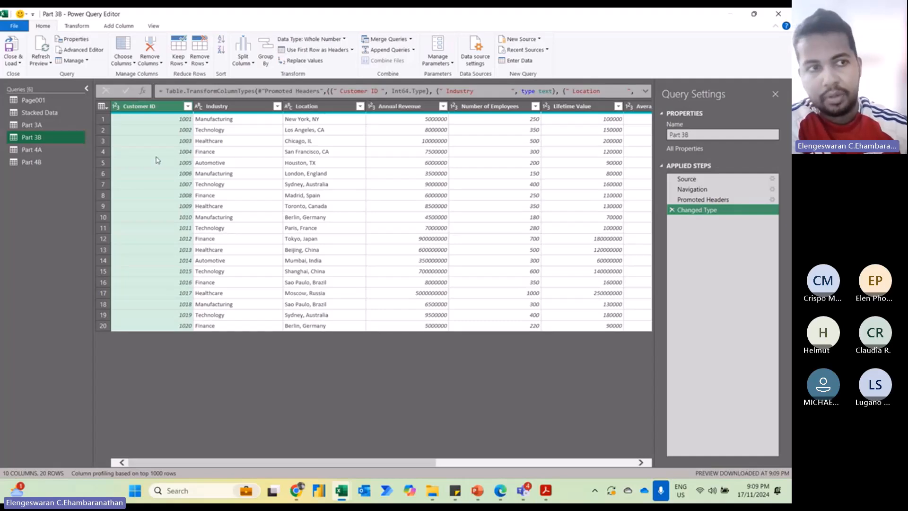
Compare the Part 3A and Part 3B queries to find the column they share
left_click(32, 125)
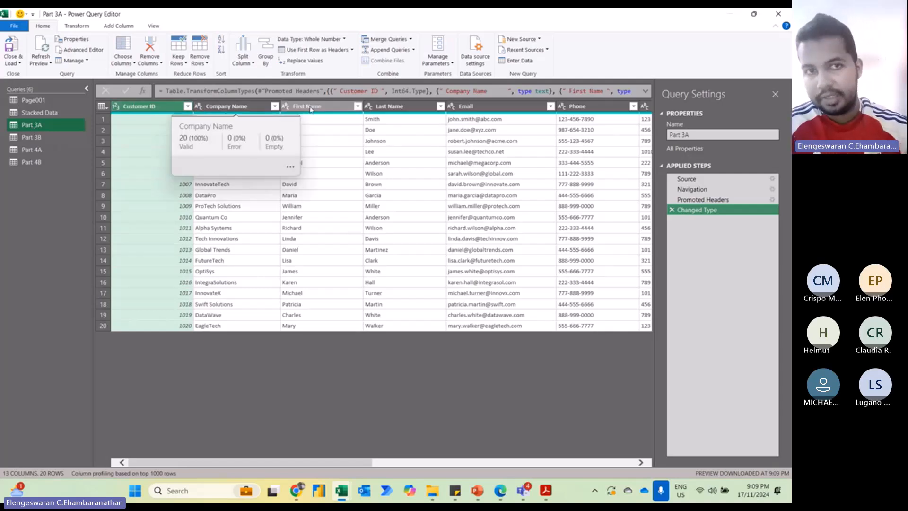
left_click(35, 138)
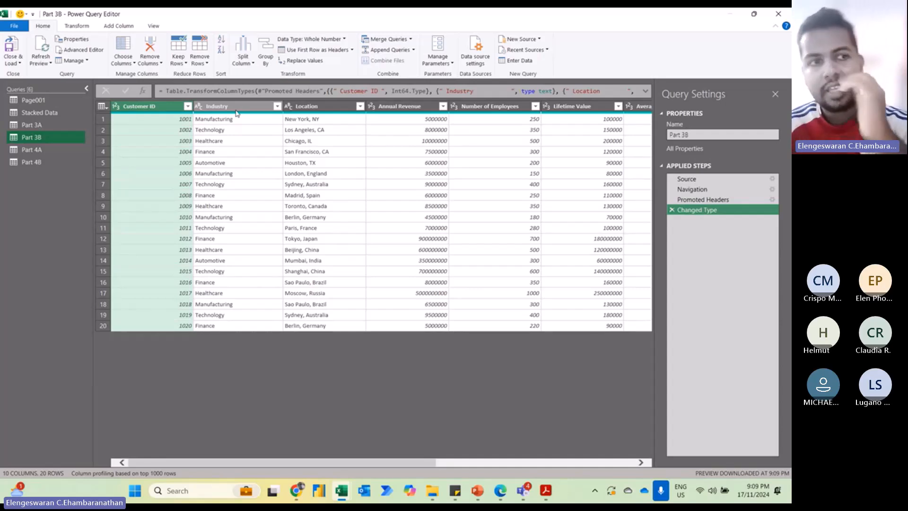
left_click(57, 129)
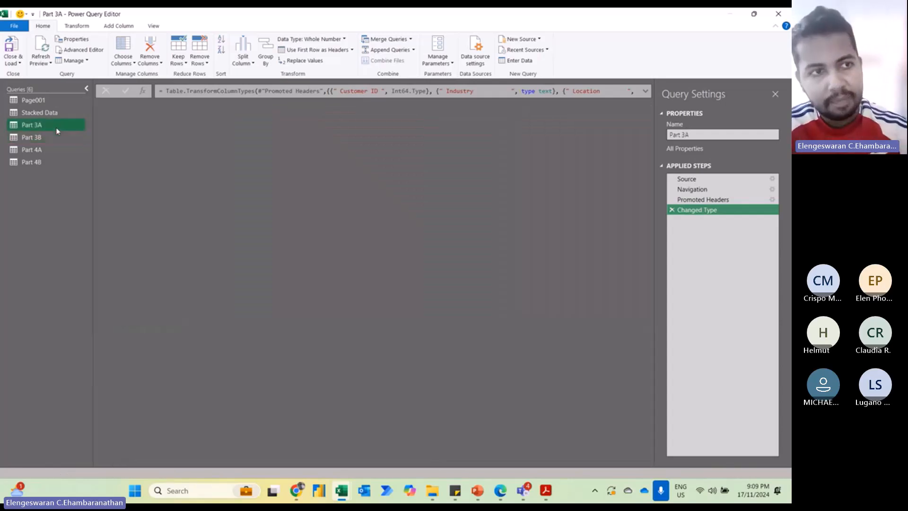
left_click(46, 137)
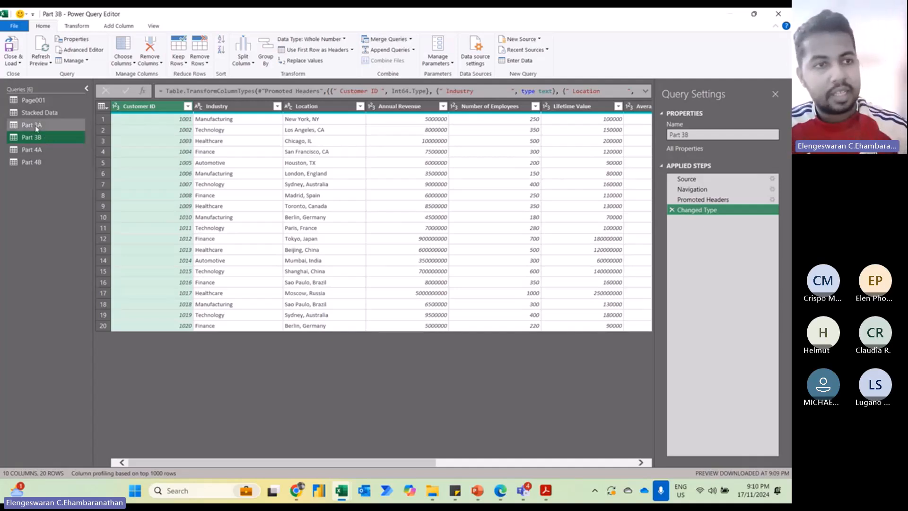
left_click(35, 125)
left_click(35, 138)
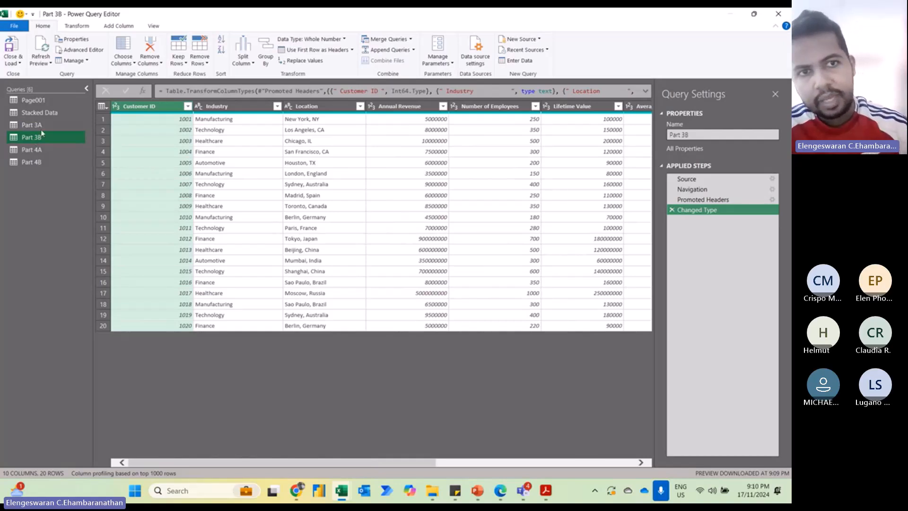
left_click(38, 125)
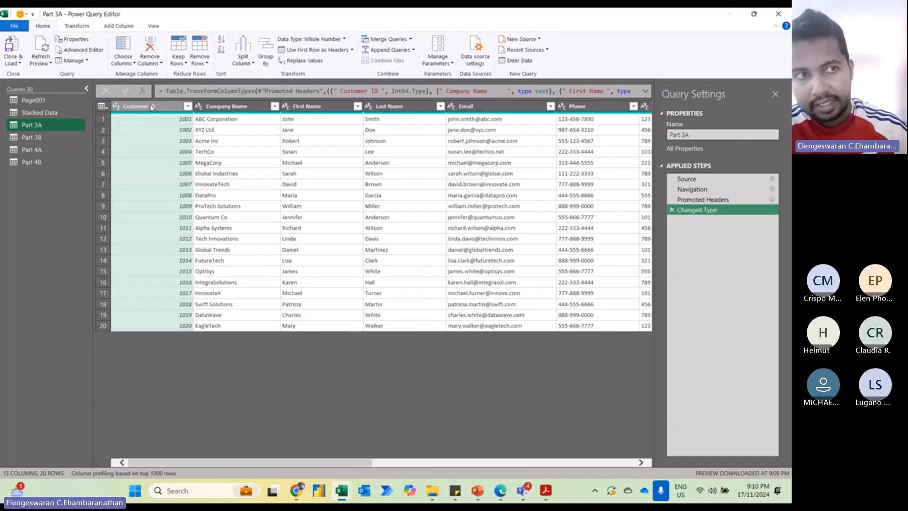
left_click(58, 135)
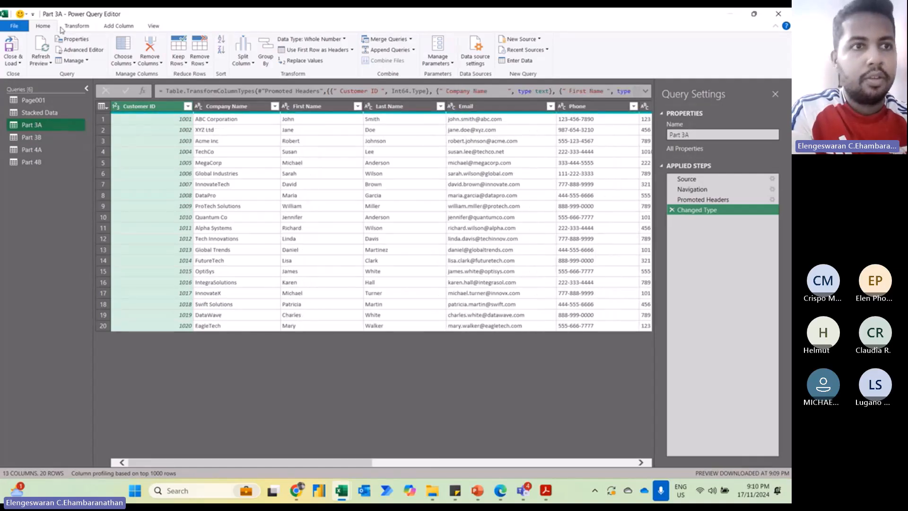
Merge the Part 3B query into Part 3A, matching on Customer ID with a Left Outer join
left_click(387, 41)
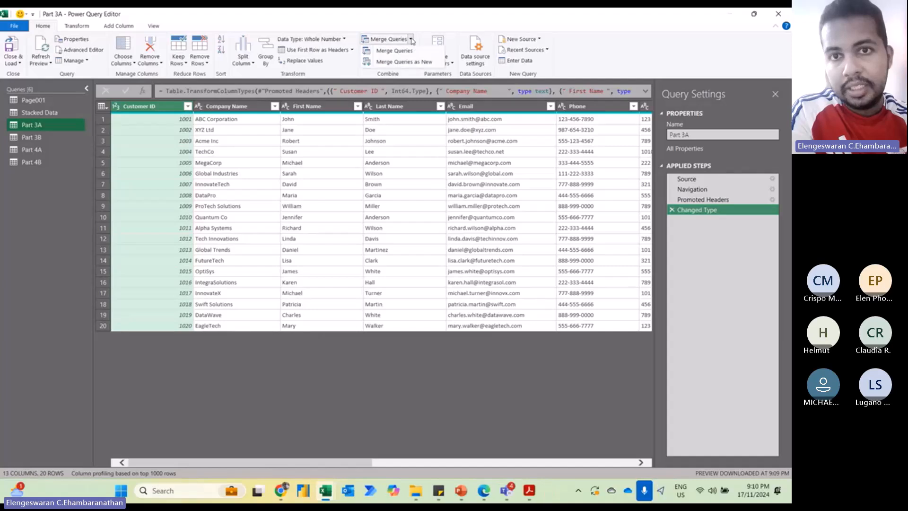
left_click(398, 62)
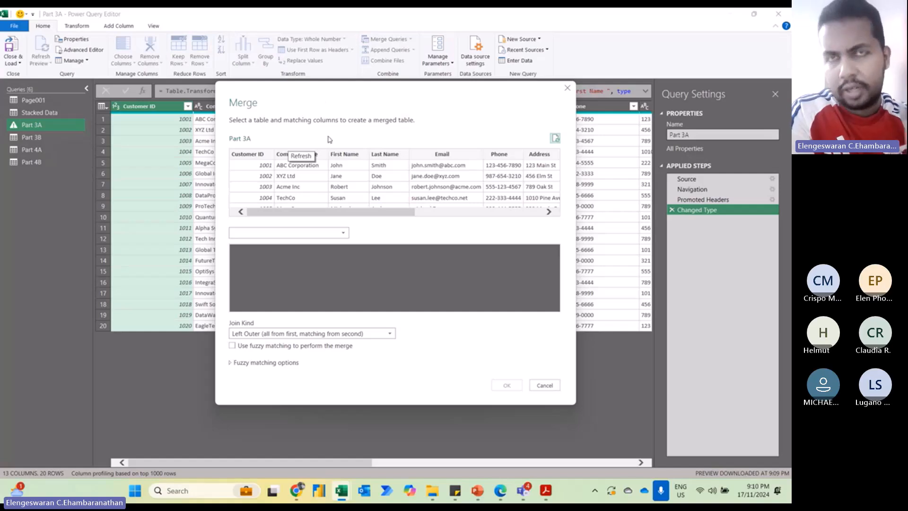
left_click(290, 232)
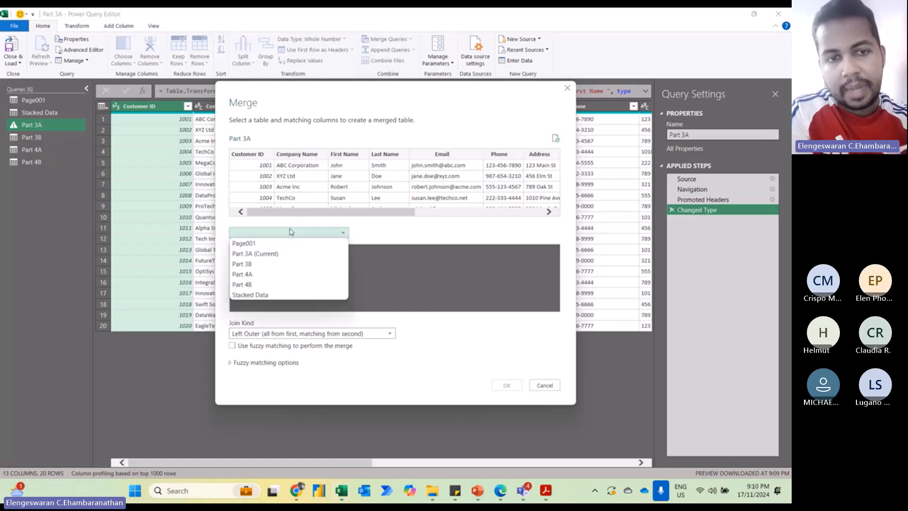
left_click(243, 264)
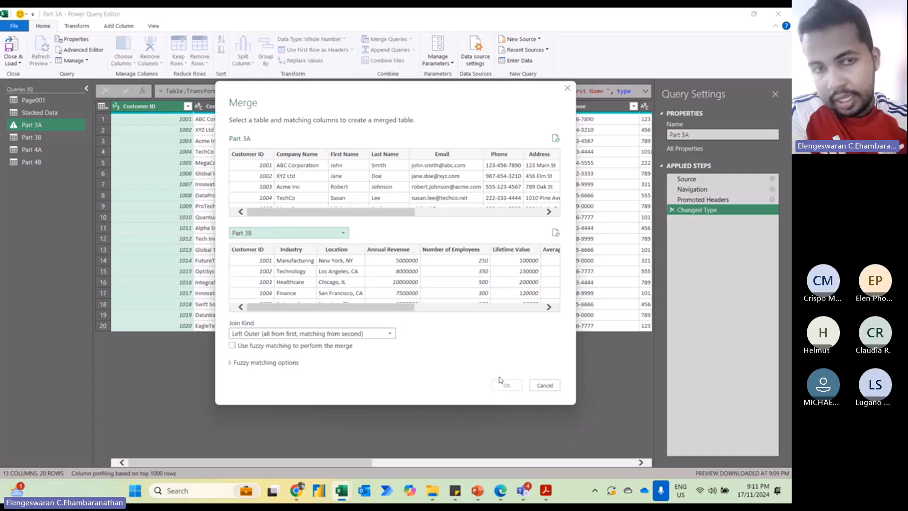
left_click(258, 162)
left_click(259, 253)
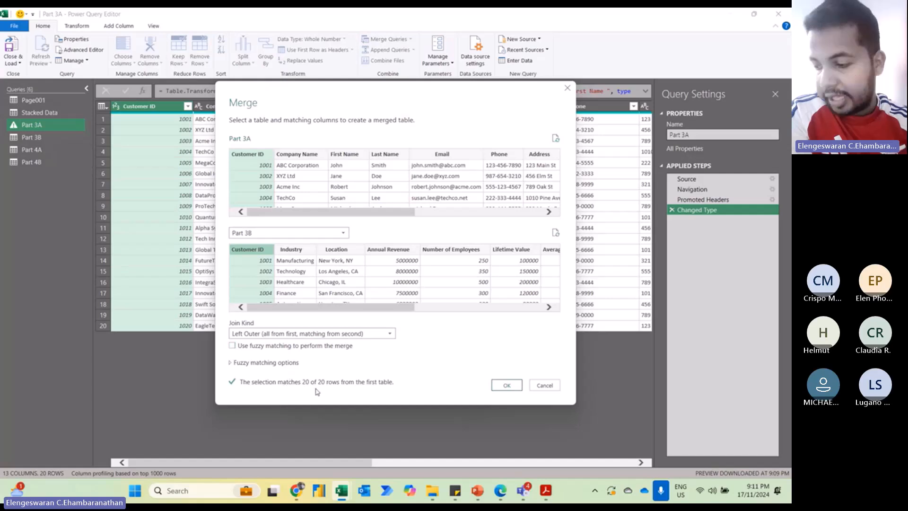
left_click(506, 385)
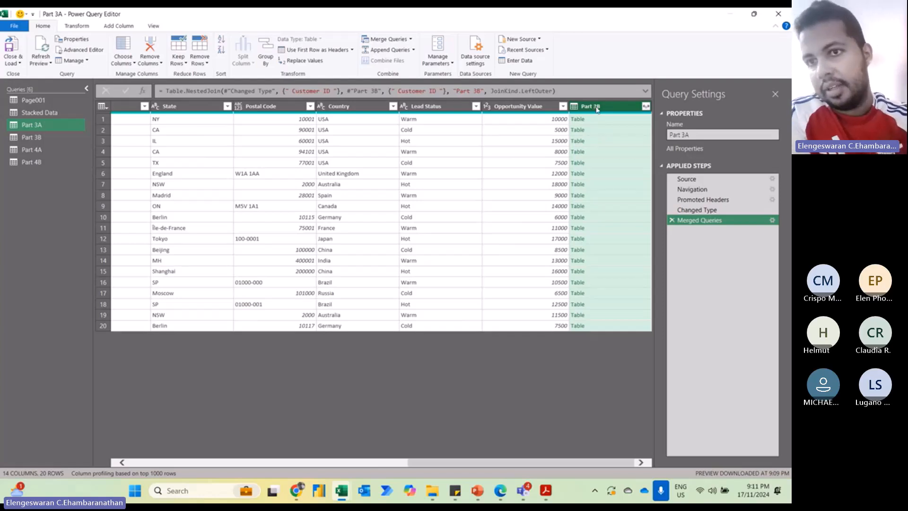
Expand the merged Part 3B column into all its fields except Customer ID, without using the original column name as prefix
left_click(646, 106)
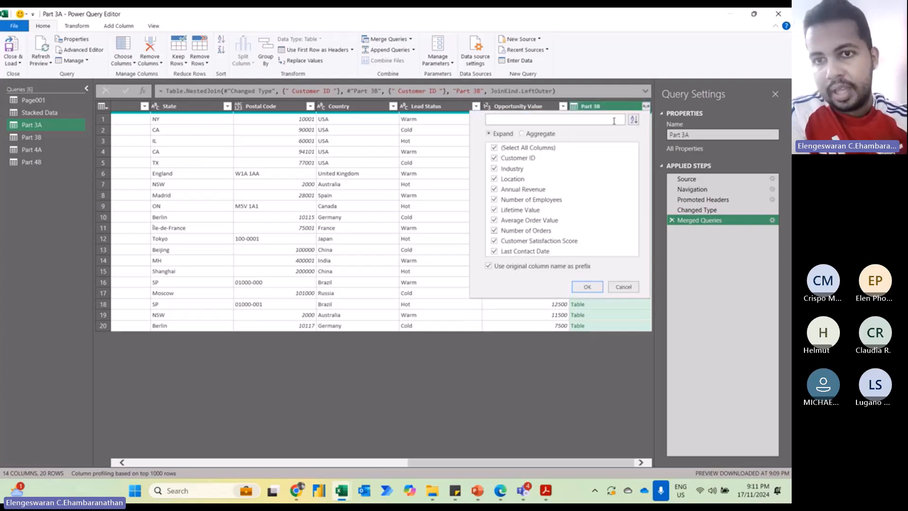
left_click(504, 268)
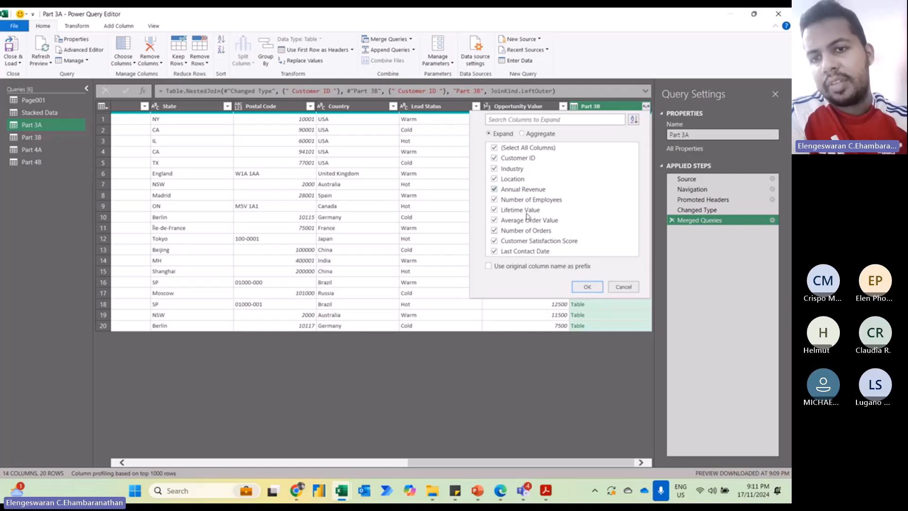
left_click(494, 159)
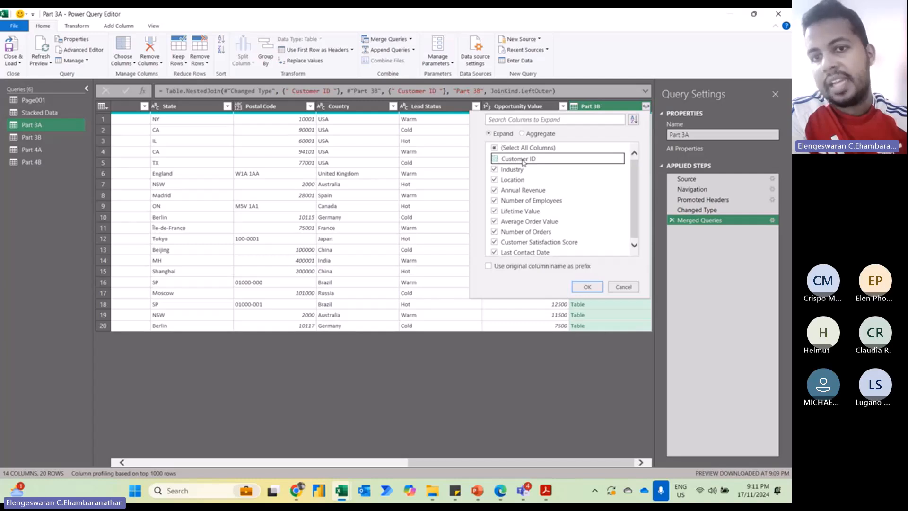
left_click(586, 287)
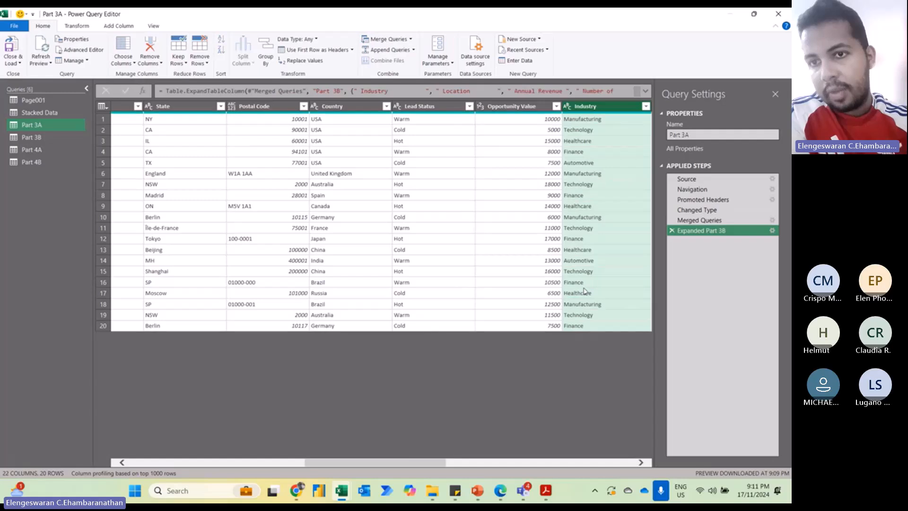
Examine the expanded Part 3A table from Customer ID and Company Name across to the Industry, Location and Annual Revenue columns
scroll(399, 270, "left", 5)
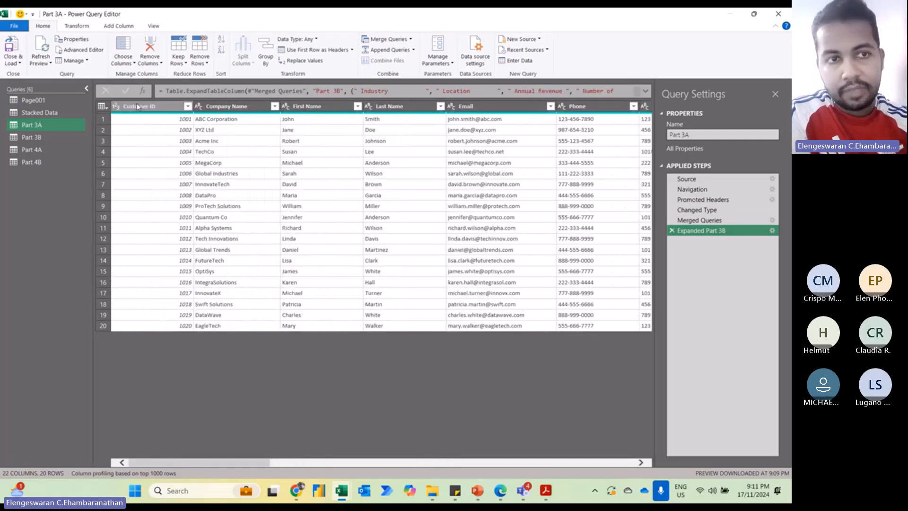
left_click(139, 106)
left_click(232, 102)
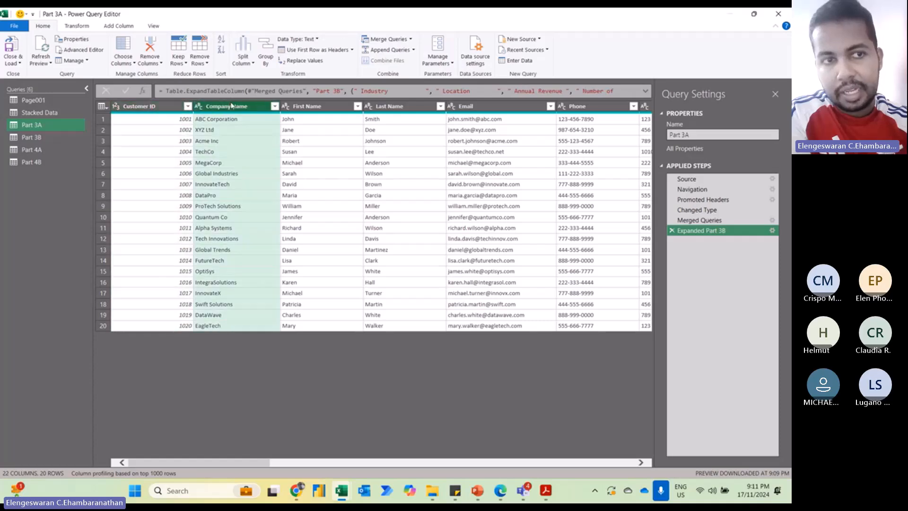
scroll(431, 216, "right", 8)
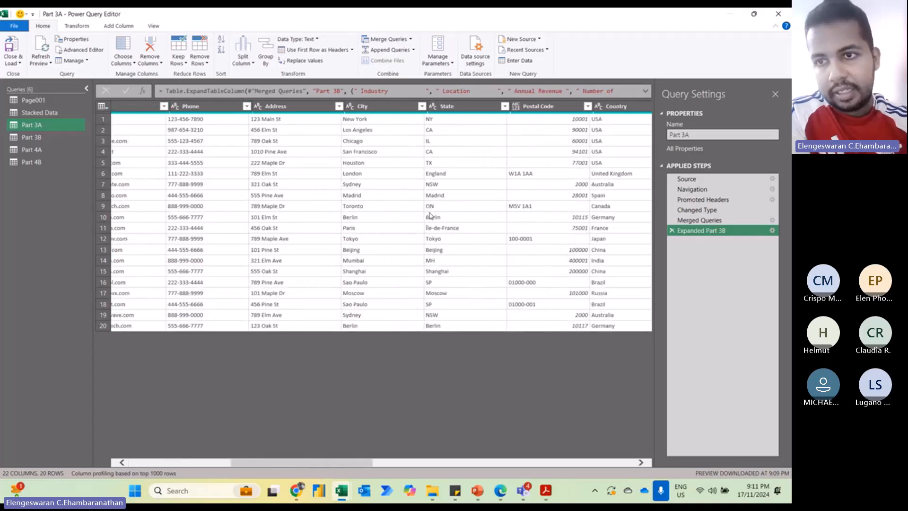
scroll(430, 216, "right", 5)
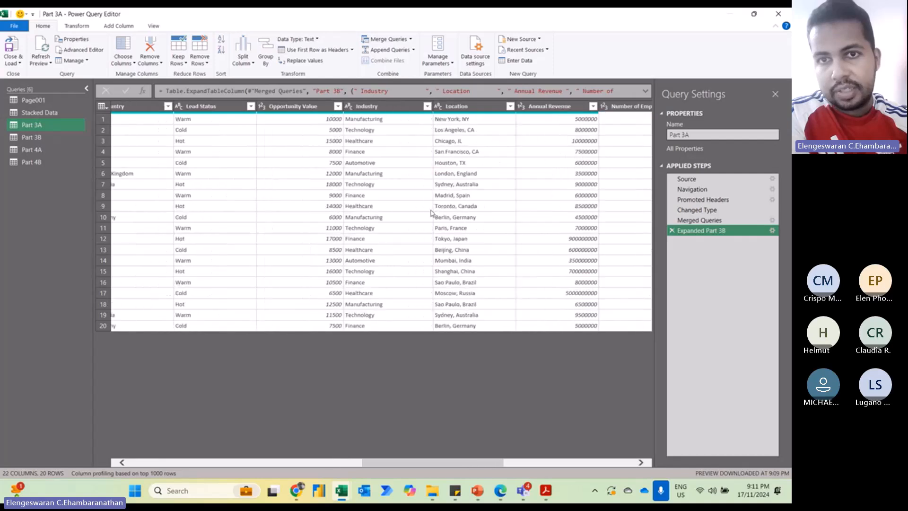
left_click(379, 110)
left_click(457, 106)
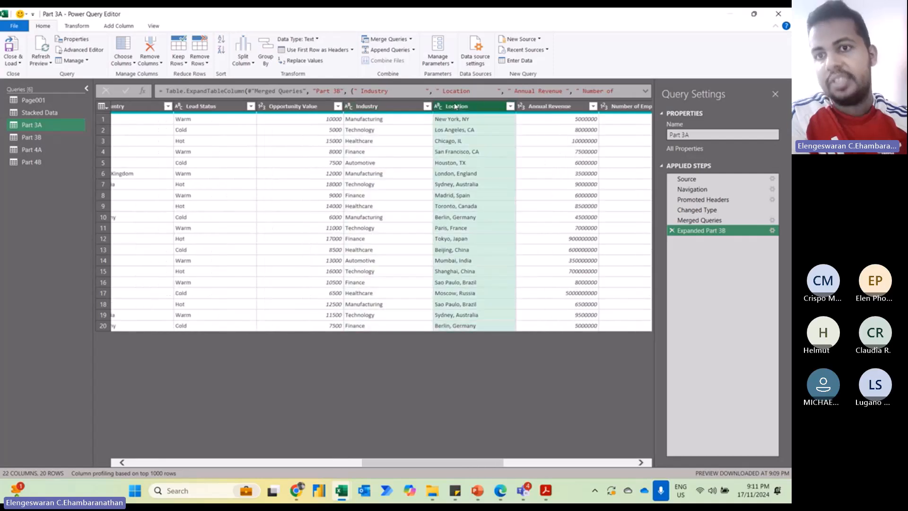
left_click(553, 107)
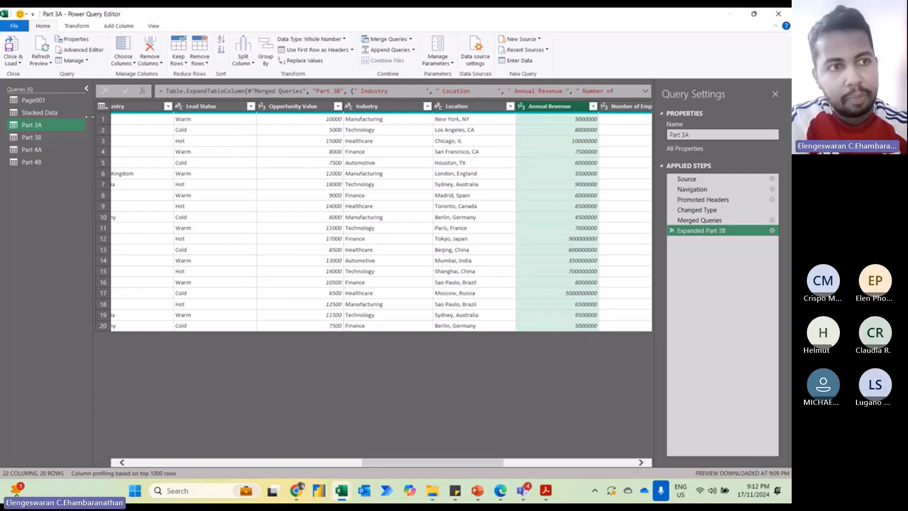
Compare the Part 4A and Part 4B queries and append them as a new query, with Part 4A first and Part 4B second
left_click(46, 138)
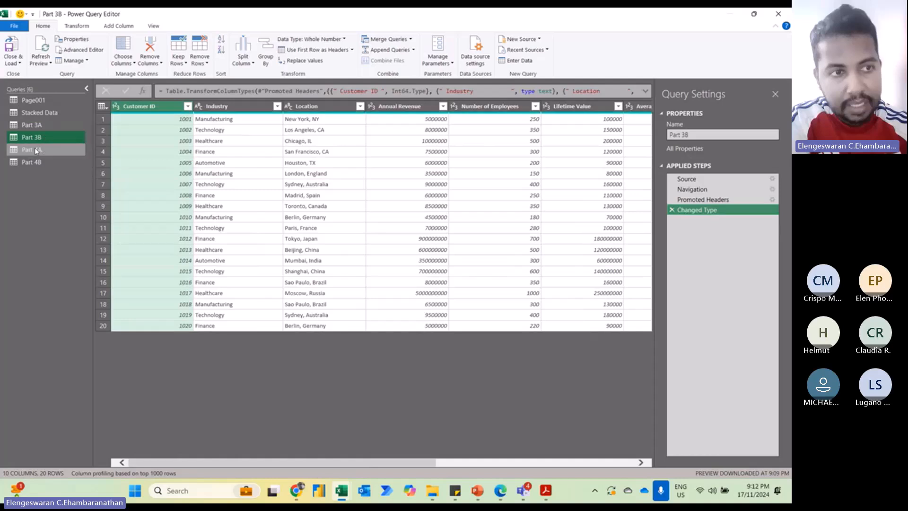
left_click(36, 151)
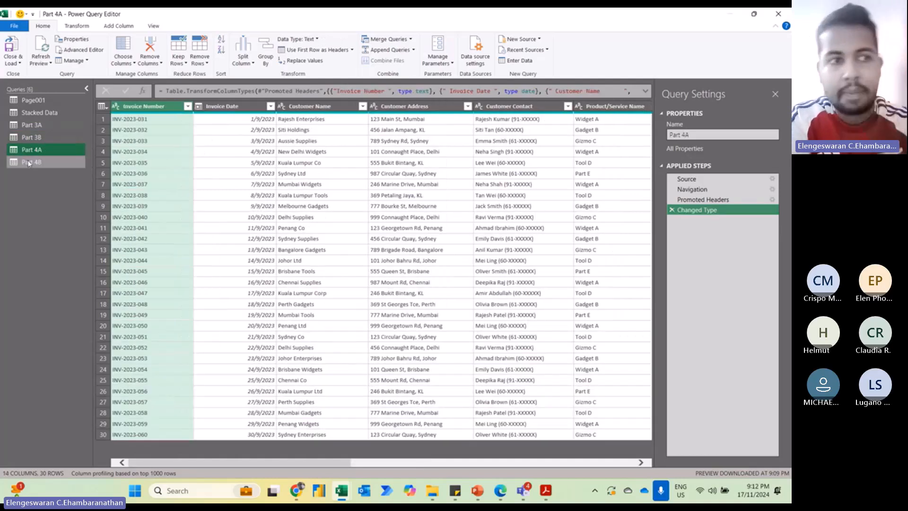
left_click(29, 163)
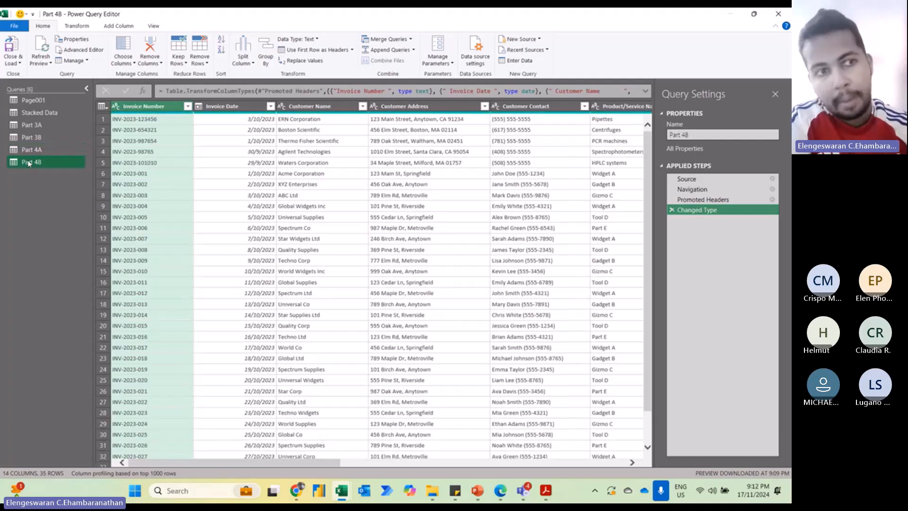
left_click(38, 151)
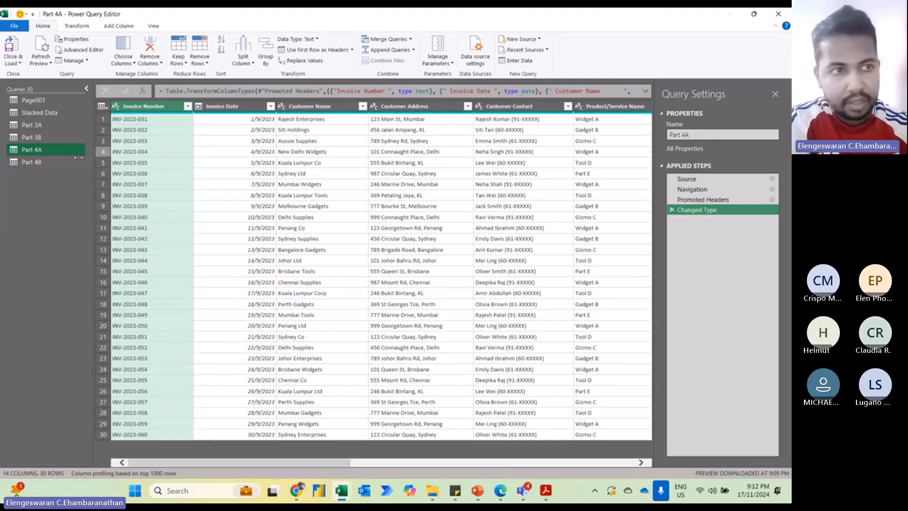
left_click(39, 166)
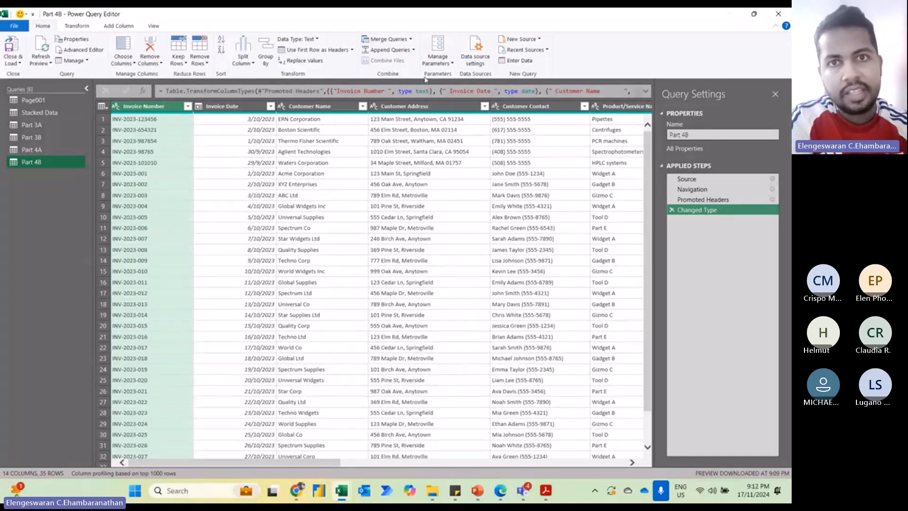
left_click(414, 51)
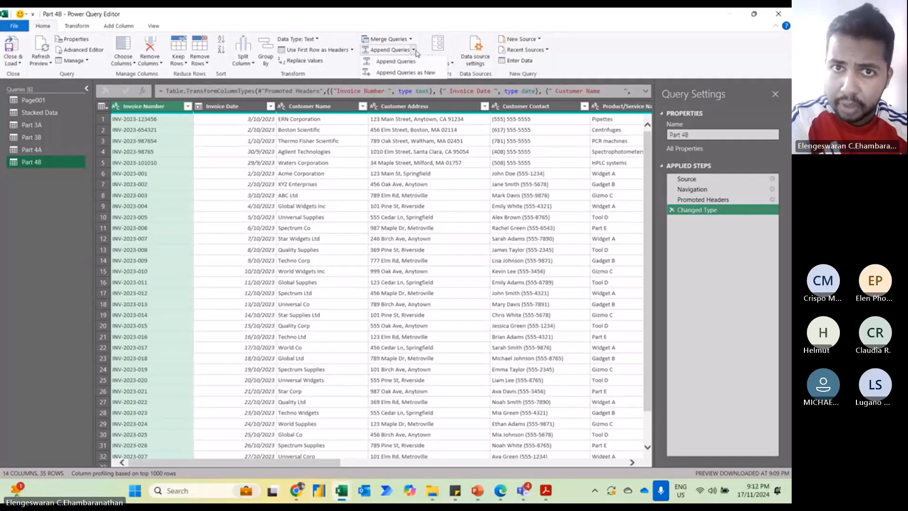
left_click(405, 61)
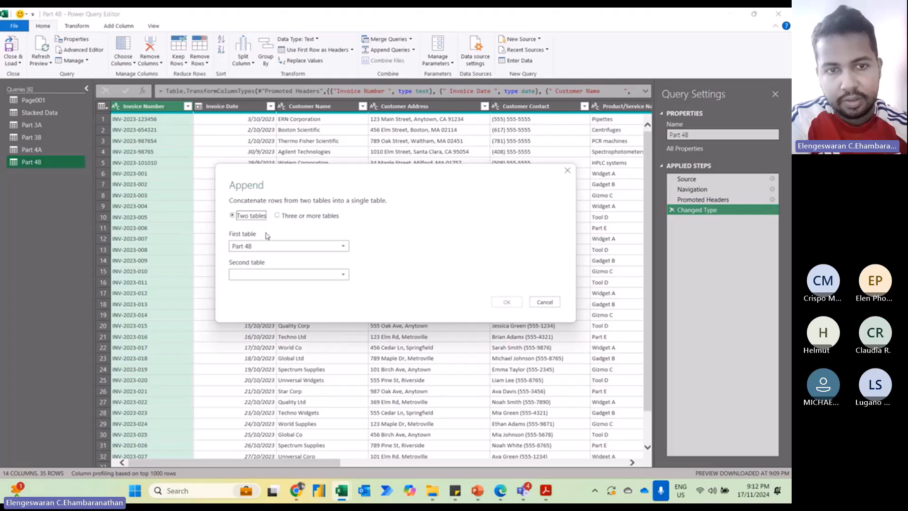
left_click(258, 245)
left_click(244, 298)
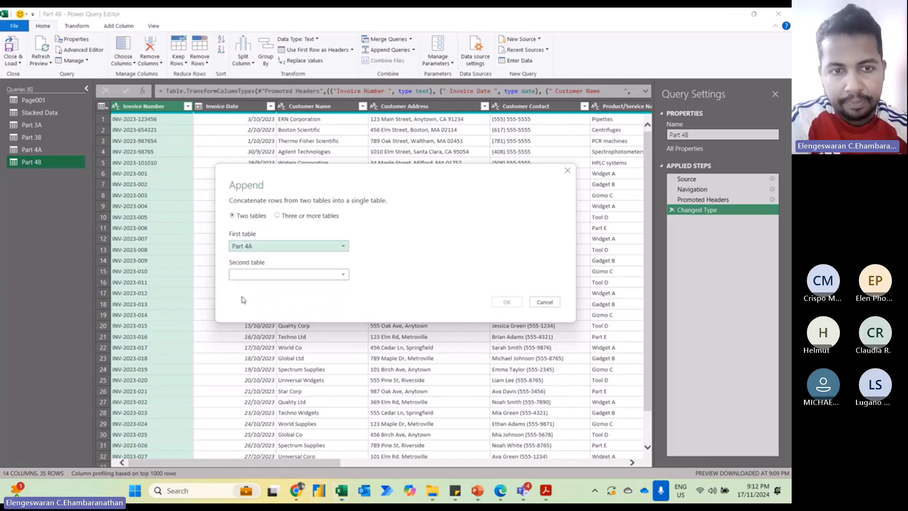
left_click(263, 278)
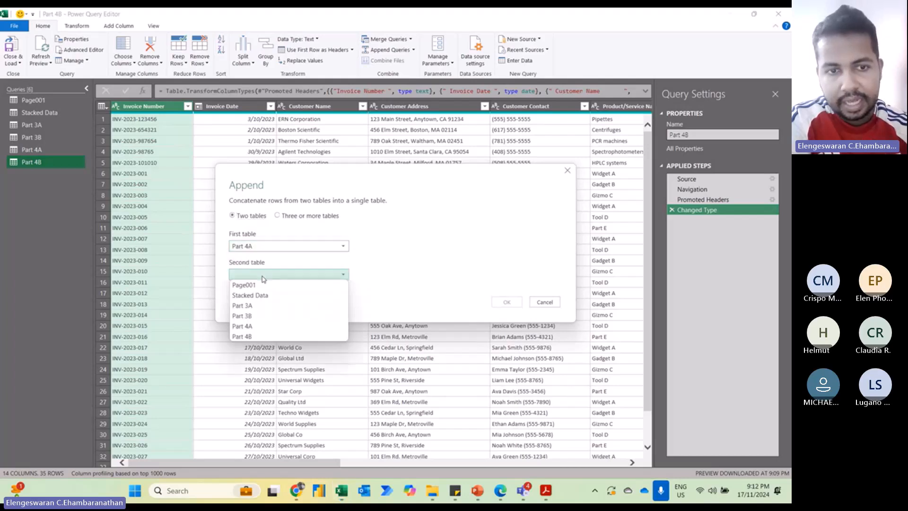
left_click(253, 337)
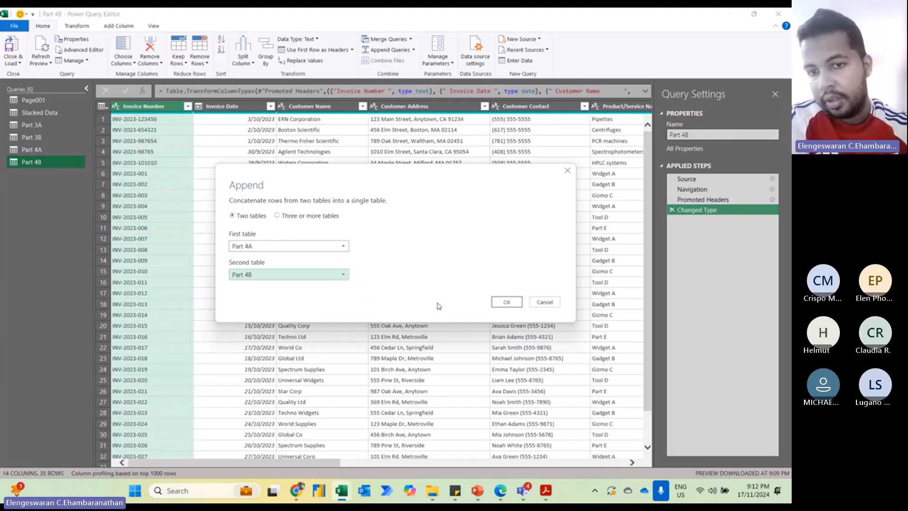
left_click(499, 301)
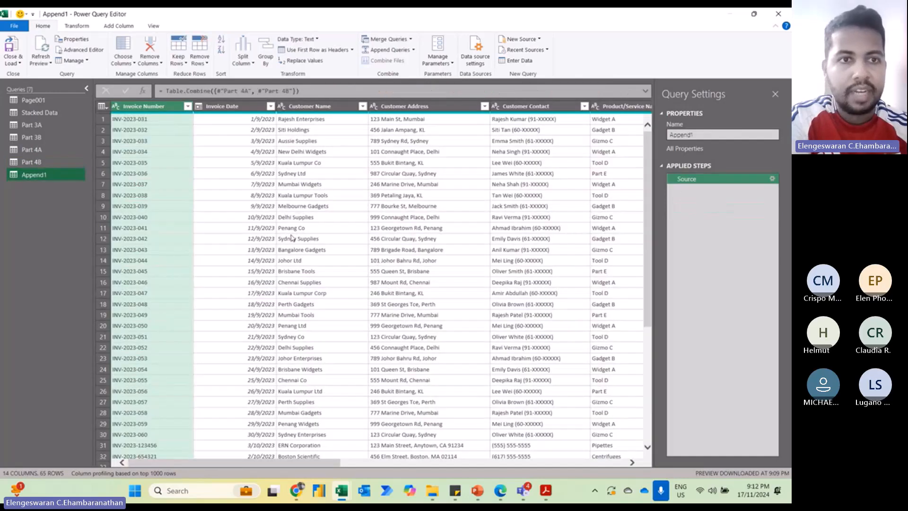
Check the combined rows of the appended query, and close the Power Query Editor, loading the queries into the workbook
scroll(277, 254, "down", 9)
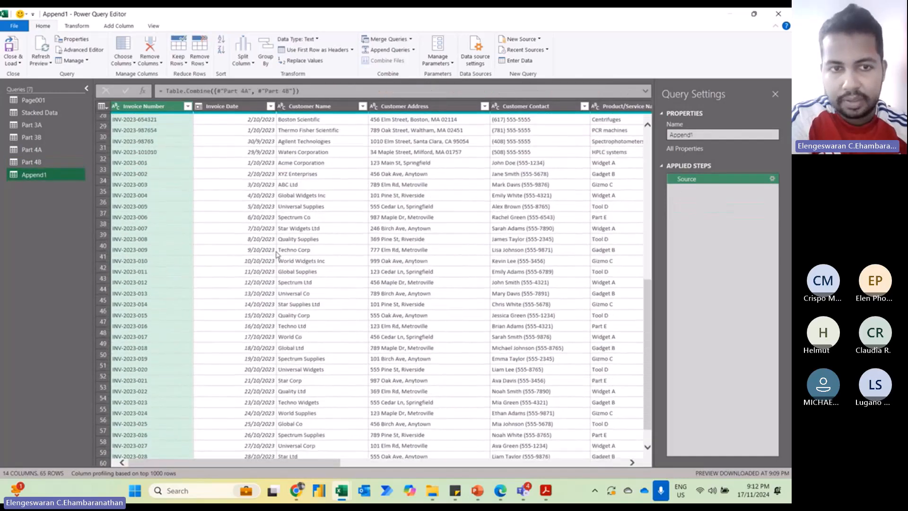
scroll(278, 254, "up", 9)
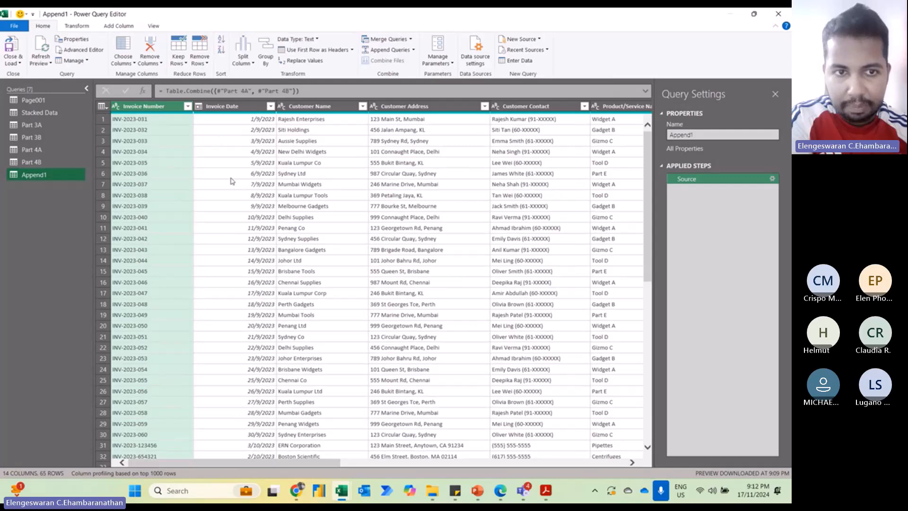
scroll(282, 246, "down", 11)
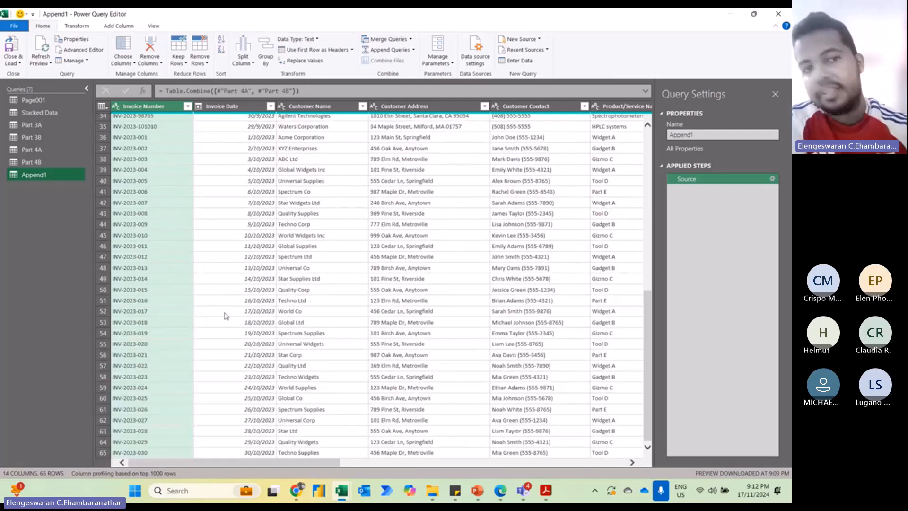
left_click(57, 113)
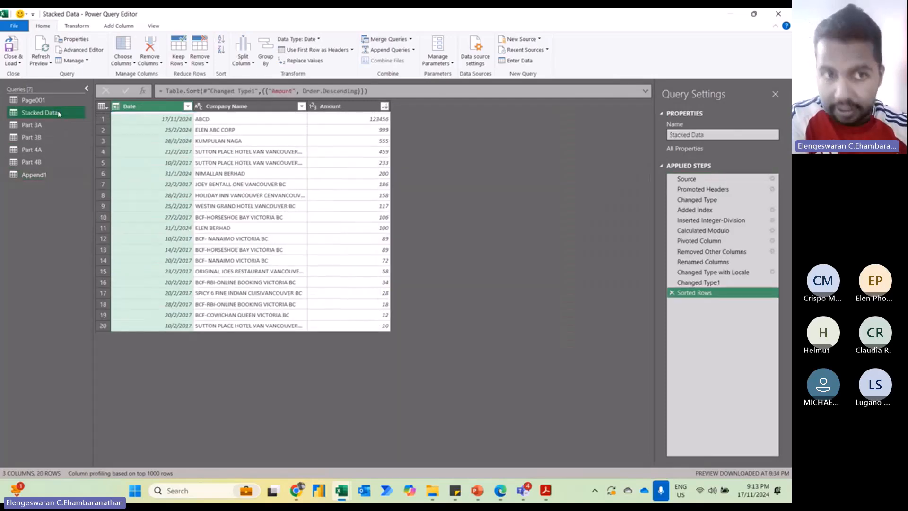
left_click(44, 175)
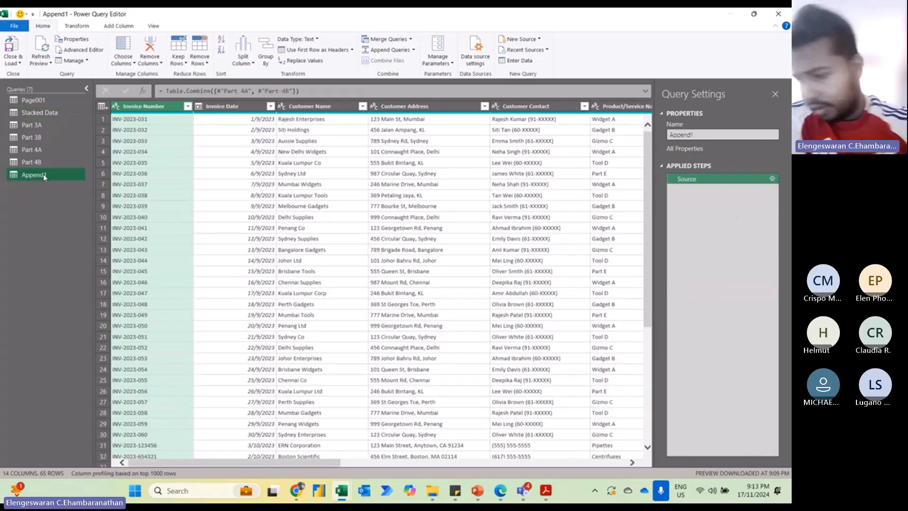
left_click(13, 47)
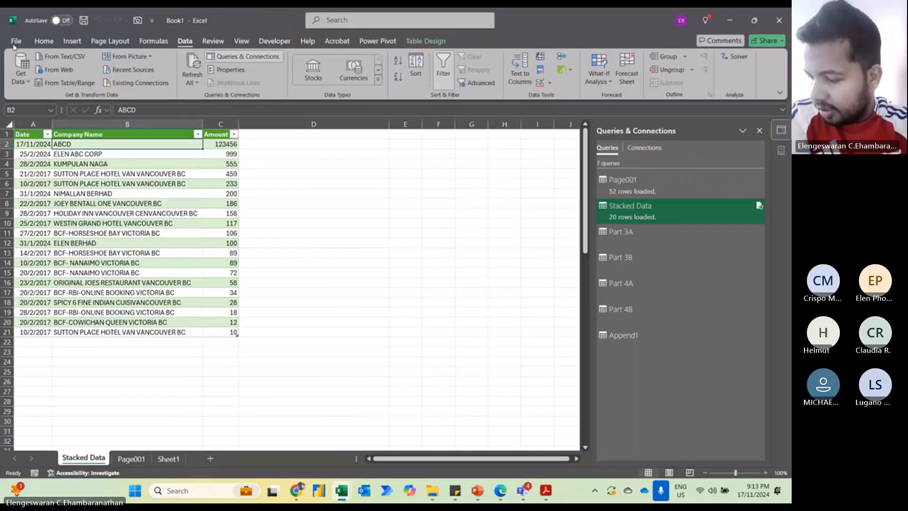